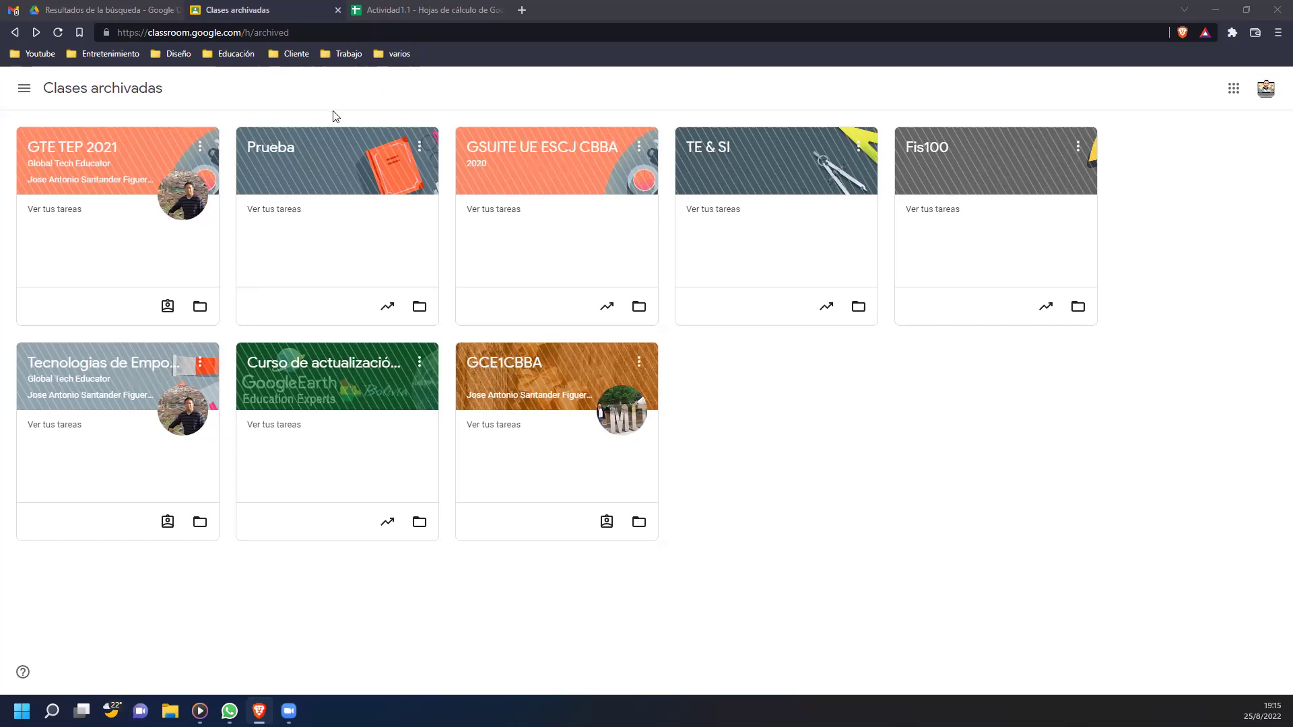
- From the Classes home page, choose Crear clase to start a new class
{"action": "left_click", "coordinate": [25, 88]}
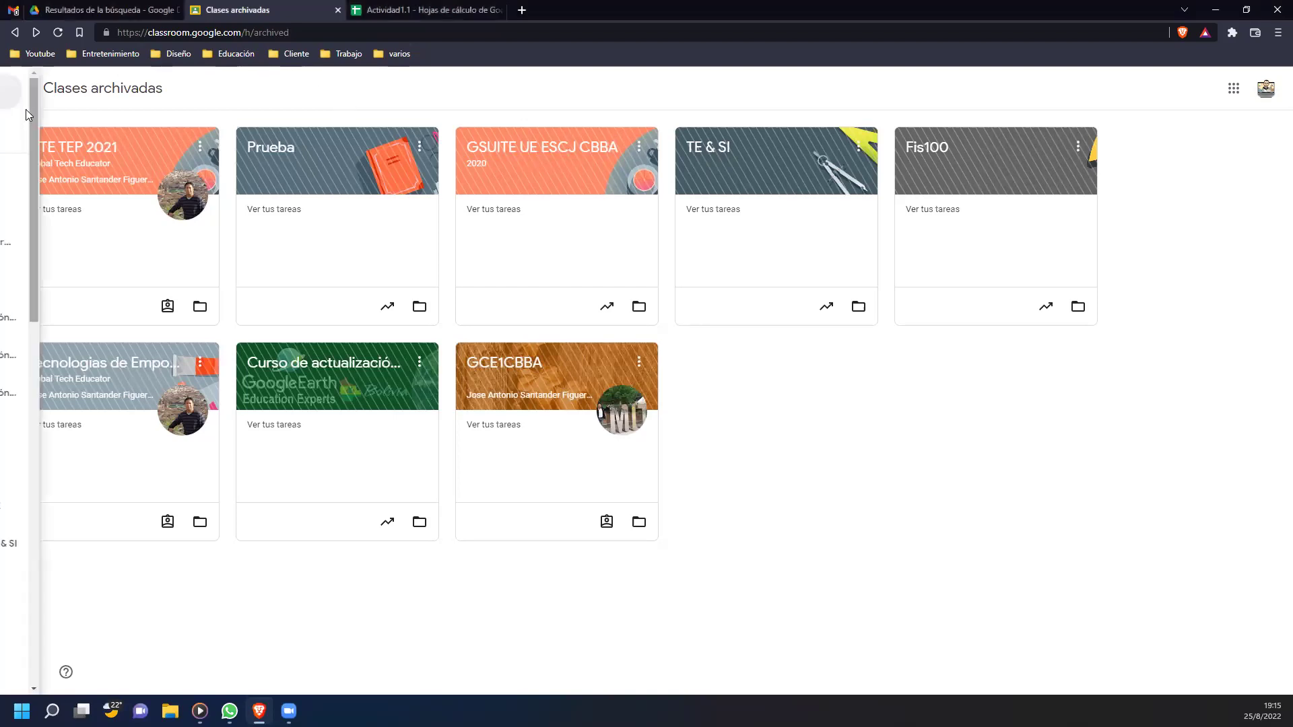
{"action": "left_click", "coordinate": [62, 89]}
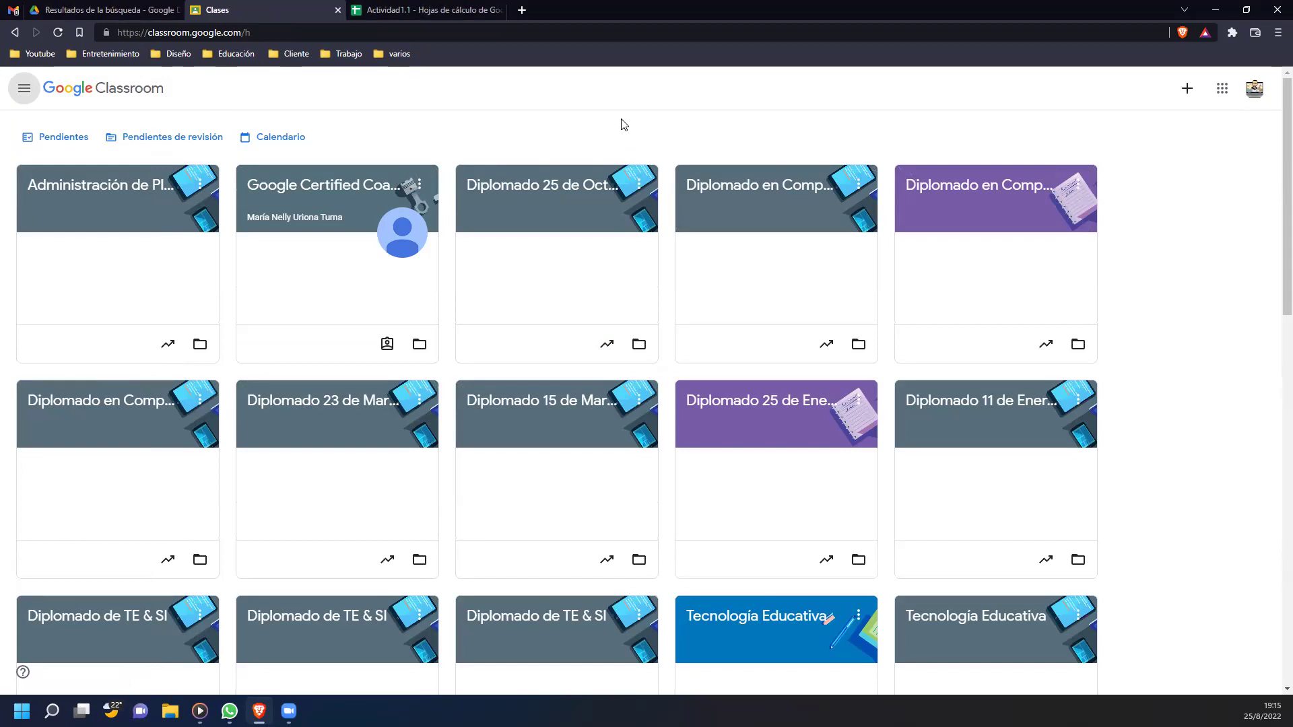
{"action": "left_click", "coordinate": [1186, 89]}
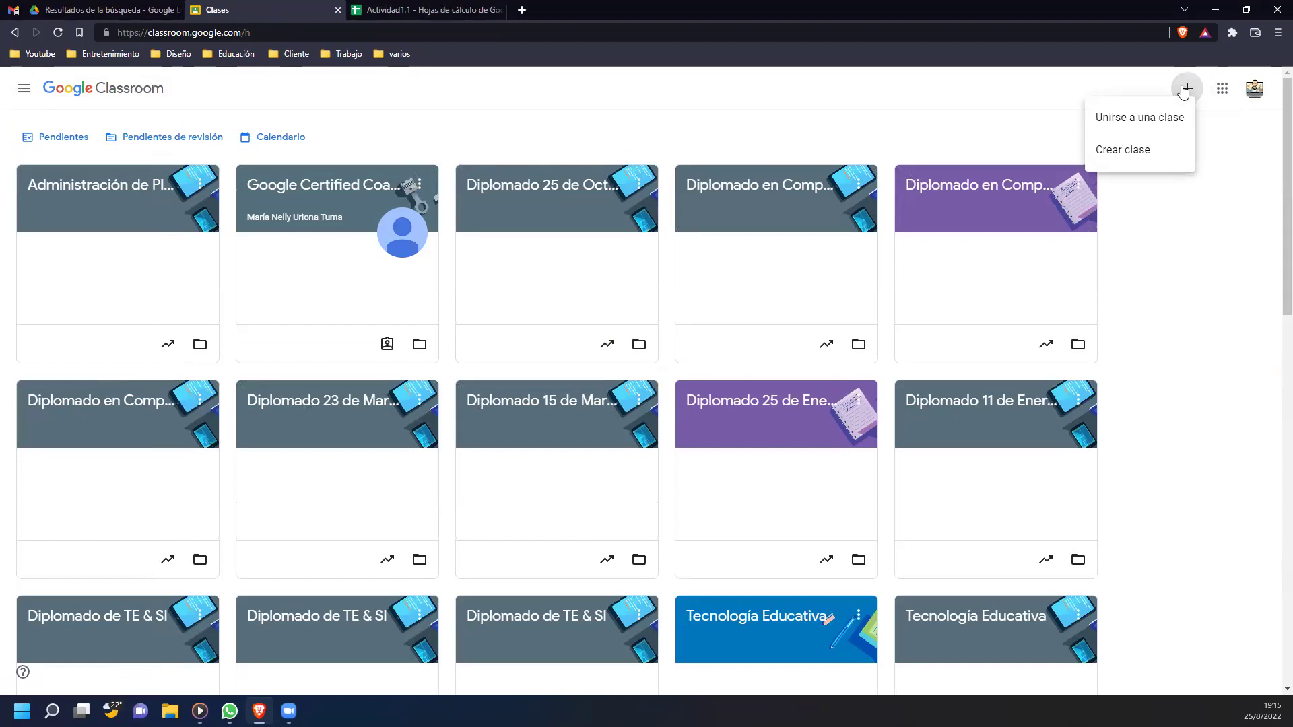
{"action": "left_click", "coordinate": [1143, 152]}
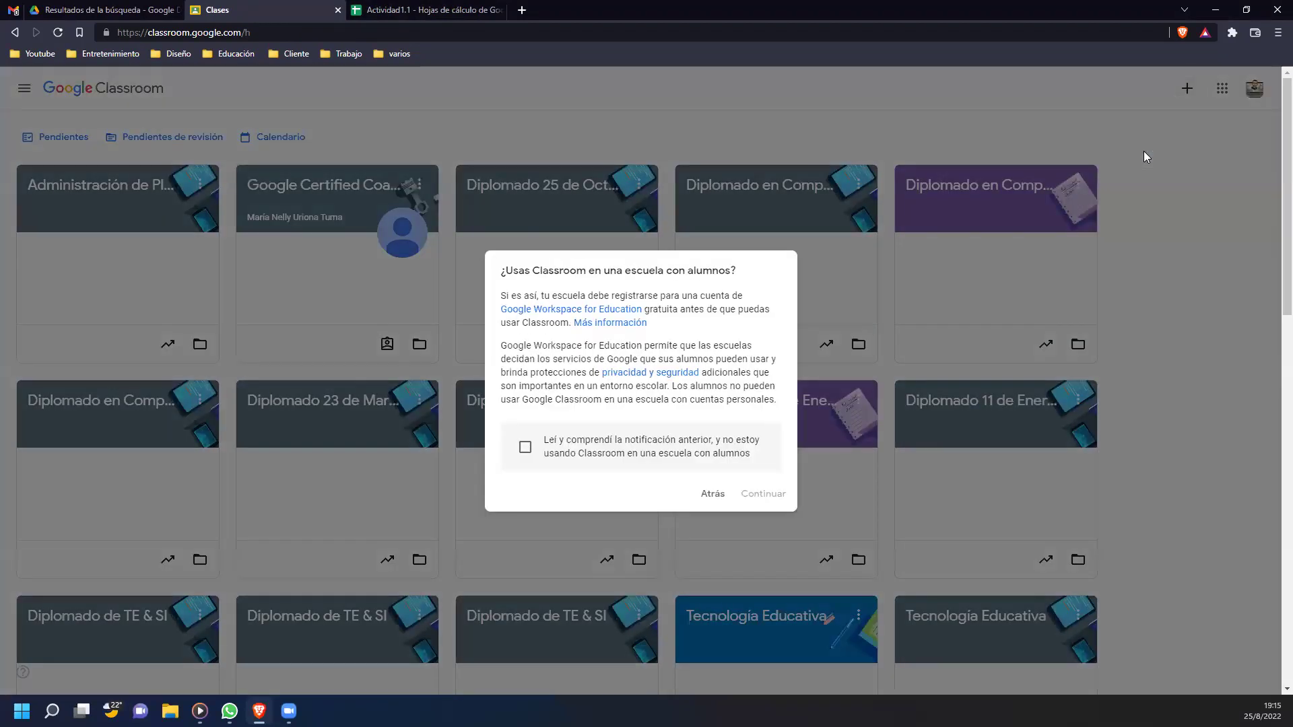
- Accept the school-use notice and create a class named 'Demo Diplomado Agosto'
{"action": "left_click", "coordinate": [531, 449]}
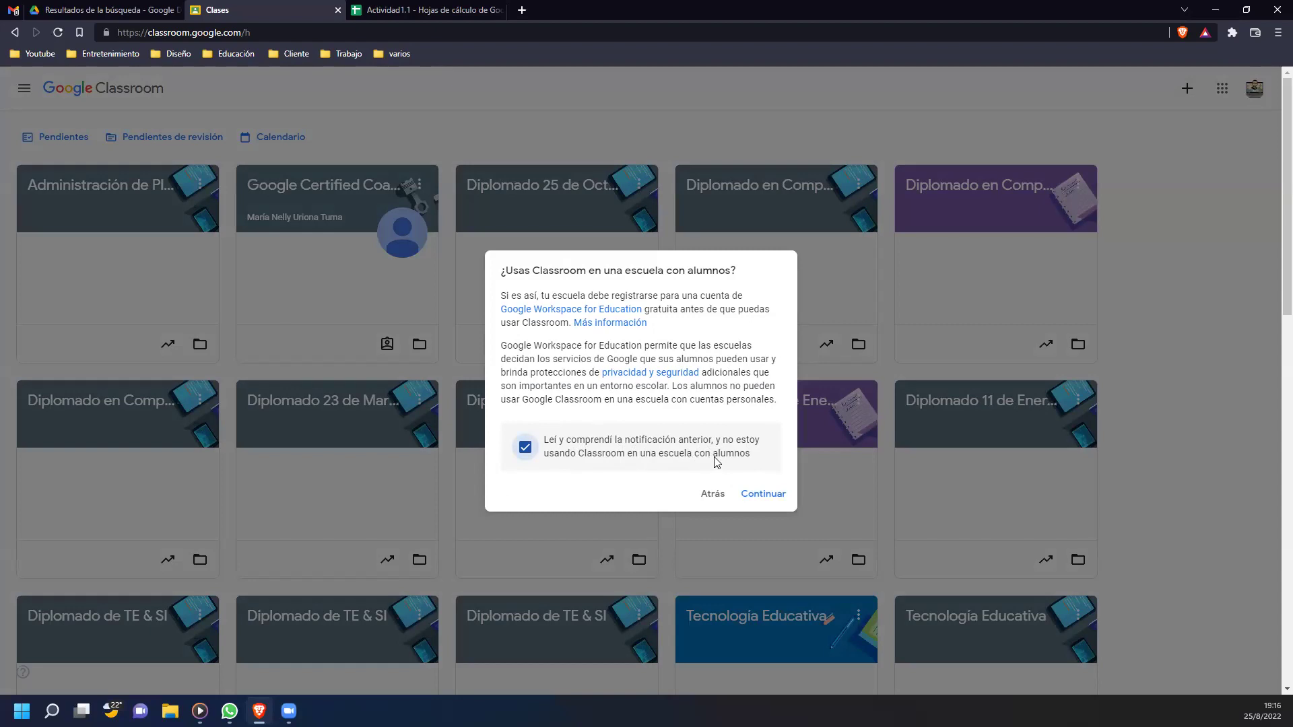
{"action": "left_click", "coordinate": [774, 496]}
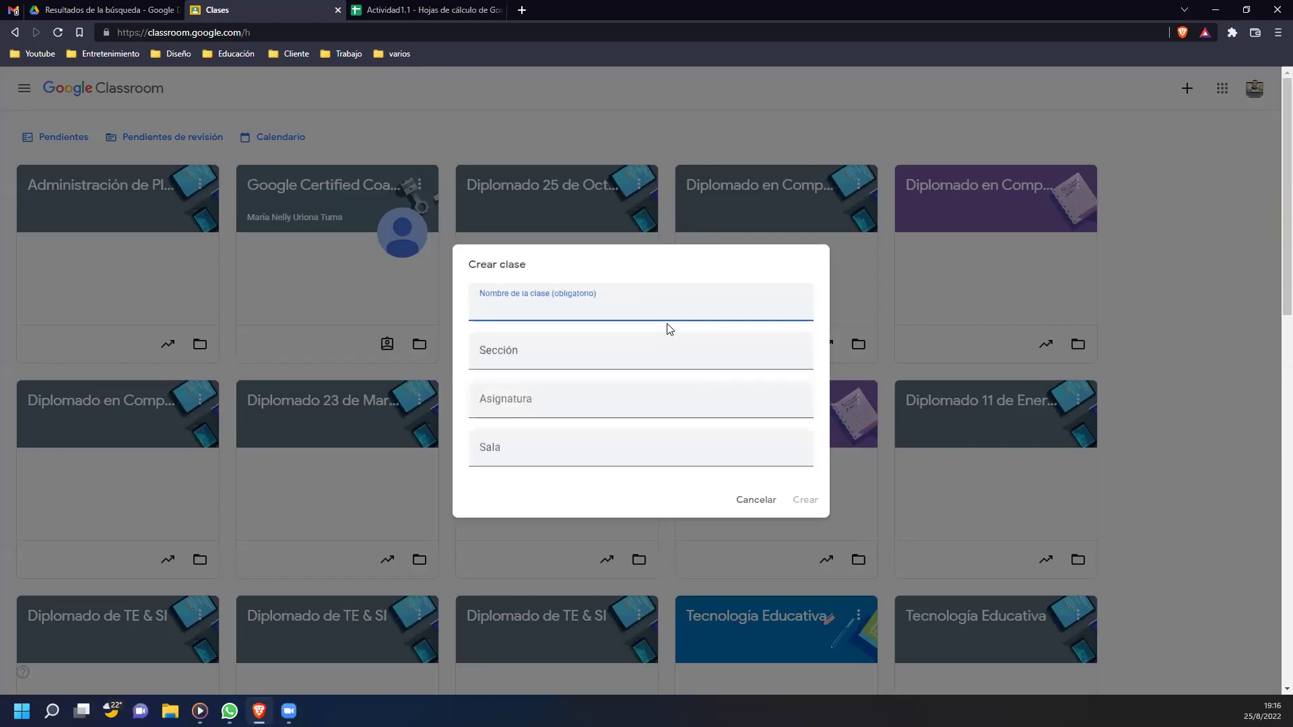
{"action": "type", "text": "Demo Diploamdo"}
{"action": "key", "text": "ctrl+shift+Left"}
{"action": "key", "text": "End"}
{"action": "key", "text": "BackSpace"}
{"action": "key", "text": "BackSpace"}
{"action": "key", "text": "BackSpace"}
{"action": "key", "text": "BackSpace"}
{"action": "type", "text": "mado Agosto"}
{"action": "left_click", "coordinate": [801, 499]}
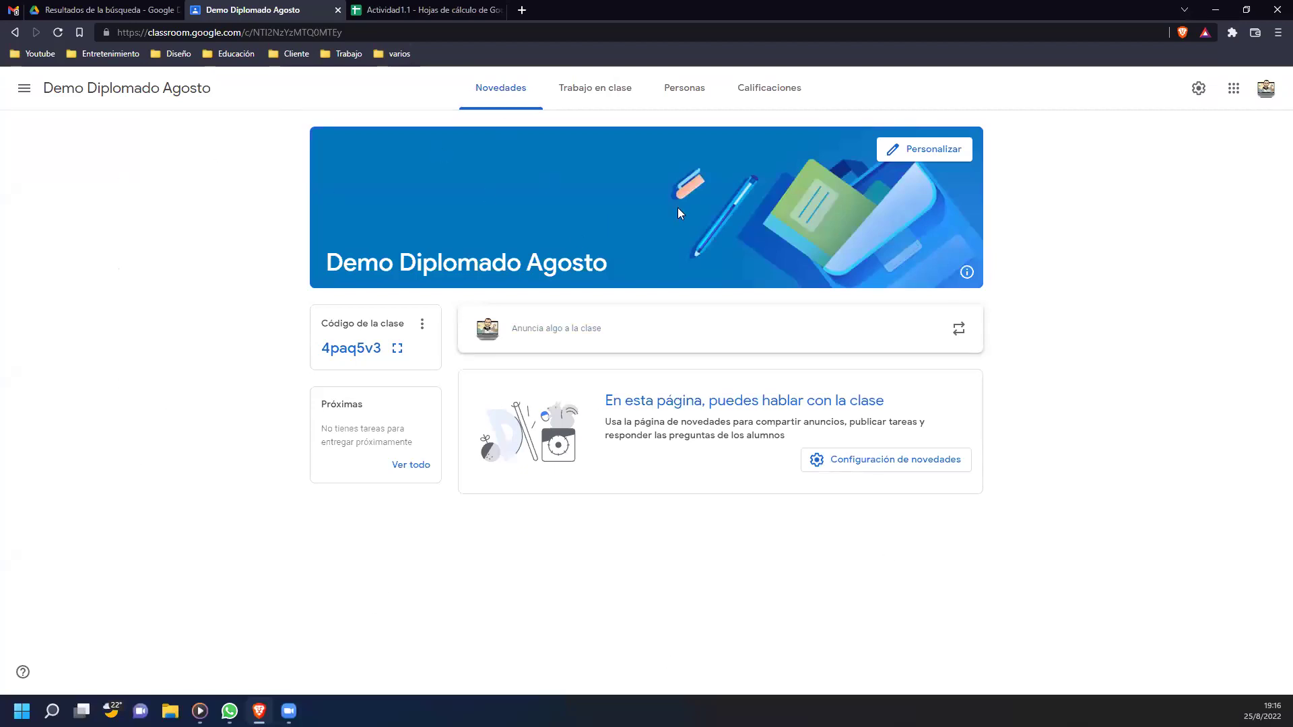
- Set the class theme colour to pink (Rosa) in Personalizar and save it
{"action": "left_click", "coordinate": [934, 149]}
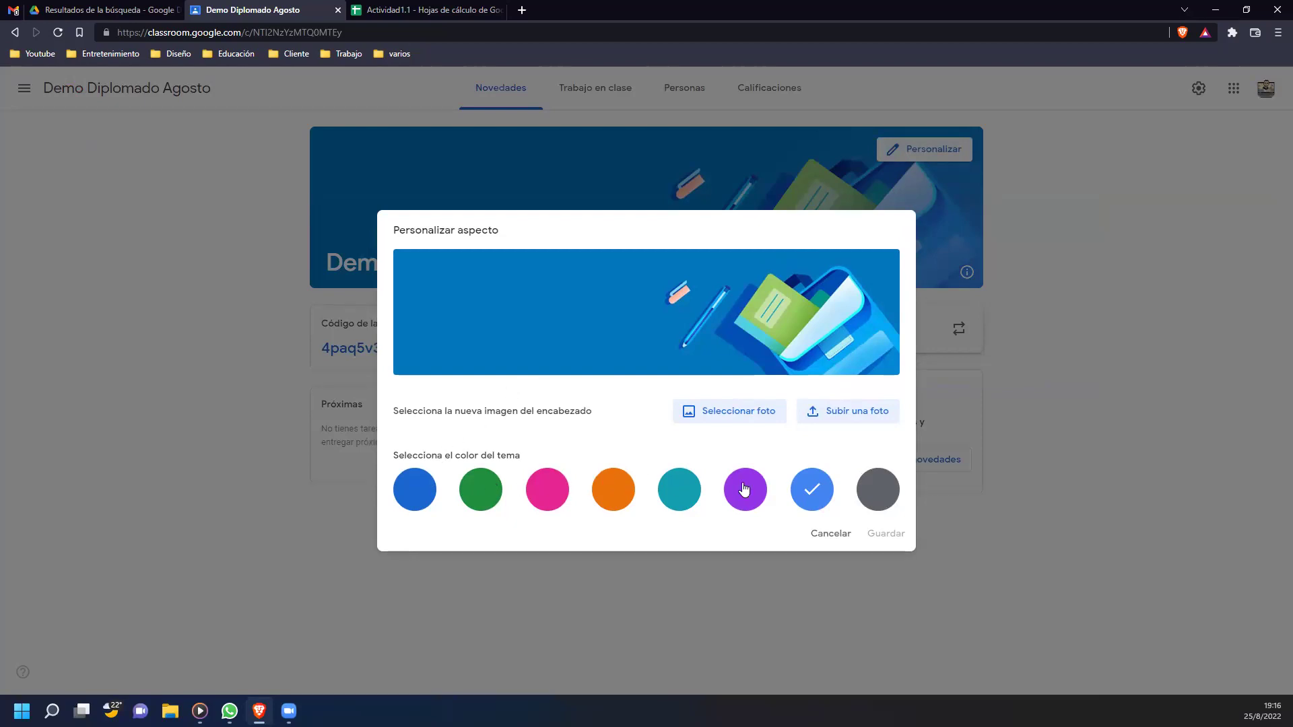
{"action": "left_click", "coordinate": [481, 498]}
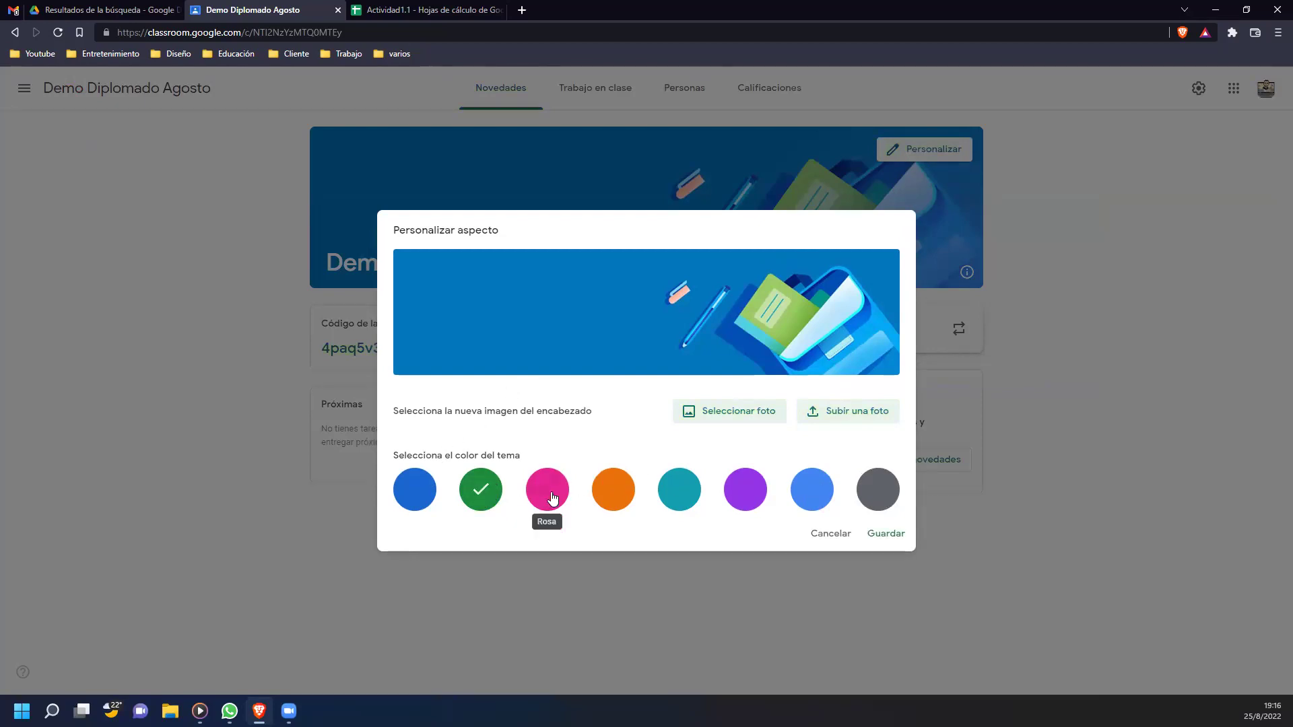
{"action": "left_click", "coordinate": [553, 496]}
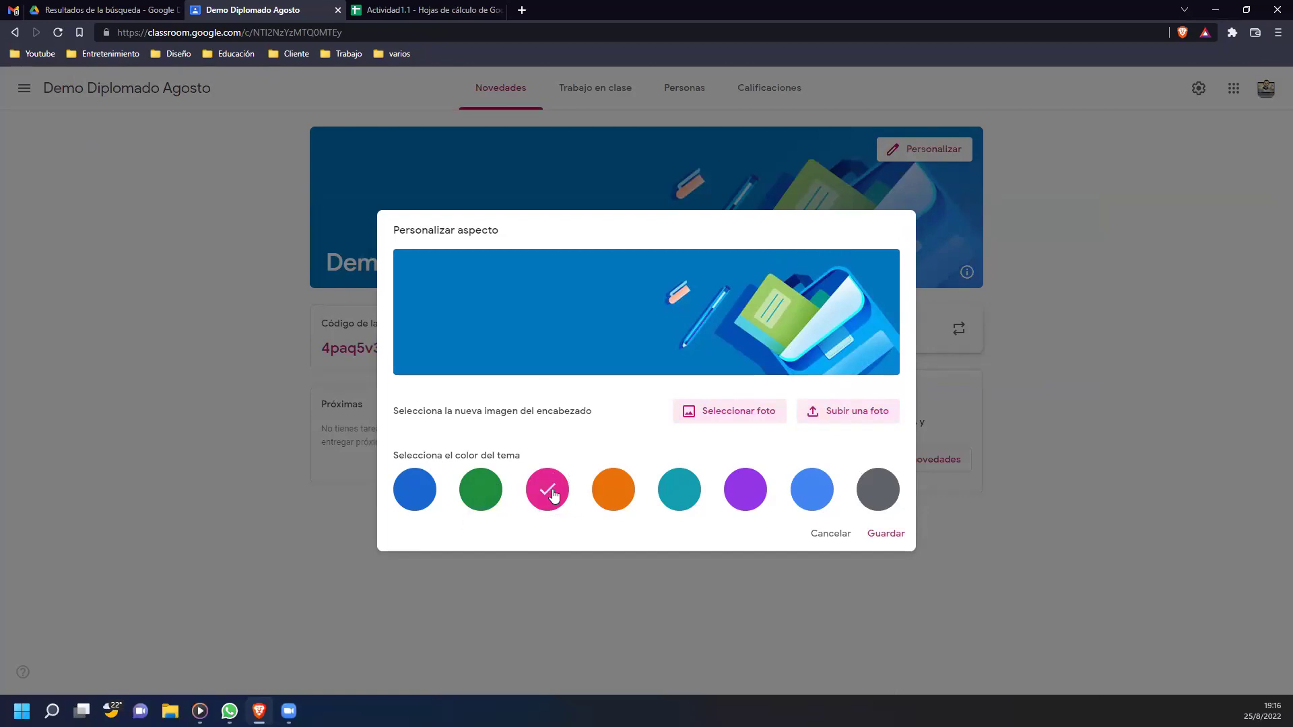
{"action": "left_click", "coordinate": [886, 534]}
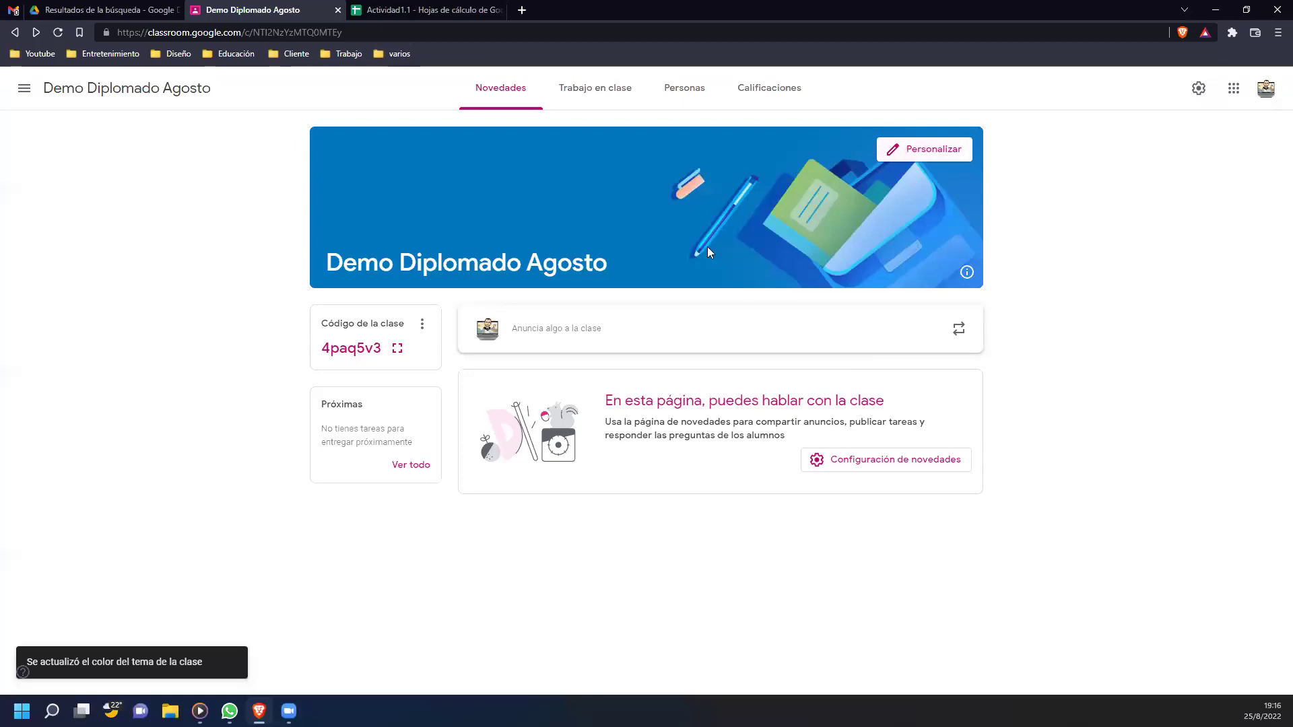
{"action": "left_click", "coordinate": [917, 150]}
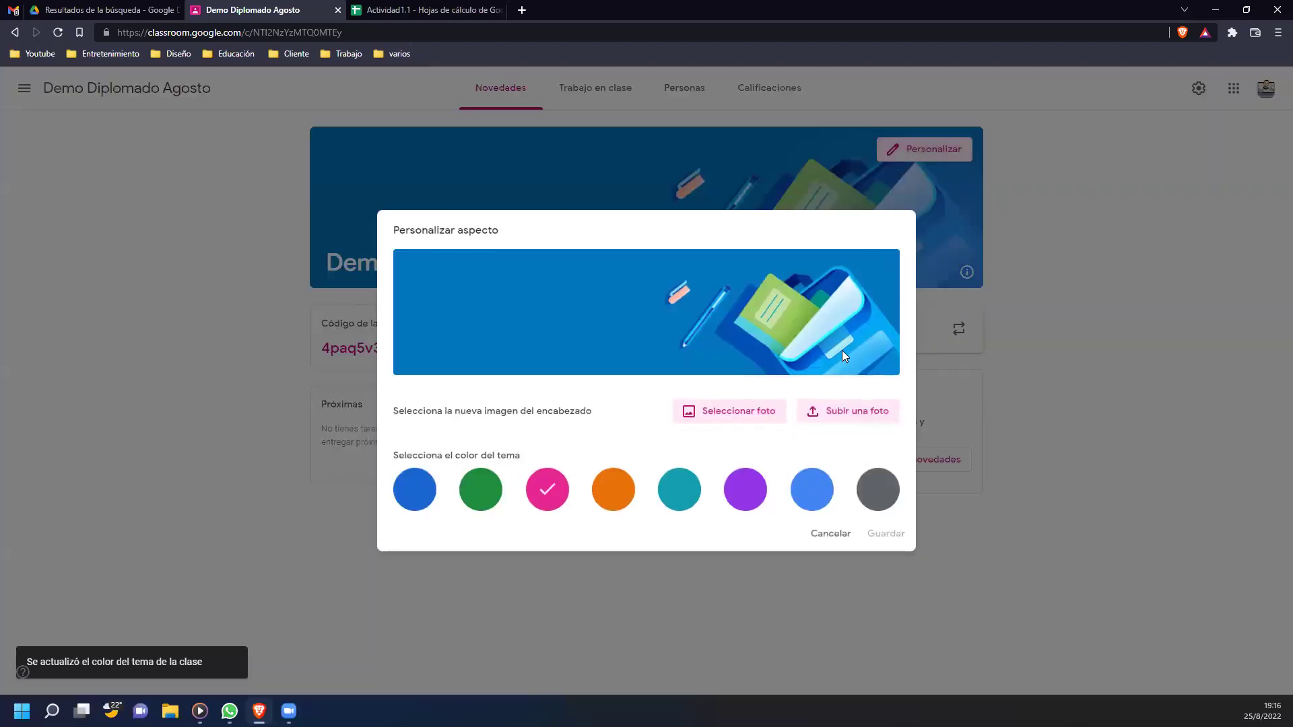
- Set the class header to the grey hammer-and-screwdriver image from the Otra gallery and save
{"action": "left_click", "coordinate": [741, 412]}
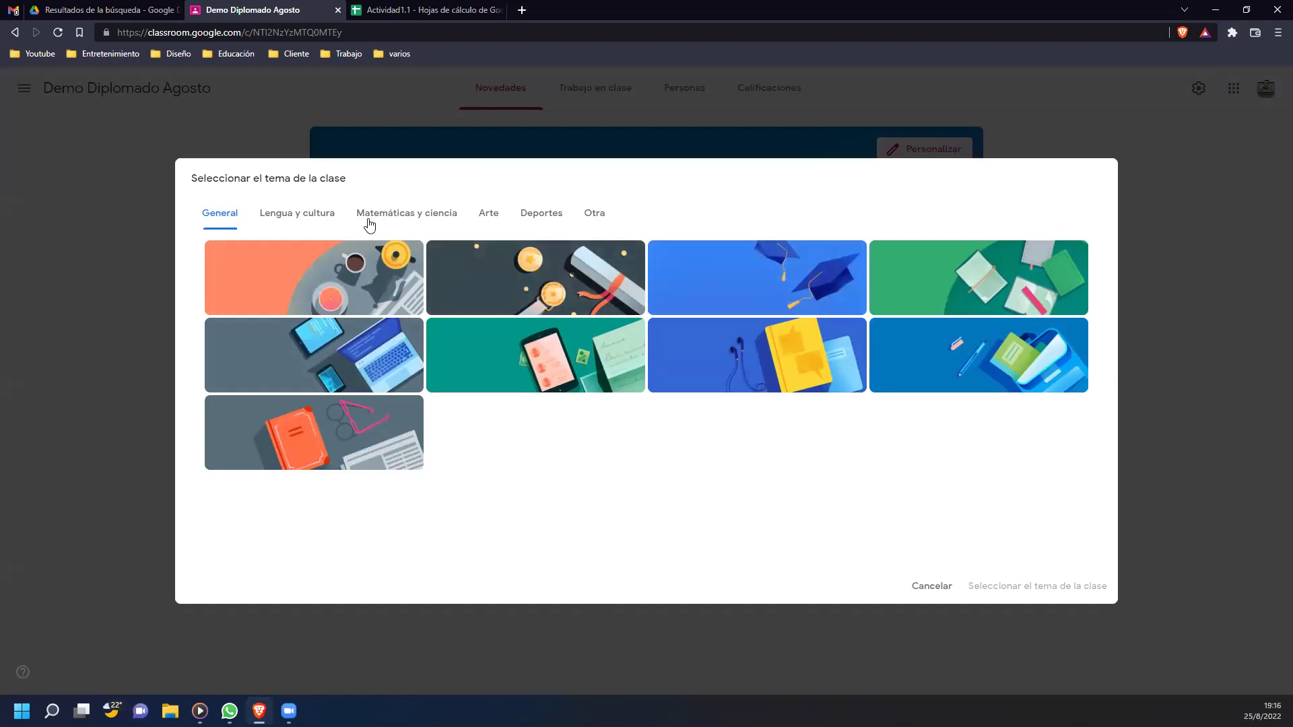
{"action": "left_click", "coordinate": [314, 215]}
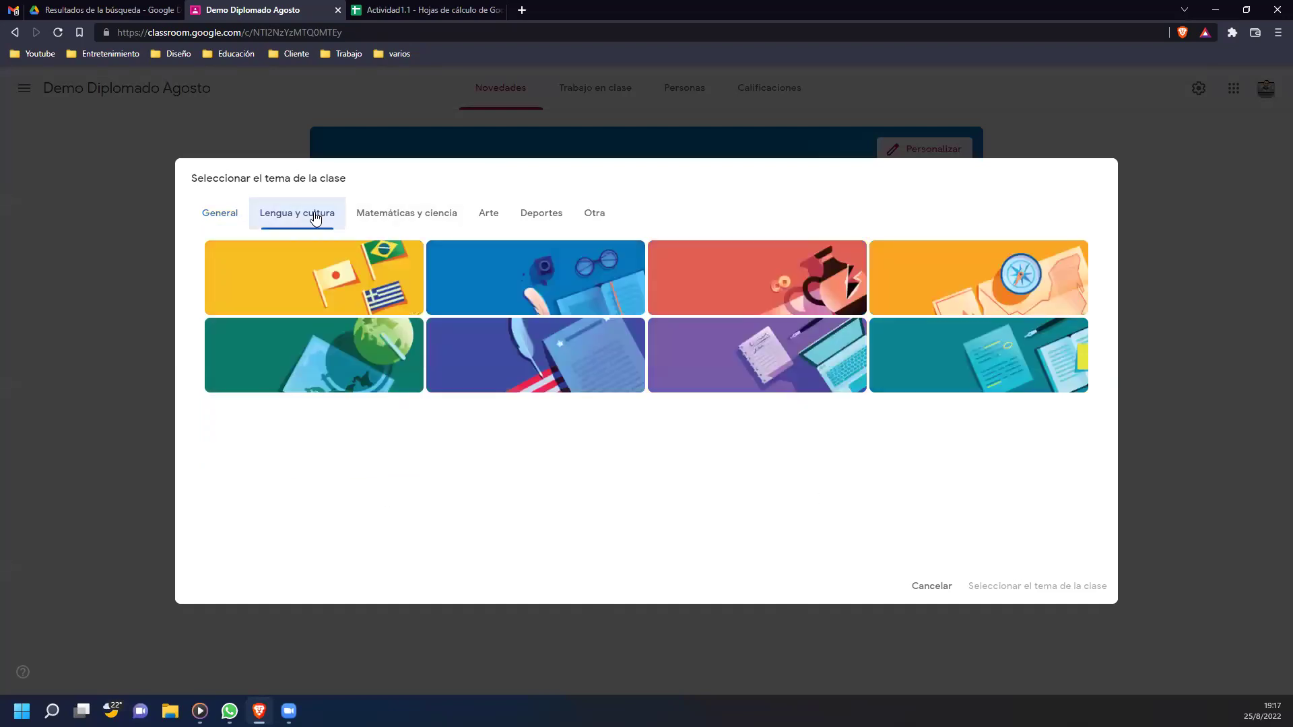
{"action": "left_click", "coordinate": [386, 217]}
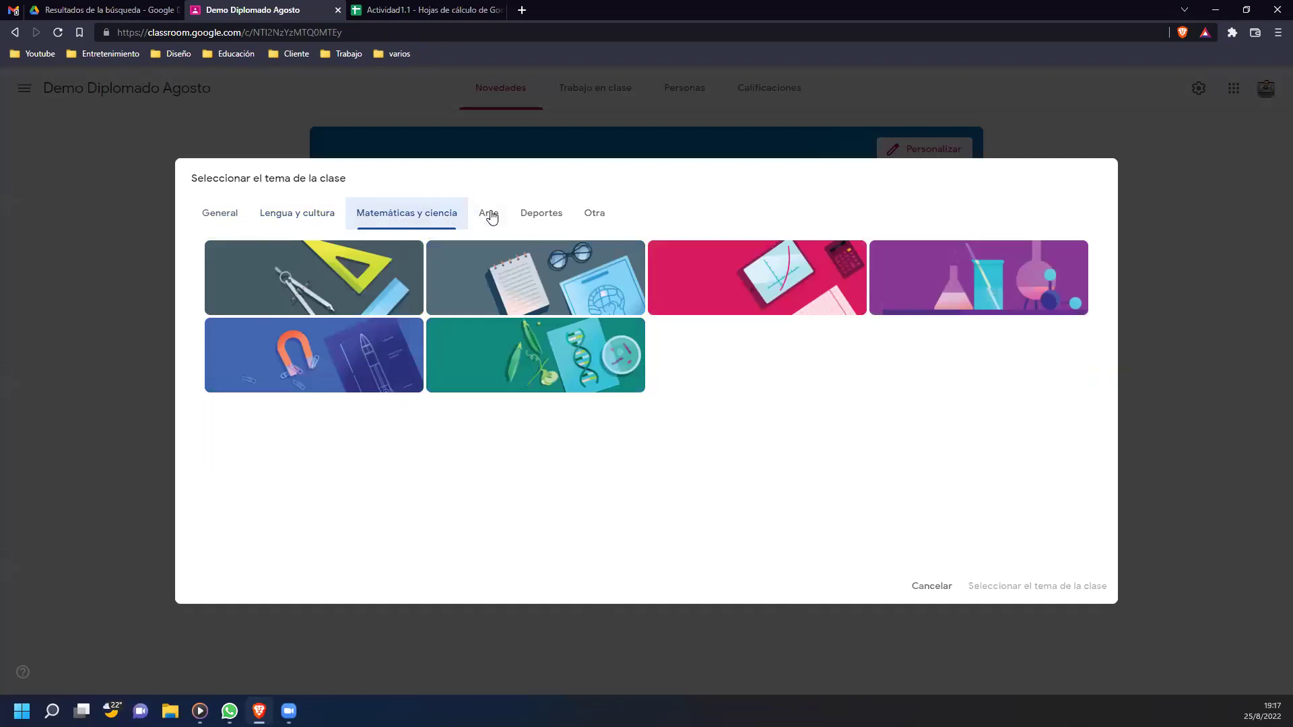
{"action": "left_click", "coordinate": [490, 215]}
{"action": "left_click", "coordinate": [543, 217]}
{"action": "left_click", "coordinate": [604, 219]}
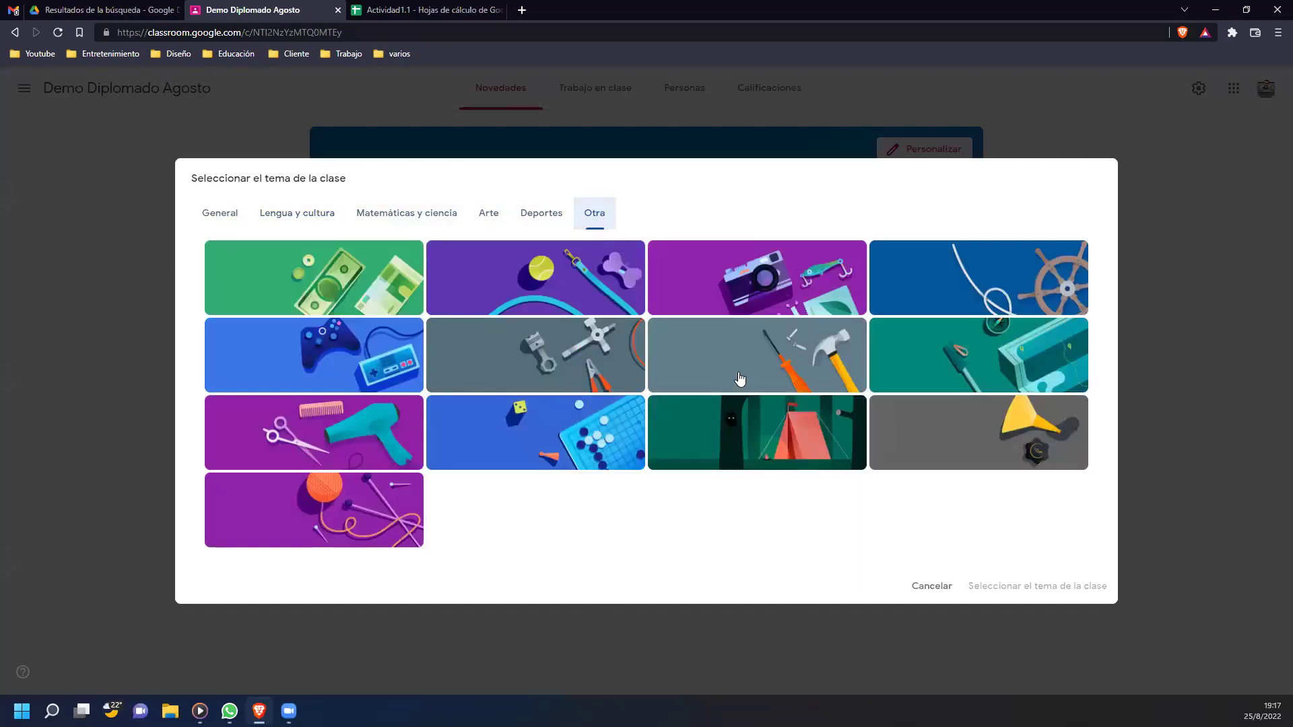
{"action": "left_click", "coordinate": [754, 369]}
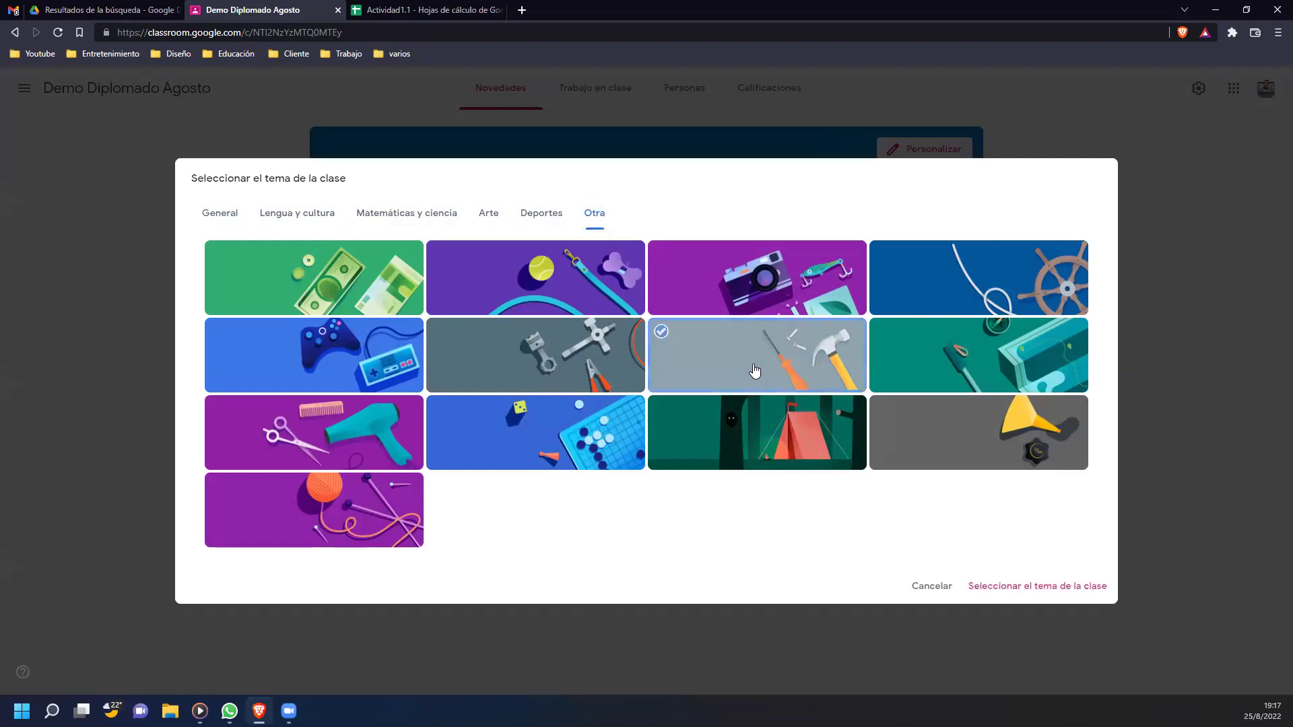
{"action": "left_click", "coordinate": [1030, 587]}
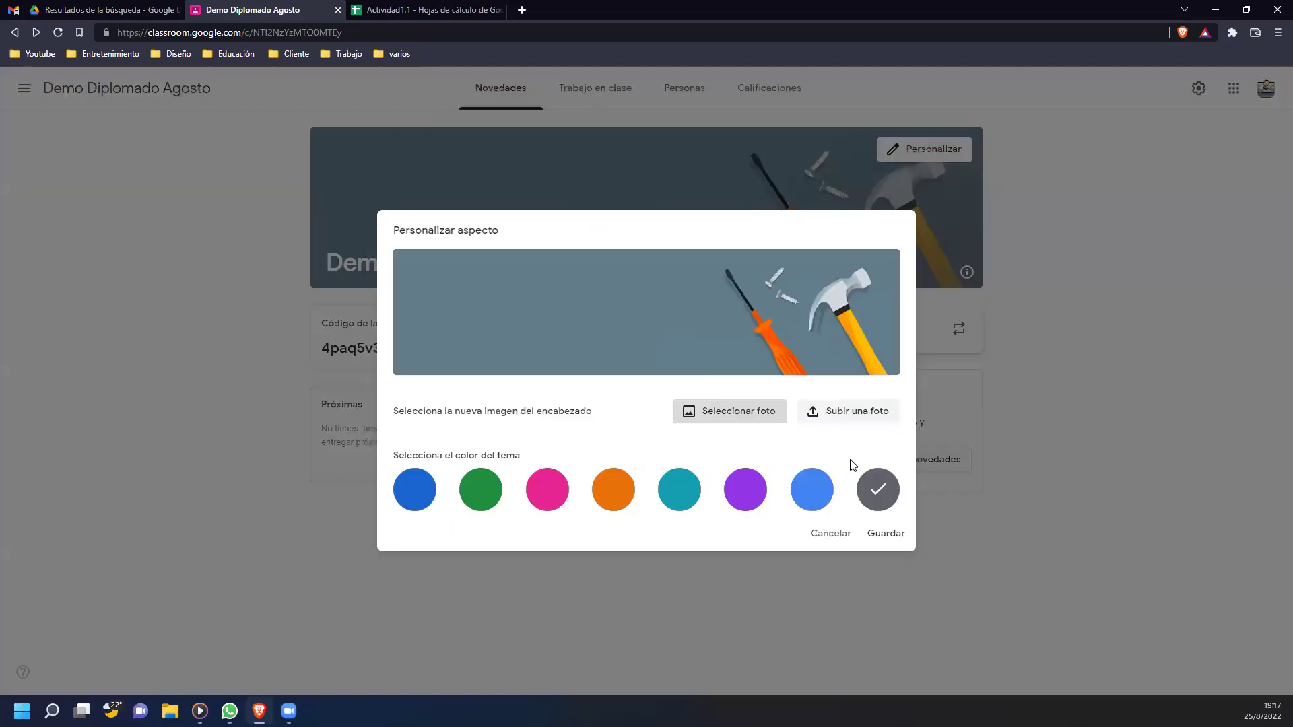
{"action": "left_click", "coordinate": [886, 533]}
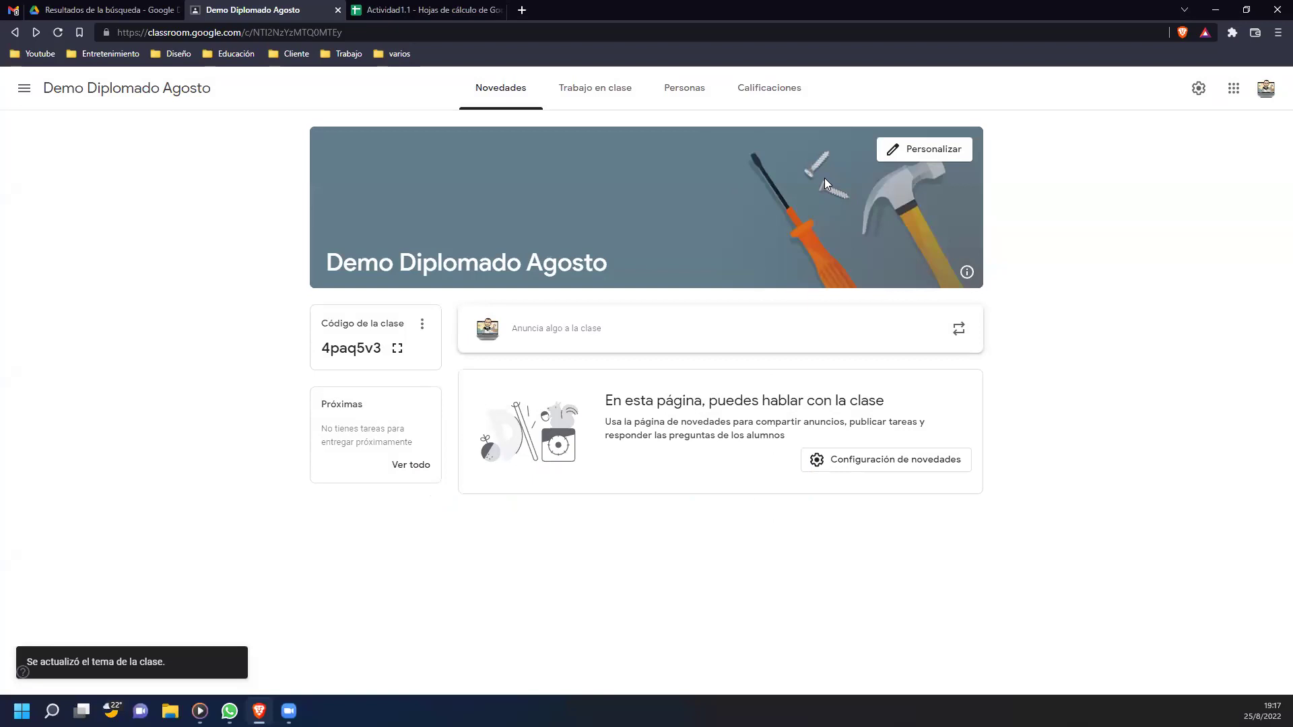
{"action": "left_click", "coordinate": [901, 149]}
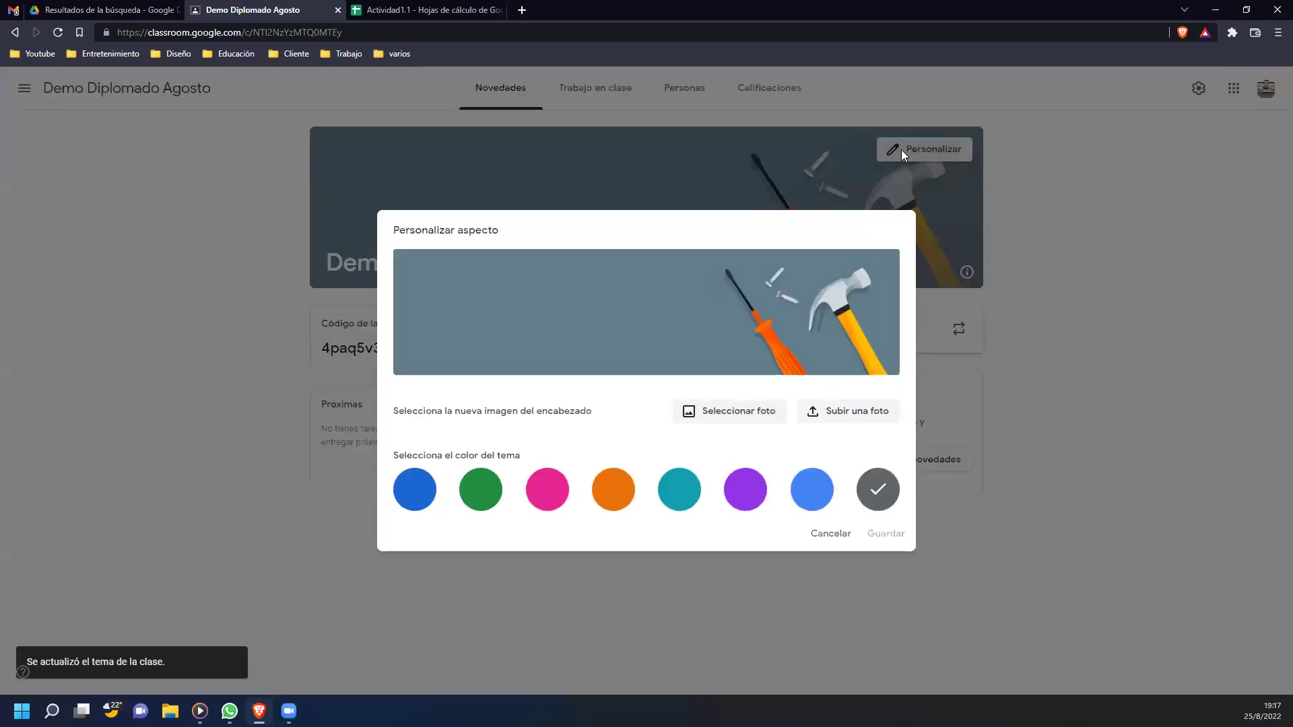
{"action": "left_click", "coordinate": [846, 410]}
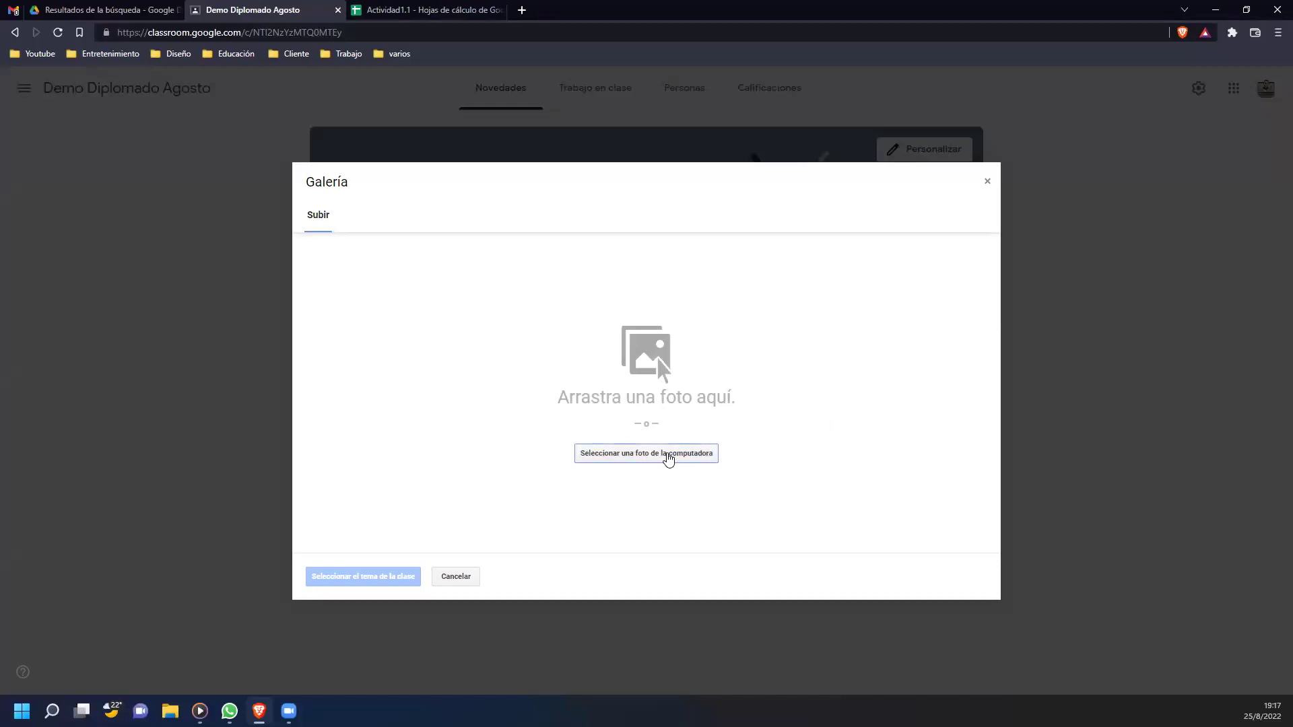
{"action": "left_click", "coordinate": [464, 580]}
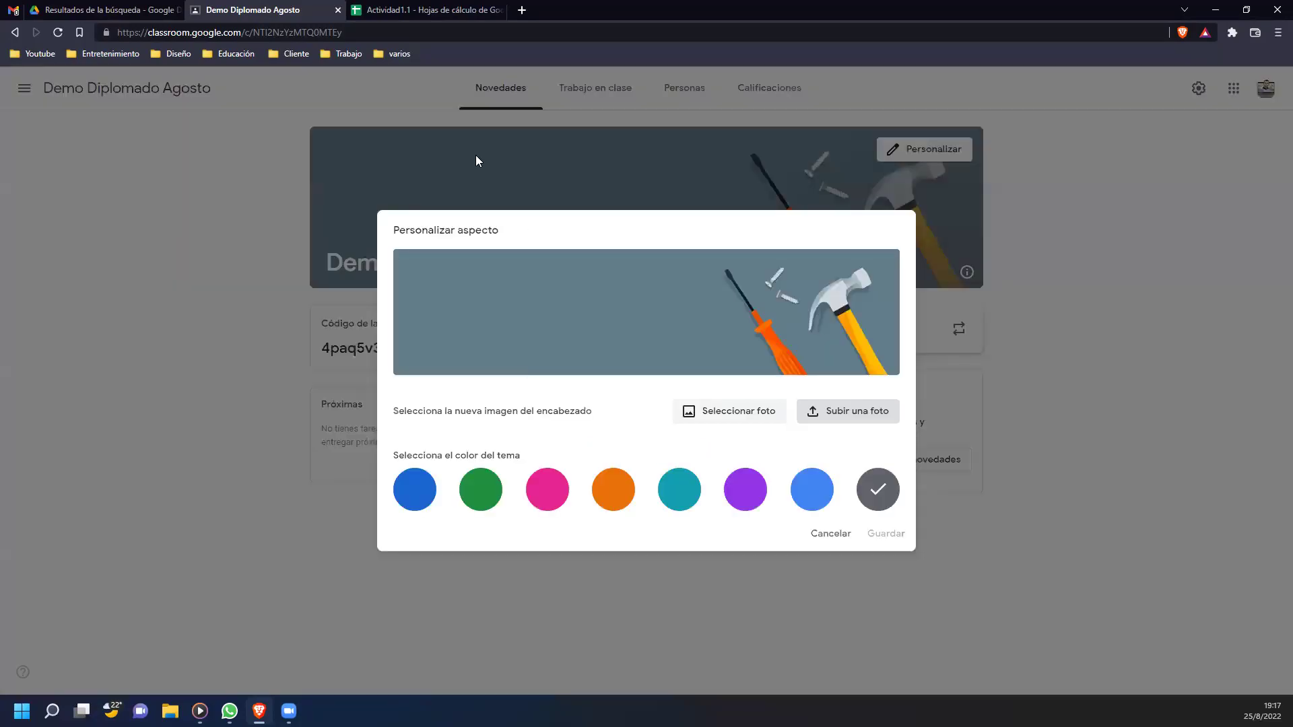
{"action": "left_click", "coordinate": [832, 533]}
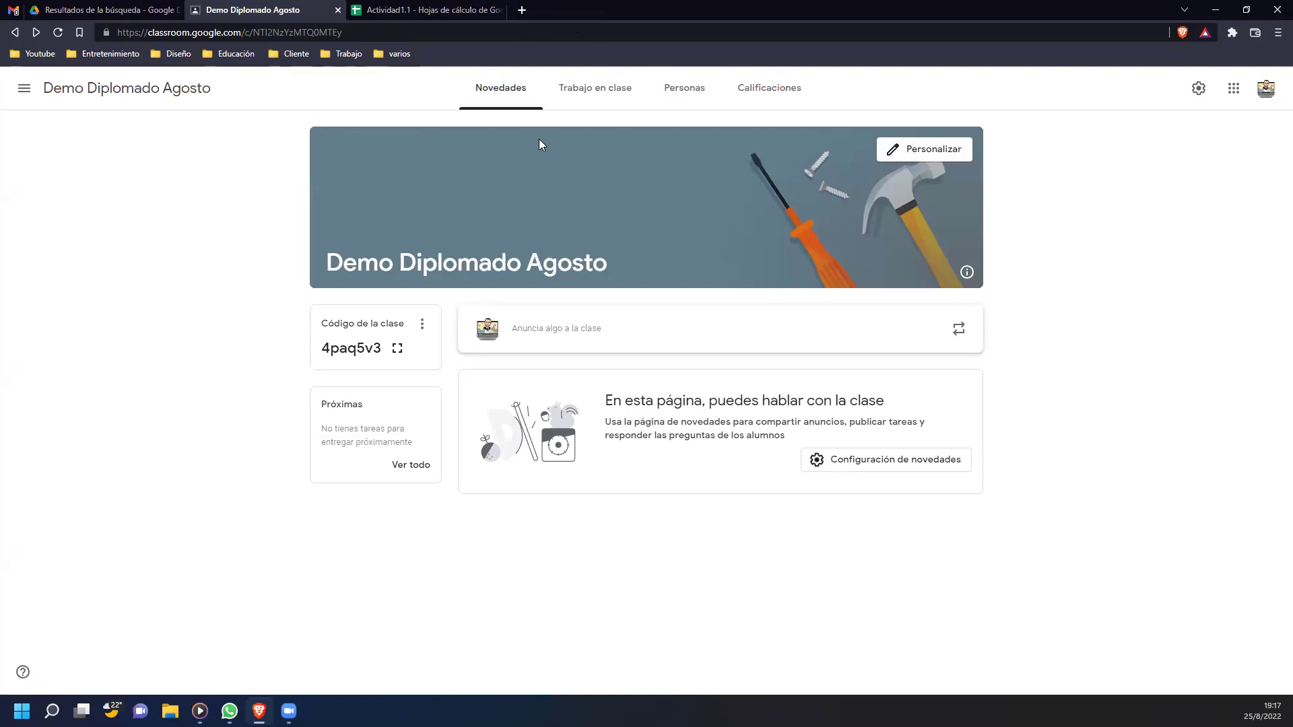
- Load canva.com in a new browser tab and dismiss the Canva Crear pop-up
{"action": "left_click", "coordinate": [531, 19]}
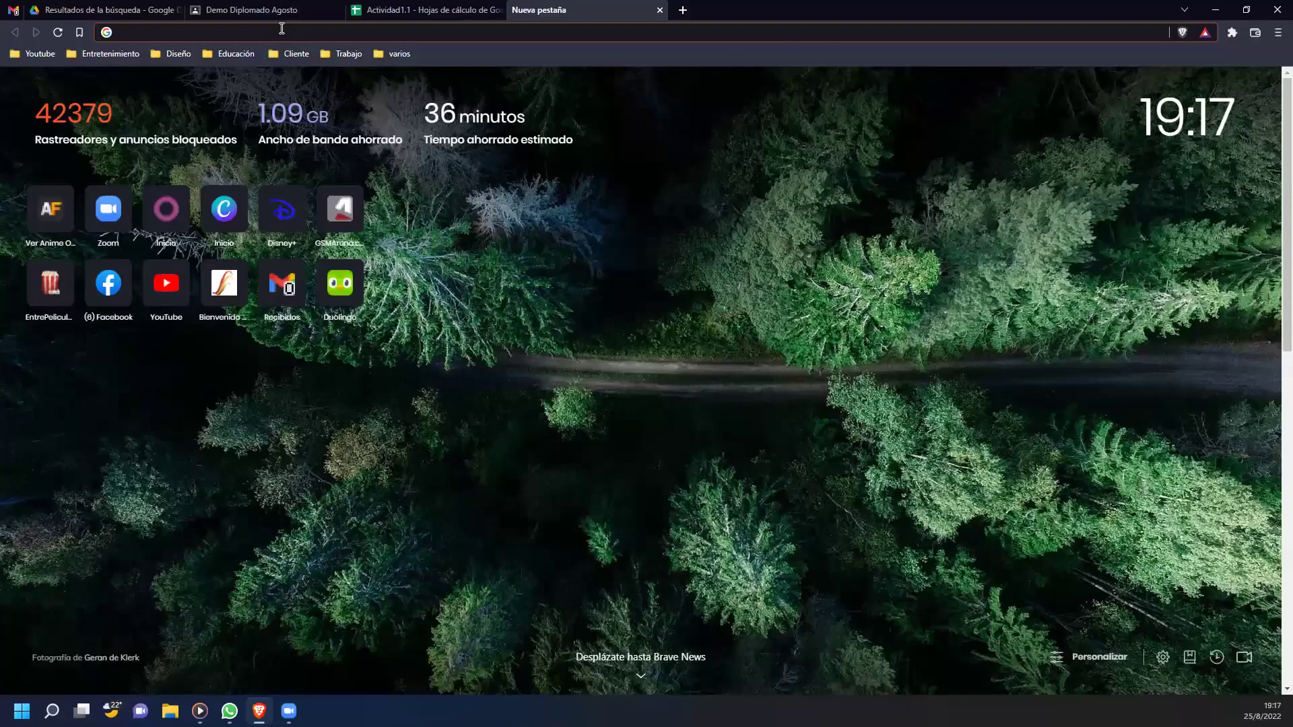
{"action": "type", "text": "canva.com"}
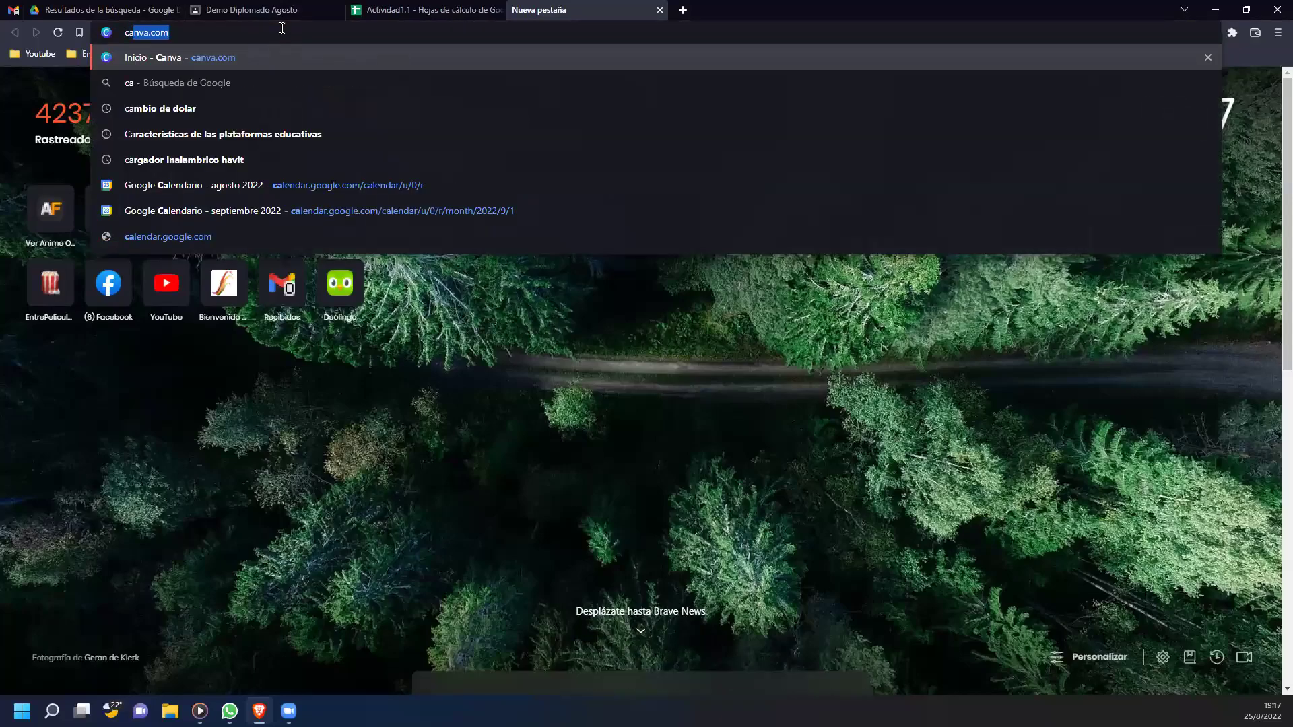
{"action": "key", "text": "Return"}
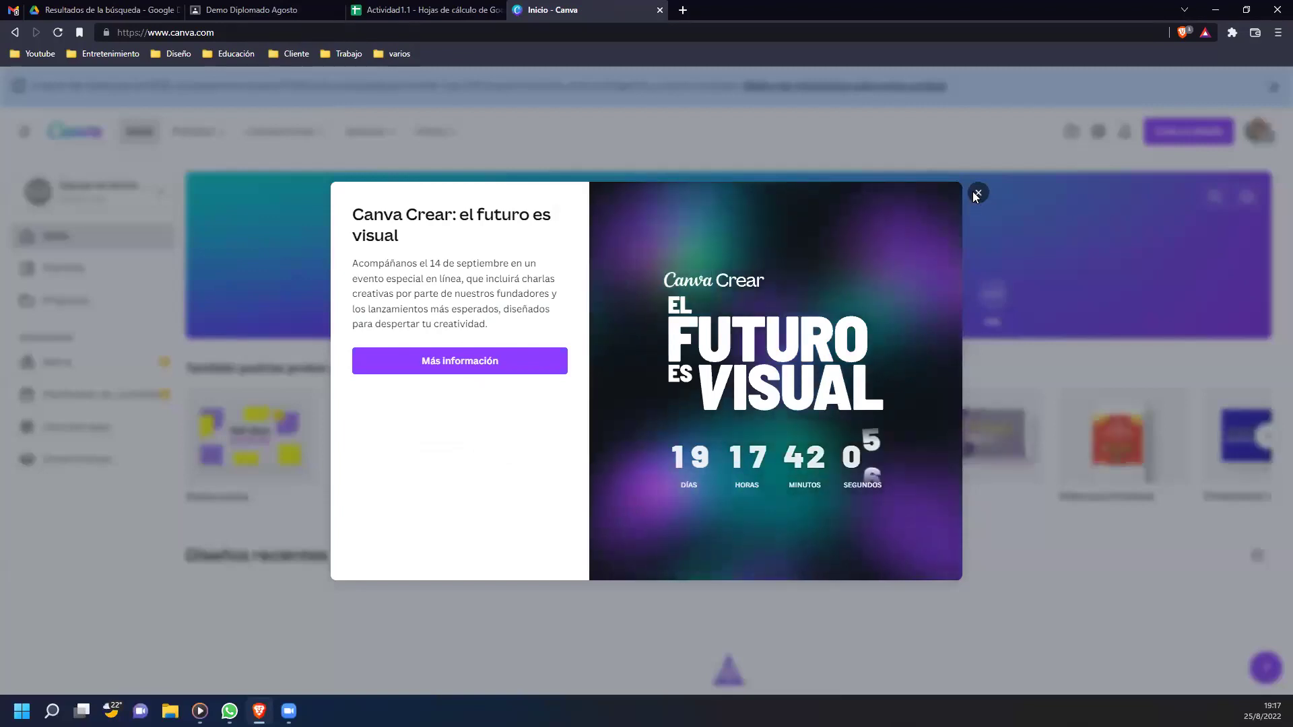
{"action": "left_click", "coordinate": [977, 194]}
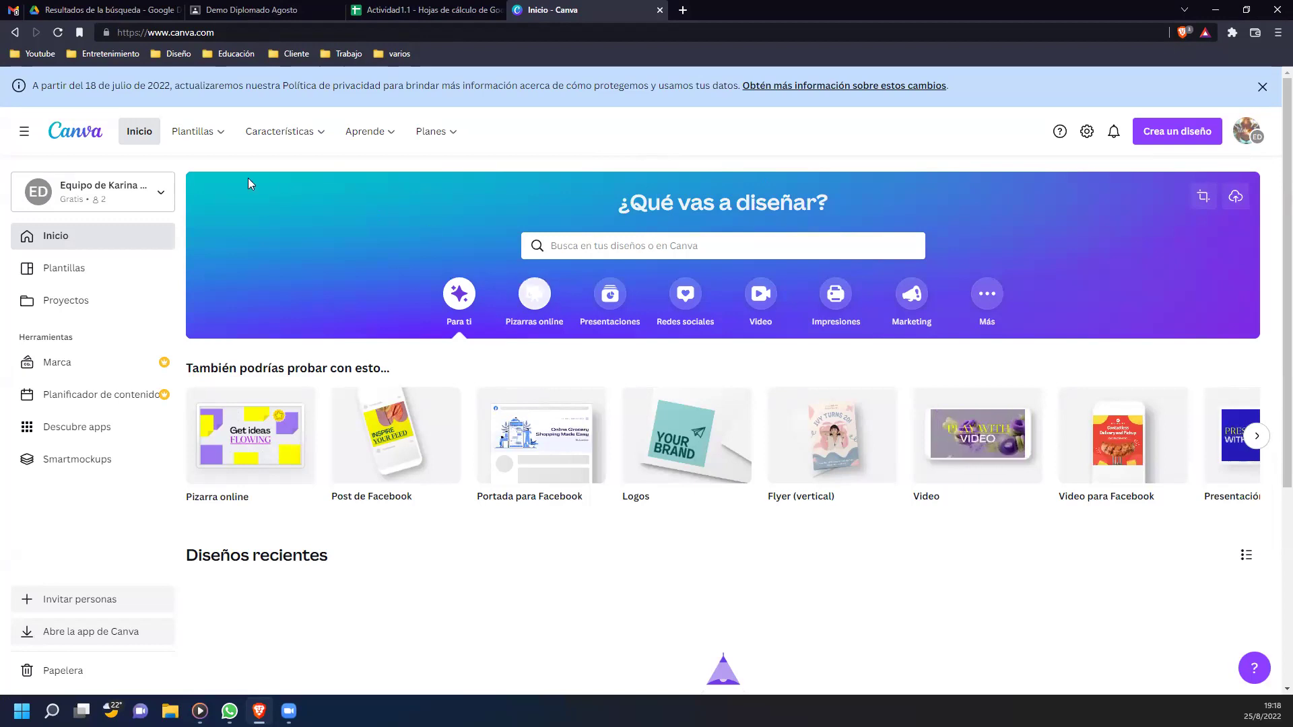
{"action": "mouse_move", "coordinate": [220, 136]}
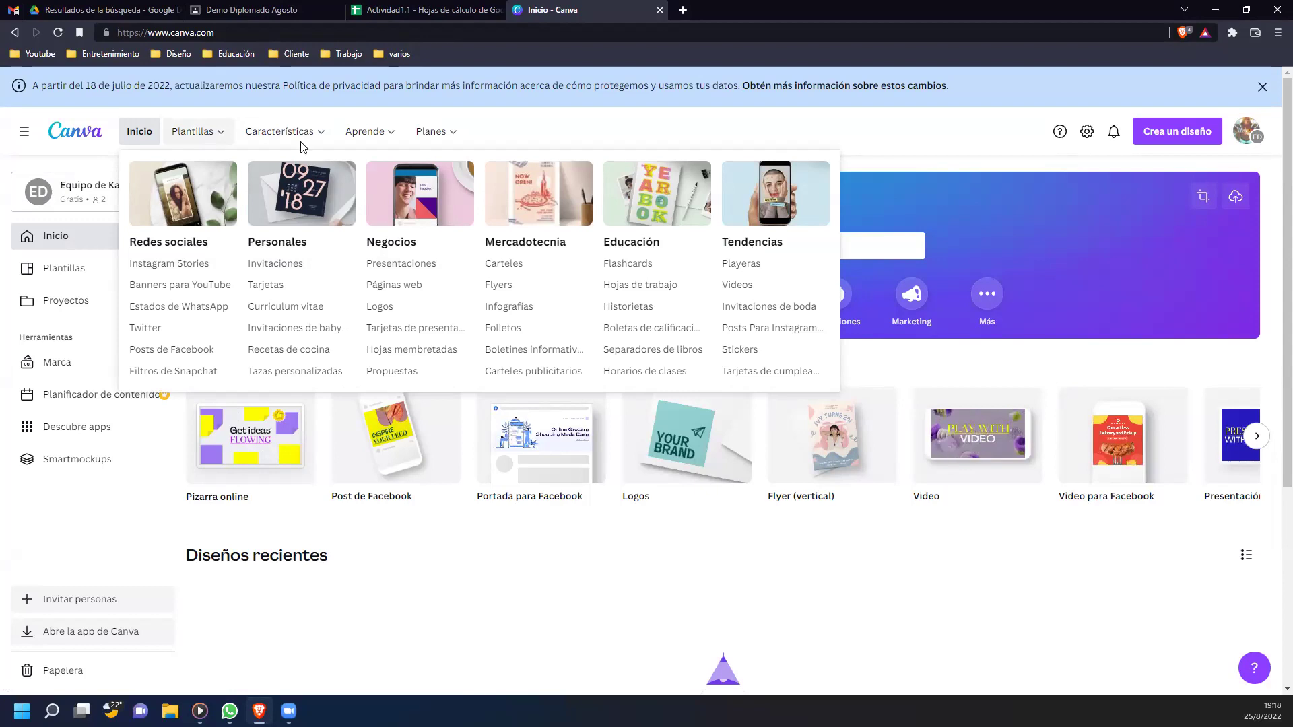
{"action": "mouse_move", "coordinate": [297, 134]}
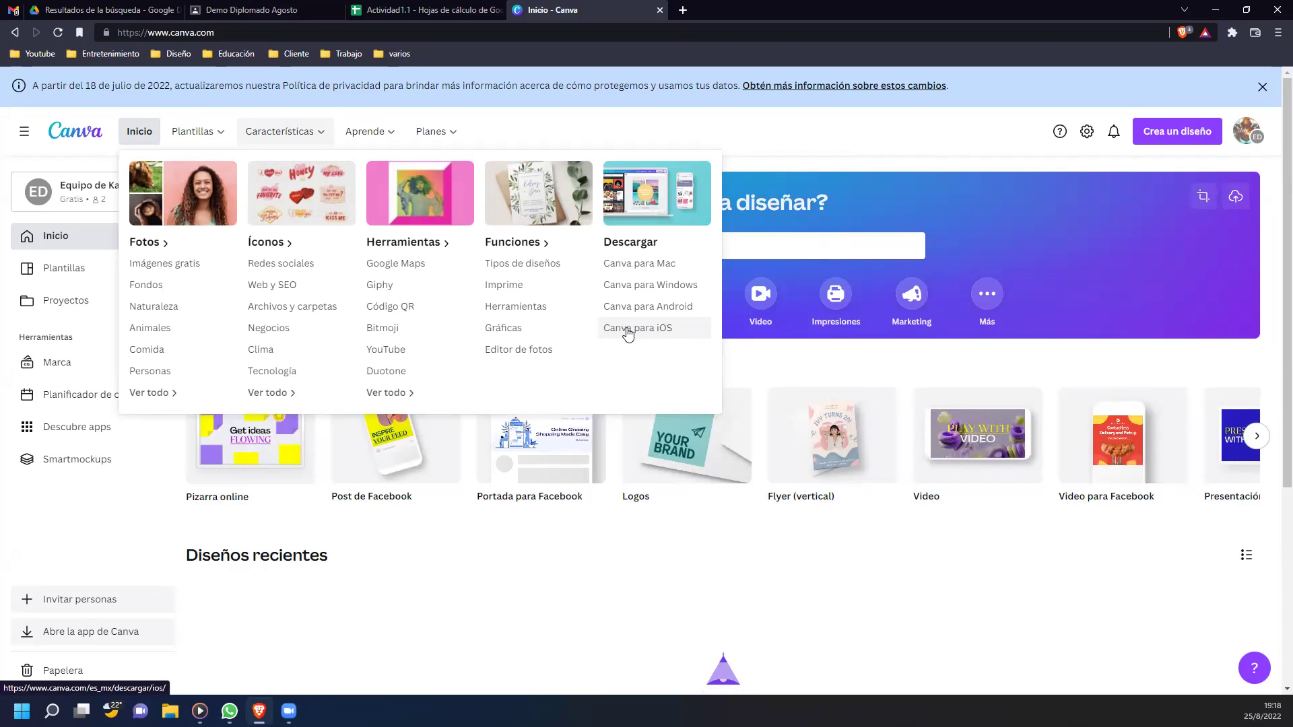
{"action": "mouse_move", "coordinate": [379, 132]}
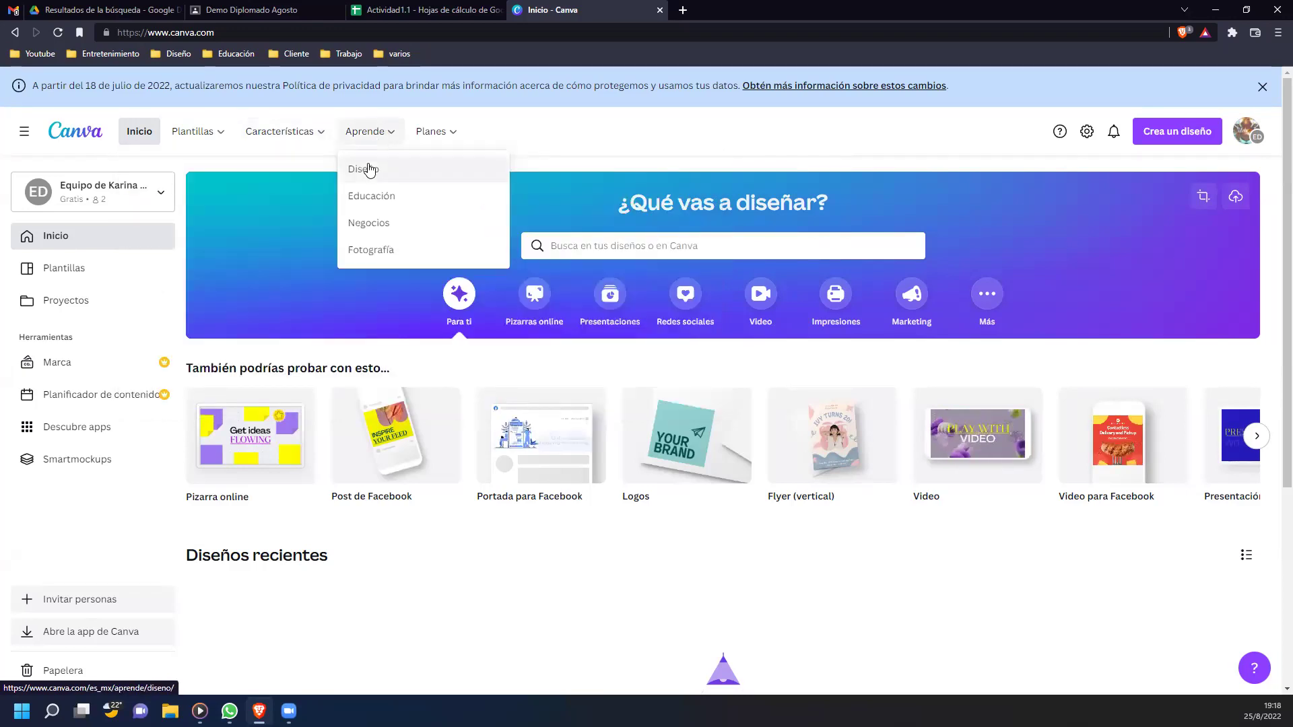
{"action": "mouse_move", "coordinate": [423, 134]}
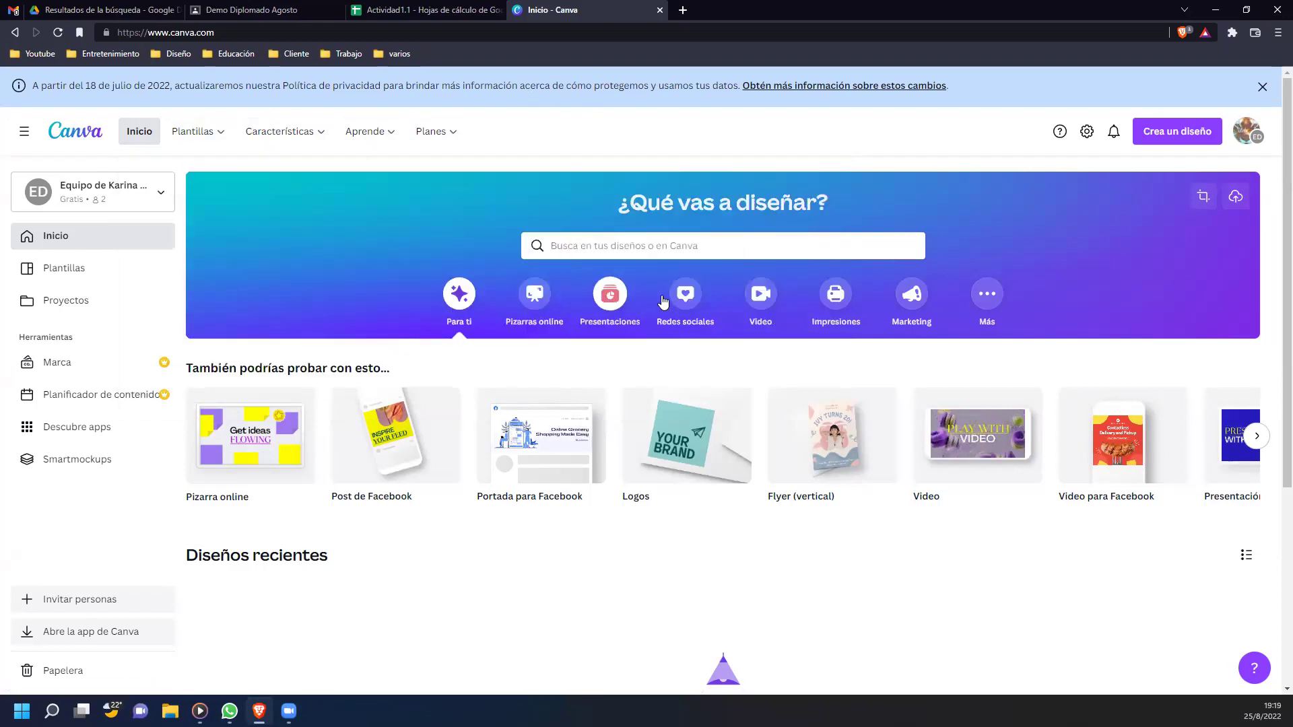
{"action": "left_click", "coordinate": [686, 244]}
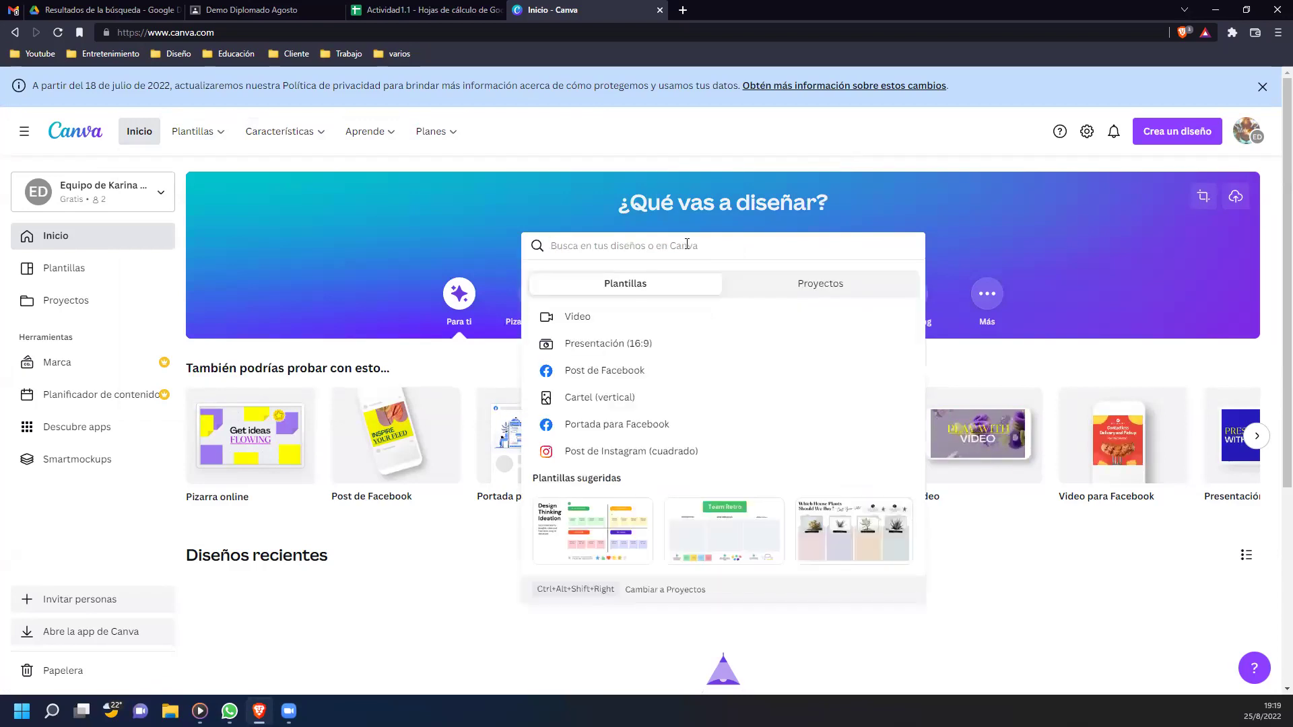
- Search 'classroom' and pick the 'Encabezado de Google Classroom' template suggestion
{"action": "type", "text": "class"}
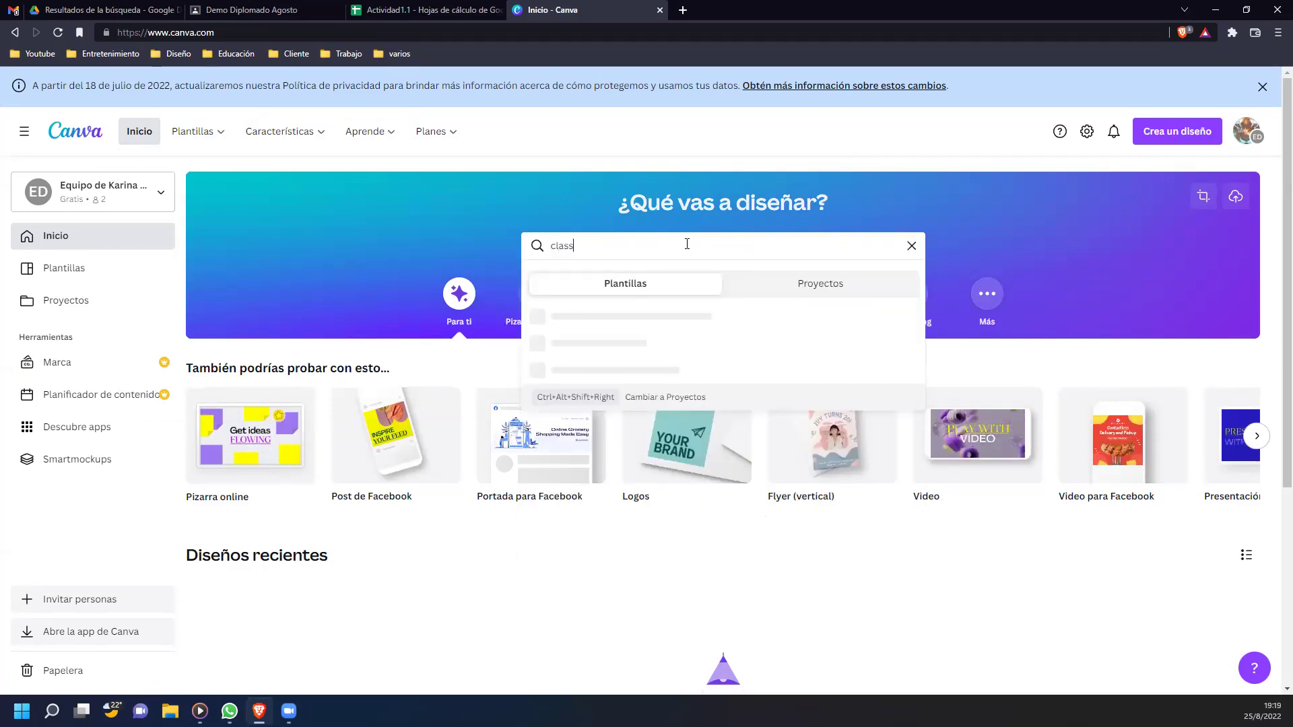
{"action": "type", "text": "room"}
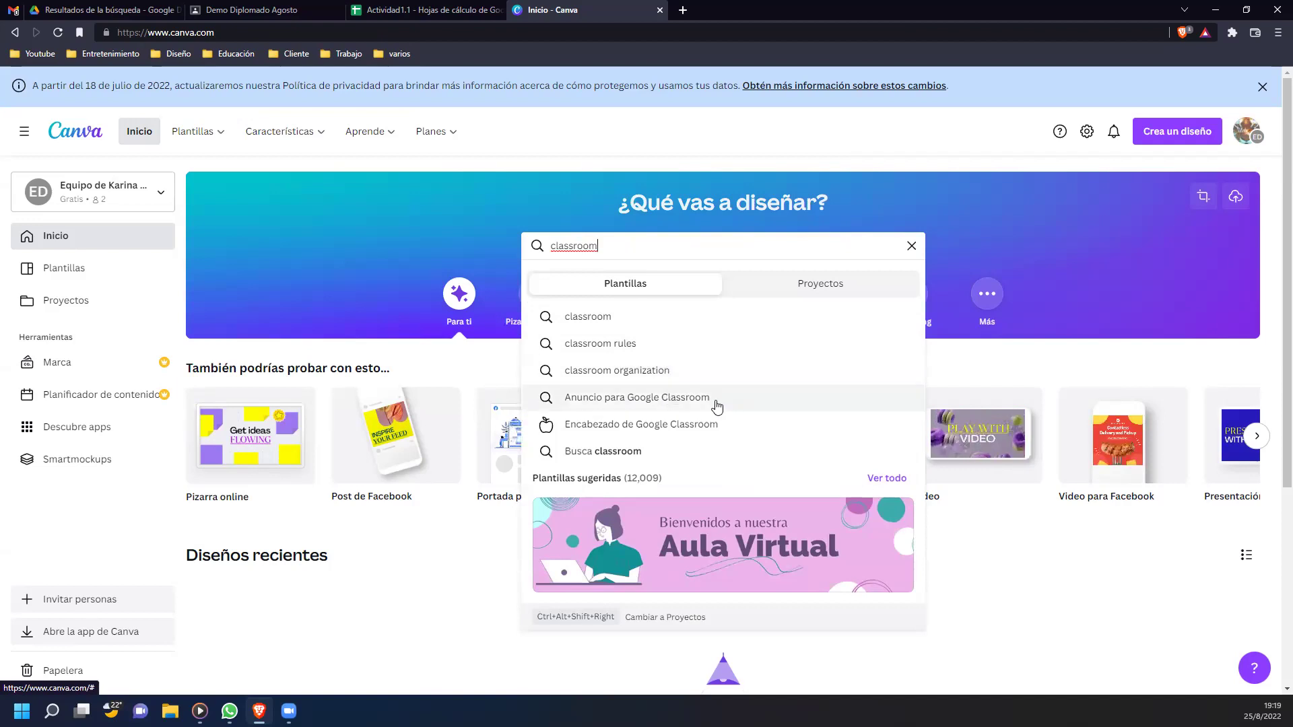
{"action": "left_click", "coordinate": [682, 428]}
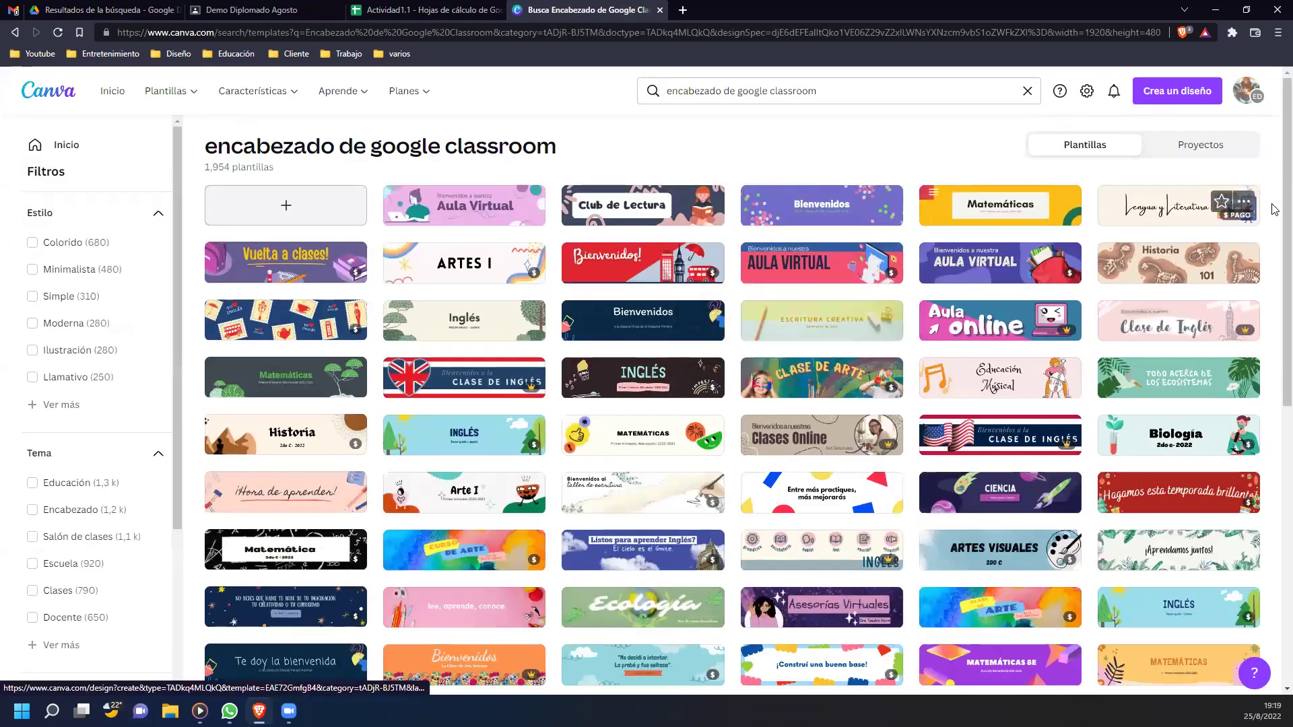
{"action": "scroll", "coordinate": [1275, 263], "scroll_direction": "down", "scroll_amount": 3}
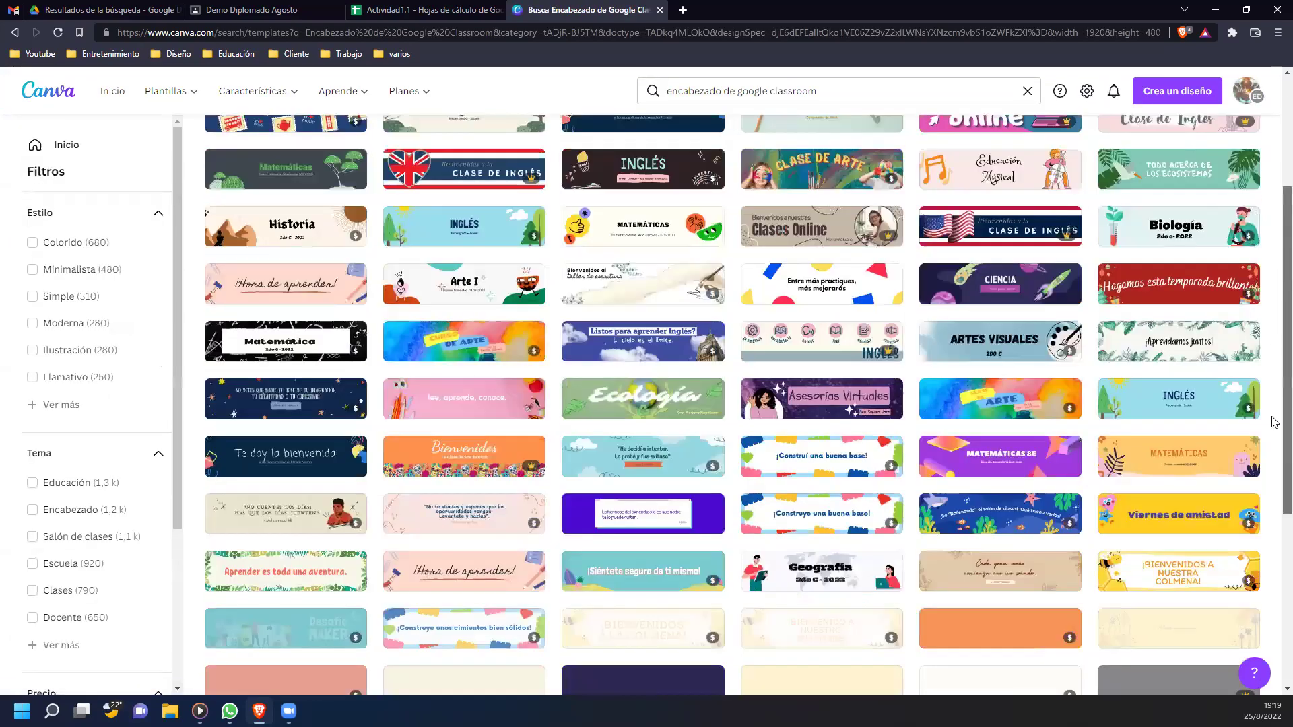
{"action": "scroll", "coordinate": [1275, 422], "scroll_direction": "down", "scroll_amount": 3}
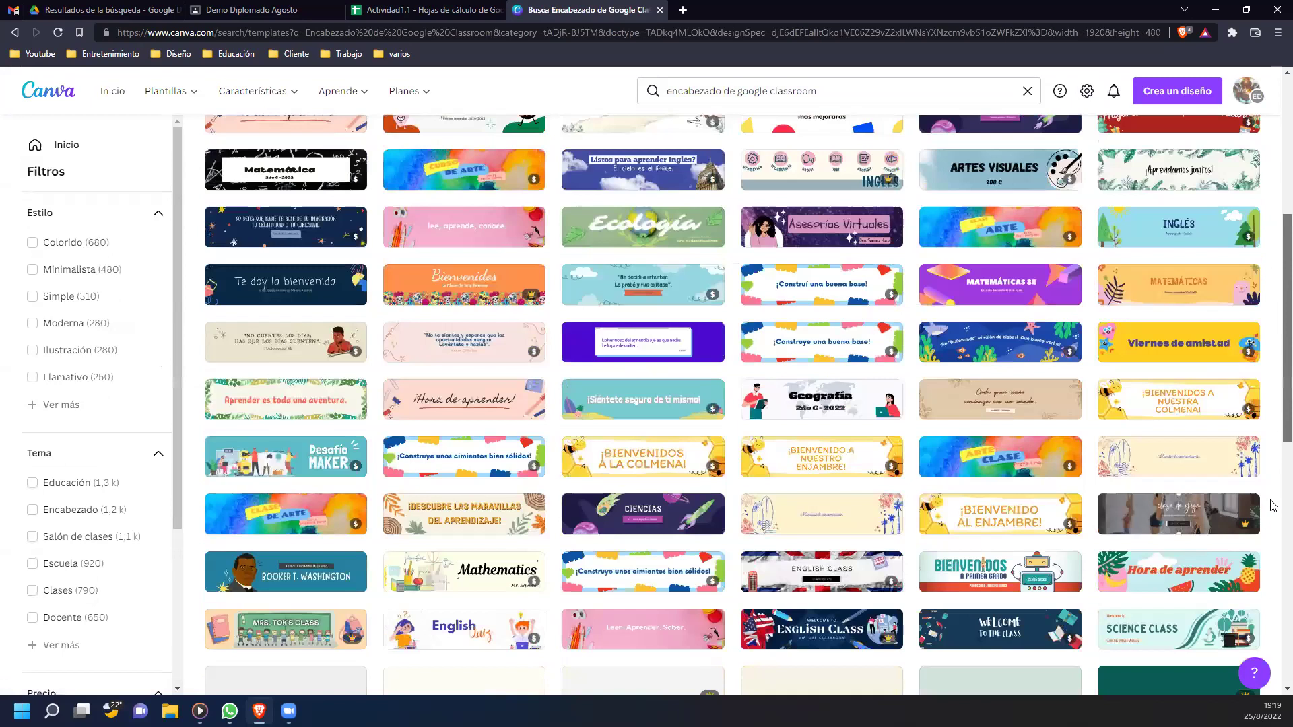
{"action": "scroll", "coordinate": [1273, 506], "scroll_direction": "down", "scroll_amount": 2}
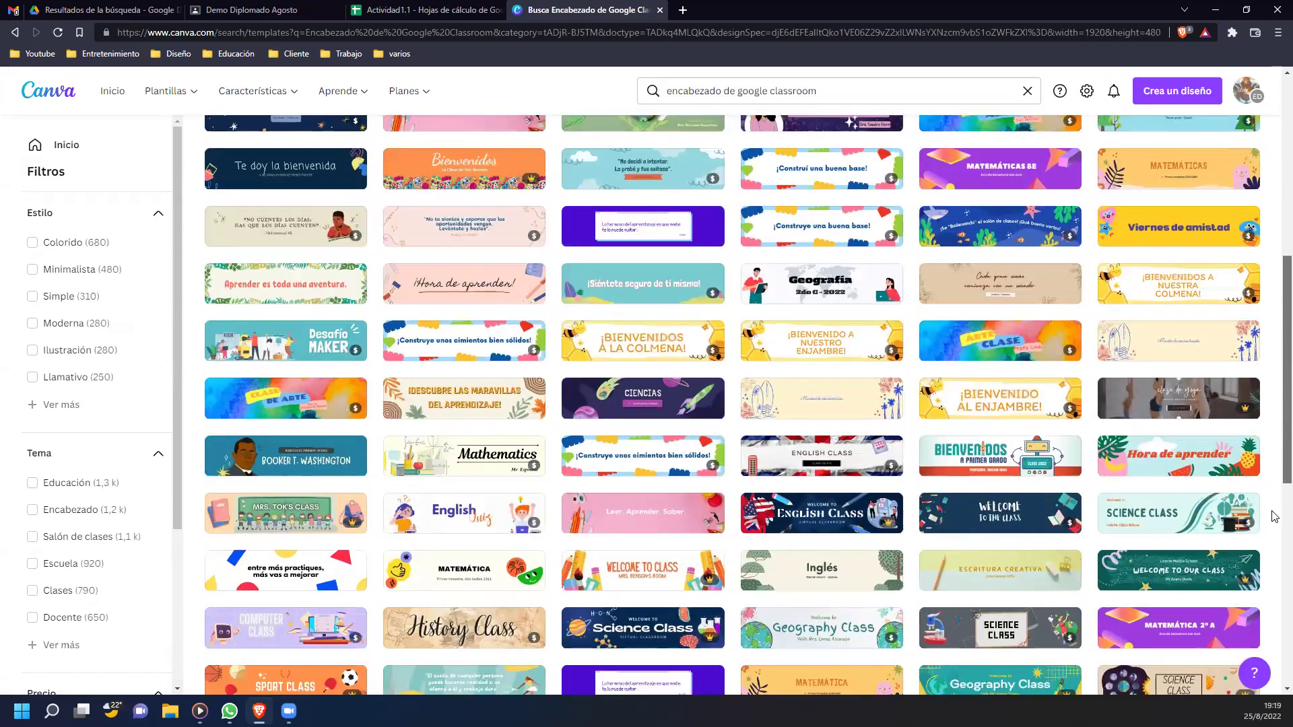
{"action": "scroll", "coordinate": [1275, 364], "scroll_direction": "up", "scroll_amount": 3}
{"action": "scroll", "coordinate": [1275, 280], "scroll_direction": "up", "scroll_amount": 5}
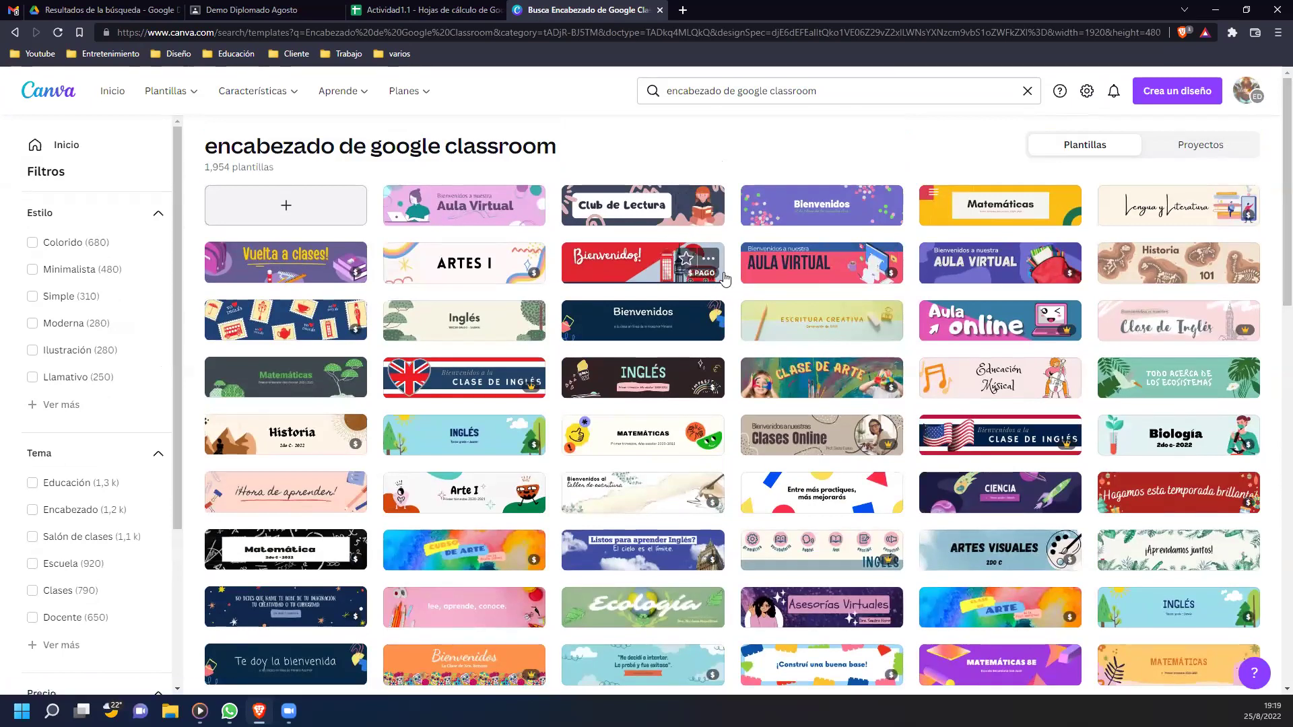
{"action": "mouse_move", "coordinate": [874, 272]}
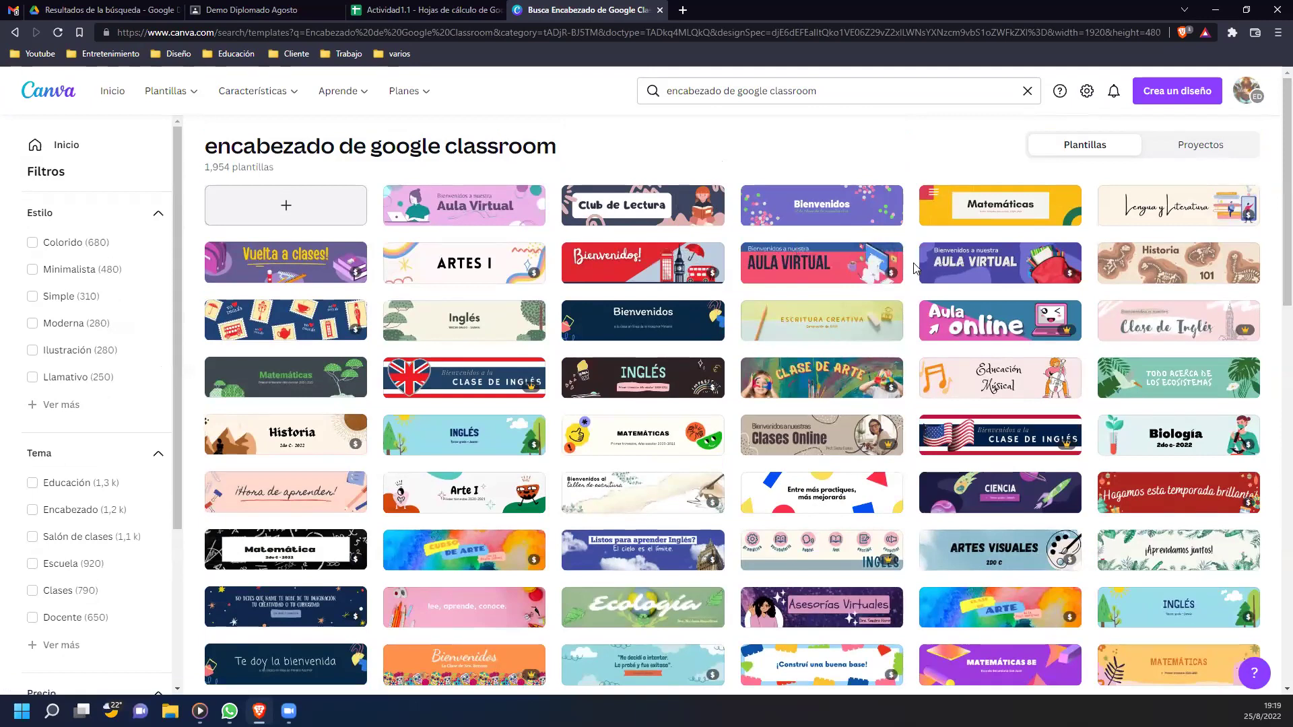
{"action": "key", "text": "ctrl+plus"}
{"action": "key", "text": "ctrl+plus"}
{"action": "key", "text": "ctrl+plus"}
{"action": "key", "text": "ctrl+plus"}
{"action": "key", "text": "ctrl+plus"}
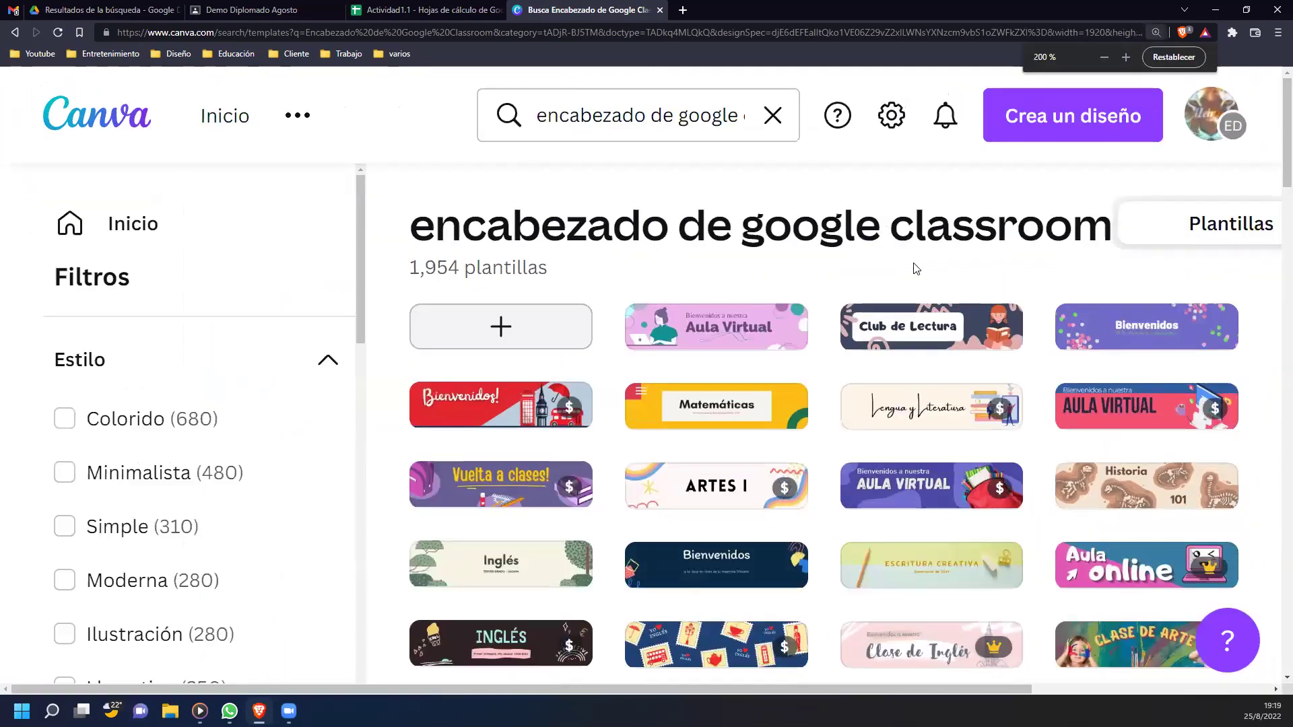
{"action": "key", "text": "ctrl+0"}
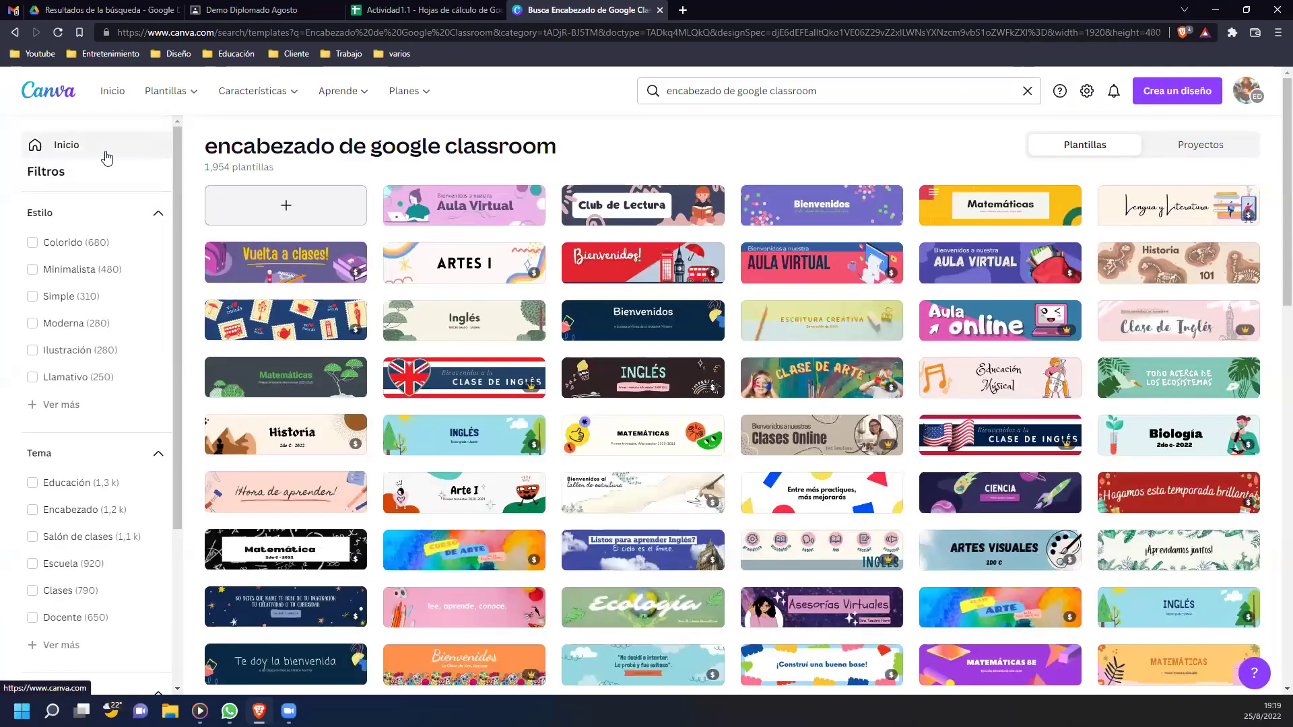
{"action": "scroll", "coordinate": [130, 291], "scroll_direction": "down", "scroll_amount": 3}
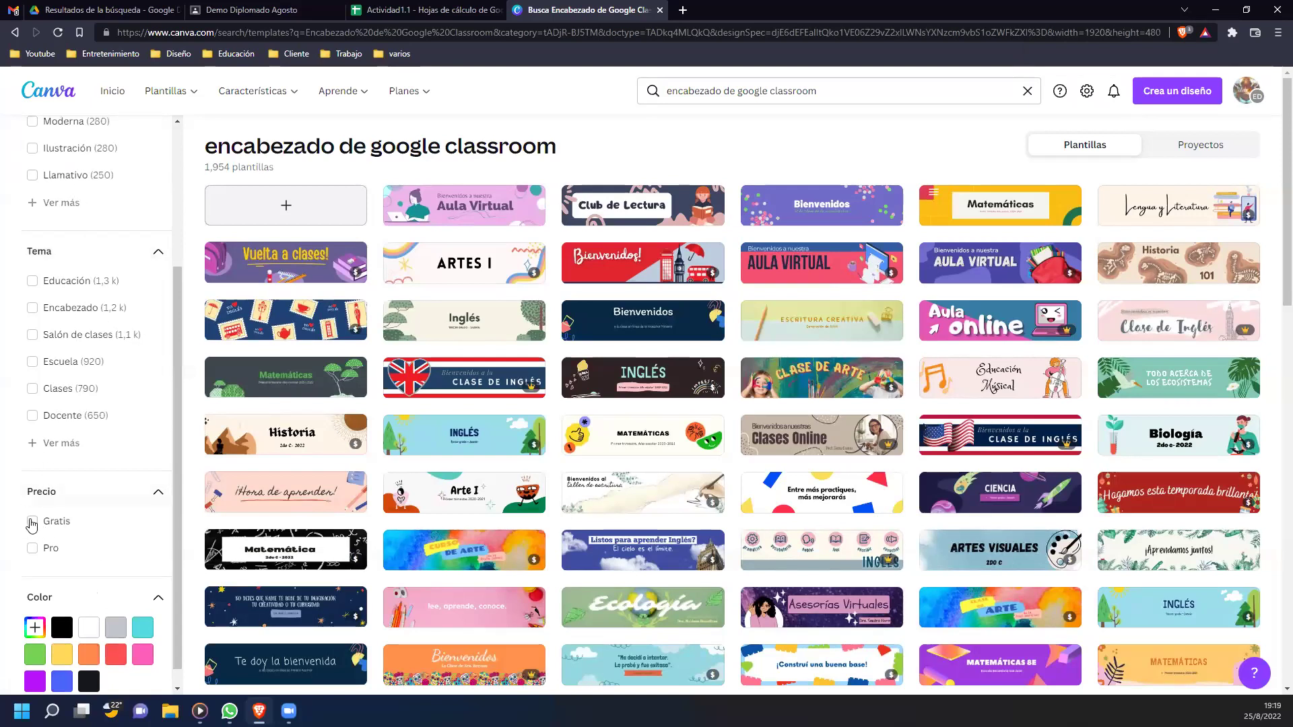
{"action": "left_click", "coordinate": [32, 522]}
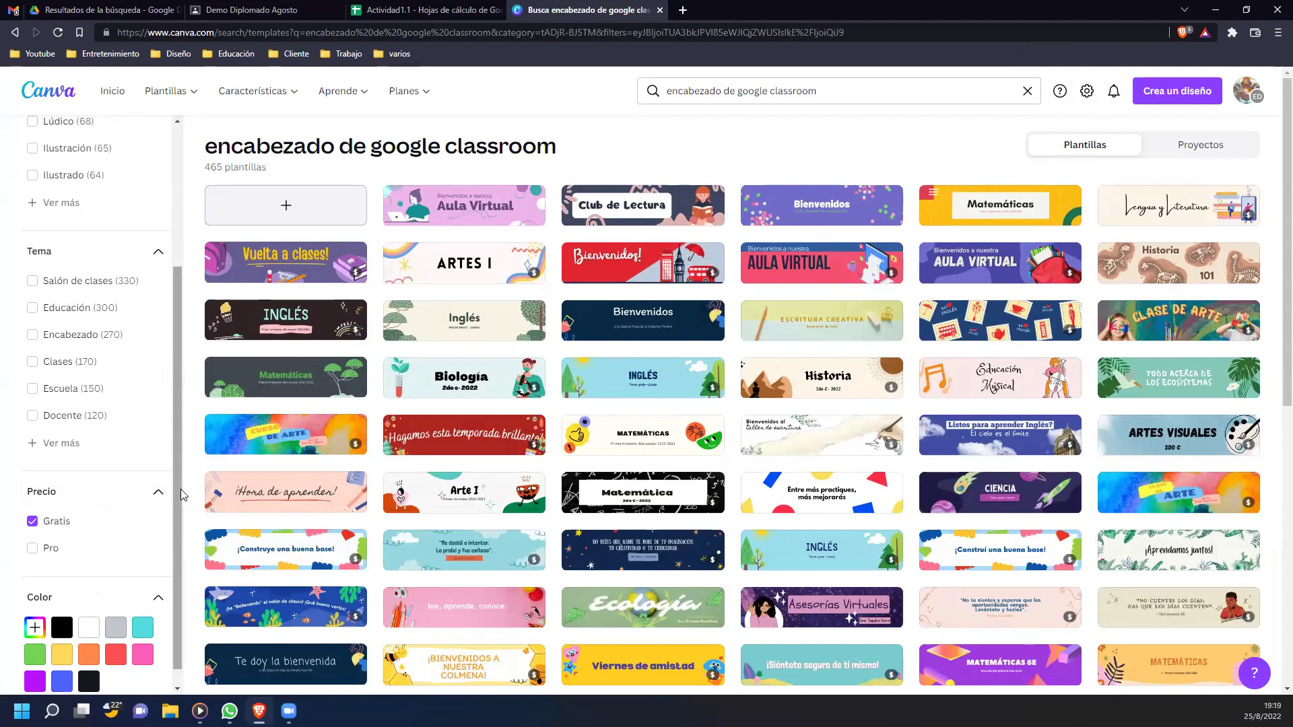
- Filter the header results to free (Gratis) templates and open the space-themed CIENCIA header
{"action": "left_click_drag", "start_coordinate": [174, 521], "coordinate": [174, 534]}
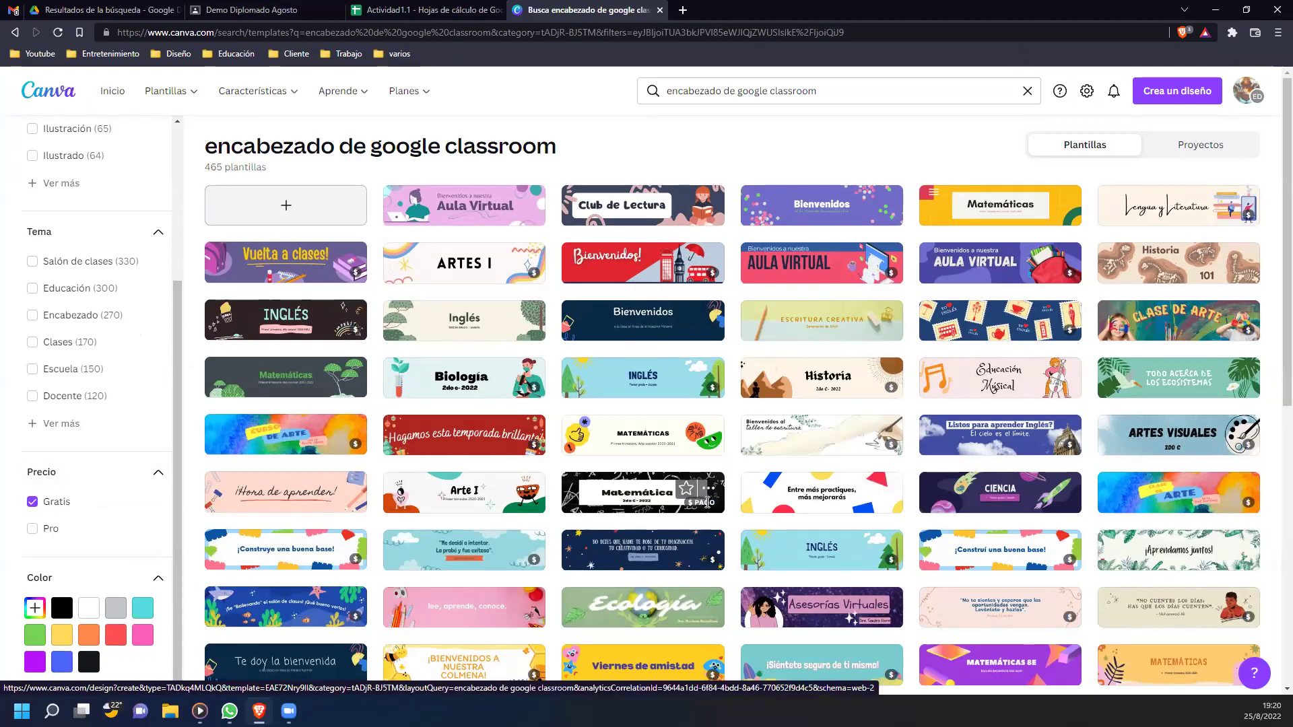
{"action": "mouse_move", "coordinate": [698, 504]}
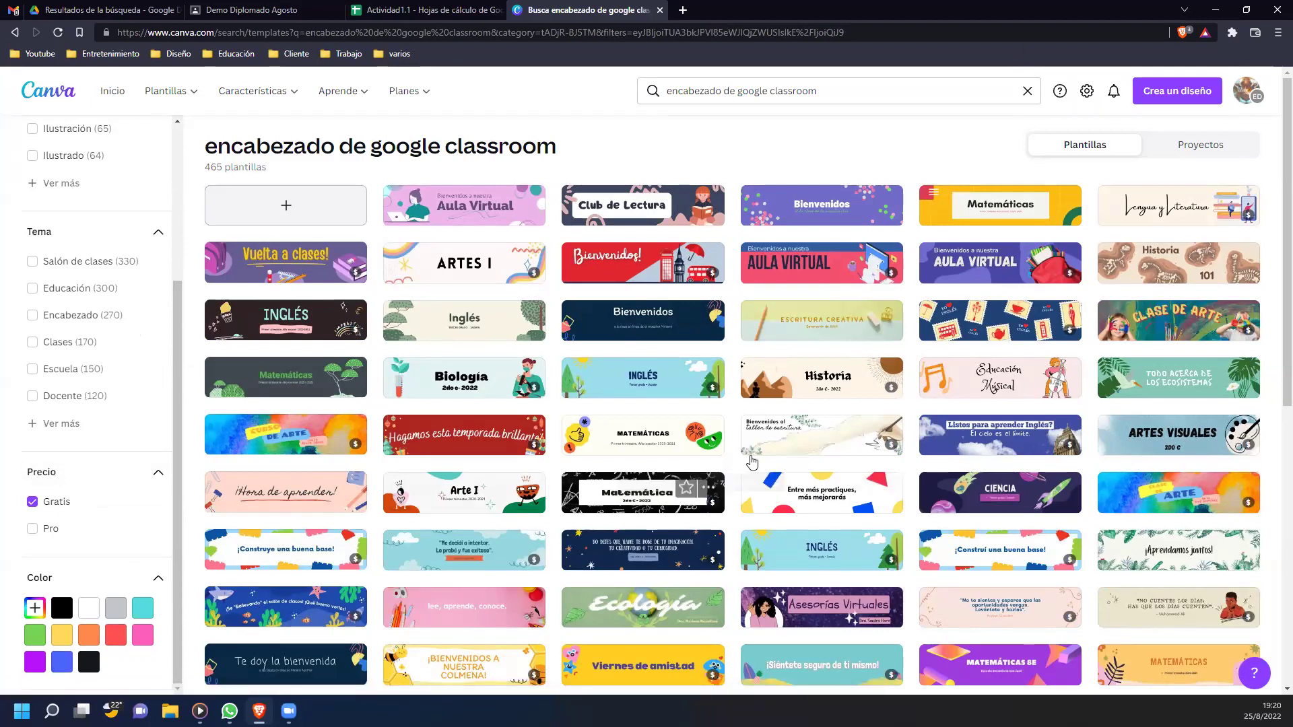
{"action": "scroll", "coordinate": [707, 502], "scroll_direction": "down", "scroll_amount": 2}
{"action": "scroll", "coordinate": [718, 500], "scroll_direction": "up", "scroll_amount": 1}
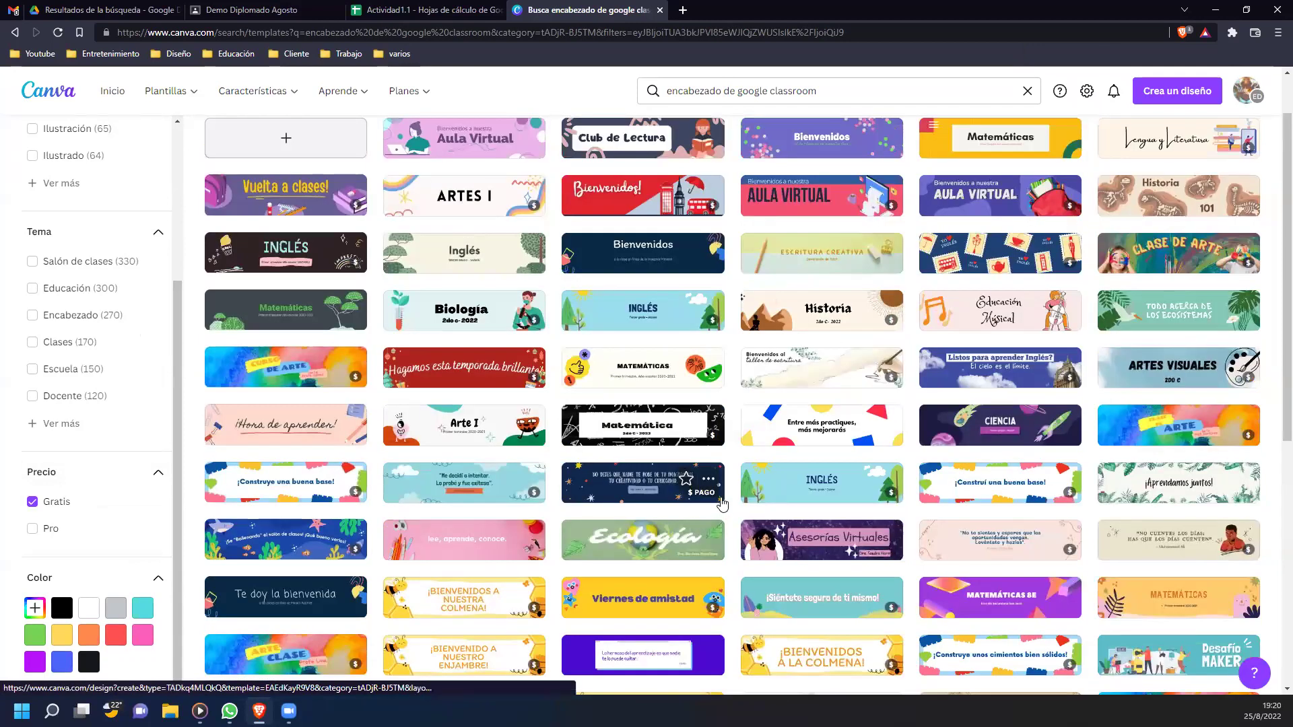
{"action": "left_click", "coordinate": [999, 424]}
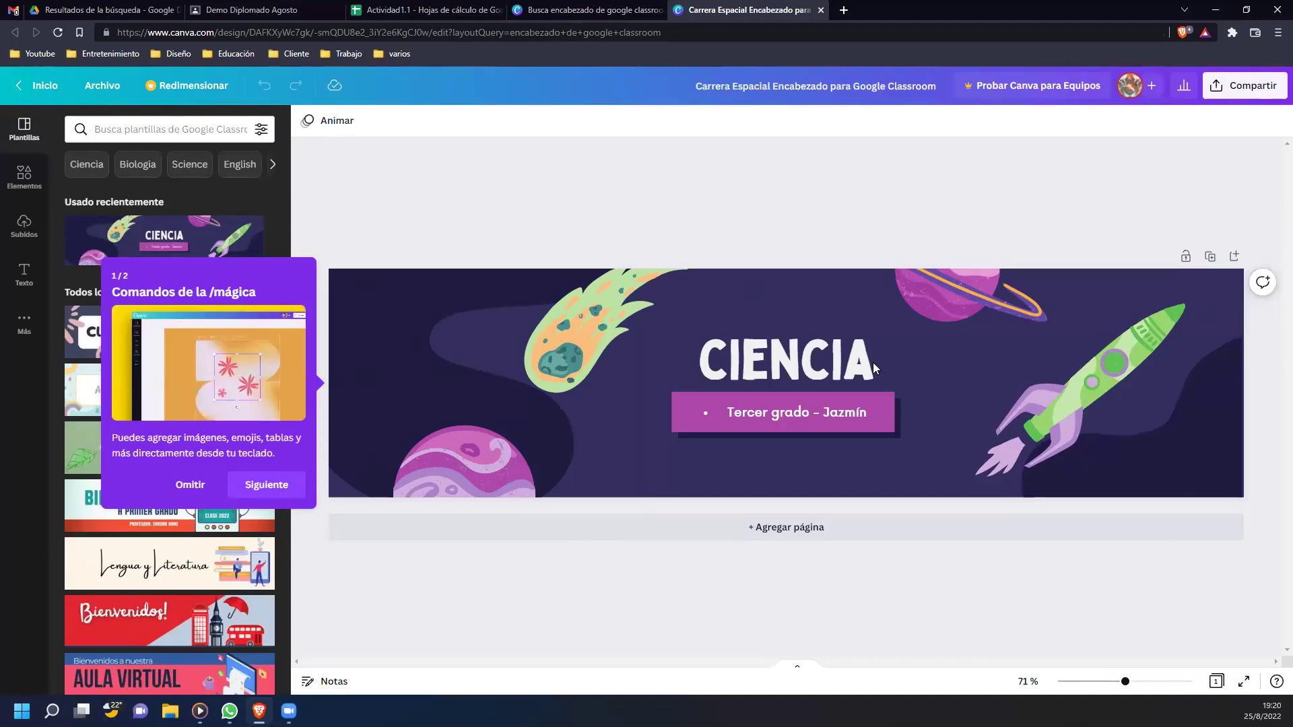
- Retype the header's CIENCIA title as 'DIPLOMADO EN TIC'
{"action": "left_click", "coordinate": [760, 361]}
{"action": "double_click", "coordinate": [761, 358]}
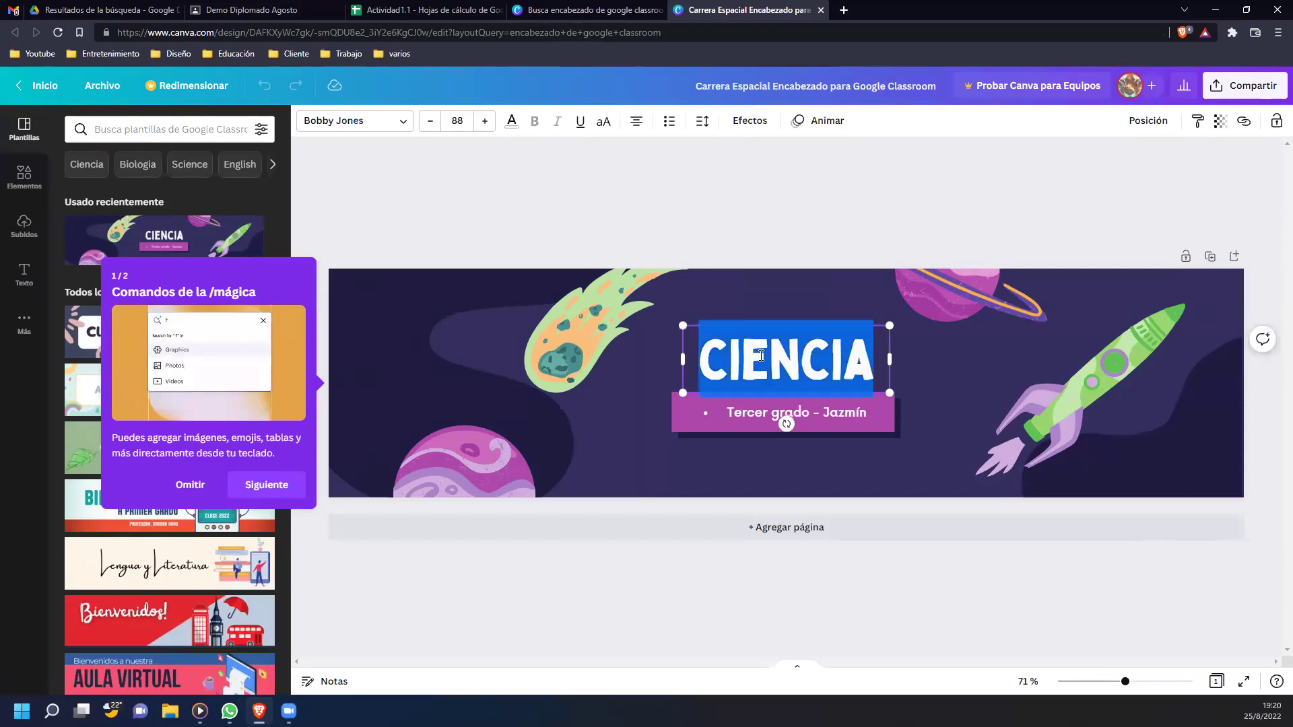
{"action": "type", "text": "DIPLOMA"}
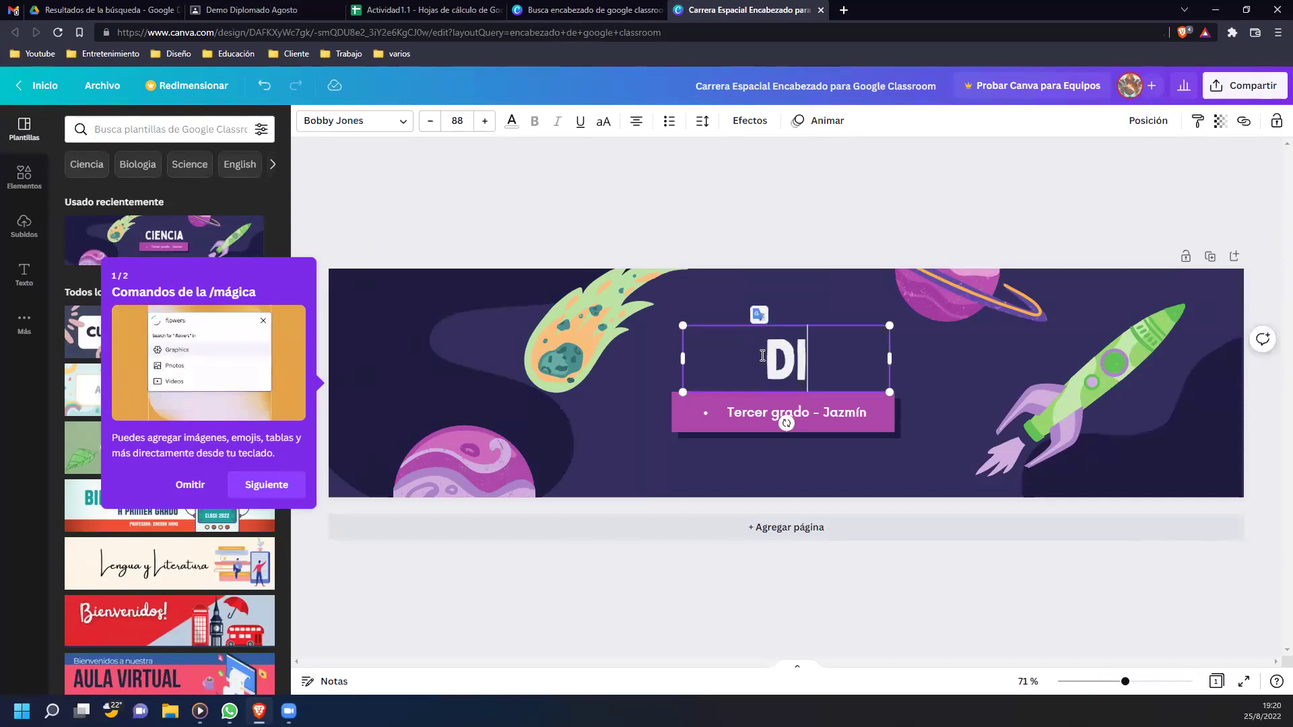
{"action": "key", "text": "Return"}
{"action": "type", "text": "DO"}
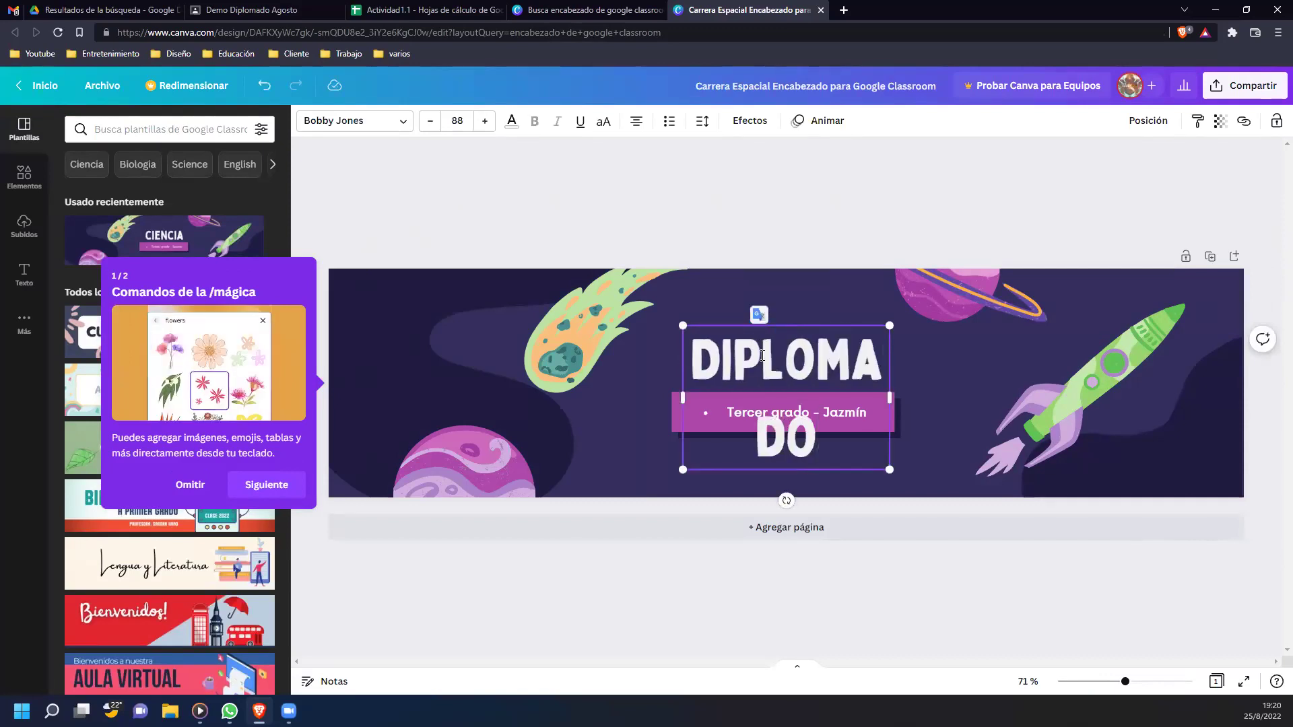
{"action": "type", "text": " EN"}
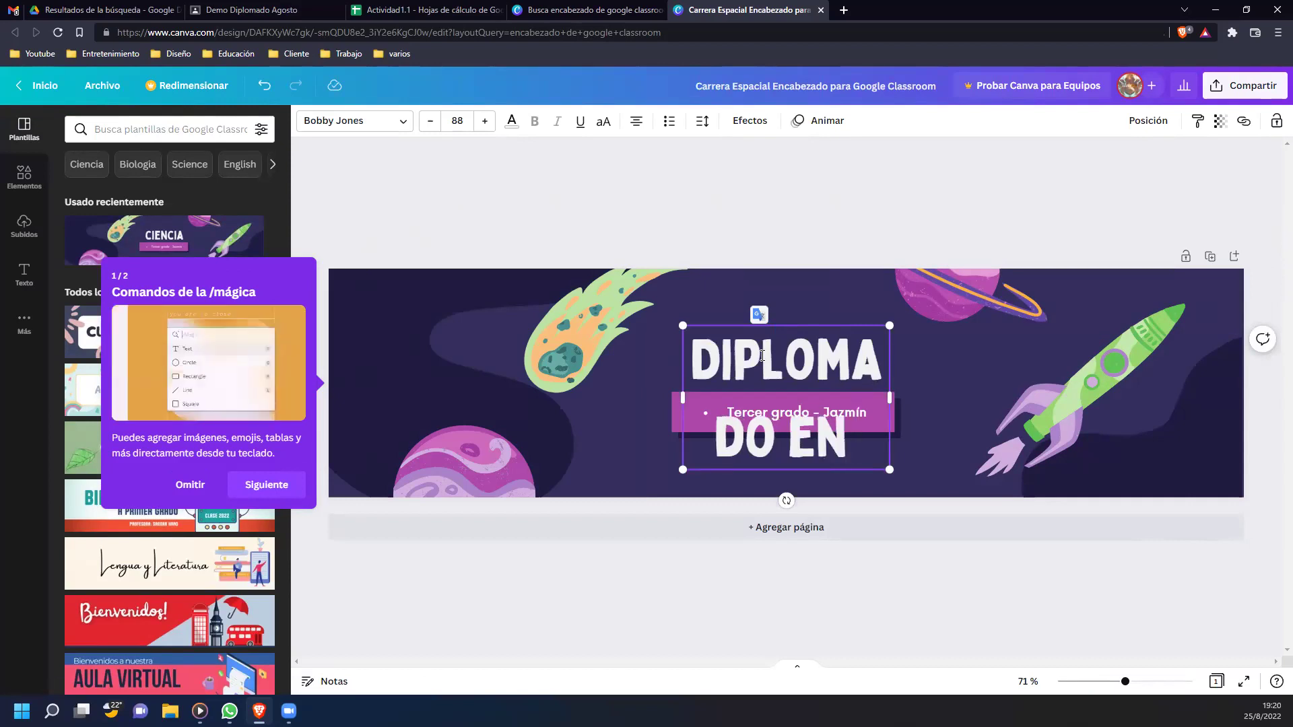
{"action": "type", "text": " TI"}
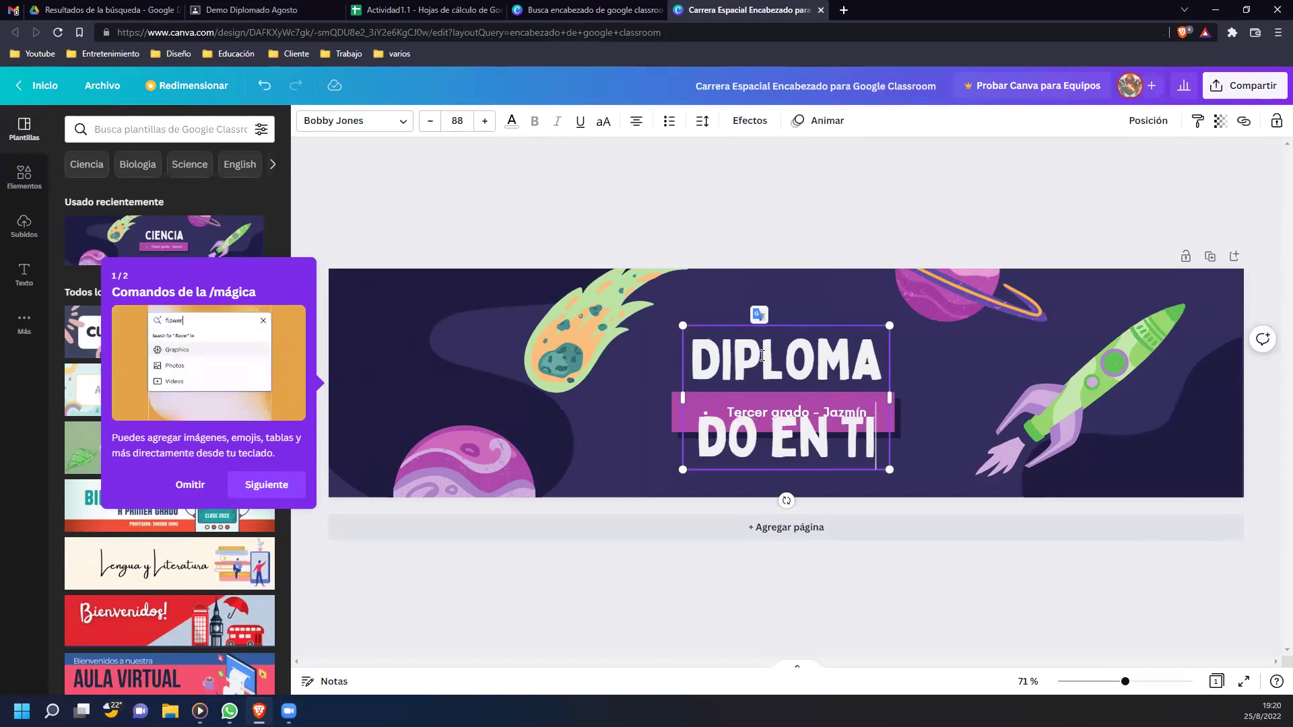
{"action": "type", "text": "C"}
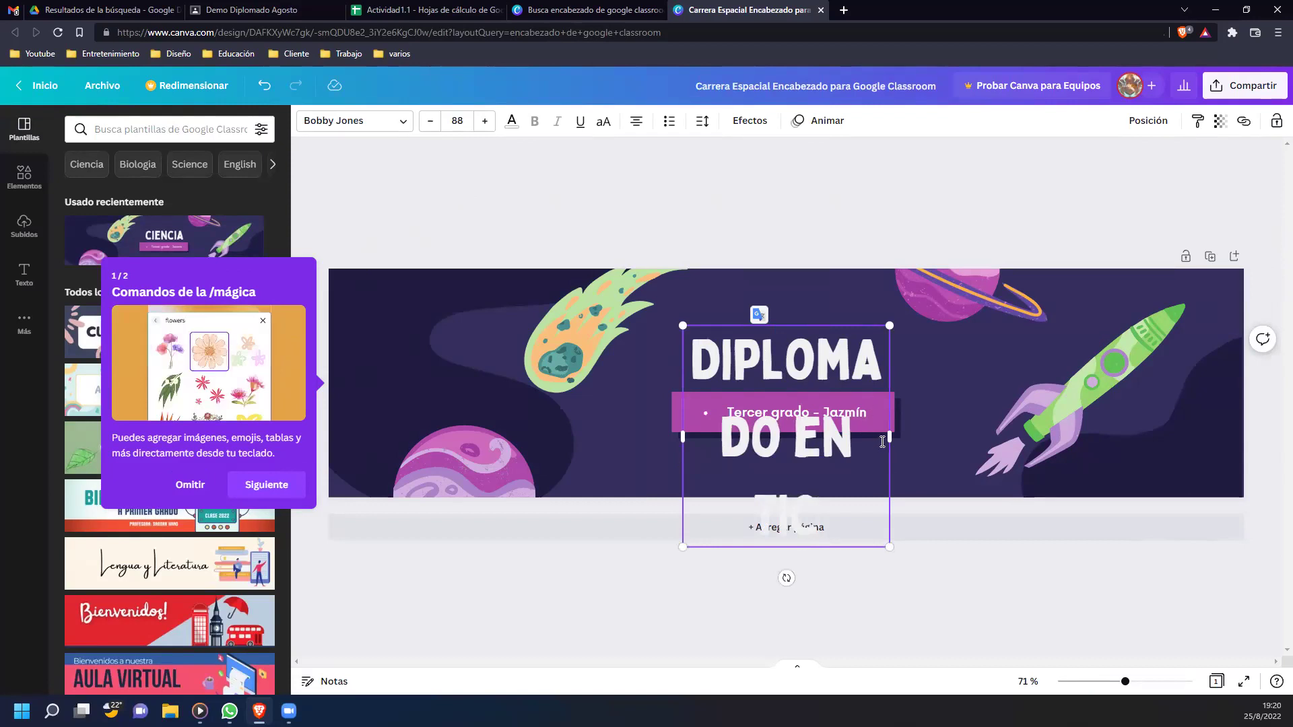
- Widen and centre the title box so 'DIPLOMADO EN TIC' fits on one line
{"action": "left_click_drag", "start_coordinate": [890, 436], "coordinate": [1113, 398]}
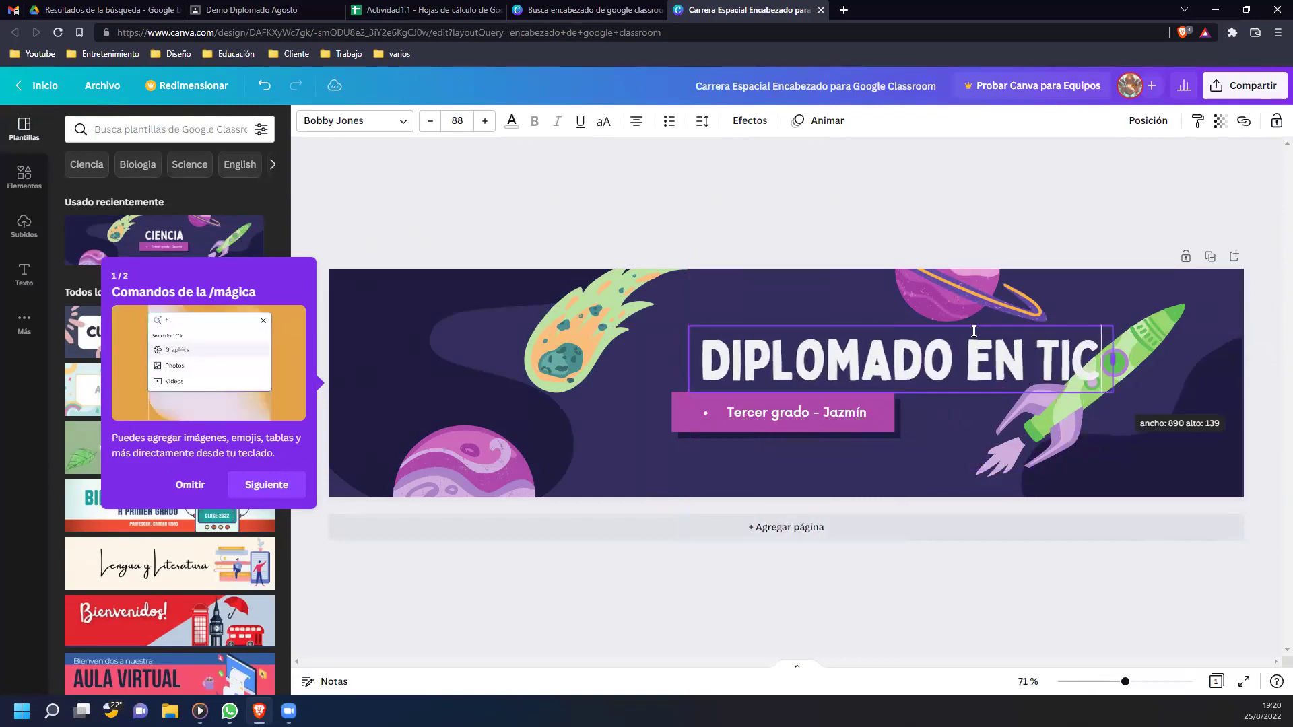
{"action": "left_click_drag", "start_coordinate": [870, 309], "coordinate": [755, 299]}
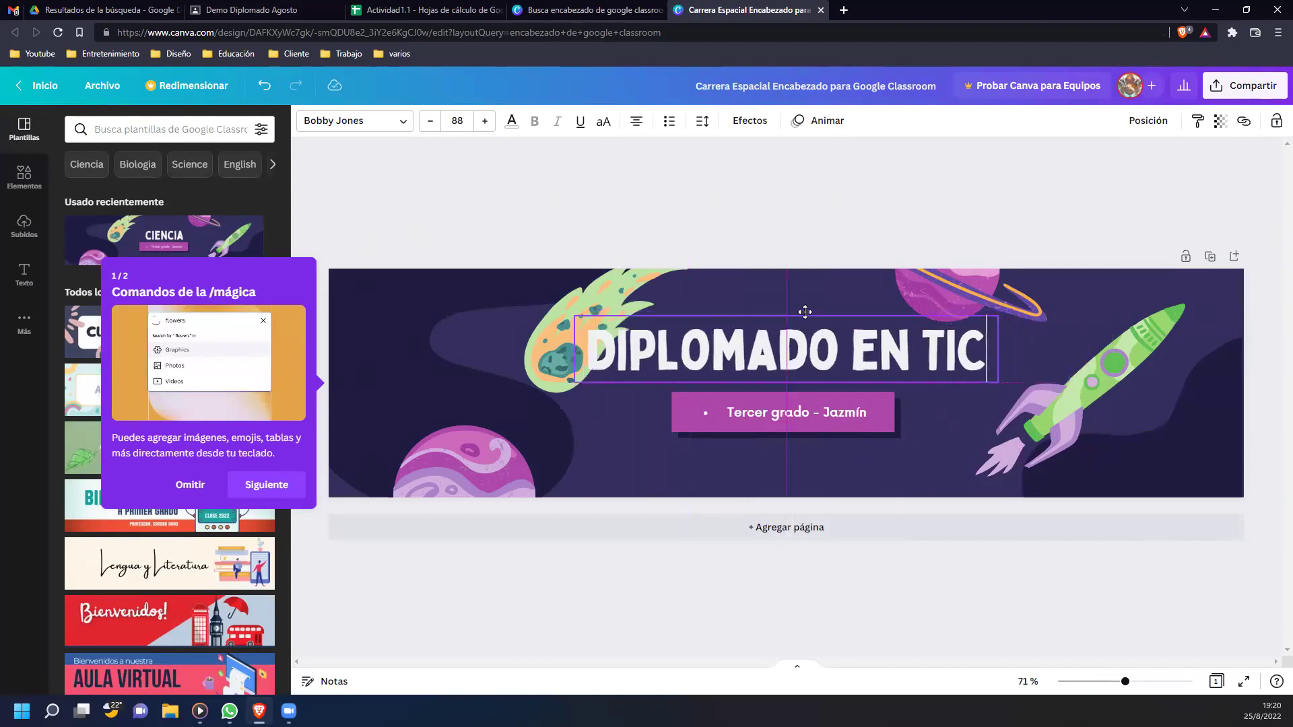
{"action": "left_click_drag", "start_coordinate": [984, 348], "coordinate": [570, 304]}
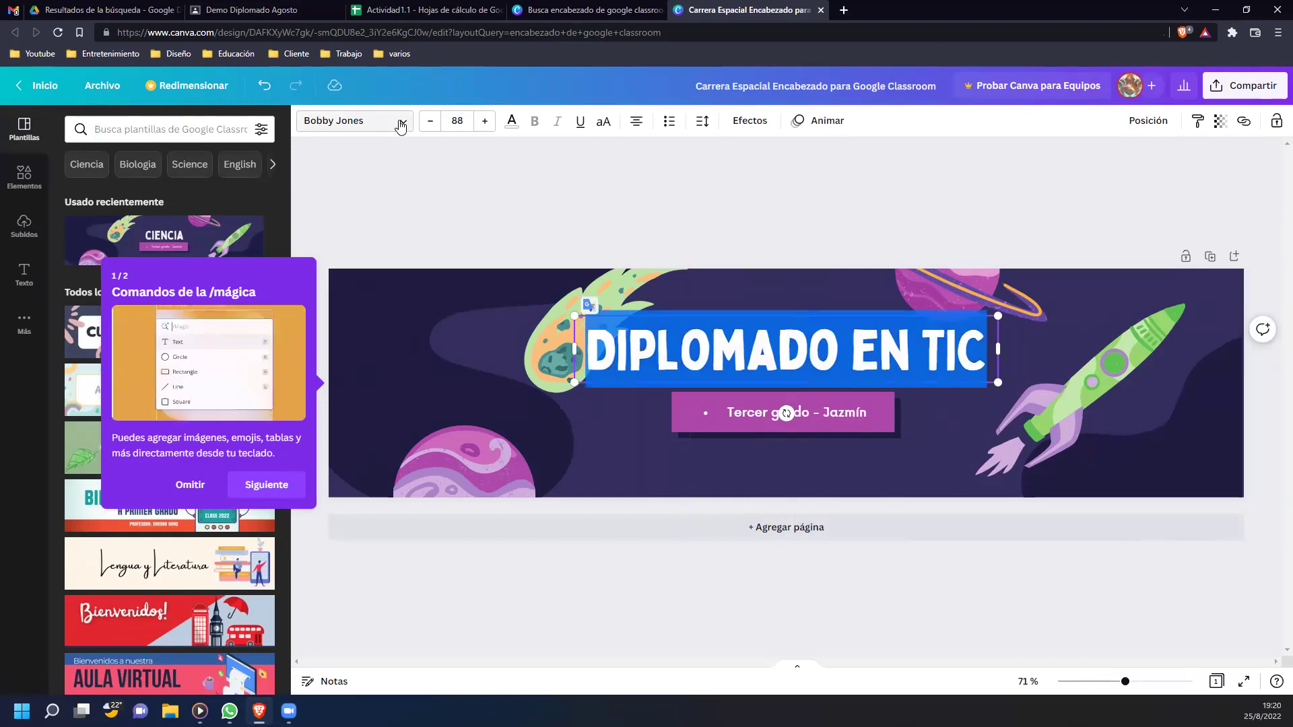
{"action": "left_click", "coordinate": [396, 123]}
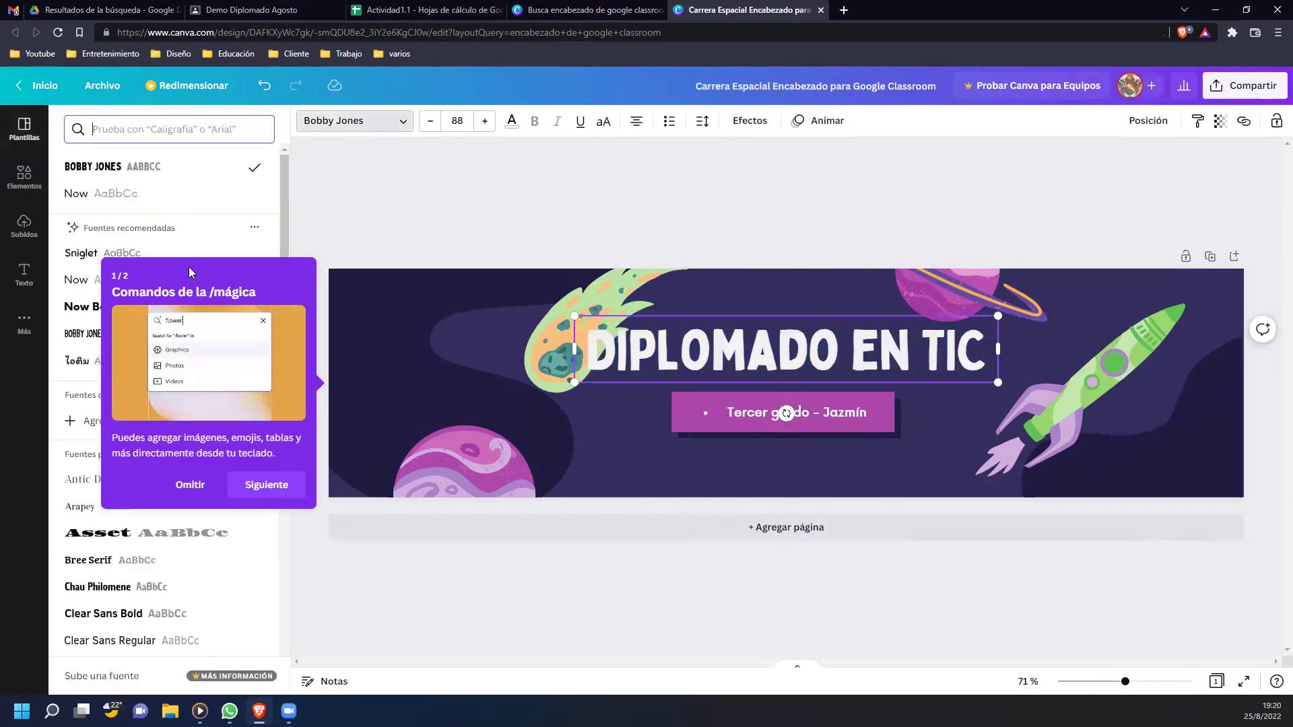
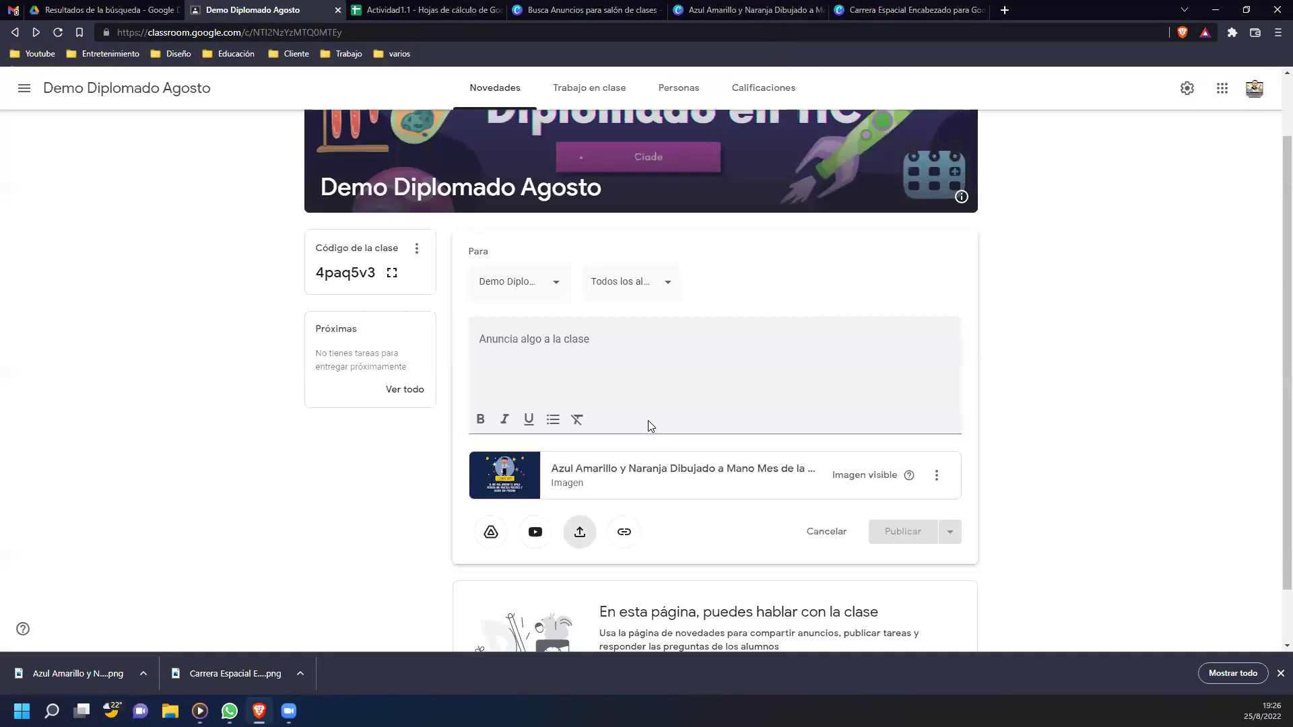
- Publish the announcement 'Aplicar todos los dias' to the Demo Diplomado Agosto stream
{"action": "left_click", "coordinate": [610, 368]}
{"action": "type", "text": "Aplicar "}
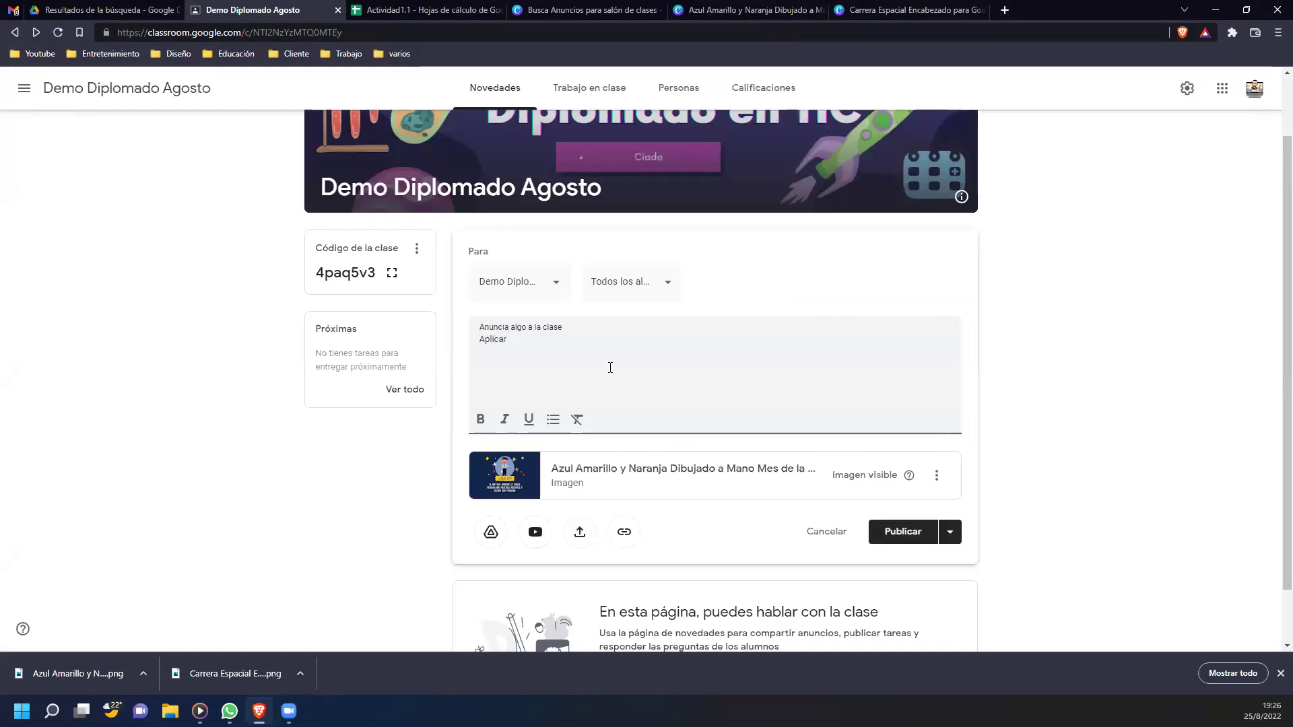
{"action": "type", "text": "tod"}
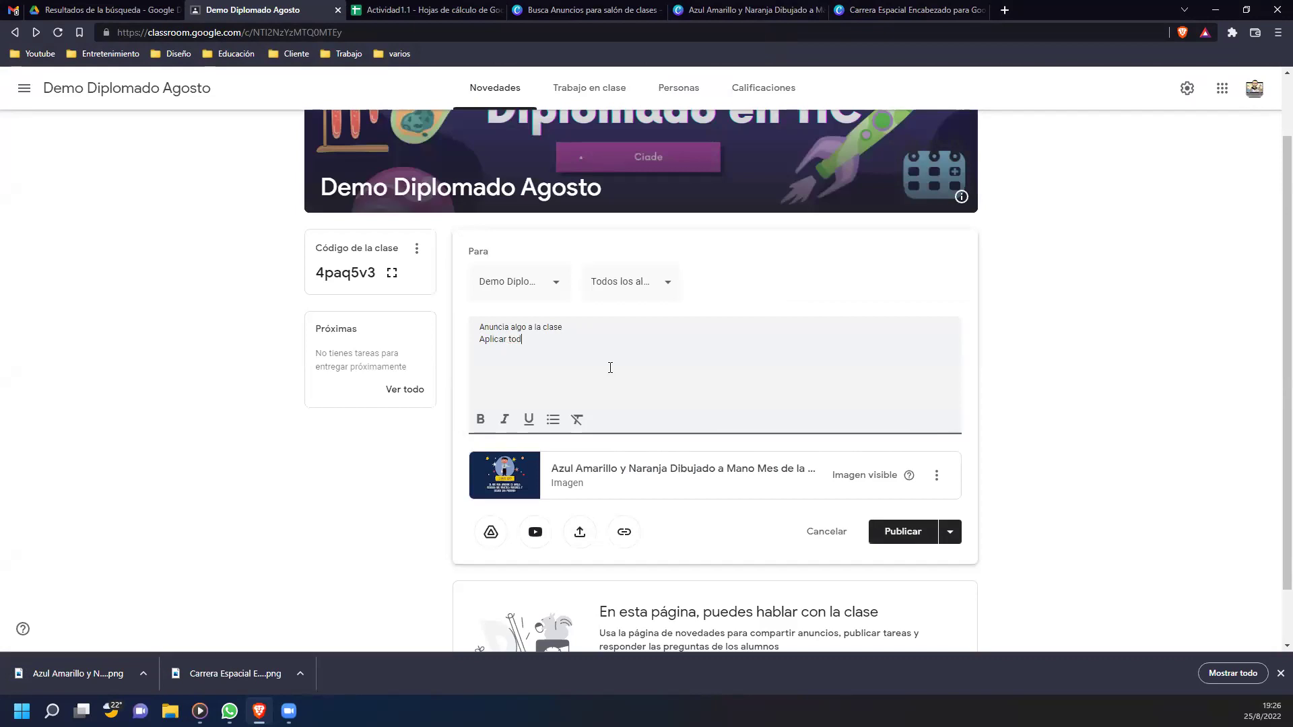
{"action": "type", "text": "os los dias"}
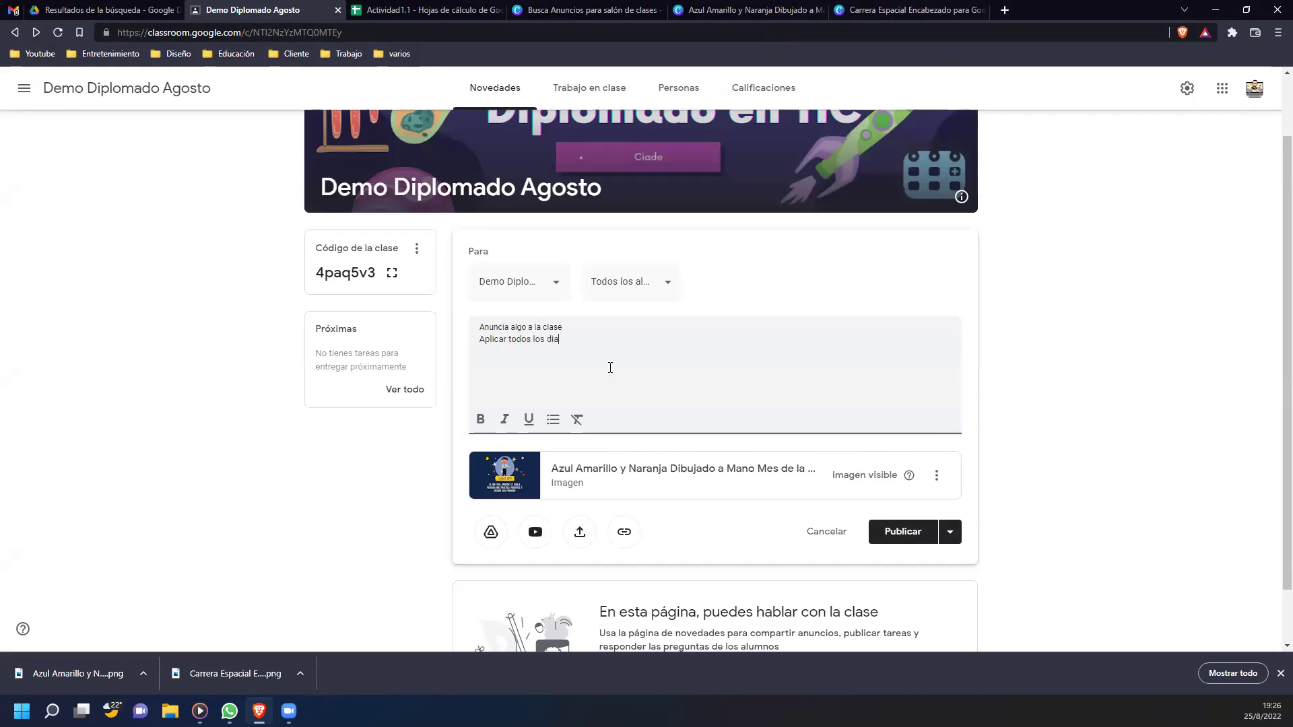
{"action": "left_click", "coordinate": [905, 537]}
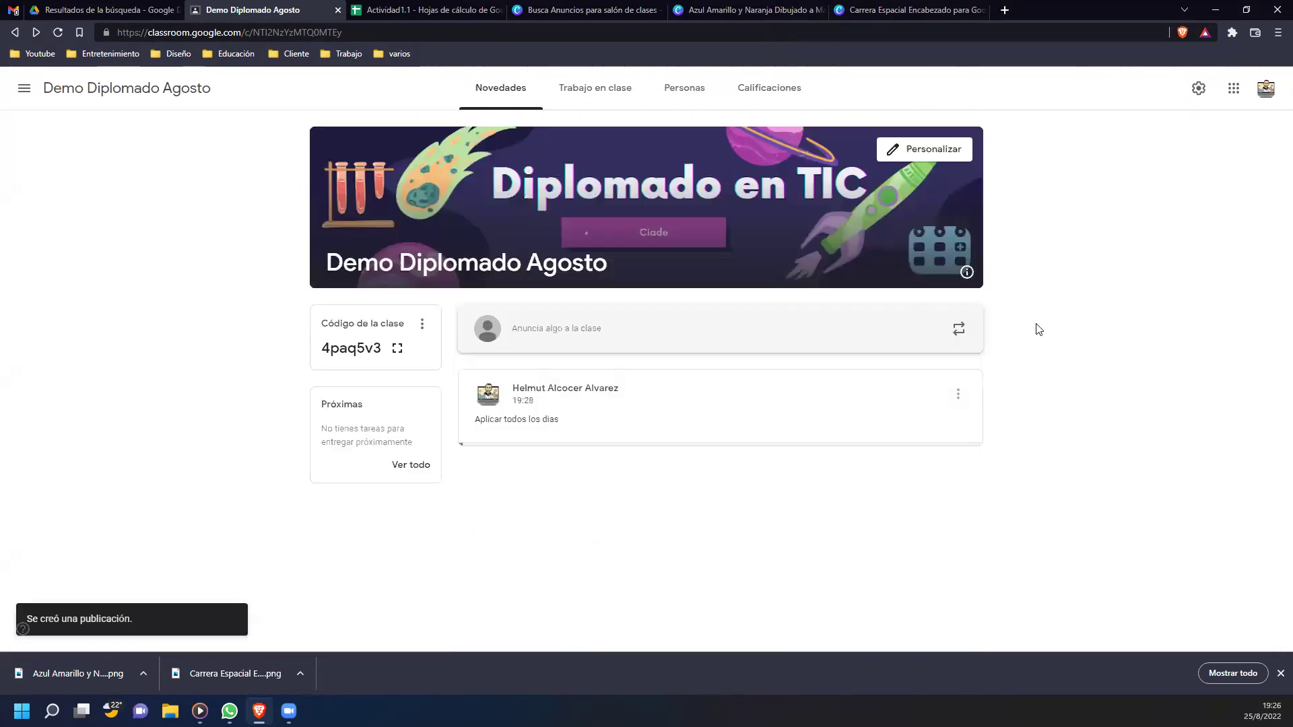
{"action": "scroll", "coordinate": [1033, 389], "scroll_direction": "down", "scroll_amount": 3}
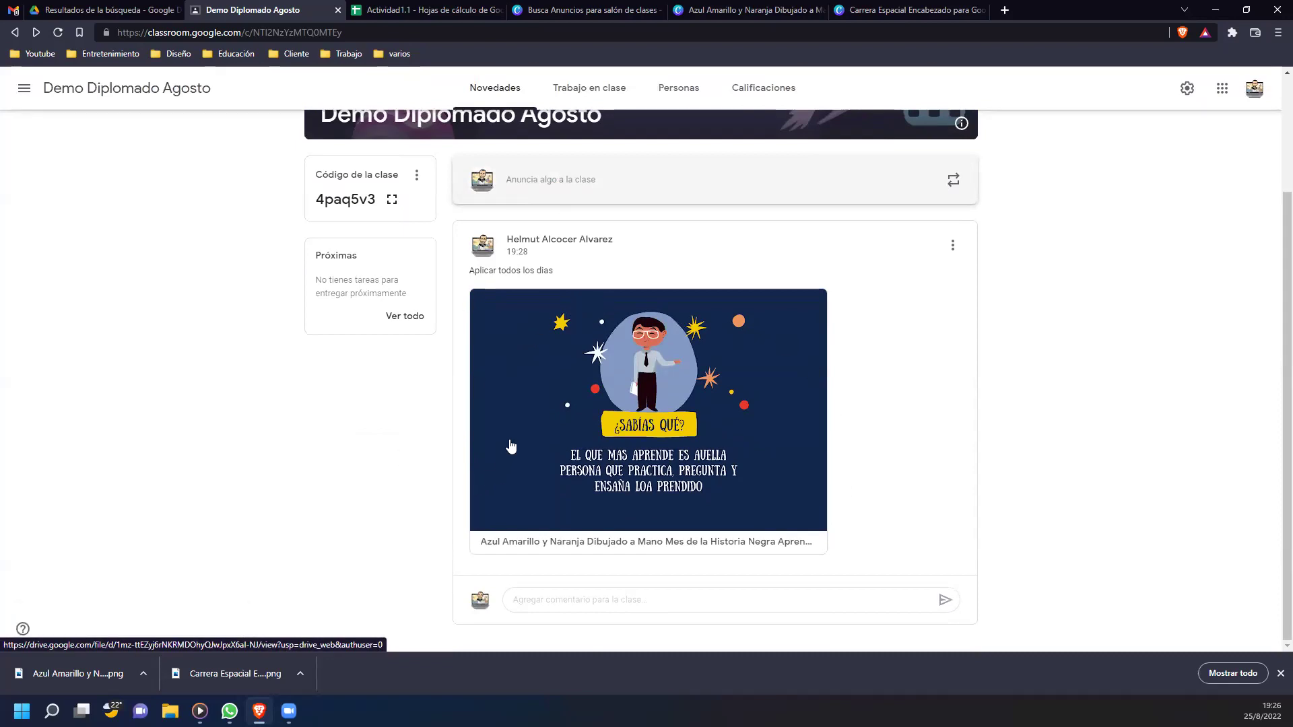
{"action": "scroll", "coordinate": [843, 401], "scroll_direction": "up", "scroll_amount": 2}
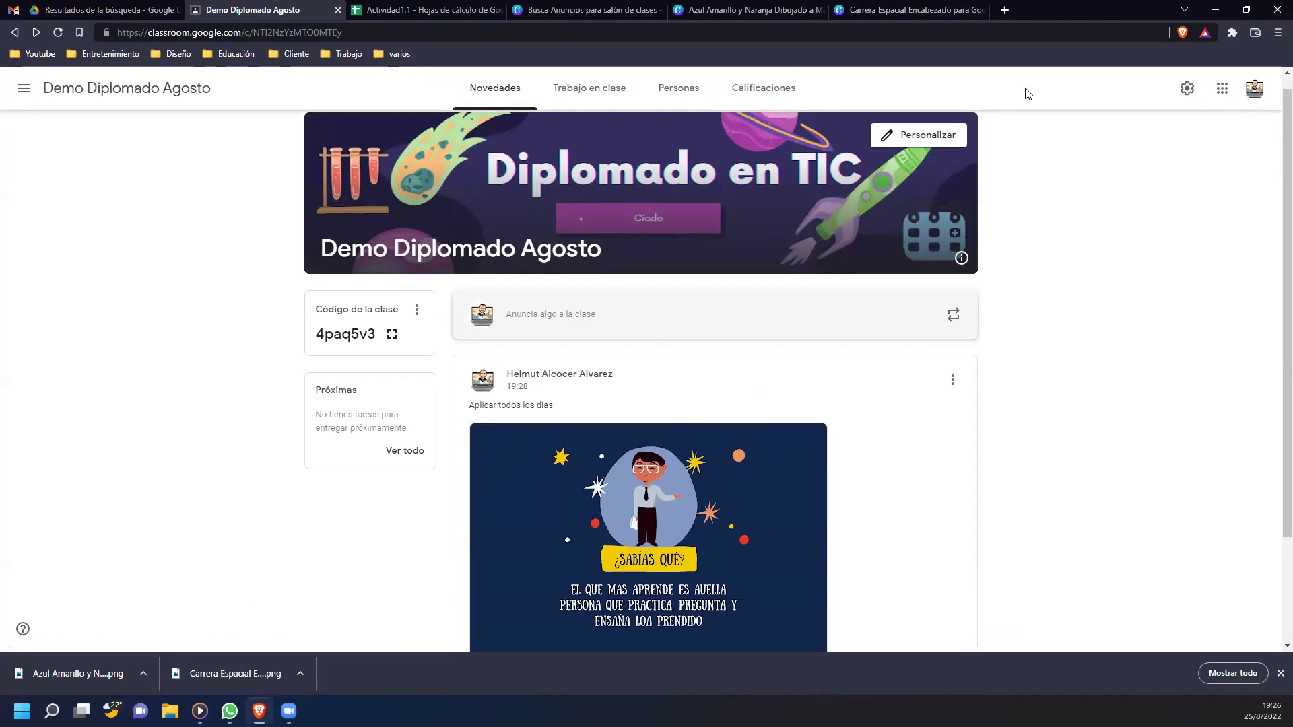
{"action": "left_click", "coordinate": [1184, 89]}
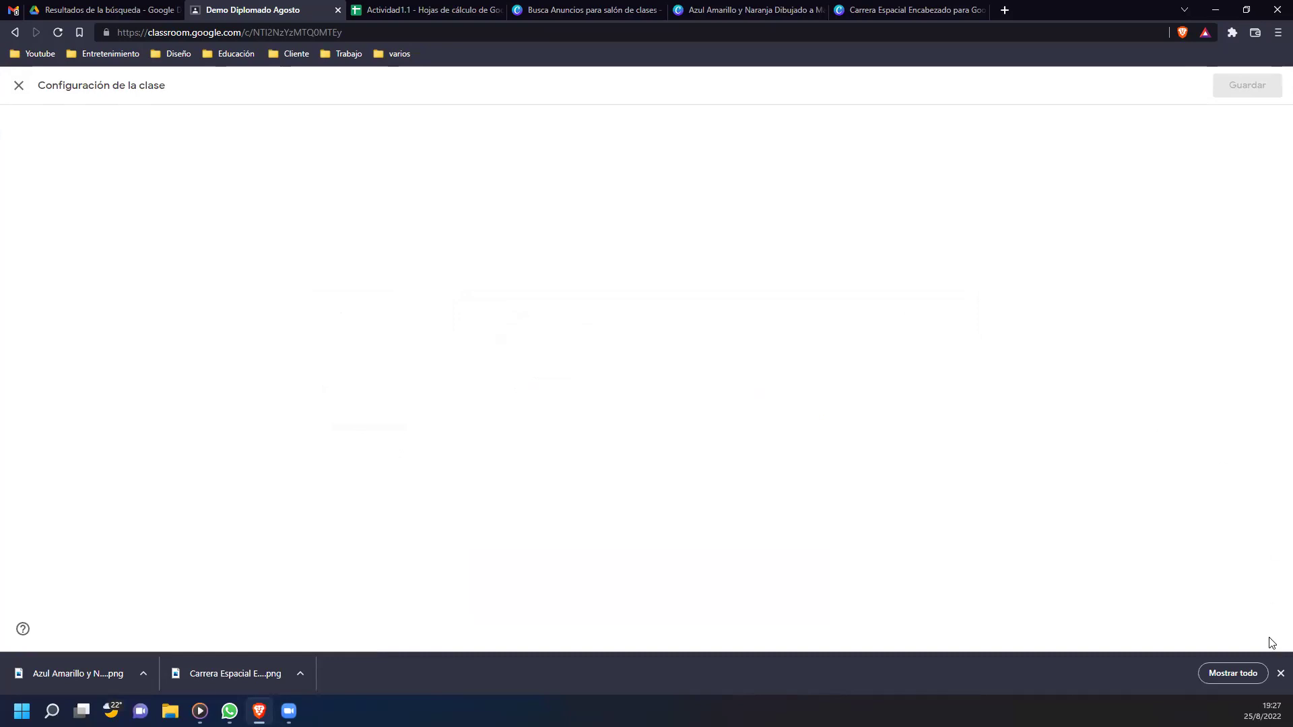
- Reload and reopen the class settings, stepping through the description, section and room fields
{"action": "left_click", "coordinate": [1281, 674]}
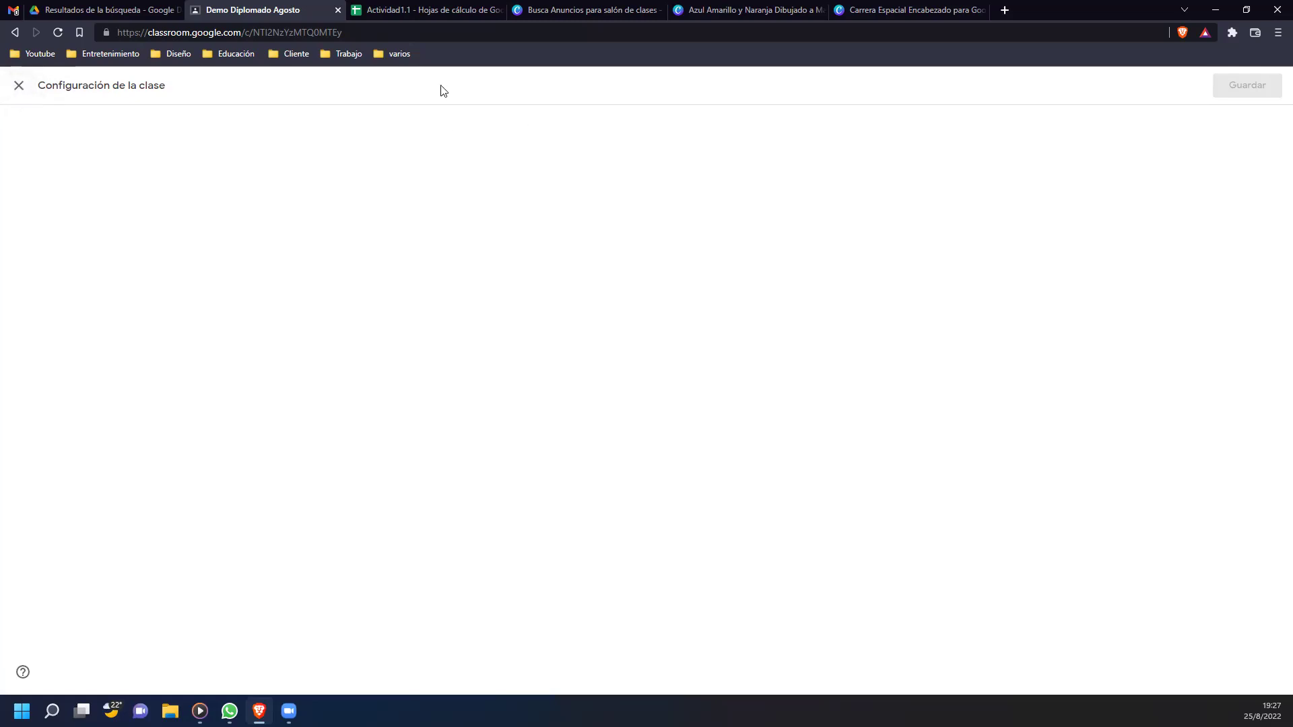
{"action": "left_click", "coordinate": [58, 32]}
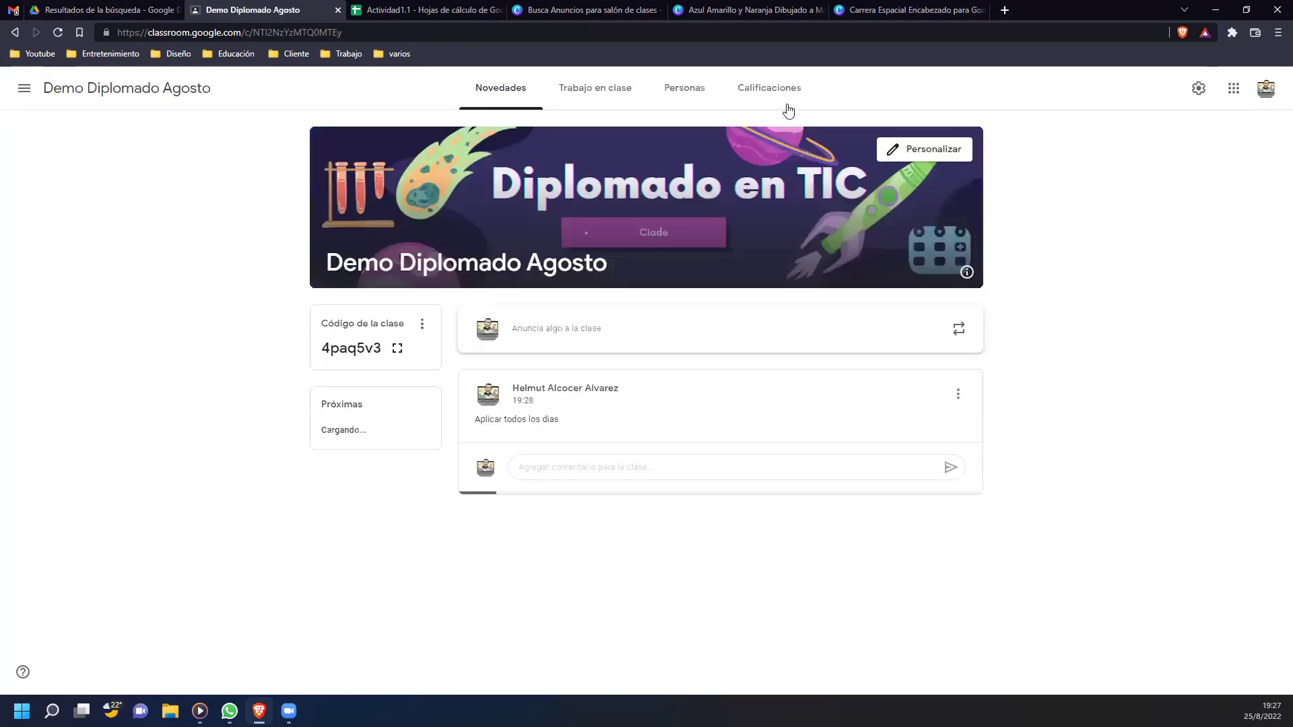
{"action": "left_click", "coordinate": [1194, 89]}
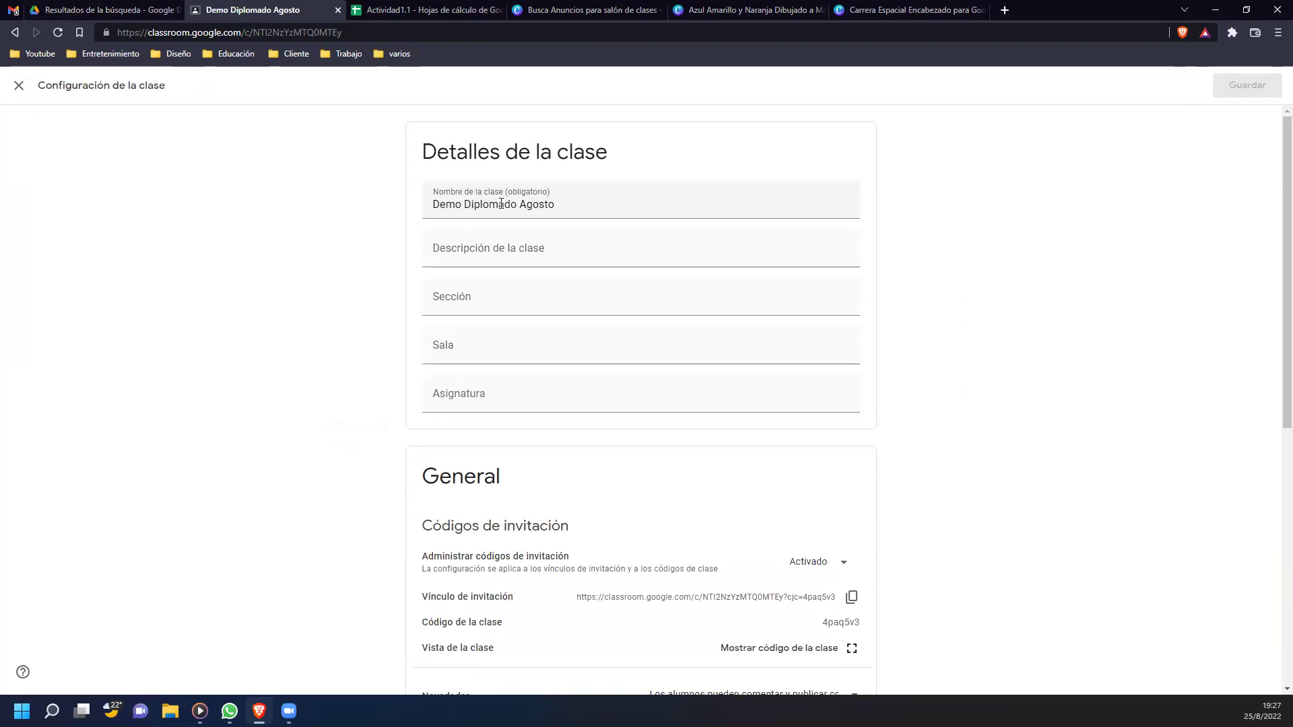
{"action": "left_click", "coordinate": [536, 251]}
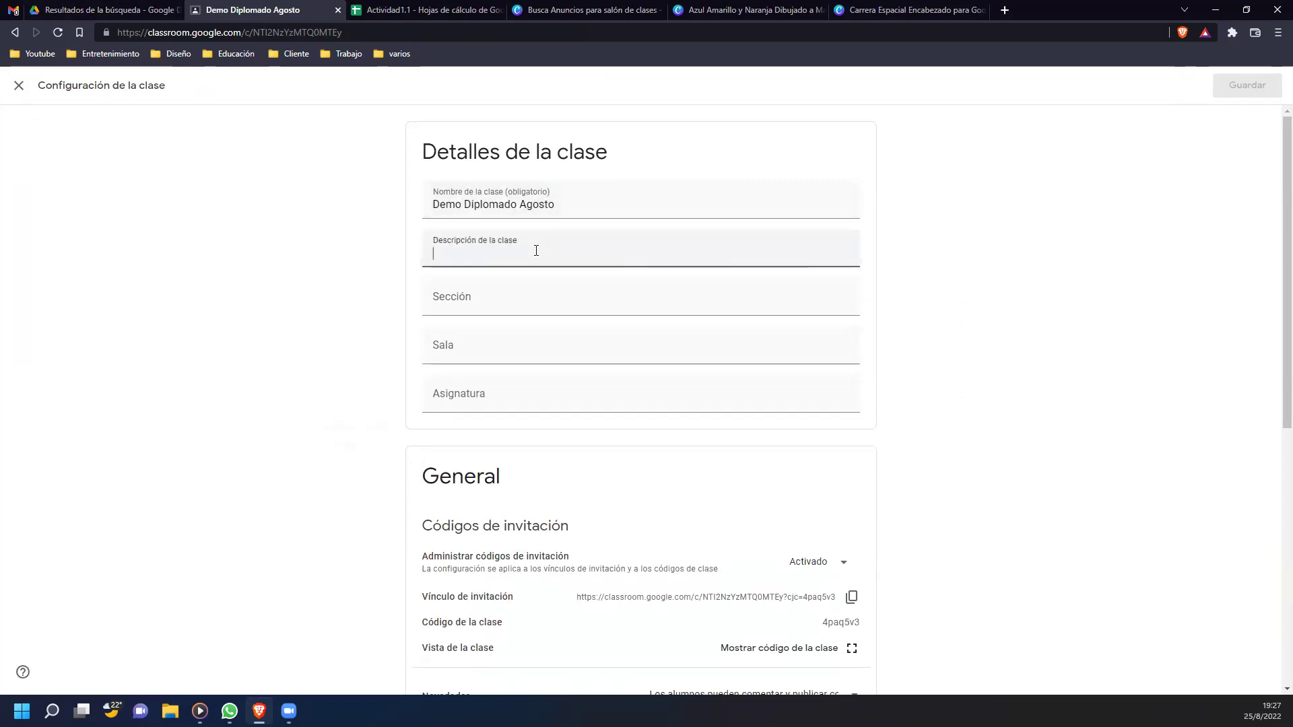
{"action": "left_click", "coordinate": [519, 297]}
{"action": "left_click", "coordinate": [503, 344]}
- Enter 'Tecnologia' as the class subject
{"action": "left_click", "coordinate": [513, 397]}
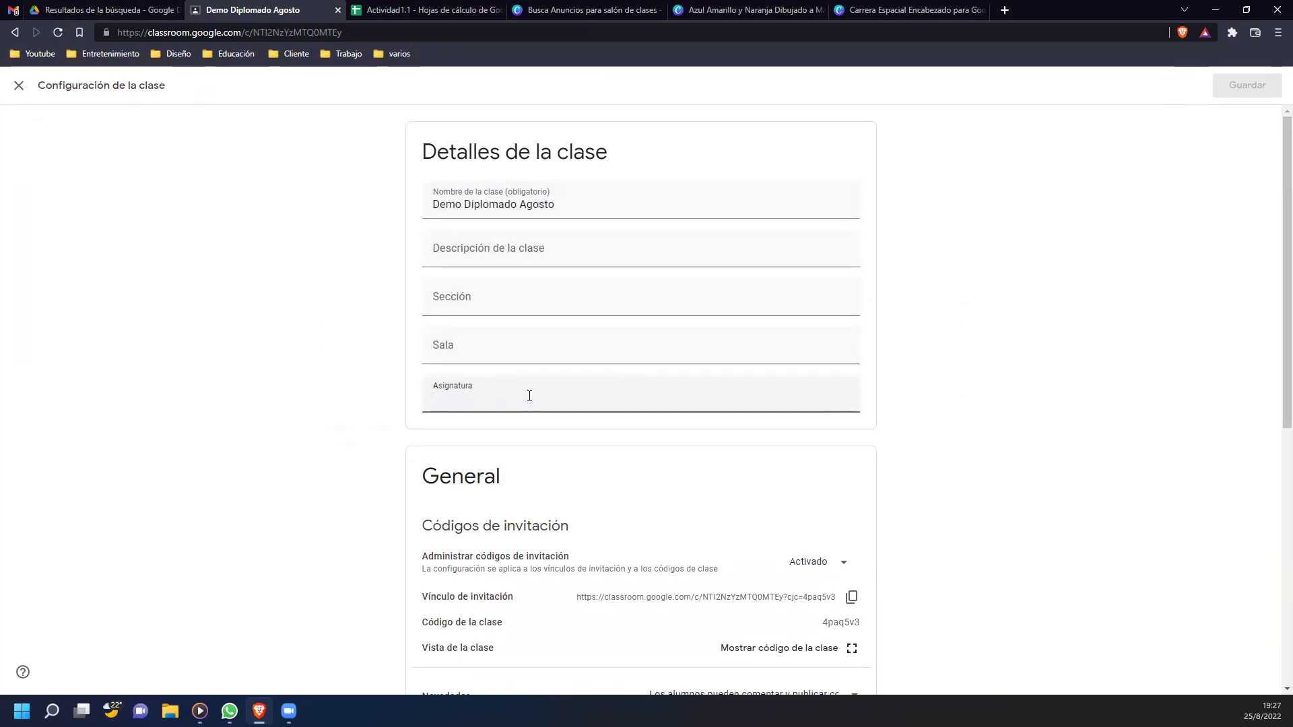
{"action": "type", "text": "TEcnoo"}
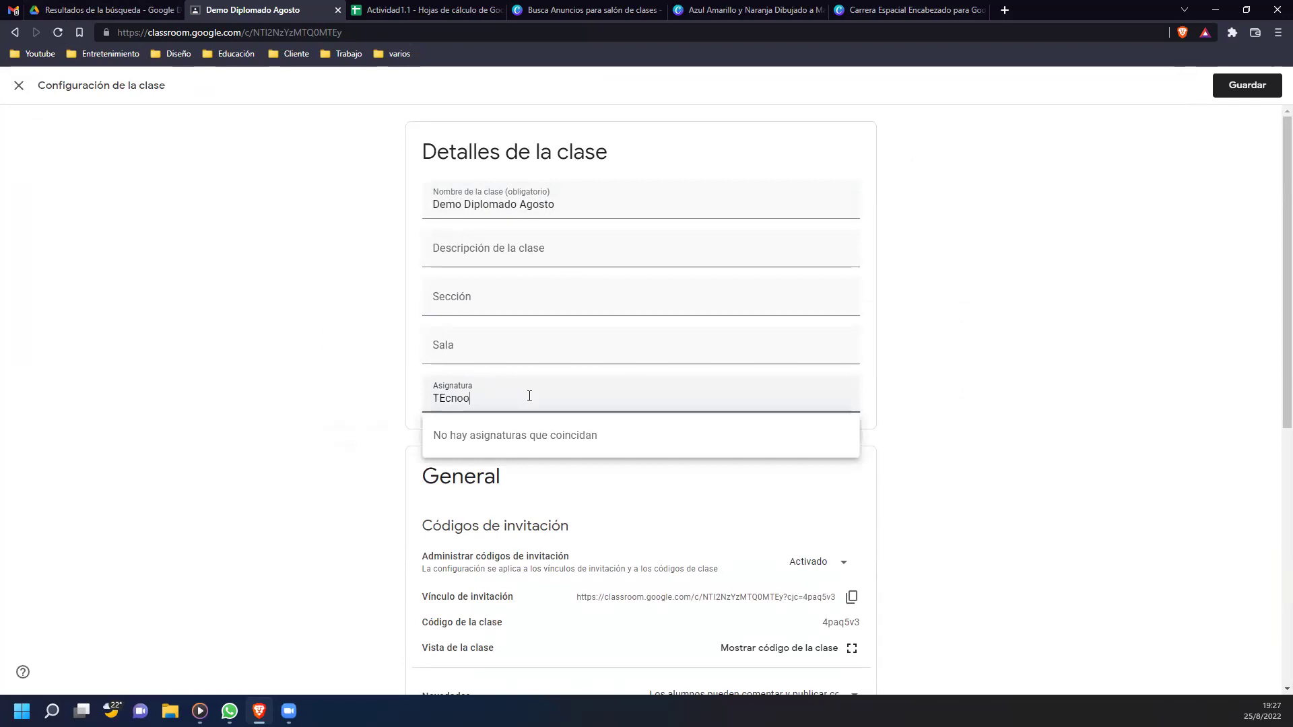
{"action": "key", "text": "BackSpace"}
{"action": "key", "text": "ctrl+a"}
{"action": "type", "text": "Tecnologia"}
{"action": "left_click", "coordinate": [312, 367]}
- Type 'Demo' as the class description
{"action": "left_click", "coordinate": [494, 256]}
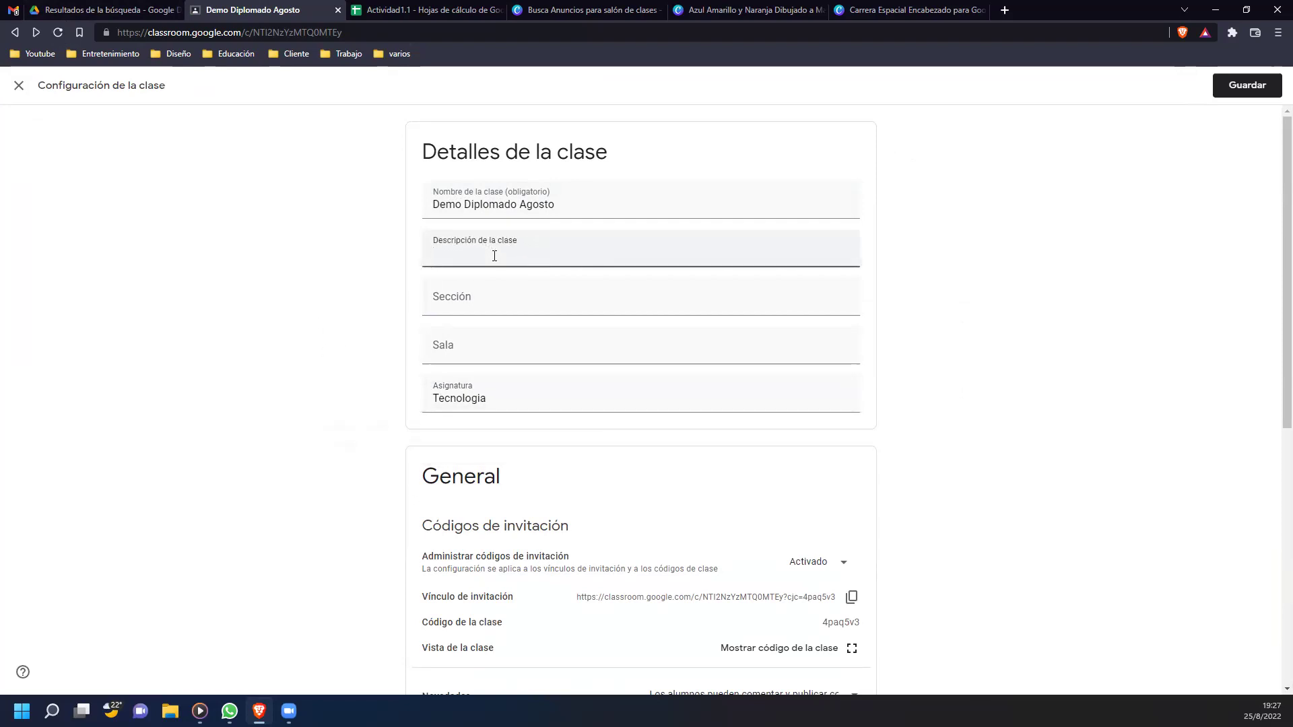
{"action": "type", "text": "D"}
{"action": "key", "text": "BackSpace"}
{"action": "type", "text": "Demo"}
{"action": "scroll", "coordinate": [988, 345], "scroll_direction": "down", "scroll_amount": 2}
{"action": "scroll", "coordinate": [989, 345], "scroll_direction": "down", "scroll_amount": 1}
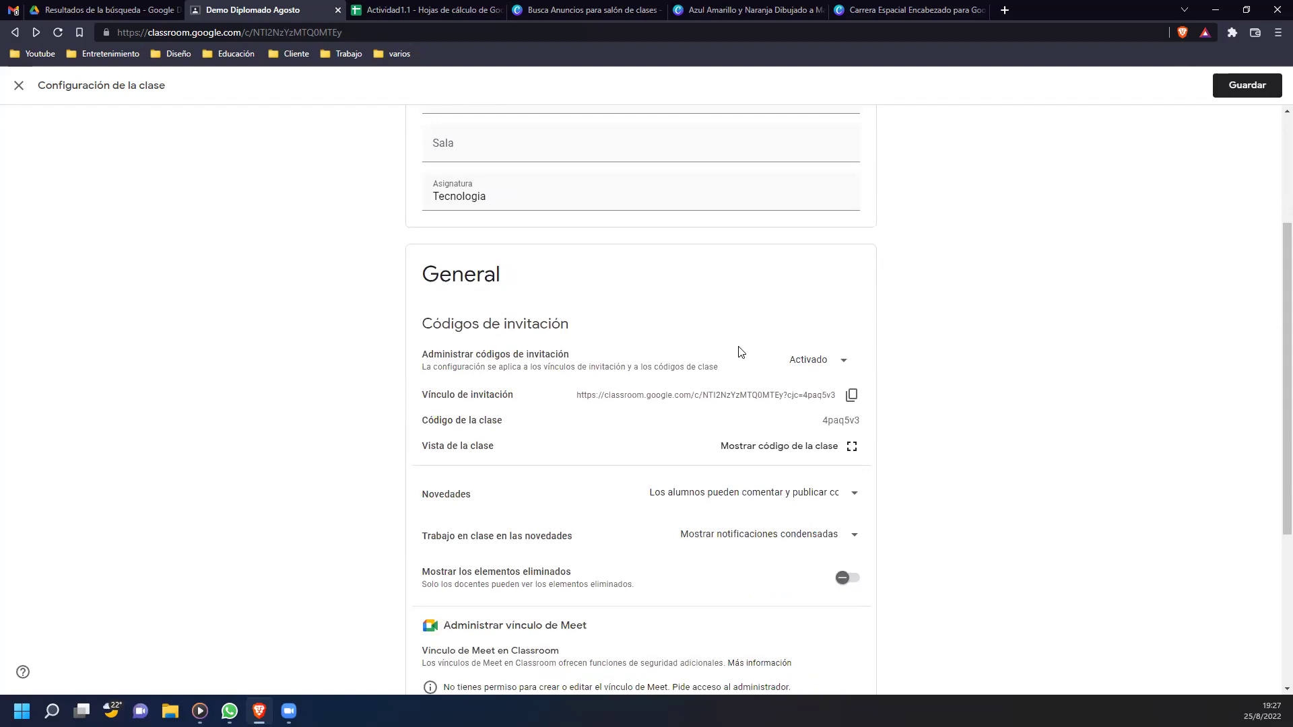
{"action": "left_click", "coordinate": [835, 362]}
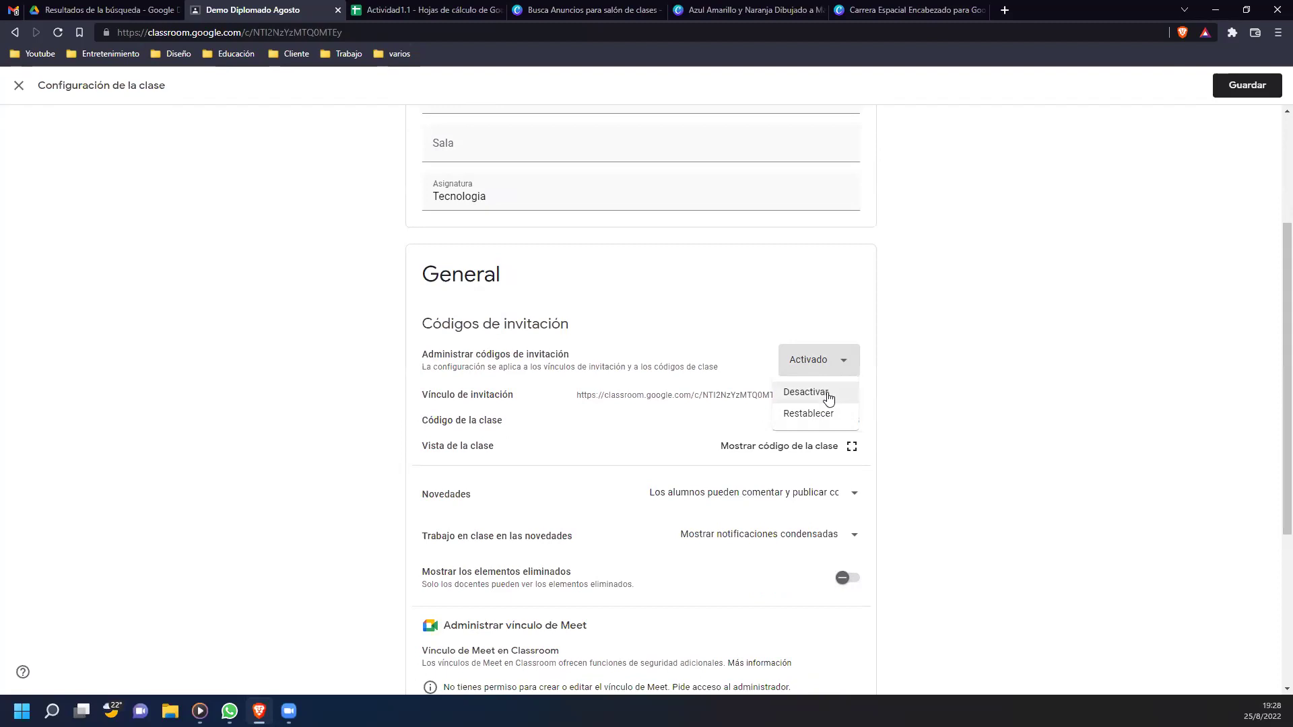
{"action": "left_click", "coordinate": [963, 374]}
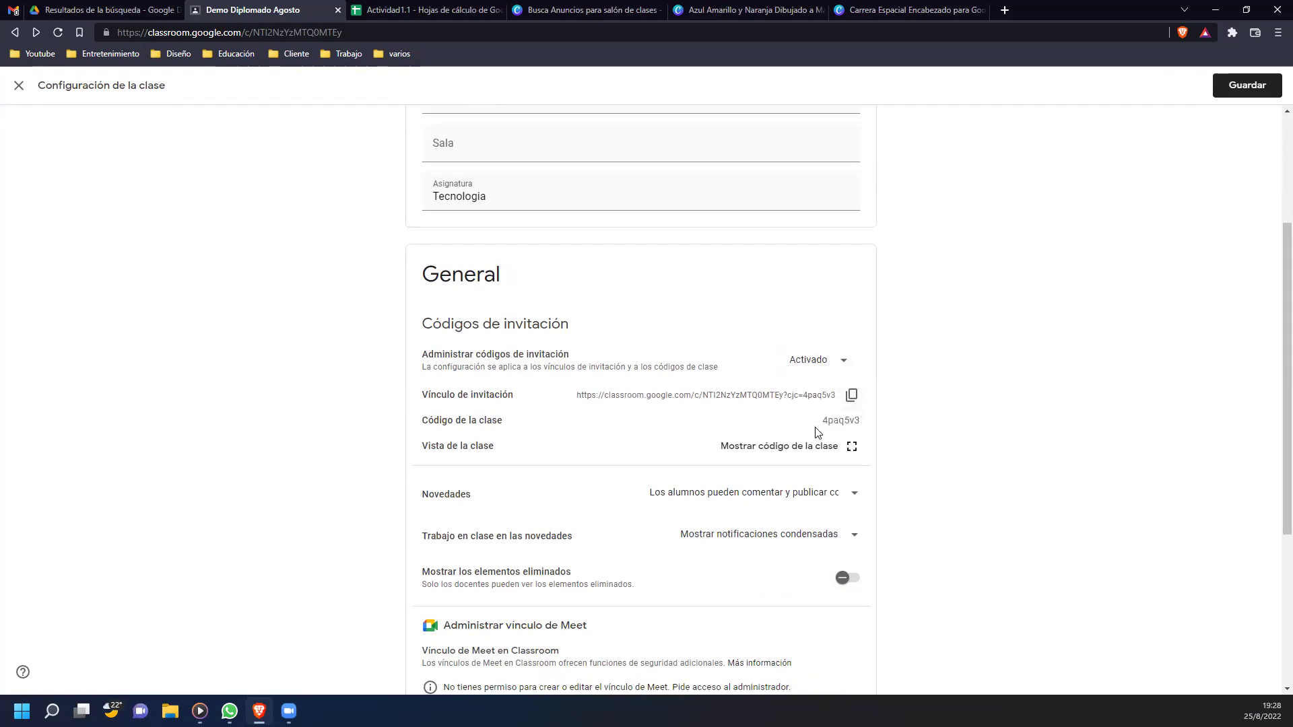
{"action": "left_click", "coordinate": [852, 447]}
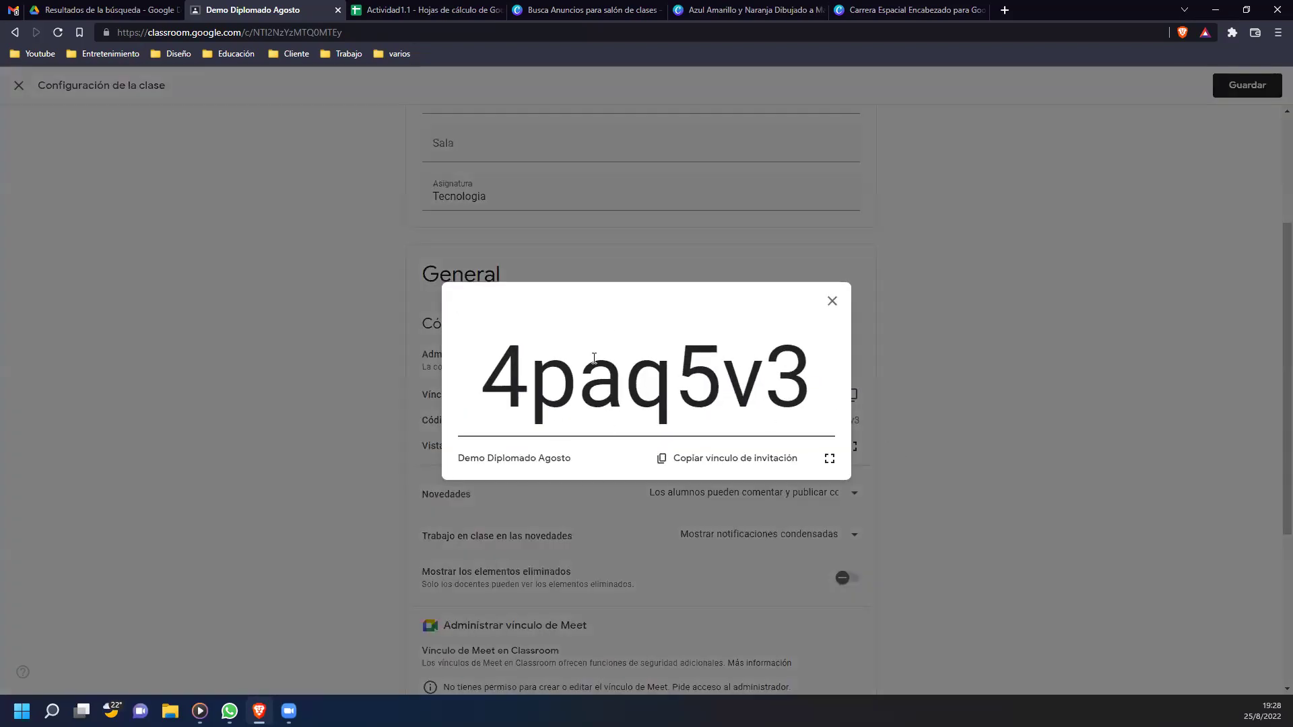
{"action": "left_click", "coordinate": [832, 300]}
{"action": "scroll", "coordinate": [1020, 411], "scroll_direction": "down", "scroll_amount": 3}
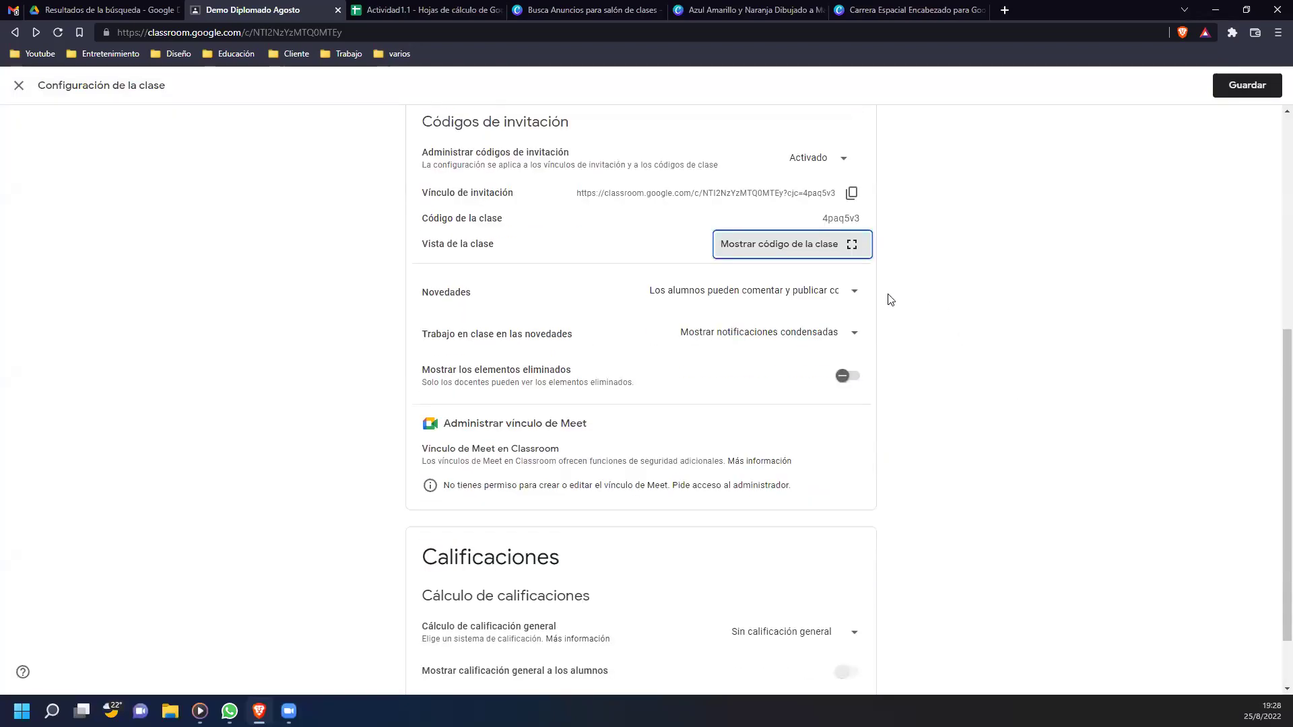
{"action": "left_click", "coordinate": [854, 295]}
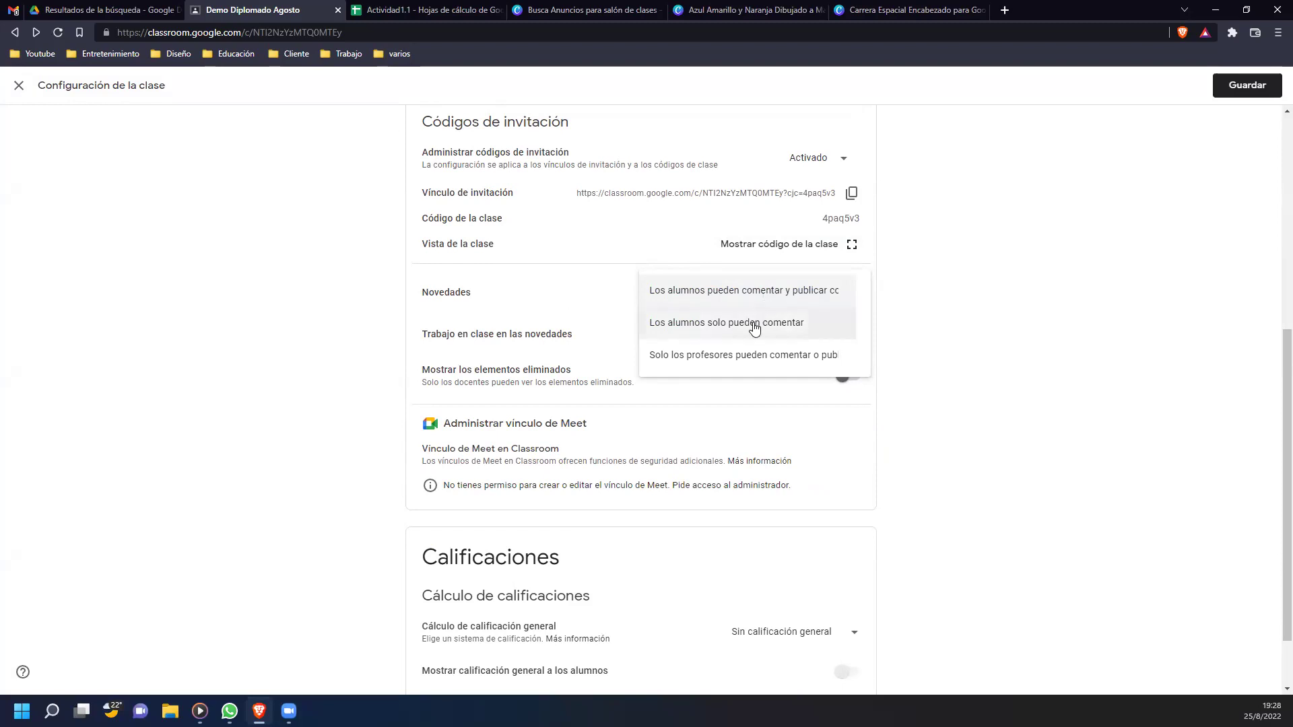
- Limit students to commenting on the stream and show classwork there with attachments and details
{"action": "left_click", "coordinate": [754, 328]}
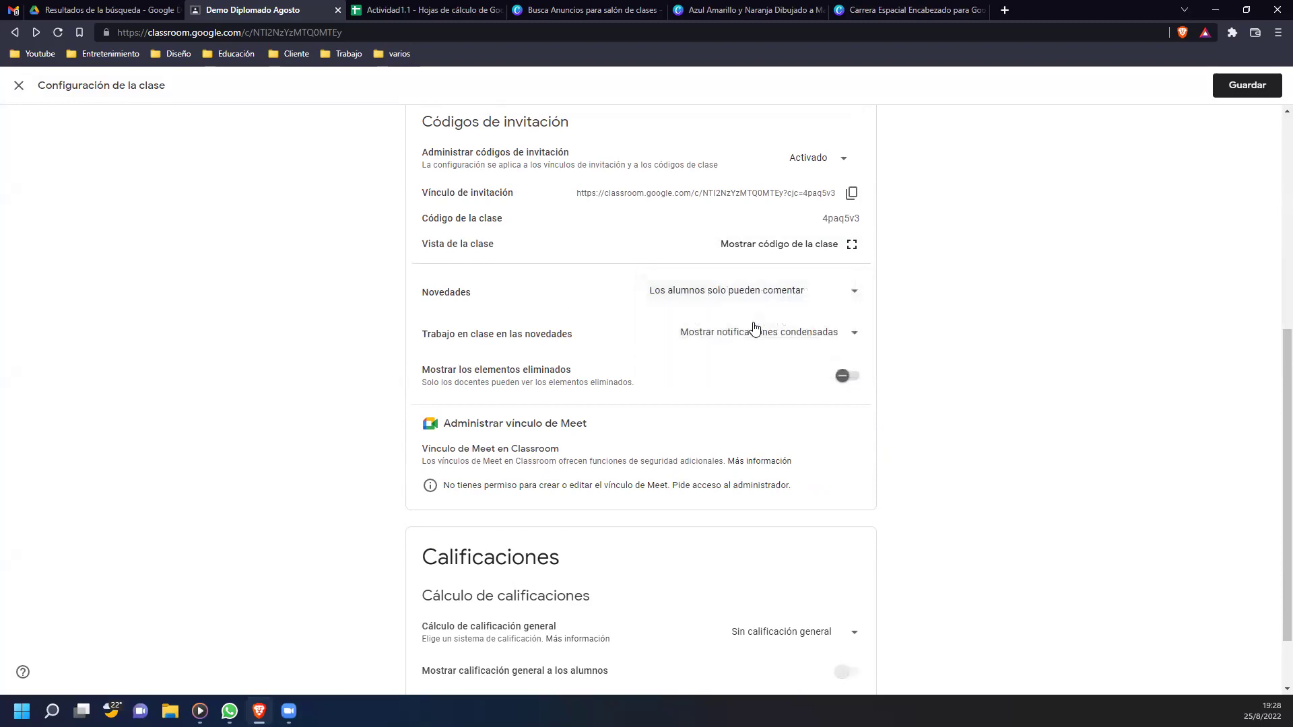
{"action": "left_click", "coordinate": [781, 299]}
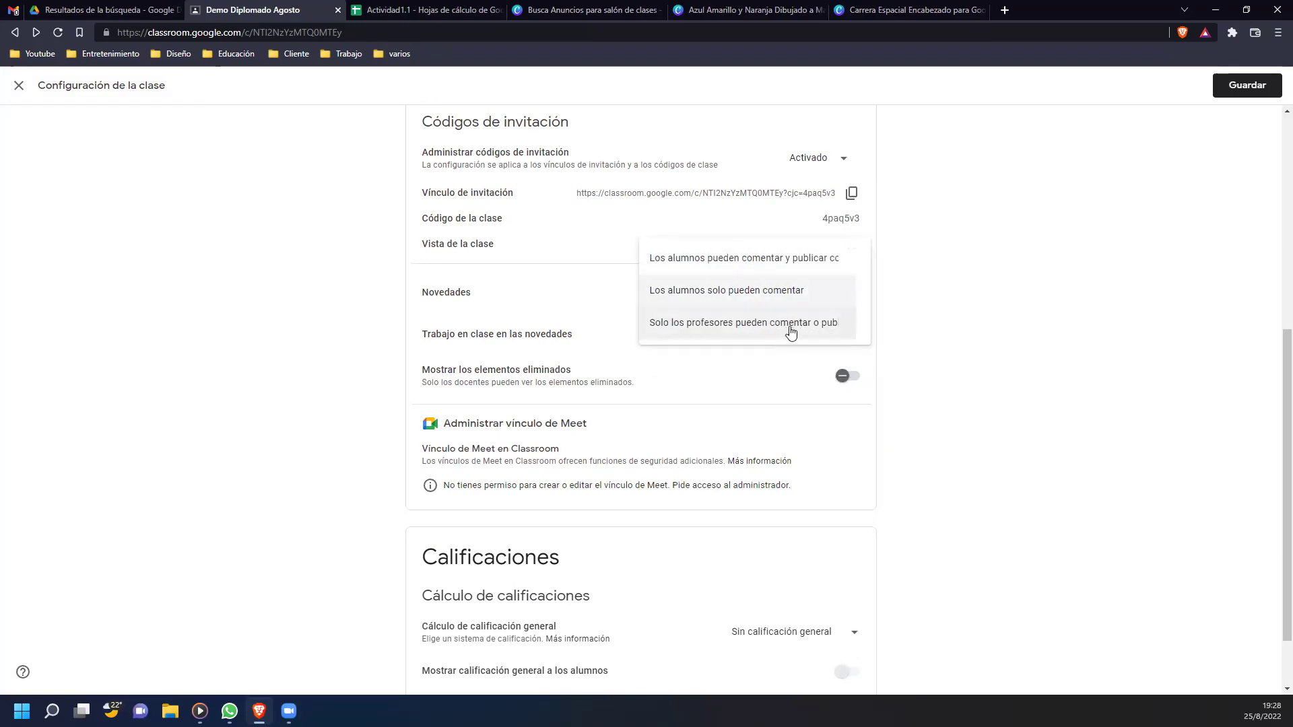
{"action": "left_click", "coordinate": [785, 292]}
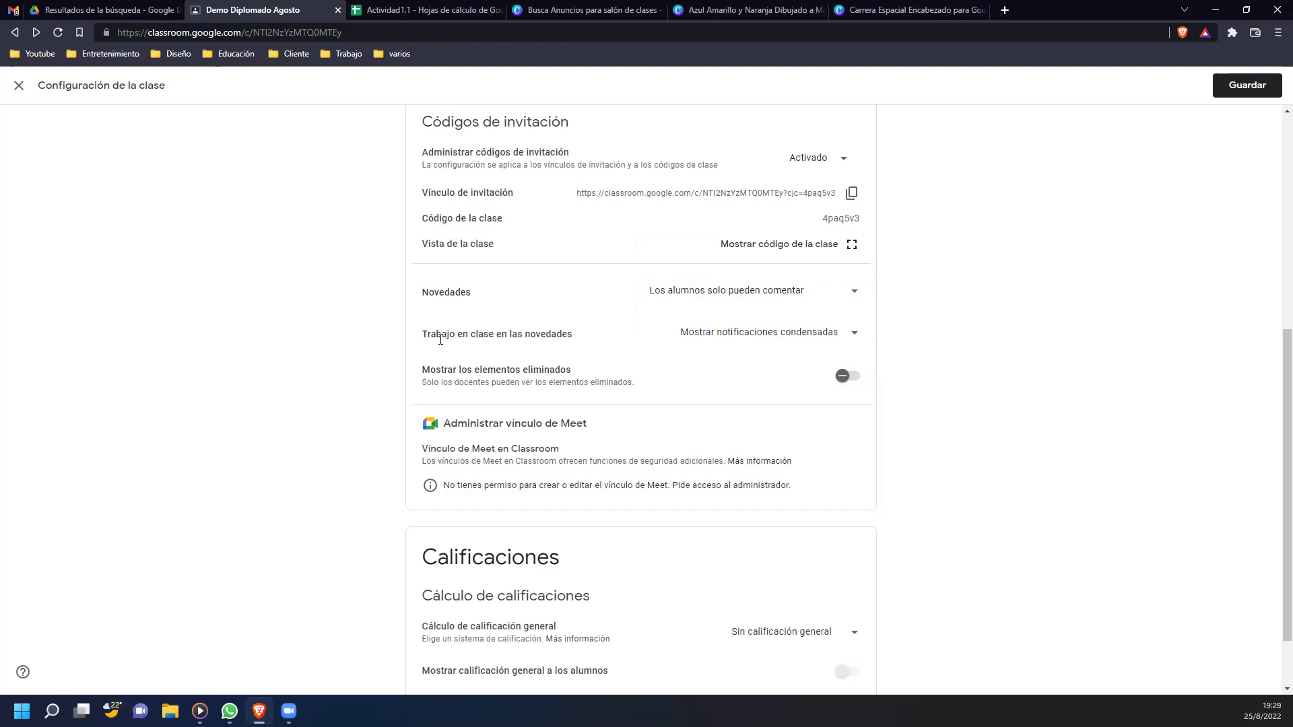
{"action": "left_click", "coordinate": [832, 338]}
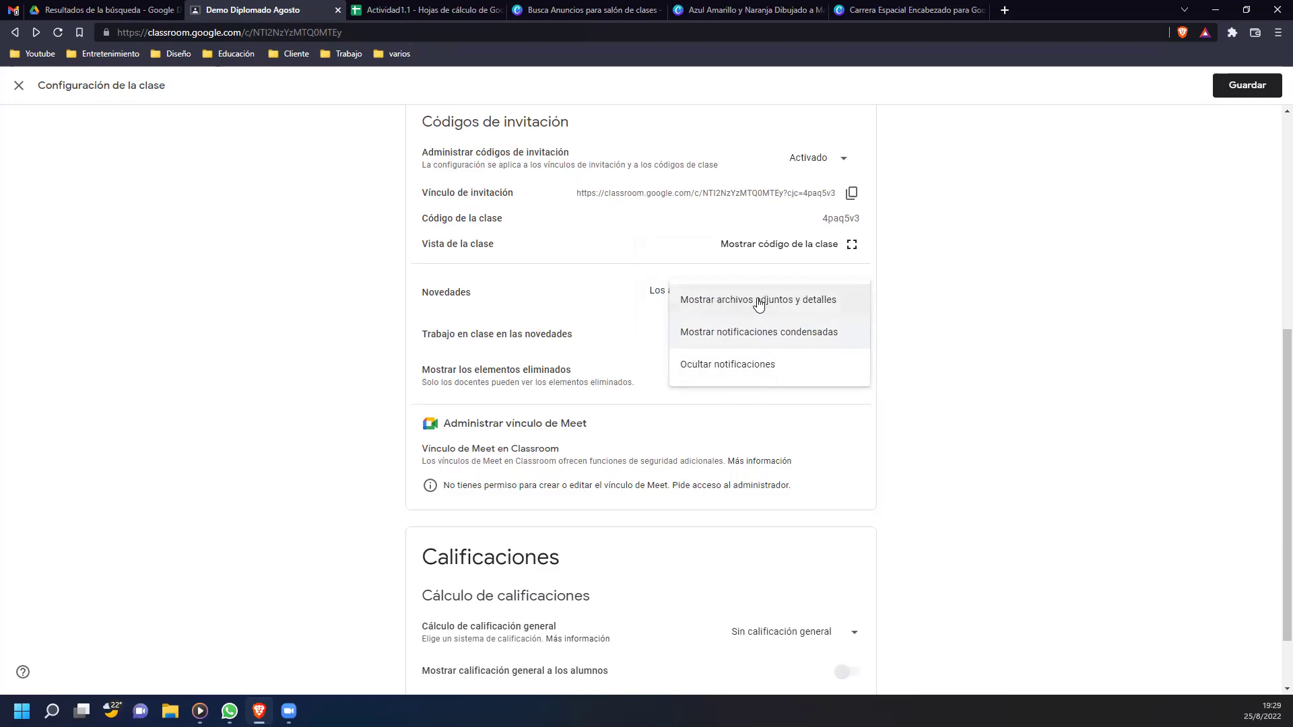
{"action": "left_click", "coordinate": [757, 304]}
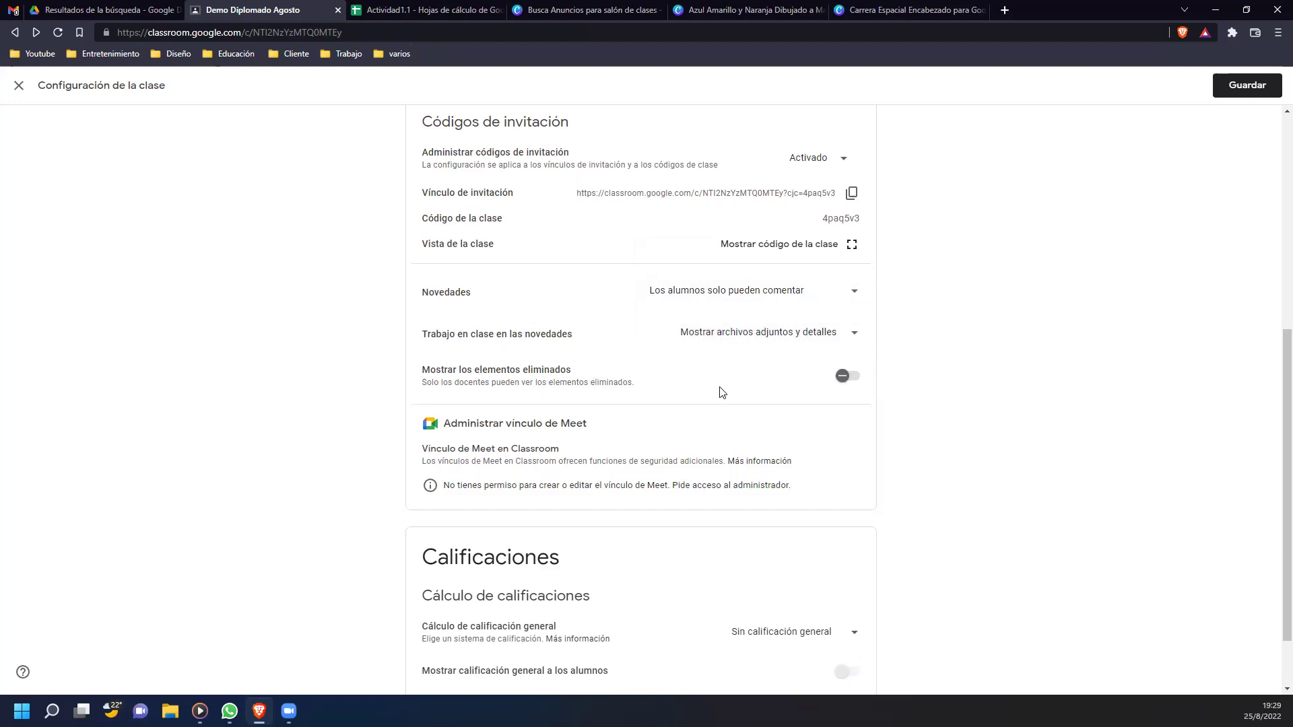
{"action": "scroll", "coordinate": [976, 407], "scroll_direction": "down", "scroll_amount": 1}
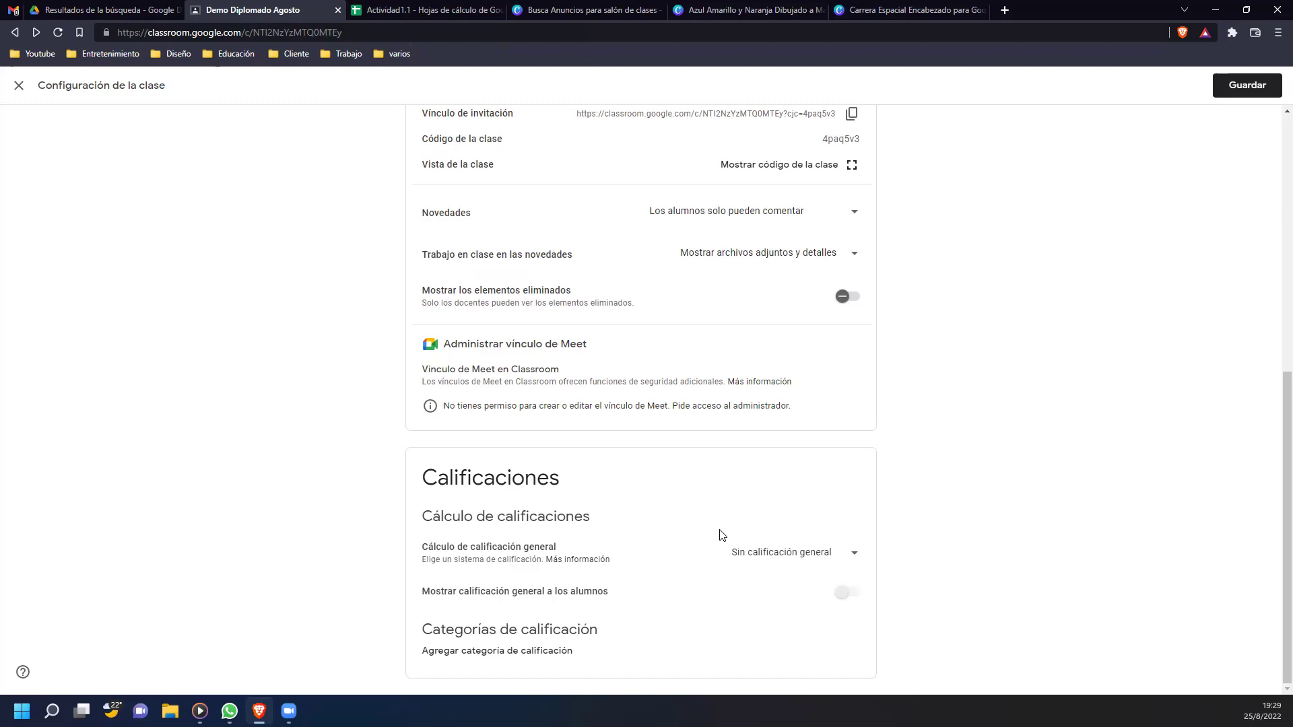
- Switch overall grading to 'Ponderada por categoría' and add a blank grade category row
{"action": "left_click", "coordinate": [854, 552]}
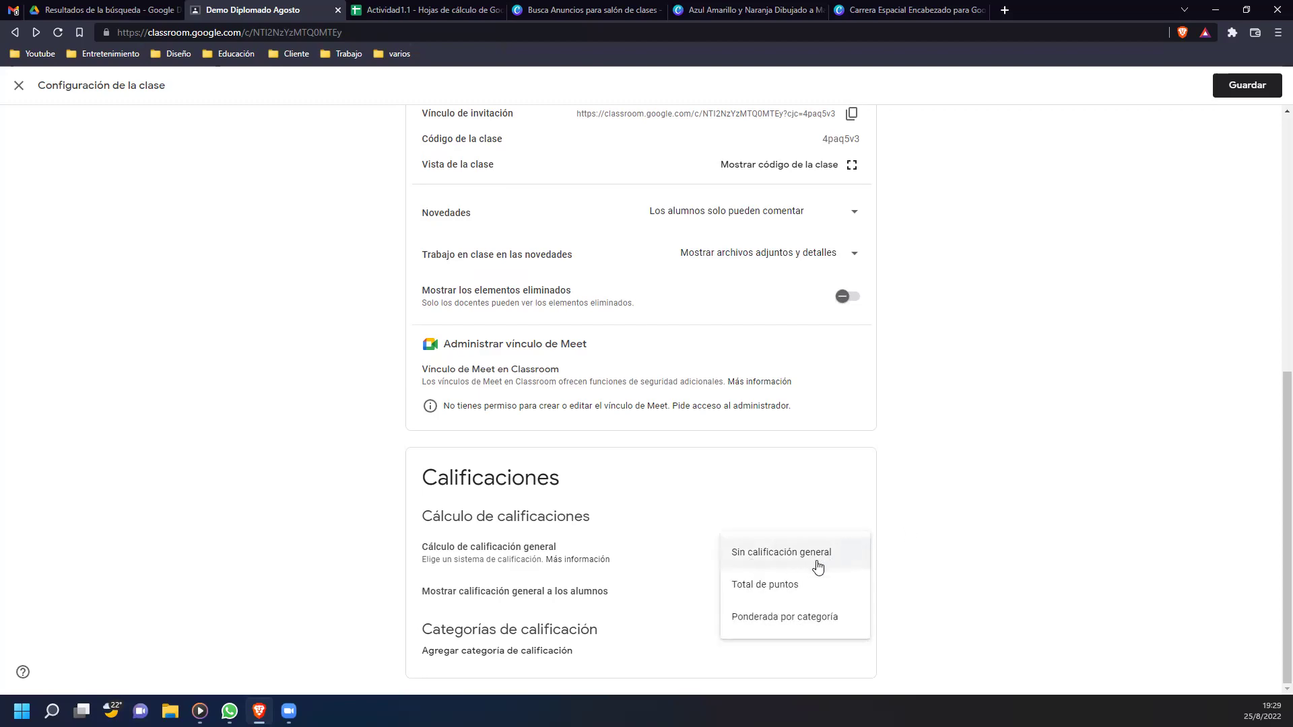
{"action": "left_click", "coordinate": [800, 623]}
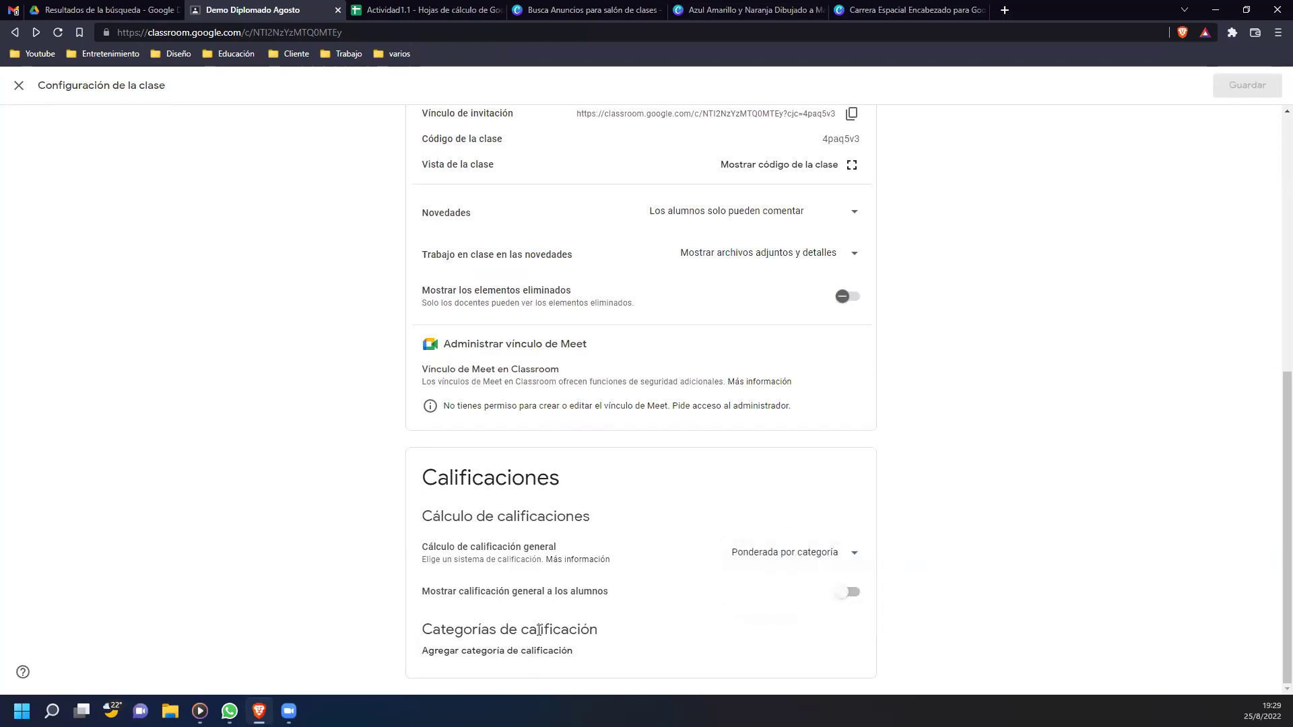
{"action": "left_click", "coordinate": [569, 650]}
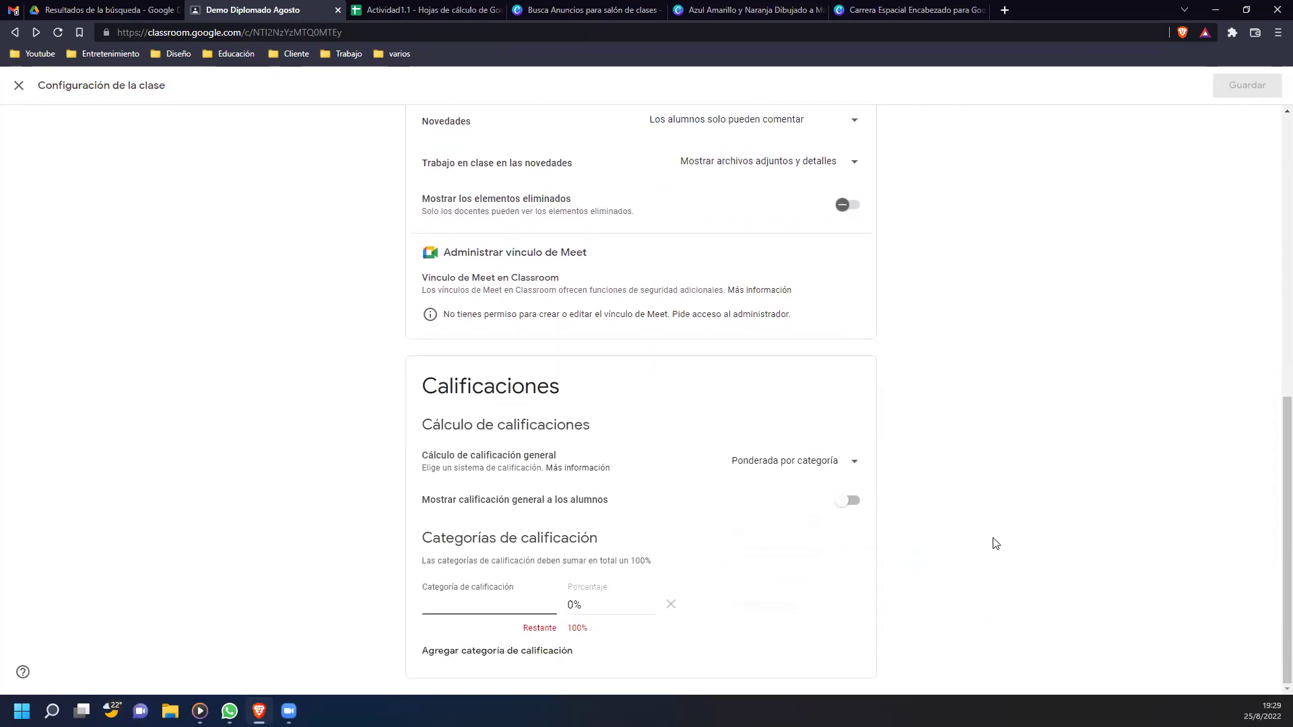
- Add grade categories Documentos at 30% and Videos at 30%
{"action": "type", "text": "Documentos"}
{"action": "left_click", "coordinate": [578, 606]}
{"action": "key", "text": "BackSpace"}
{"action": "type", "text": "30"}
{"action": "left_click", "coordinate": [515, 651]}
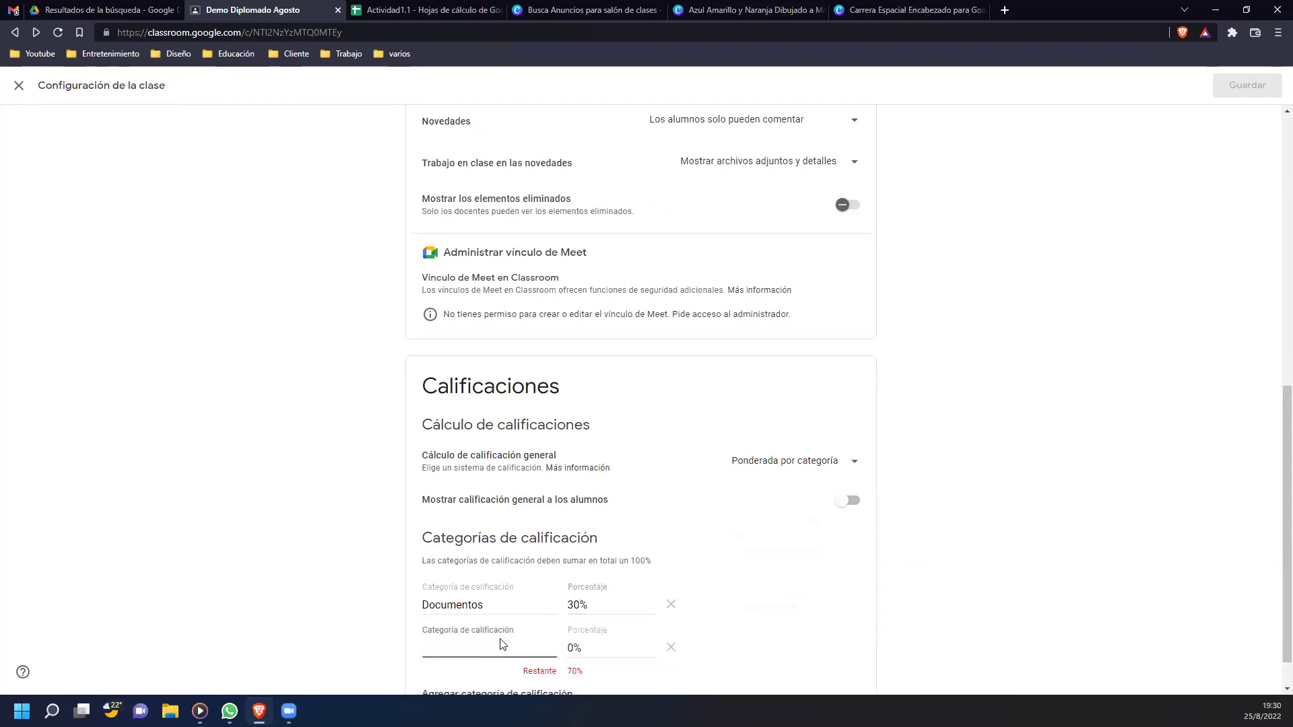
{"action": "scroll", "coordinate": [730, 608], "scroll_direction": "down", "scroll_amount": 1}
{"action": "type", "text": "V"}
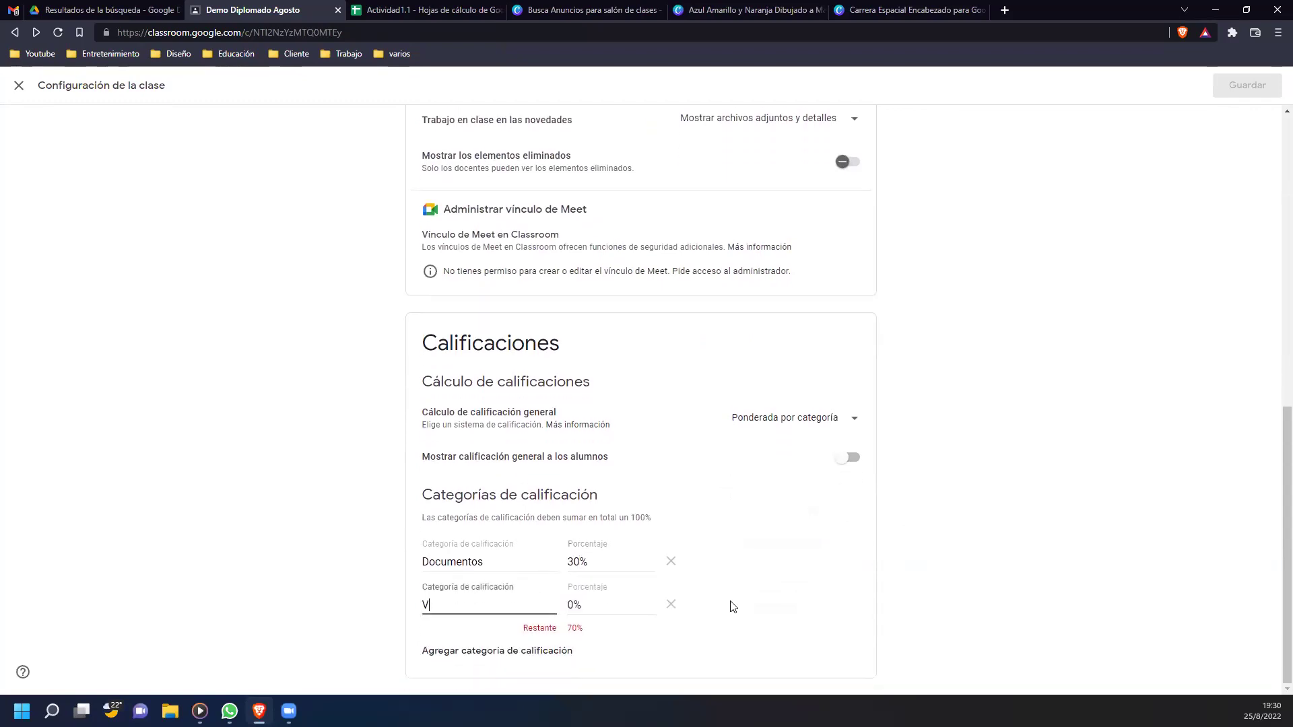
{"action": "type", "text": "ideos"}
{"action": "left_click", "coordinate": [571, 604]}
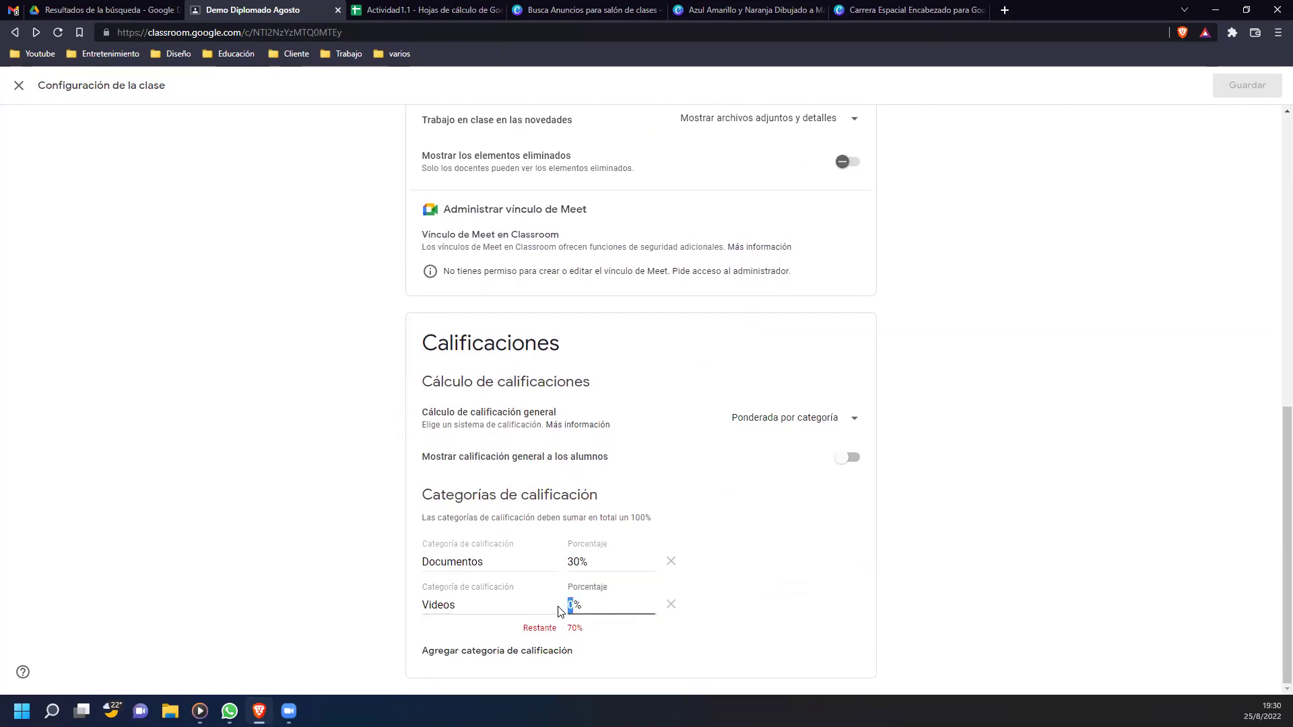
{"action": "type", "text": "30"}
- Add Infografias at 25% and raise the Videos weight to 40%
{"action": "left_click", "coordinate": [499, 651]}
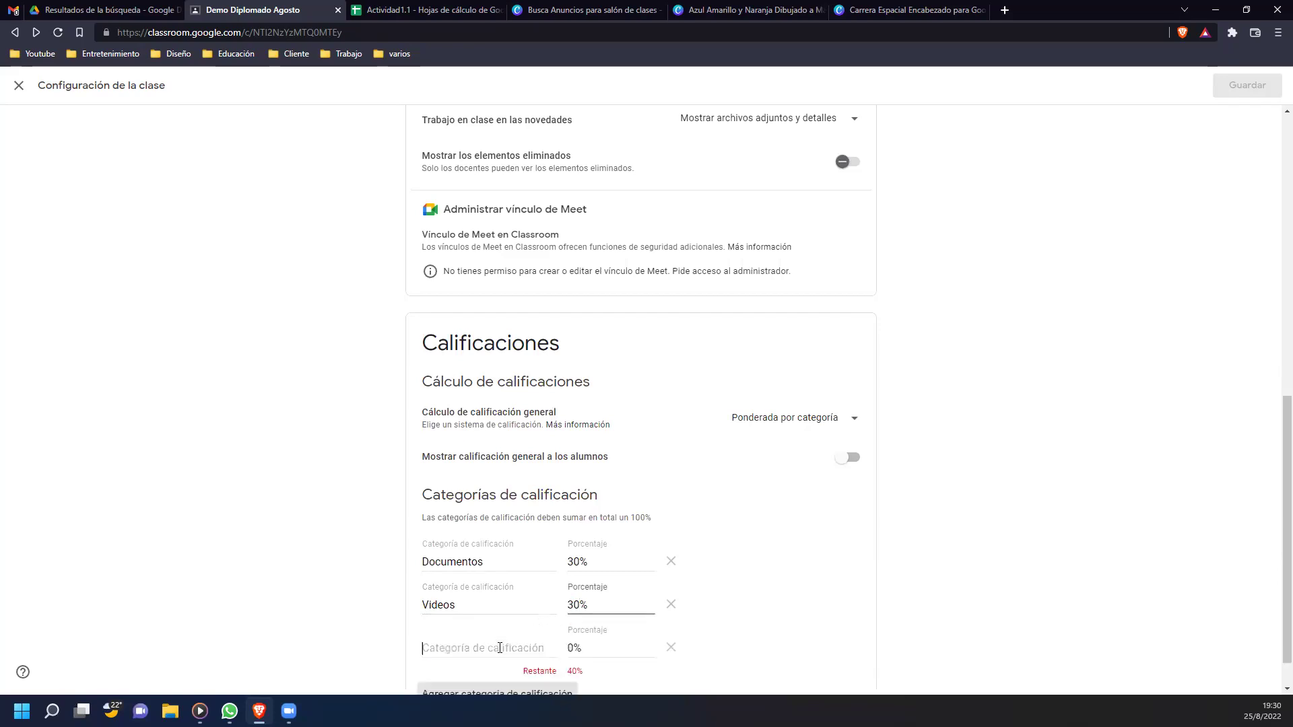
{"action": "scroll", "coordinate": [850, 623], "scroll_direction": "down", "scroll_amount": 1}
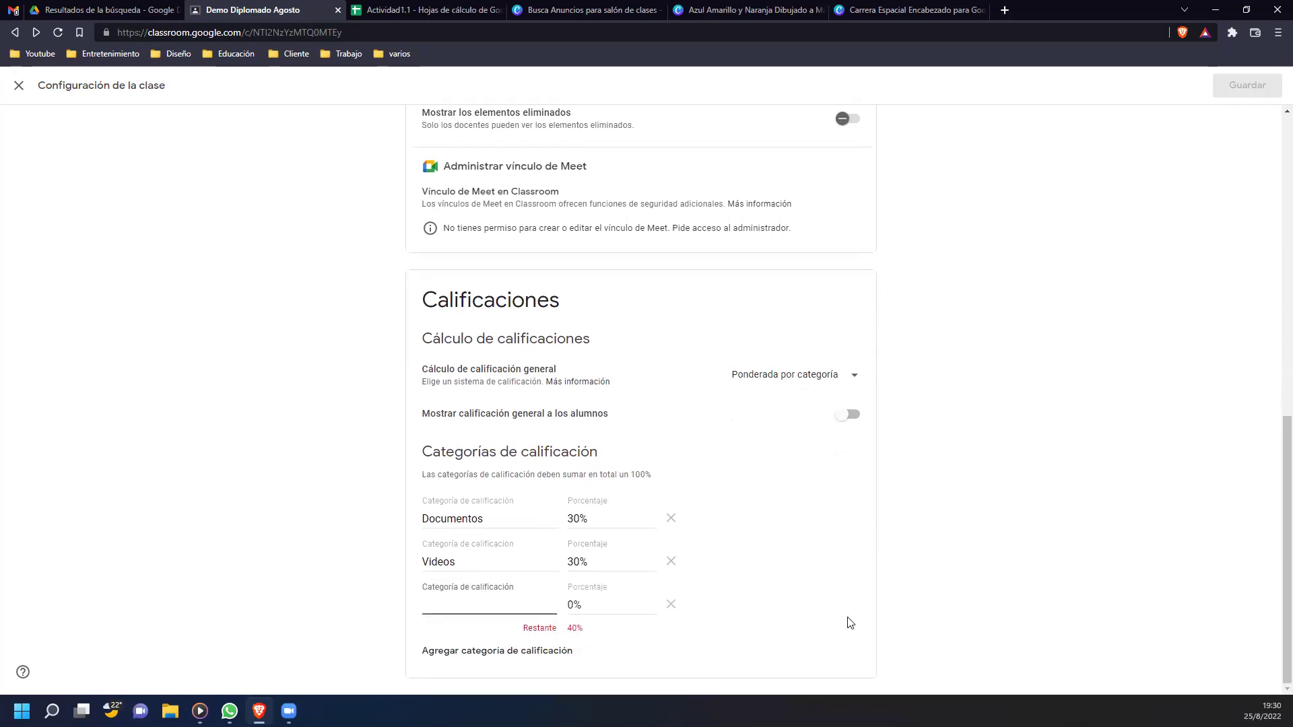
{"action": "type", "text": "Unfografias"}
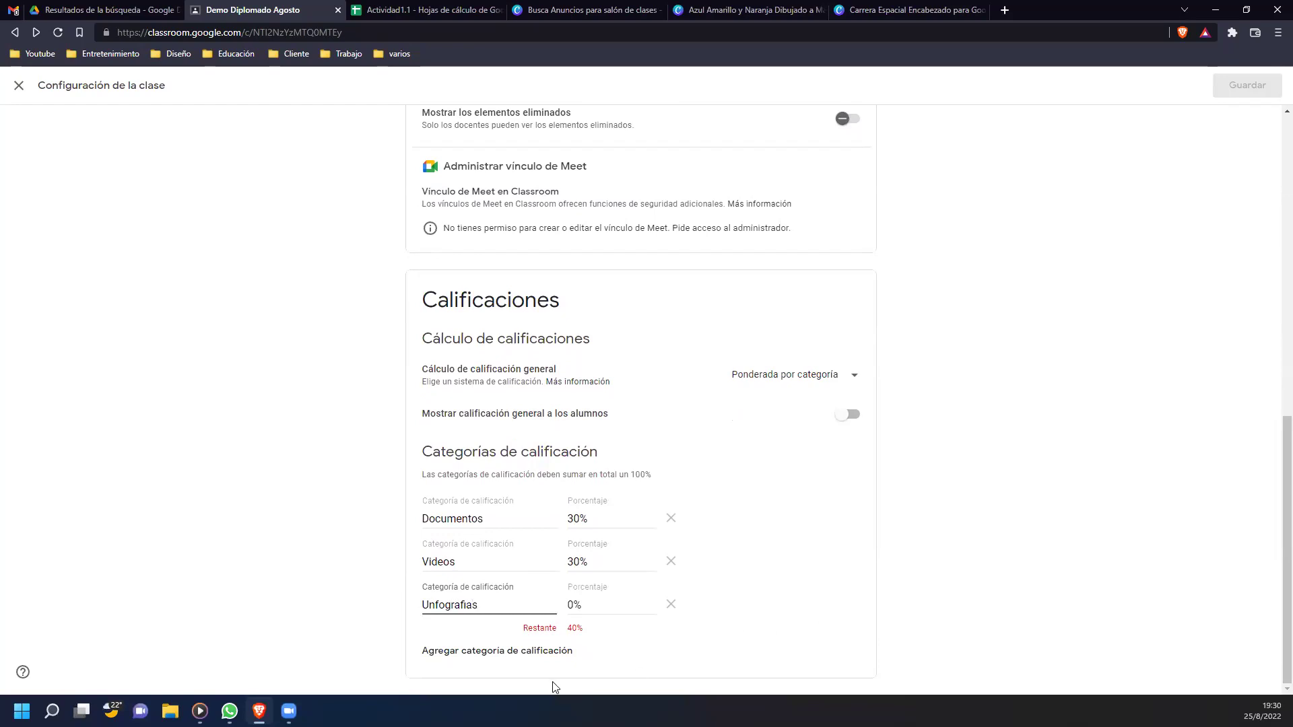
{"action": "left_click_drag", "start_coordinate": [428, 602], "coordinate": [402, 606]}
{"action": "type", "text": "I"}
{"action": "left_click", "coordinate": [568, 605]}
{"action": "type", "text": "25"}
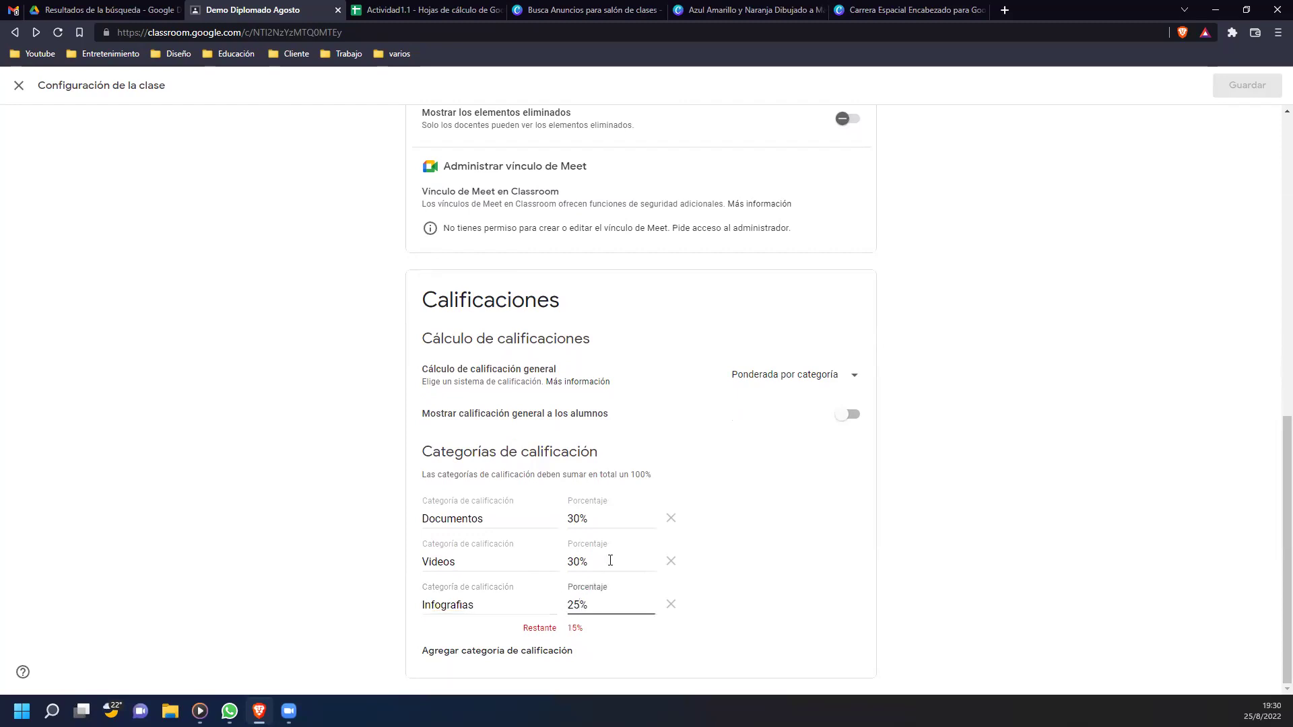
{"action": "left_click", "coordinate": [575, 560]}
{"action": "left_click_drag", "start_coordinate": [580, 561], "coordinate": [559, 567]}
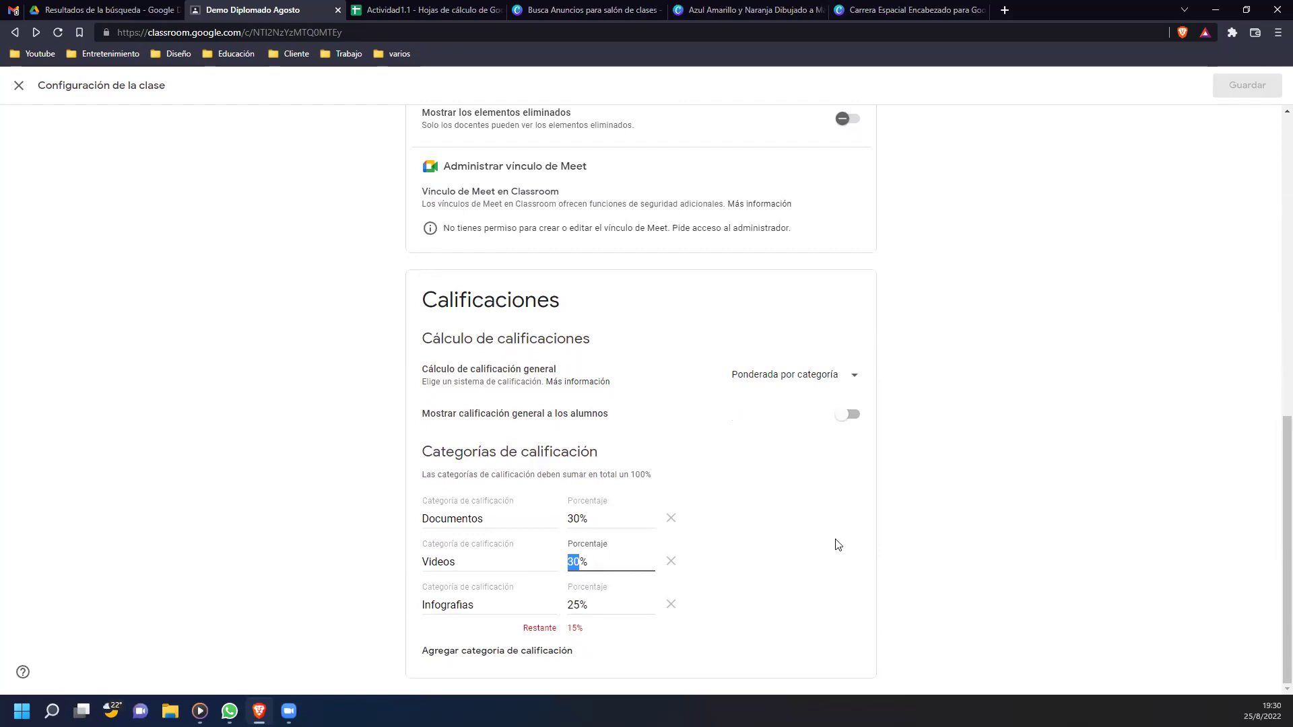
{"action": "type", "text": "40"}
{"action": "left_click", "coordinate": [792, 540]}
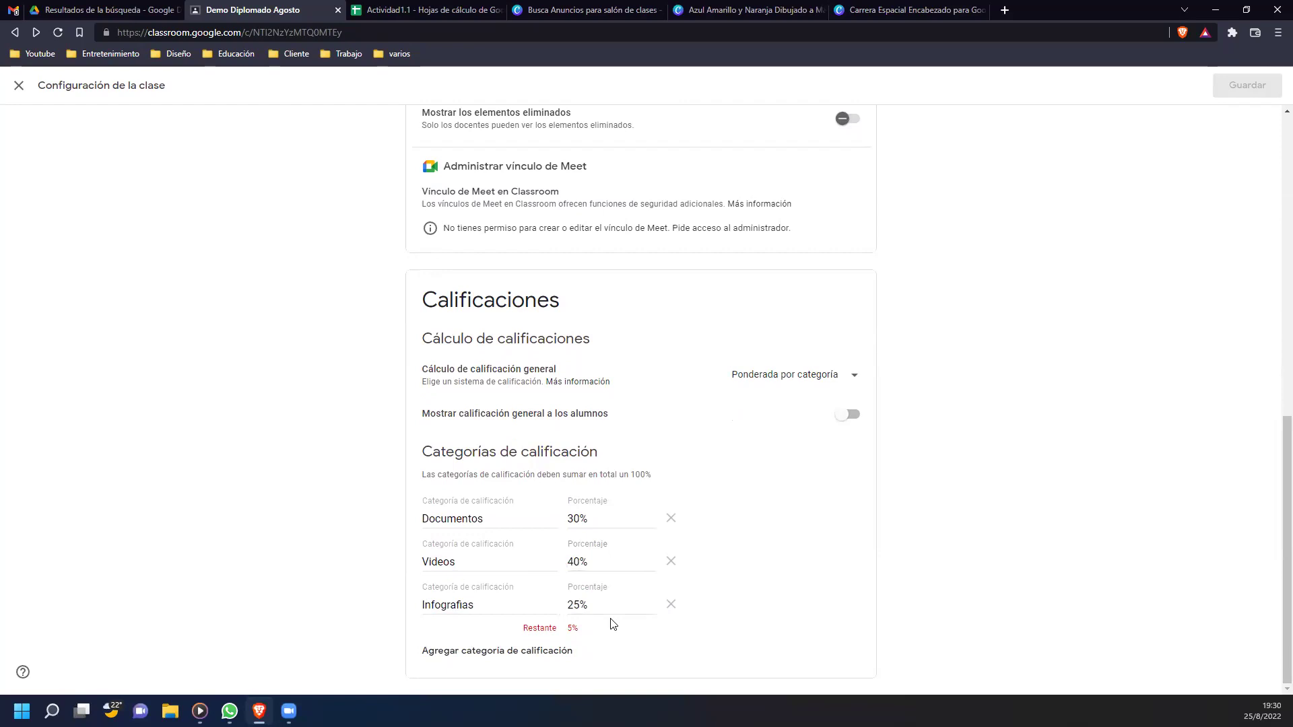
- Add Desarrollo at 5% and save the four grade categories
{"action": "left_click", "coordinate": [520, 651]}
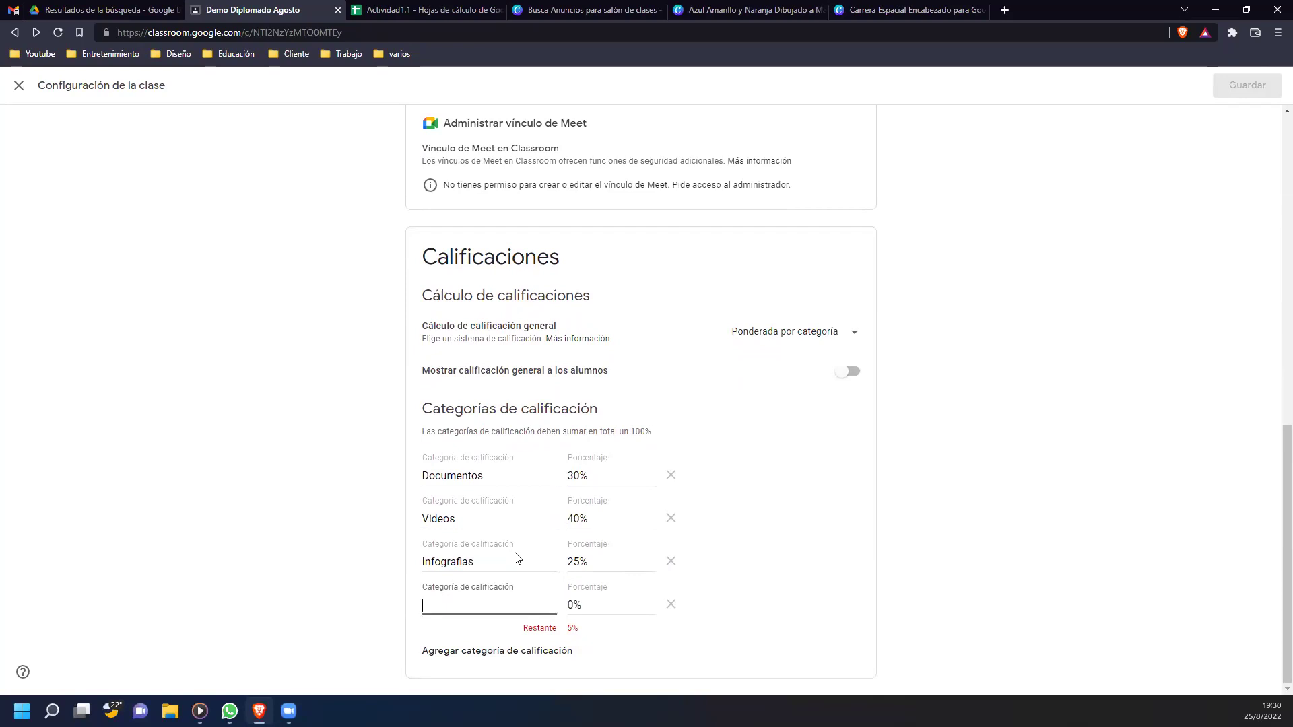
{"action": "type", "text": "Web"}
{"action": "key", "text": "BackSpace"}
{"action": "key", "text": "BackSpace"}
{"action": "key", "text": "BackSpace"}
{"action": "type", "text": "Desarrollo"}
{"action": "left_click", "coordinate": [571, 605]}
{"action": "type", "text": "5"}
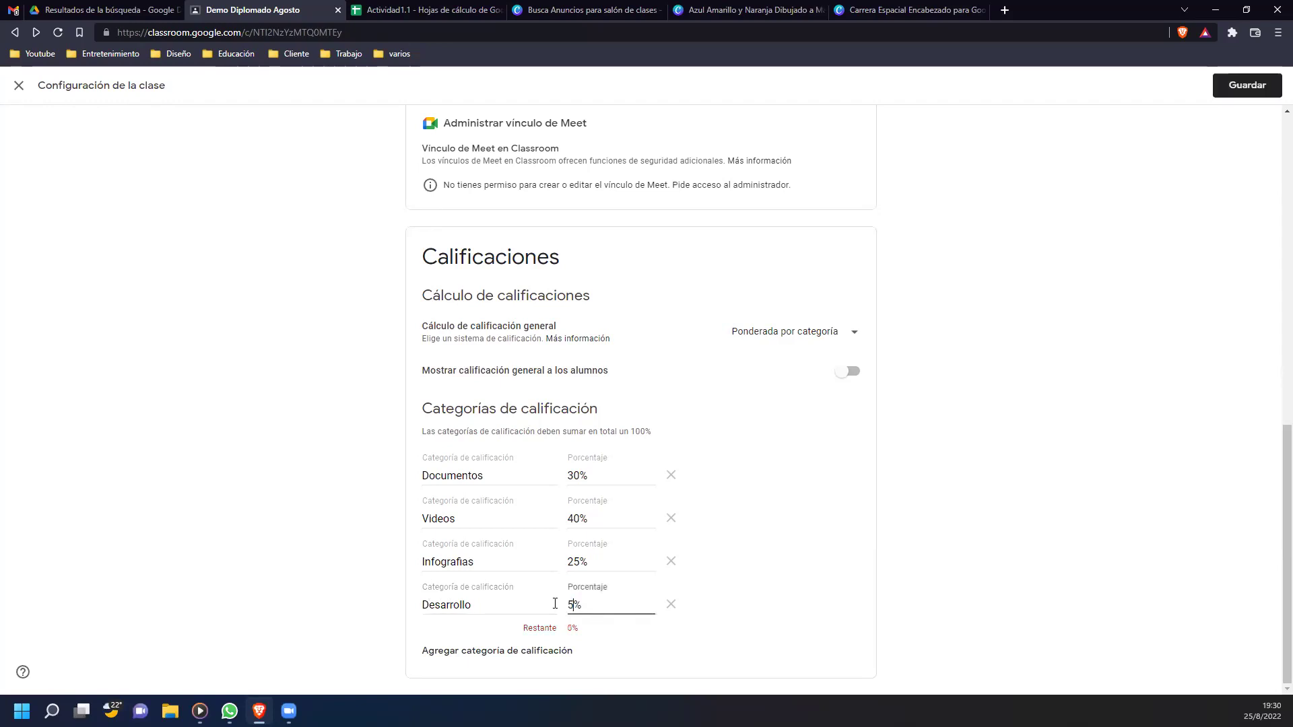
{"action": "left_click", "coordinate": [742, 586]}
{"action": "left_click", "coordinate": [1239, 86]}
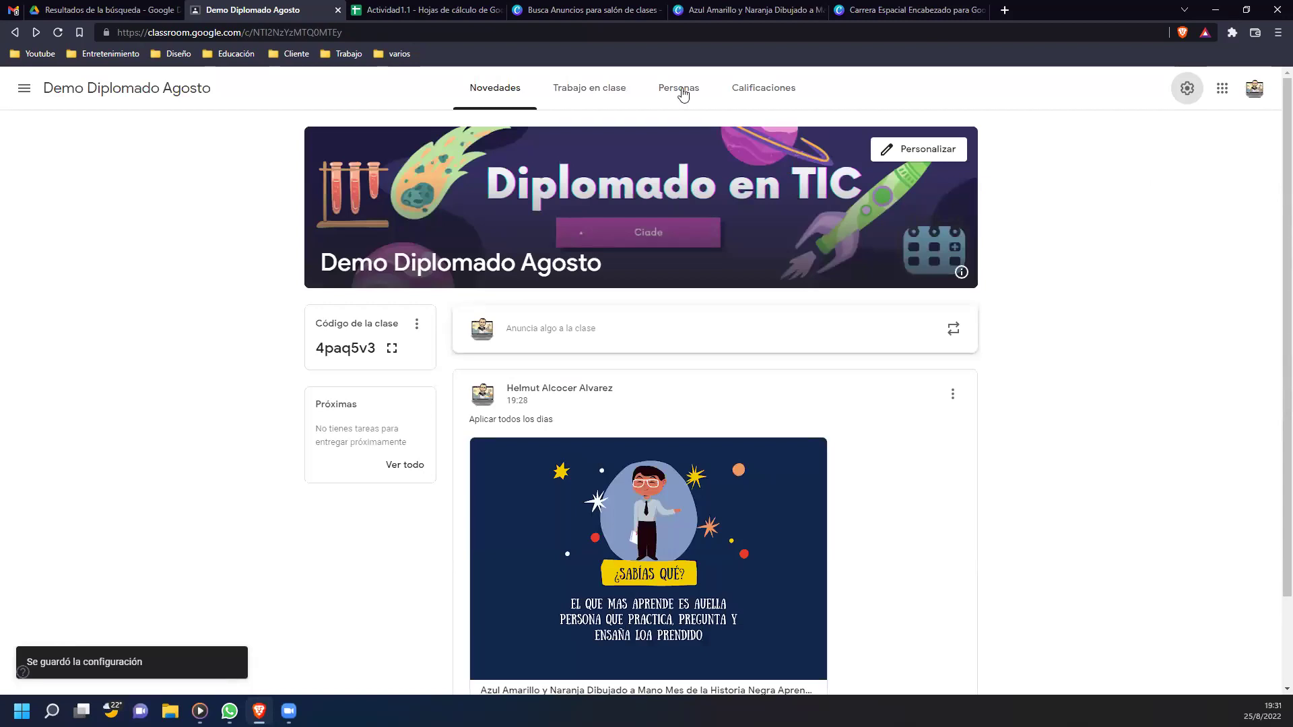
{"action": "left_click", "coordinate": [588, 88]}
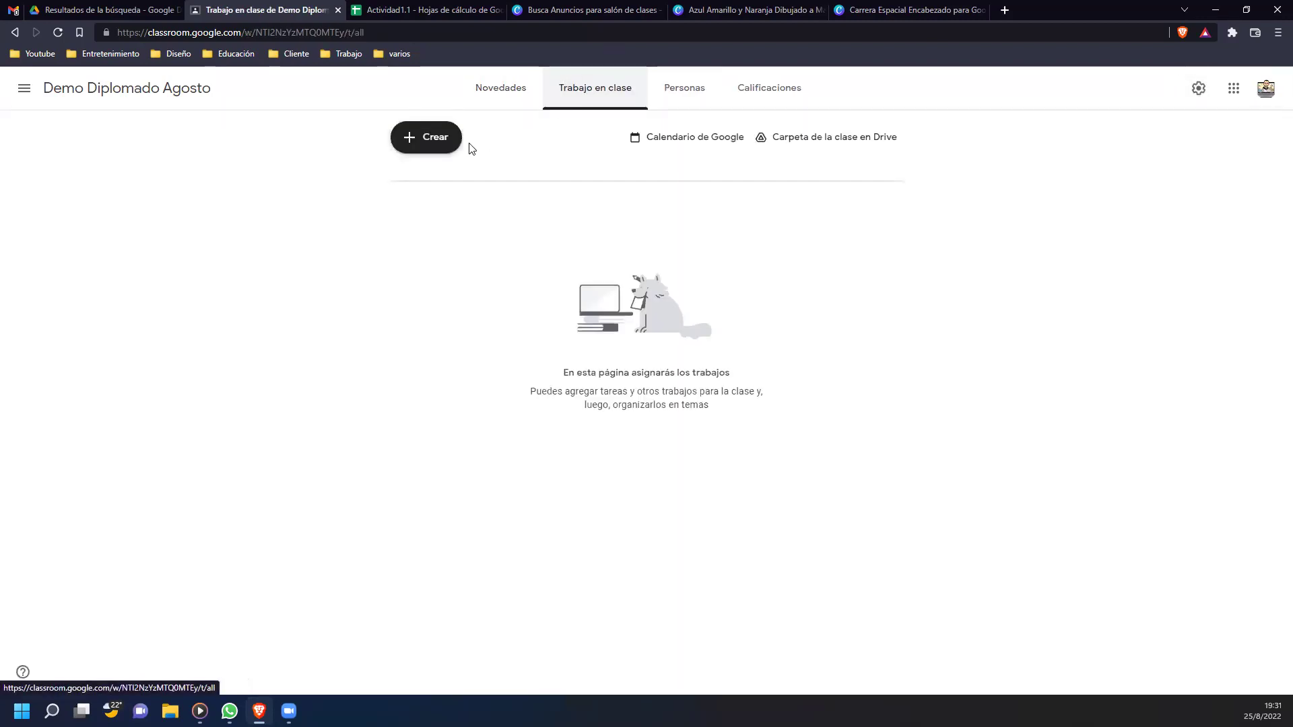
- Create an assignment titled 'Comparación de Documentos Enlazados al universo'
{"action": "left_click", "coordinate": [428, 140]}
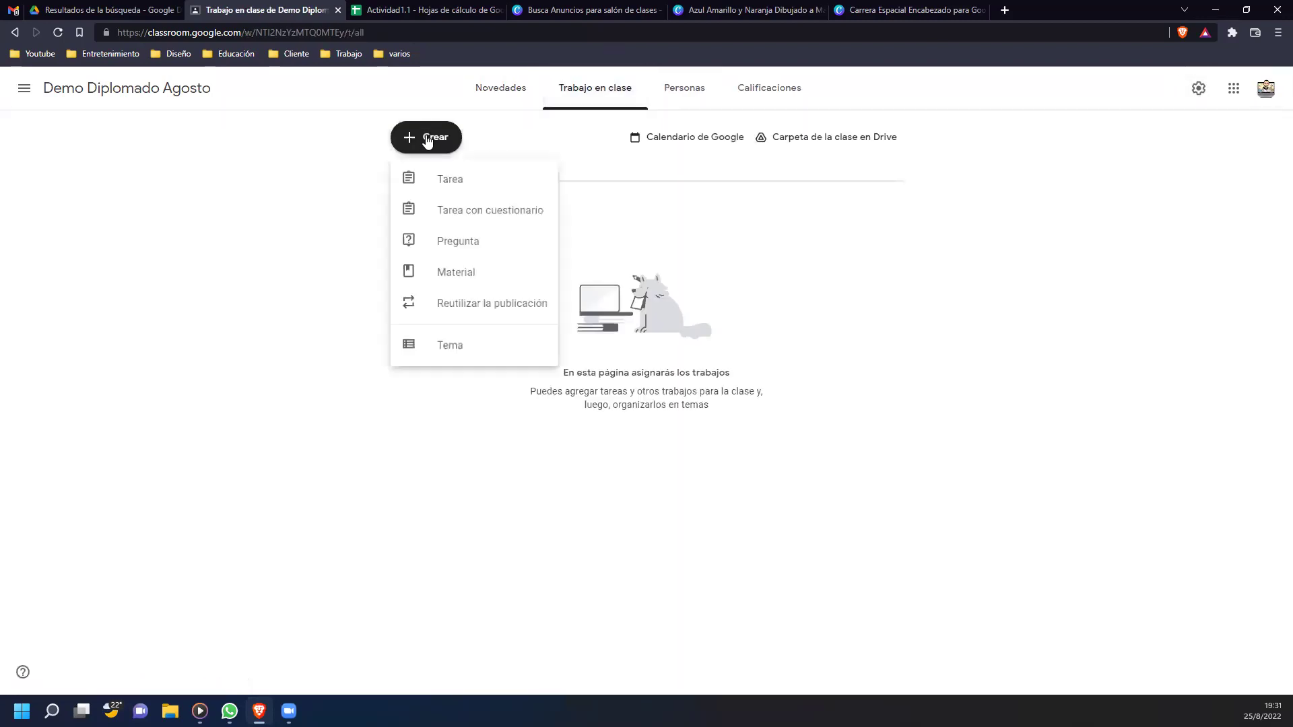
{"action": "left_click", "coordinate": [454, 183]}
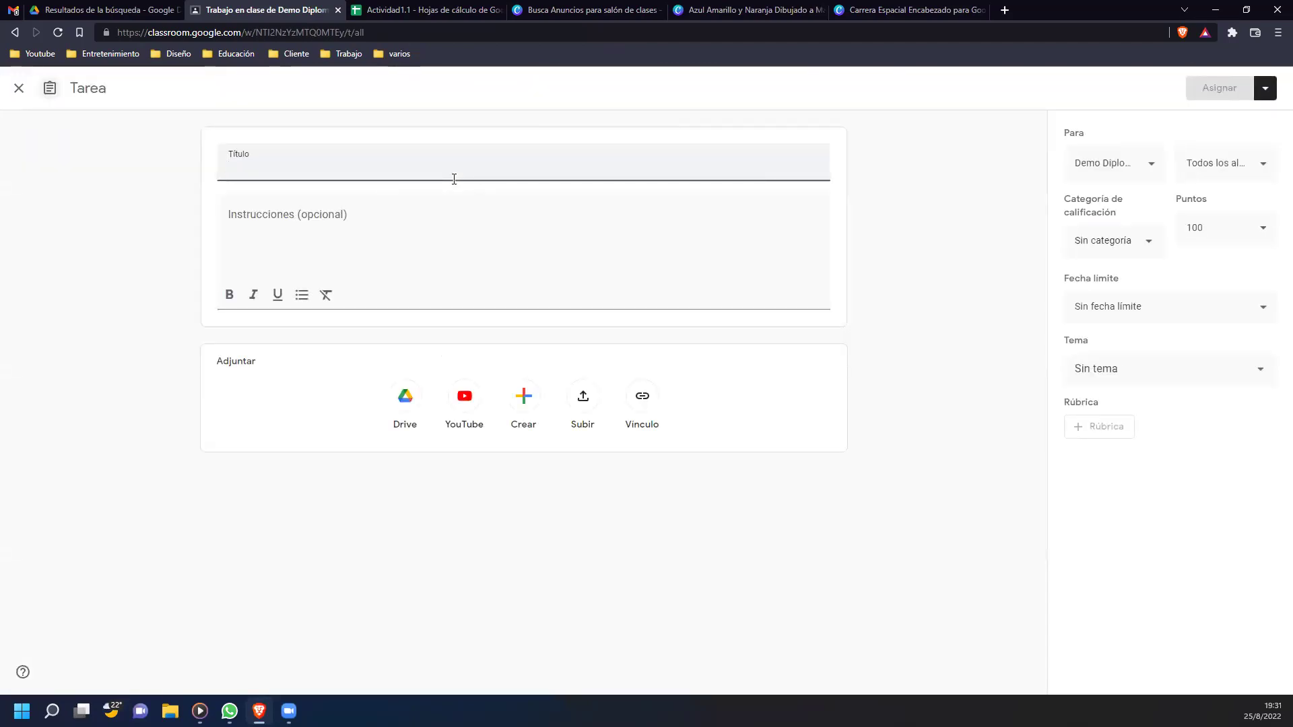
{"action": "type", "text": "Compoaracion"}
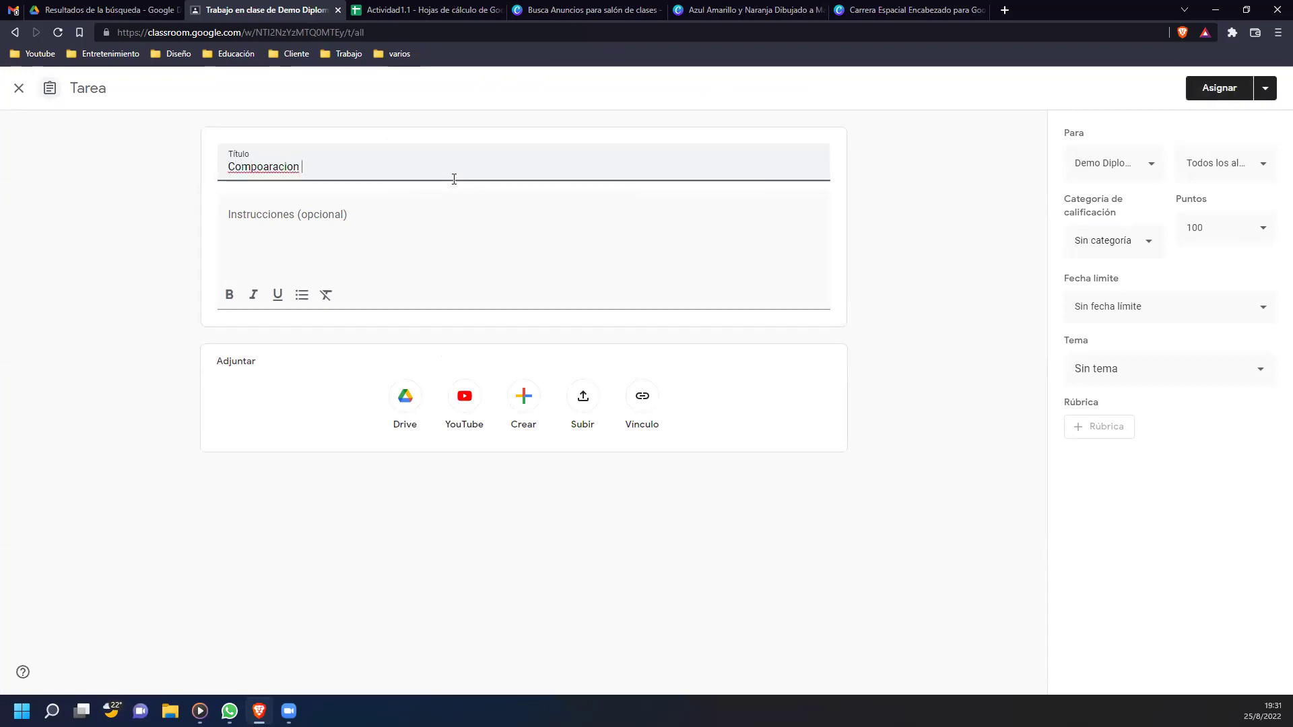
{"action": "right_click", "coordinate": [267, 170]}
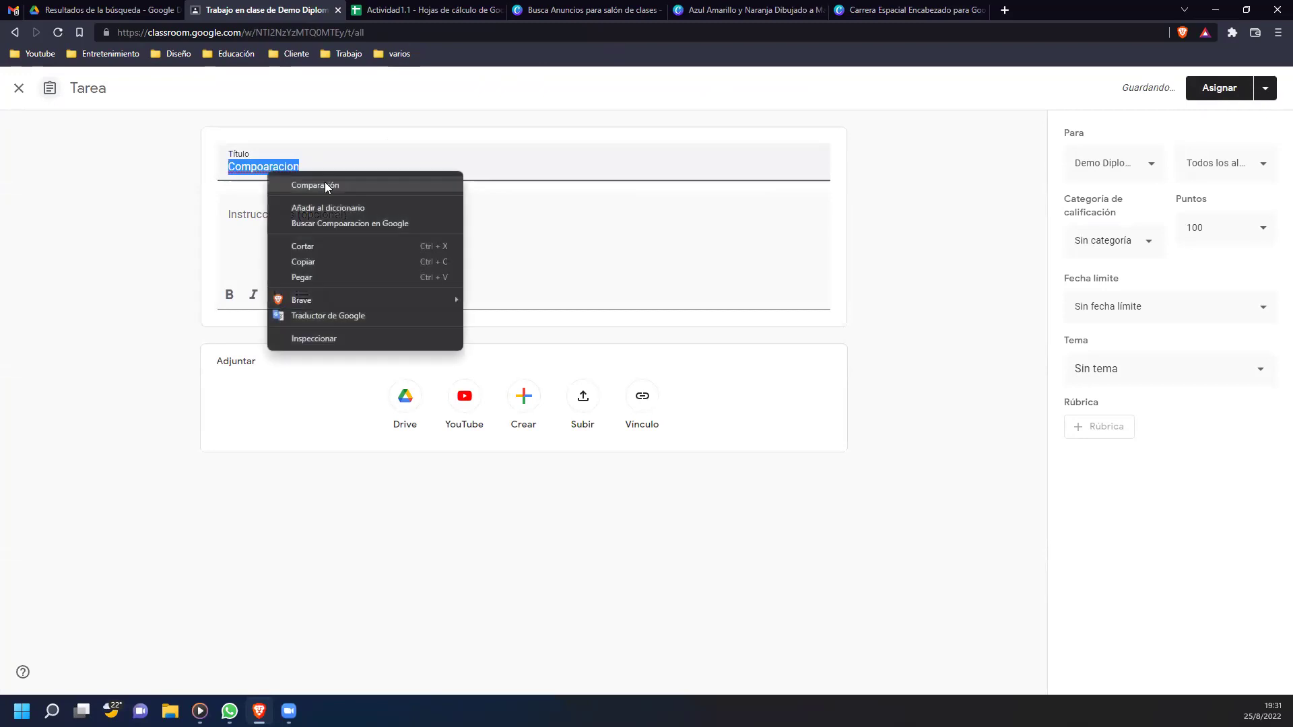
{"action": "left_click", "coordinate": [334, 184]}
{"action": "type", "text": "de"}
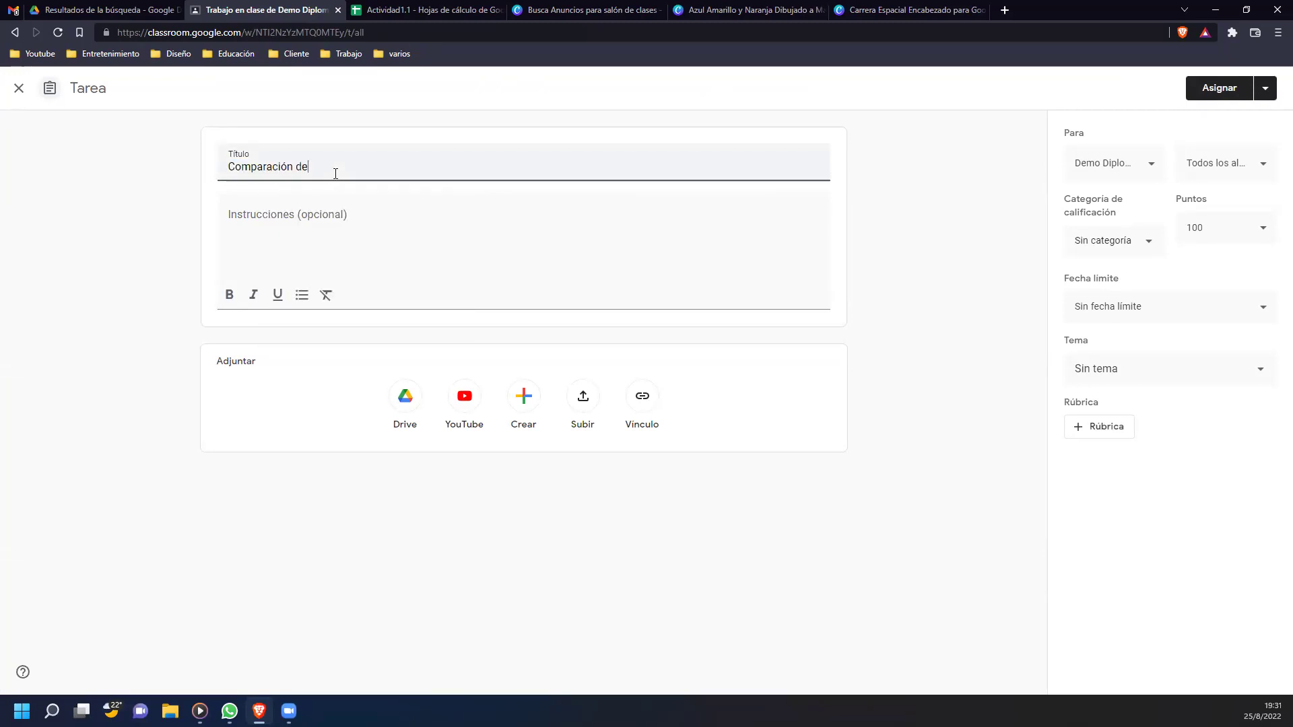
{"action": "type", "text": " Documentos"}
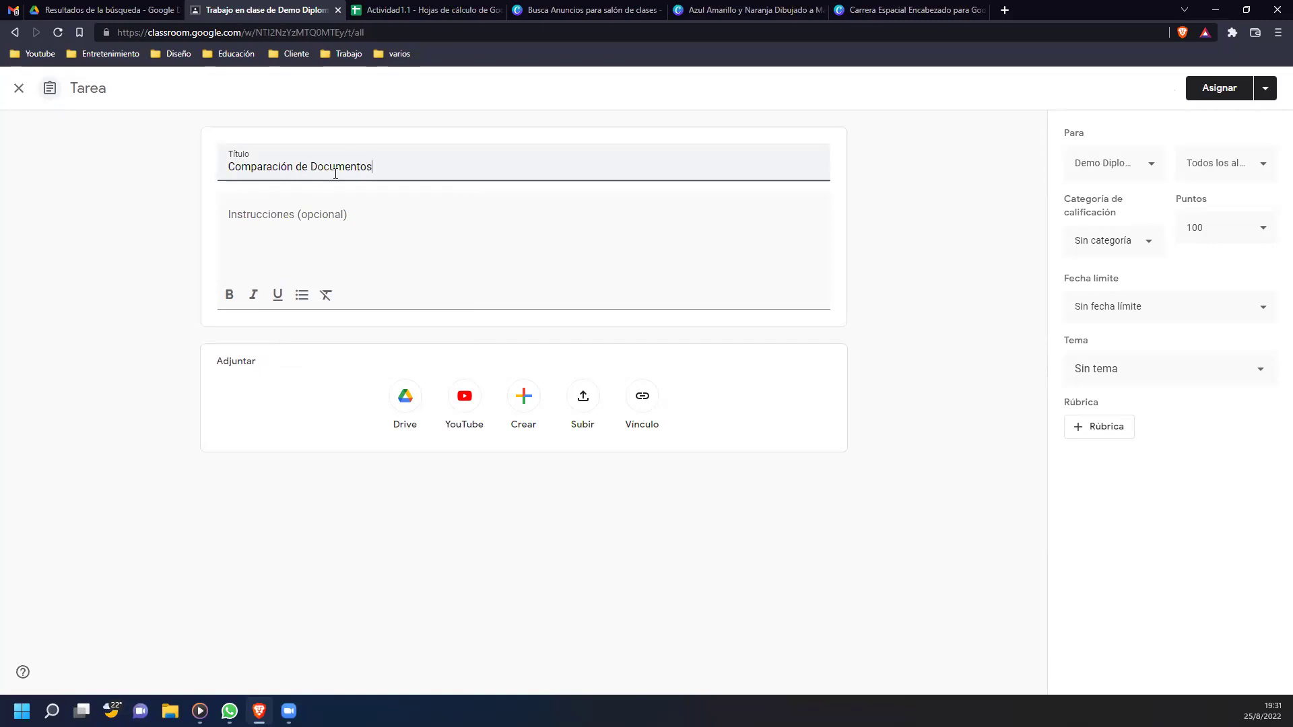
{"action": "type", "text": " Enlazados al universo"}
- Enter placeholder instructions 'dfdsfdsfdsafdasfds' for the assignment
{"action": "left_click", "coordinate": [368, 225]}
{"action": "type", "text": "dfdsfdsfdsafdasfds"}
{"action": "left_click", "coordinate": [917, 279]}
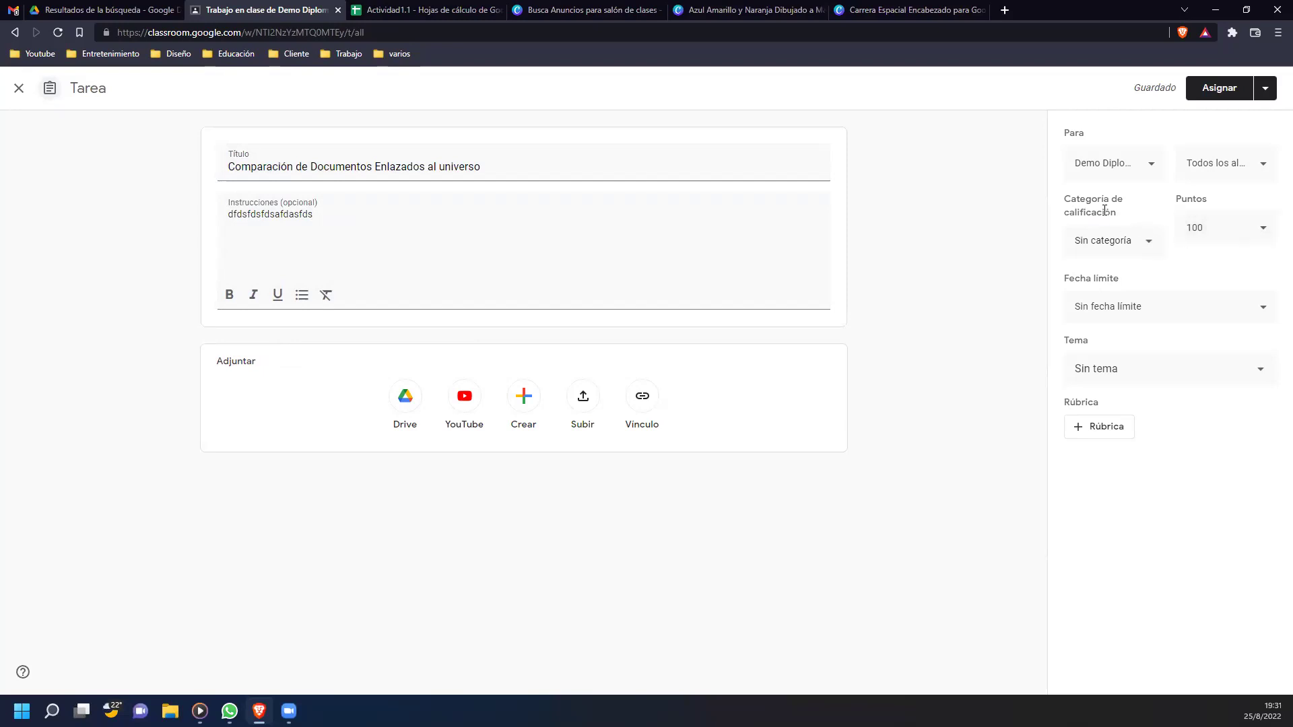
- Put the assignment in the Documentos category at 100 points with instructions 'Adjunte su trabajo'
{"action": "left_click", "coordinate": [1148, 243]}
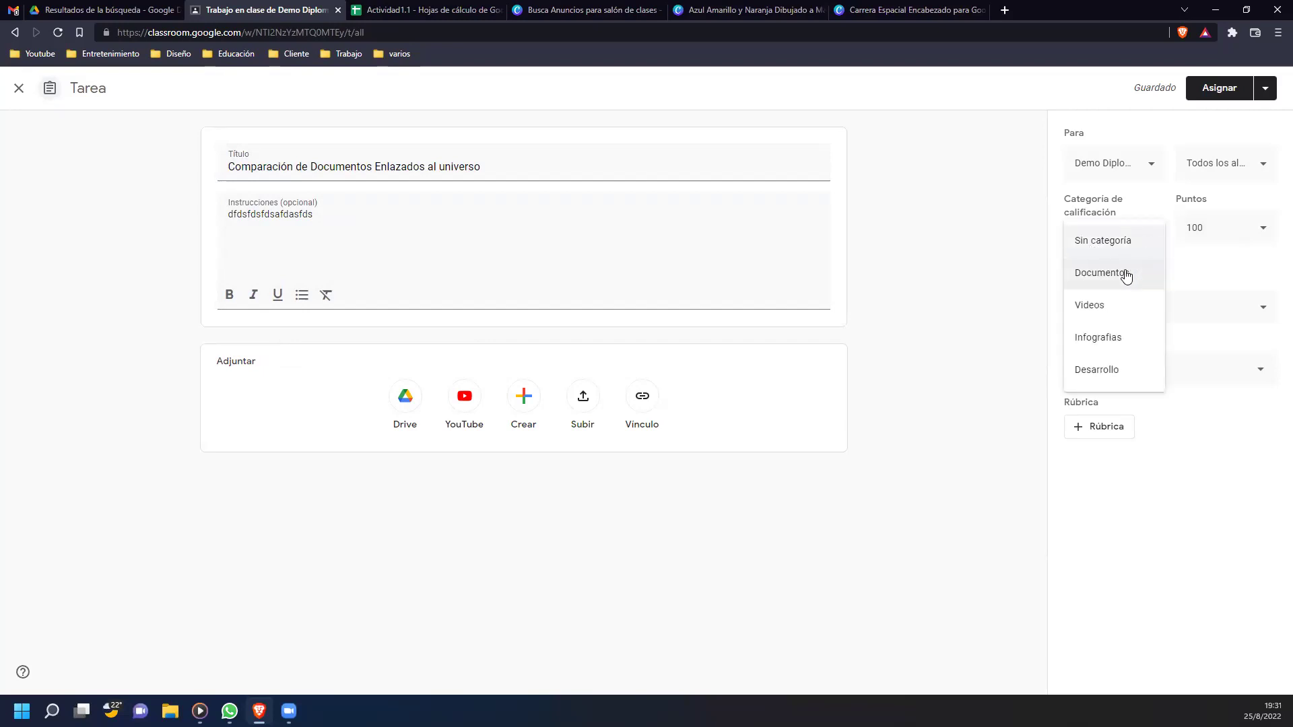
{"action": "left_click", "coordinate": [1126, 275]}
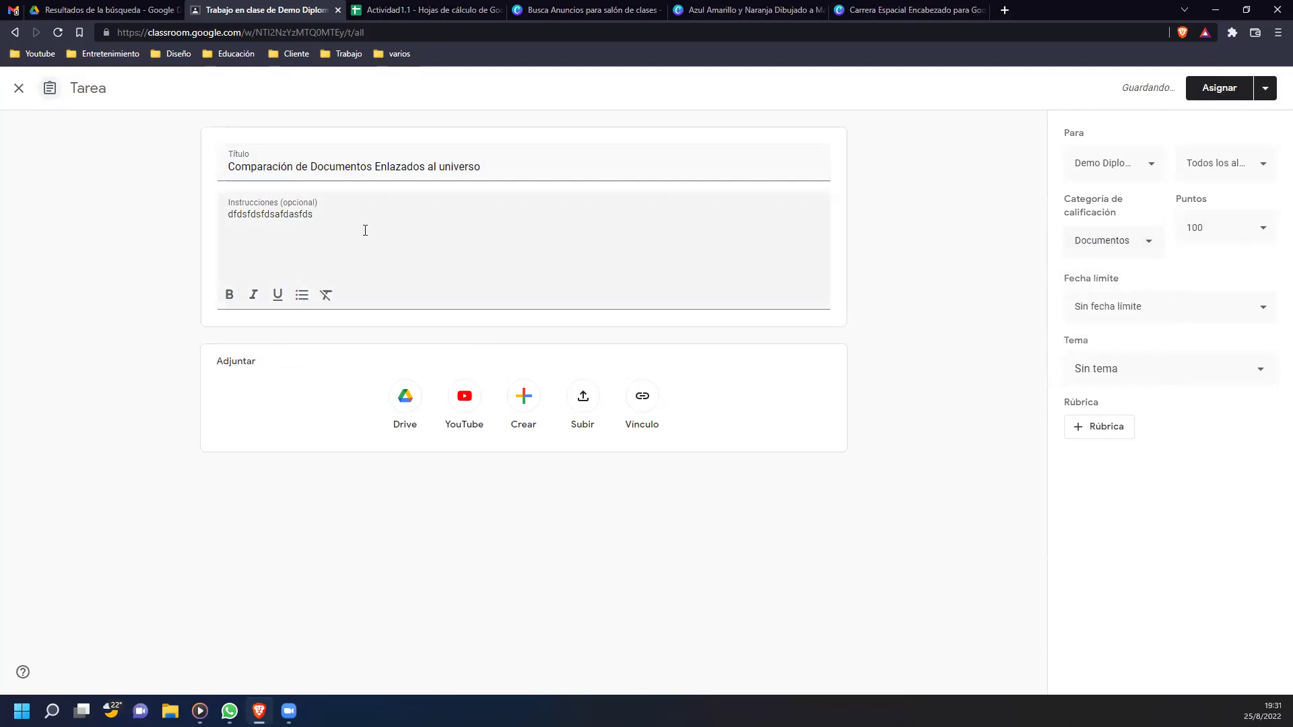
{"action": "left_click_drag", "start_coordinate": [346, 216], "coordinate": [213, 209]}
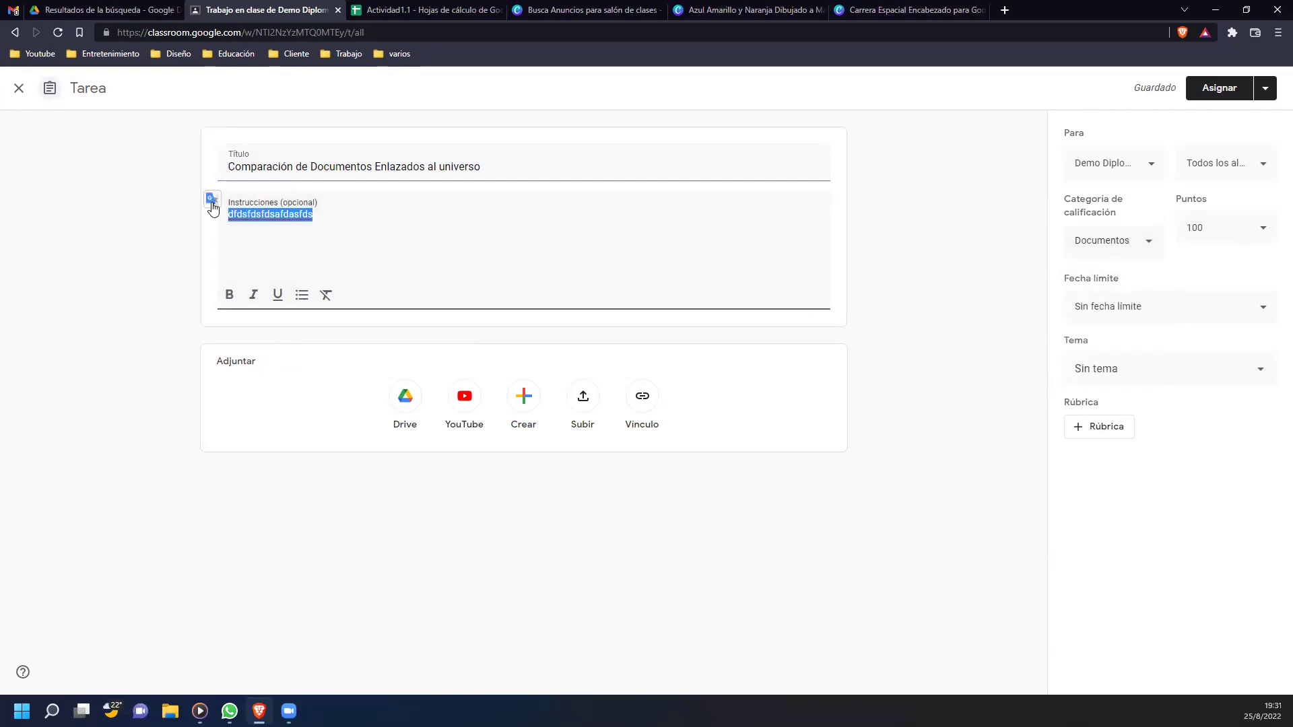
{"action": "type", "text": "Adjunte su trabajo"}
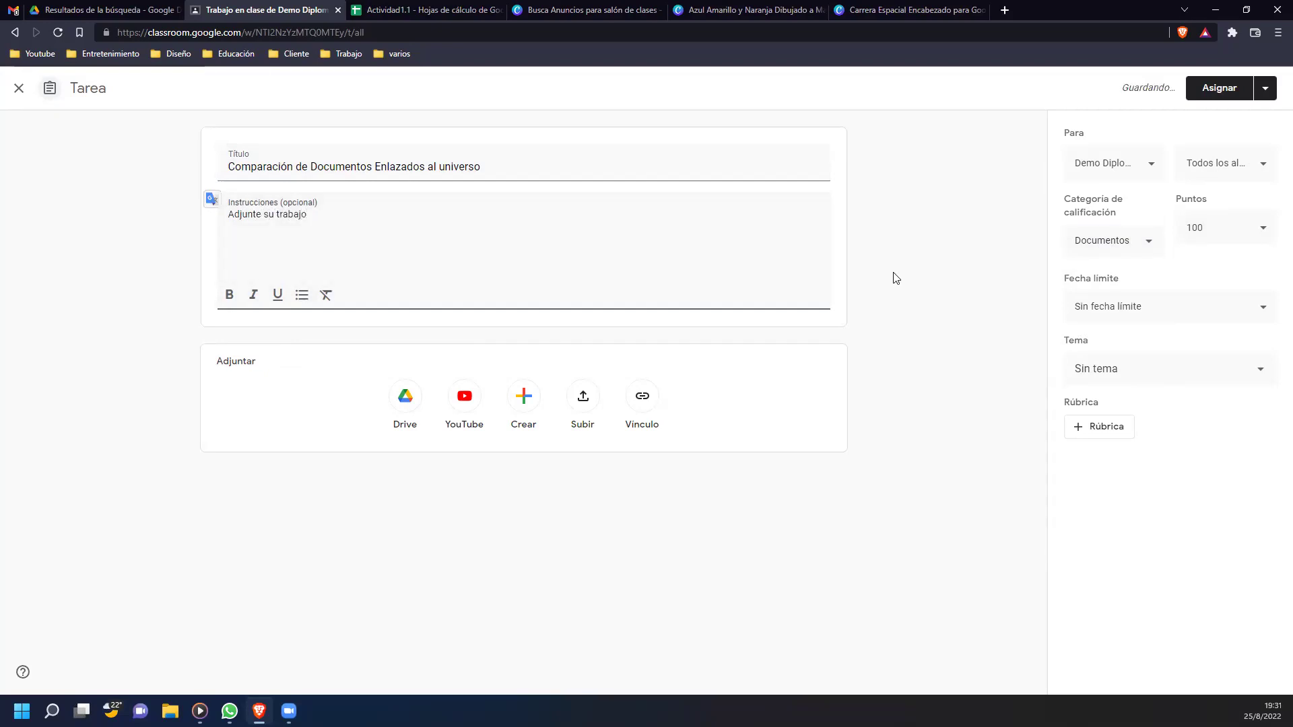
{"action": "left_click", "coordinate": [930, 258]}
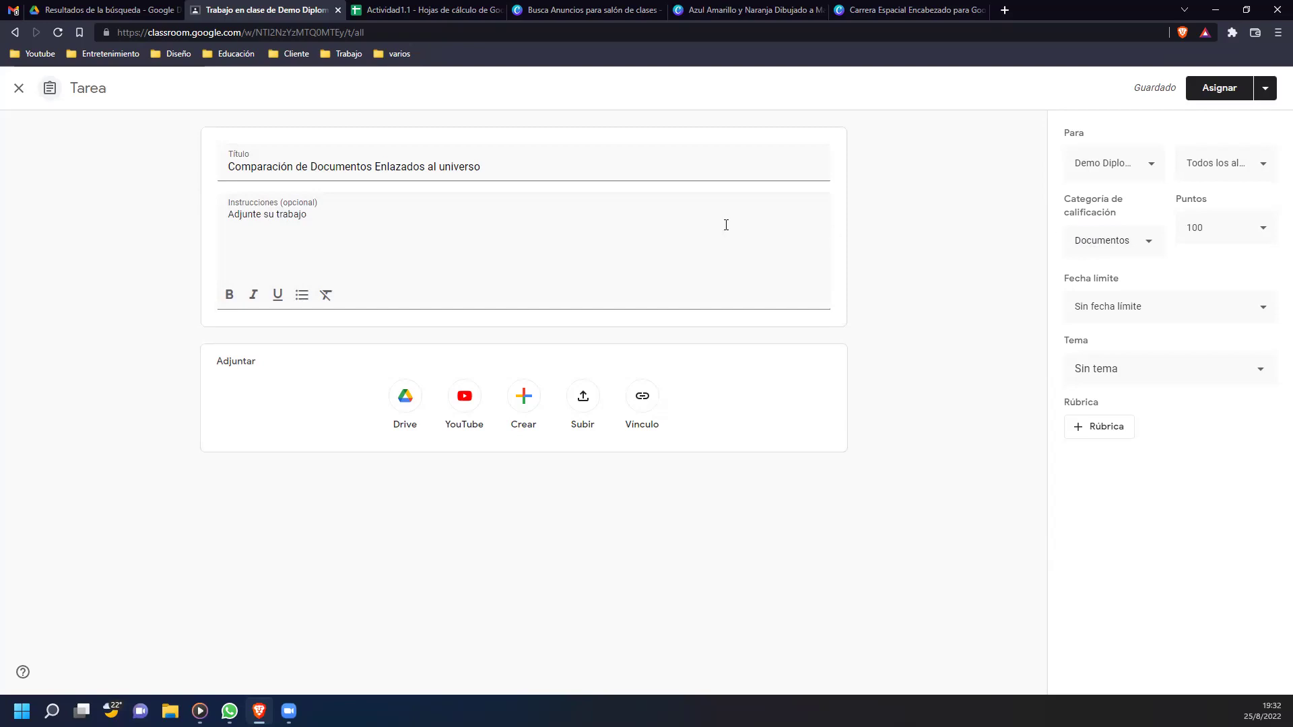
{"action": "left_click", "coordinate": [1204, 229]}
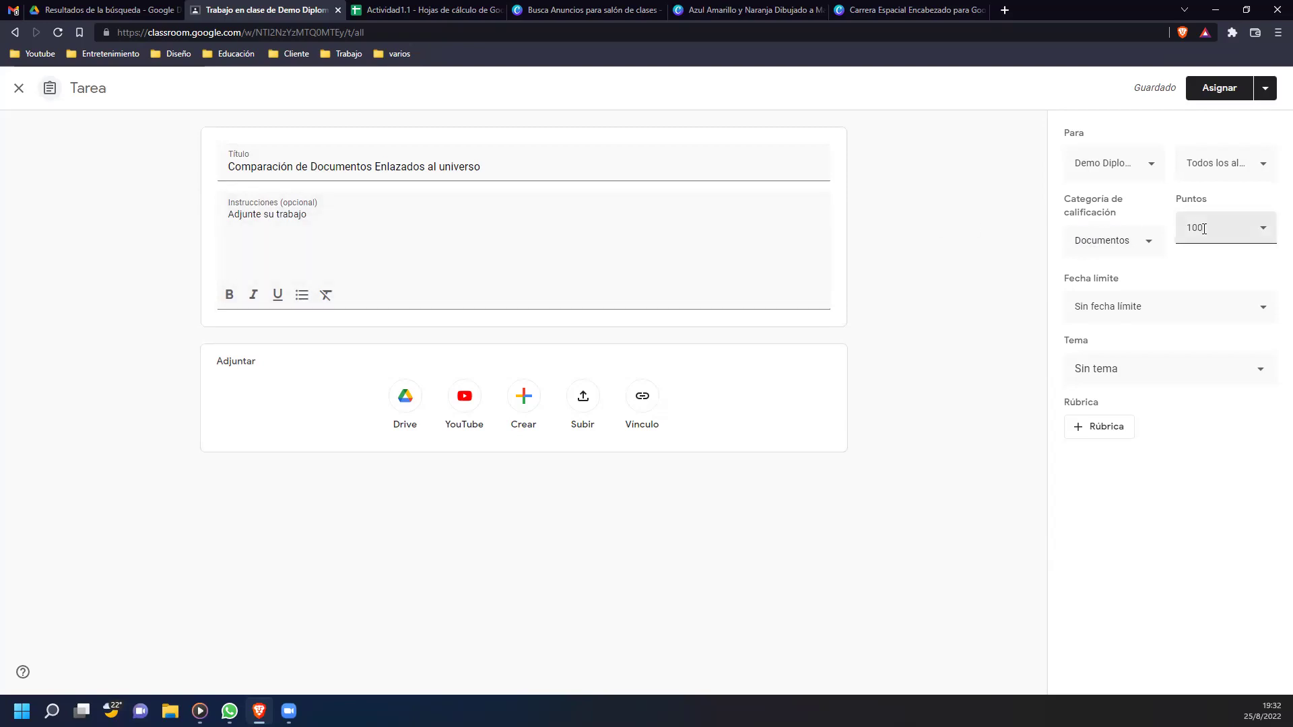
{"action": "left_click", "coordinate": [1148, 212]}
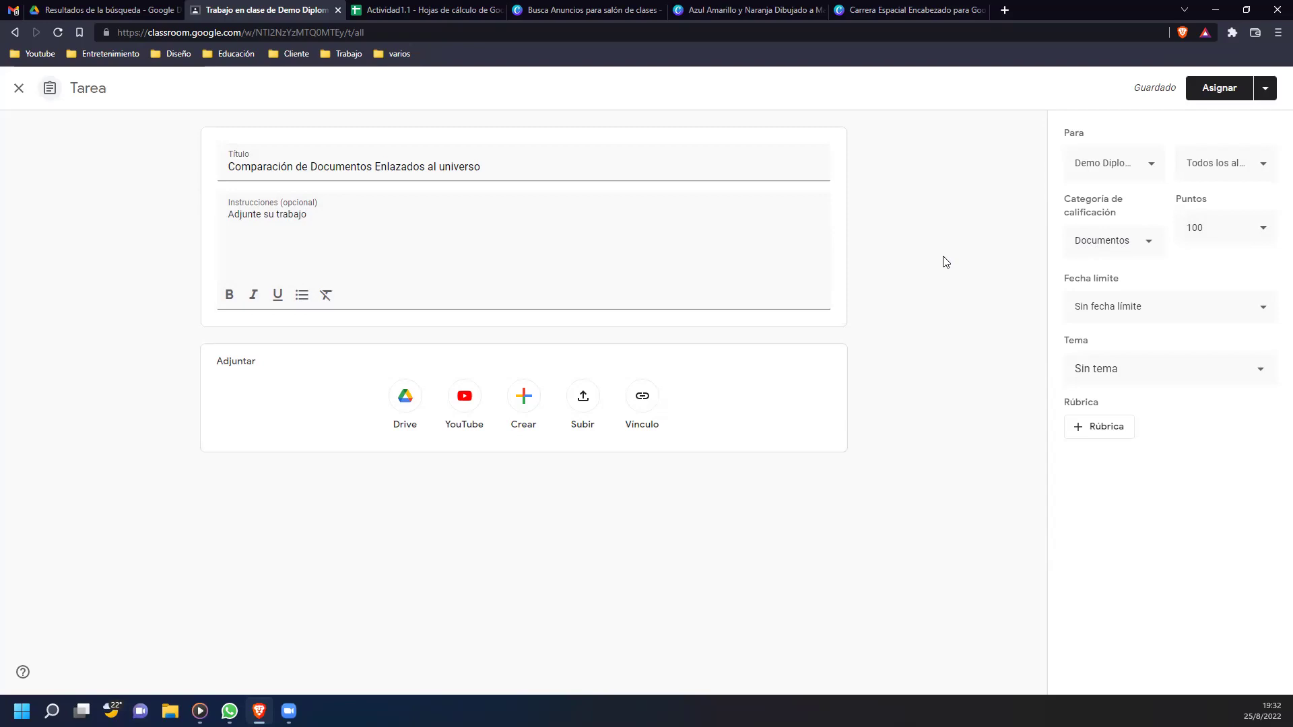
{"action": "left_click", "coordinate": [1116, 251]}
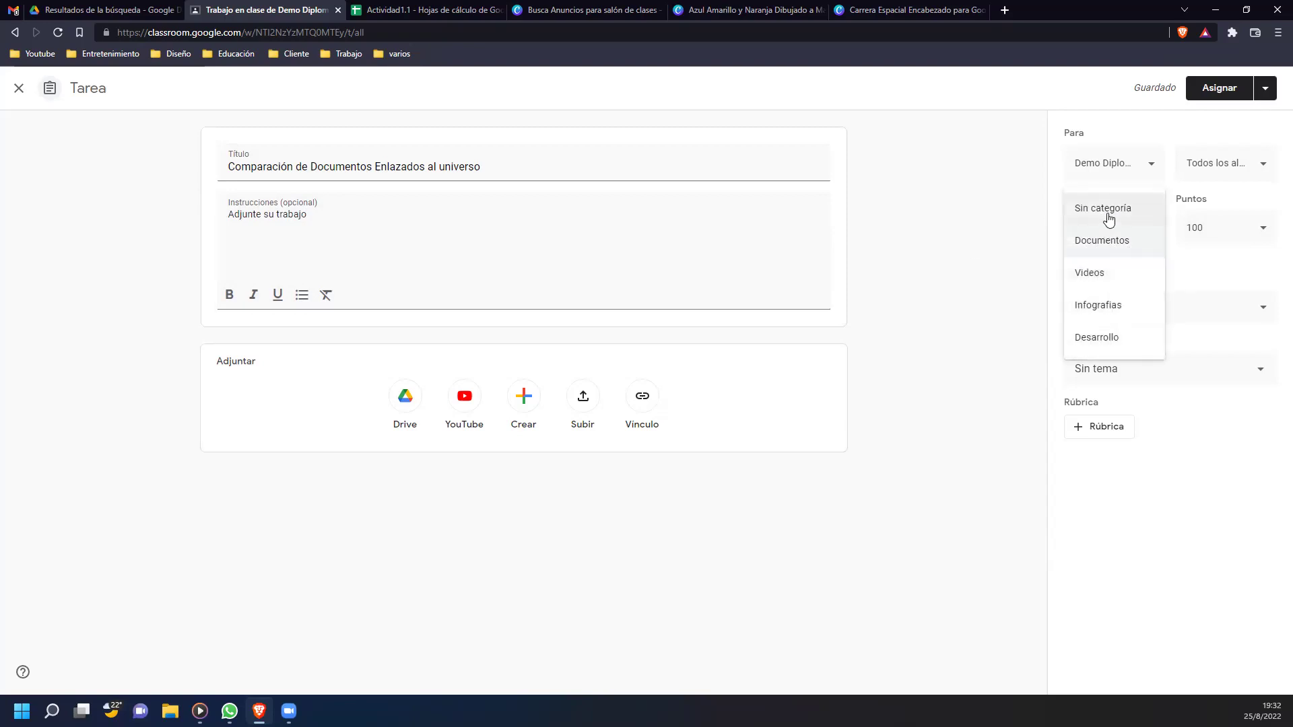
{"action": "left_click", "coordinate": [1014, 277]}
- Set the assignment due date to 27 August 2022 at 20:00
{"action": "left_click", "coordinate": [1189, 308]}
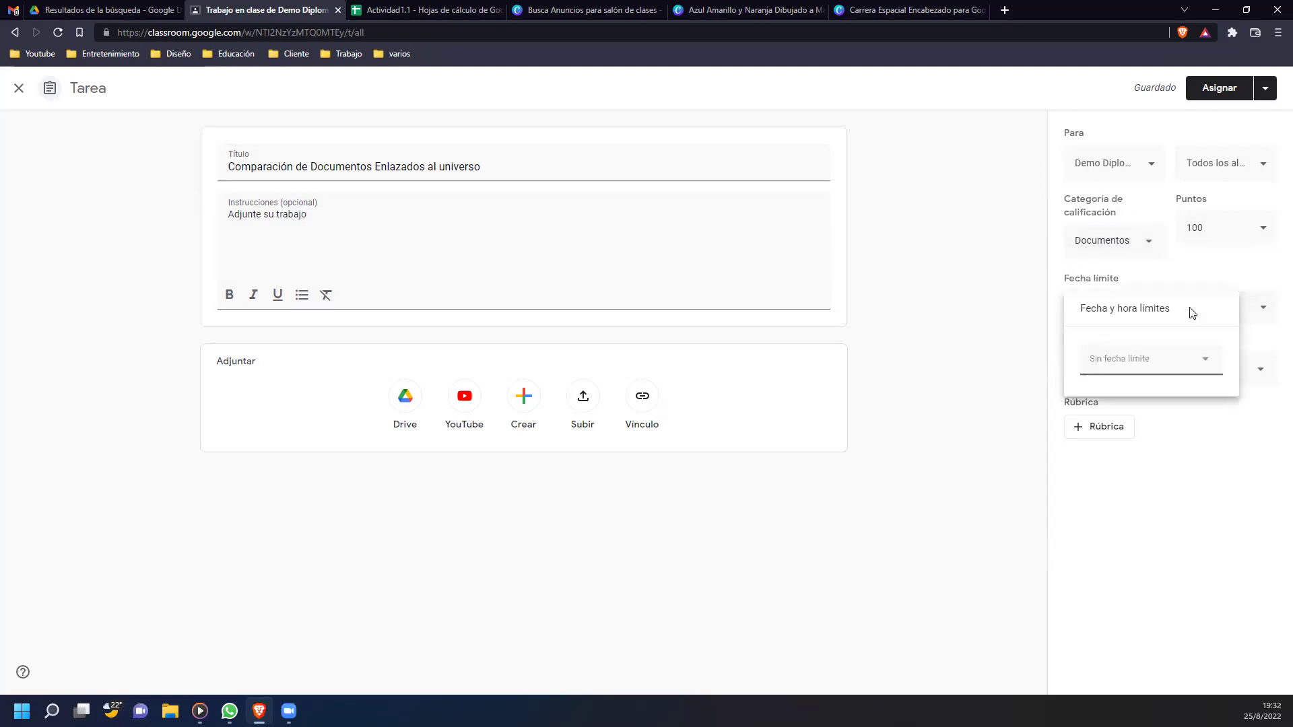
{"action": "left_click", "coordinate": [1197, 350]}
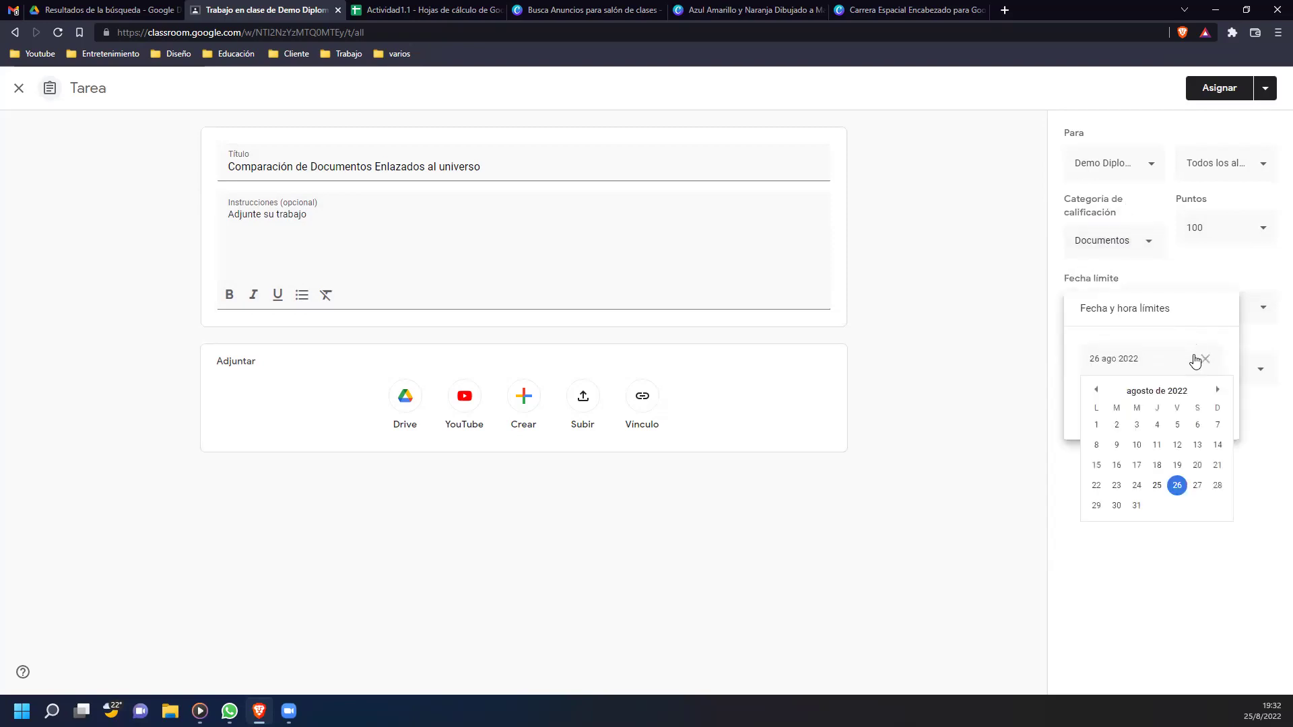
{"action": "left_click", "coordinate": [1198, 486]}
{"action": "left_click", "coordinate": [1154, 400]}
{"action": "left_click", "coordinate": [1129, 402]}
{"action": "left_click_drag", "start_coordinate": [1128, 402], "coordinate": [1066, 400]}
{"action": "type", "text": "20"}
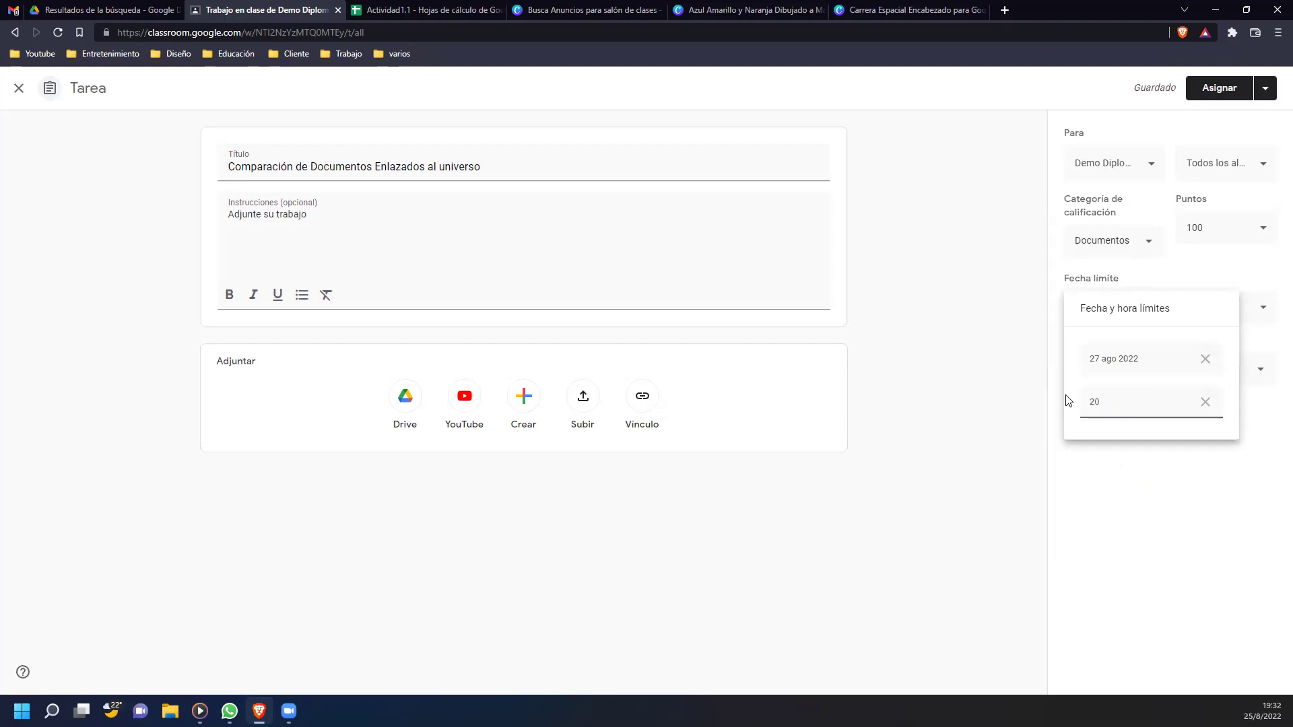
{"action": "type", "text": ":00"}
{"action": "left_click", "coordinate": [1014, 421]}
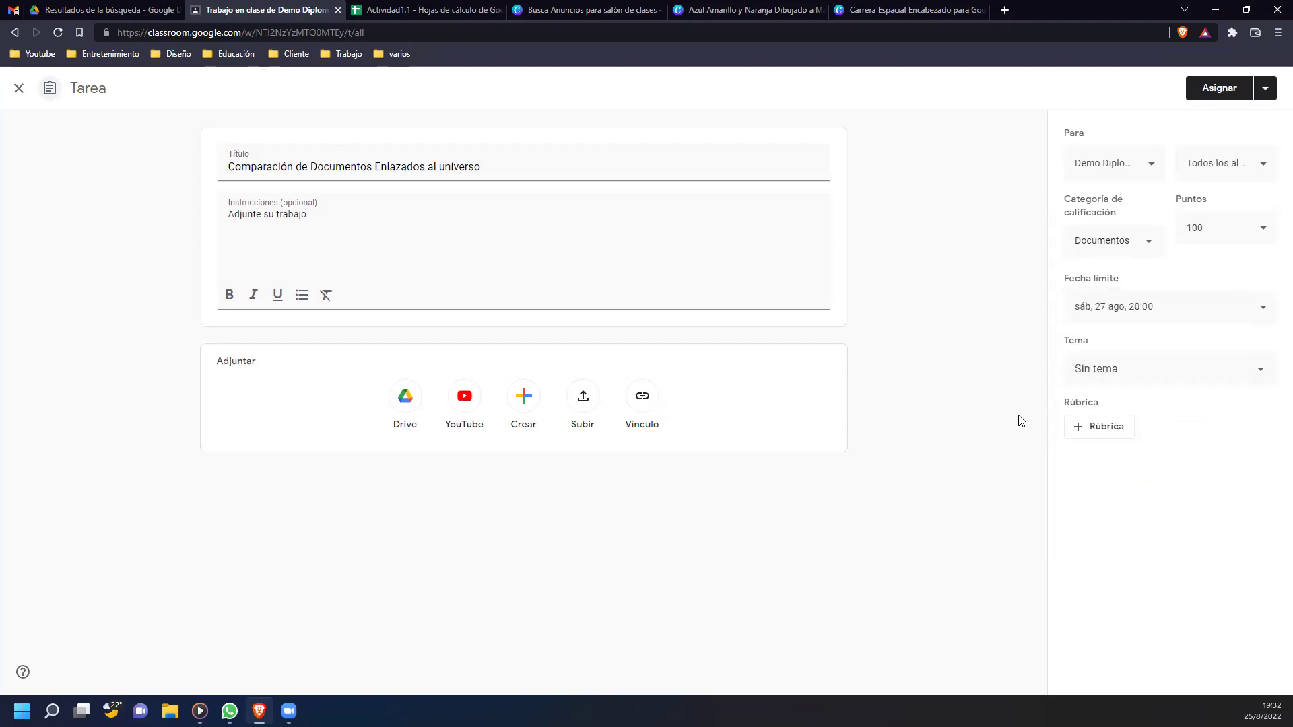
- Create the topic 'Trabajos' and assign it to the assignment
{"action": "left_click", "coordinate": [1185, 377]}
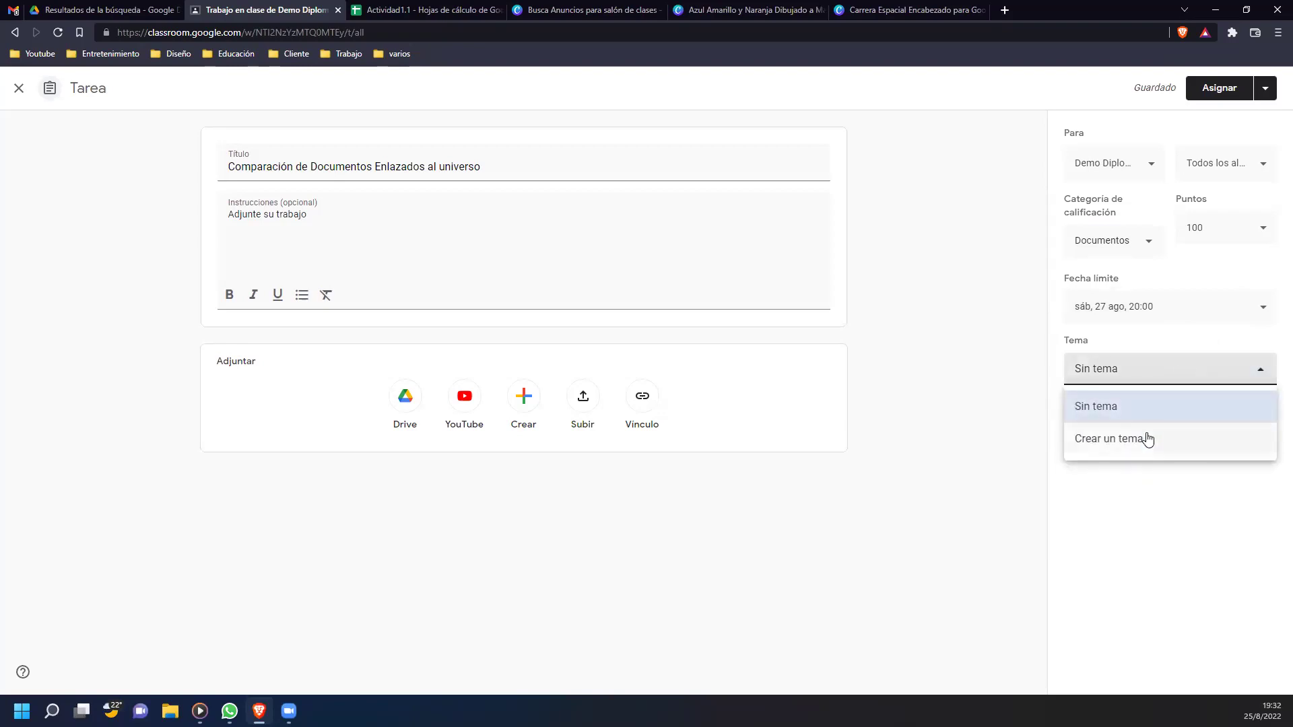
{"action": "left_click", "coordinate": [1147, 440]}
{"action": "type", "text": "Trabajos"}
{"action": "left_click", "coordinate": [1198, 429]}
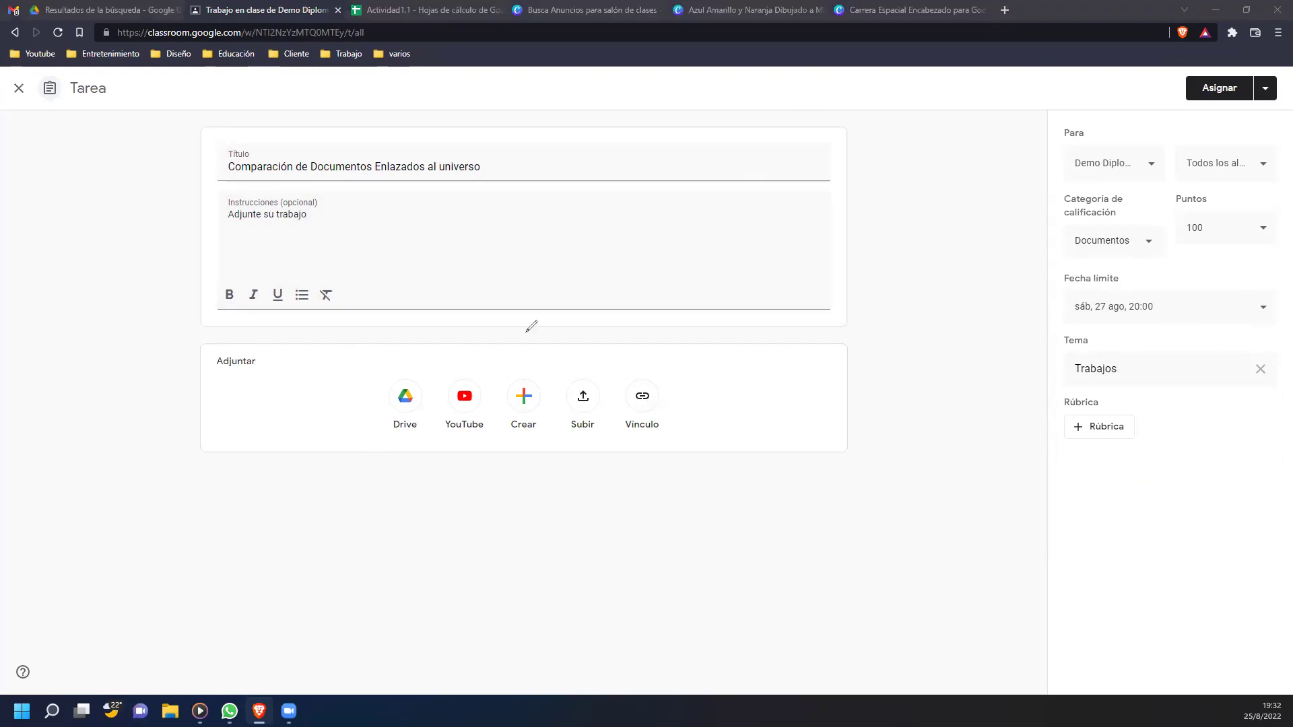
{"action": "left_click_drag", "start_coordinate": [526, 332], "coordinate": [458, 342]}
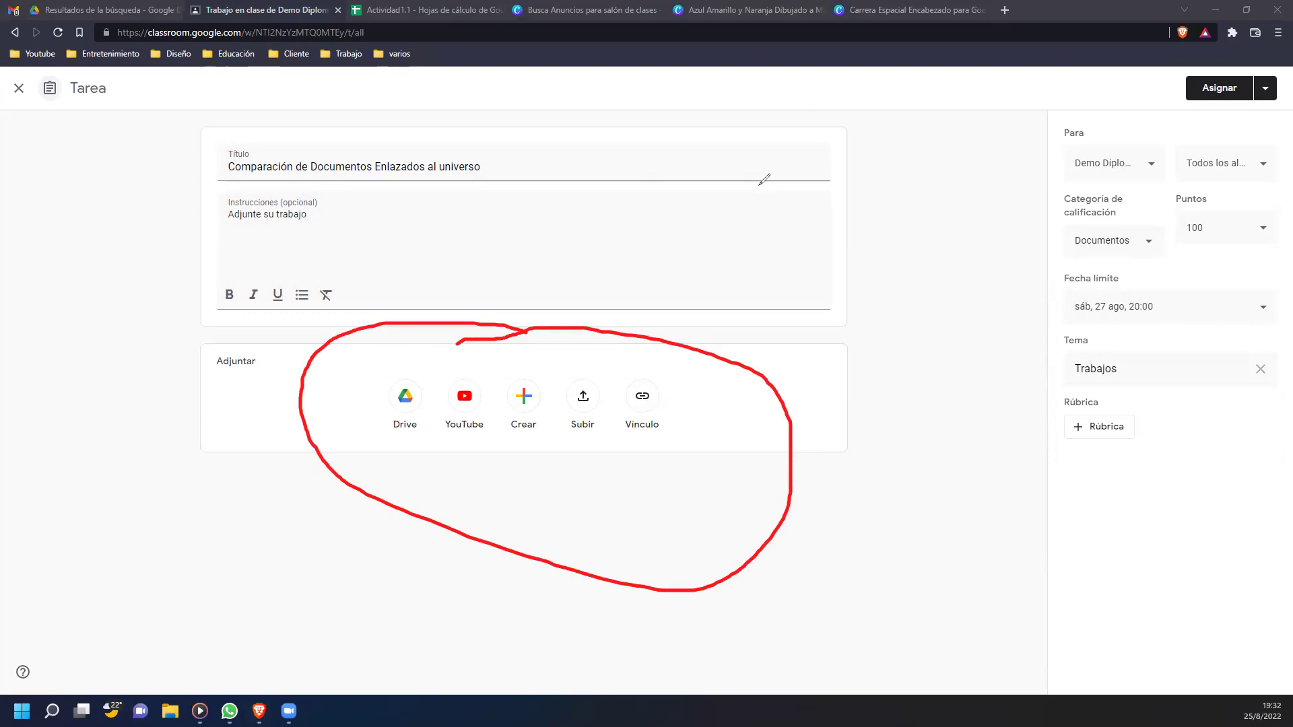
- Attach the yellow-and-orange drawn image from Google Drive, leaving students view-only access
{"action": "left_click", "coordinate": [410, 393]}
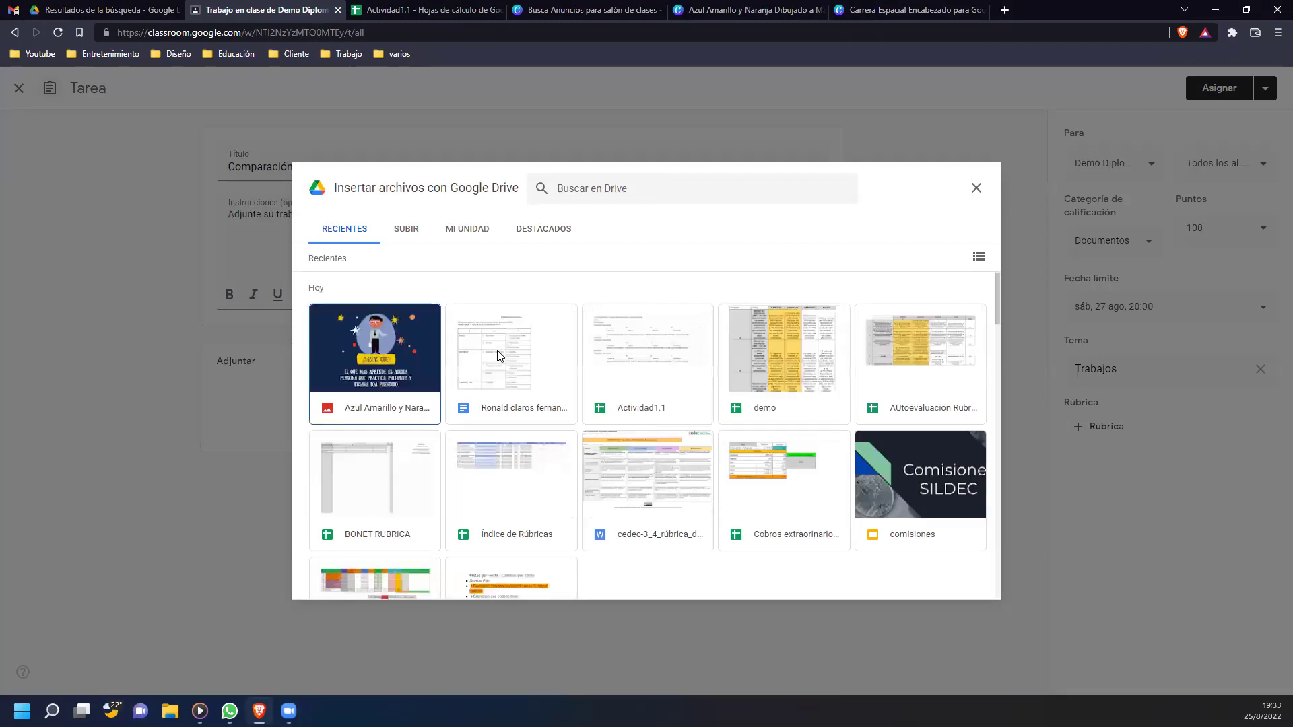
{"action": "left_click", "coordinate": [388, 349]}
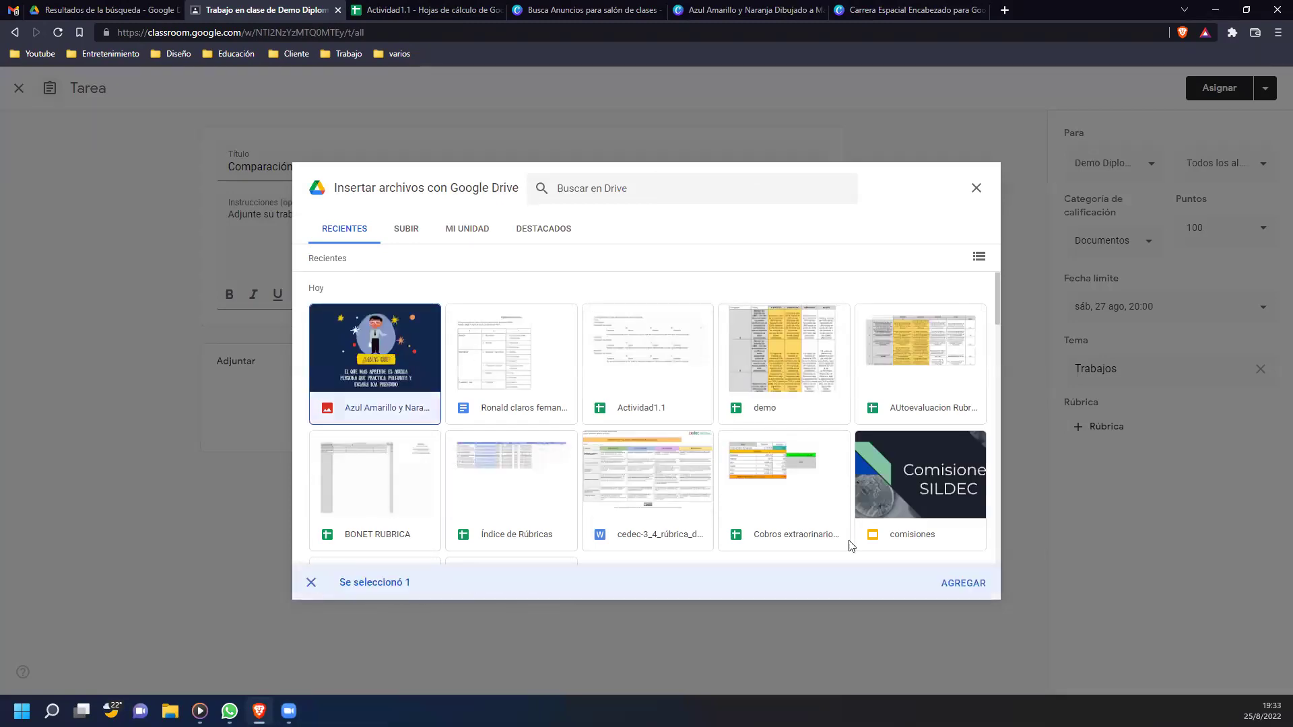
{"action": "left_click", "coordinate": [963, 584]}
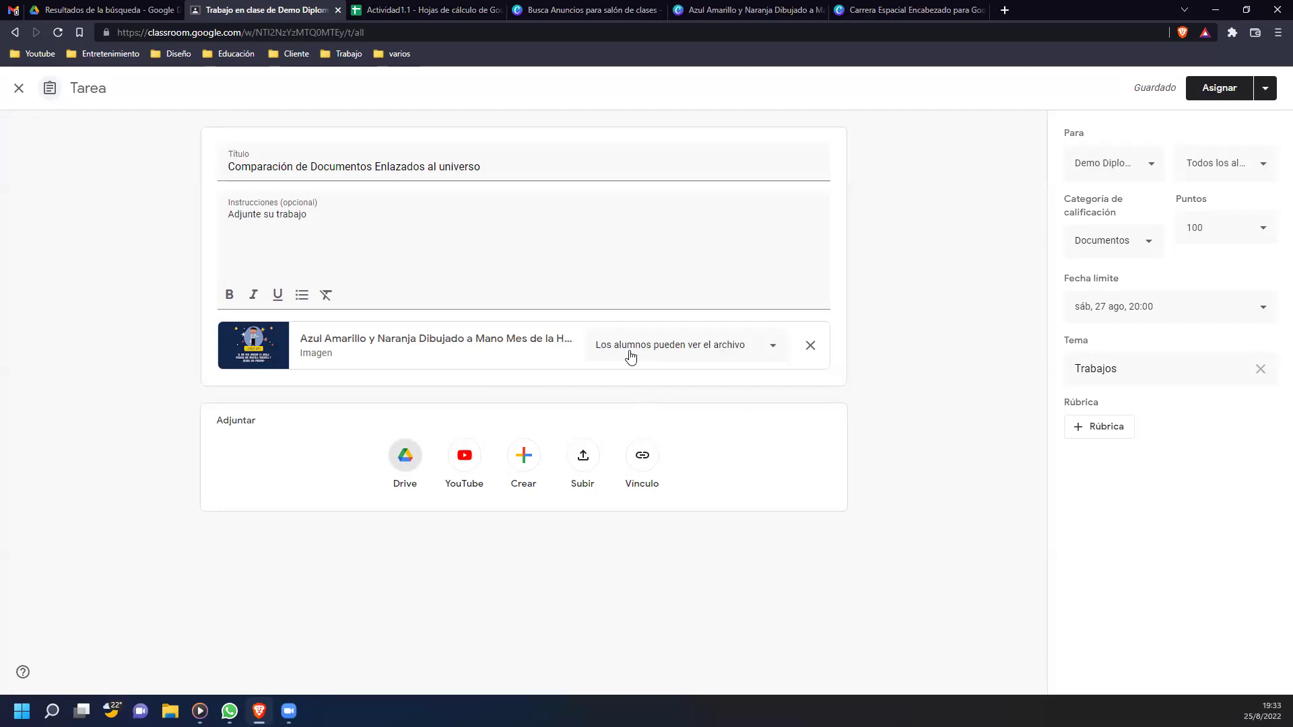
{"action": "left_click", "coordinate": [779, 350]}
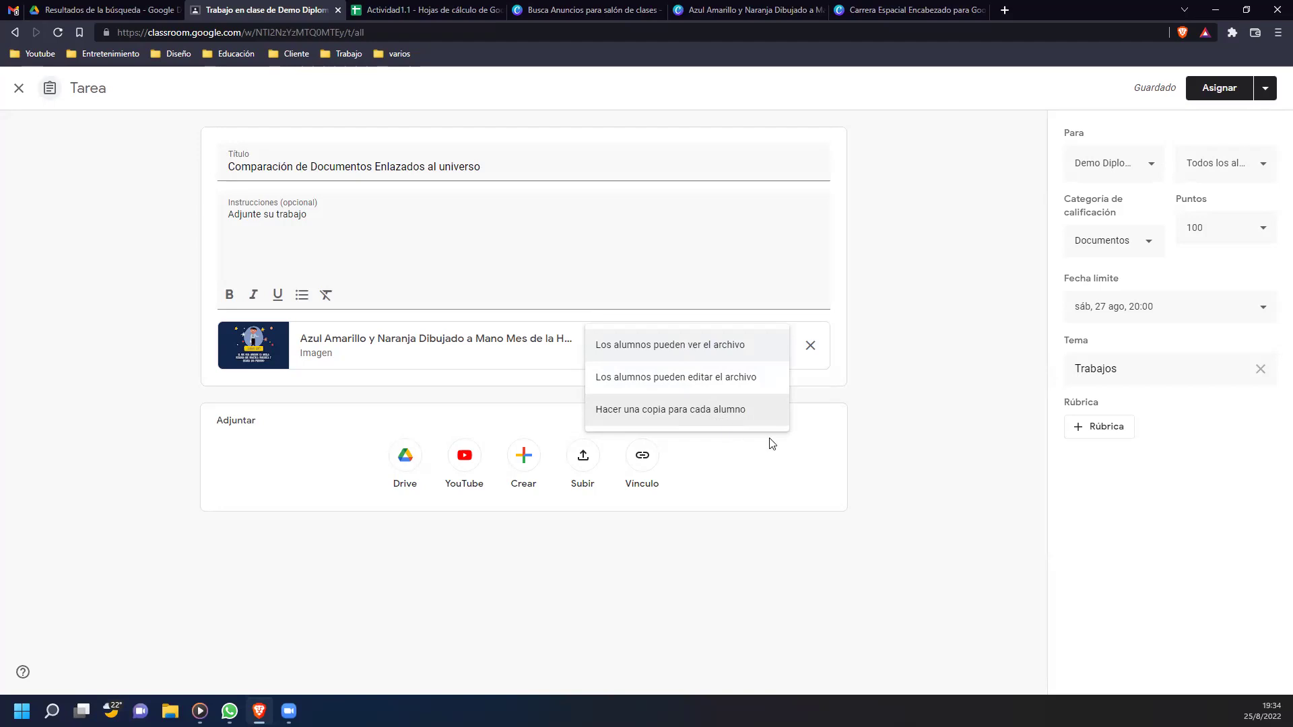
{"action": "left_click", "coordinate": [761, 457]}
- Attach the under-5-minute YouTube video '¿Qué es la Ciencia?' found by searching 'ciencia'
{"action": "left_click", "coordinate": [455, 464]}
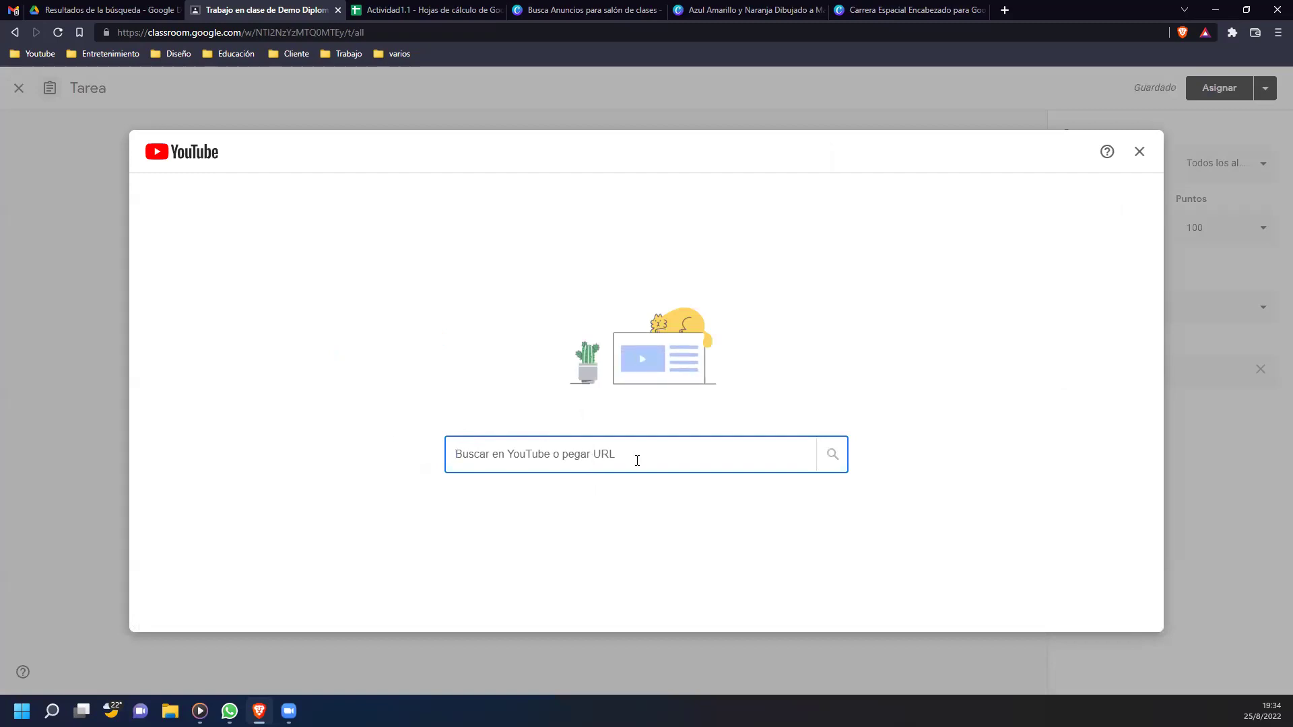
{"action": "type", "text": "ciencia"}
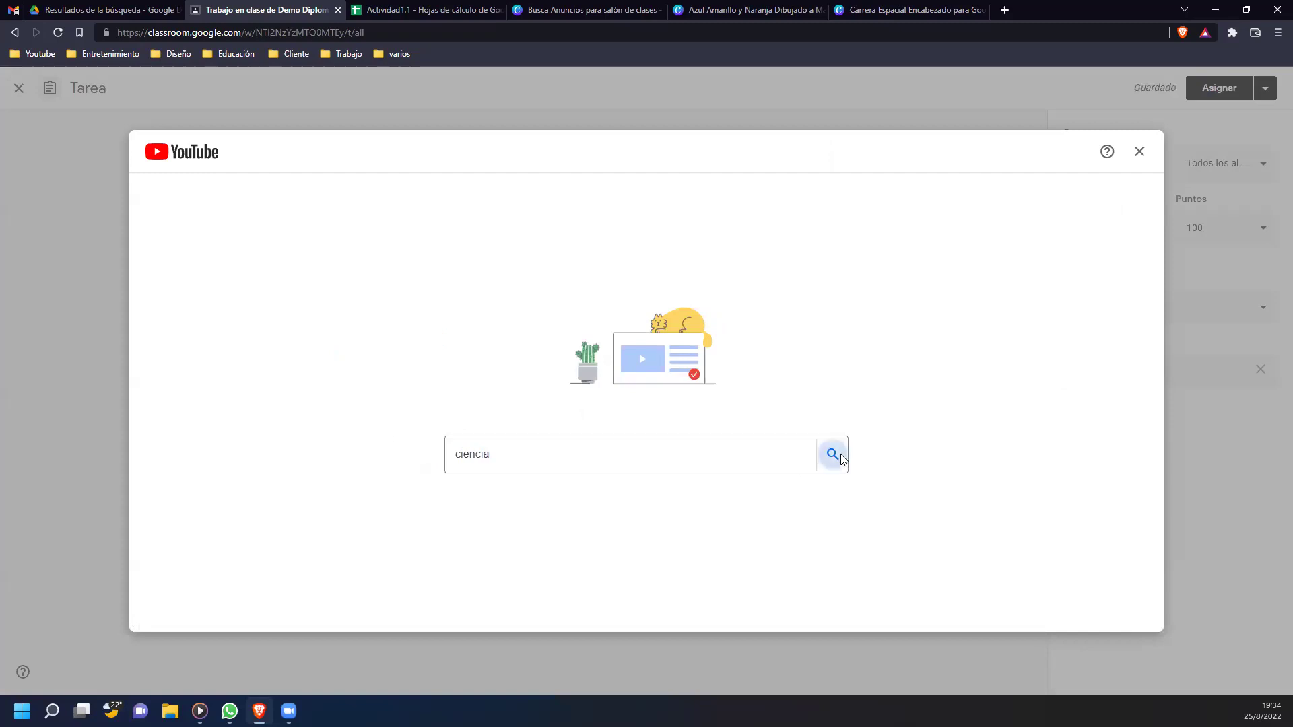
{"action": "left_click", "coordinate": [835, 454]}
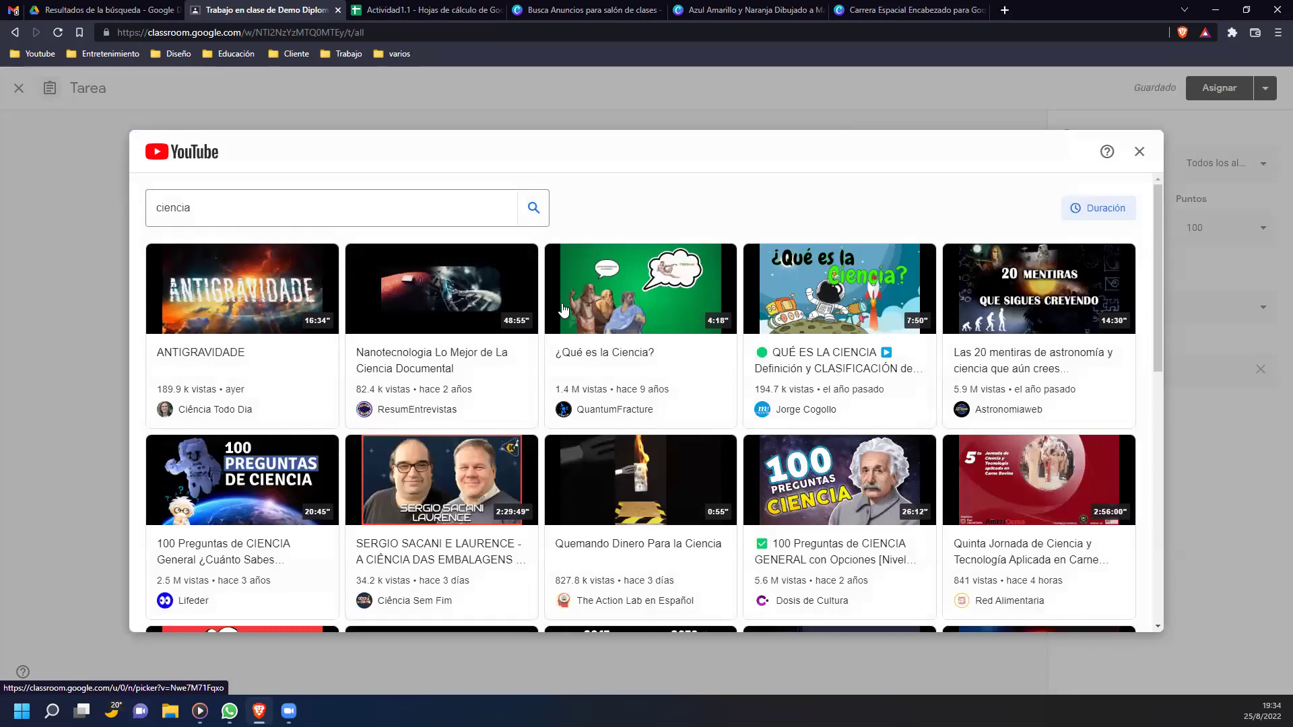
{"action": "left_click", "coordinate": [1077, 210]}
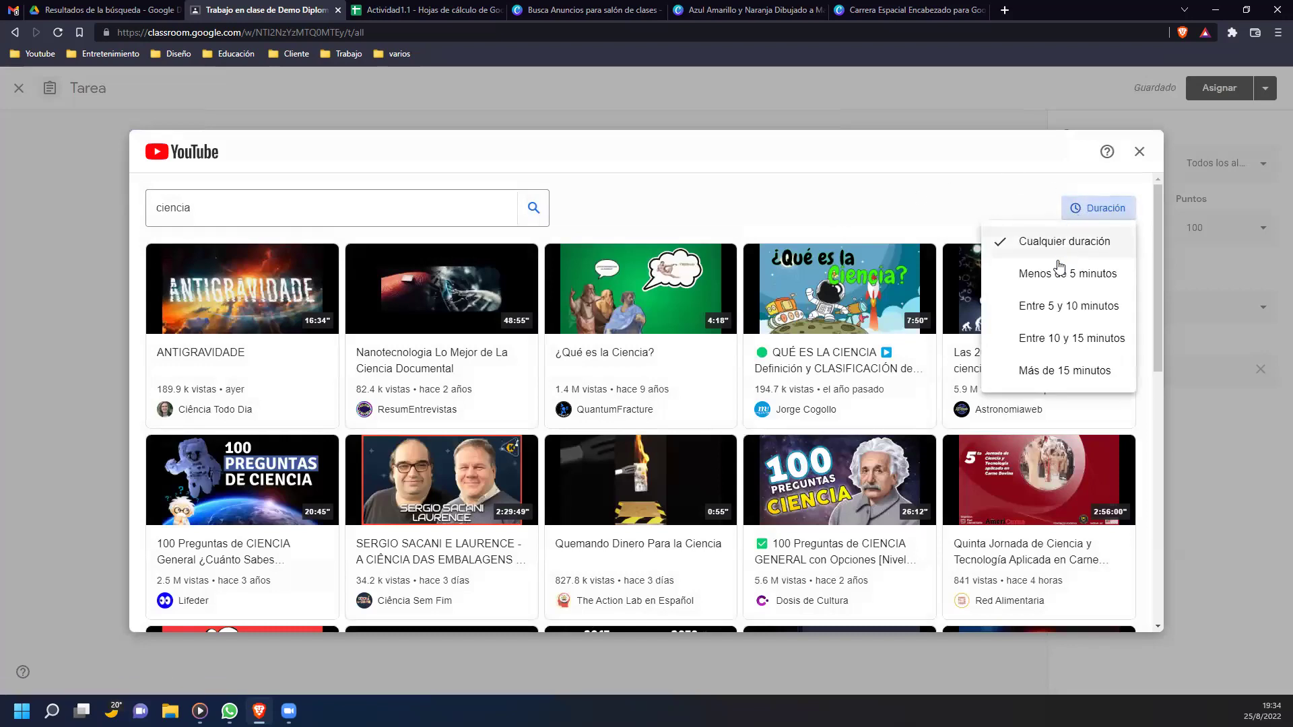
{"action": "left_click", "coordinate": [1040, 275]}
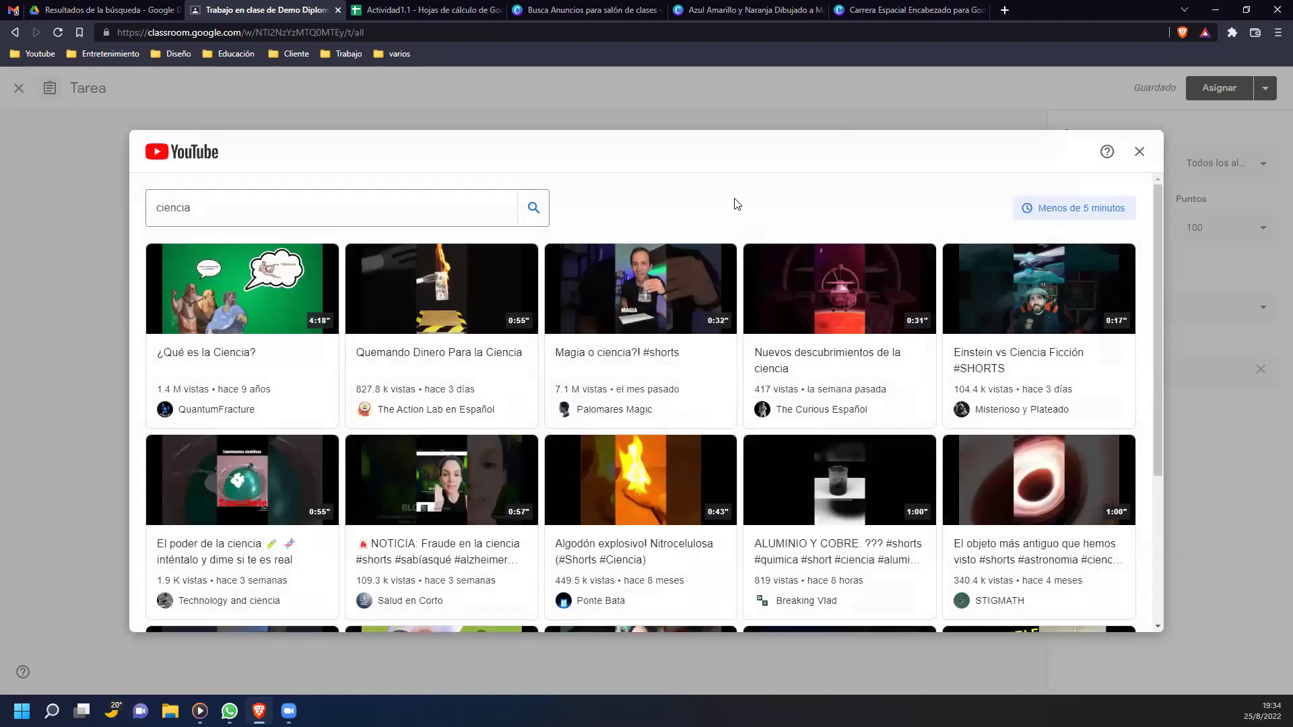
{"action": "left_click", "coordinate": [235, 283]}
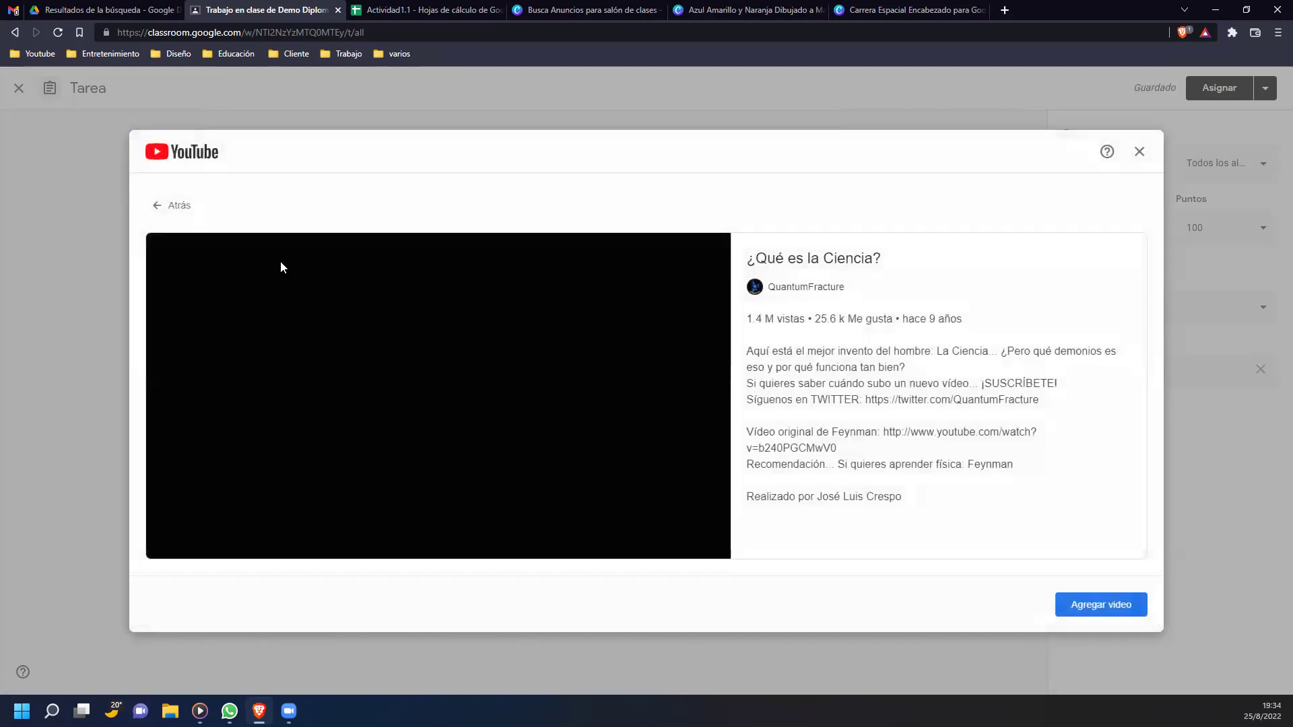
{"action": "left_click", "coordinate": [1107, 607]}
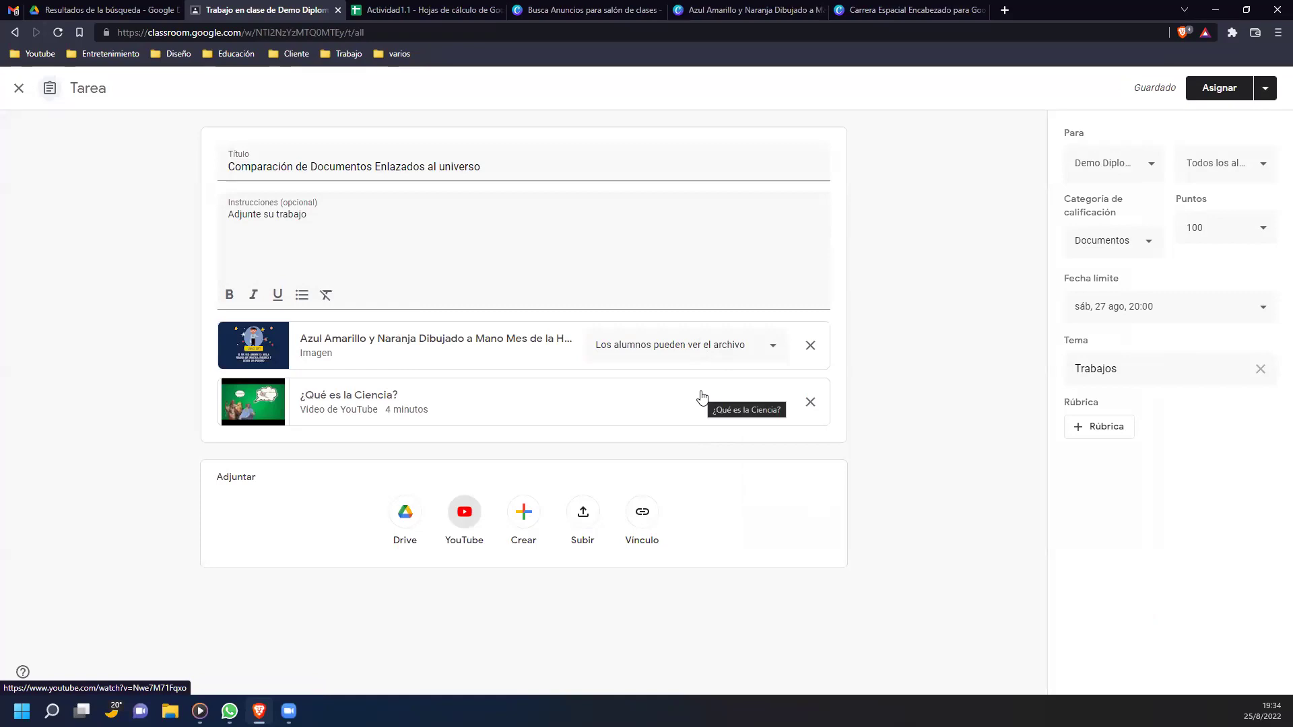
{"action": "left_click", "coordinate": [513, 513]}
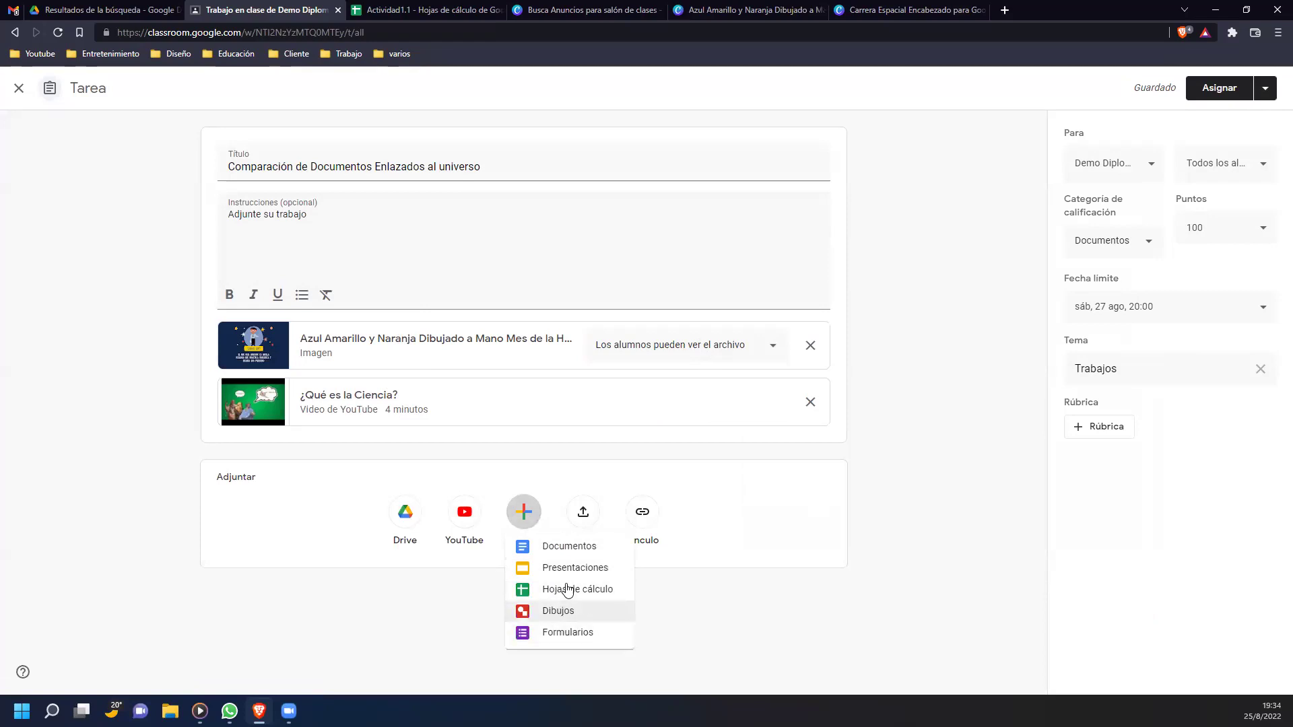
- Create an attached Google Doc containing the lines 'Hola:' and 'Coloque sus Aficiones'
{"action": "left_click", "coordinate": [581, 548]}
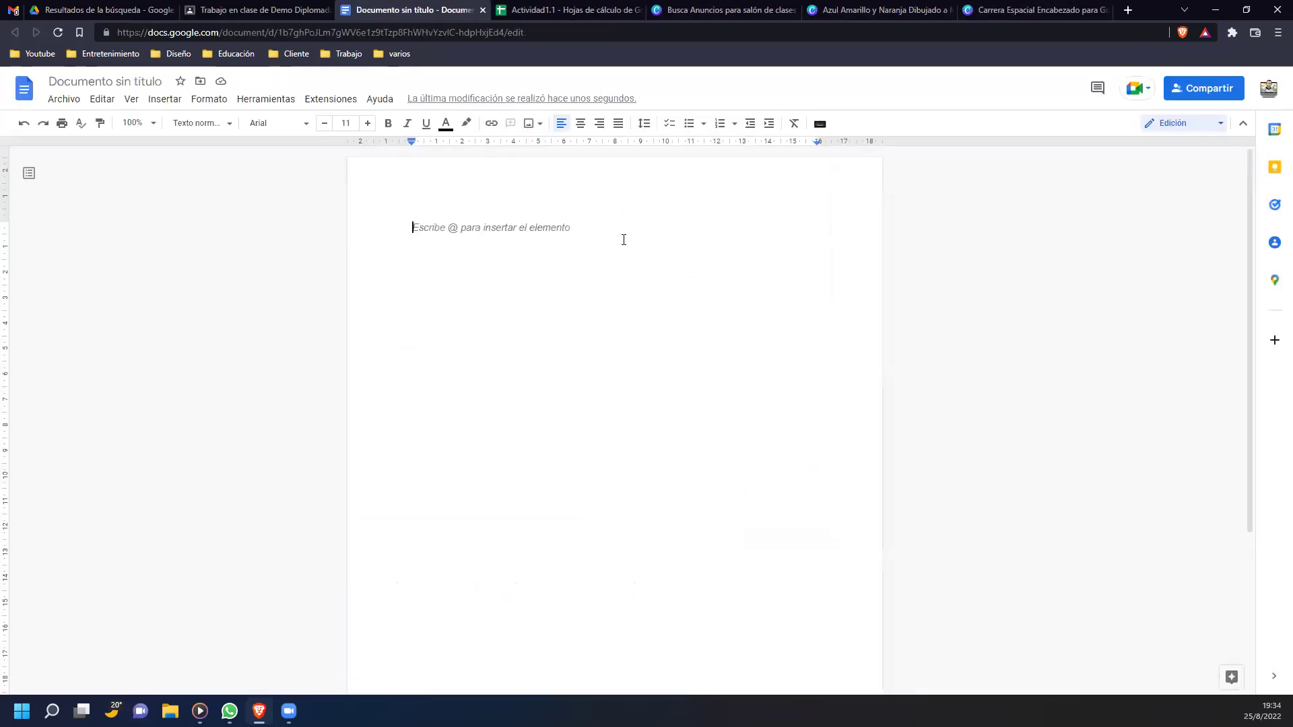
{"action": "type", "text": "Hola "}
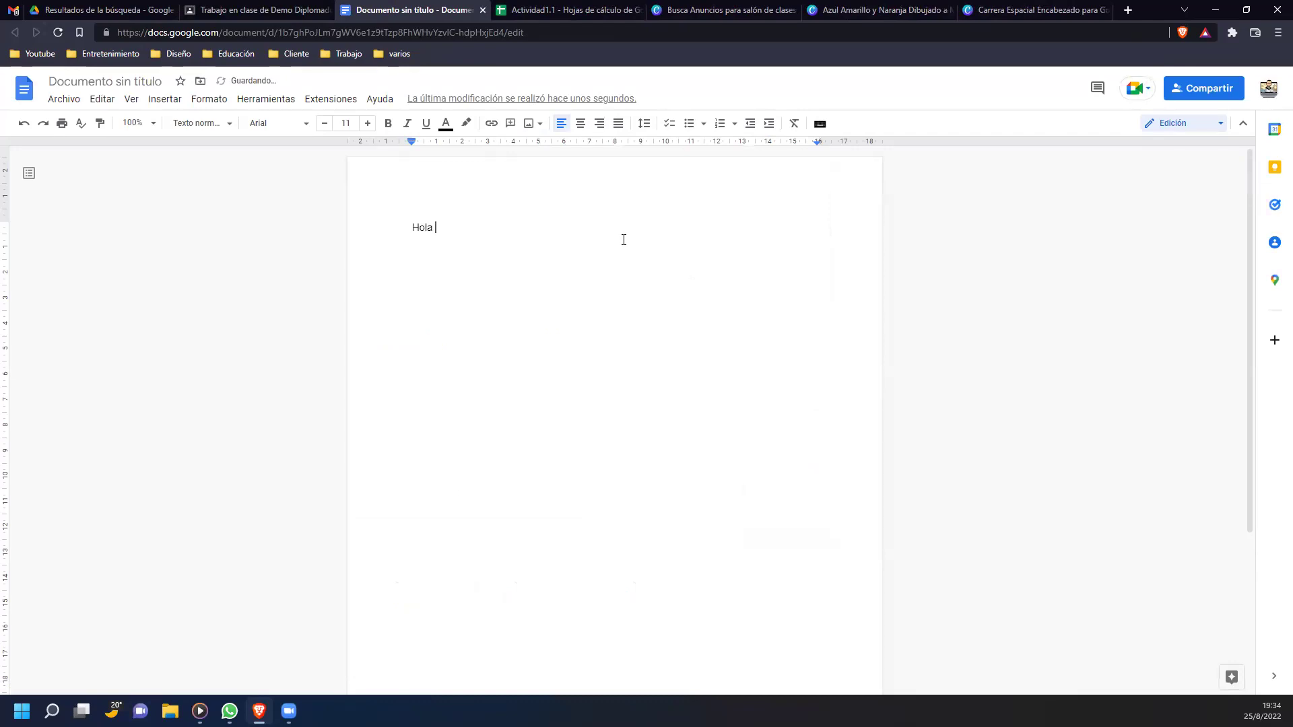
{"action": "type", "text": ":"}
{"action": "key", "text": "Return"}
{"action": "type", "text": "Colocque"}
{"action": "key", "text": "BackSpace"}
{"action": "key", "text": "BackSpace"}
{"action": "key", "text": "BackSpace"}
{"action": "type", "text": "que sus"}
{"action": "key", "text": "BackSpace"}
{"action": "key", "text": "BackSpace"}
{"action": "key", "text": "BackSpace"}
{"action": "type", "text": "Aficiones"}
{"action": "key", "text": "BackSpace"}
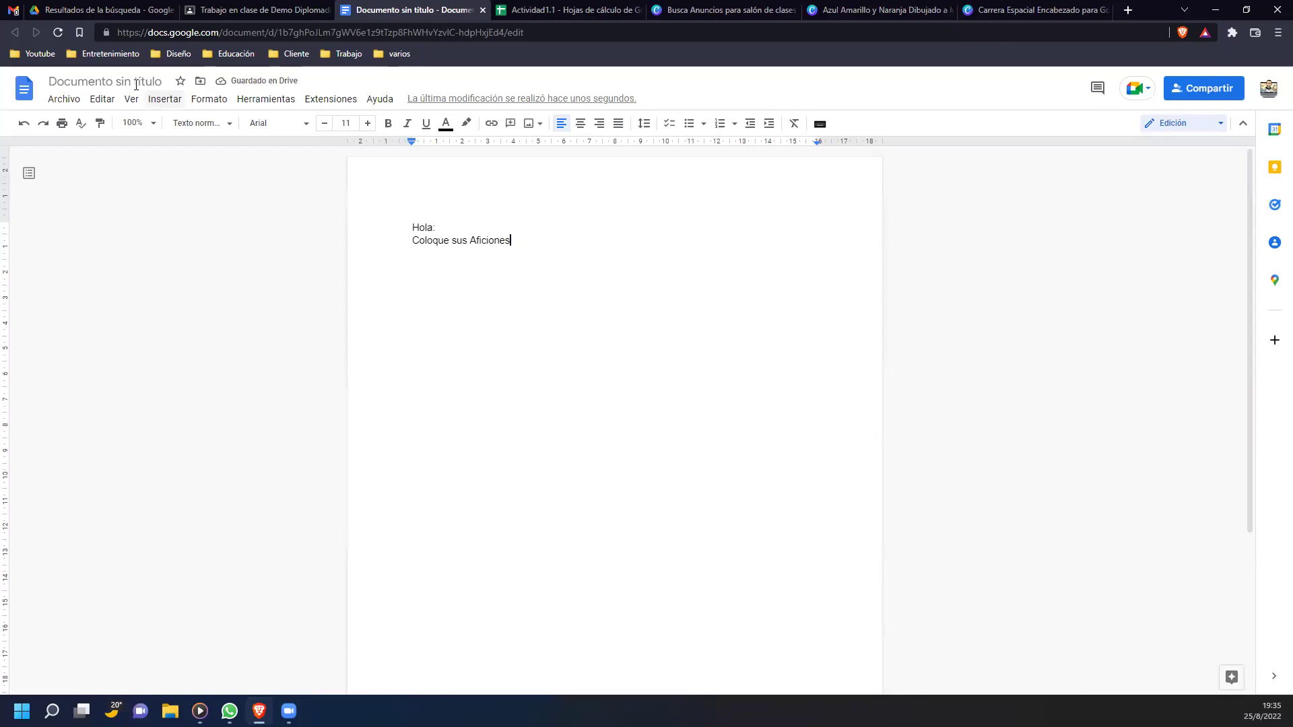
- Title the document 'Hola:' and close it
{"action": "left_click", "coordinate": [105, 80]}
{"action": "left_click", "coordinate": [680, 241]}
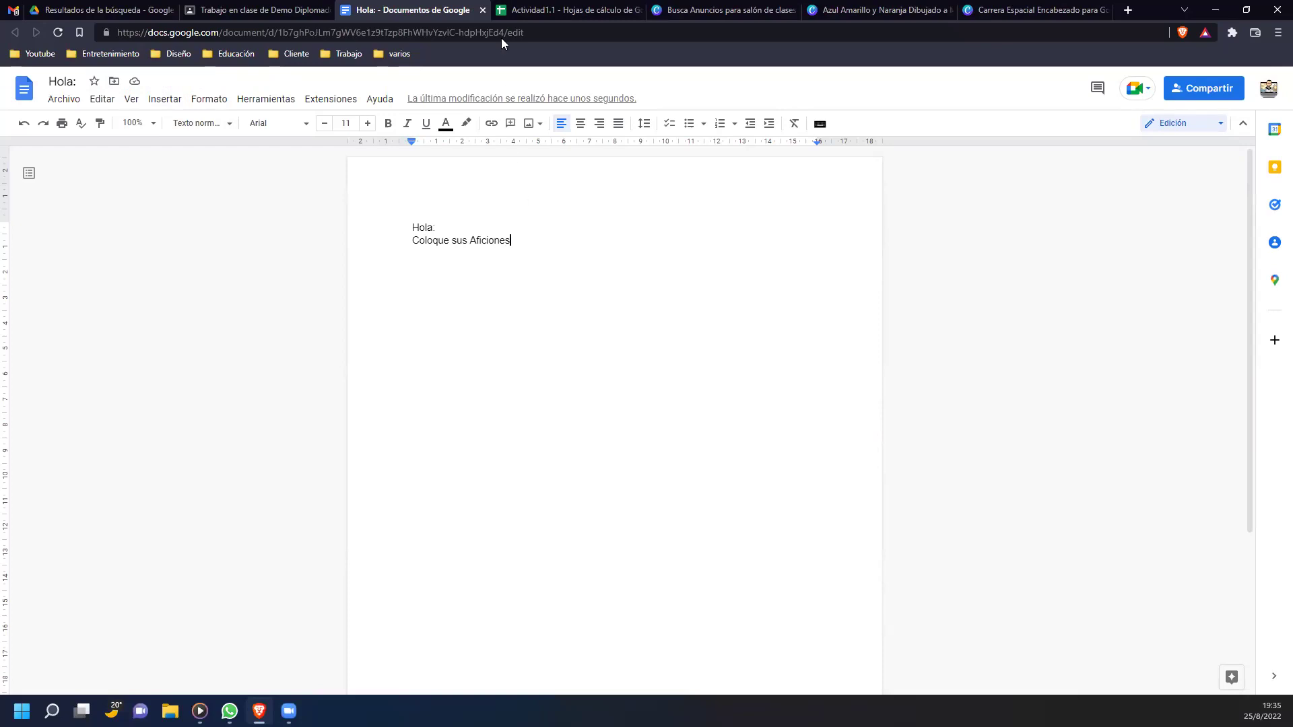
{"action": "left_click", "coordinate": [481, 10]}
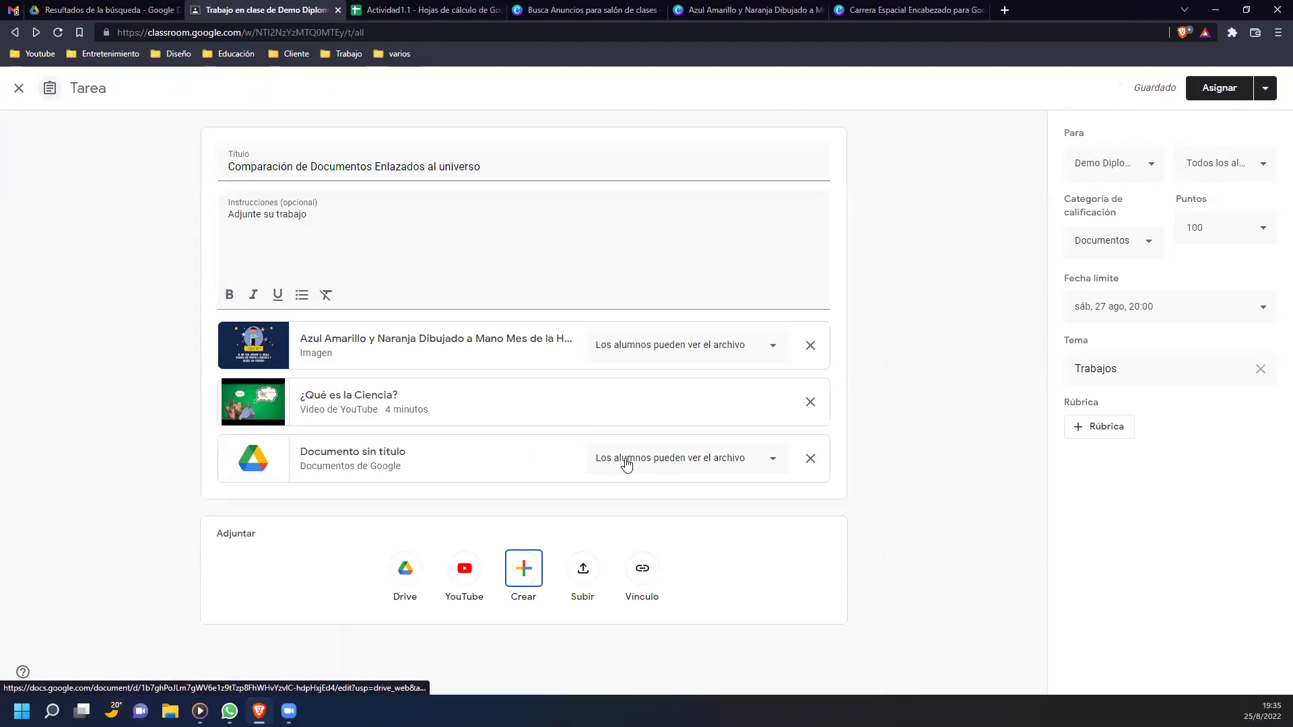
- Set 'Documento sin título' to 'Los alumnos pueden editar el archivo' and bring up the Drive picker
{"action": "left_click", "coordinate": [774, 459]}
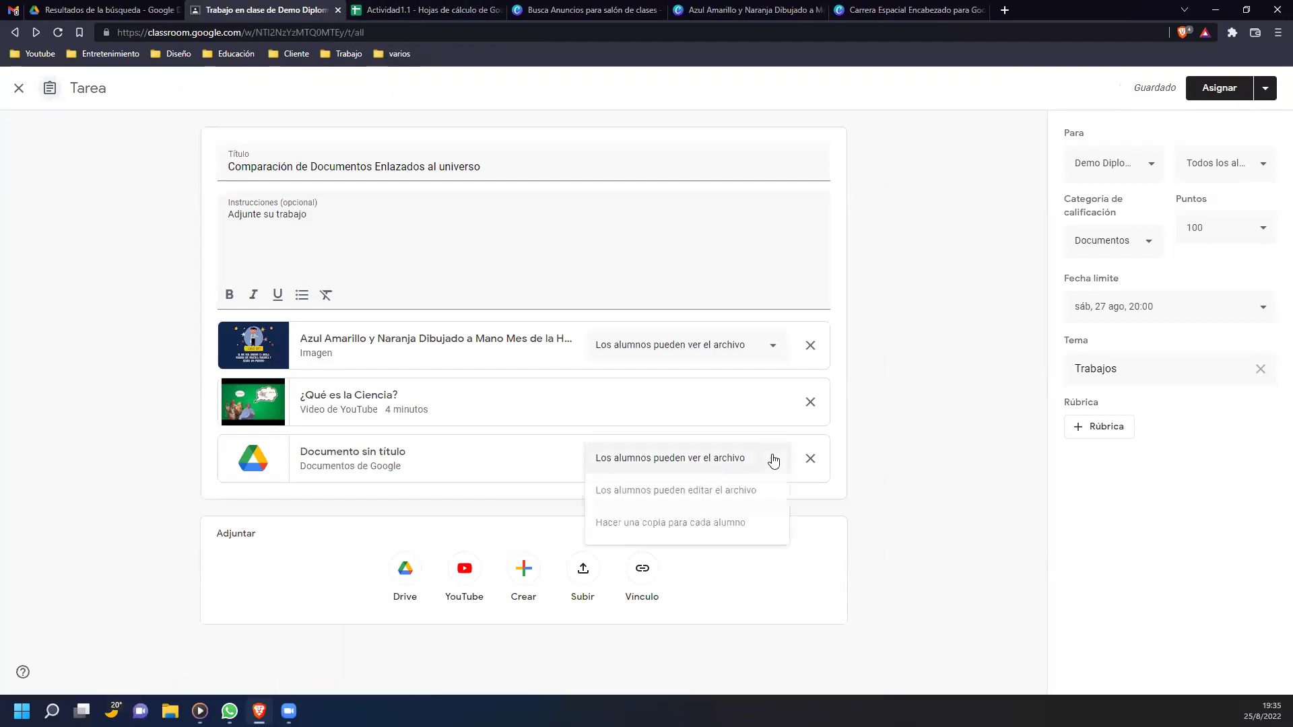
{"action": "left_click", "coordinate": [722, 491]}
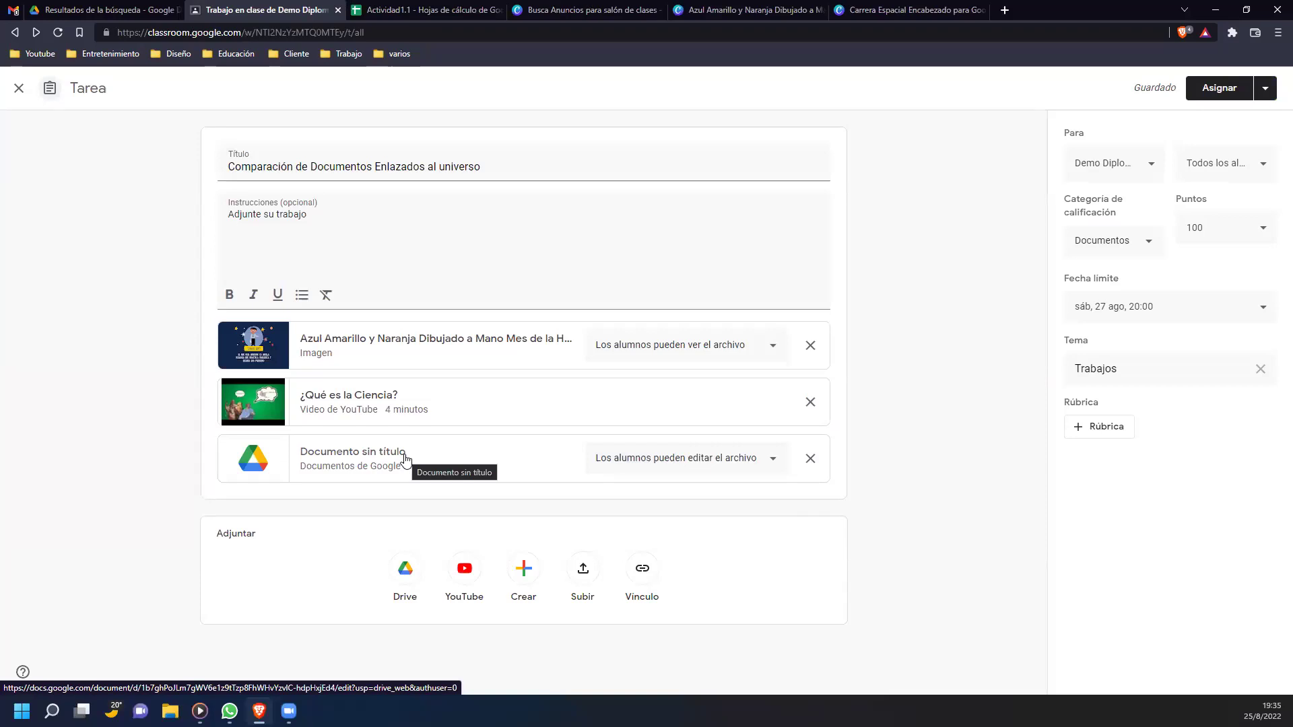
{"action": "left_click", "coordinate": [582, 571]}
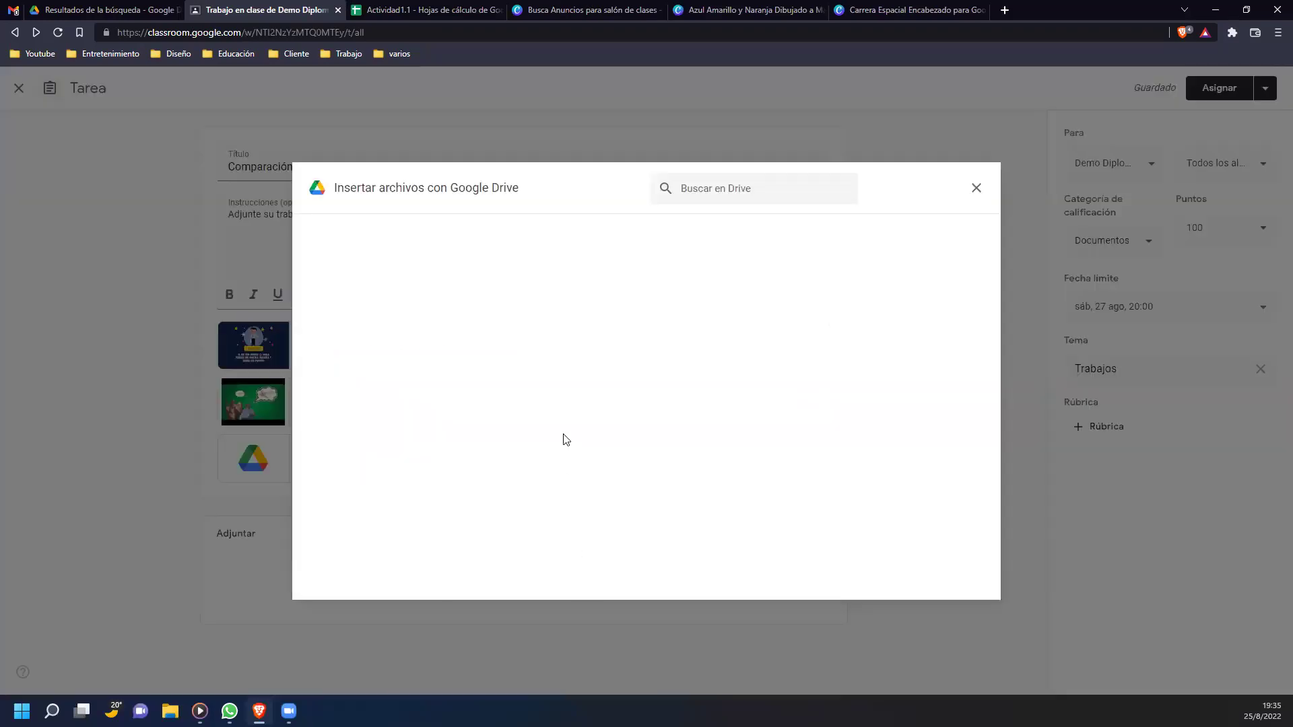
- Browse the Drive picker's Recientes, Subir, Mi unidad and Destacados tabs
{"action": "left_click", "coordinate": [355, 236]}
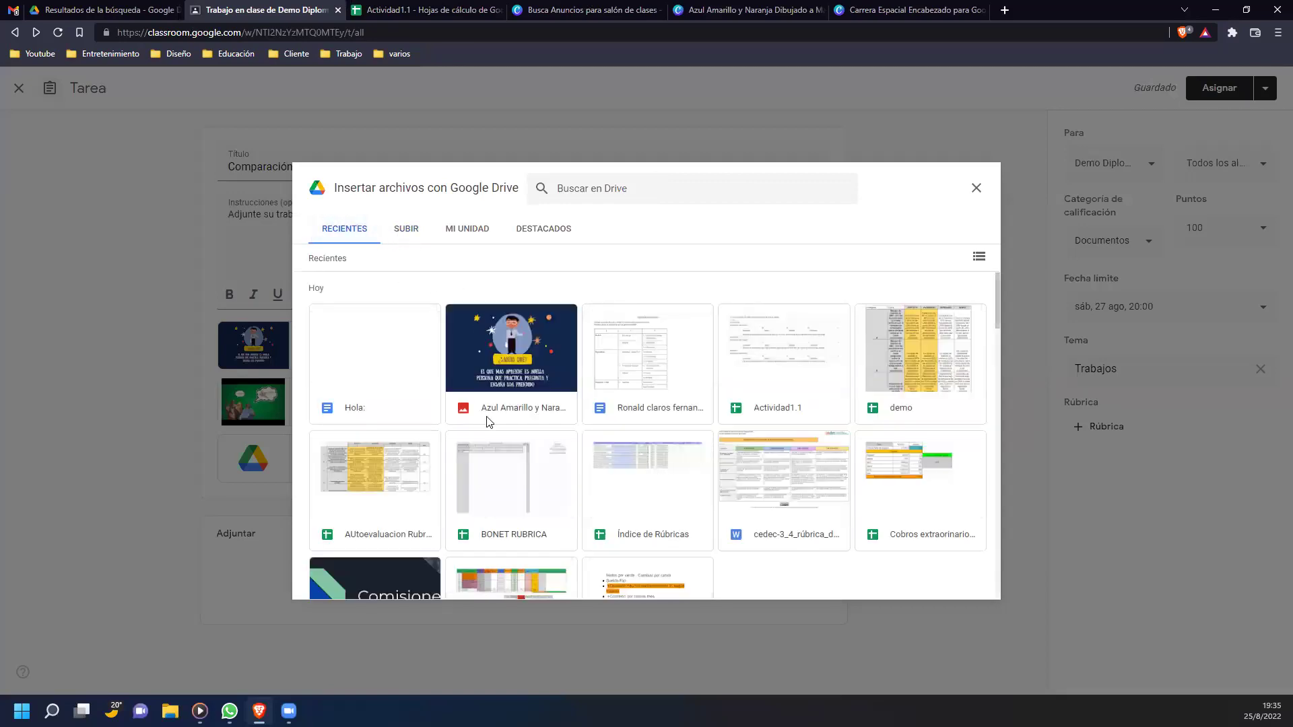
{"action": "scroll", "coordinate": [490, 423], "scroll_direction": "down", "scroll_amount": 4}
{"action": "left_click", "coordinate": [408, 231]}
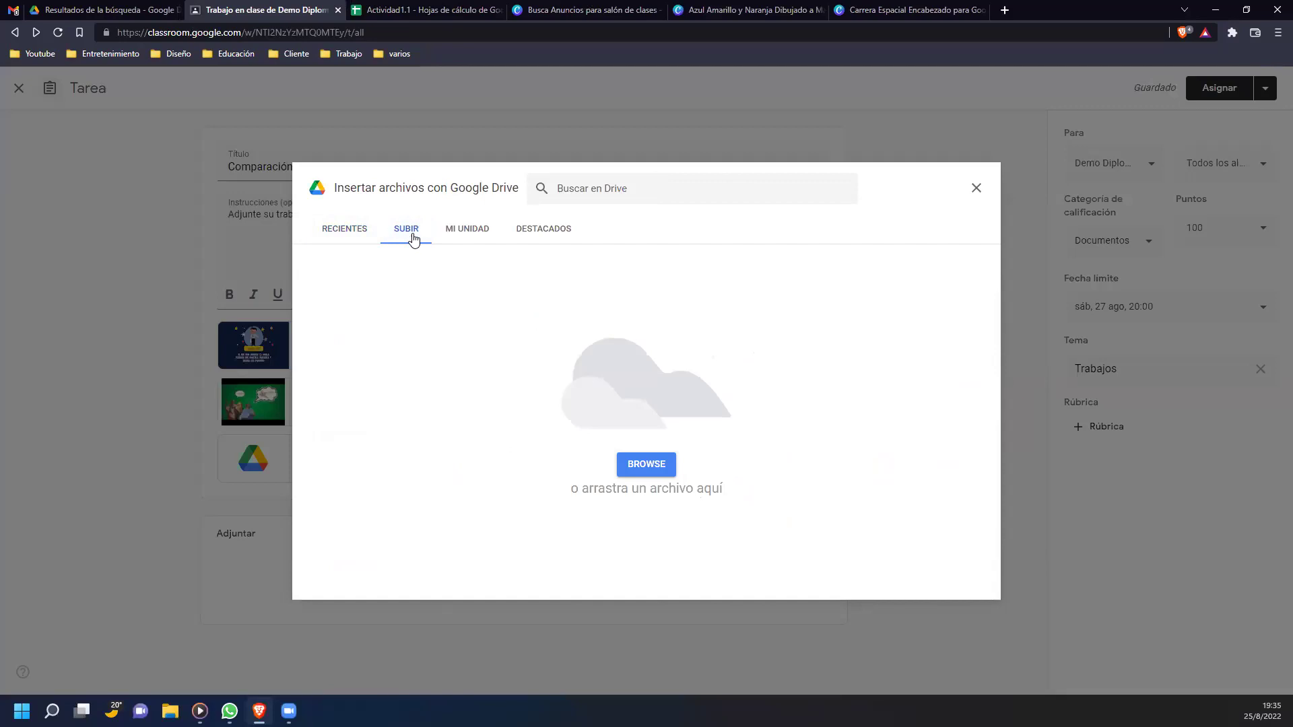
{"action": "left_click", "coordinate": [470, 232]}
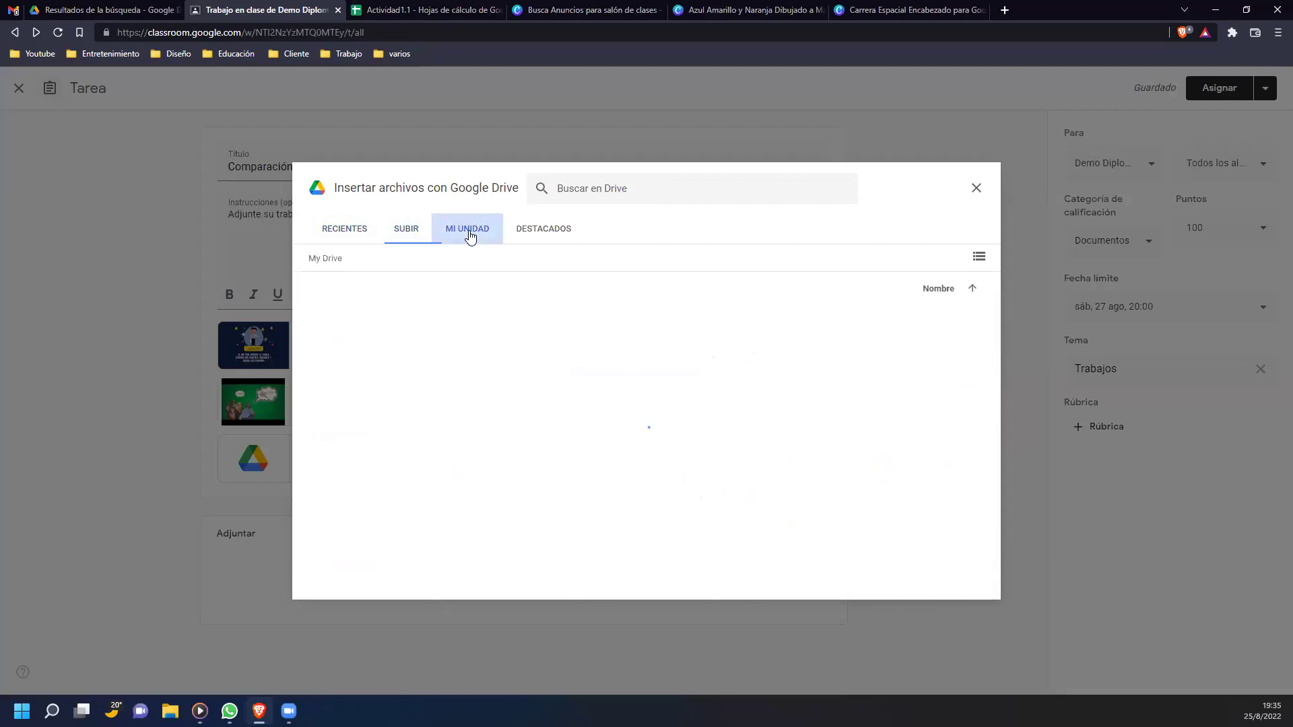
{"action": "left_click", "coordinate": [537, 233]}
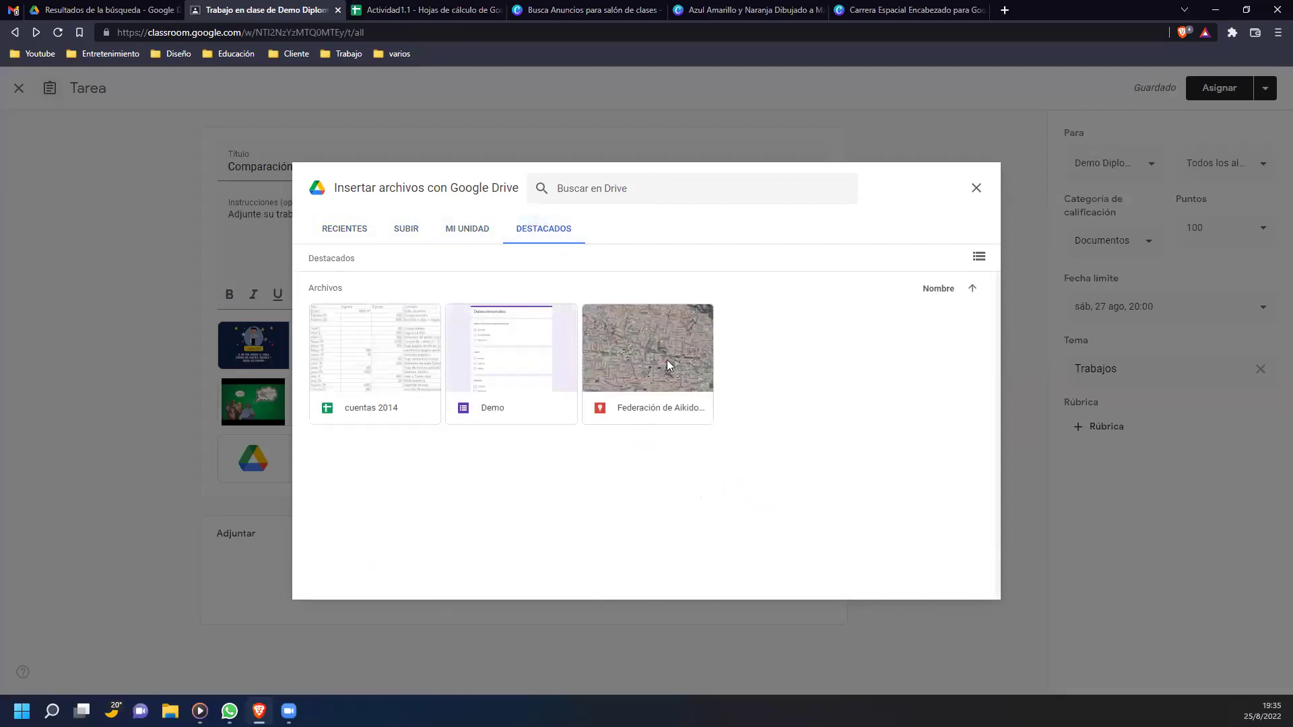
- Close the picker without adding a file, start a Vínculo attachment, and open a blank tab
{"action": "left_click", "coordinate": [976, 189]}
{"action": "left_click", "coordinate": [644, 571]}
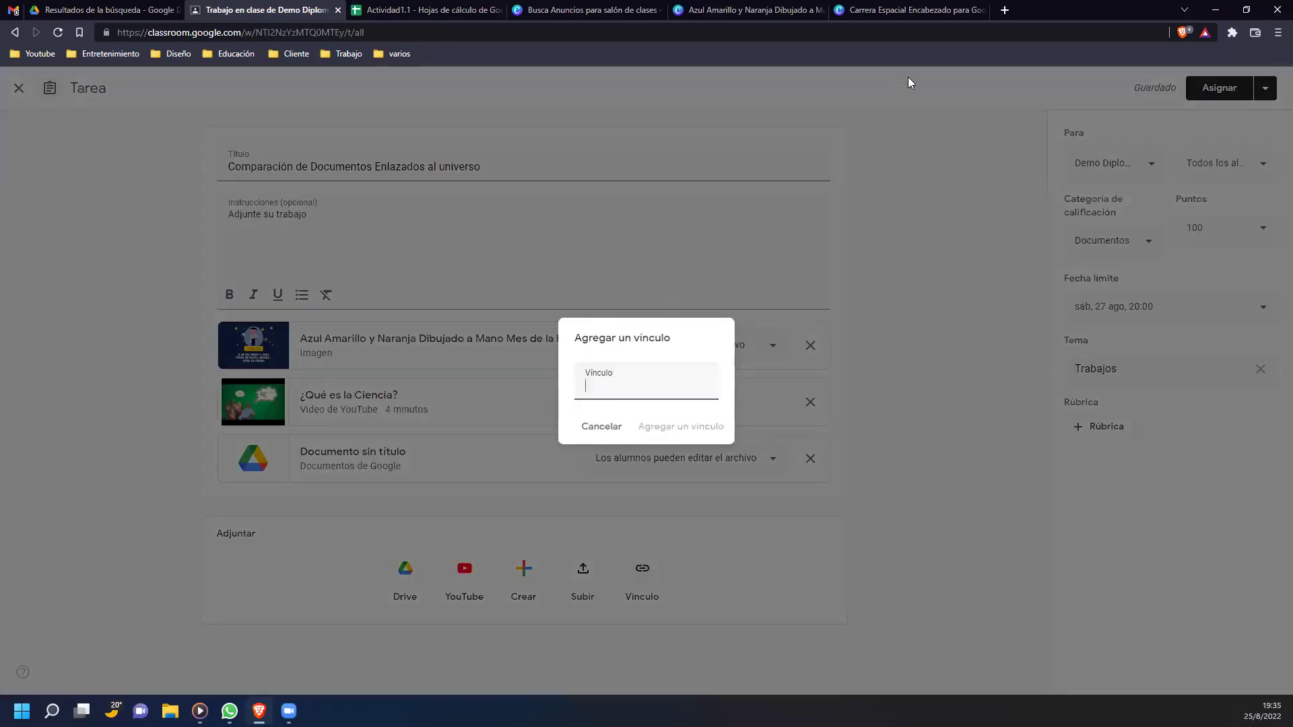
{"action": "left_click", "coordinate": [1005, 10]}
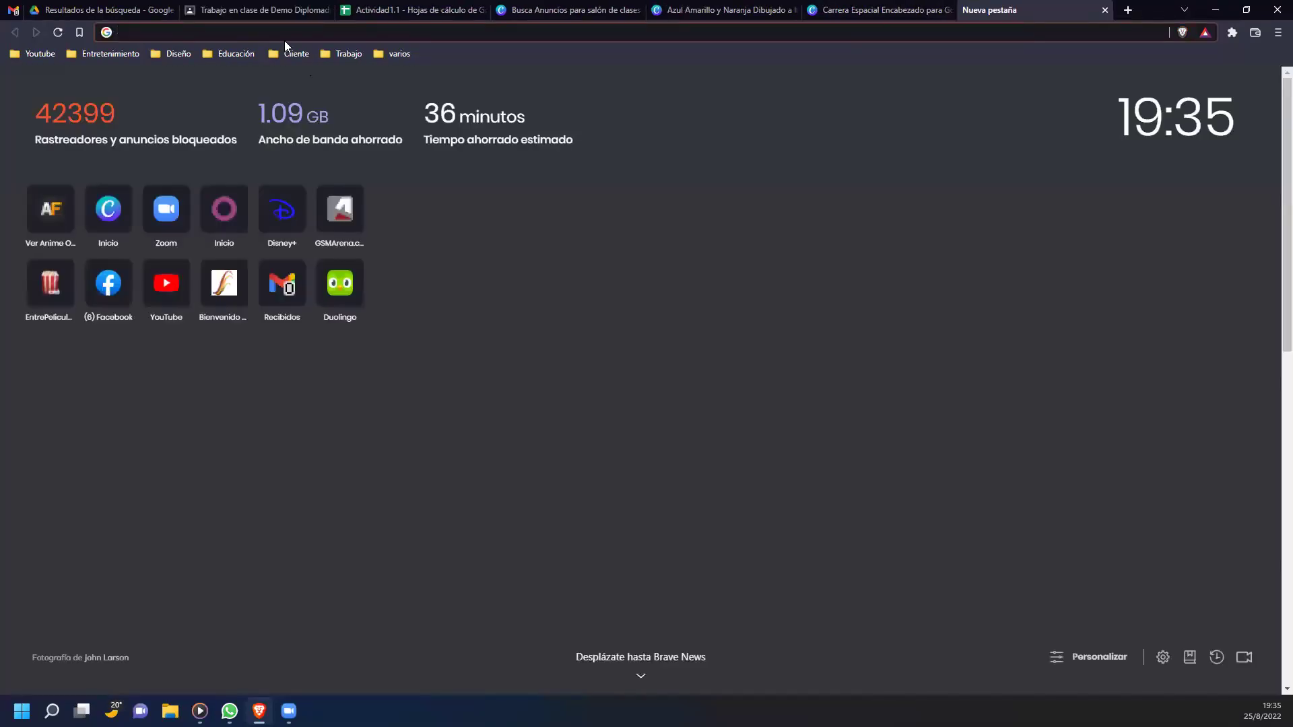
- Go to Los Tiempos and open the Fiscalía de Potosí article on Pilcomayo river samples
{"action": "left_click", "coordinate": [276, 34]}
{"action": "type", "text": "los"}
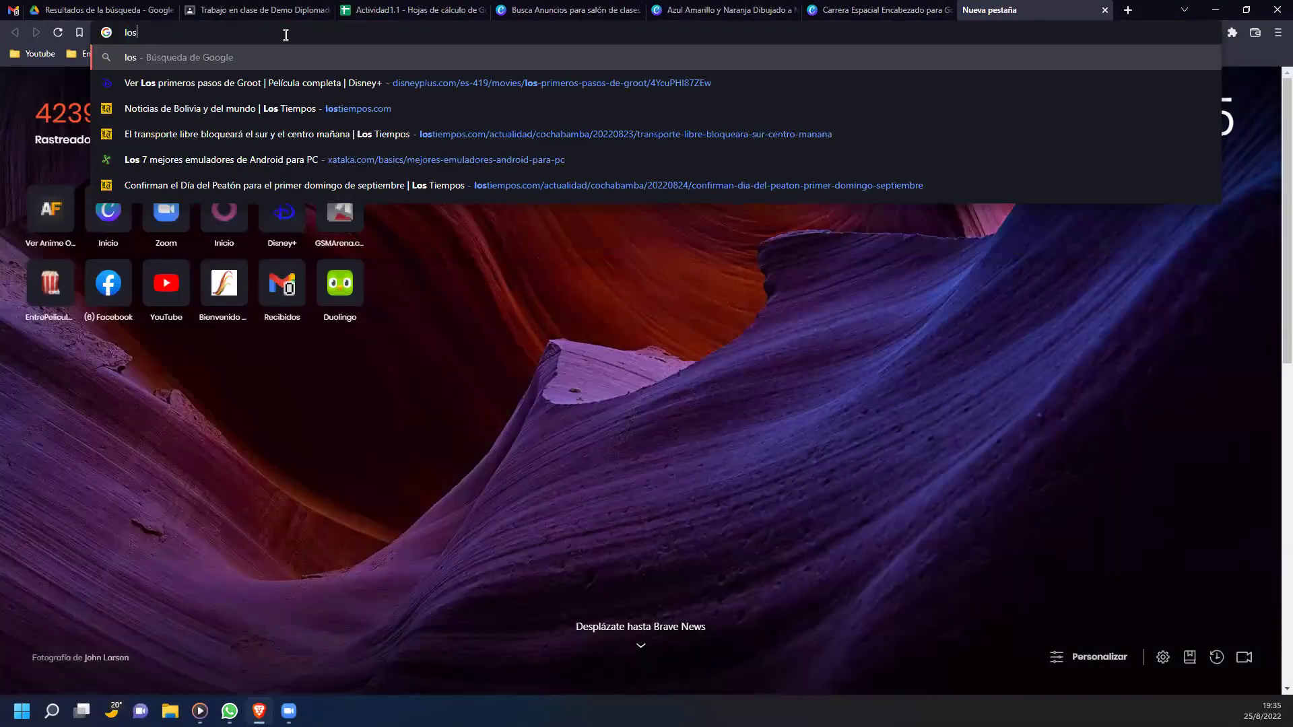
{"action": "left_click", "coordinate": [285, 106]}
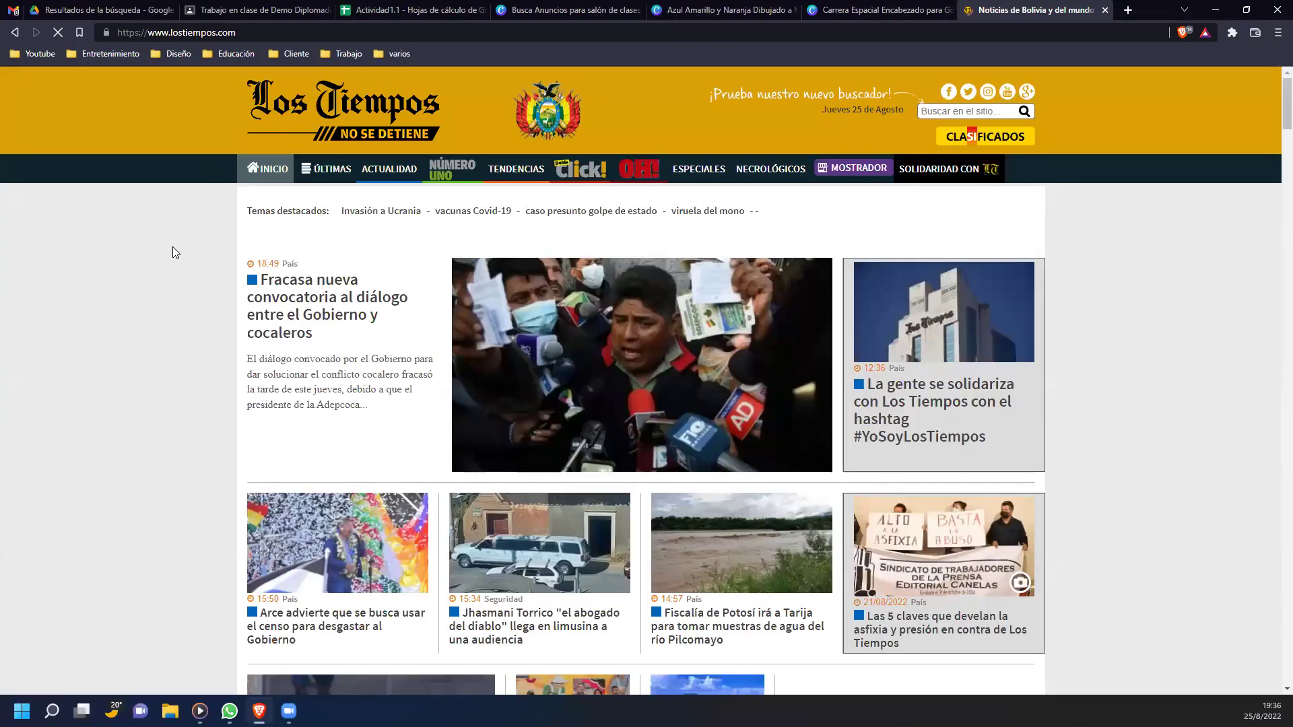
{"action": "scroll", "coordinate": [173, 249], "scroll_direction": "down", "scroll_amount": 3}
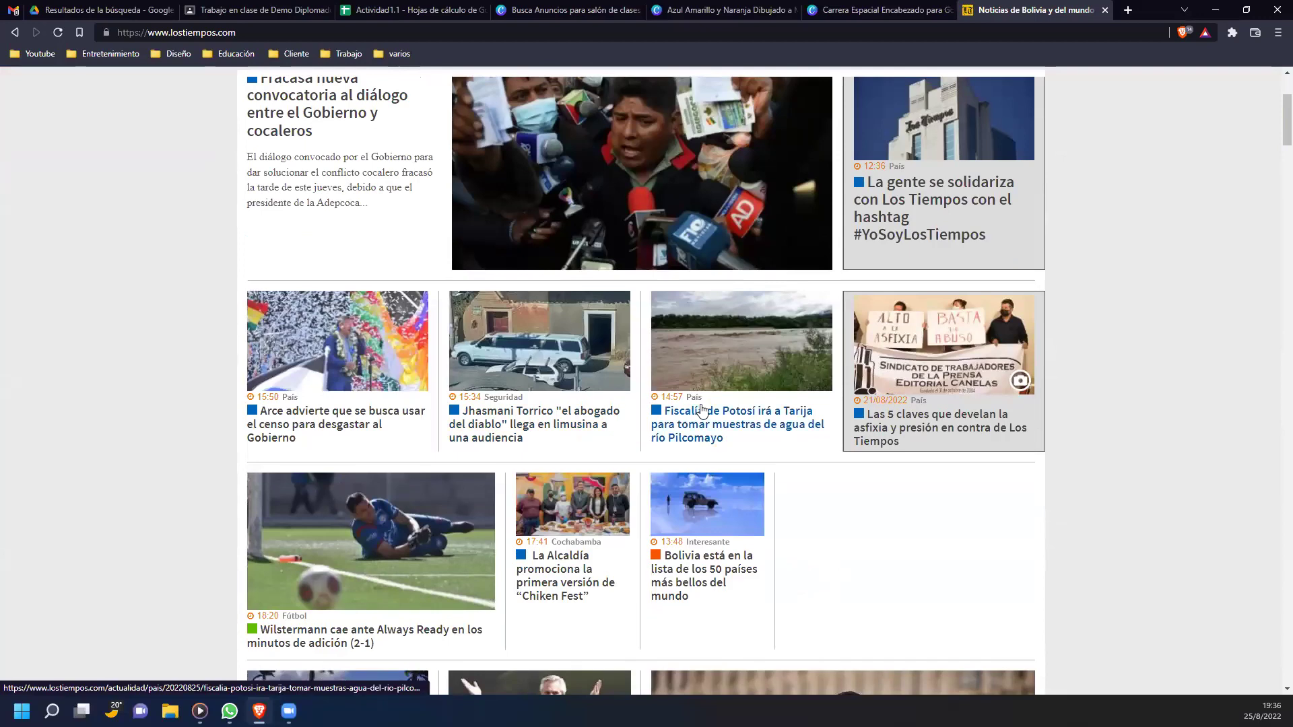
{"action": "left_click", "coordinate": [745, 410]}
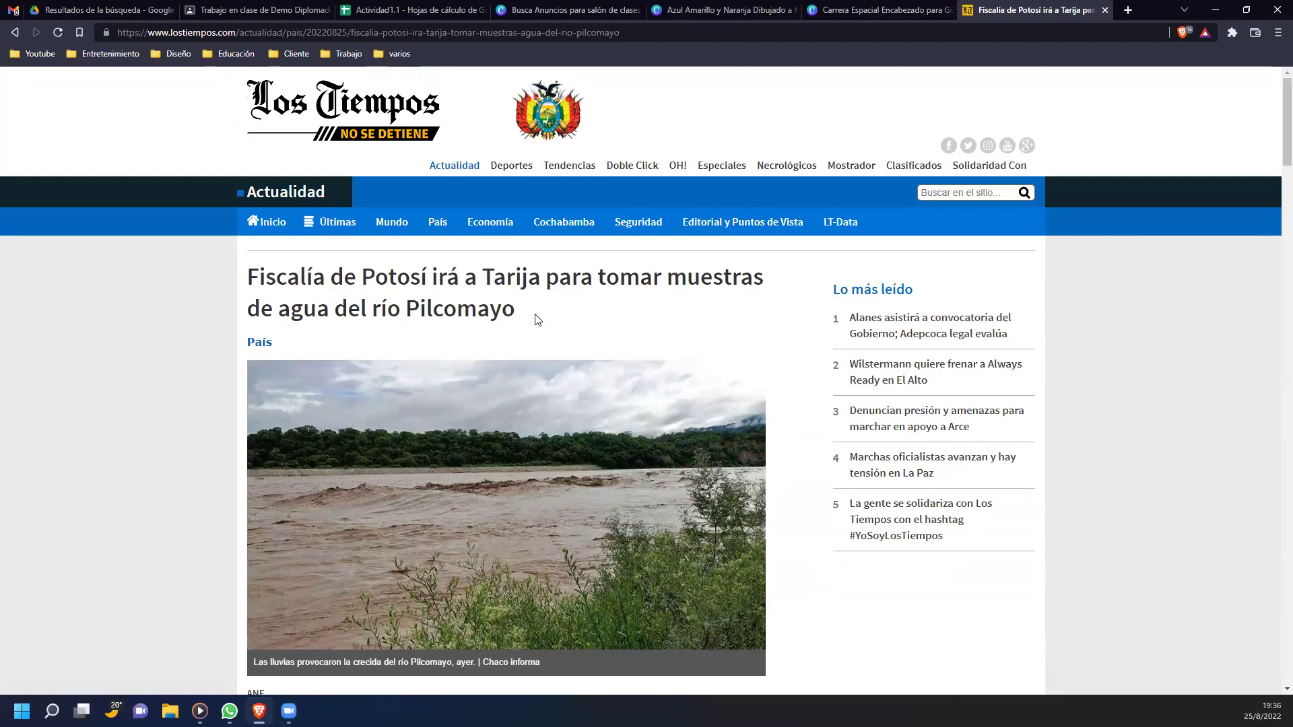
- Take the article's address back to the link field in Classroom's add-link dialog
{"action": "left_click", "coordinate": [304, 36]}
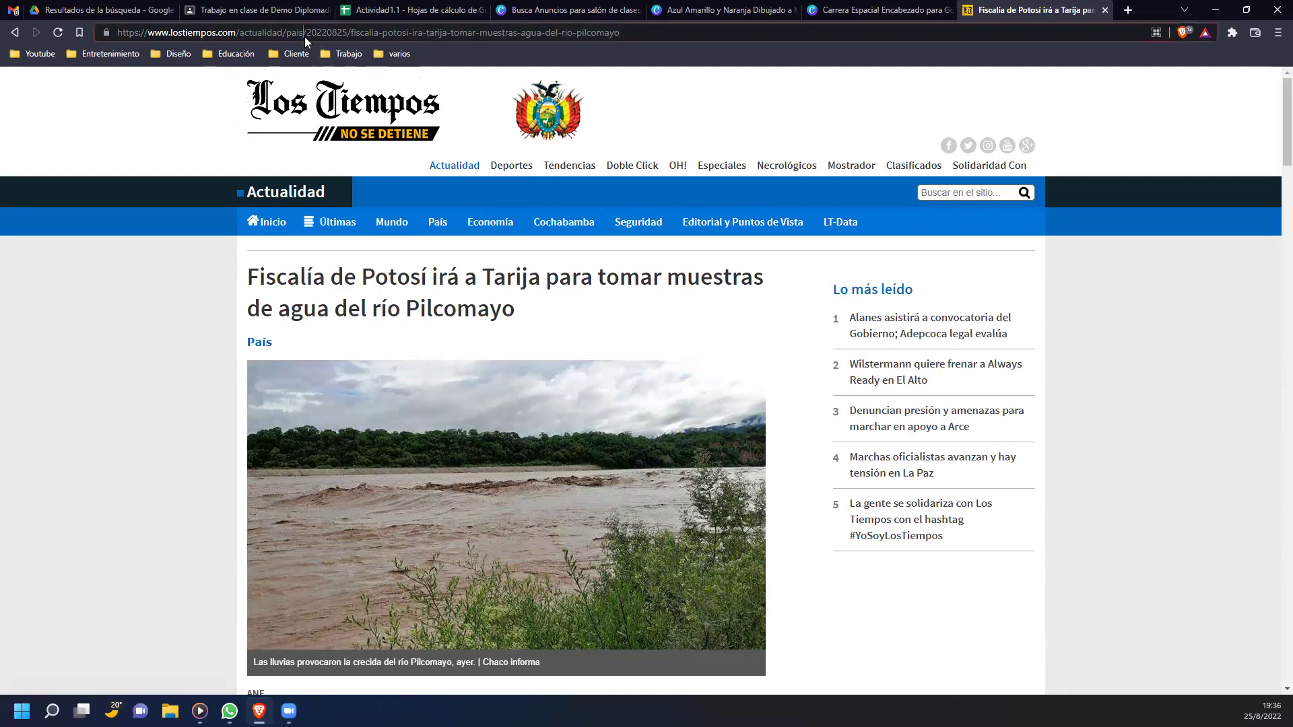
{"action": "left_click", "coordinate": [262, 11]}
{"action": "left_click", "coordinate": [667, 385]}
- Paste the Los Tiempos URL as a link attachment and assign 'Comparación de Documentos Enlazados al universo'
{"action": "key", "text": "ctrl+v"}
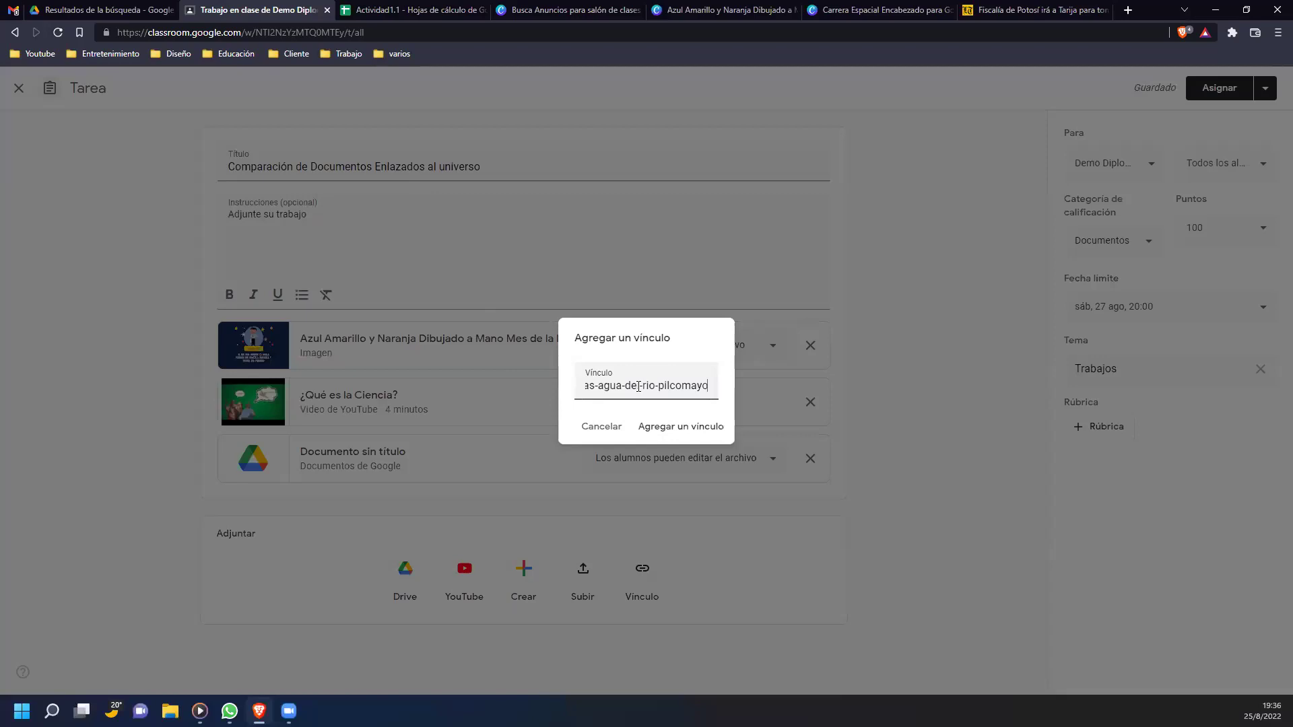
{"action": "left_click", "coordinate": [655, 427]}
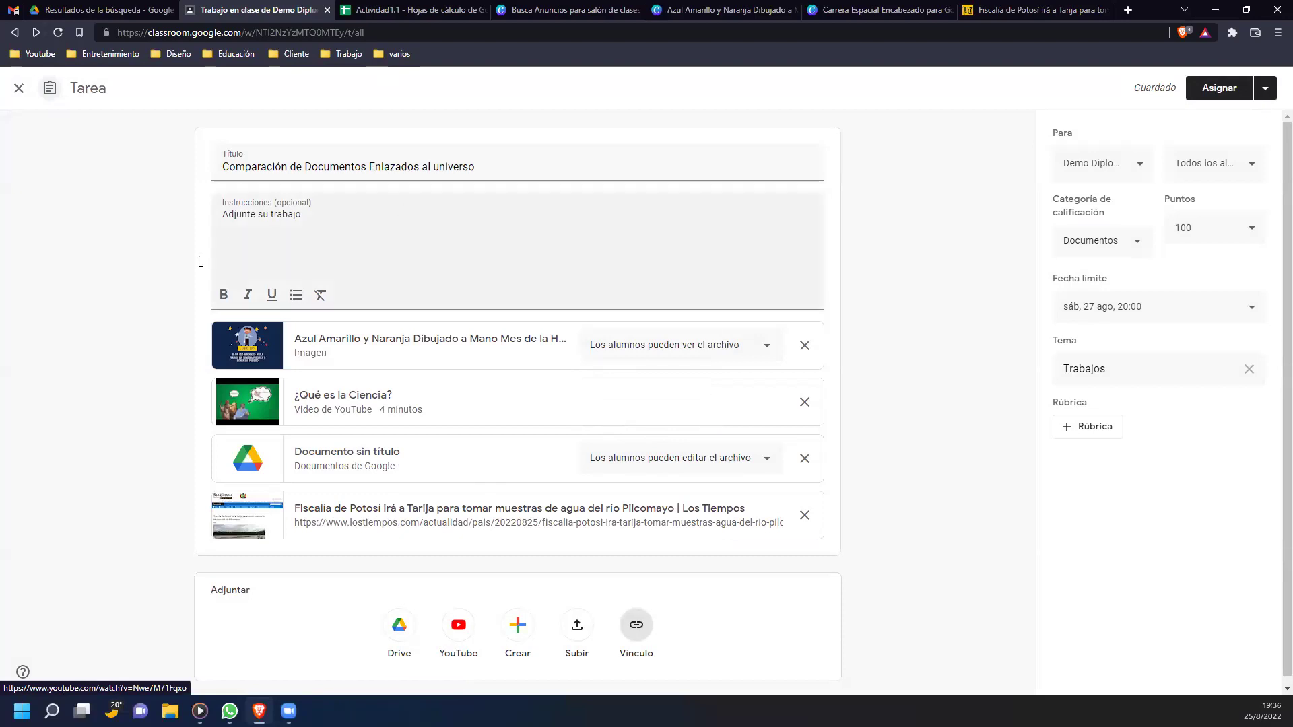
{"action": "left_click", "coordinate": [1211, 96]}
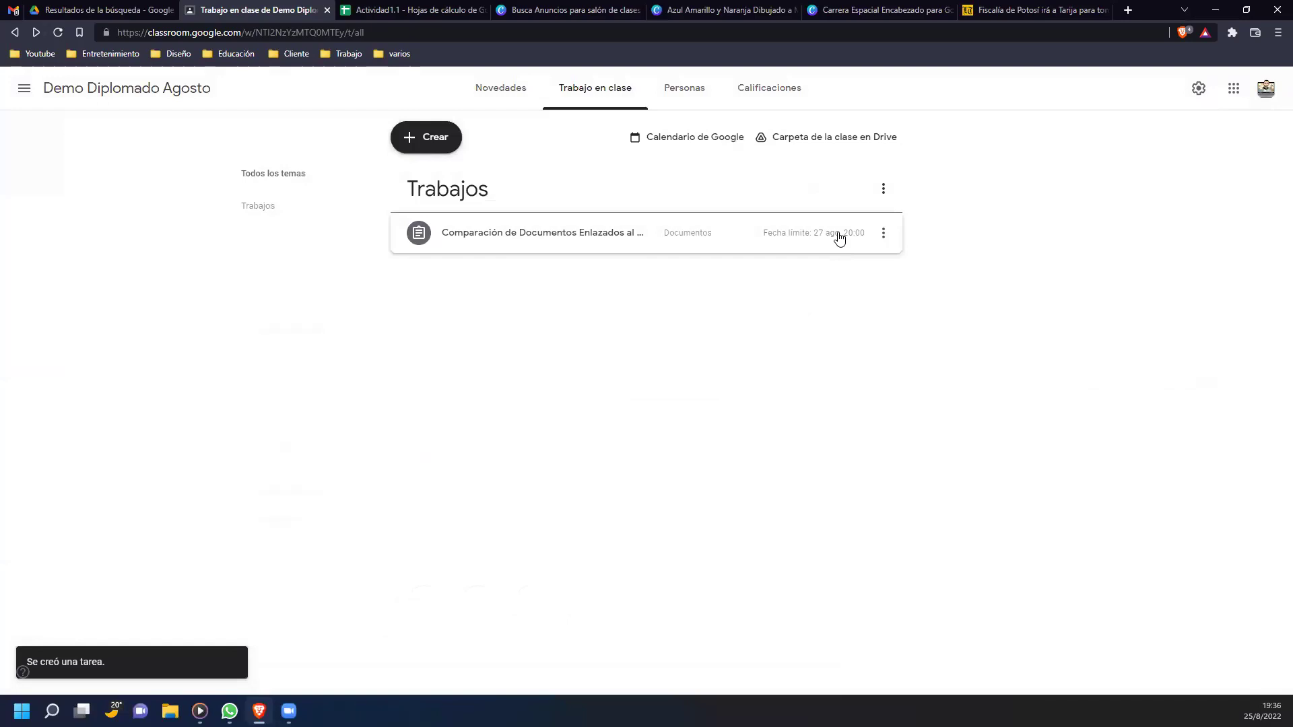
- Show the class code enlarged from Novedades, select it, and launch BlueStacks from Start
{"action": "left_click", "coordinate": [500, 88]}
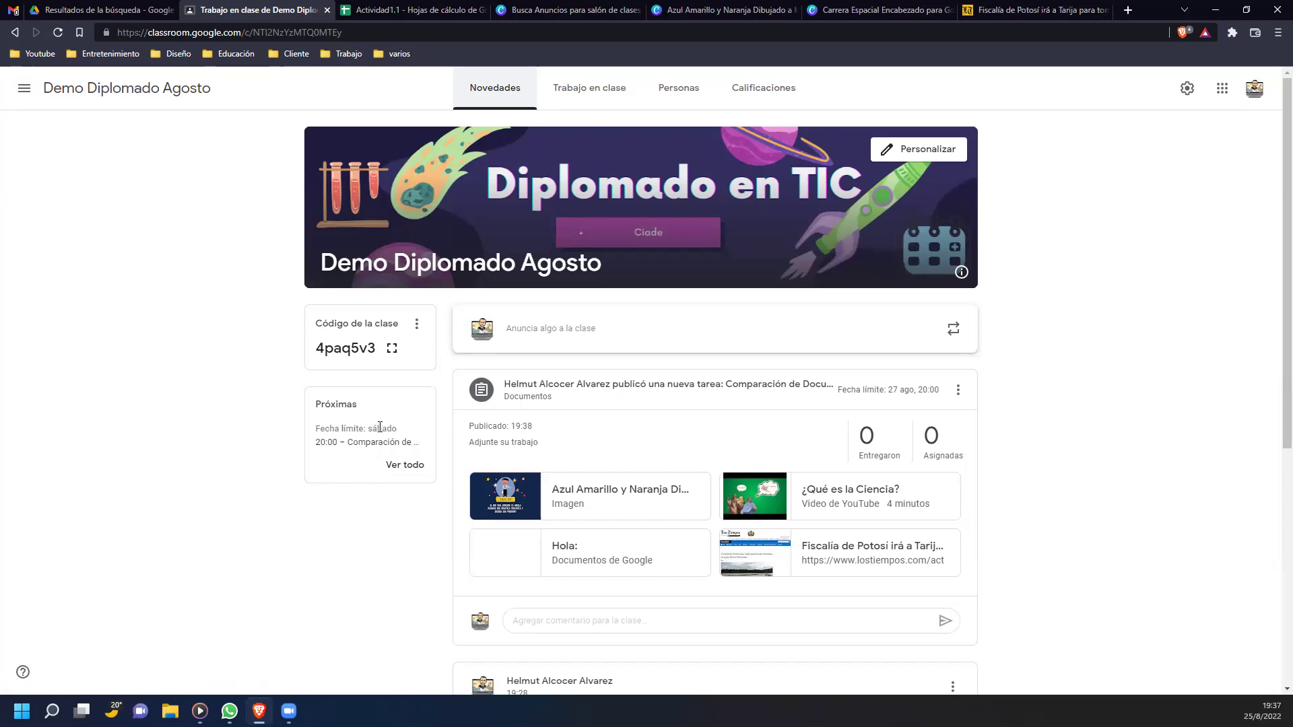
{"action": "left_click", "coordinate": [392, 348]}
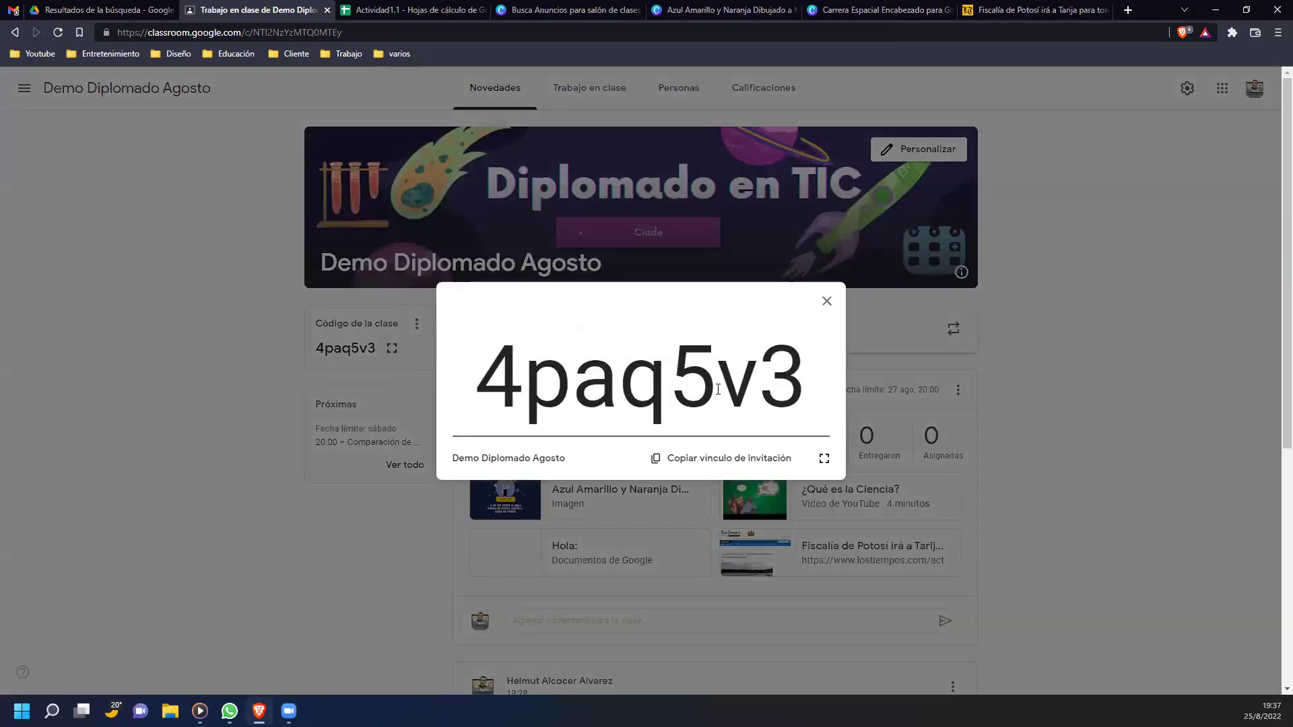
{"action": "left_click_drag", "start_coordinate": [792, 369], "coordinate": [498, 370]}
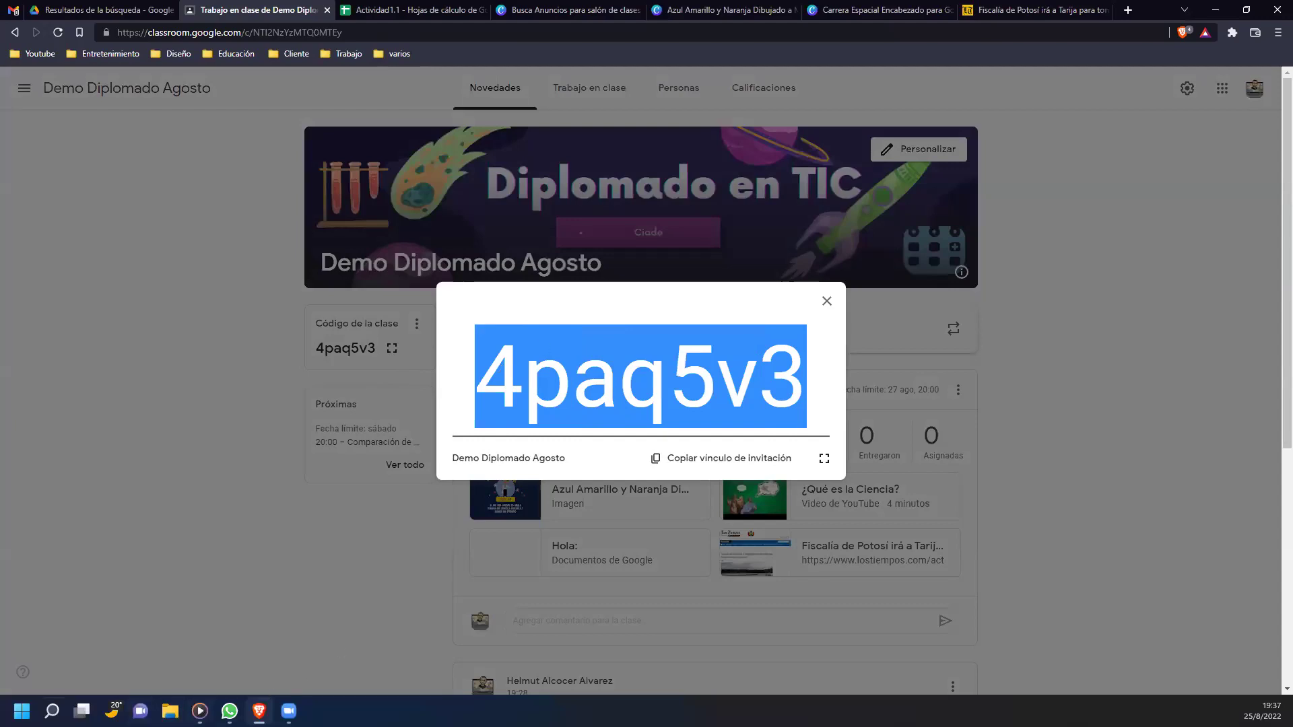
{"action": "left_click", "coordinate": [22, 711]}
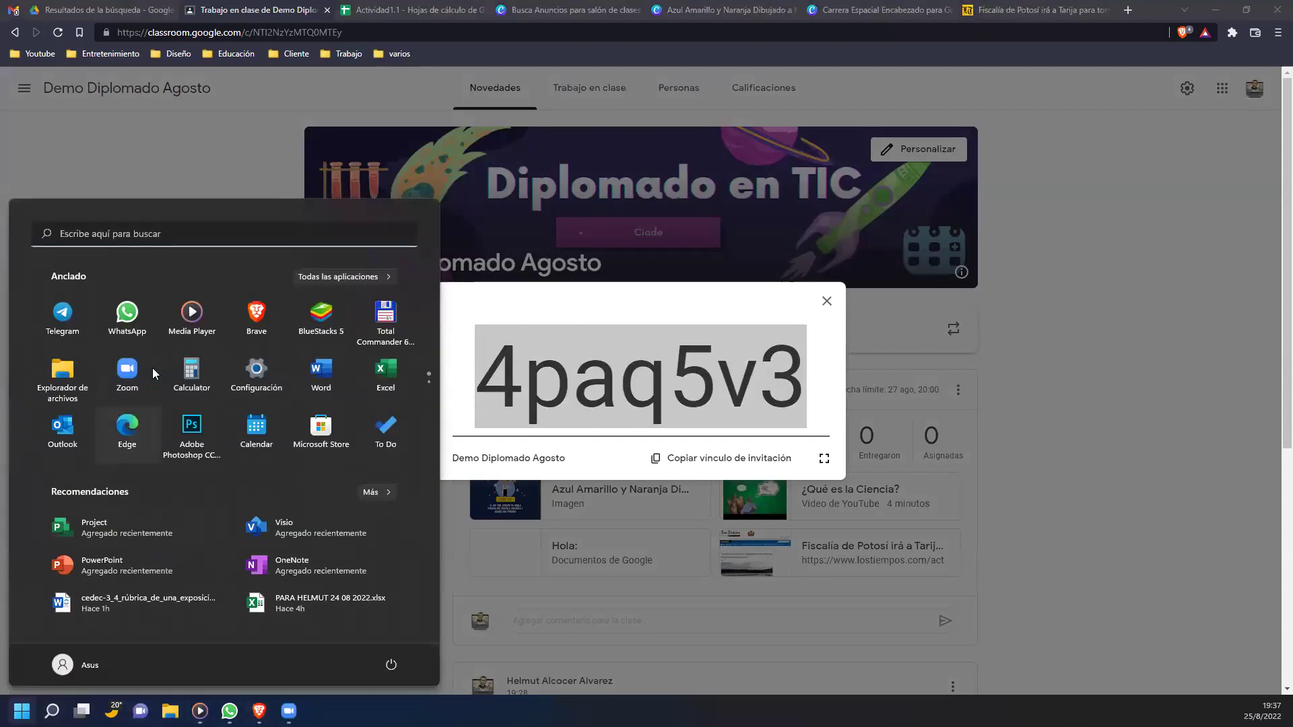
{"action": "left_click", "coordinate": [311, 312]}
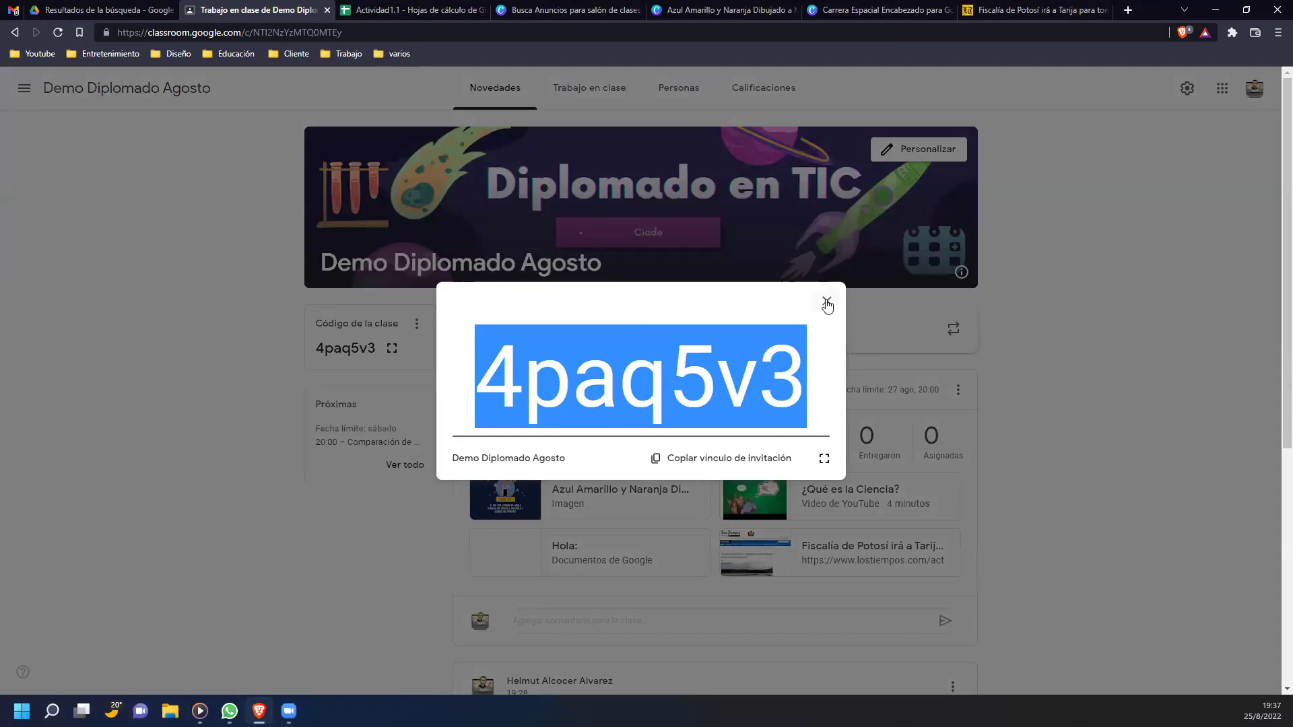
- Close the code popup, open Chrome from BlueStacks' system apps, and maximize the emulator window
{"action": "left_click", "coordinate": [827, 301]}
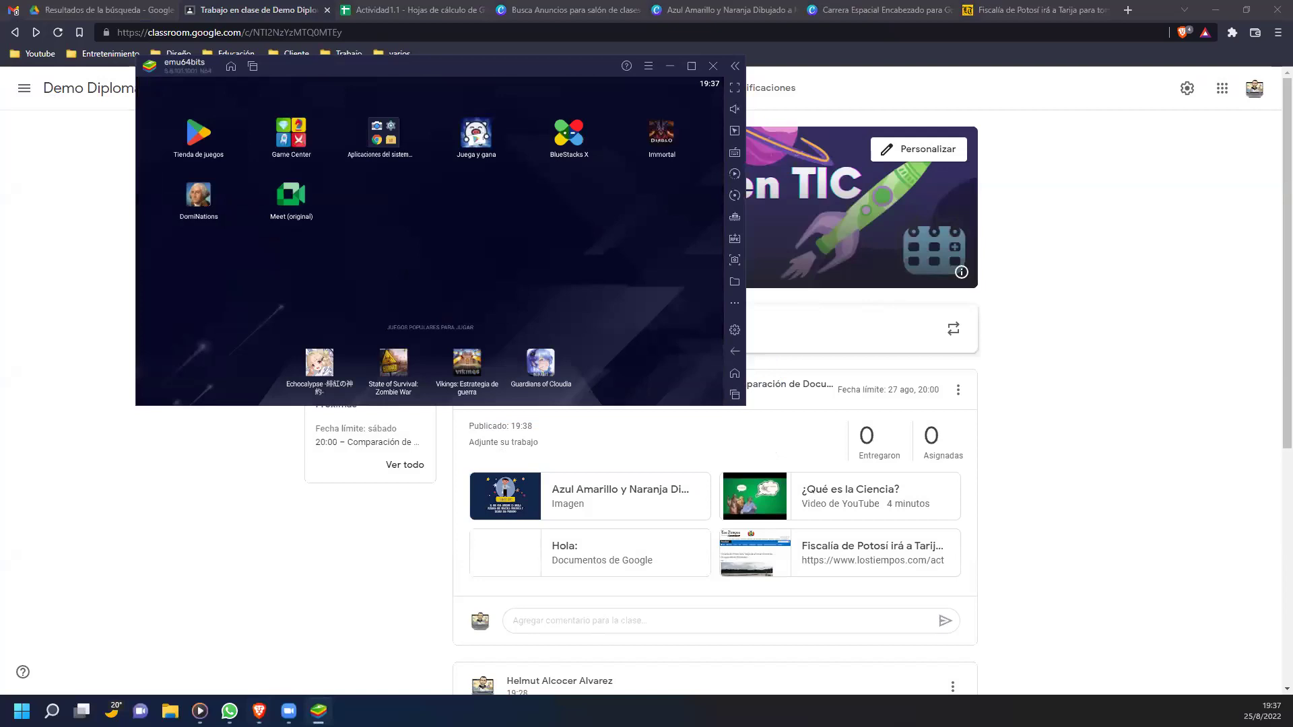
{"action": "left_click", "coordinate": [381, 140]}
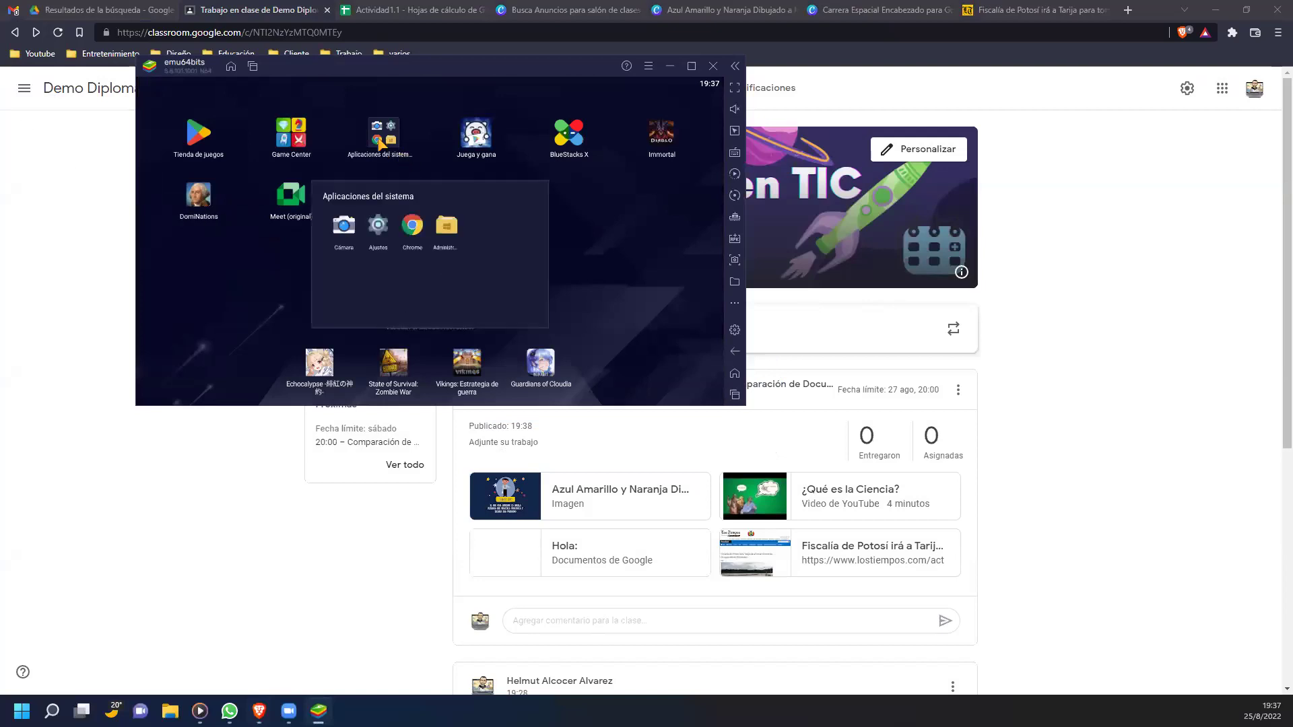
{"action": "left_click", "coordinate": [412, 225]}
{"action": "left_click_drag", "start_coordinate": [458, 76], "coordinate": [486, 199]}
{"action": "left_click", "coordinate": [718, 190]}
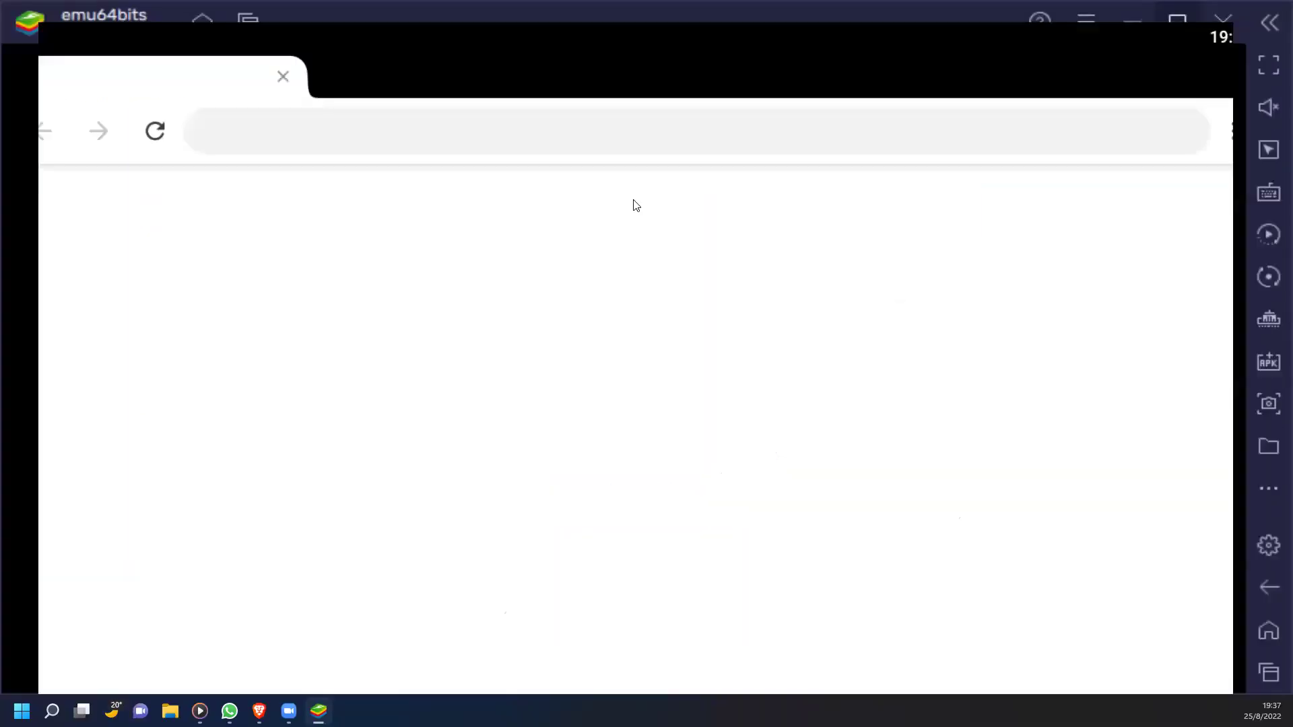
- Load Google Classroom in the emulator's Chrome by typing 'clas', dismissing the translate bar
{"action": "left_click", "coordinate": [395, 132]}
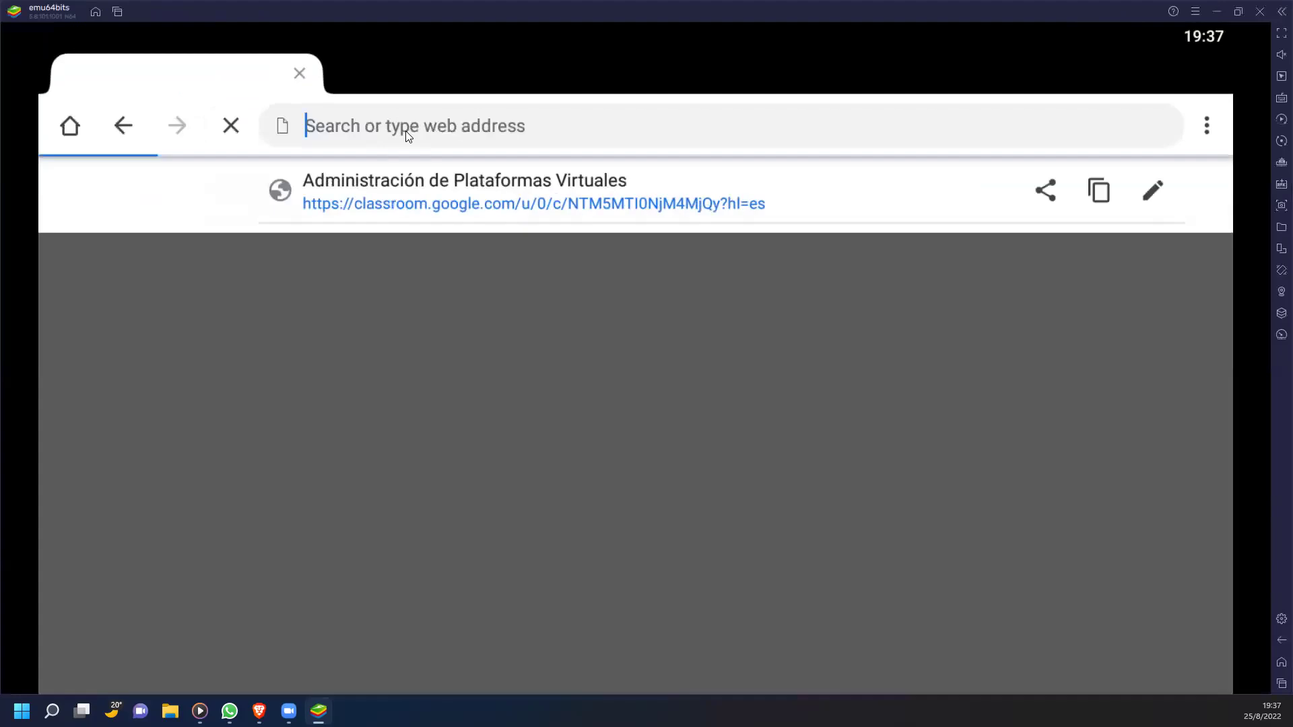
{"action": "type", "text": "clas"}
{"action": "key", "text": "Return"}
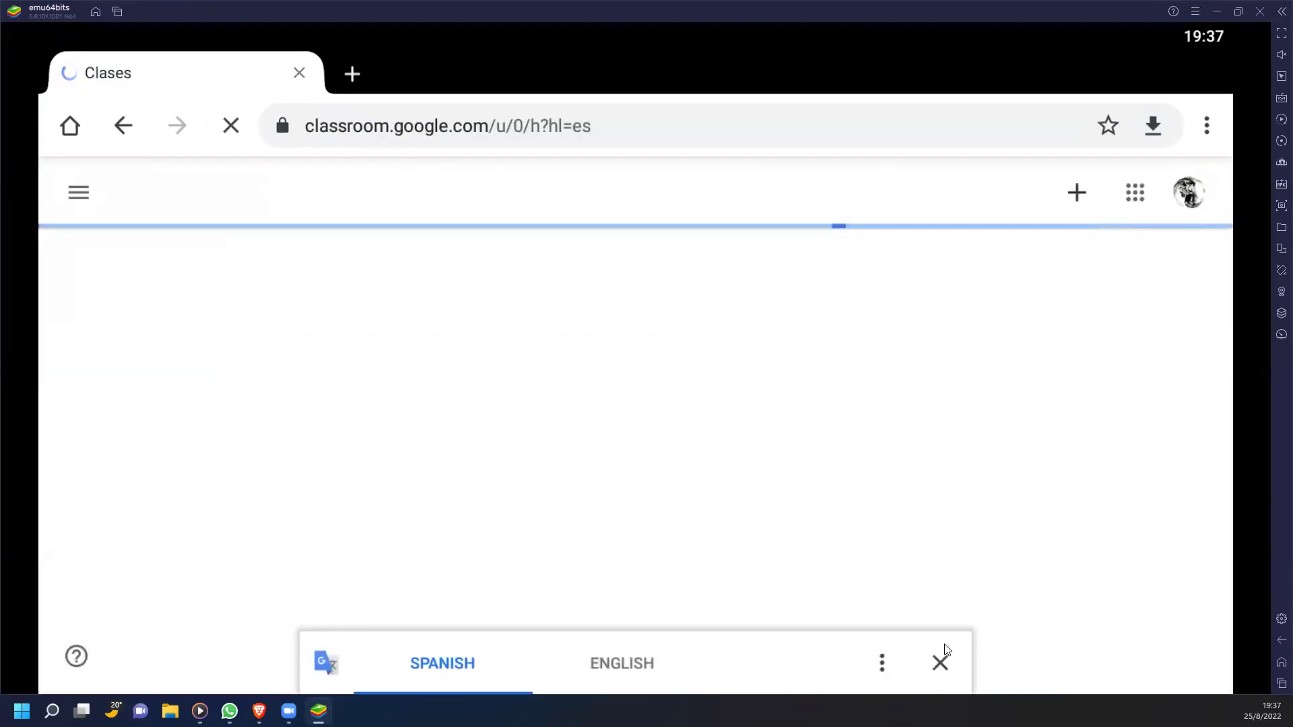
{"action": "left_click", "coordinate": [940, 663]}
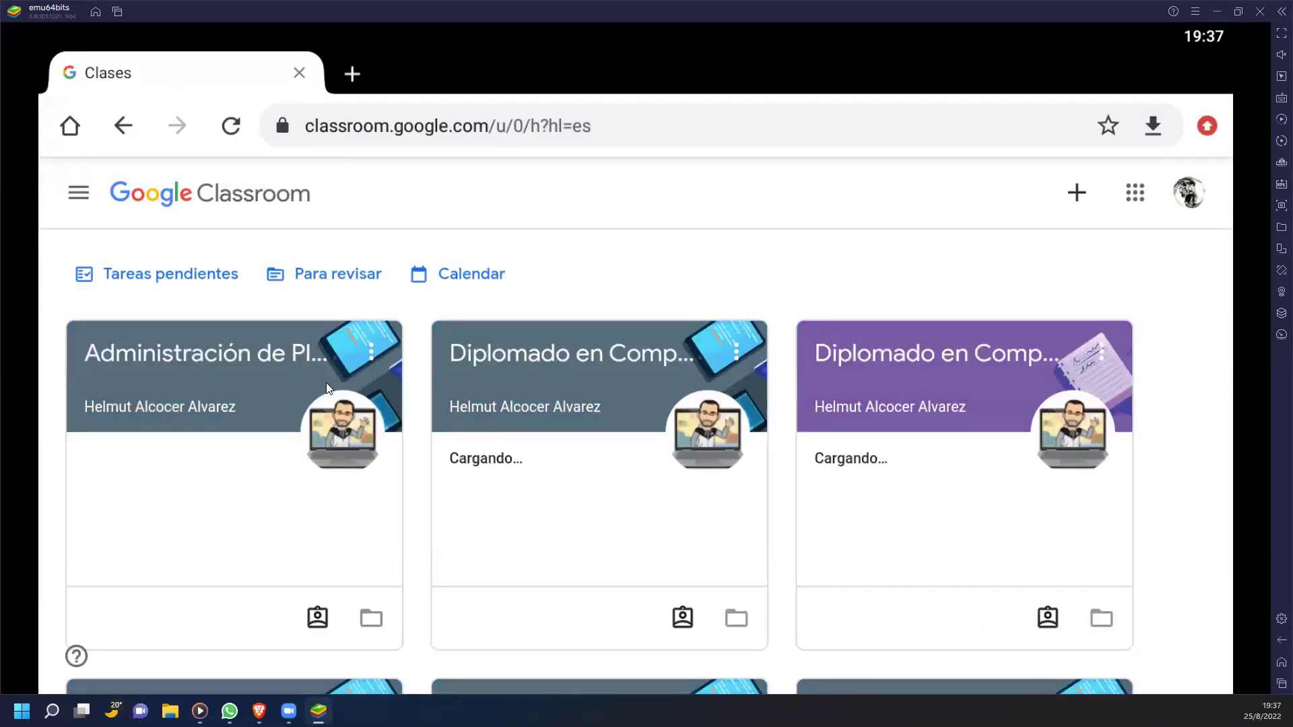
- Join the class as a student through Unirme a clase with the class code
{"action": "left_click", "coordinate": [1076, 195]}
{"action": "left_click", "coordinate": [1049, 239]}
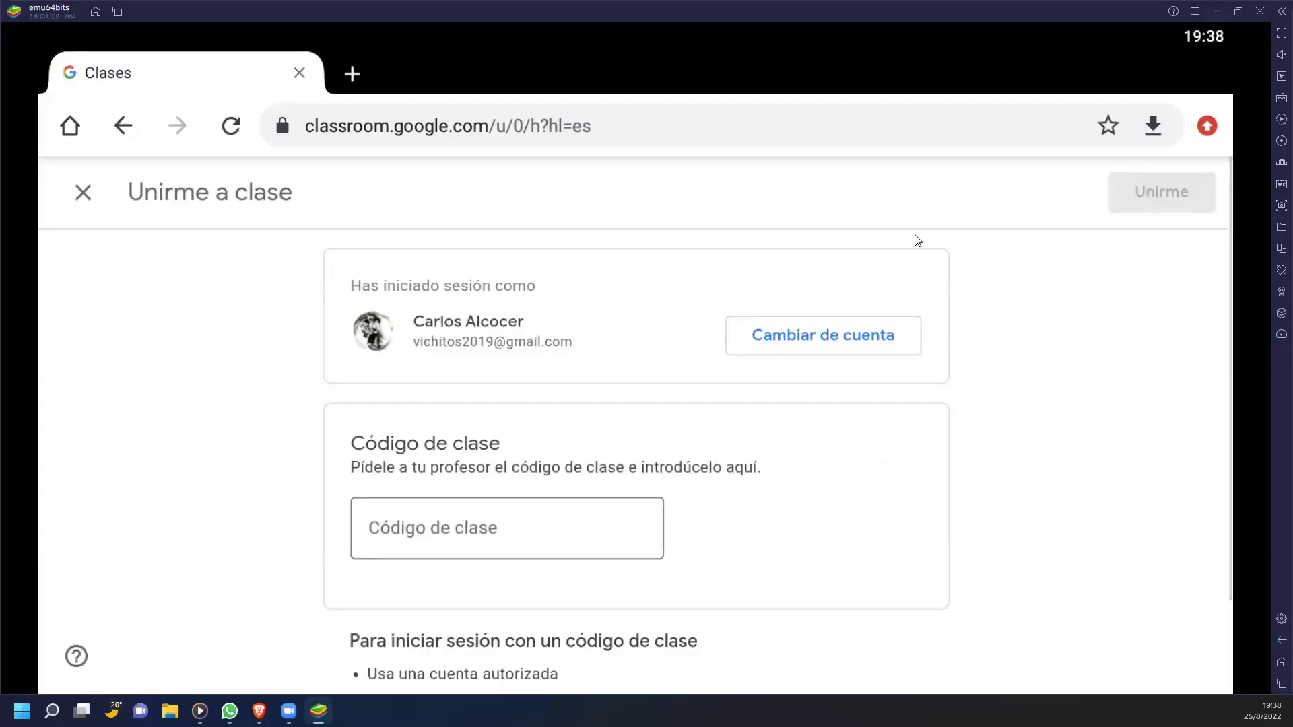
{"action": "left_click", "coordinate": [534, 535]}
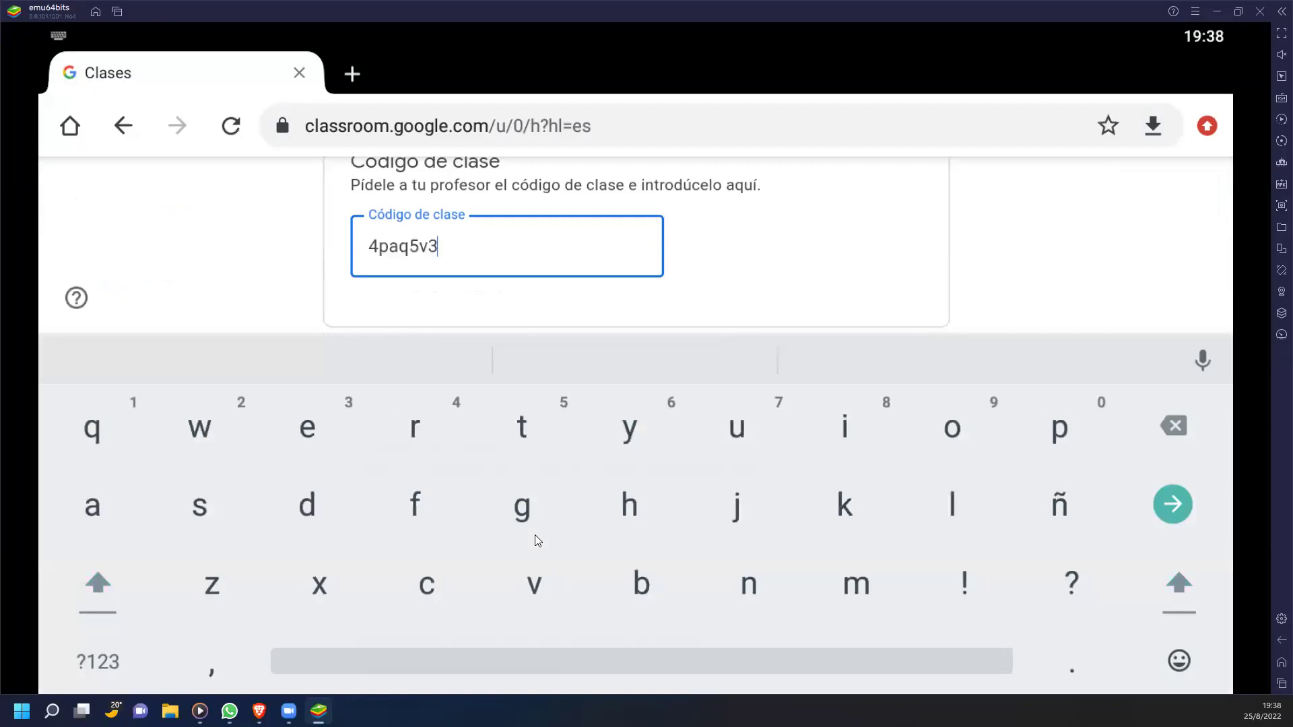
{"action": "left_click", "coordinate": [1111, 296]}
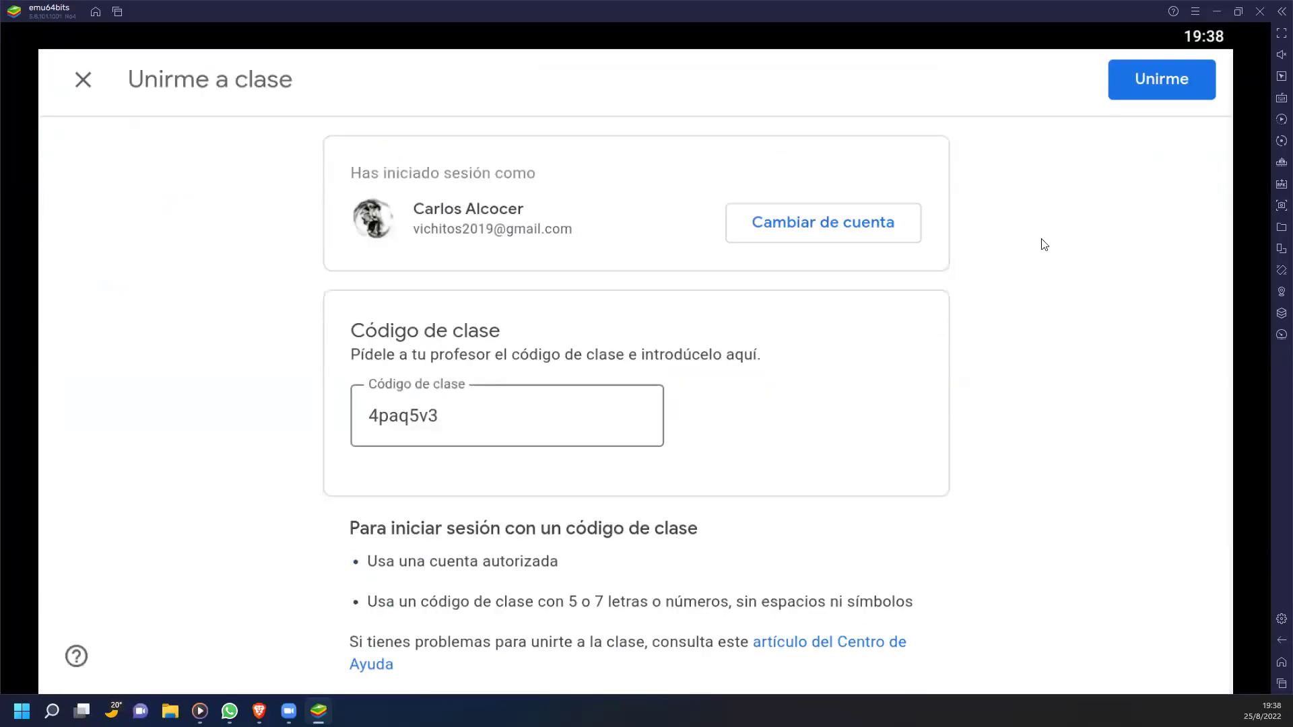
{"action": "left_click", "coordinate": [1171, 86]}
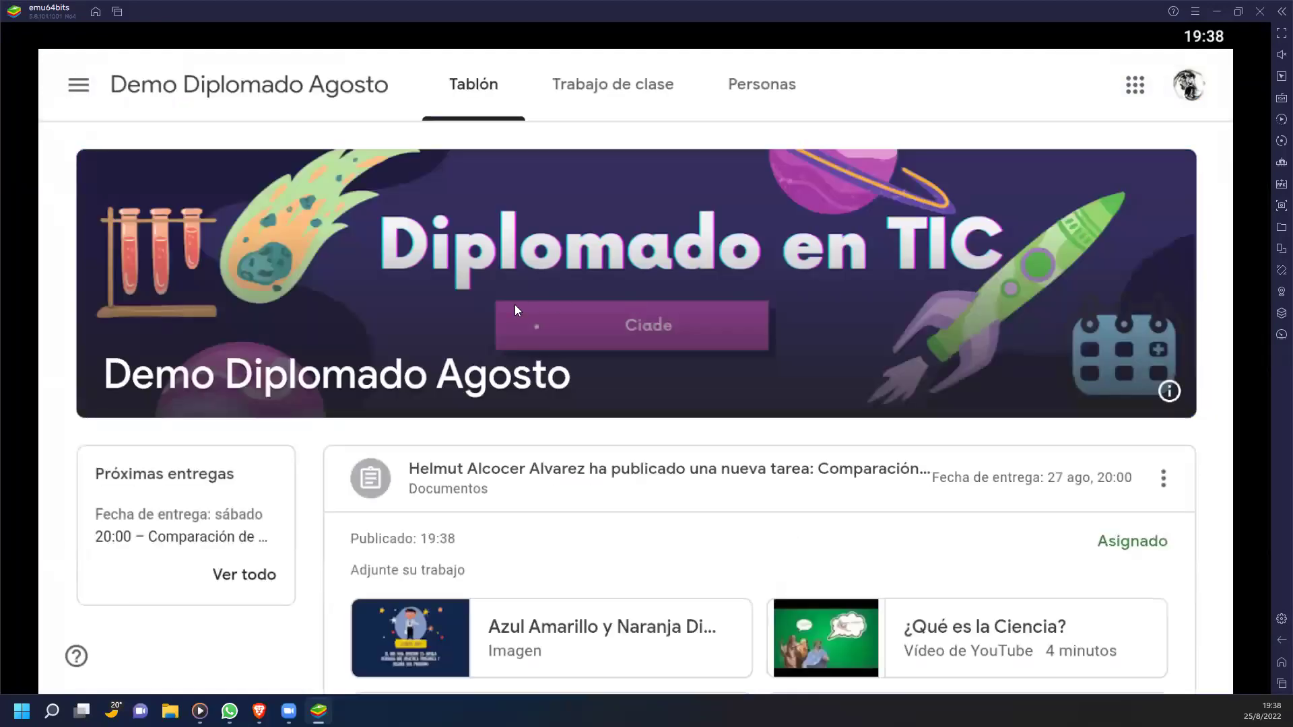
- Scroll the Demo Diplomado Agosto stream, then expand the Comparación de Documentos assignment in Trabajo de clase
{"action": "scroll", "coordinate": [520, 328], "scroll_direction": "down", "scroll_amount": 3}
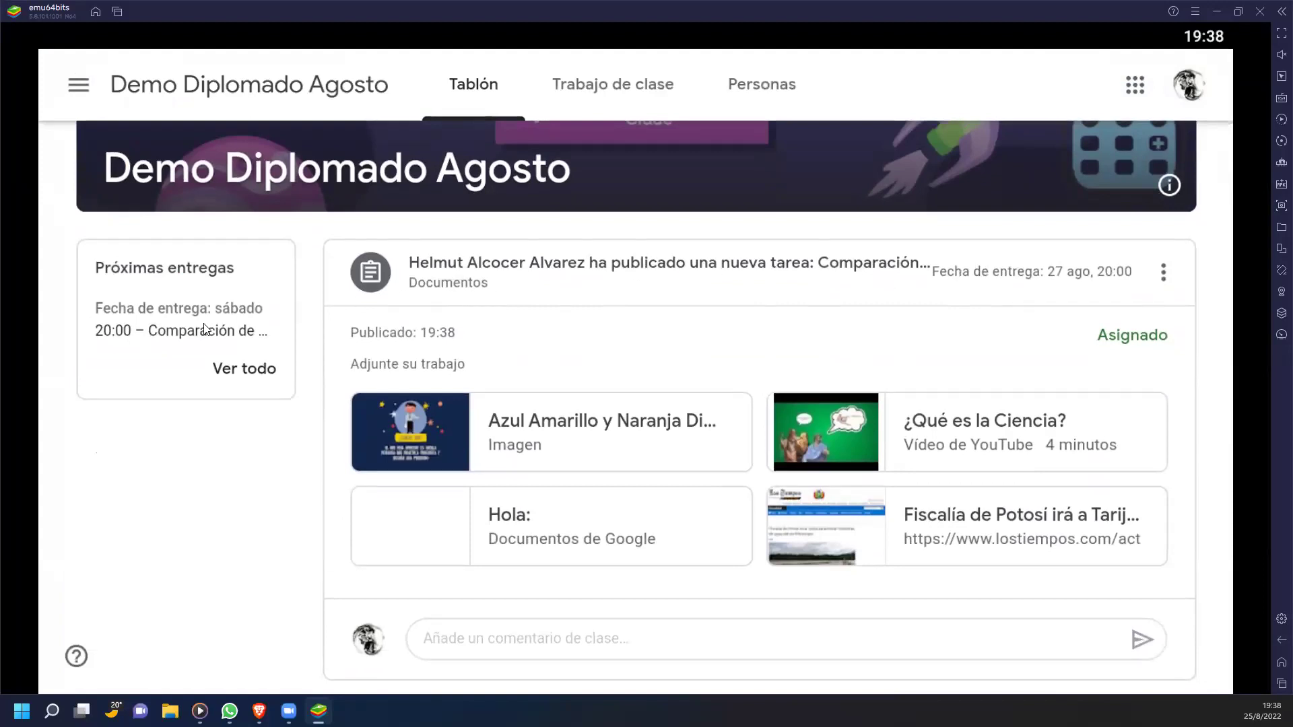
{"action": "scroll", "coordinate": [363, 310], "scroll_direction": "up", "scroll_amount": 5}
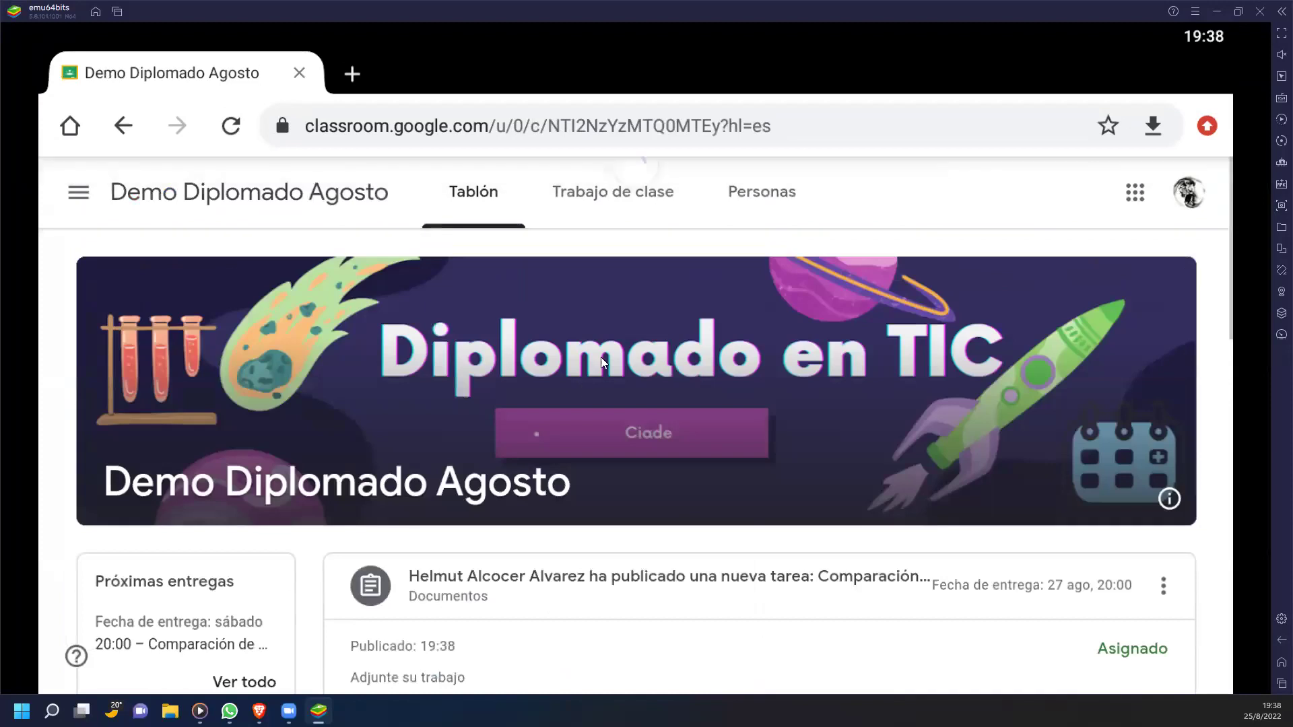
{"action": "scroll", "coordinate": [548, 427], "scroll_direction": "down", "scroll_amount": 5}
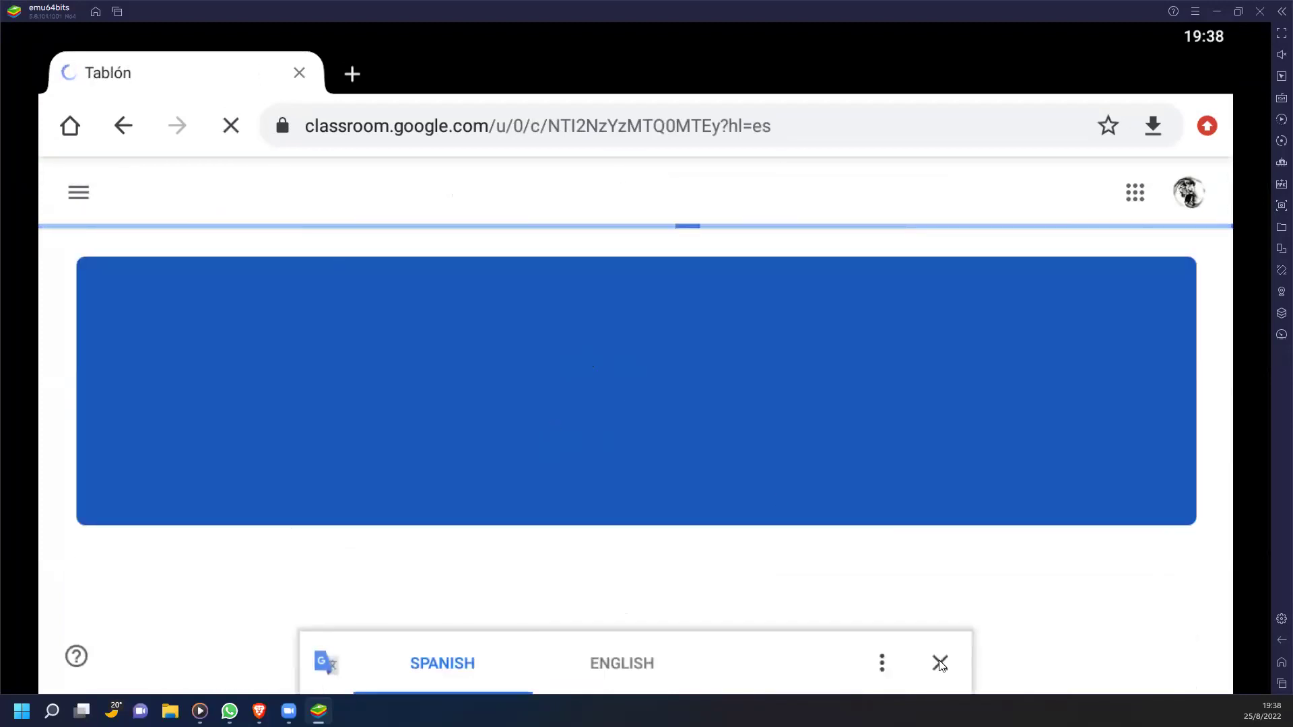
{"action": "scroll", "coordinate": [932, 506], "scroll_direction": "down", "scroll_amount": 1}
{"action": "scroll", "coordinate": [931, 506], "scroll_direction": "down", "scroll_amount": 3}
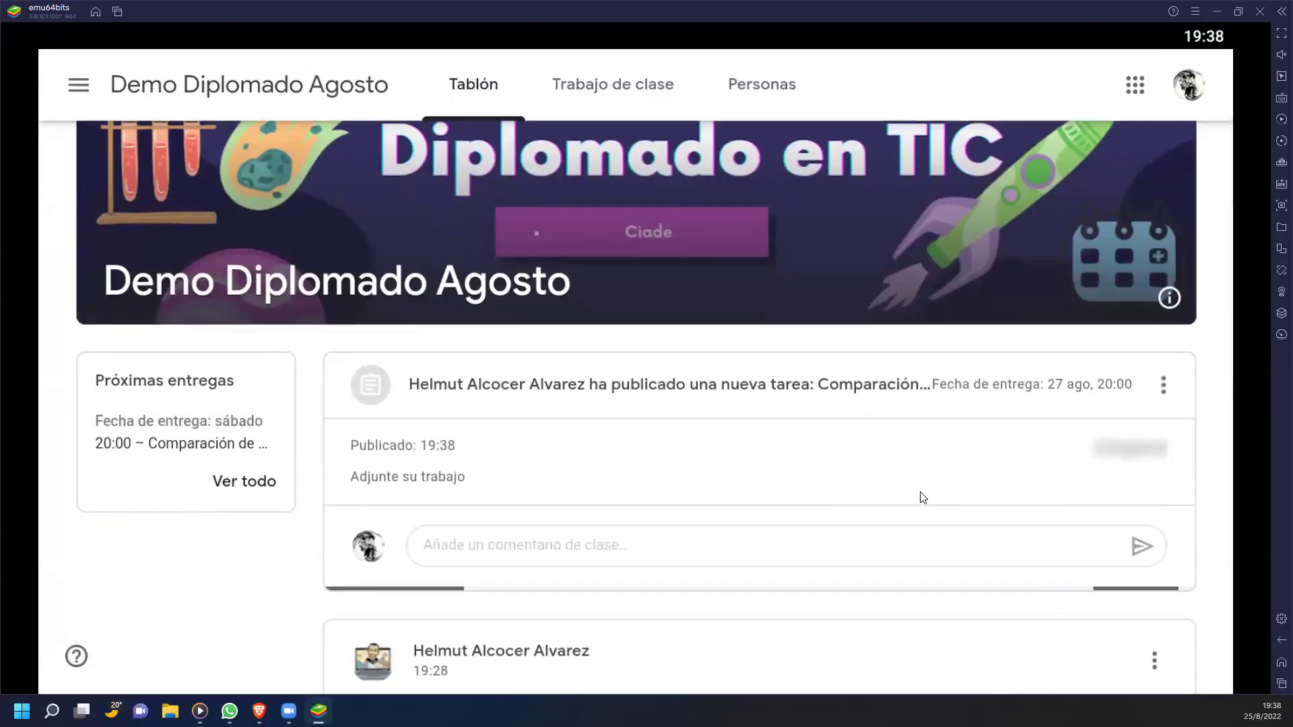
{"action": "scroll", "coordinate": [676, 495], "scroll_direction": "down", "scroll_amount": 3}
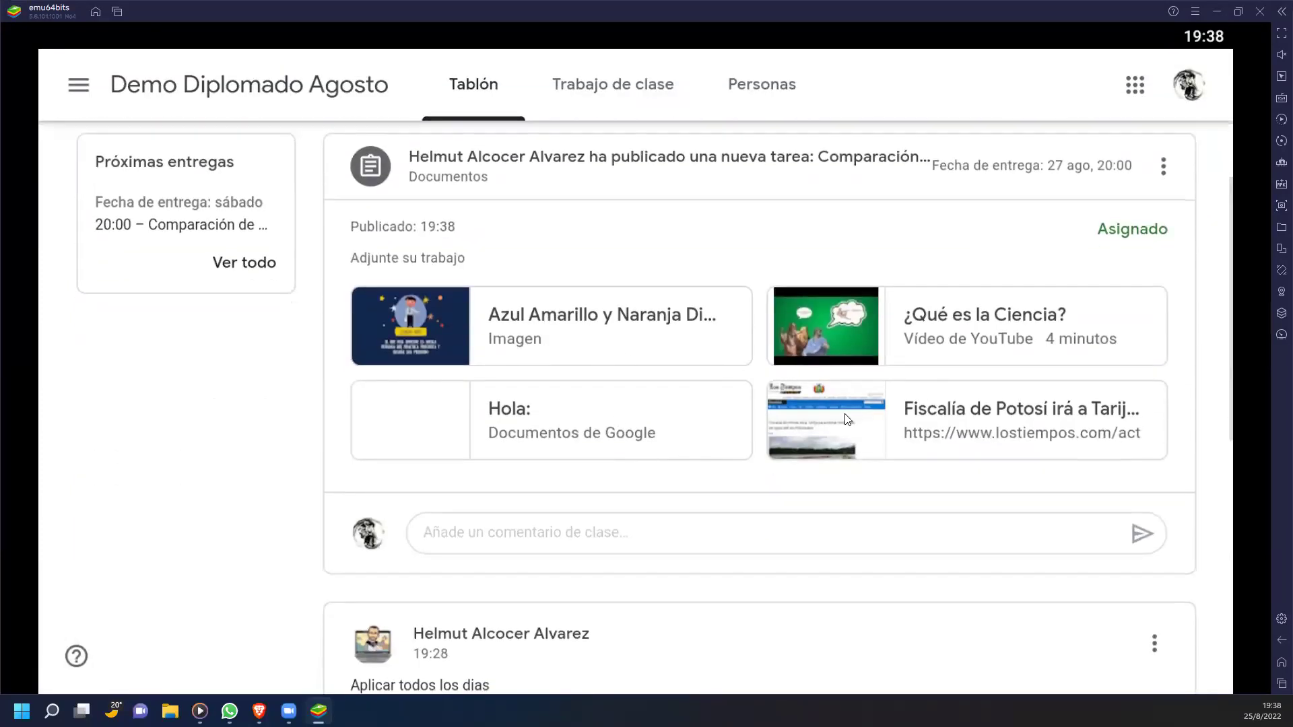
{"action": "scroll", "coordinate": [699, 511], "scroll_direction": "down", "scroll_amount": 4}
{"action": "scroll", "coordinate": [478, 457], "scroll_direction": "down", "scroll_amount": 5}
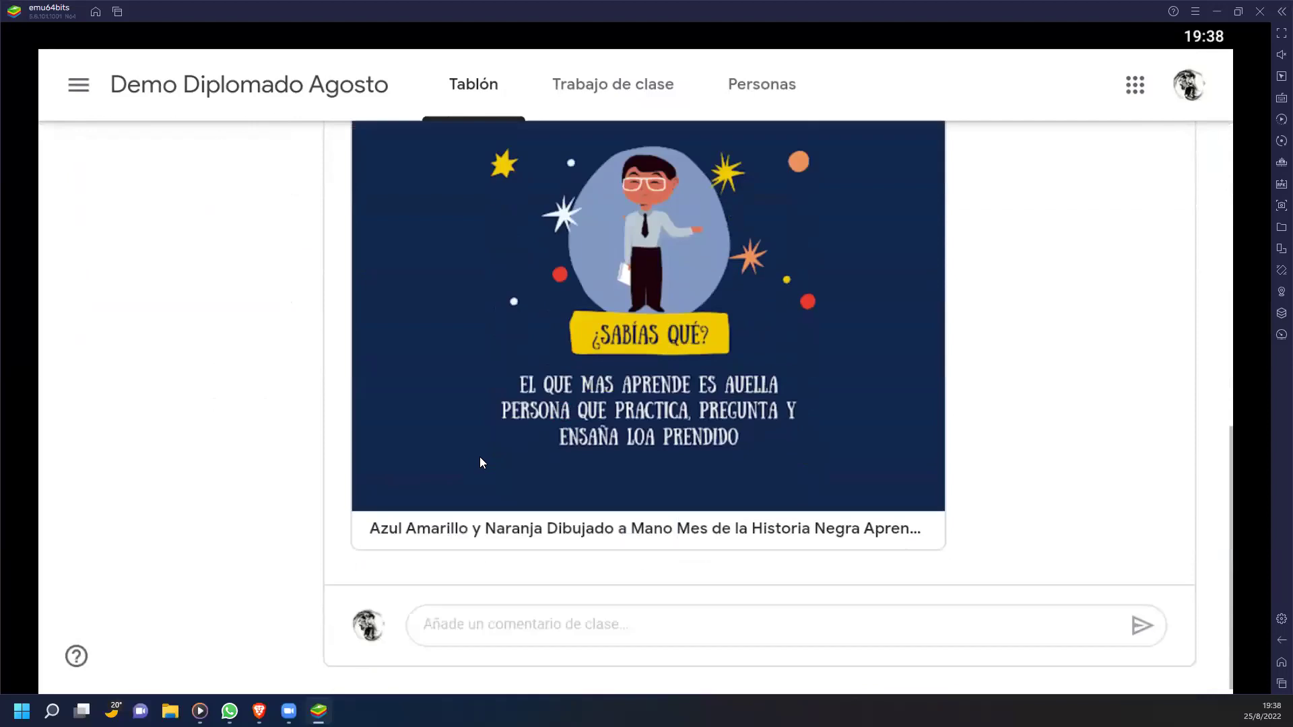
{"action": "scroll", "coordinate": [479, 466], "scroll_direction": "up", "scroll_amount": 2}
{"action": "scroll", "coordinate": [480, 471], "scroll_direction": "up", "scroll_amount": 8}
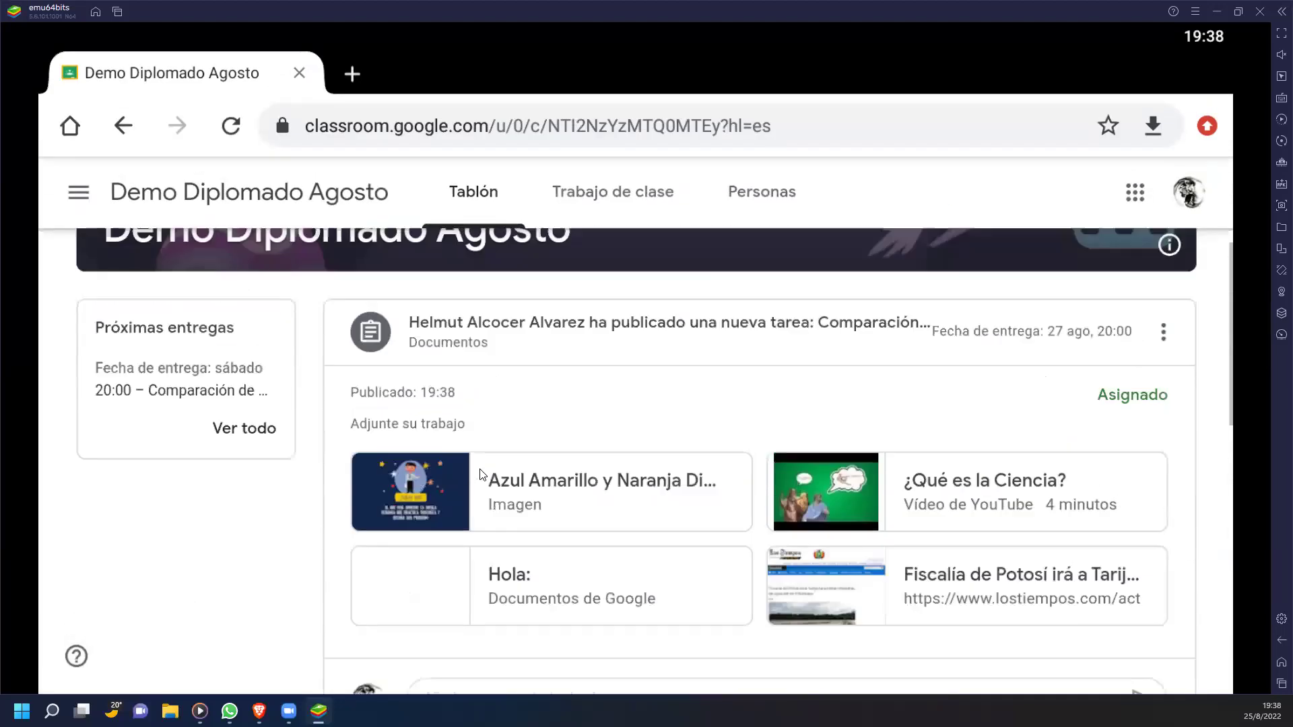
{"action": "scroll", "coordinate": [520, 462], "scroll_direction": "down", "scroll_amount": 1}
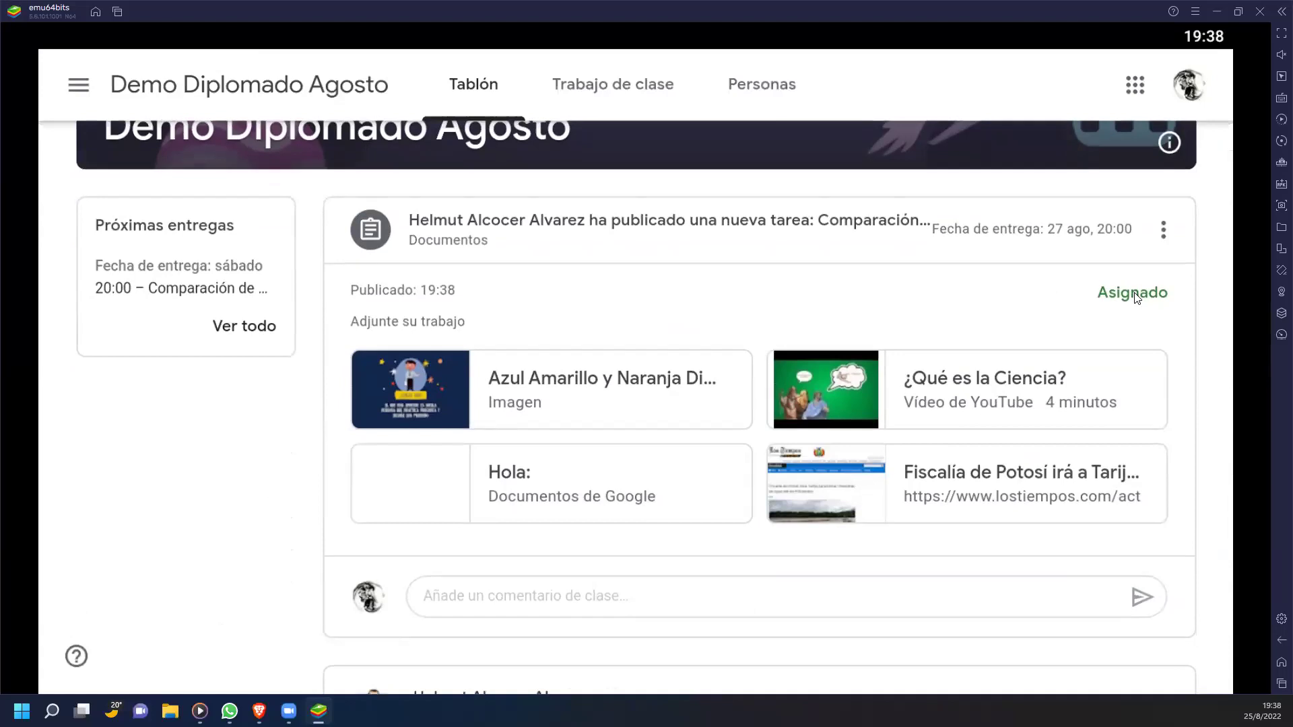
{"action": "left_click", "coordinate": [598, 93]}
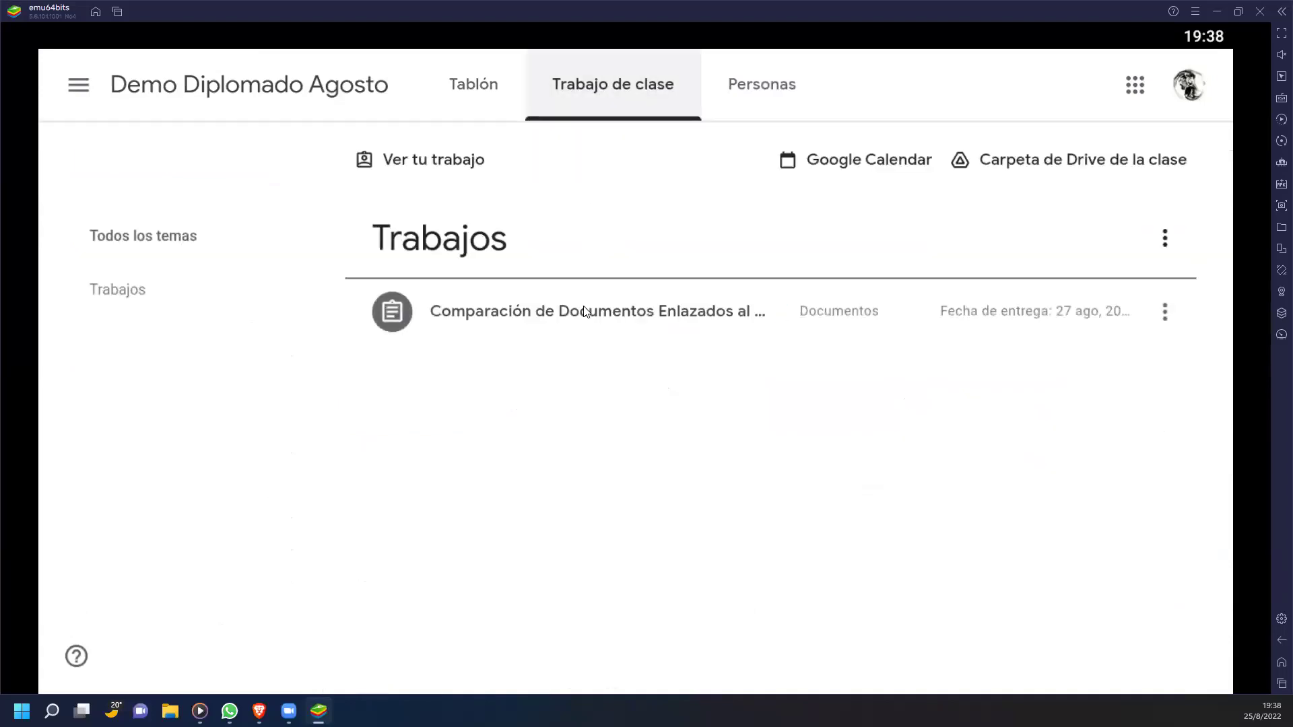
{"action": "left_click", "coordinate": [583, 309]}
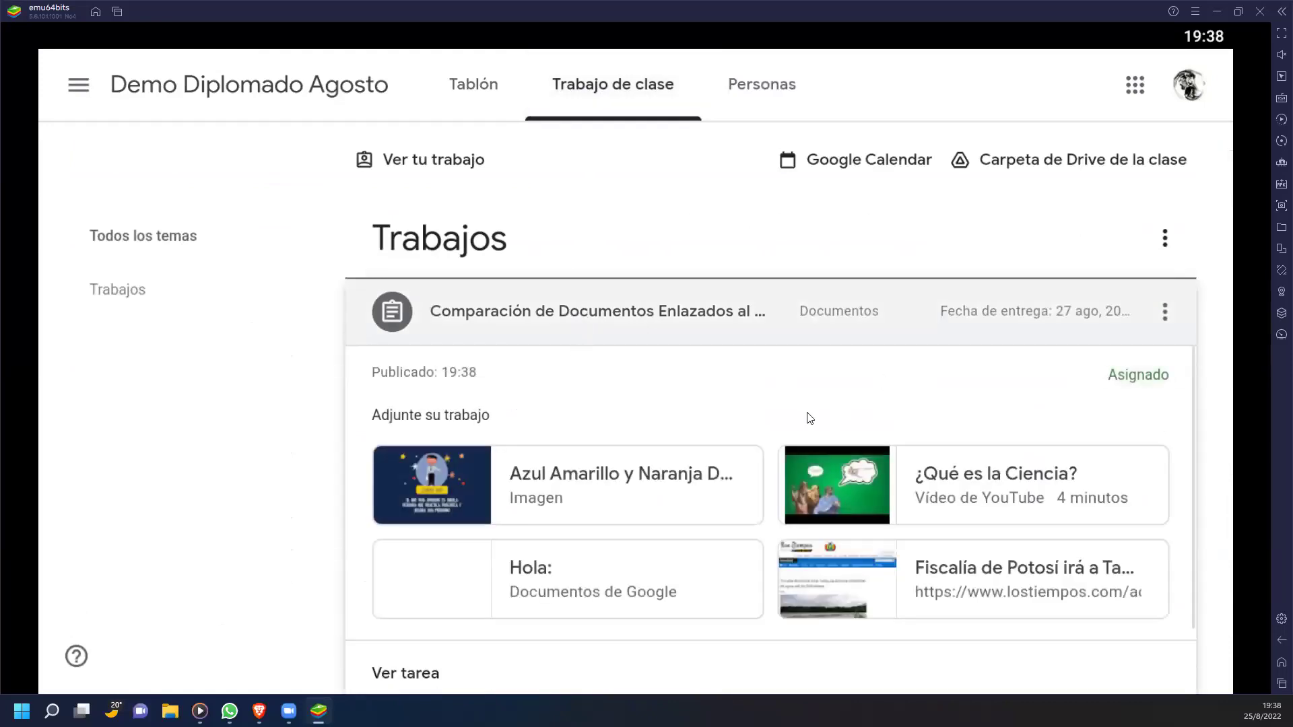
- Open the assignment's detail page and its 'Hola:' Google Docs attachment
{"action": "scroll", "coordinate": [774, 416], "scroll_direction": "down", "scroll_amount": 1}
{"action": "left_click", "coordinate": [406, 673]}
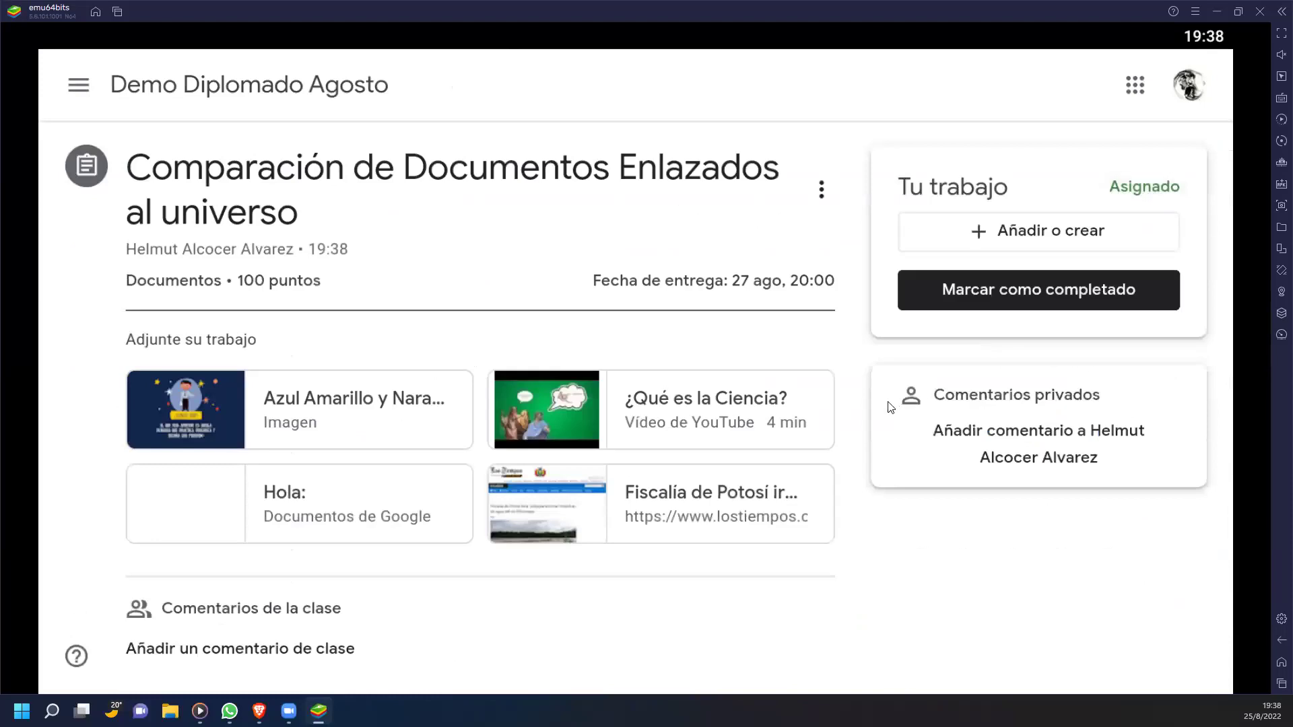
{"action": "scroll", "coordinate": [838, 424], "scroll_direction": "down", "scroll_amount": 1}
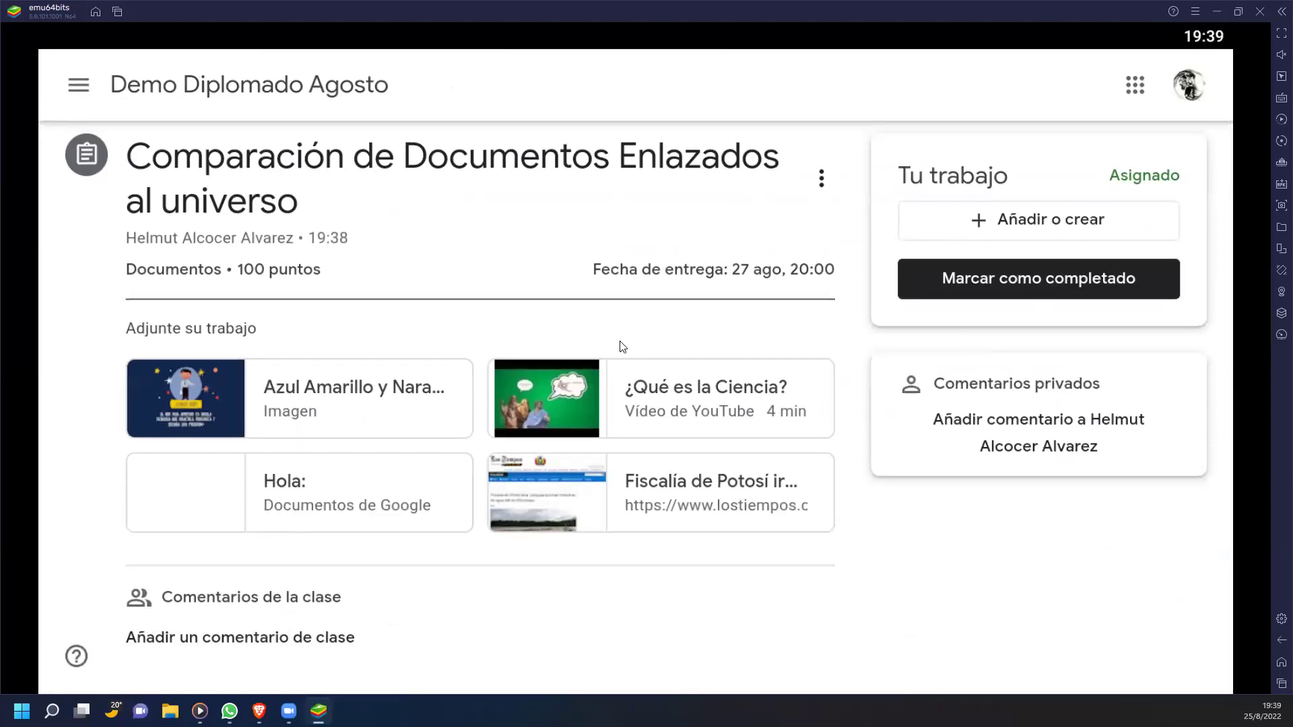
{"action": "left_click", "coordinate": [317, 495]}
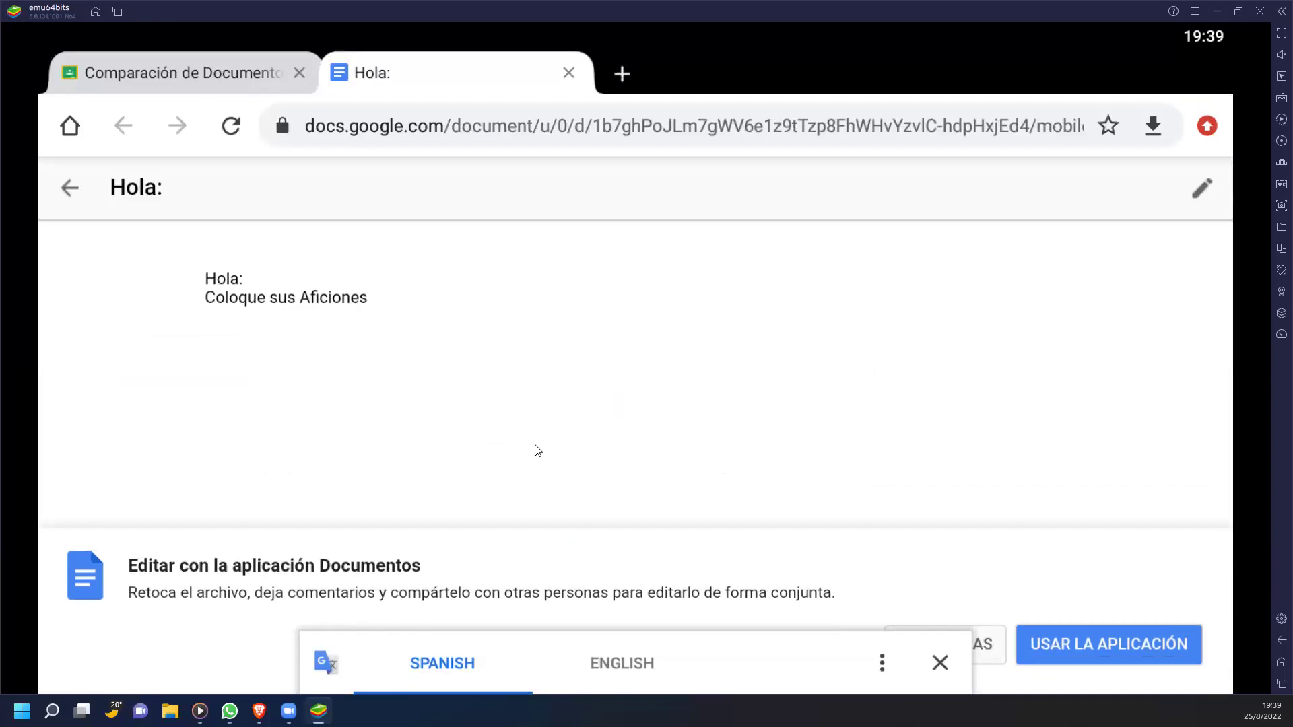
- Dismiss the translate bar and Docs app offers on the Hola: document
{"action": "left_click", "coordinate": [941, 664]}
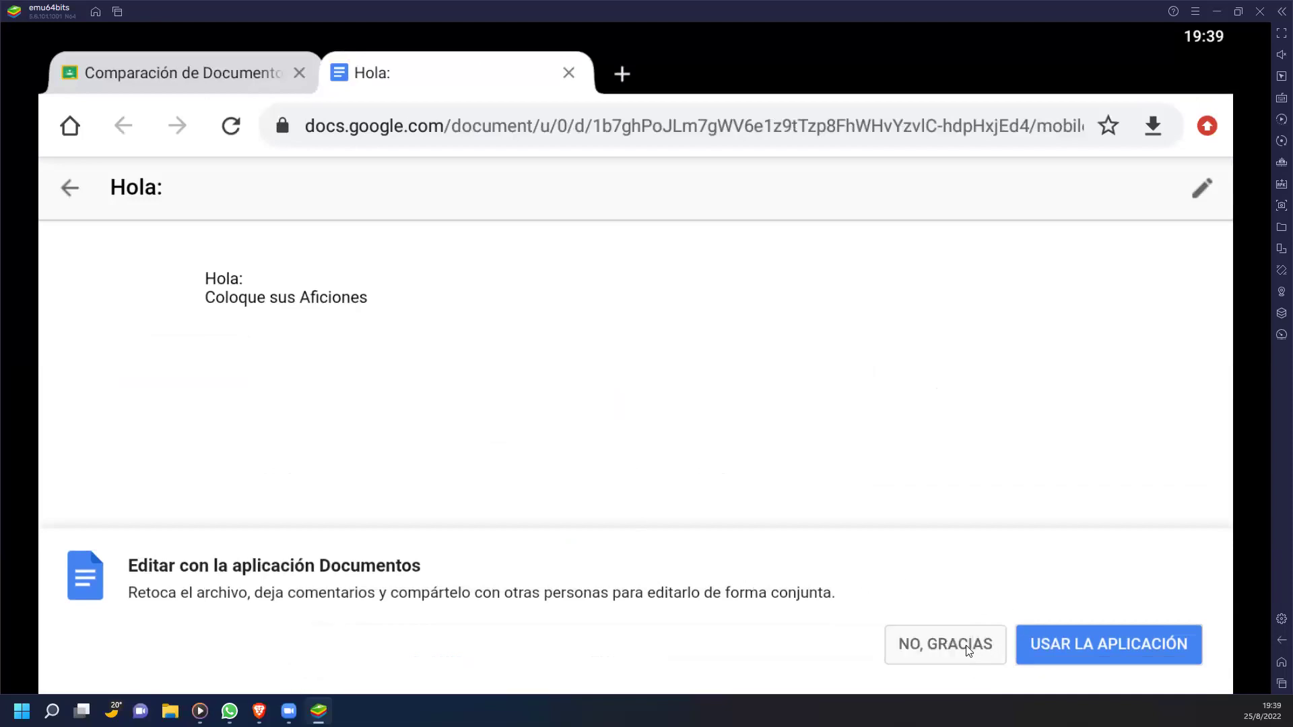
{"action": "left_click", "coordinate": [946, 664]}
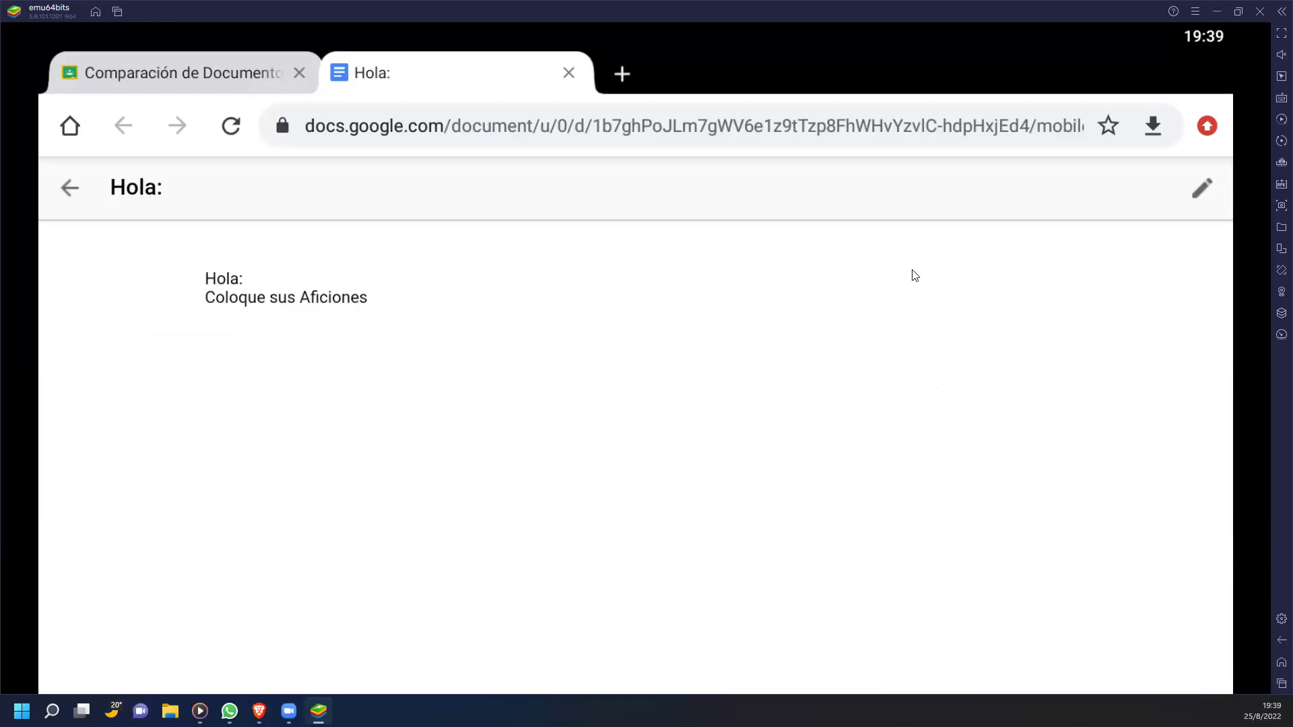
{"action": "left_click", "coordinate": [1203, 191]}
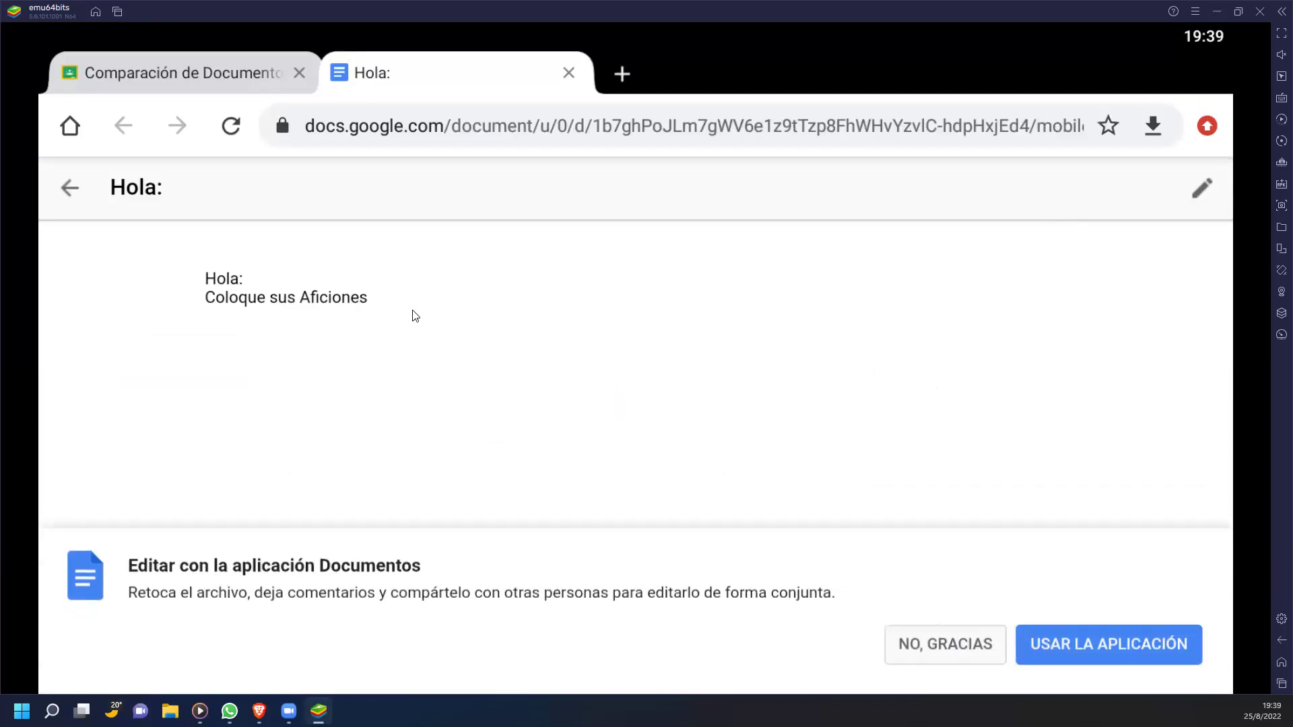
{"action": "left_click", "coordinate": [962, 647]}
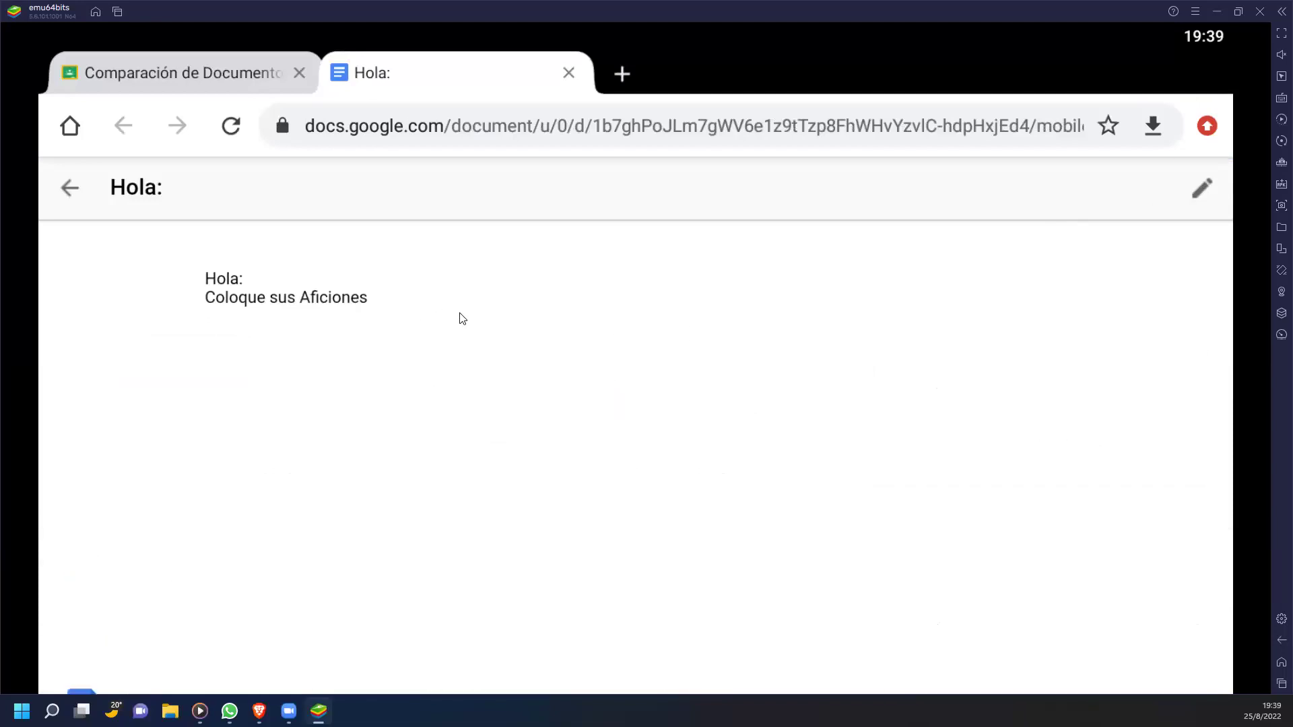
{"action": "left_click", "coordinate": [1189, 202]}
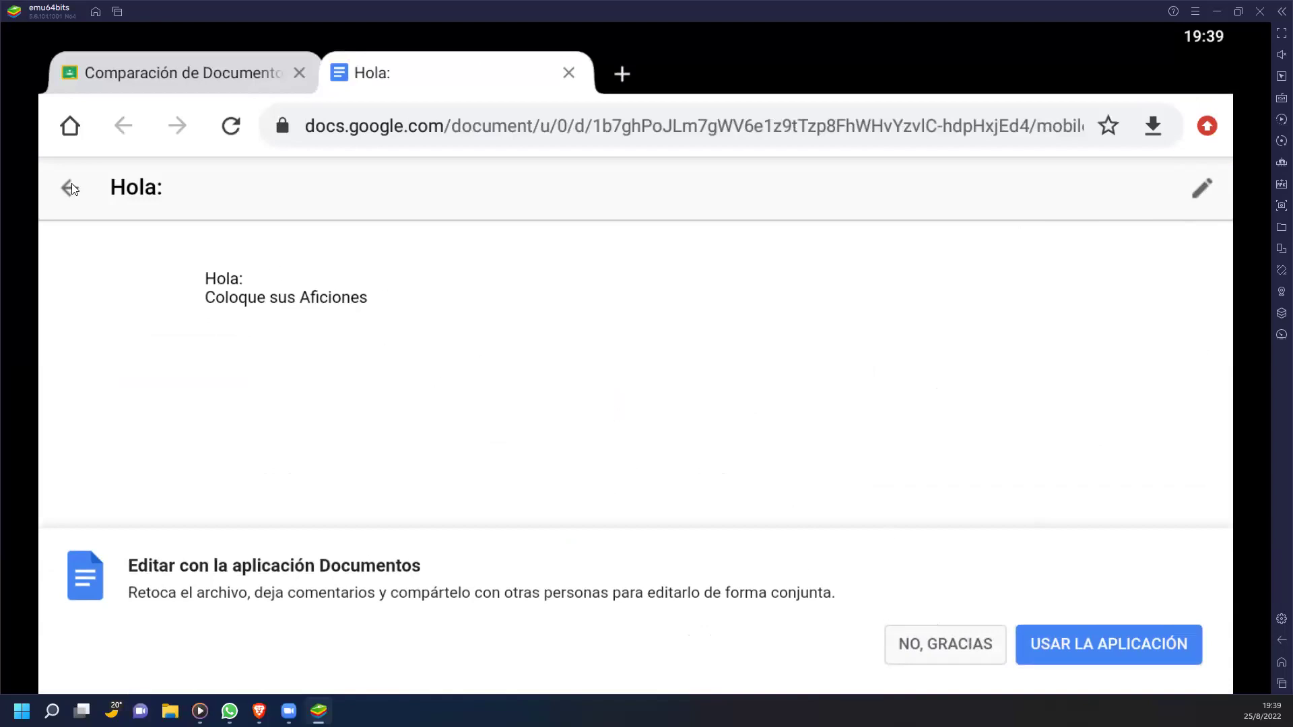
- Select the words 'sus' and 'Aficiones' in the document, then return to the assignment page
{"action": "double_click", "coordinate": [274, 301]}
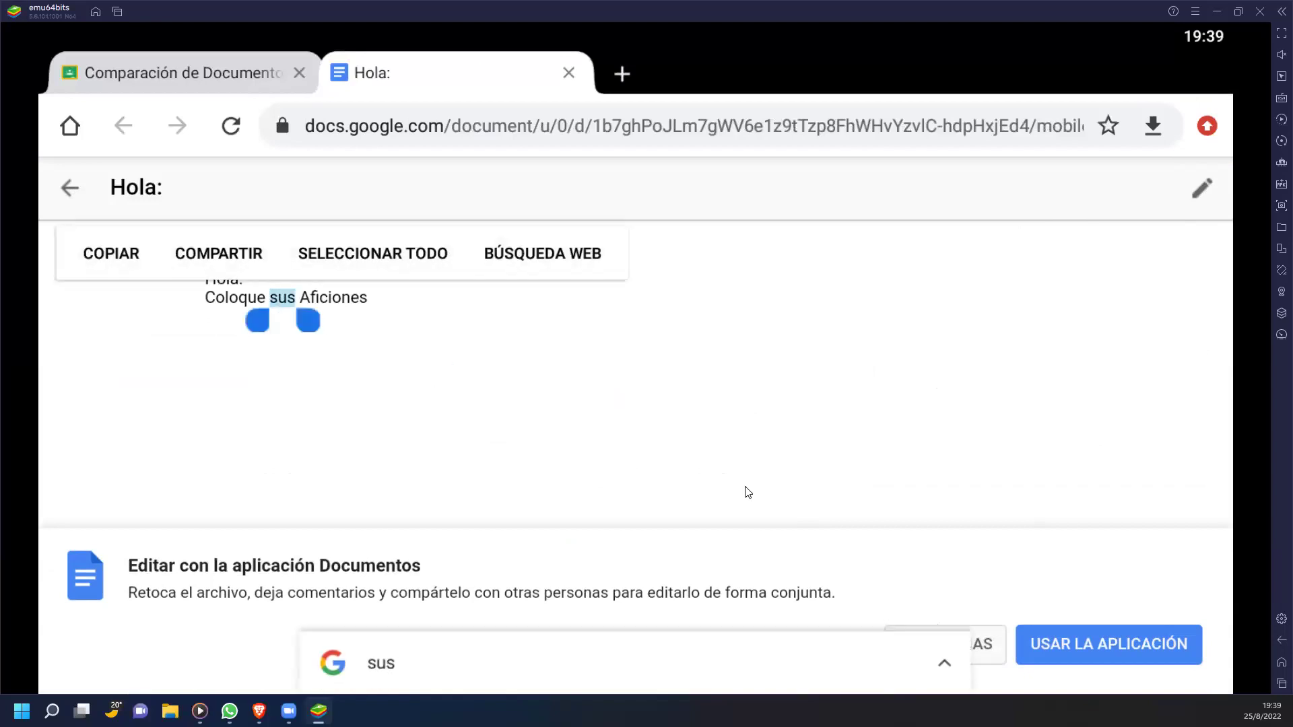
{"action": "left_click", "coordinate": [406, 316]}
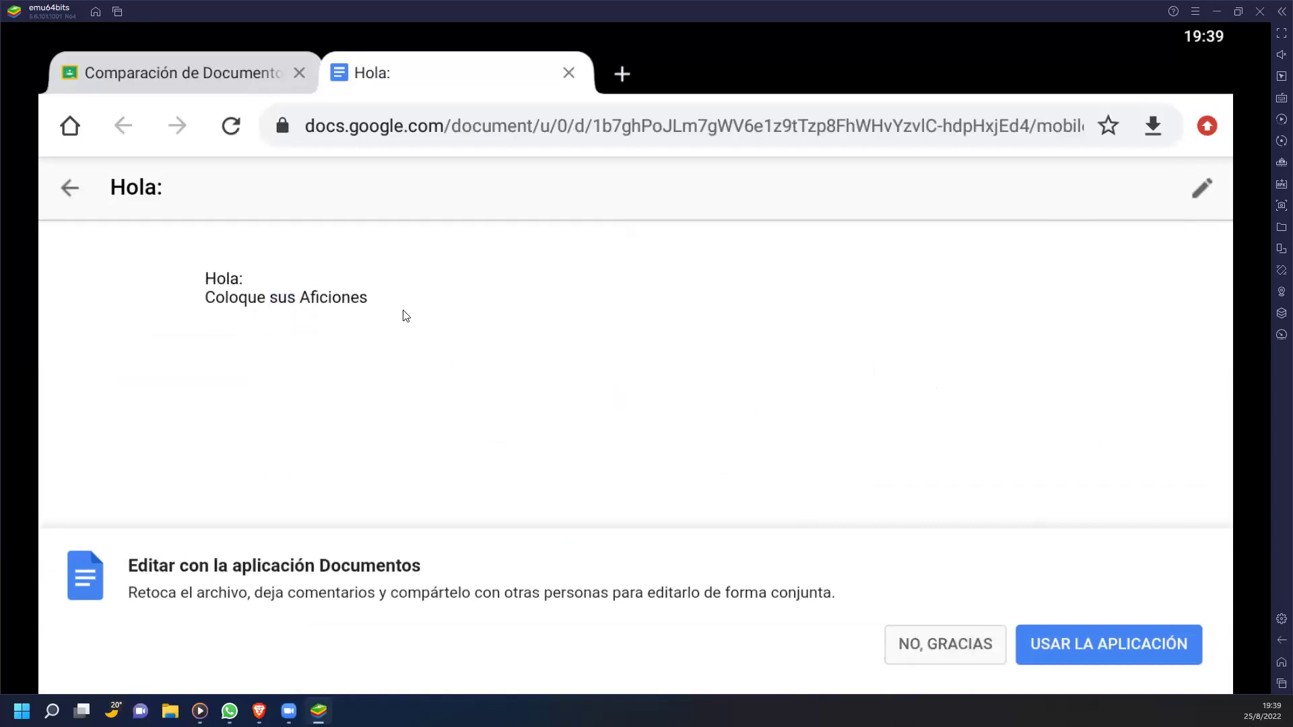
{"action": "double_click", "coordinate": [367, 300]}
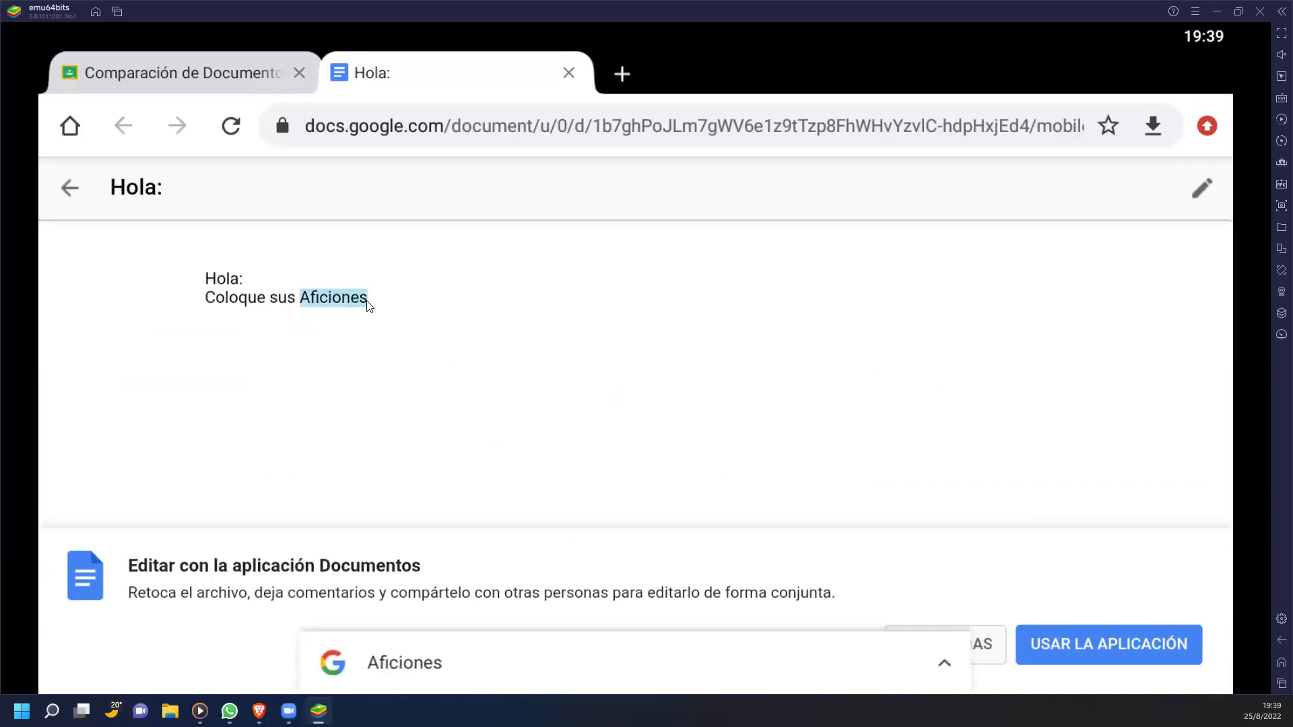
{"action": "left_click", "coordinate": [1192, 195]}
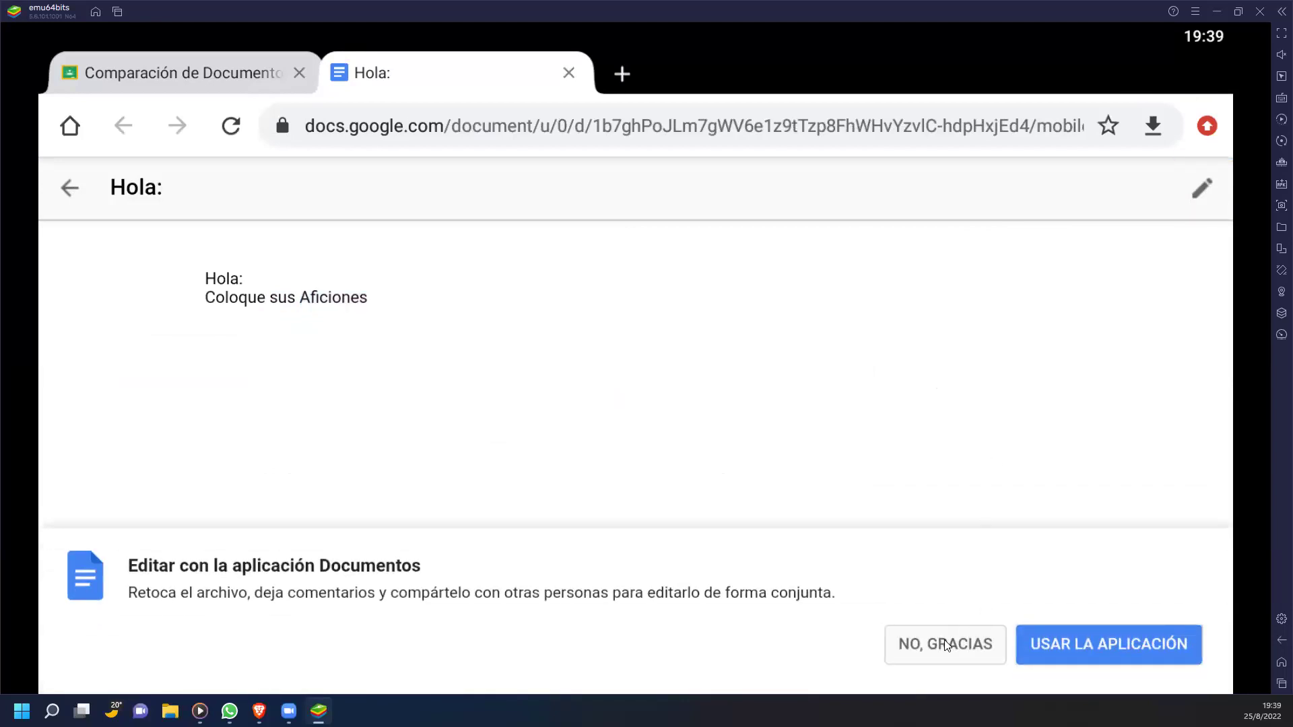
{"action": "left_click", "coordinate": [961, 646]}
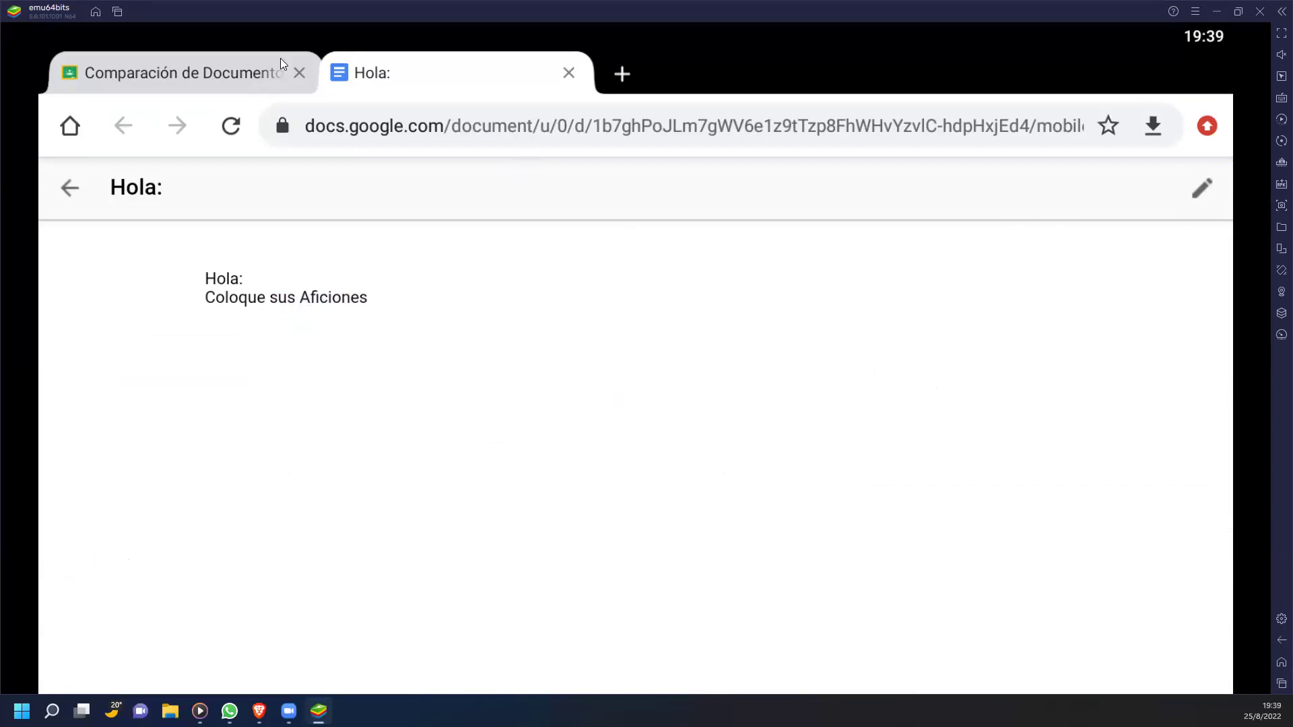
{"action": "left_click", "coordinate": [226, 73]}
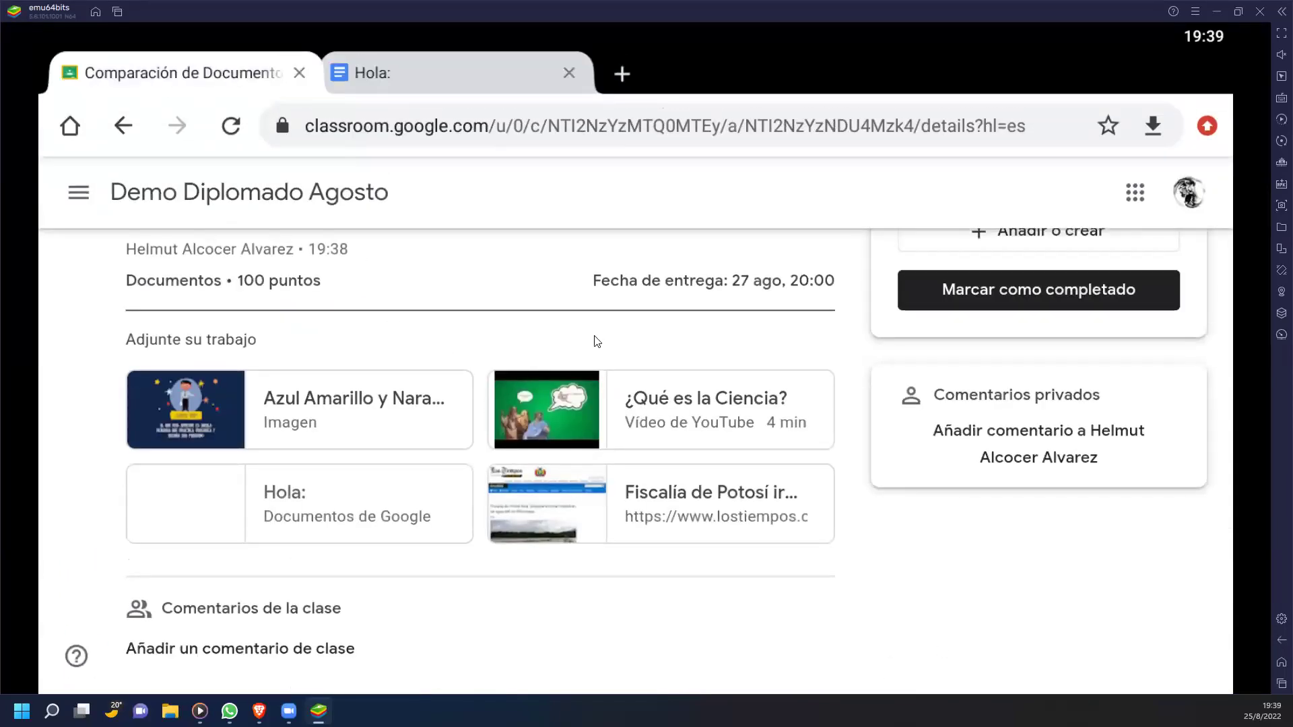
- Leave the assignment for the Clases list and switch to the teacher's Brave browser window
{"action": "scroll", "coordinate": [933, 470], "scroll_direction": "up", "scroll_amount": 2}
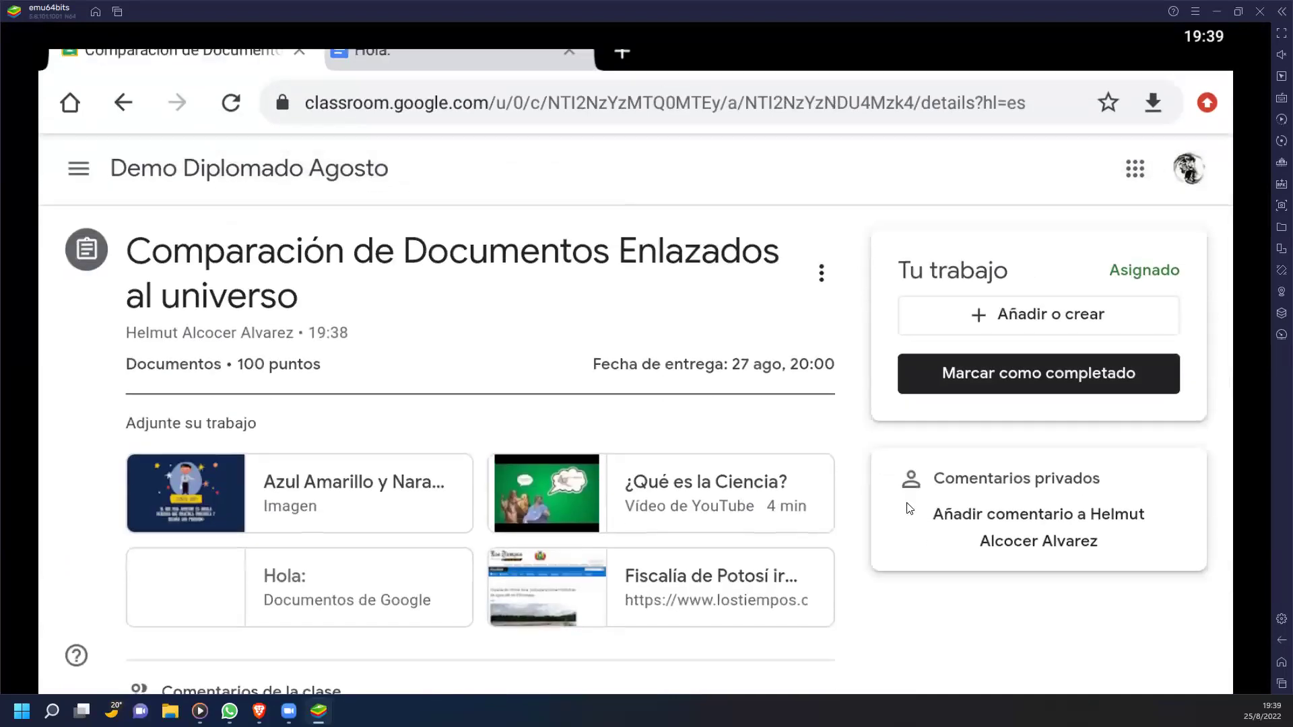
{"action": "scroll", "coordinate": [910, 506], "scroll_direction": "down", "scroll_amount": 1}
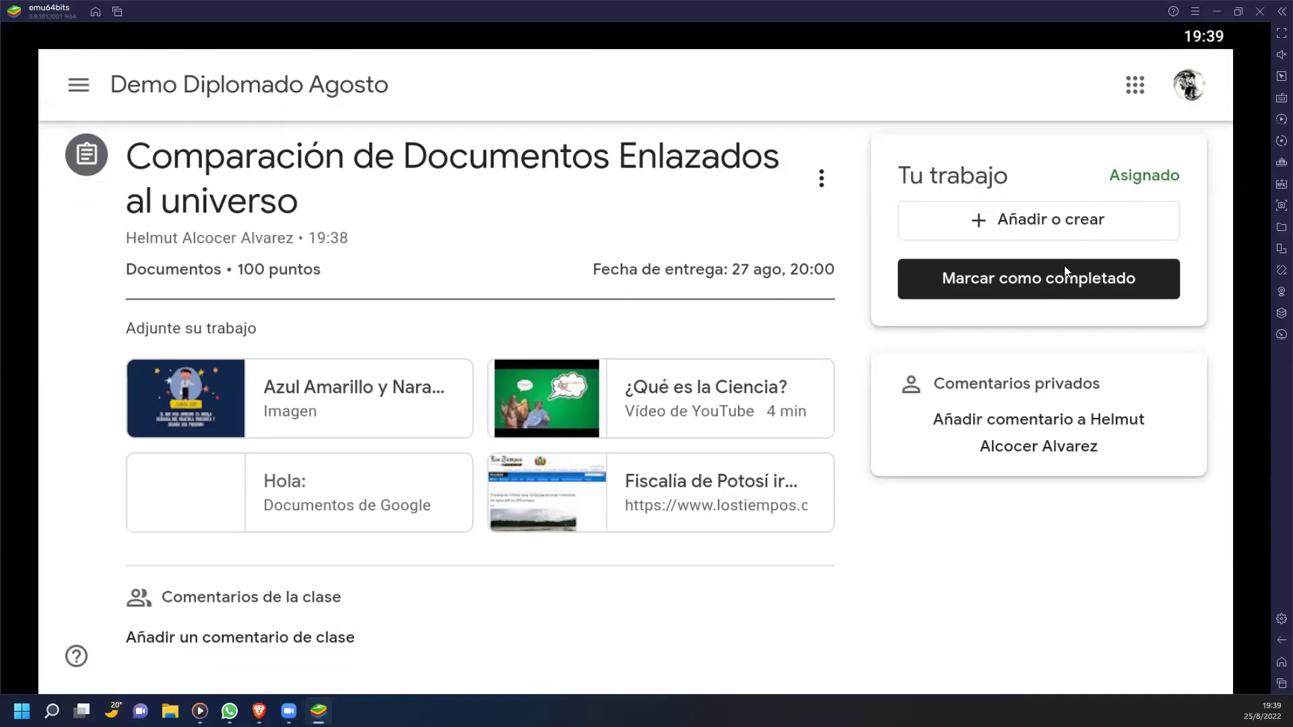
{"action": "left_click", "coordinate": [823, 180]}
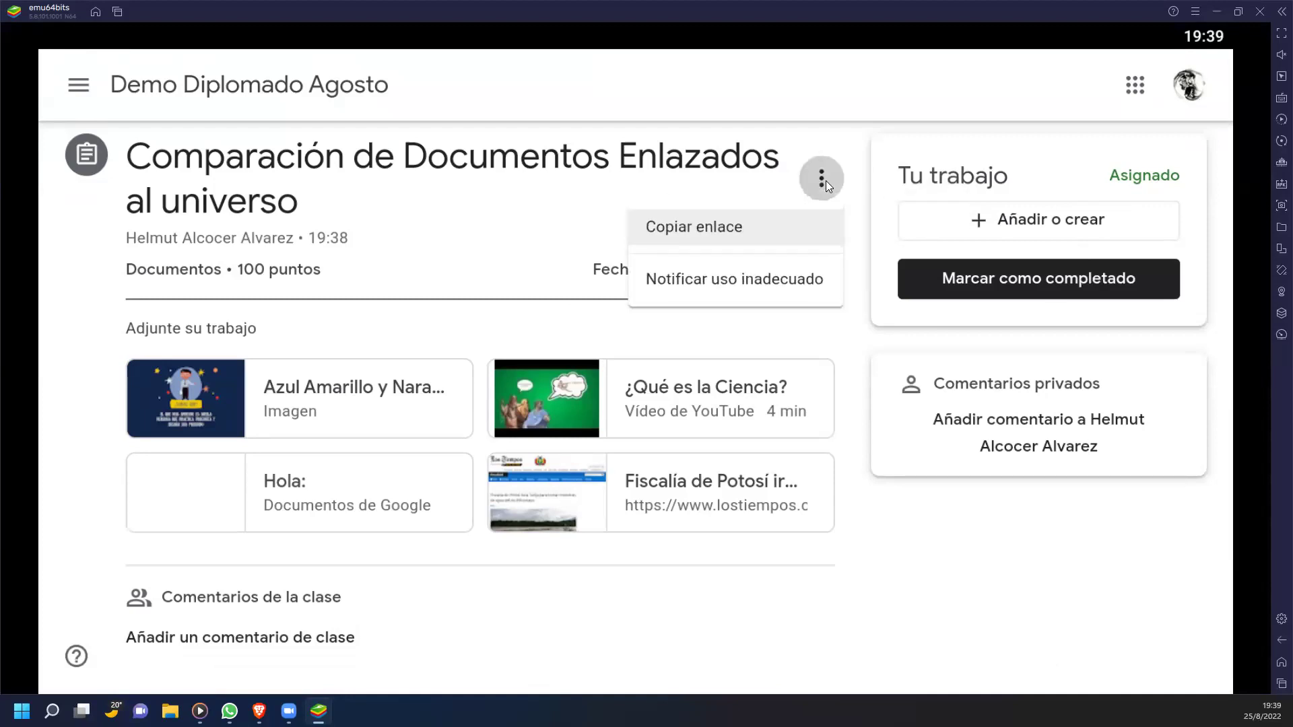
{"action": "left_click", "coordinate": [839, 128]}
{"action": "left_click", "coordinate": [79, 86]}
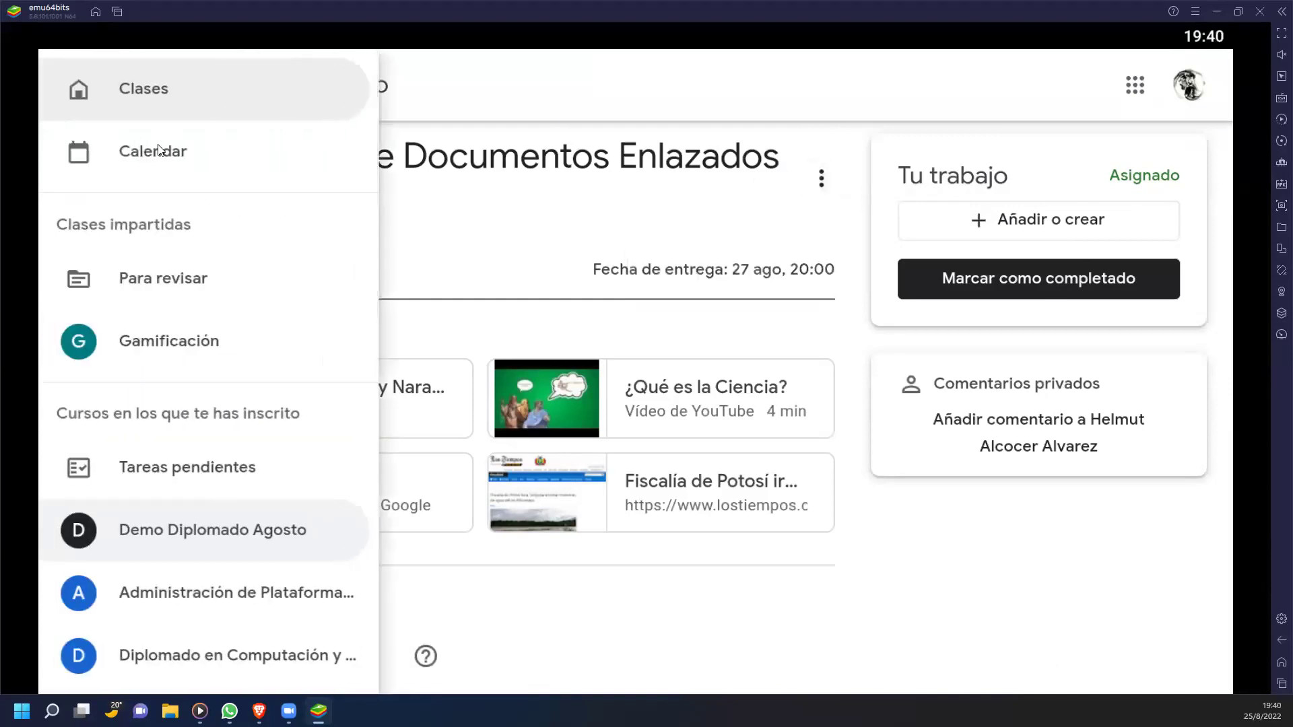
{"action": "left_click", "coordinate": [166, 90]}
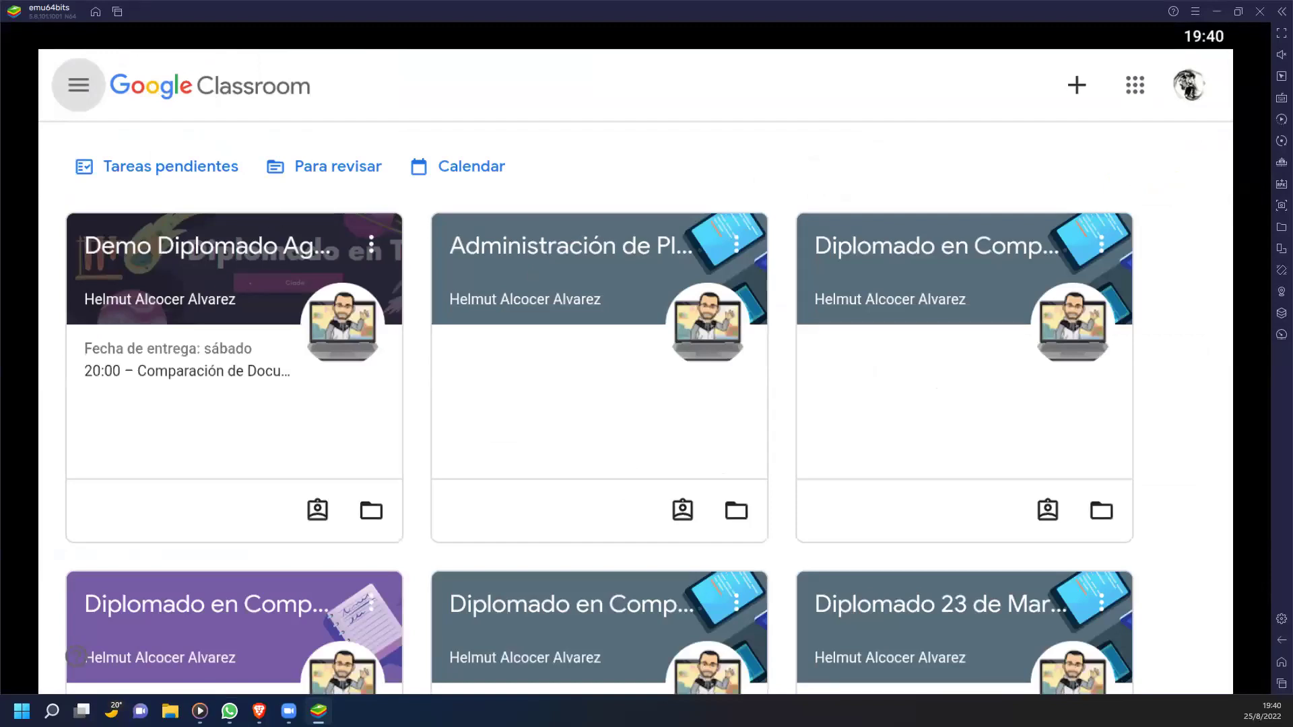
{"action": "key", "text": "alt+Tab"}
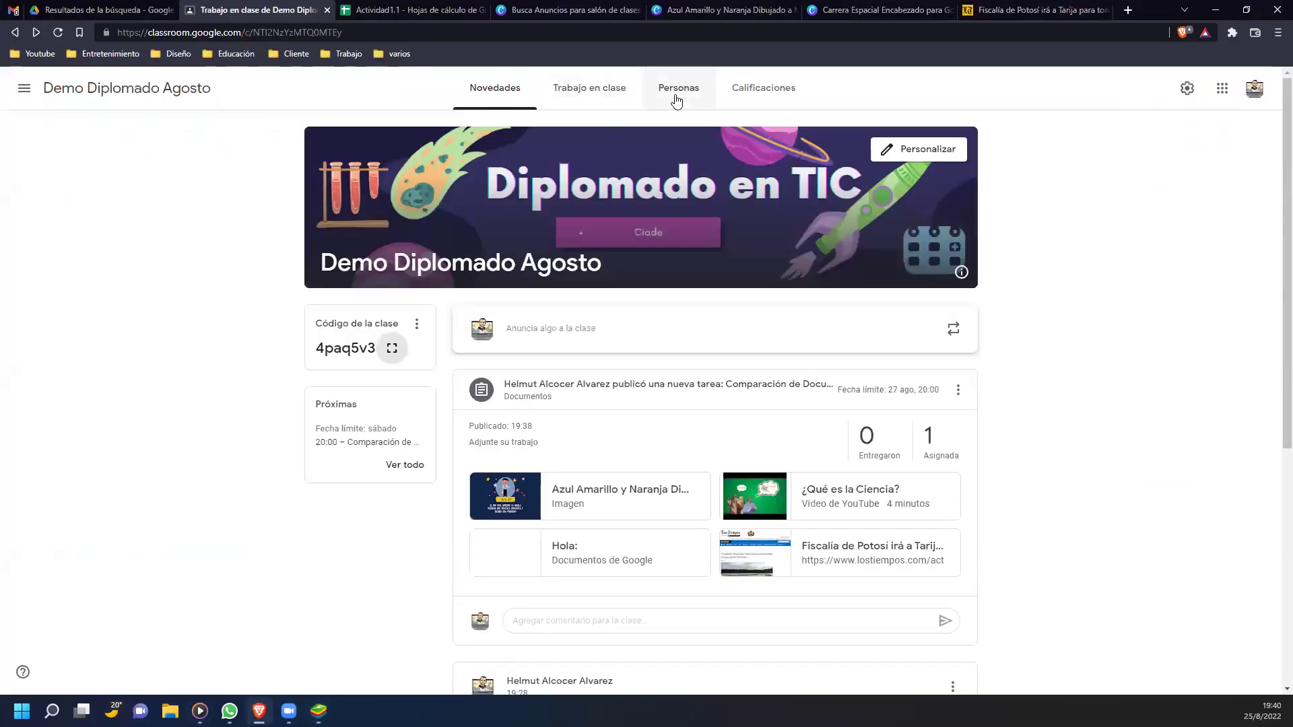
- Open the student's work from Personas and view the Entregada, Devuelta and Sin entregar filters
{"action": "left_click", "coordinate": [680, 89]}
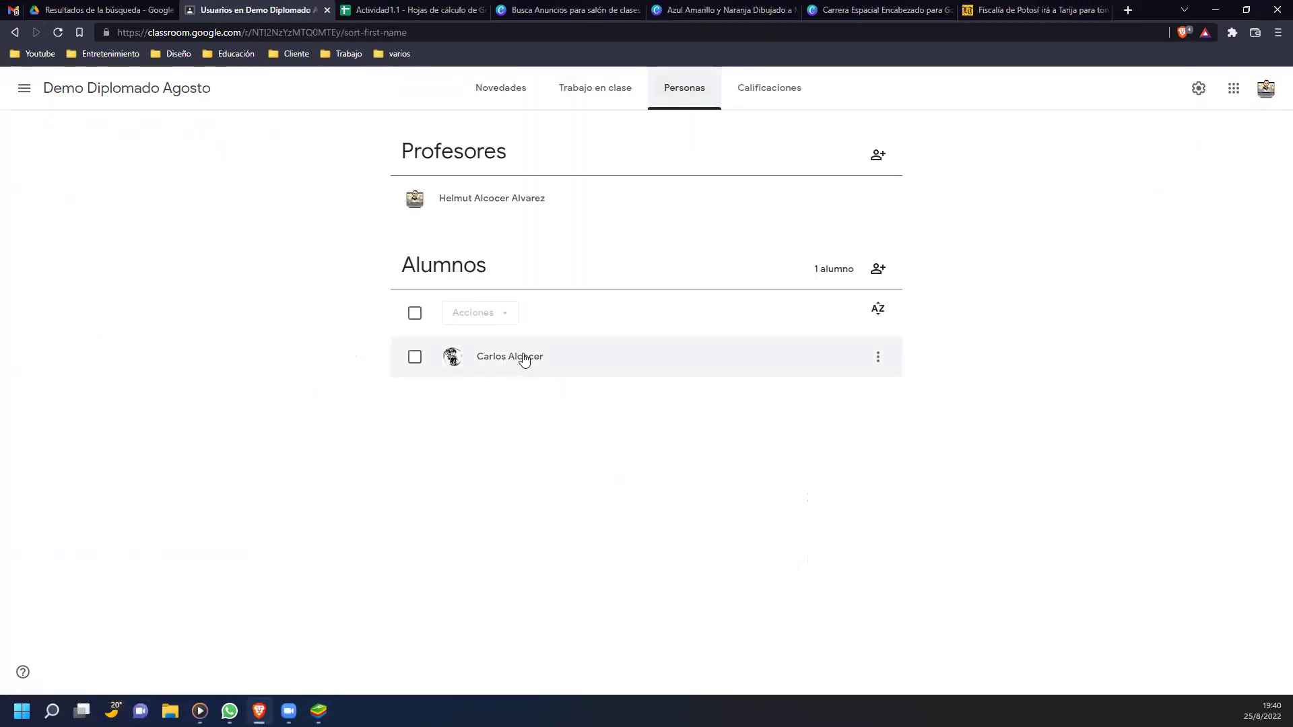
{"action": "left_click", "coordinate": [525, 361]}
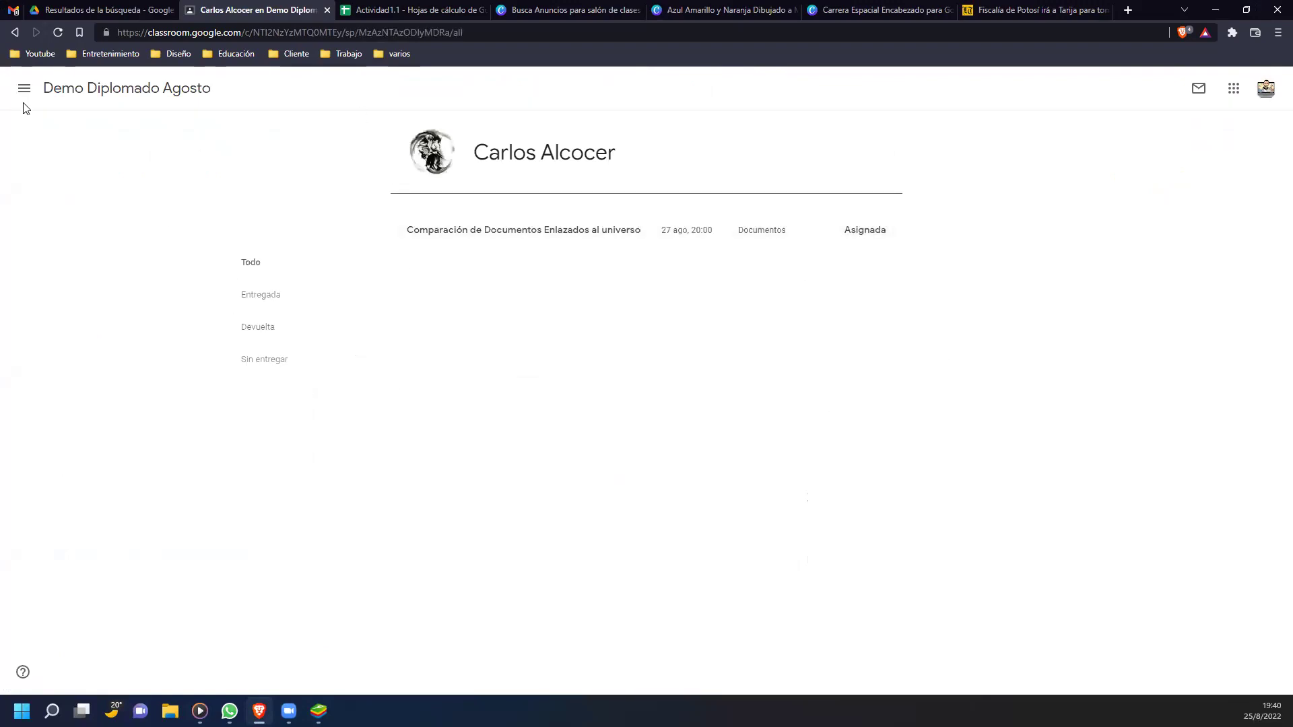
{"action": "left_click", "coordinate": [267, 296]}
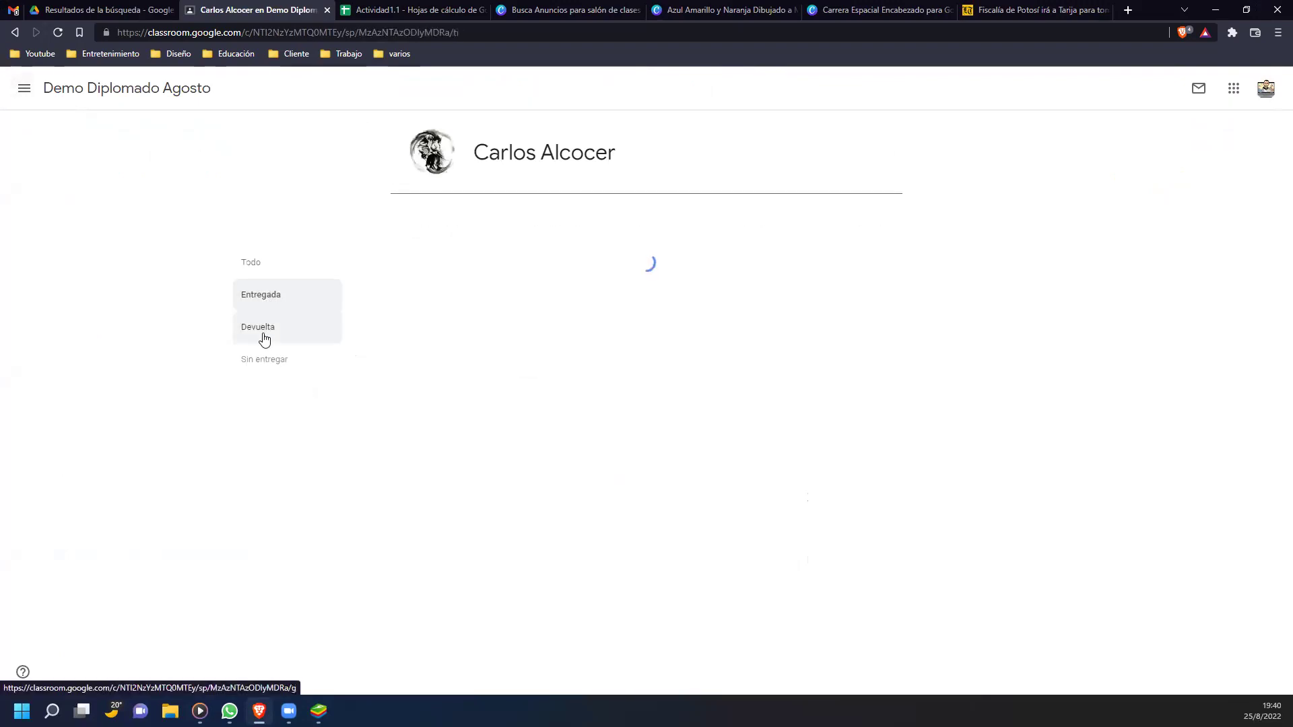
{"action": "left_click", "coordinate": [265, 340]}
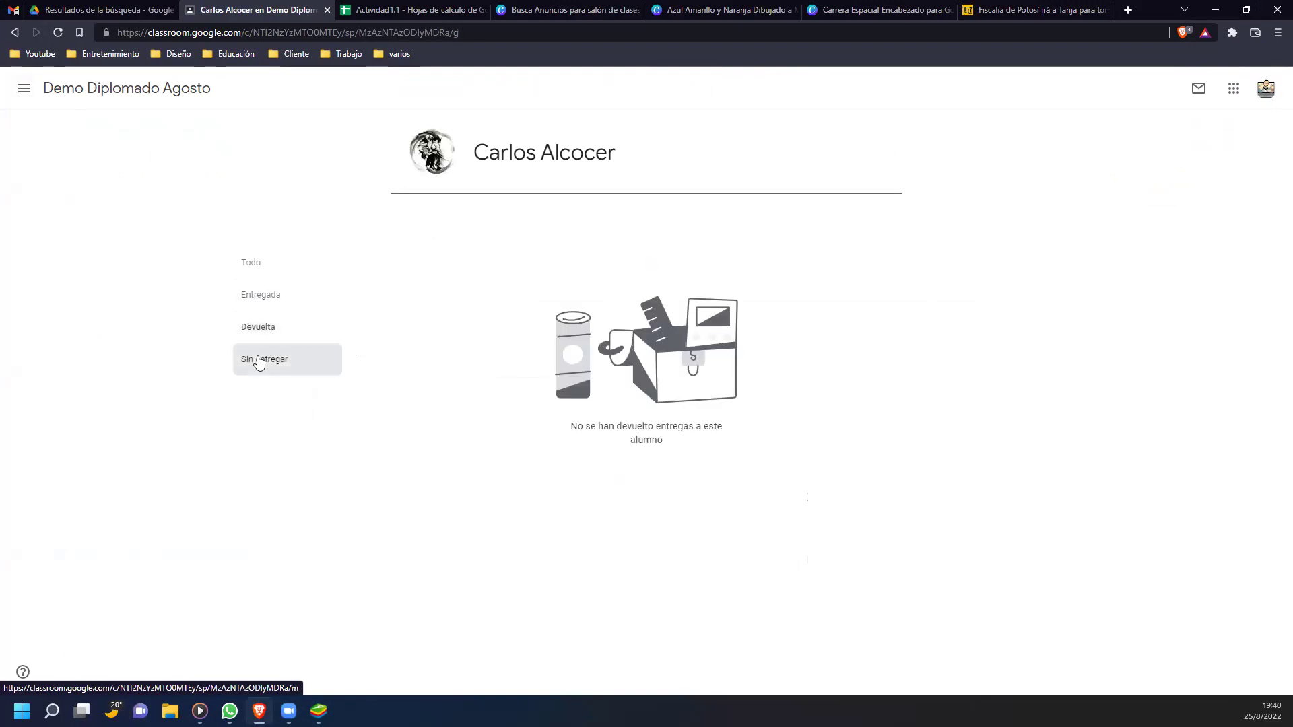
{"action": "left_click", "coordinate": [259, 360]}
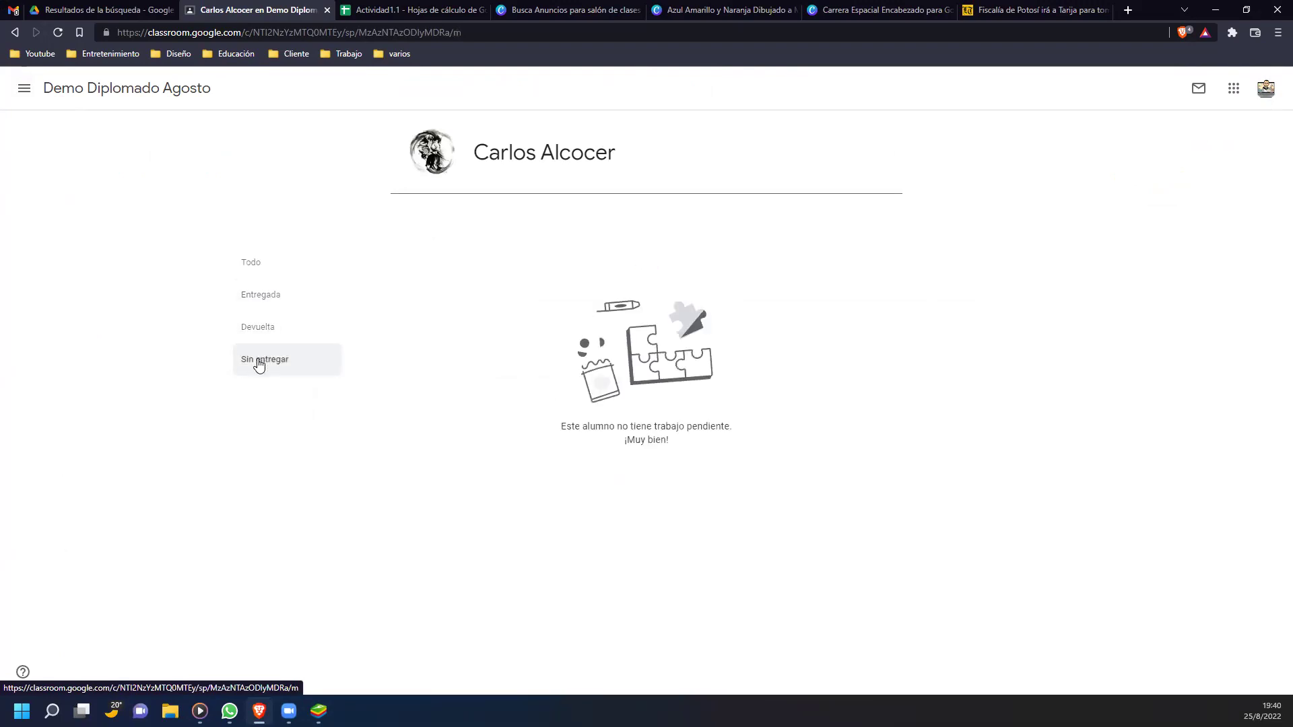
- Return to the Demo Diplomado Agosto stream and bring the student's emulator view back
{"action": "left_click", "coordinate": [26, 88]}
{"action": "left_click", "coordinate": [202, 115]}
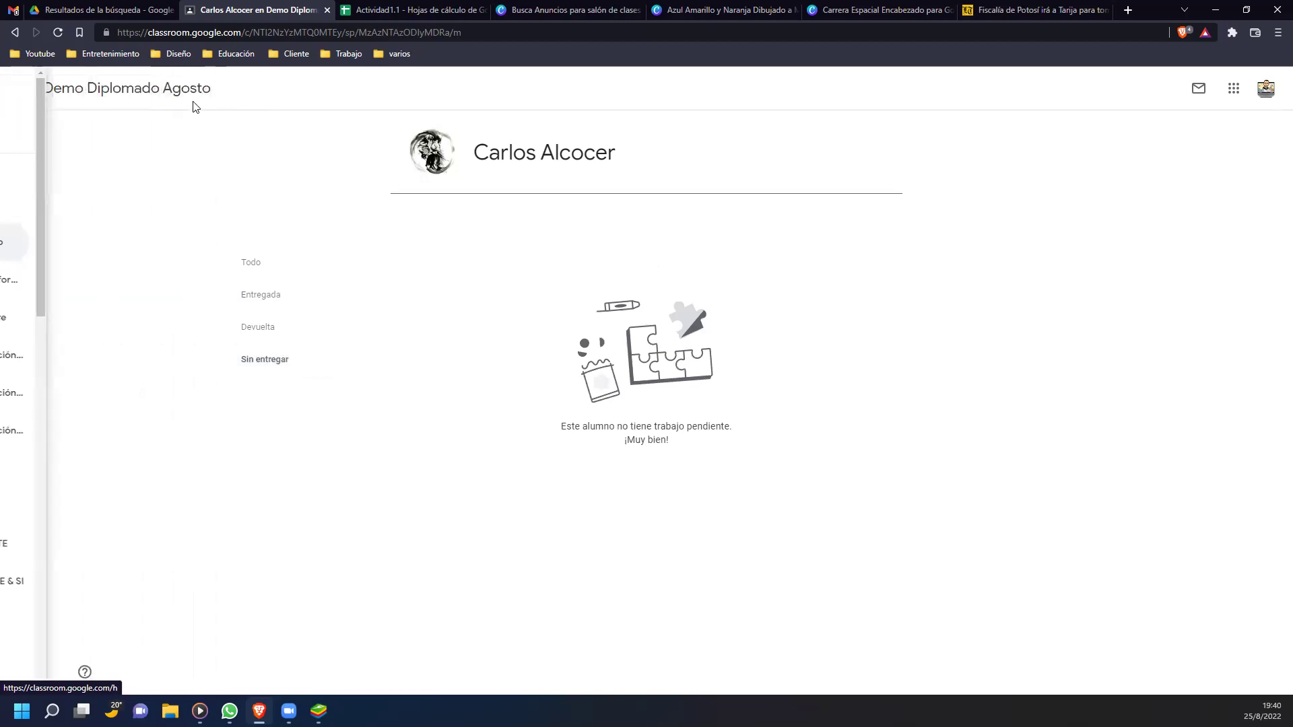
{"action": "left_click", "coordinate": [174, 95]}
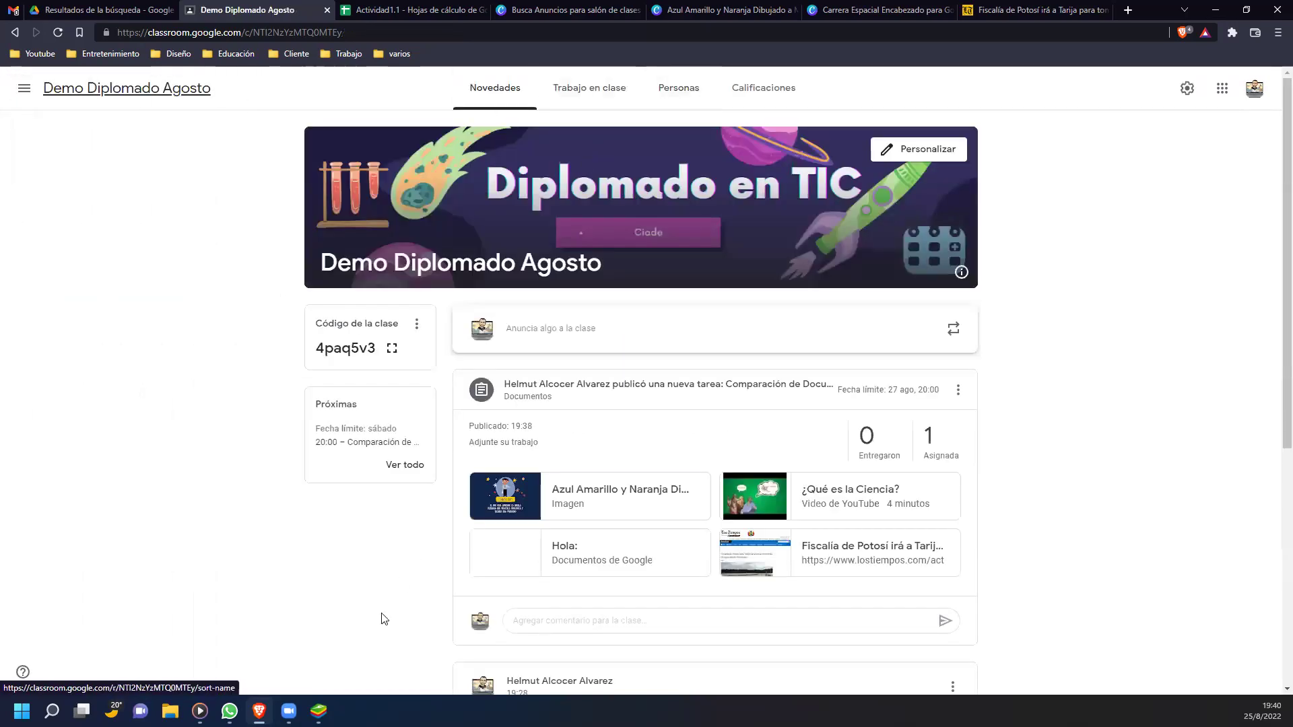
{"action": "left_click", "coordinate": [322, 704]}
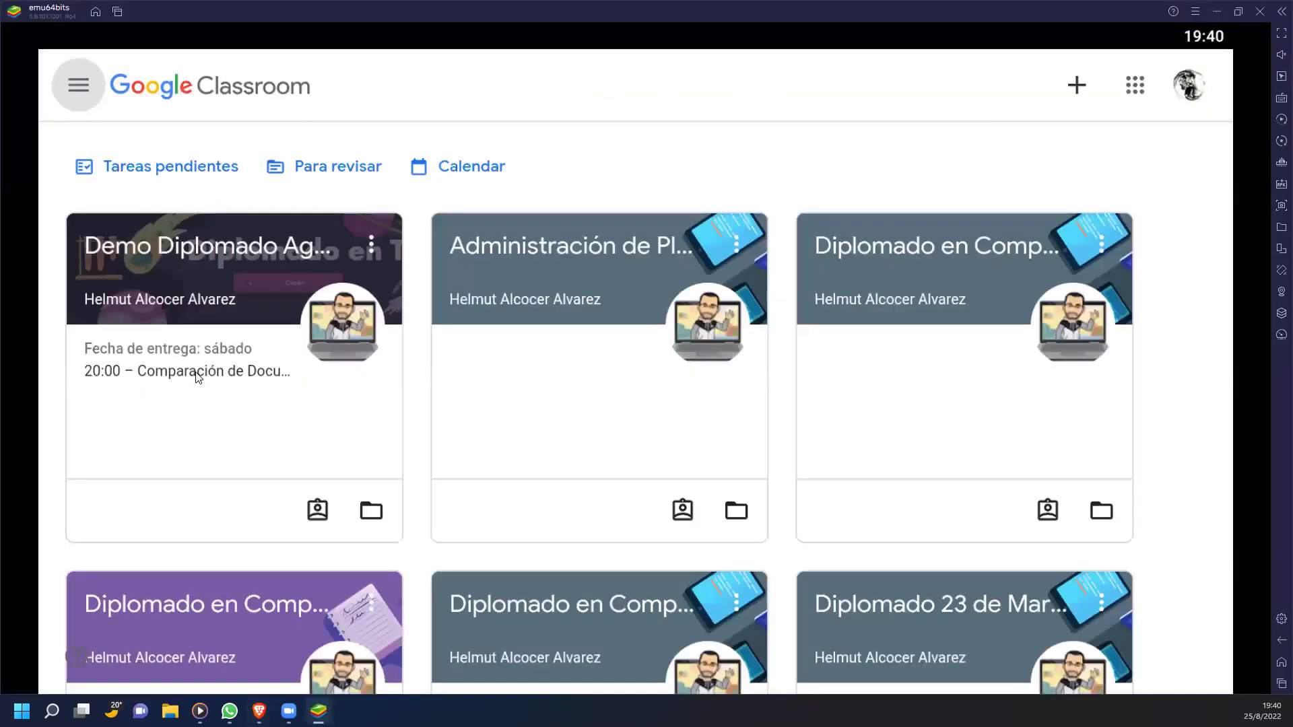
- As the student, mark 'Comparación de Documentos Enlazados al universo' completed with no attachments
{"action": "left_click", "coordinate": [197, 374]}
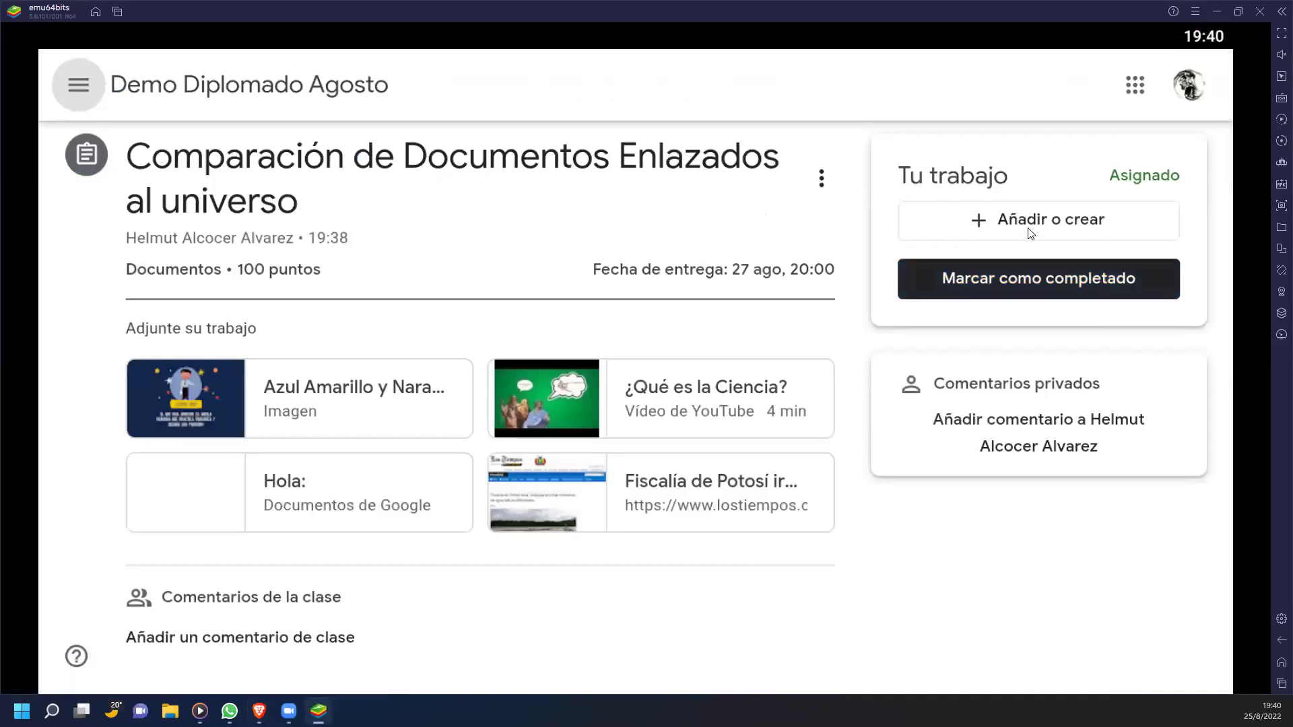
{"action": "left_click", "coordinate": [1026, 278]}
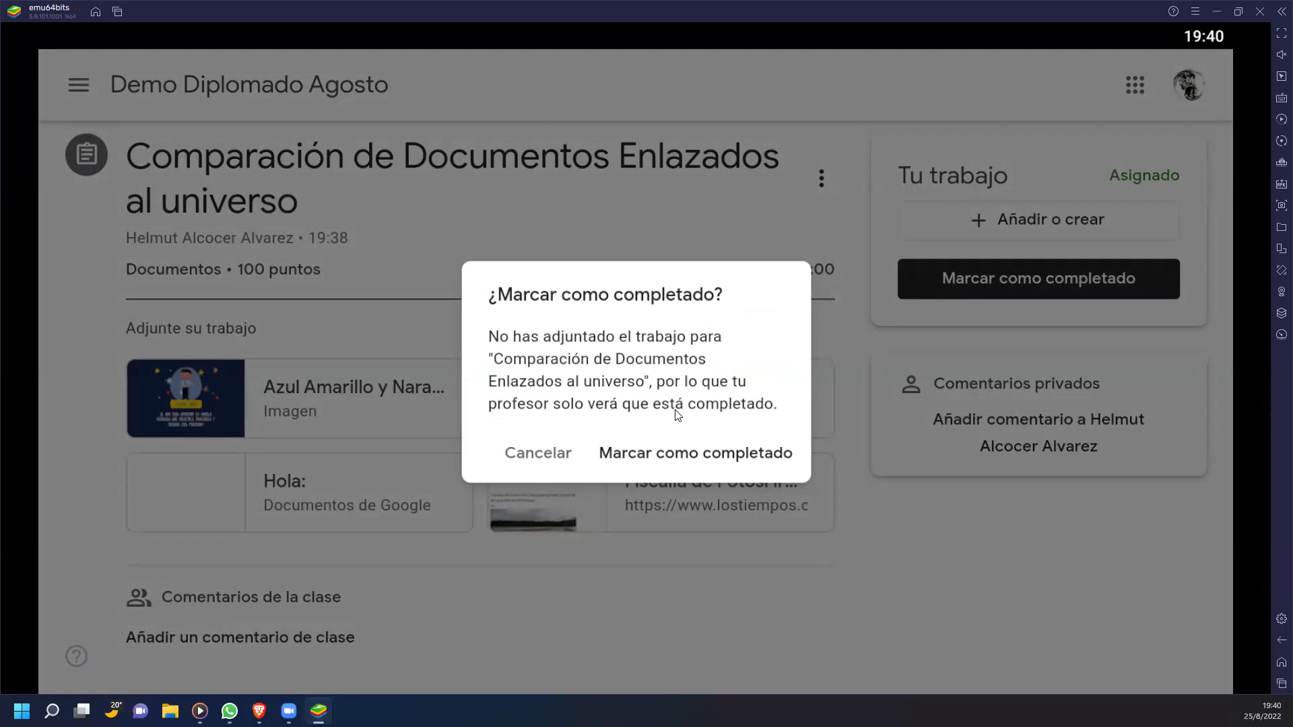
{"action": "left_click", "coordinate": [683, 455]}
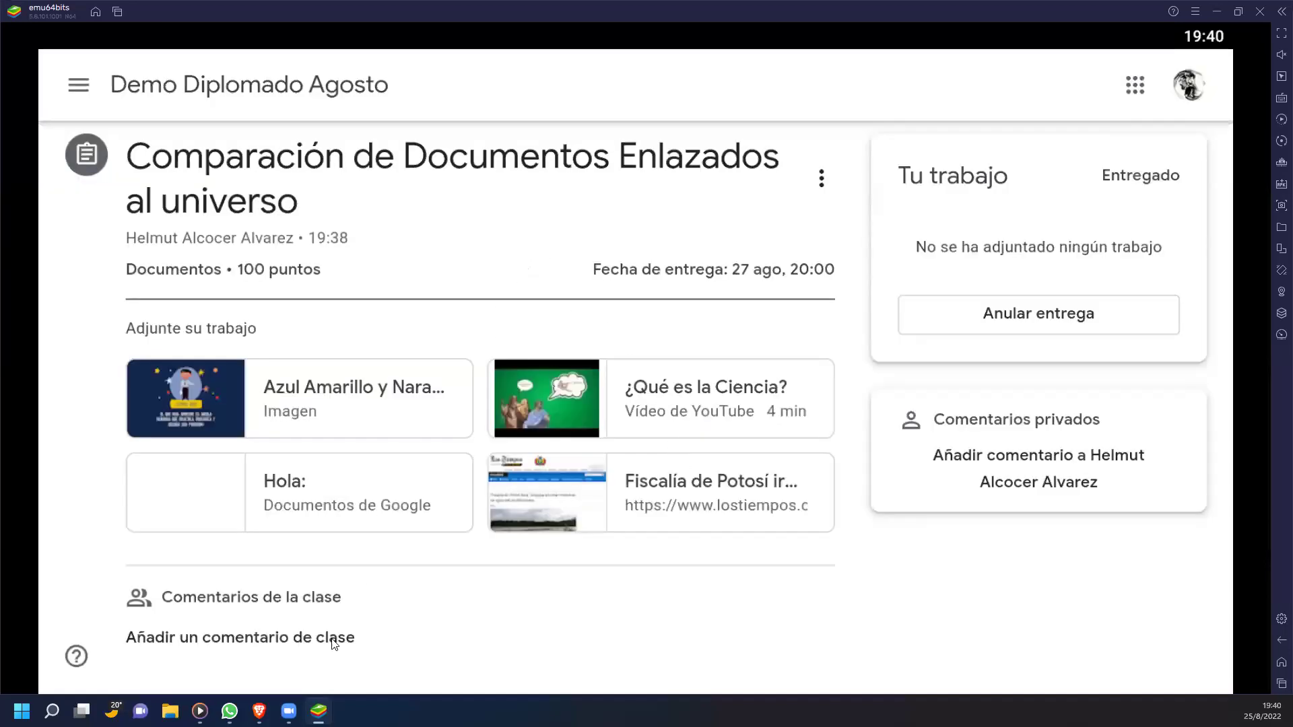
{"action": "left_click", "coordinate": [259, 711]}
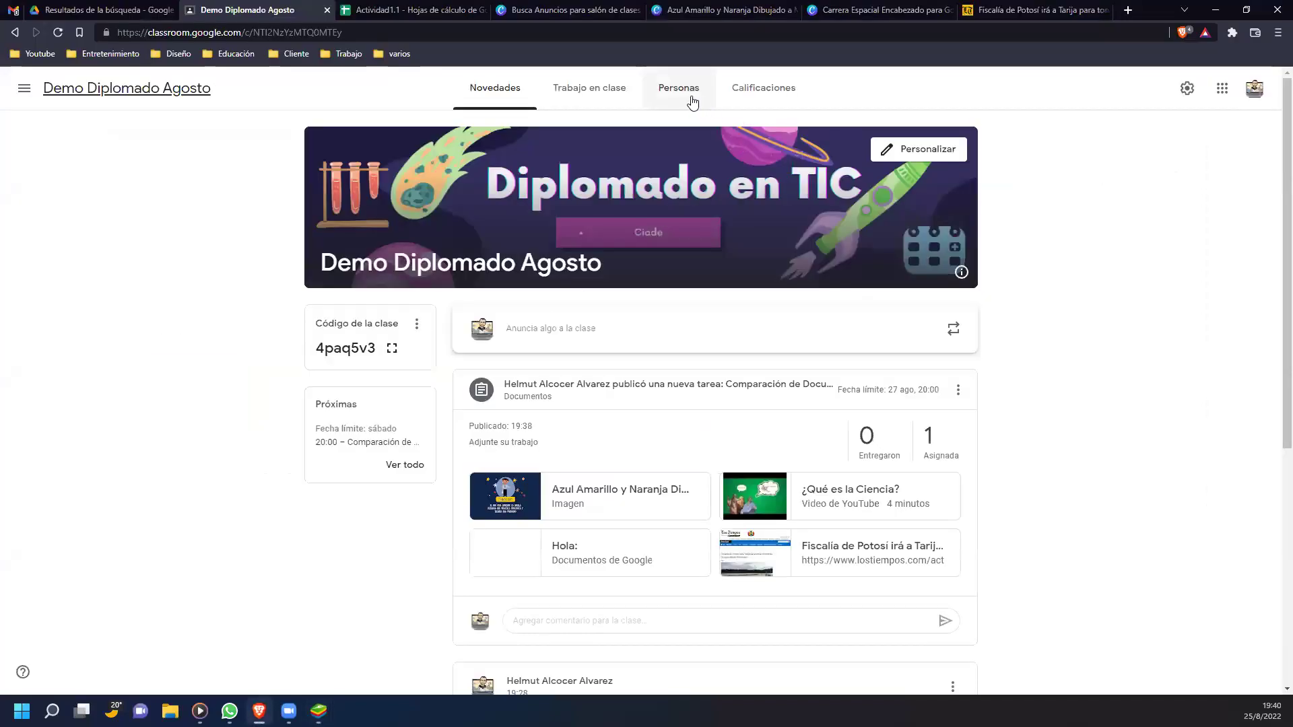
- Go via Calificaciones to Trabajo en clase and open the document-comparison assignment's student work
{"action": "left_click", "coordinate": [757, 94]}
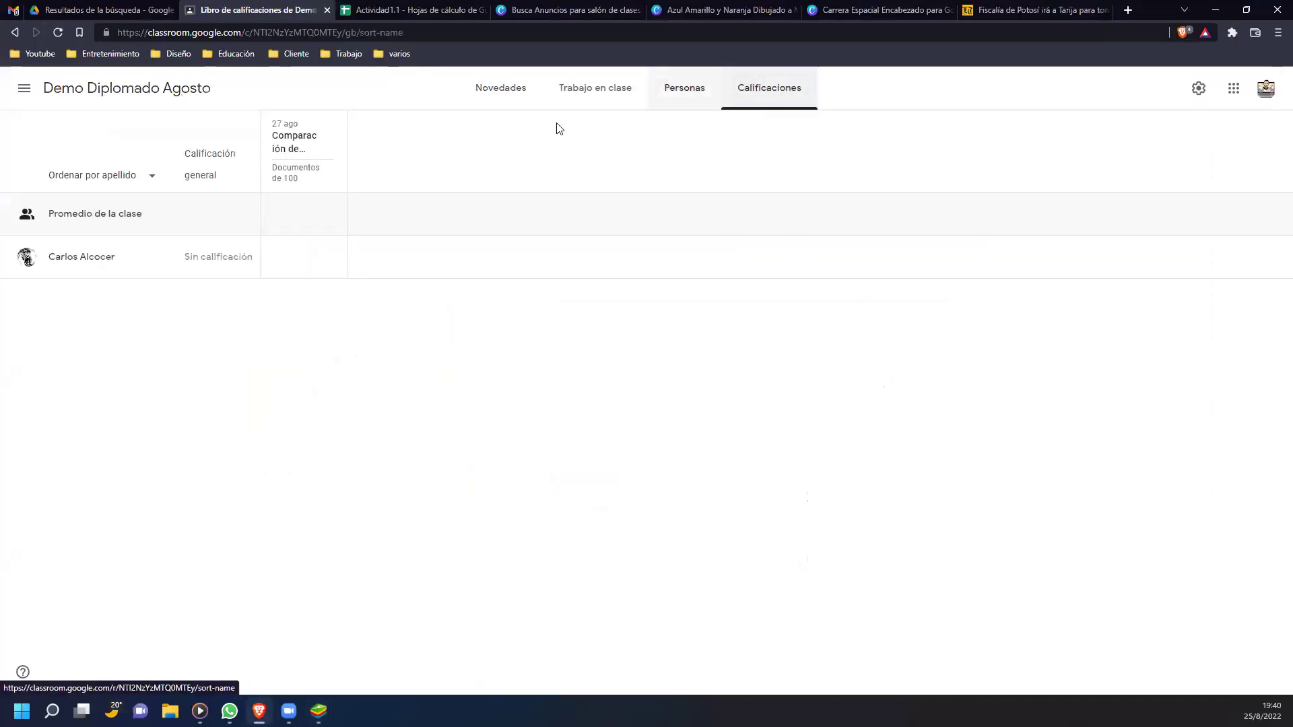
{"action": "left_click", "coordinate": [625, 90]}
{"action": "left_click", "coordinate": [564, 241]}
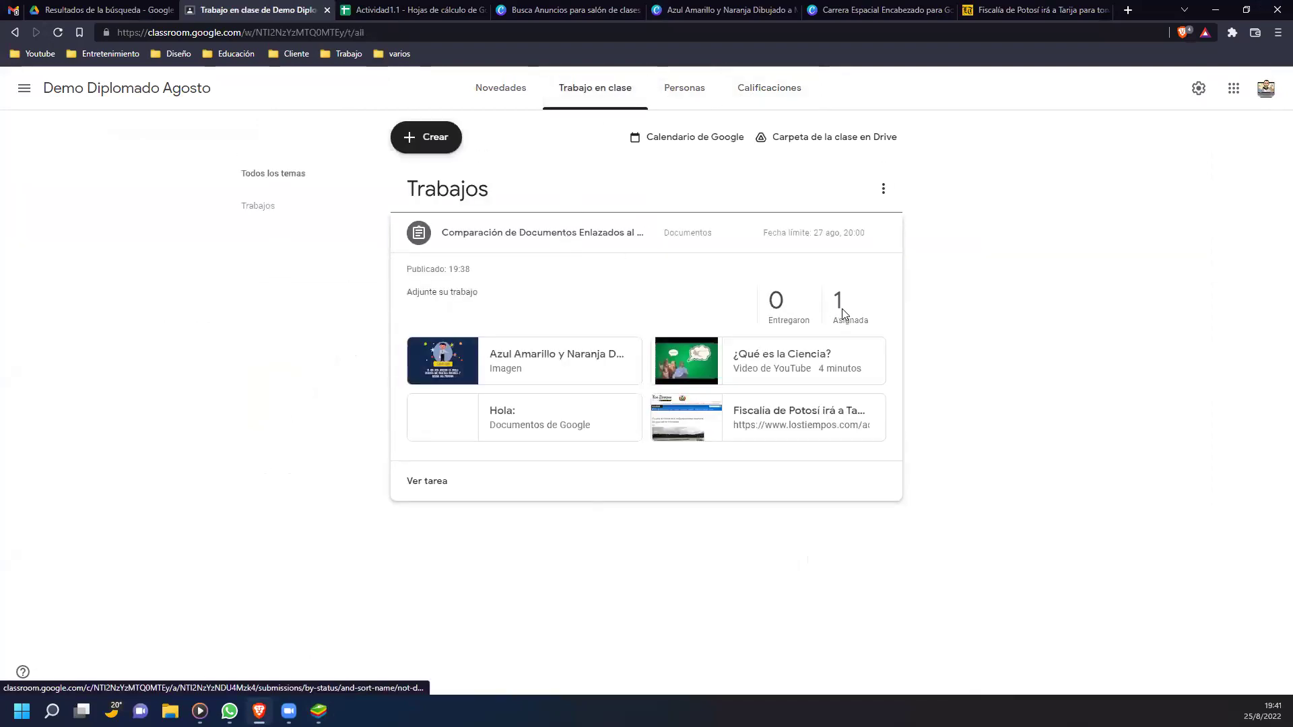
{"action": "left_click", "coordinate": [839, 308]}
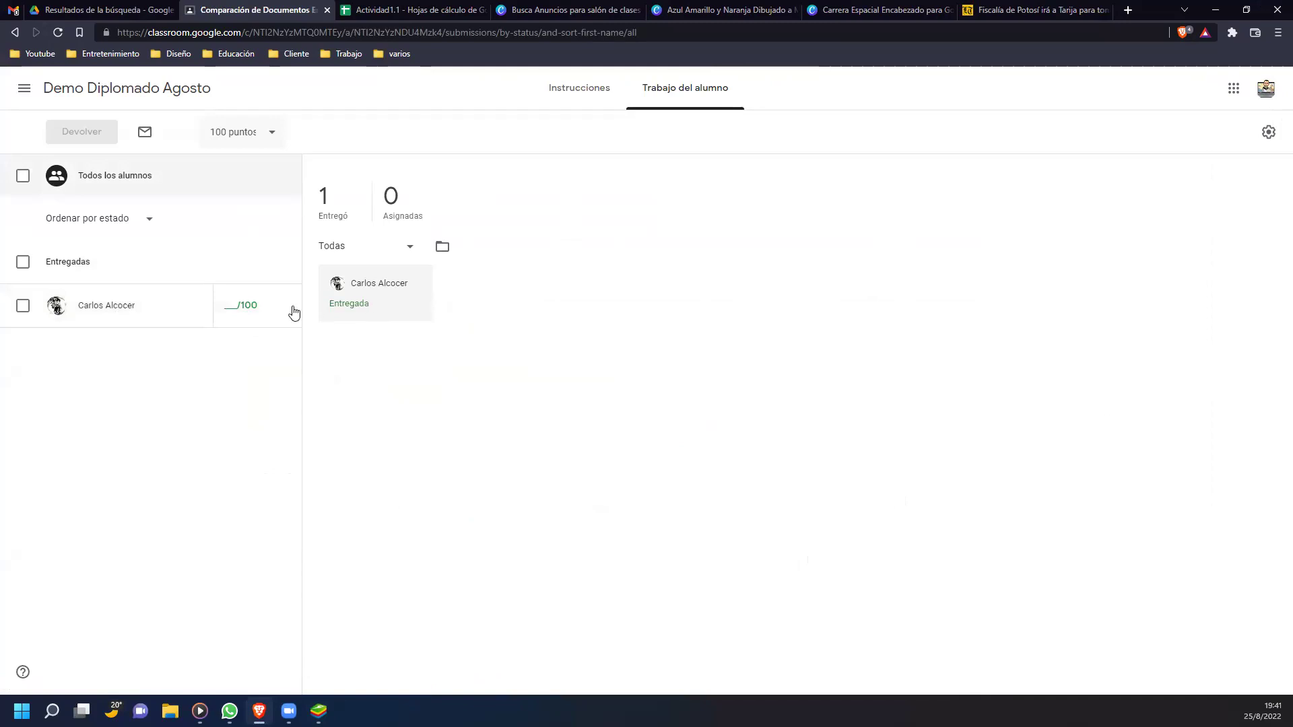
- Give the student's submission a grade of 20 out of 100
{"action": "left_click", "coordinate": [125, 309]}
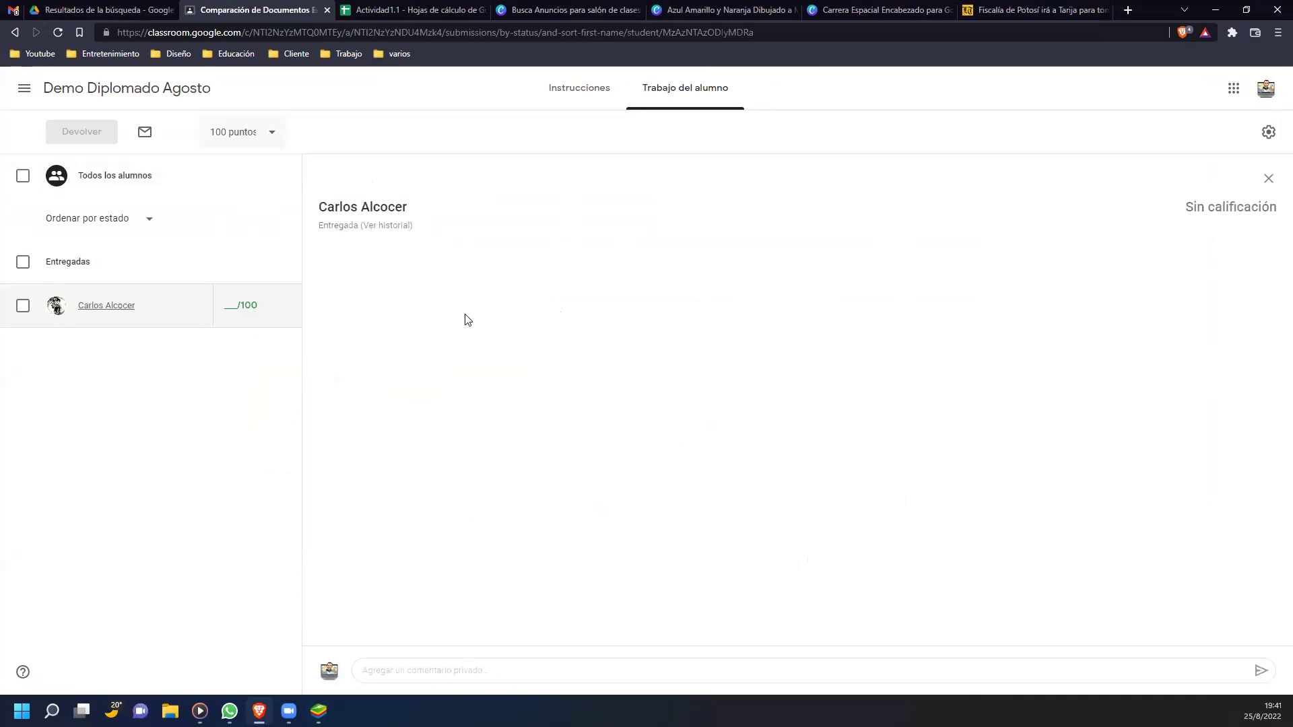
{"action": "left_click", "coordinate": [233, 309]}
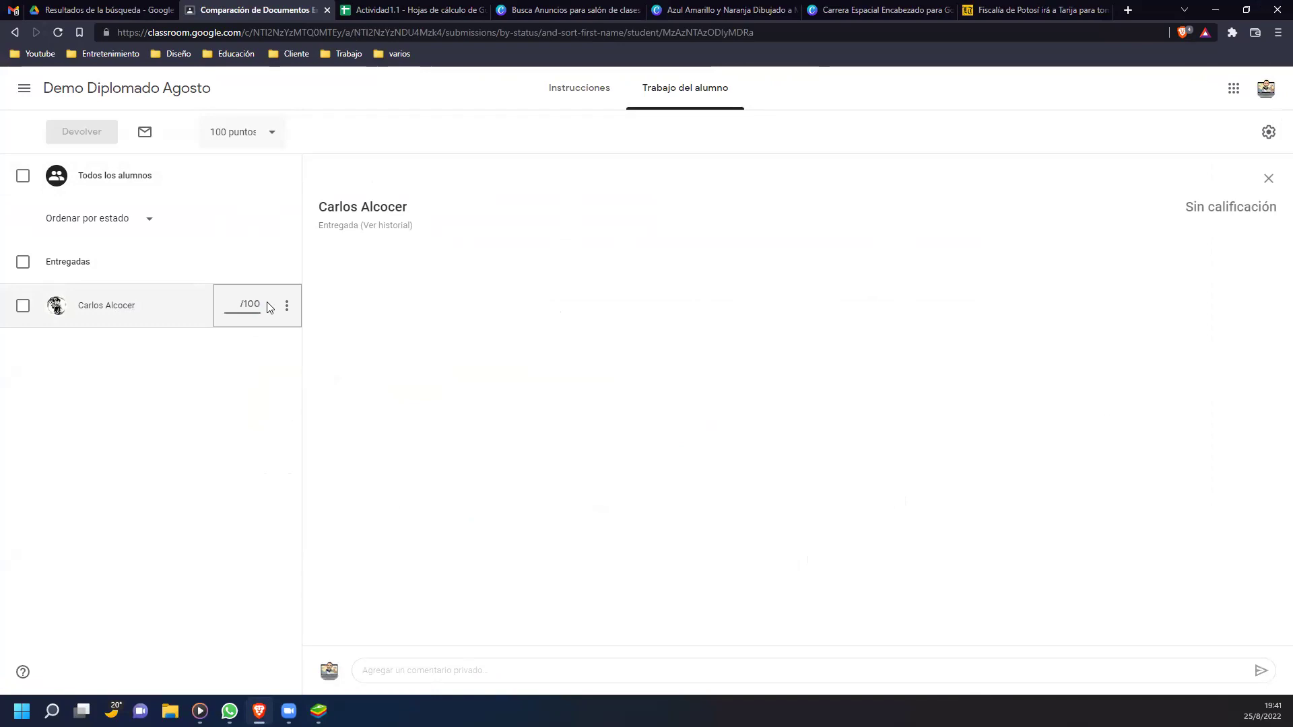
{"action": "type", "text": "20"}
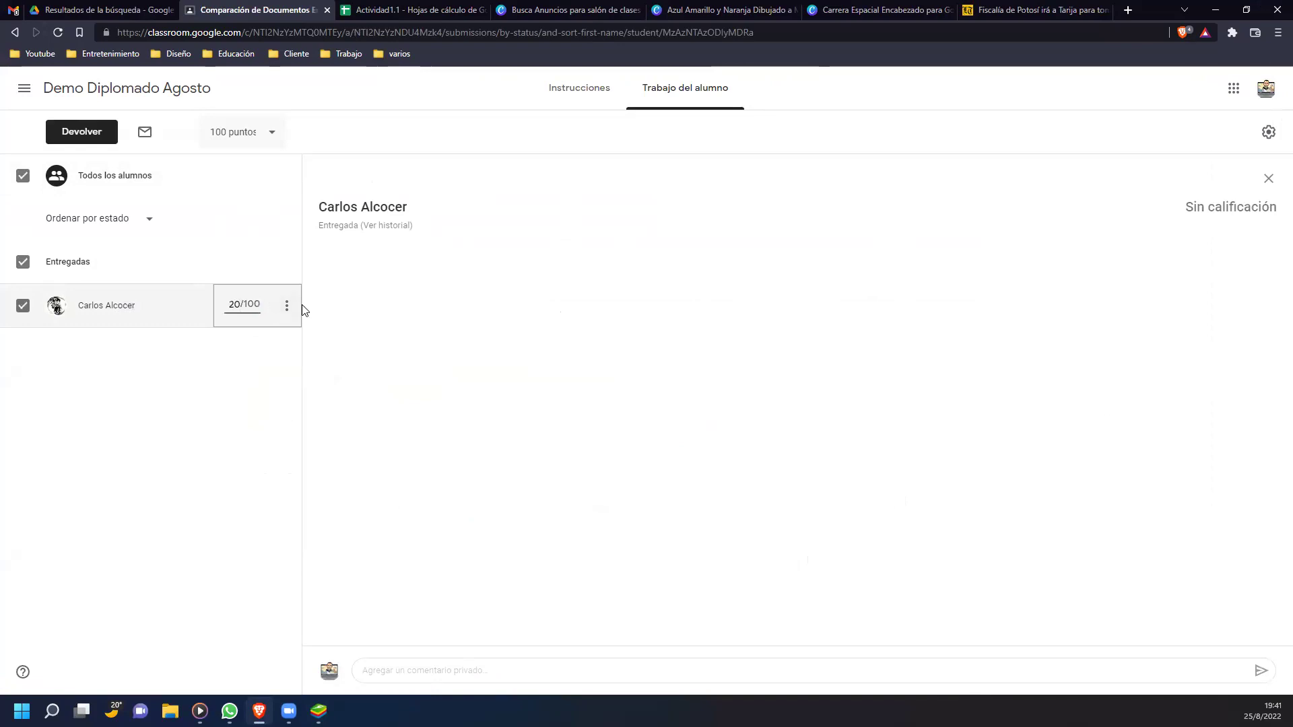
{"action": "left_click", "coordinate": [253, 375]}
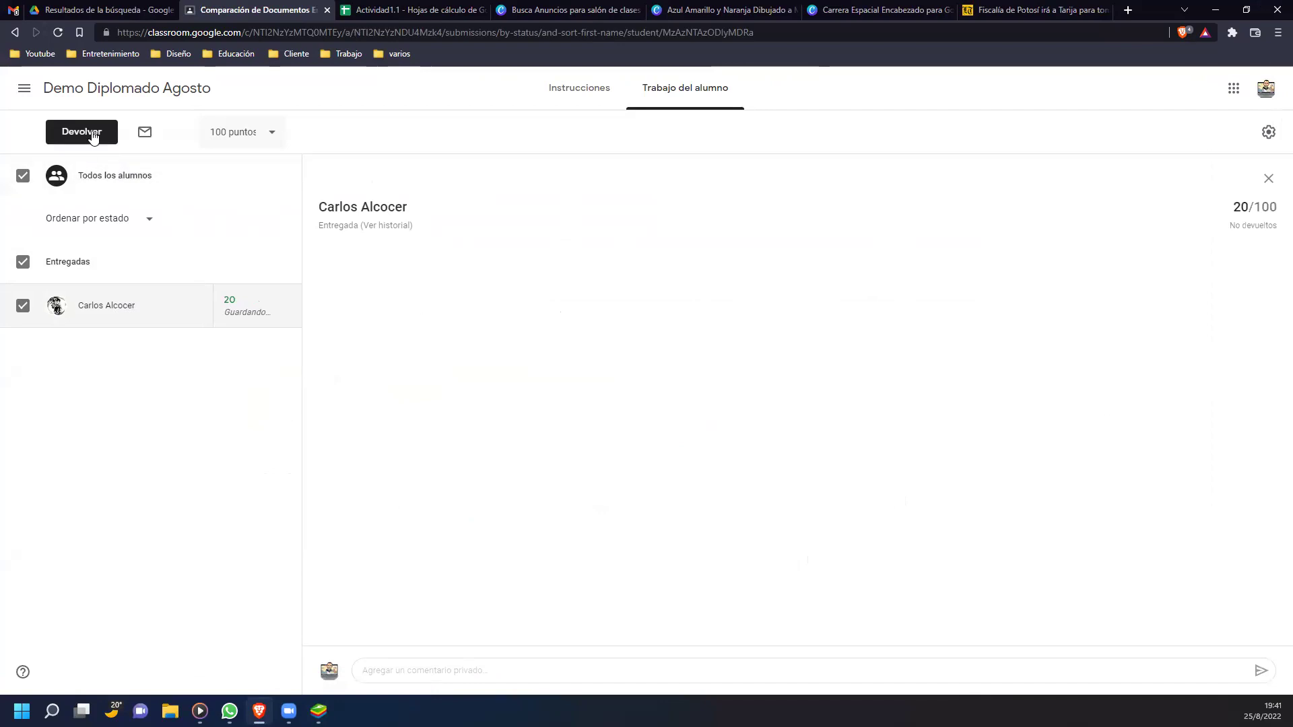
- Return the graded work with the private comment 'Falta el documento'
{"action": "left_click", "coordinate": [93, 134]}
{"action": "left_click", "coordinate": [628, 419]}
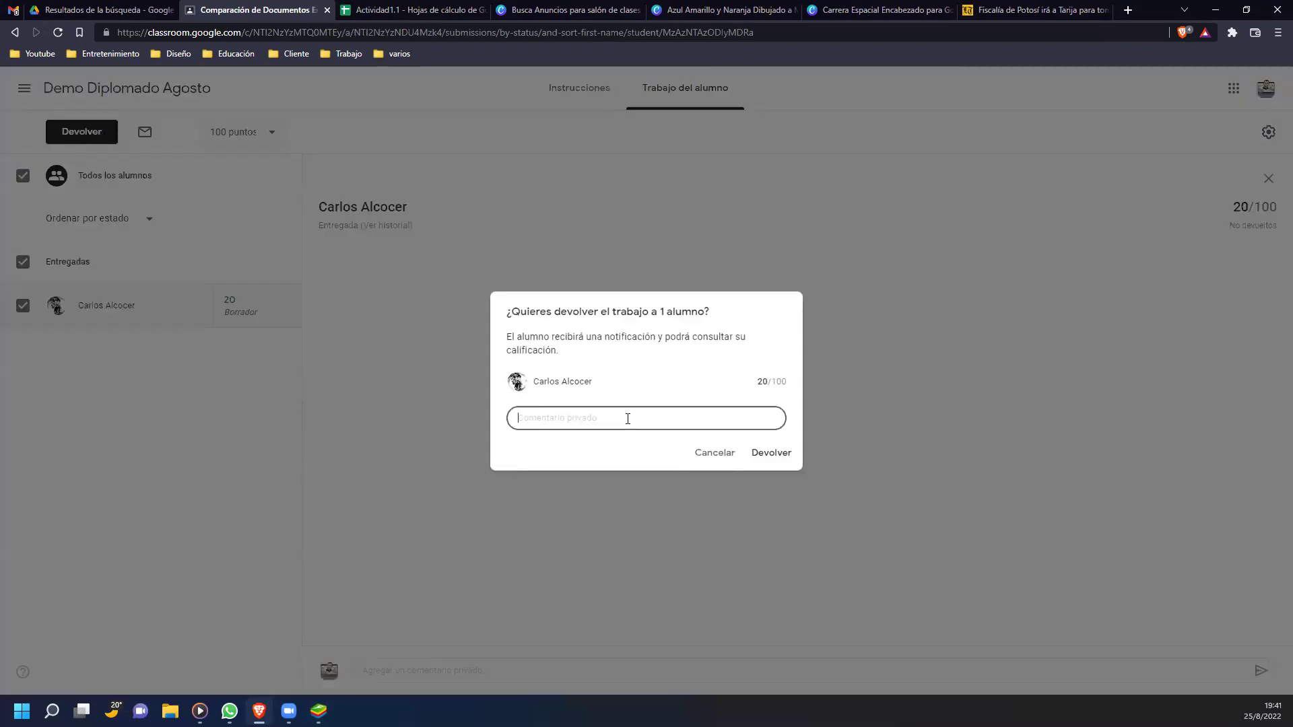
{"action": "type", "text": "Falt"}
{"action": "key", "text": "BackSpace"}
{"action": "left_click", "coordinate": [771, 452]}
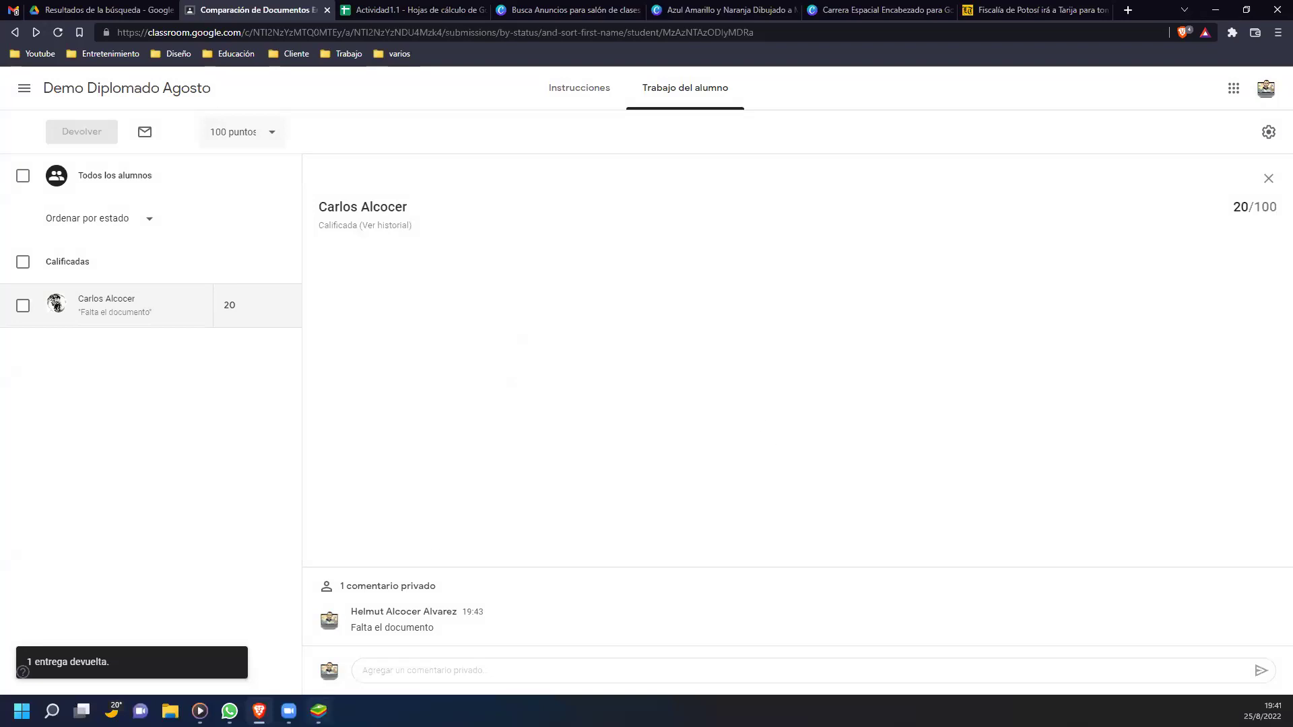
{"action": "key", "text": "alt+Tab"}
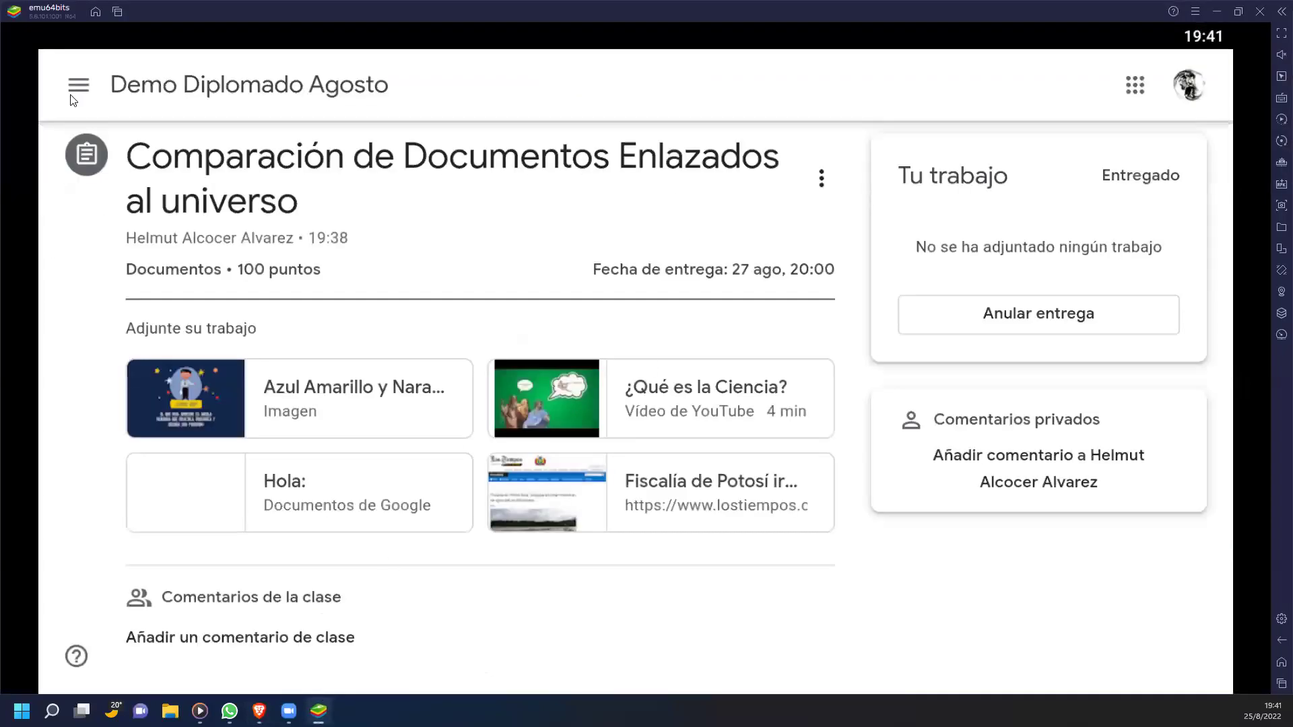
- As the student, open Demo Diplomado Agosto's classwork and view the assignment graded 20/100
{"action": "left_click", "coordinate": [71, 92]}
{"action": "left_click", "coordinate": [160, 99]}
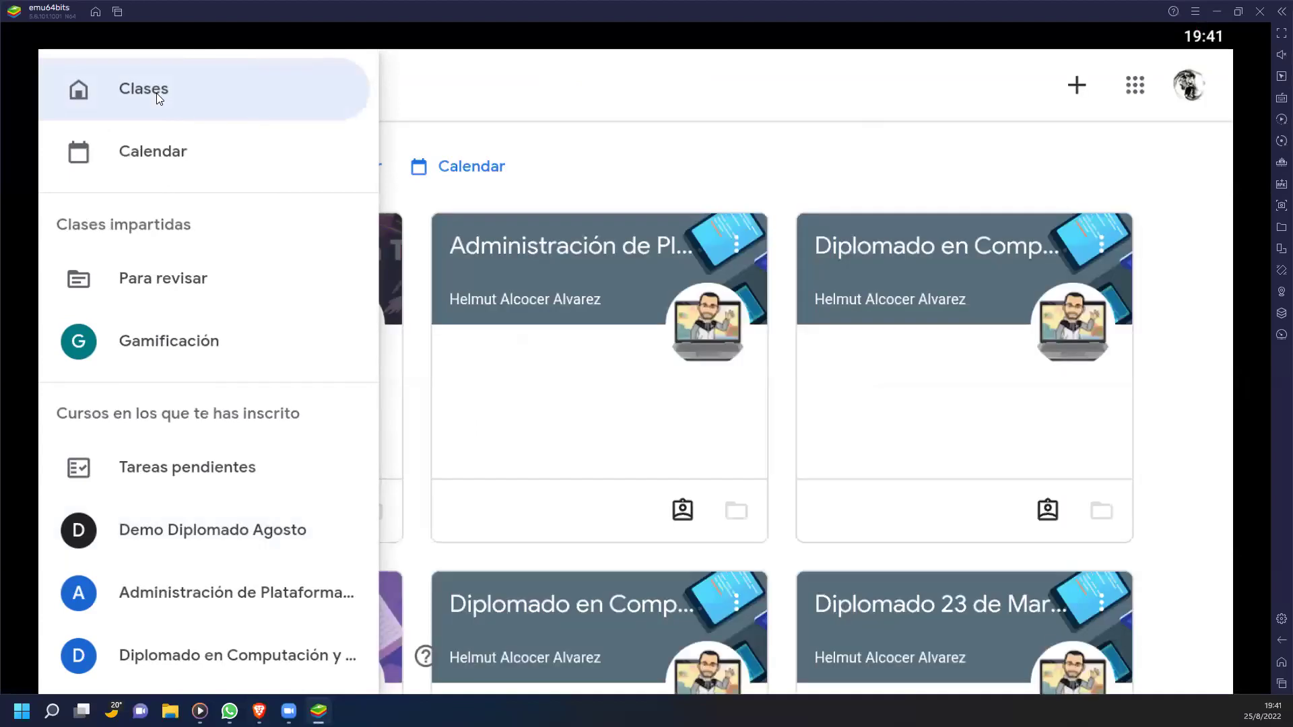
{"action": "left_click", "coordinate": [246, 248]}
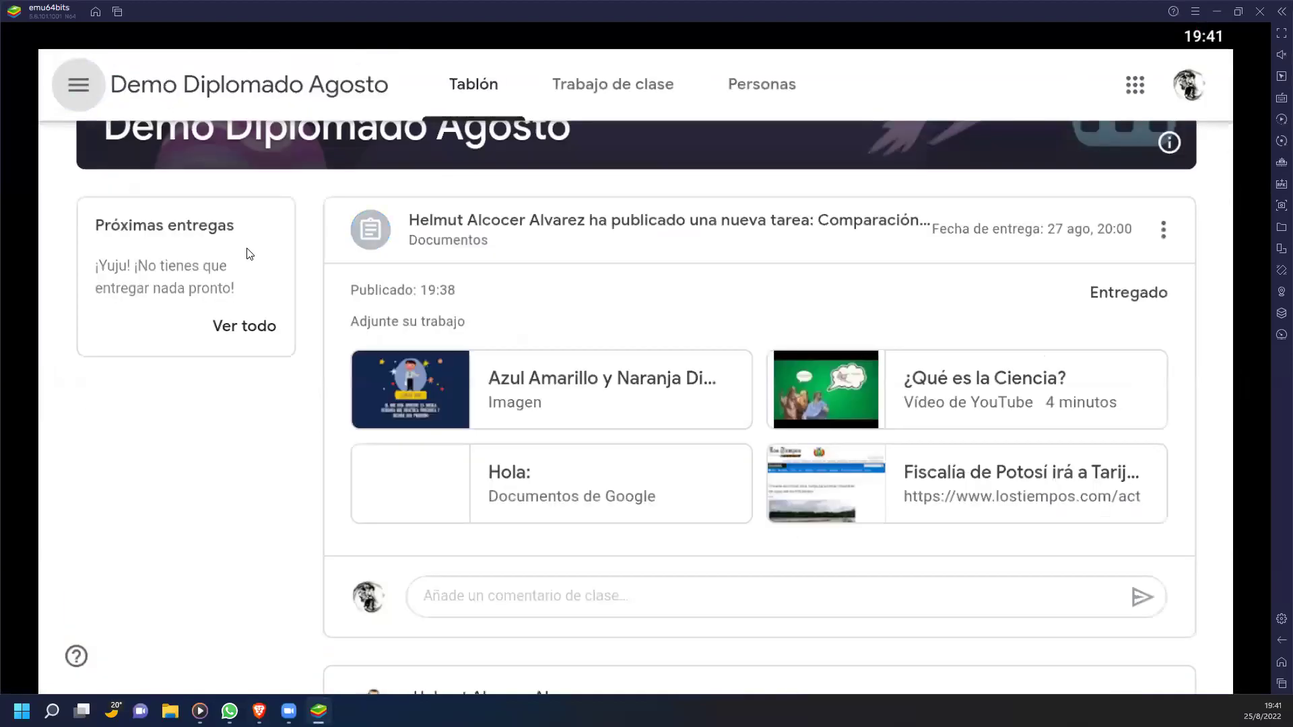
{"action": "left_click", "coordinate": [595, 92]}
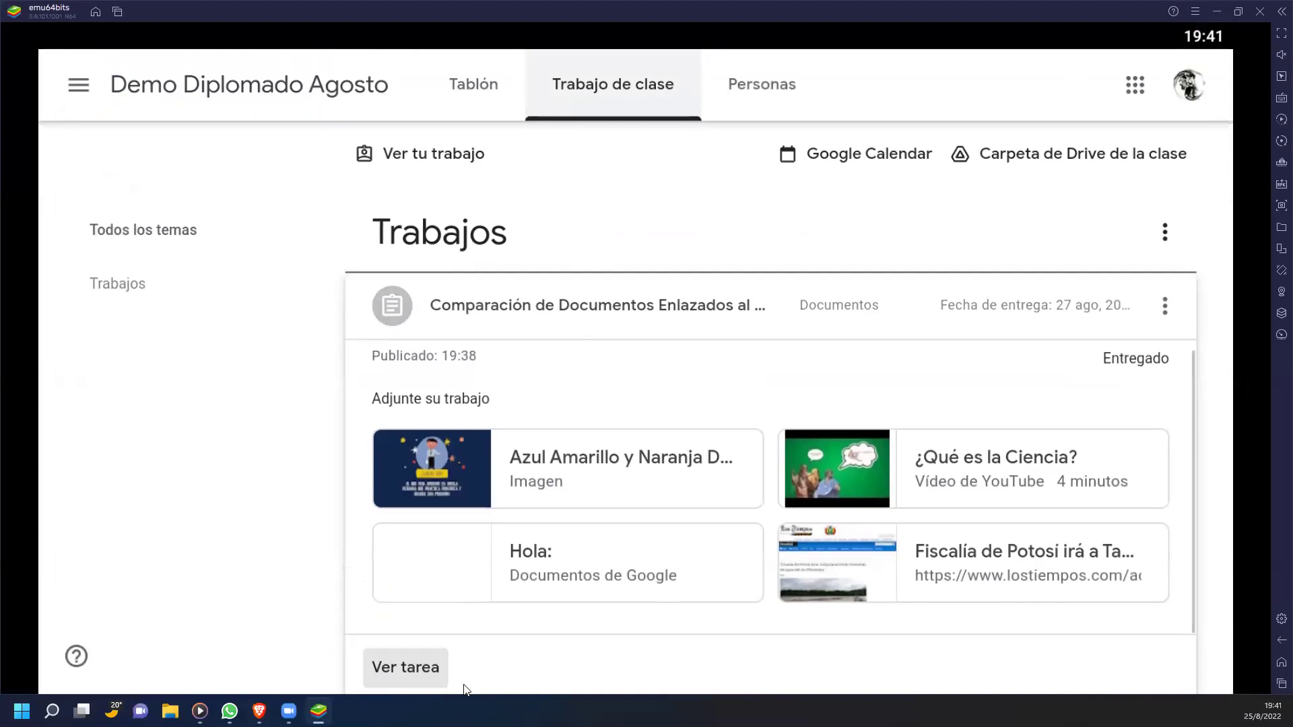
{"action": "left_click", "coordinate": [425, 668]}
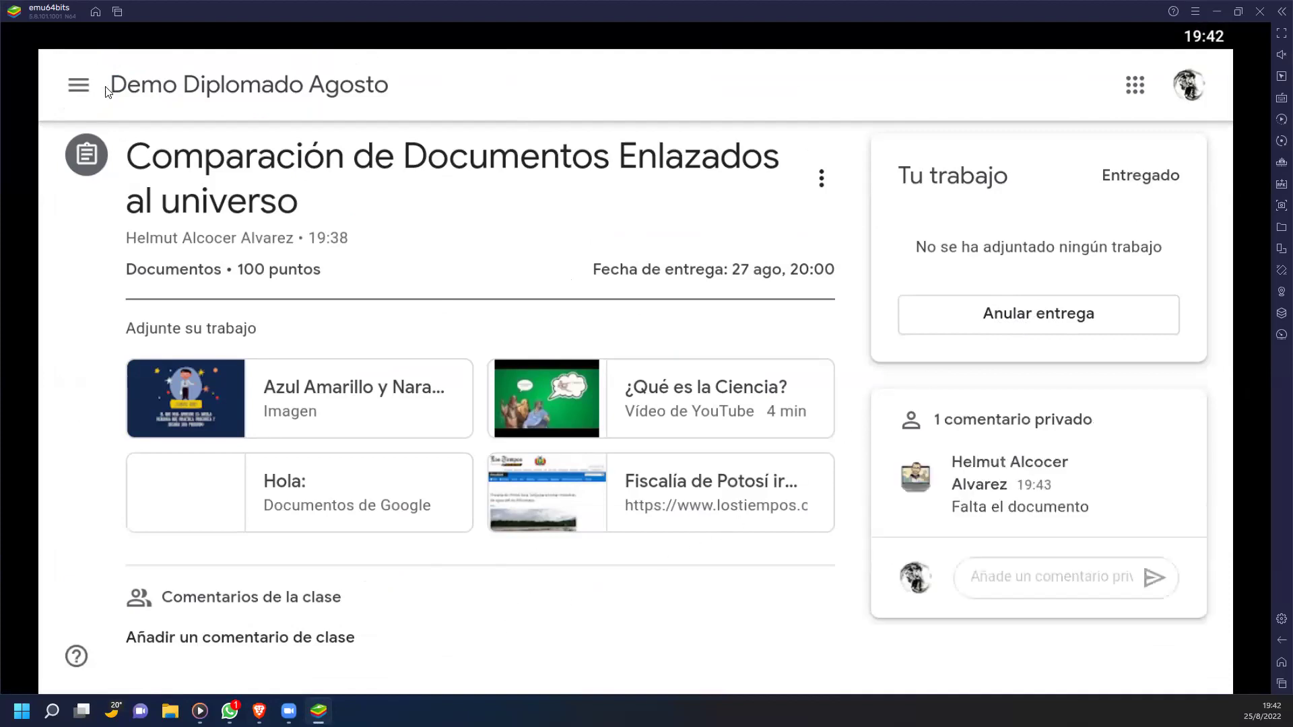
- Go back to the classwork list, reopen the assignment's detail page and try adding work
{"action": "left_click", "coordinate": [174, 87]}
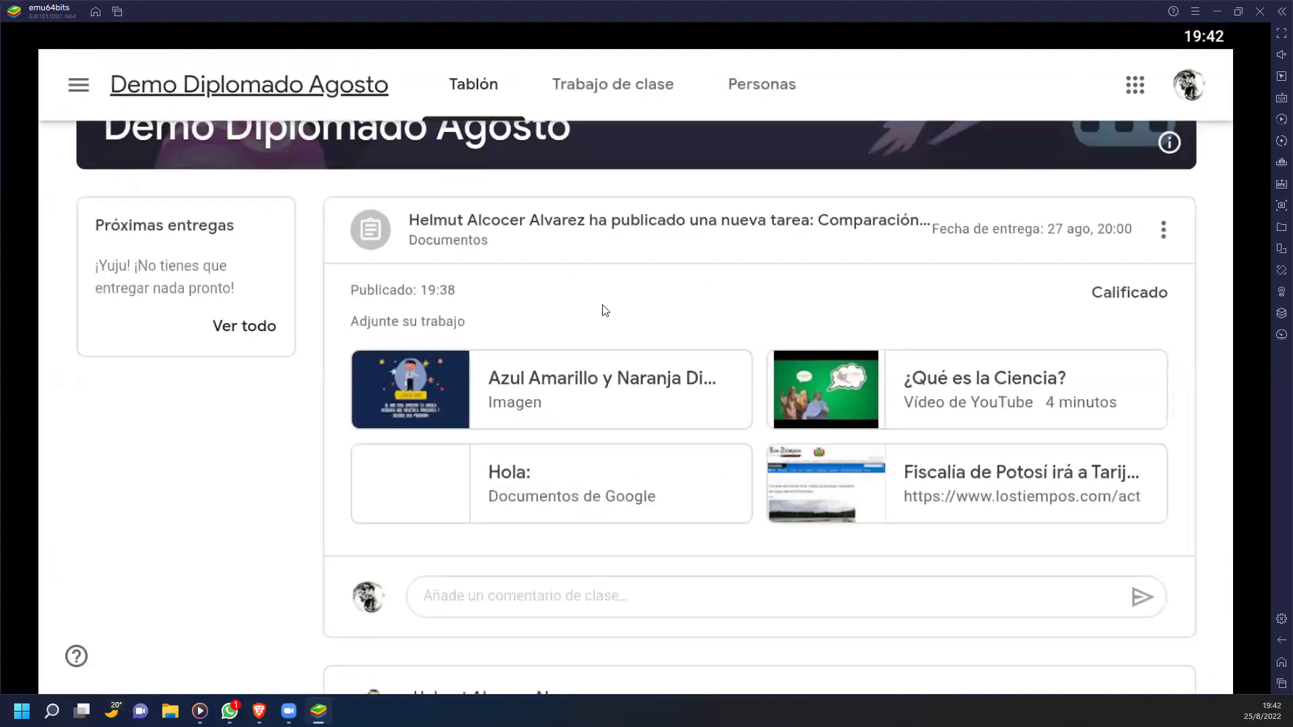
{"action": "scroll", "coordinate": [750, 323], "scroll_direction": "down", "scroll_amount": 4}
{"action": "scroll", "coordinate": [752, 317], "scroll_direction": "up", "scroll_amount": 4}
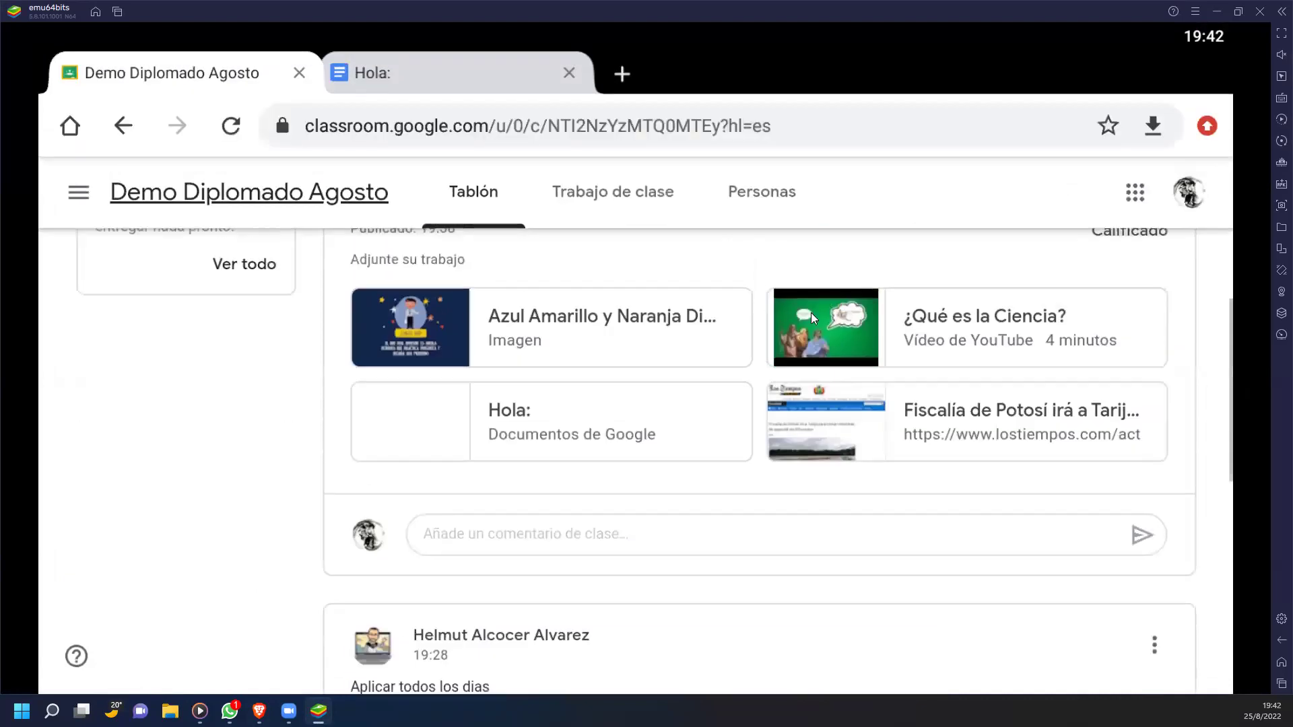
{"action": "scroll", "coordinate": [1124, 303], "scroll_direction": "up", "scroll_amount": 3}
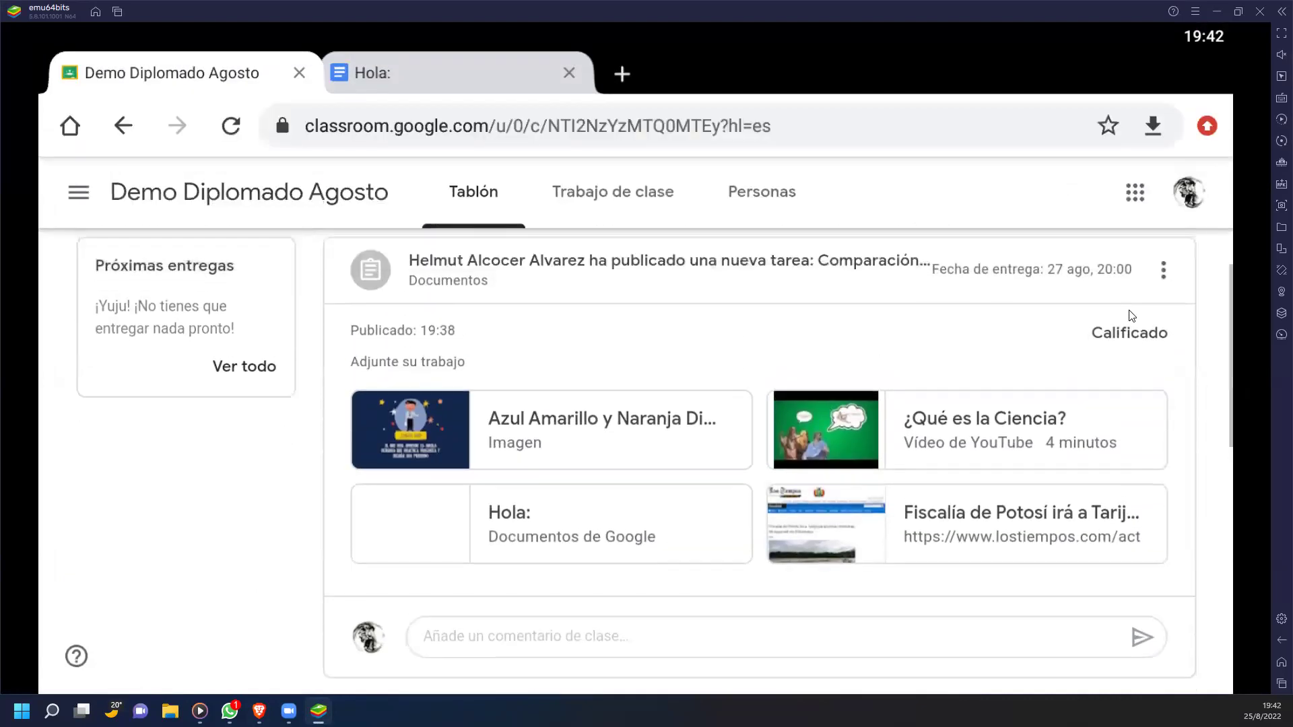
{"action": "scroll", "coordinate": [822, 229], "scroll_direction": "down", "scroll_amount": 3}
{"action": "scroll", "coordinate": [815, 237], "scroll_direction": "up", "scroll_amount": 3}
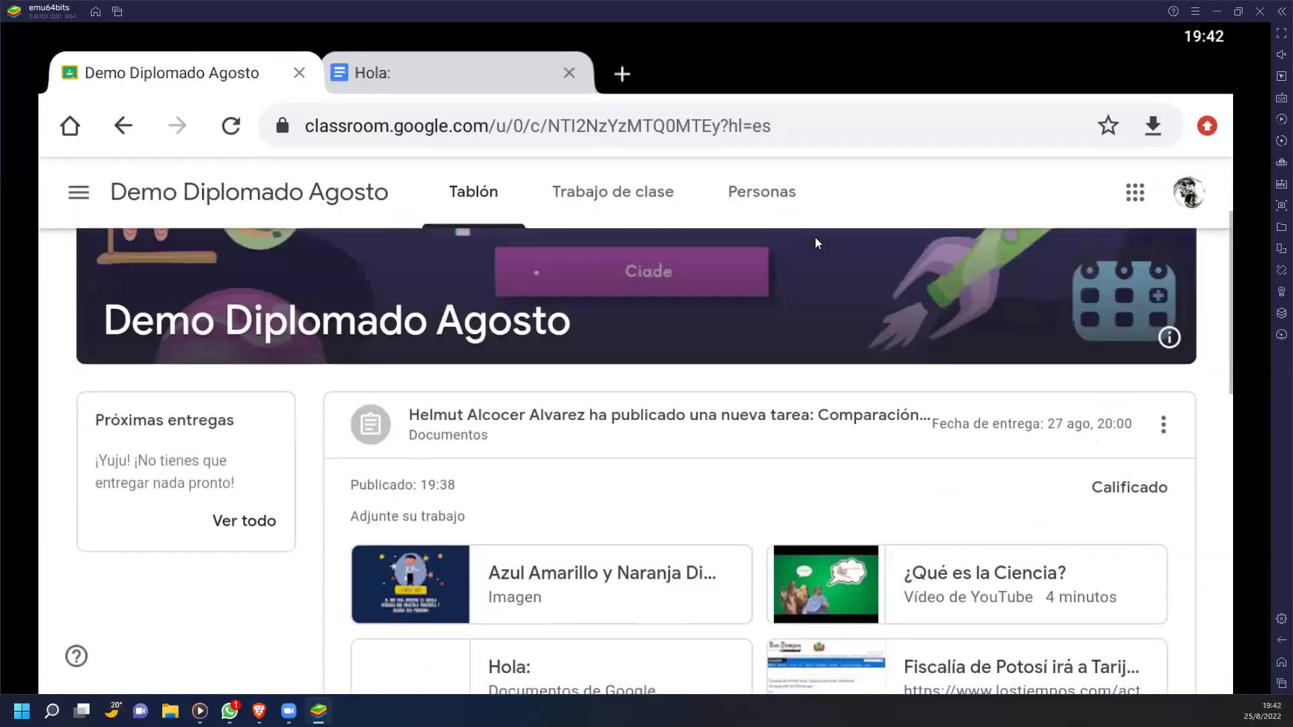
{"action": "left_click", "coordinate": [606, 200]}
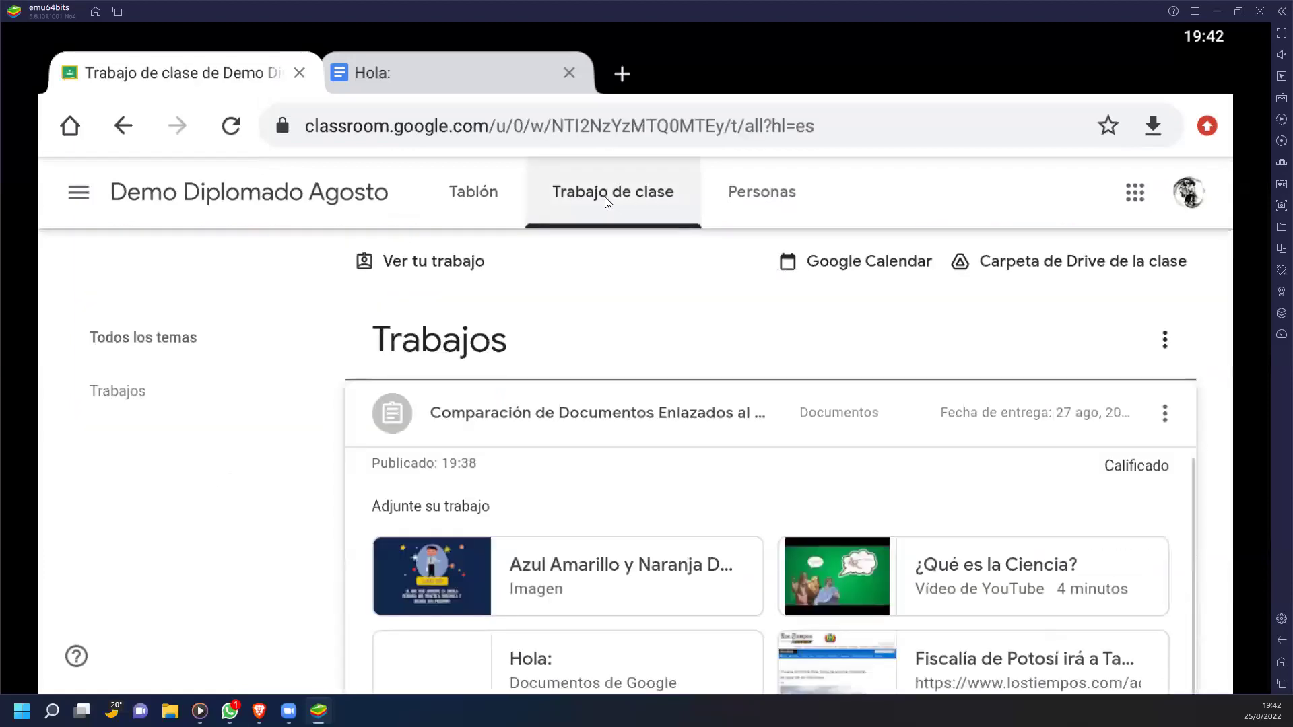
{"action": "scroll", "coordinate": [842, 361], "scroll_direction": "down", "scroll_amount": 3}
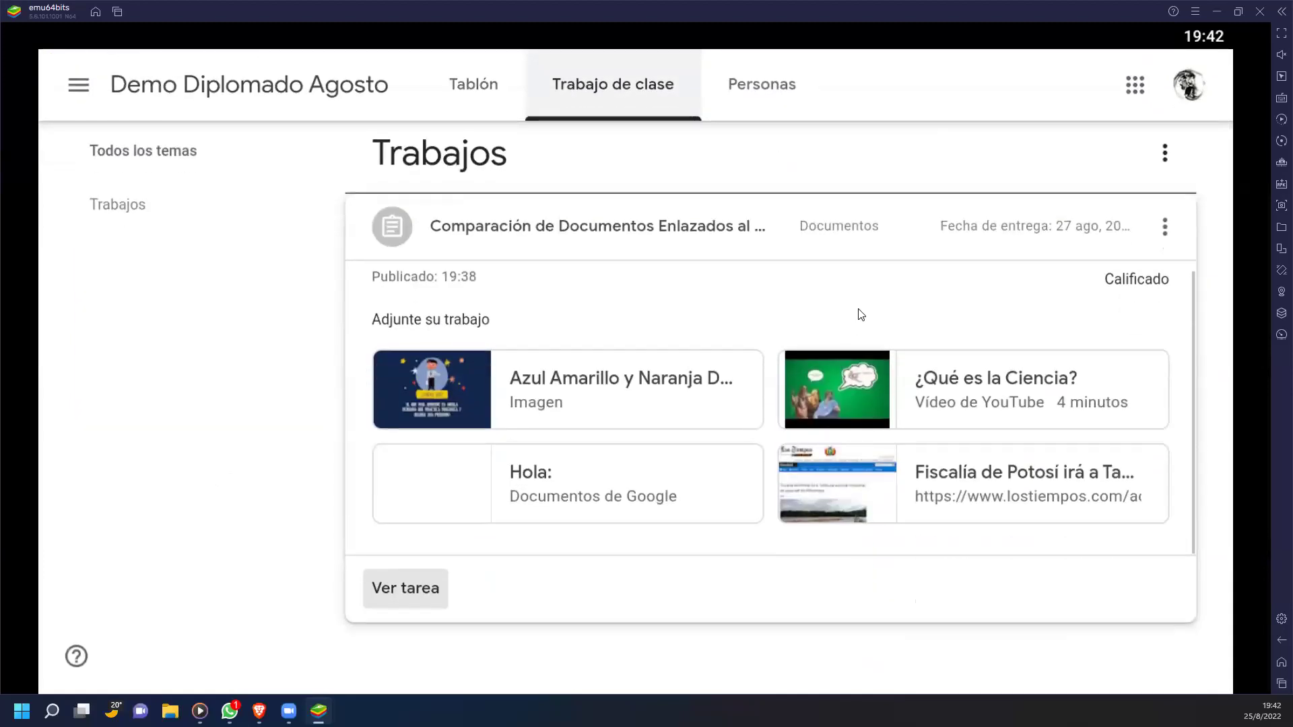
{"action": "left_click", "coordinate": [1163, 226]}
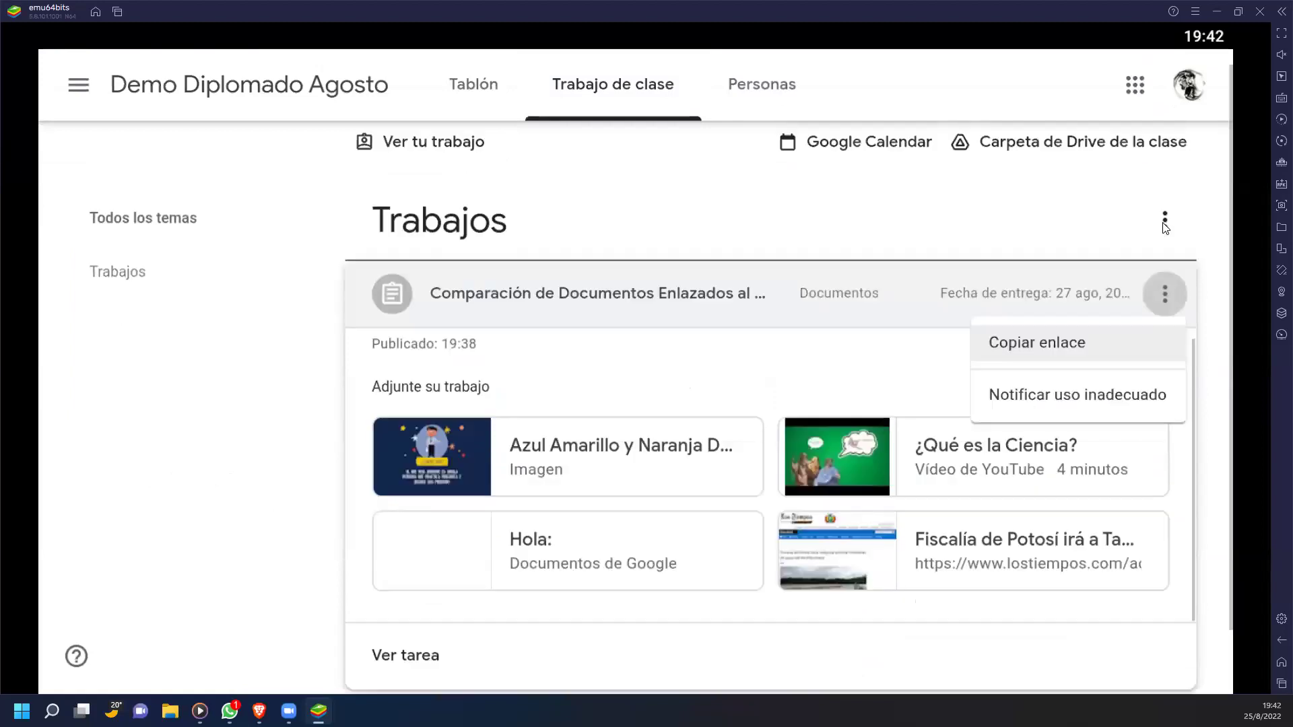
{"action": "left_click", "coordinate": [918, 234]}
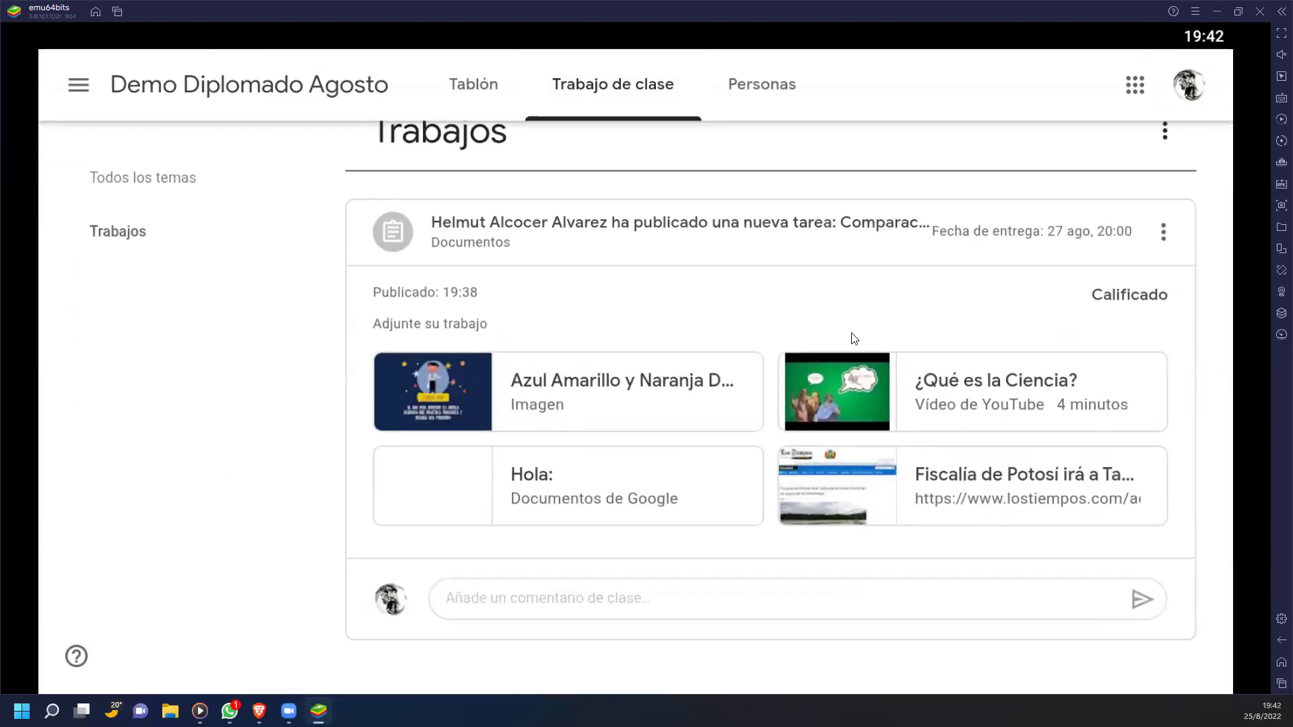
{"action": "left_click", "coordinate": [516, 225]}
{"action": "left_click", "coordinate": [982, 227]}
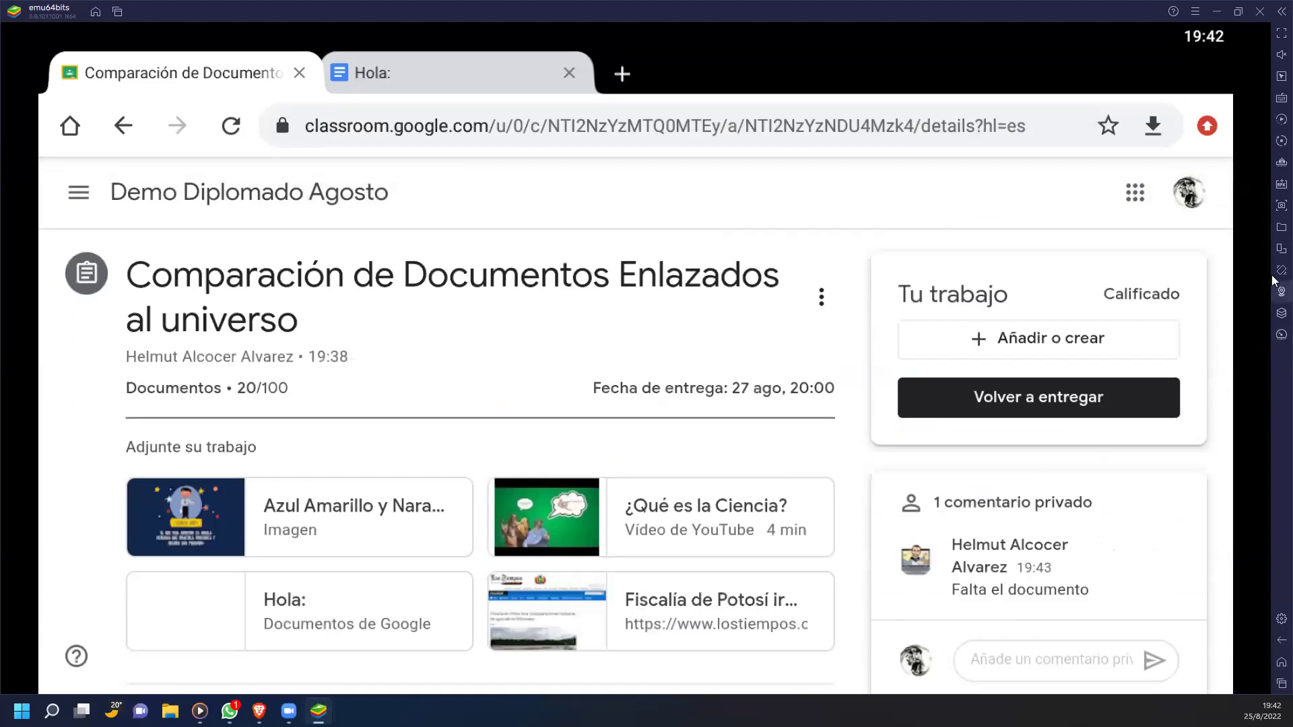
- Rotate the phone to portrait, refresh the assignment page and bring up the attach-work choices
{"action": "left_click", "coordinate": [1274, 250]}
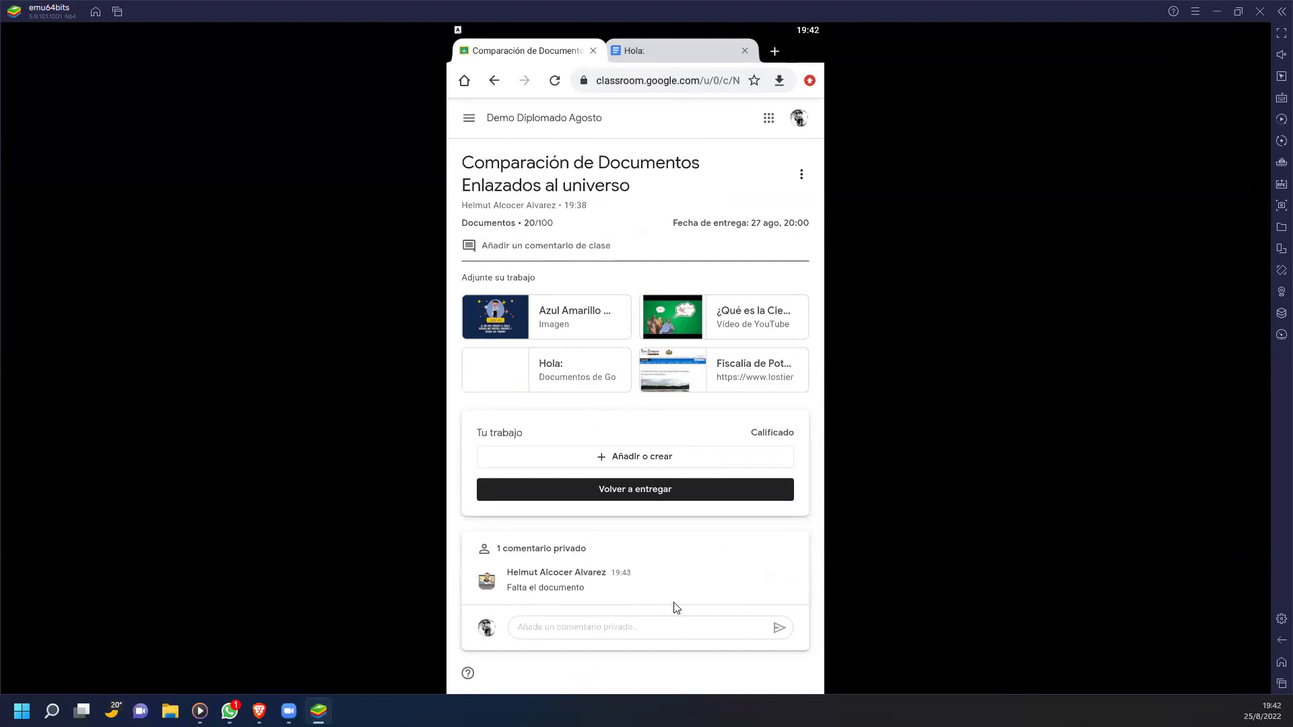
{"action": "left_click", "coordinate": [669, 629]}
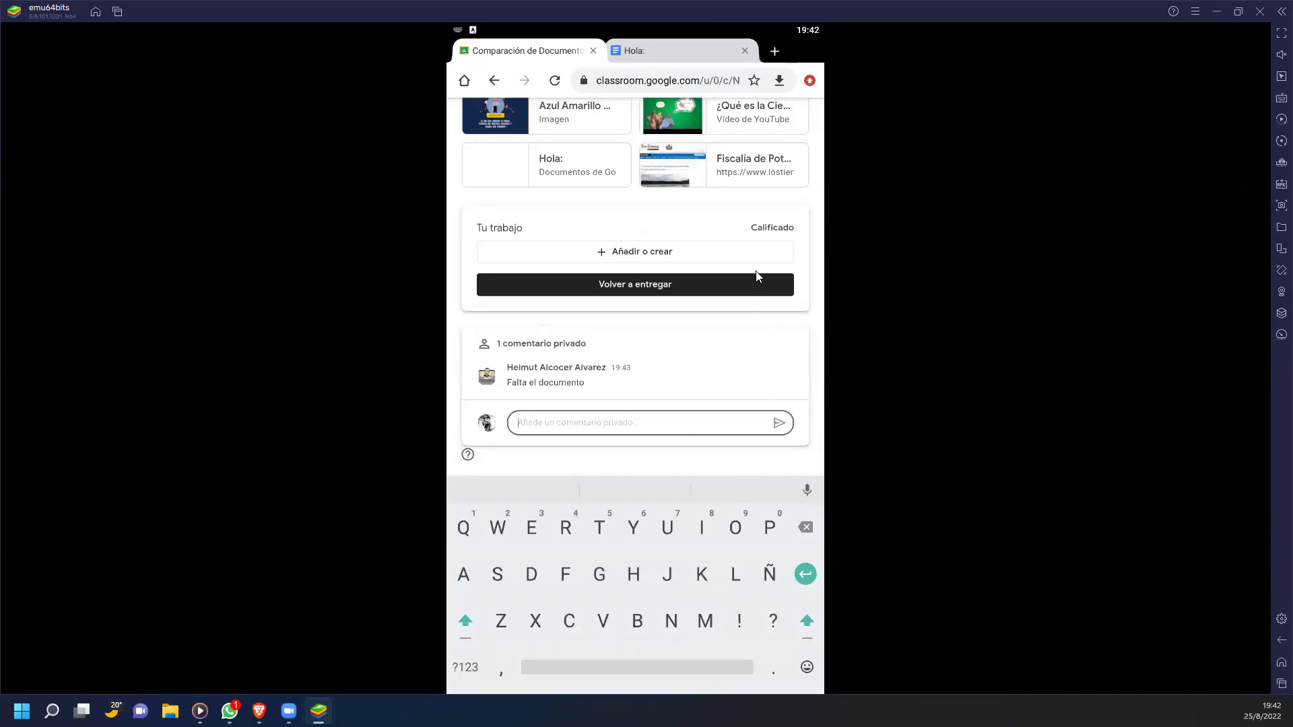
{"action": "left_click", "coordinate": [721, 219]}
{"action": "left_click_drag", "start_coordinate": [721, 223], "coordinate": [732, 269]}
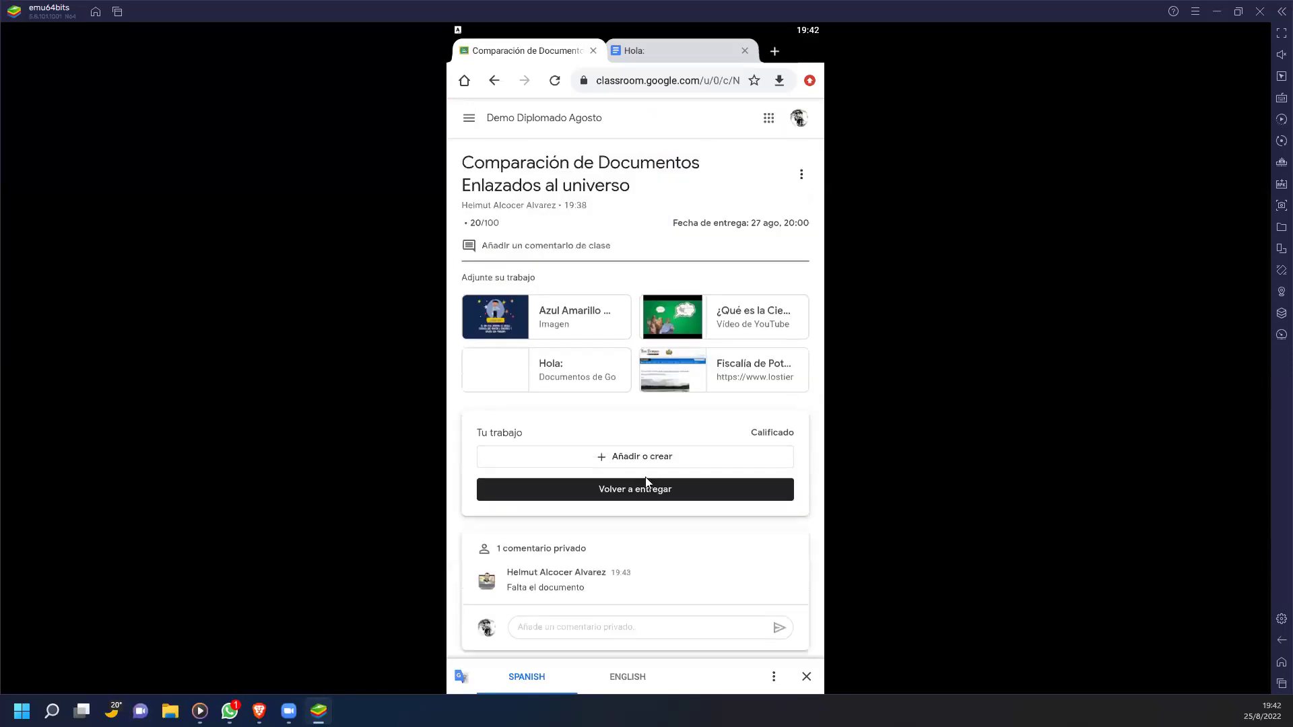
{"action": "left_click", "coordinate": [647, 462]}
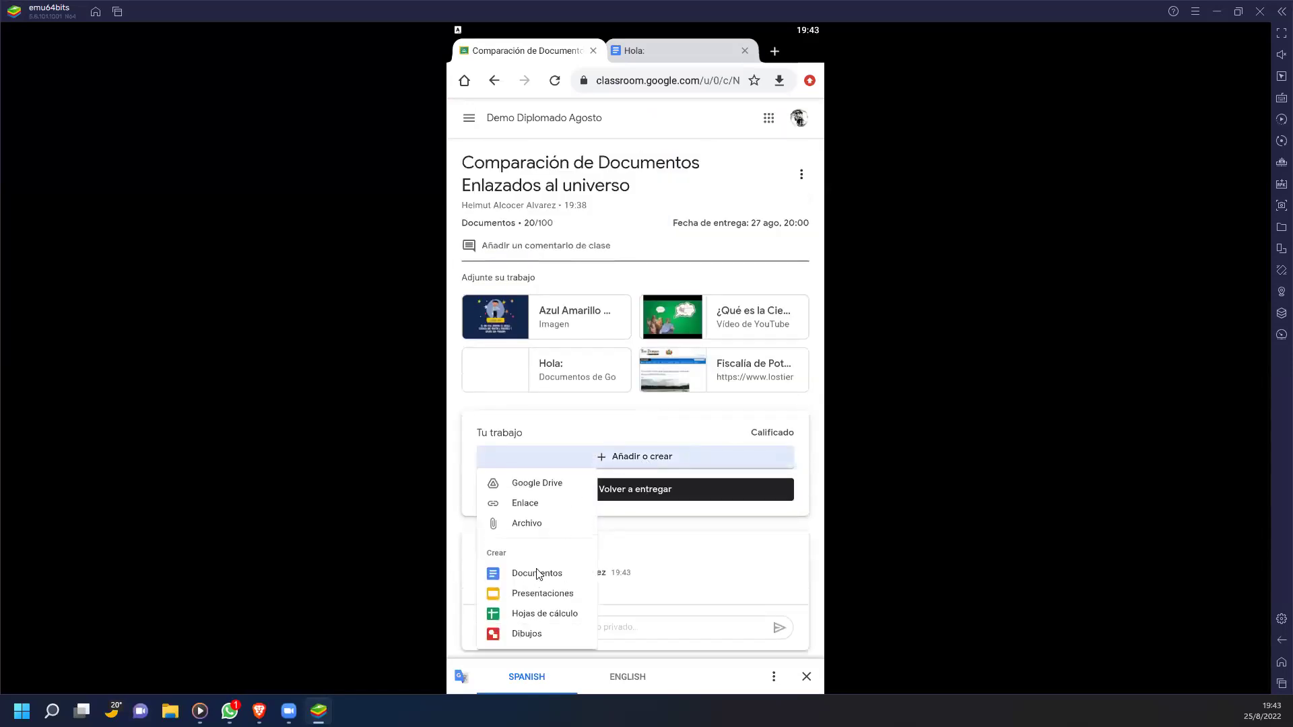
- Attach the link 'rewrewrew' to the student's submission
{"action": "left_click", "coordinate": [530, 502]}
{"action": "type", "text": "rewrewrew"}
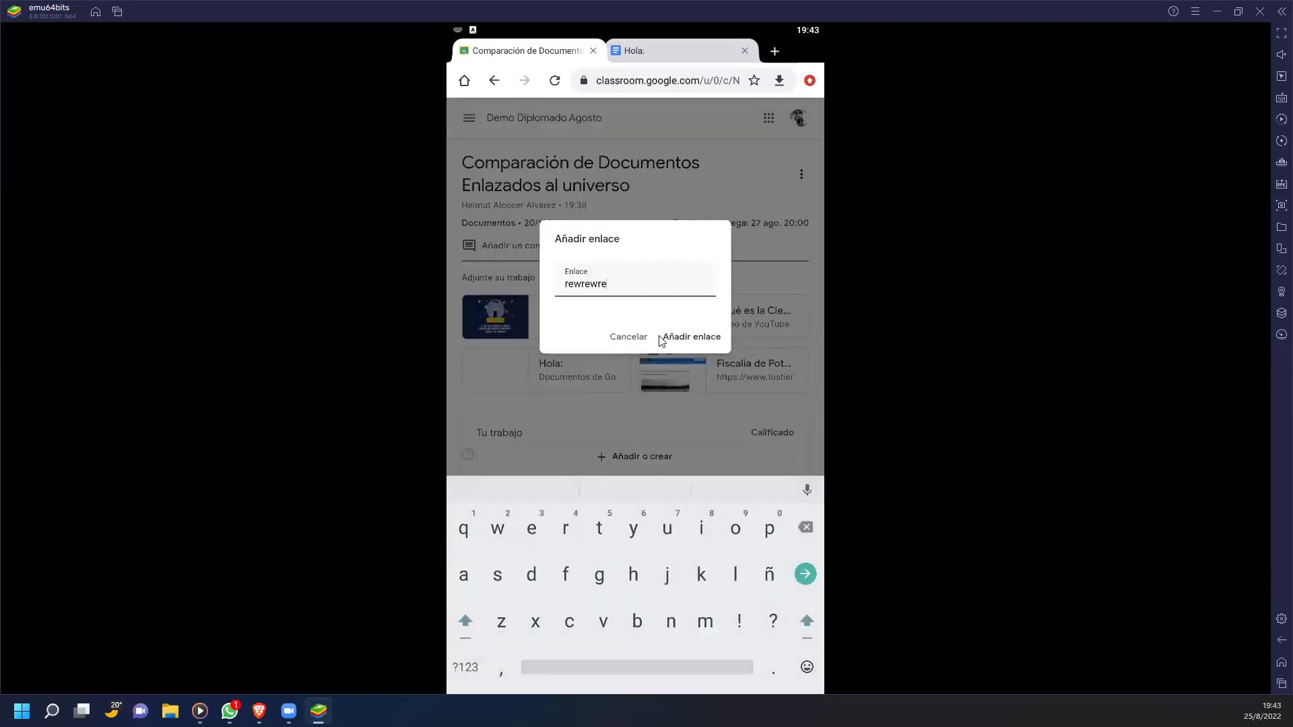
{"action": "left_click", "coordinate": [692, 336]}
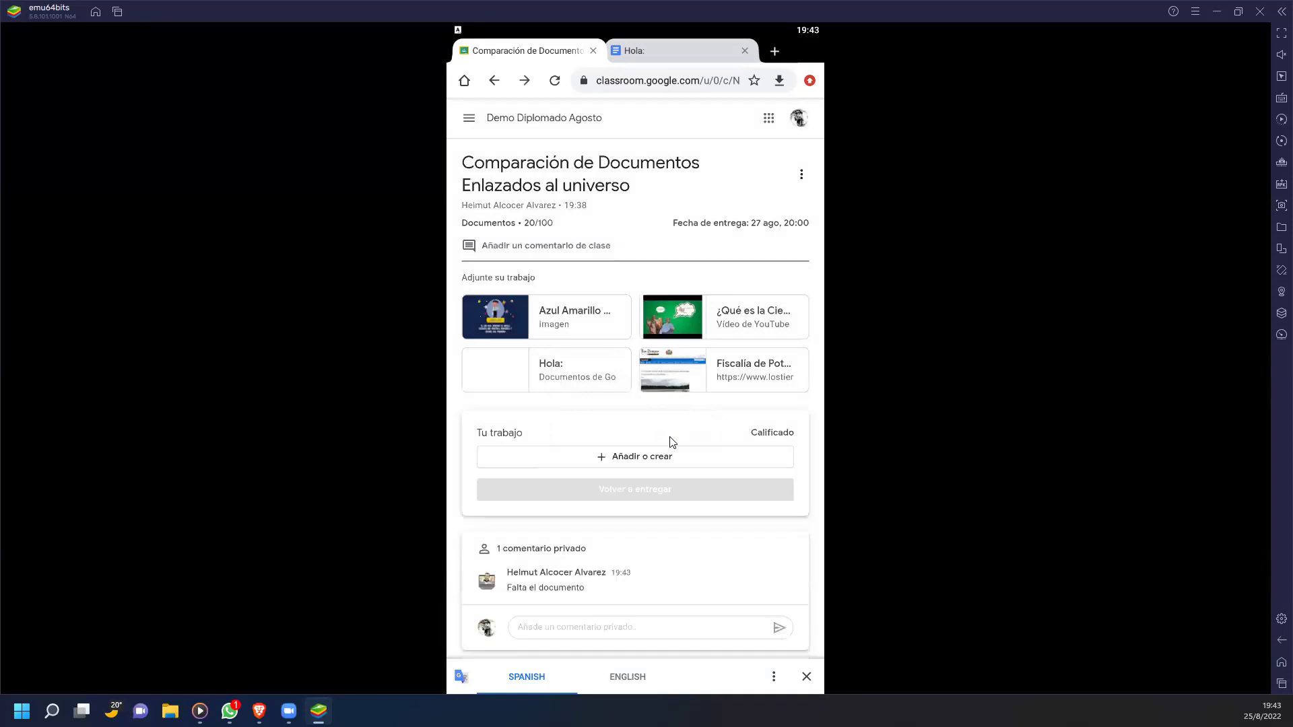
{"action": "scroll", "coordinate": [647, 431], "scroll_direction": "down", "scroll_amount": 2}
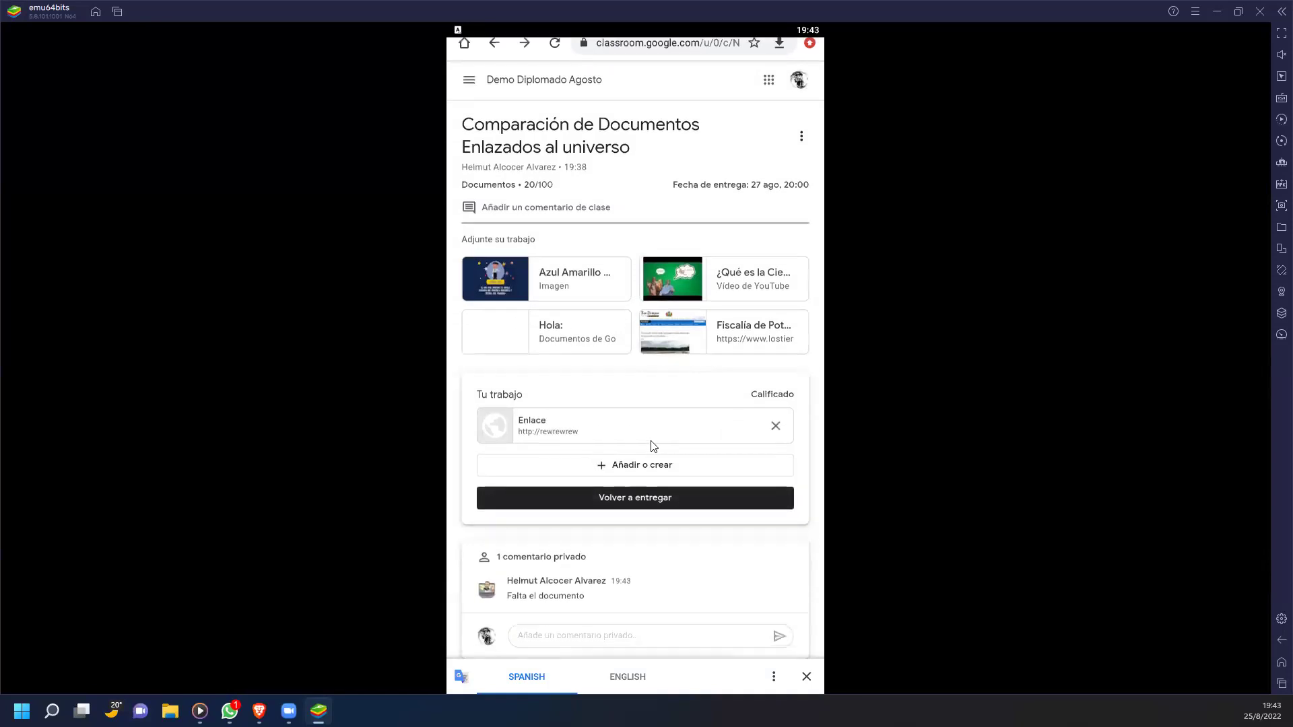
{"action": "scroll", "coordinate": [663, 408], "scroll_direction": "up", "scroll_amount": 3}
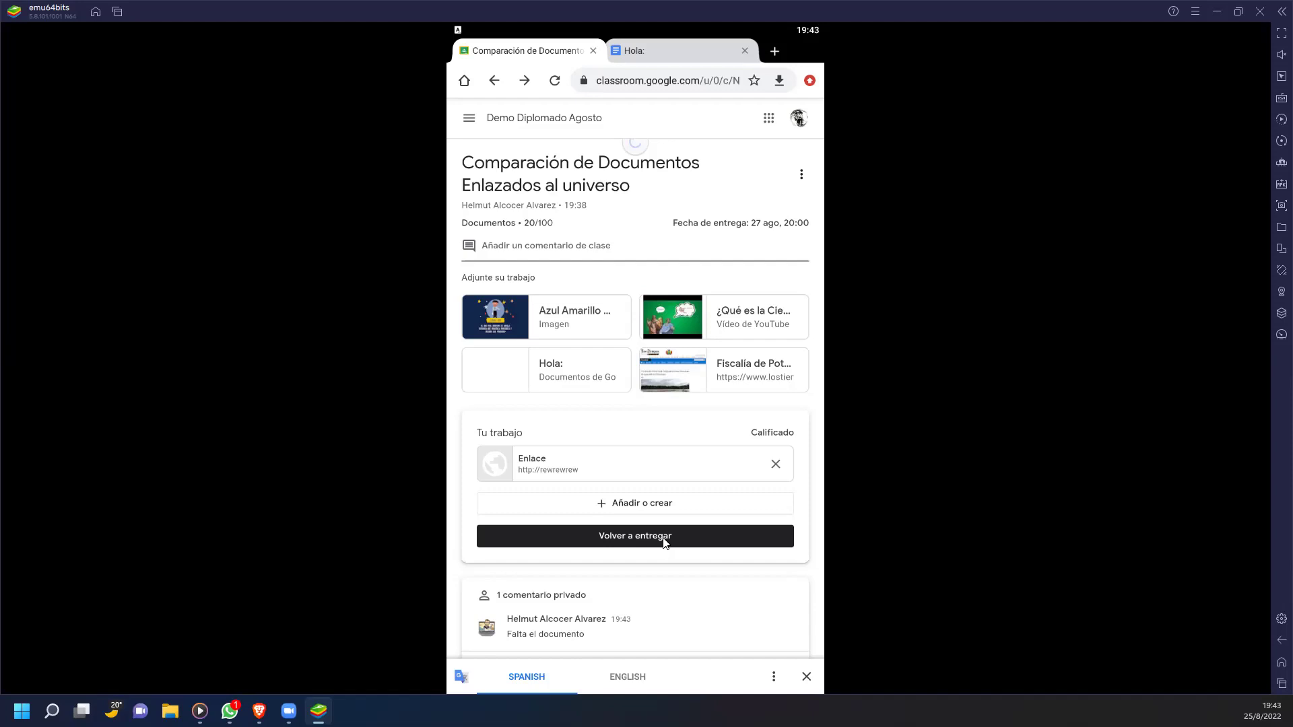
- Close the translation bar and rotate the emulator to landscape and back to portrait
{"action": "left_click", "coordinate": [806, 676]}
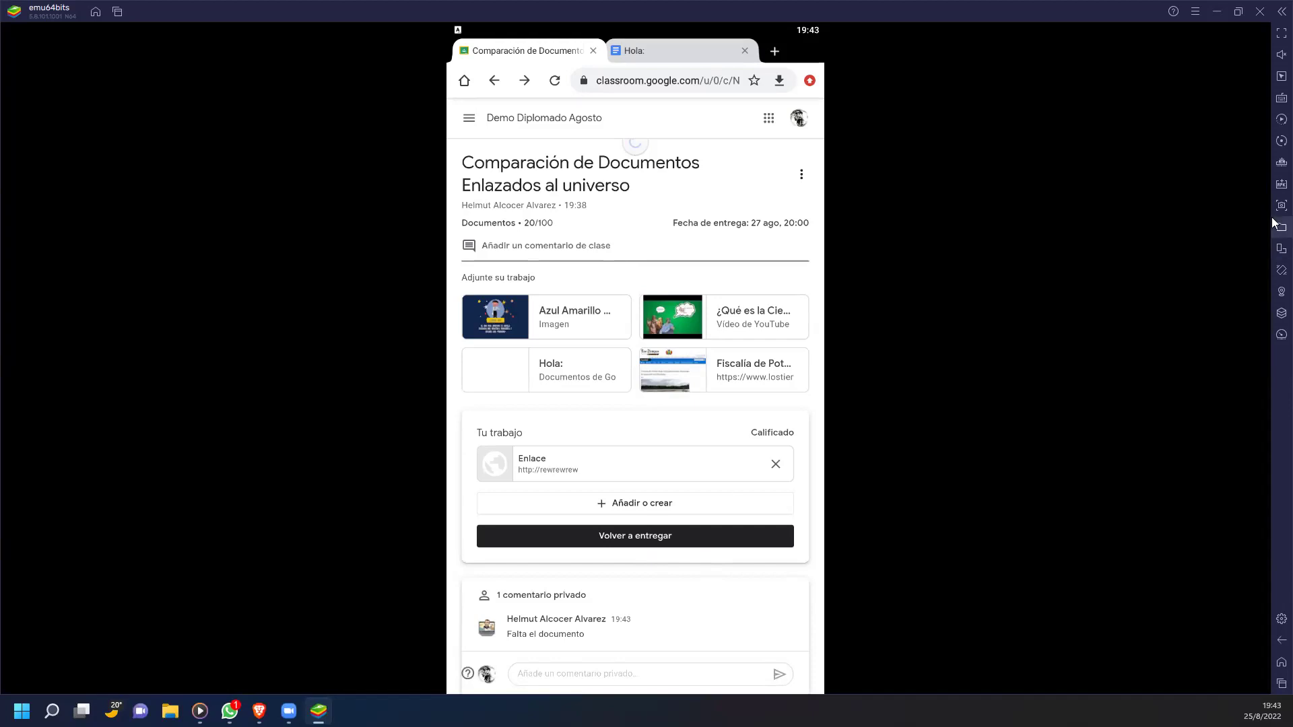
{"action": "left_click", "coordinate": [1279, 249]}
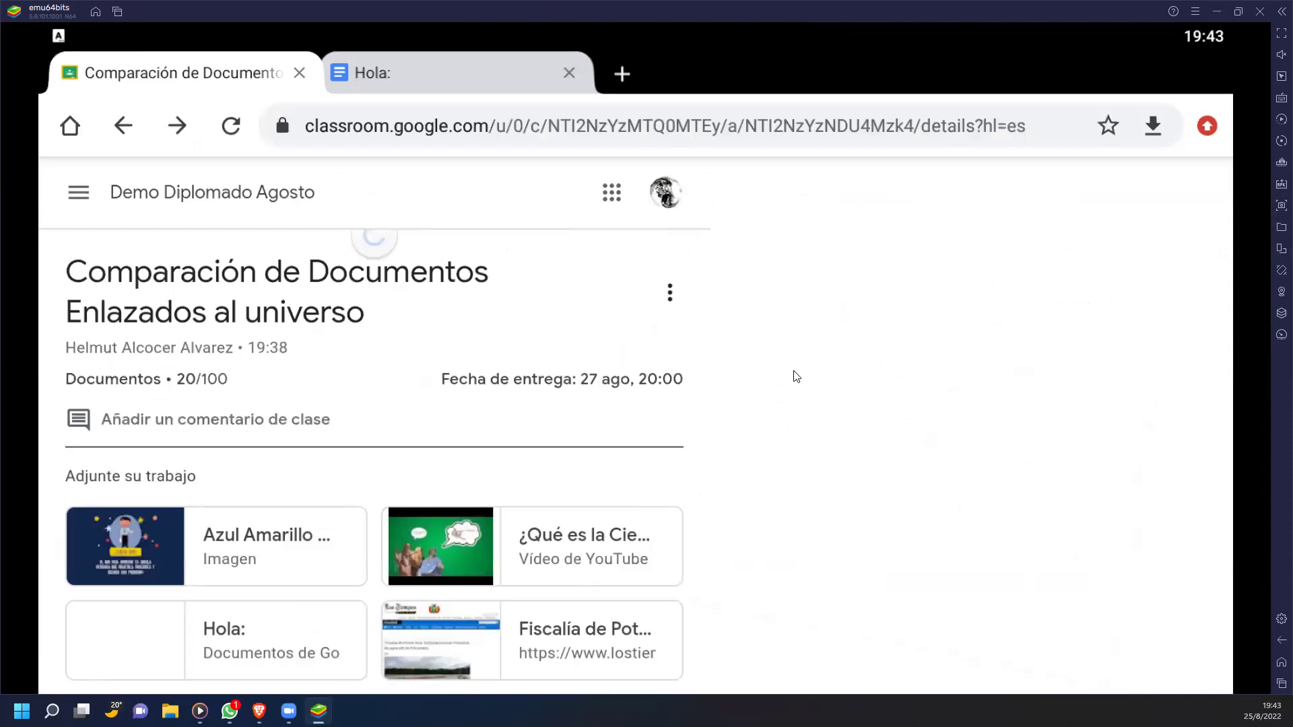
{"action": "left_click", "coordinate": [1280, 248]}
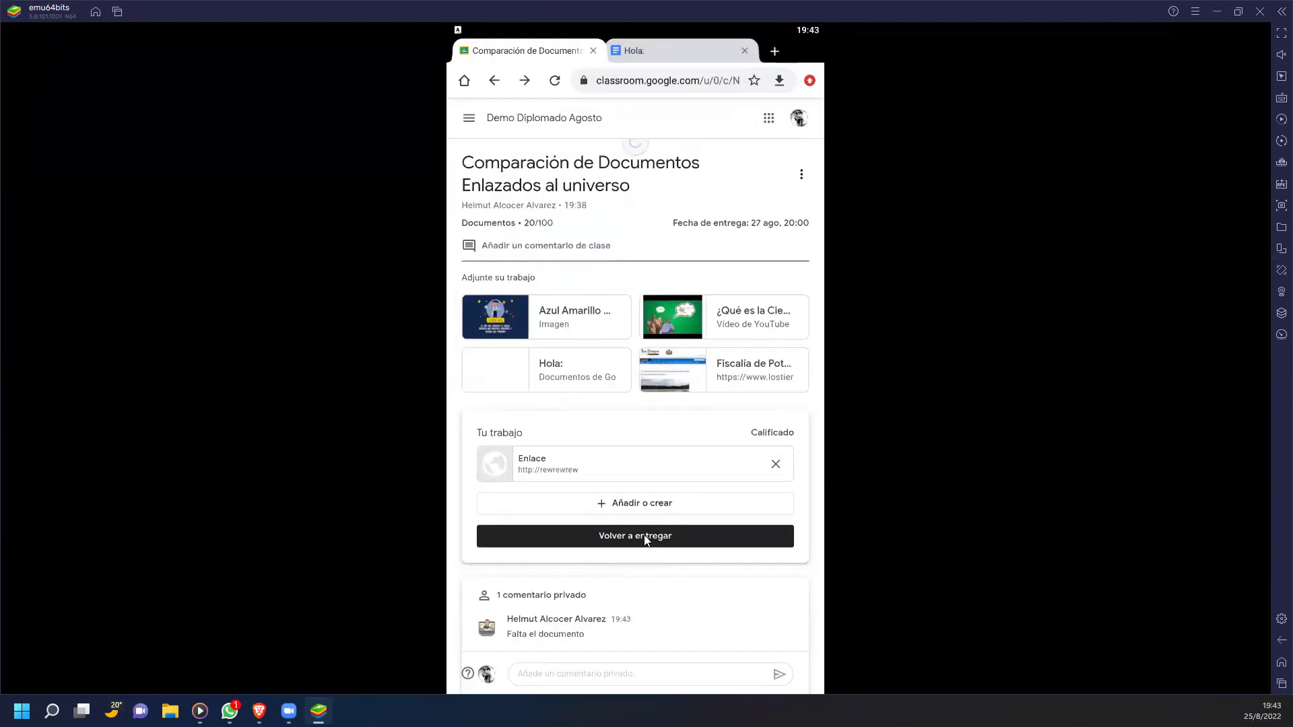
- Reload the grading page, change the student's grade from 20 to 80, and return it
{"action": "left_click", "coordinate": [259, 711]}
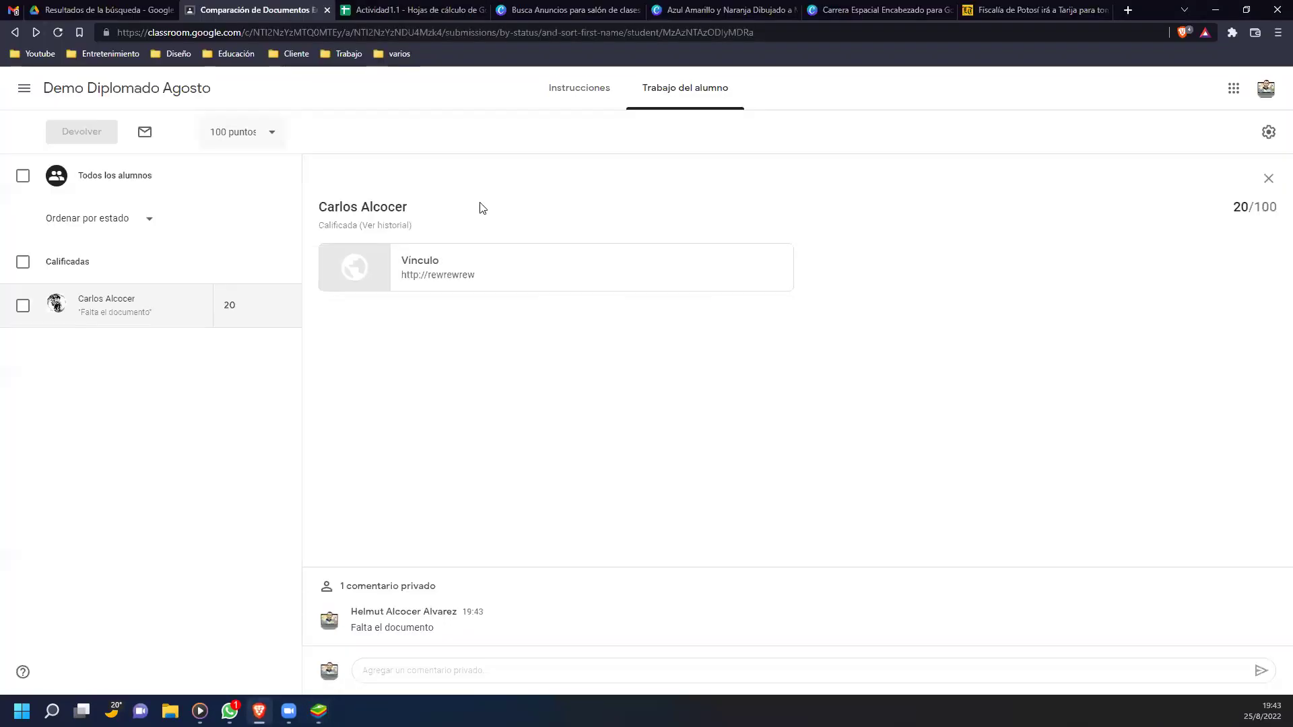
{"action": "left_click", "coordinate": [59, 32]}
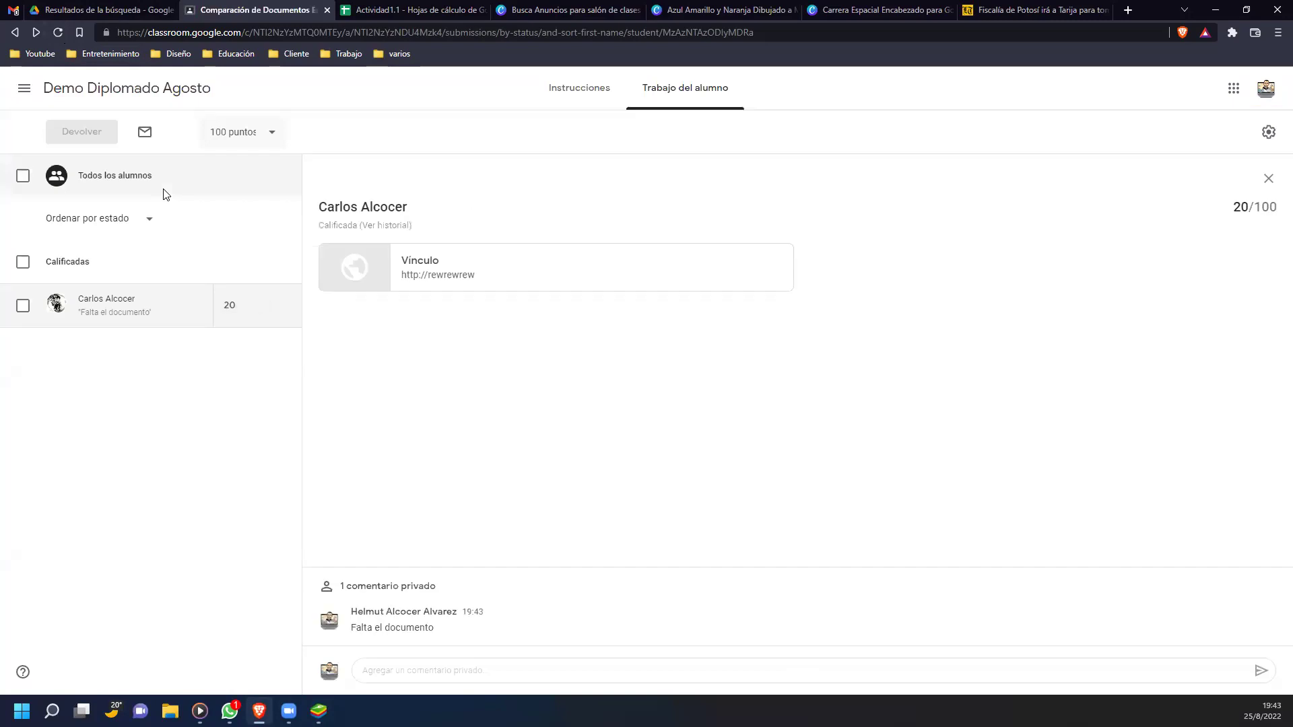
{"action": "left_click", "coordinate": [238, 303]}
{"action": "left_click", "coordinate": [228, 307]}
{"action": "key", "text": "Delete"}
{"action": "type", "text": "8"}
{"action": "left_click", "coordinate": [159, 304]}
{"action": "left_click", "coordinate": [83, 131]}
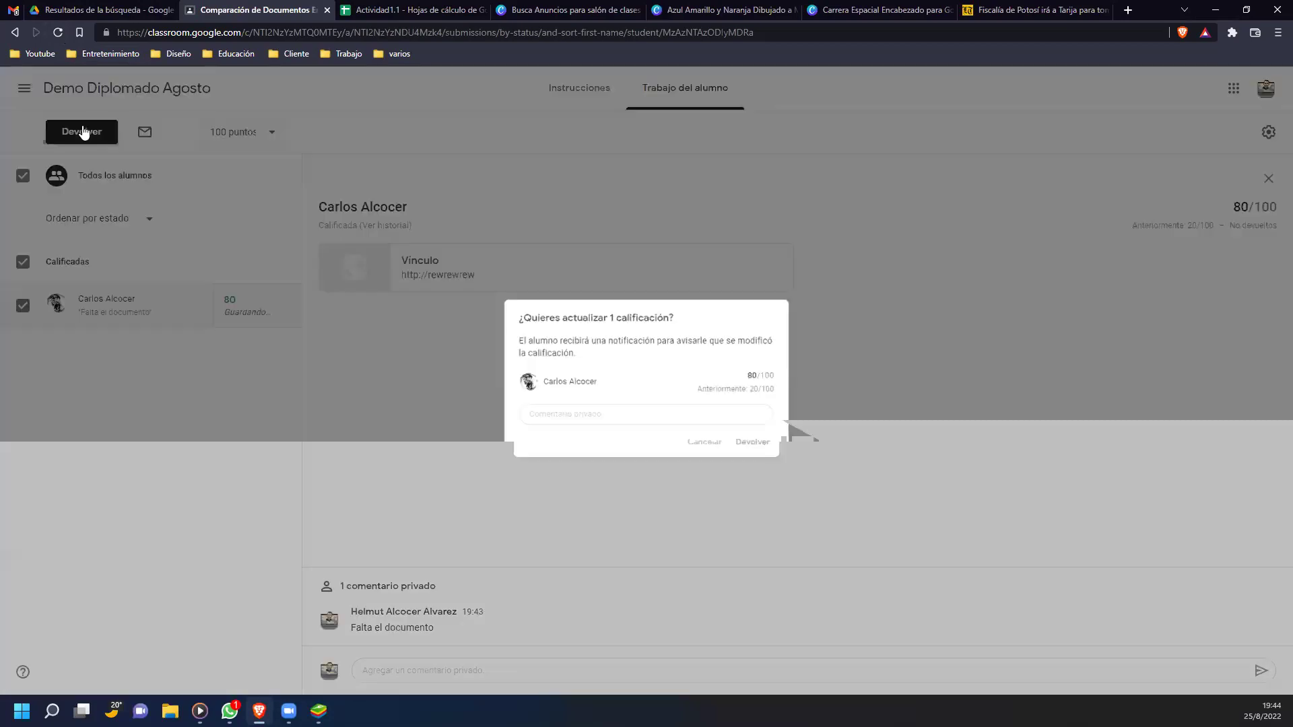
{"action": "left_click", "coordinate": [769, 453]}
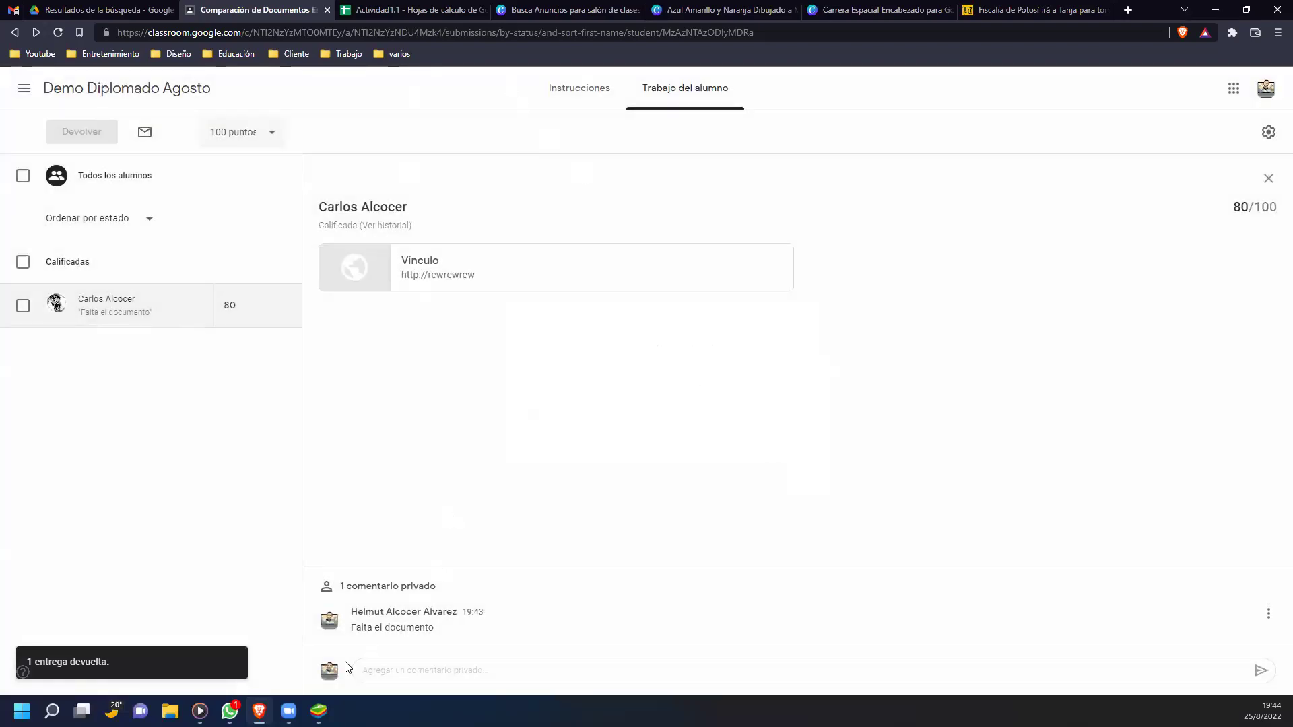
{"action": "left_click", "coordinate": [319, 711]}
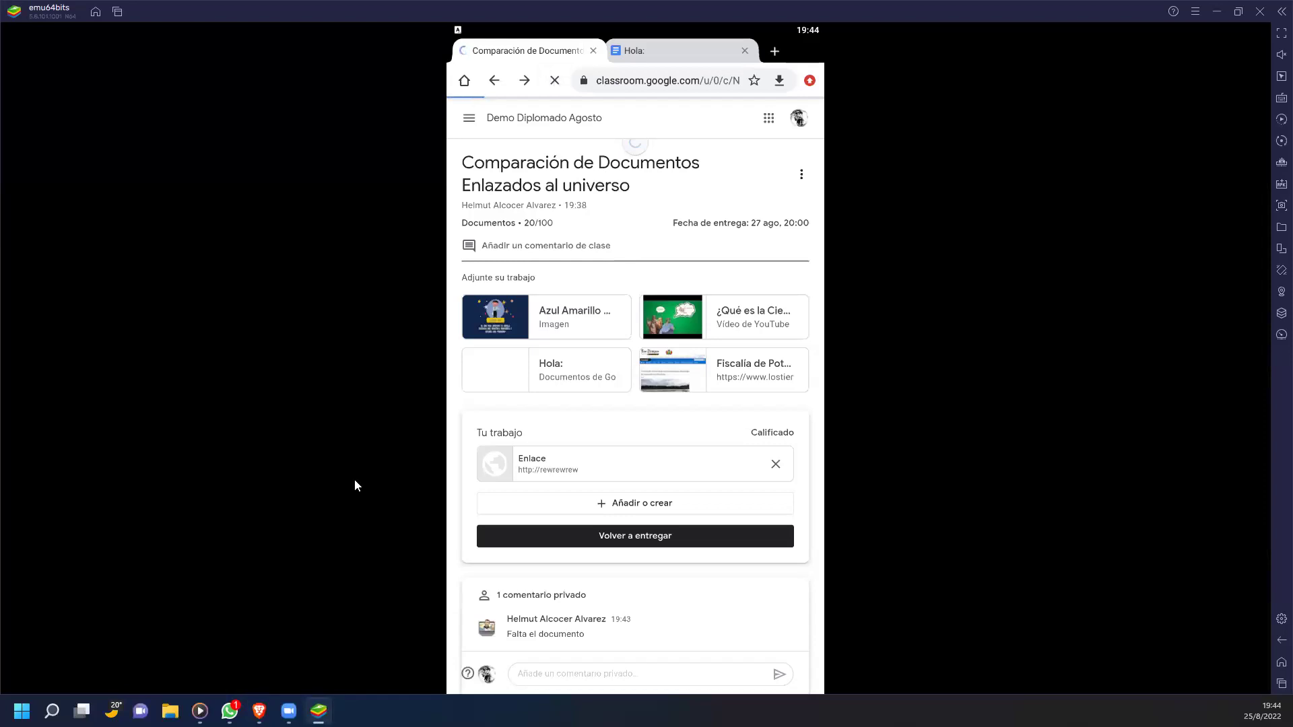
{"action": "key", "text": "alt+Tab"}
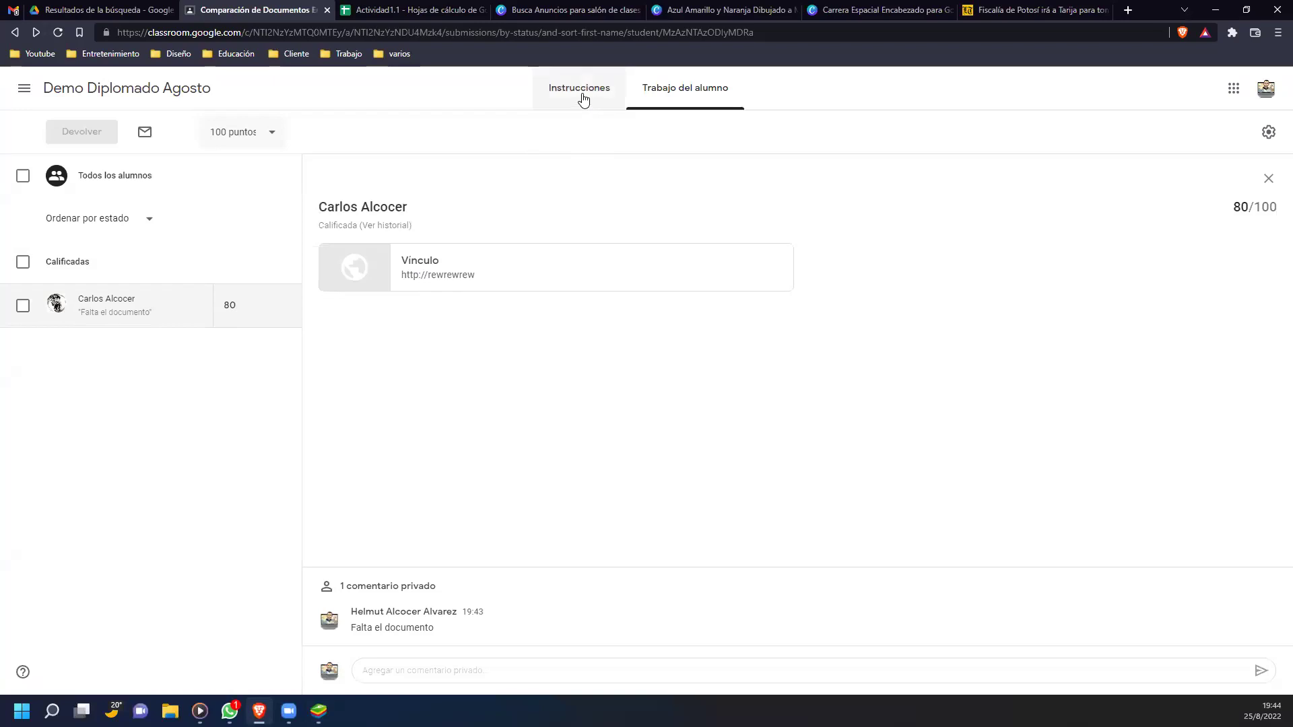
- Check the gradebook, then expand the document-comparison assignment under Trabajo en clase
{"action": "left_click", "coordinate": [142, 90]}
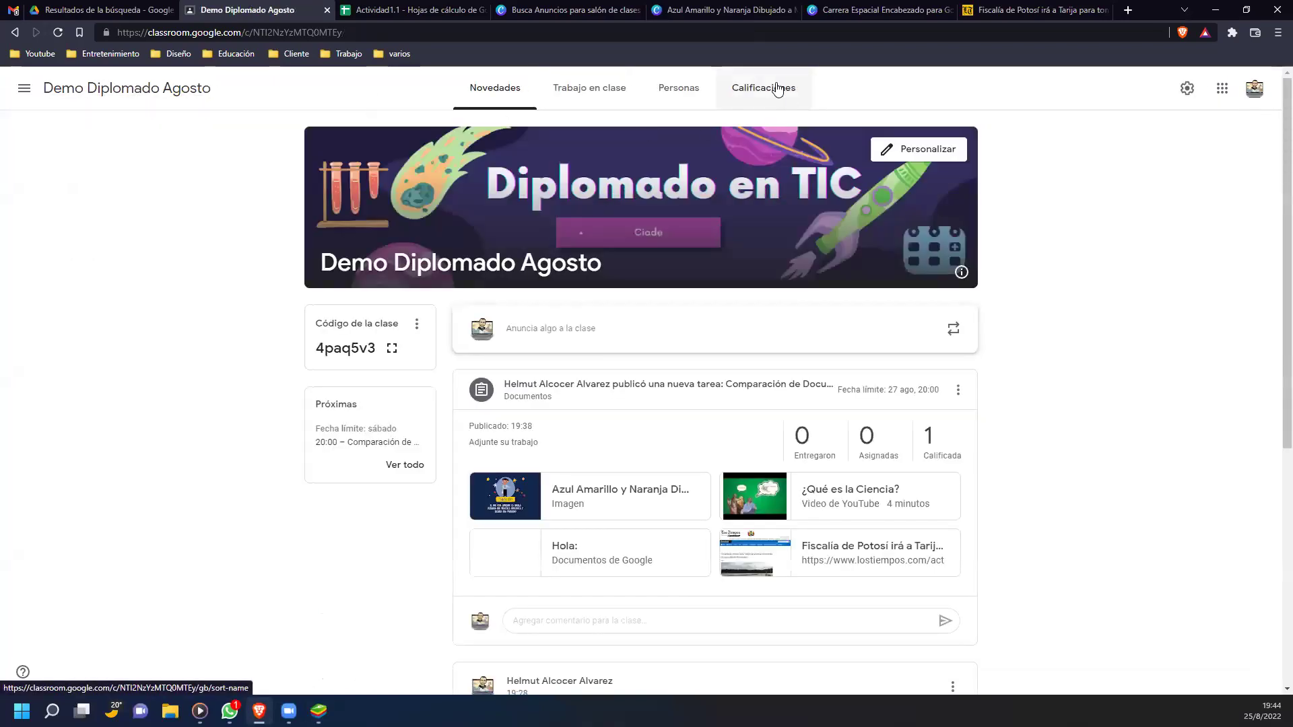
{"action": "left_click", "coordinate": [778, 90]}
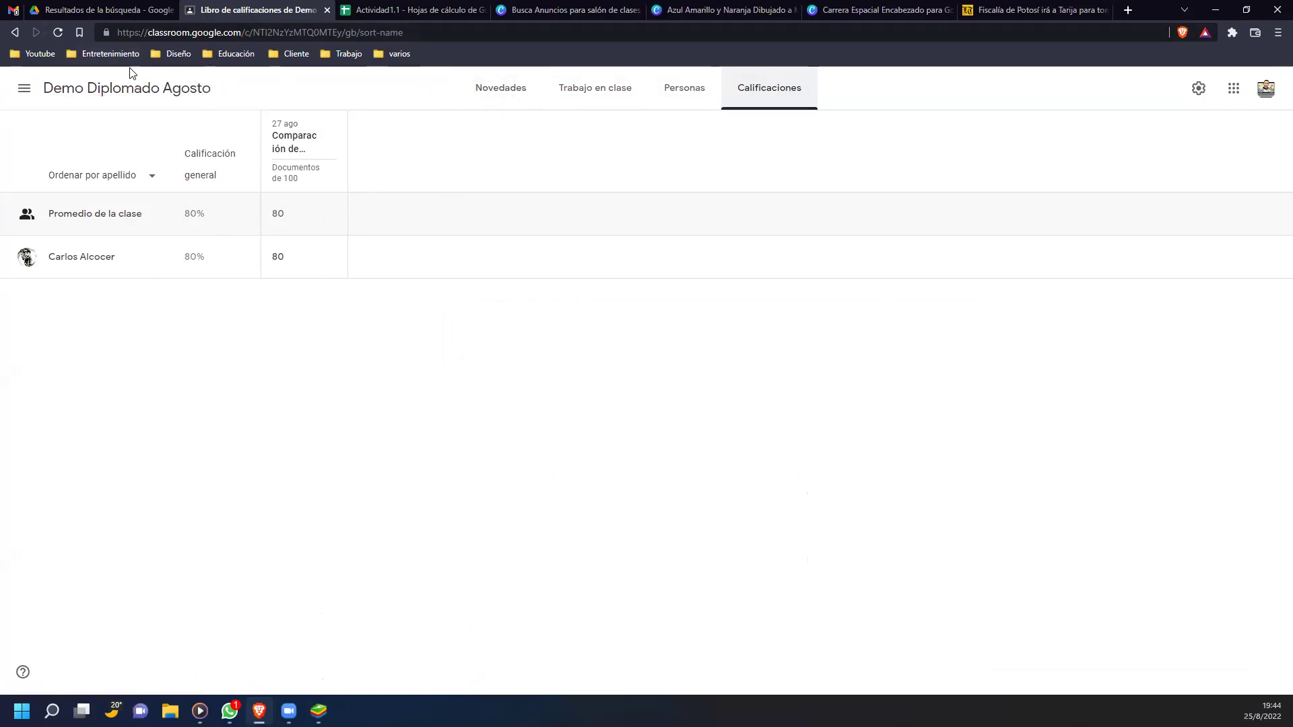
{"action": "left_click", "coordinate": [590, 92]}
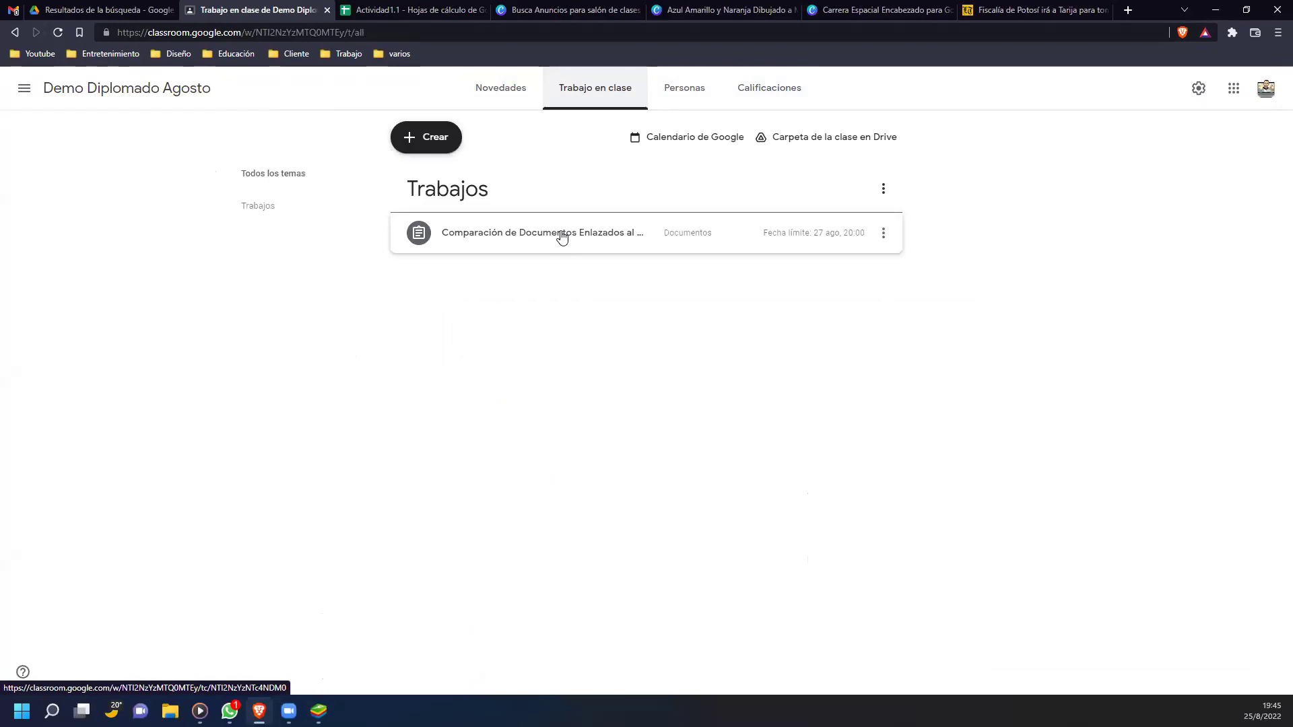
{"action": "left_click", "coordinate": [560, 237]}
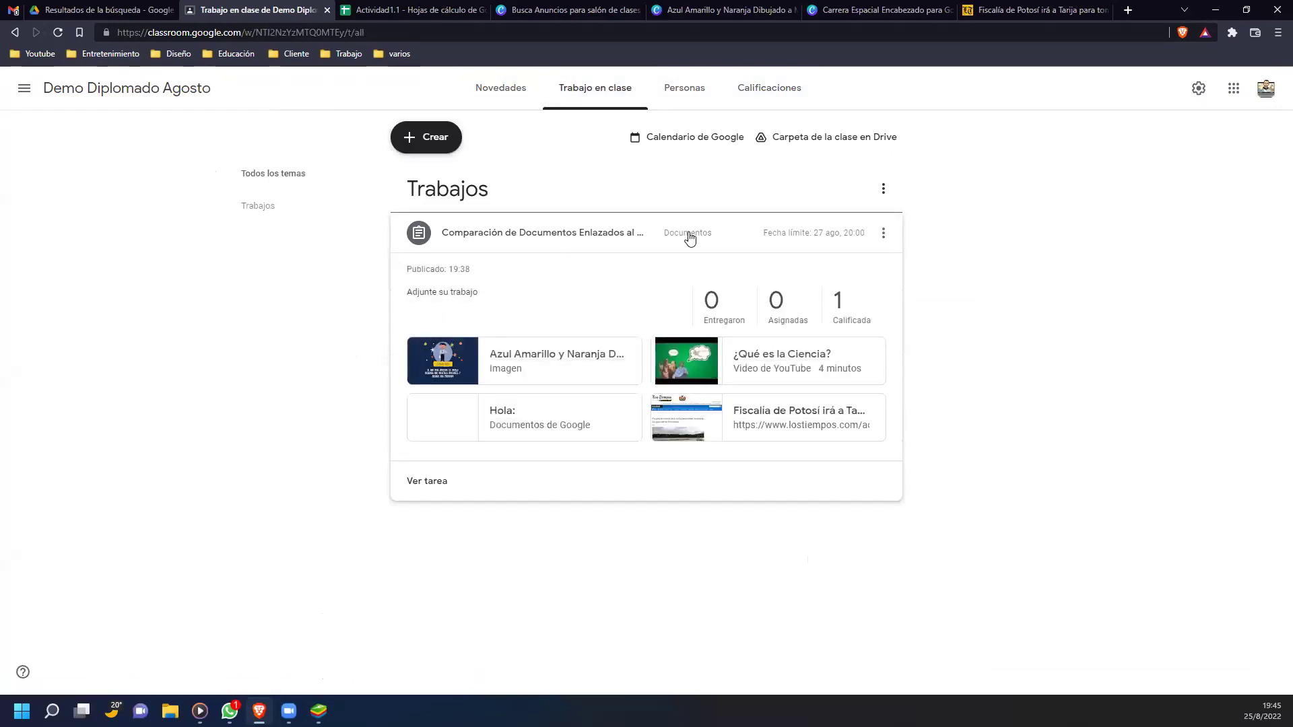
{"action": "left_click", "coordinate": [1198, 89]}
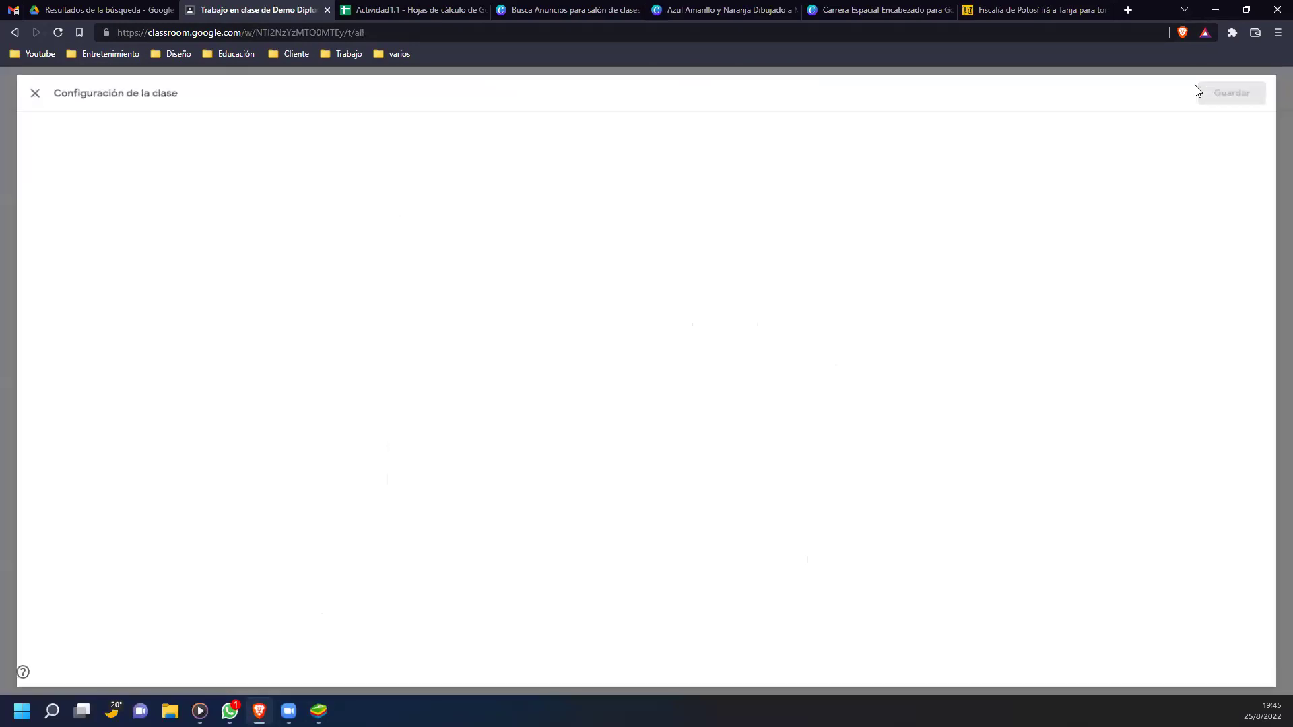
{"action": "scroll", "coordinate": [680, 424], "scroll_direction": "down", "scroll_amount": 10}
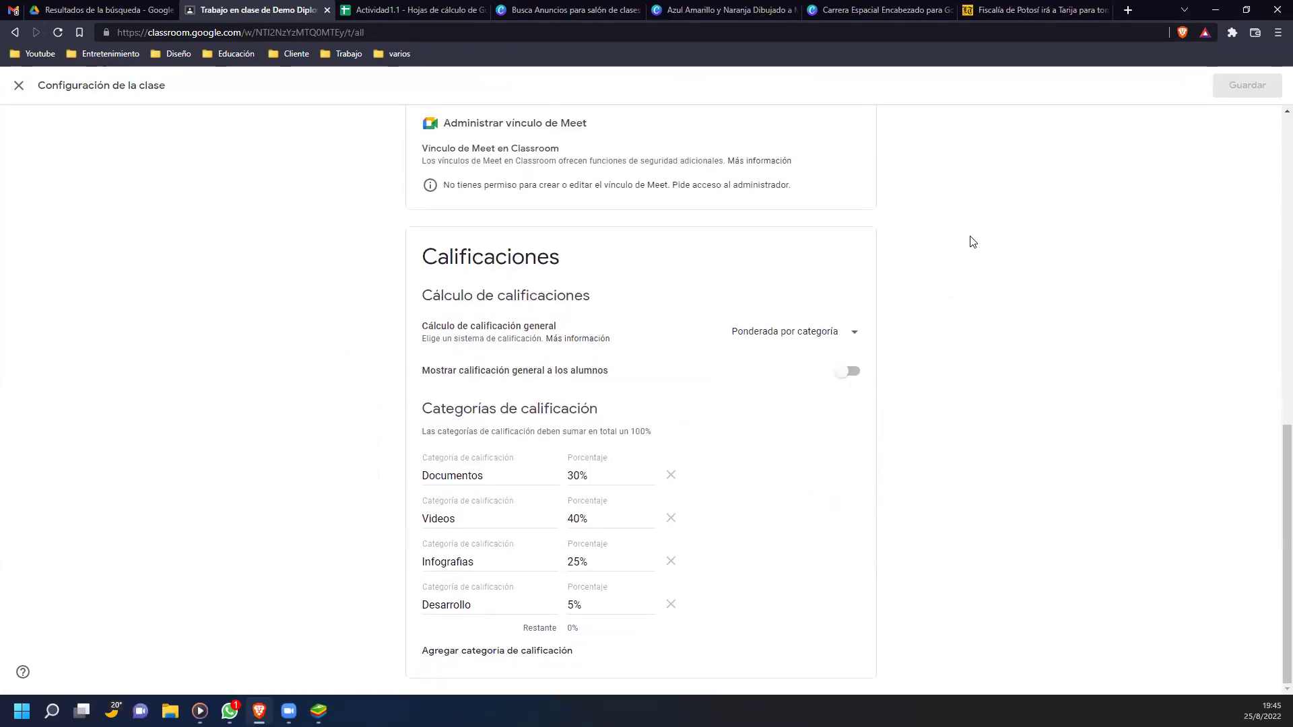
{"action": "scroll", "coordinate": [970, 240], "scroll_direction": "up", "scroll_amount": 8}
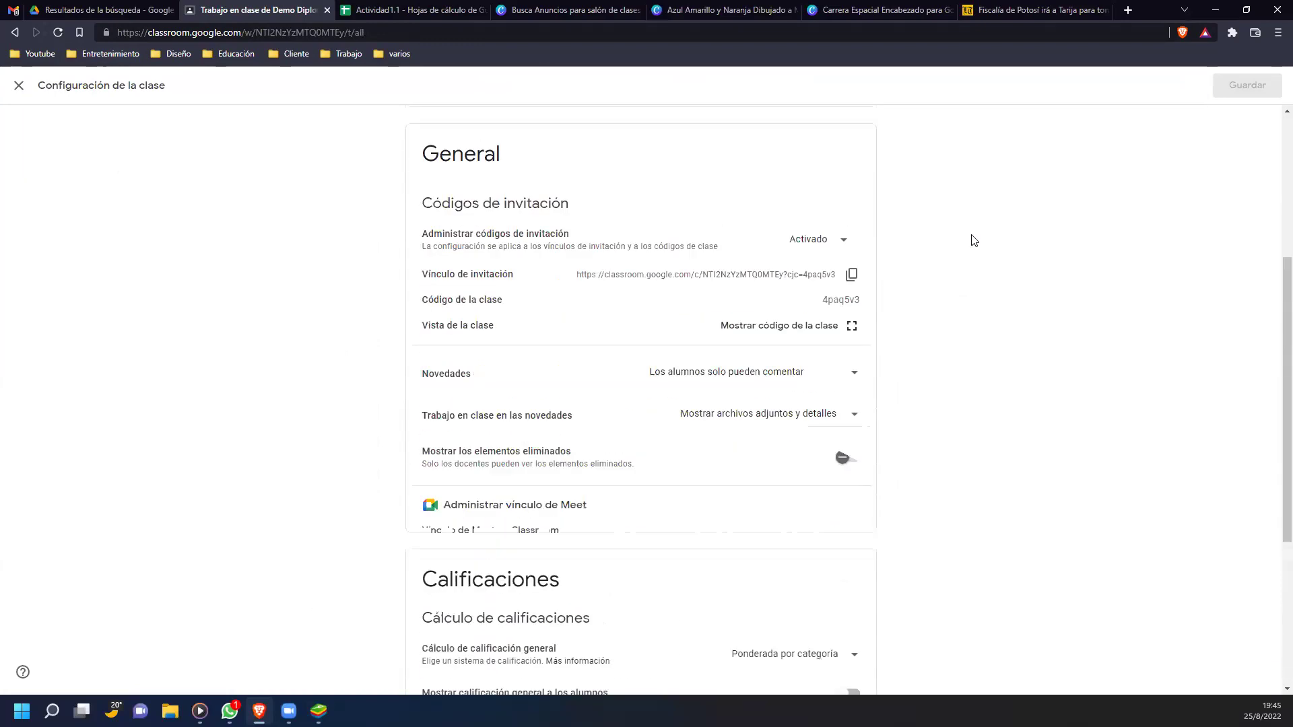
{"action": "scroll", "coordinate": [187, 162], "scroll_direction": "up", "scroll_amount": 2}
{"action": "left_click", "coordinate": [20, 88]}
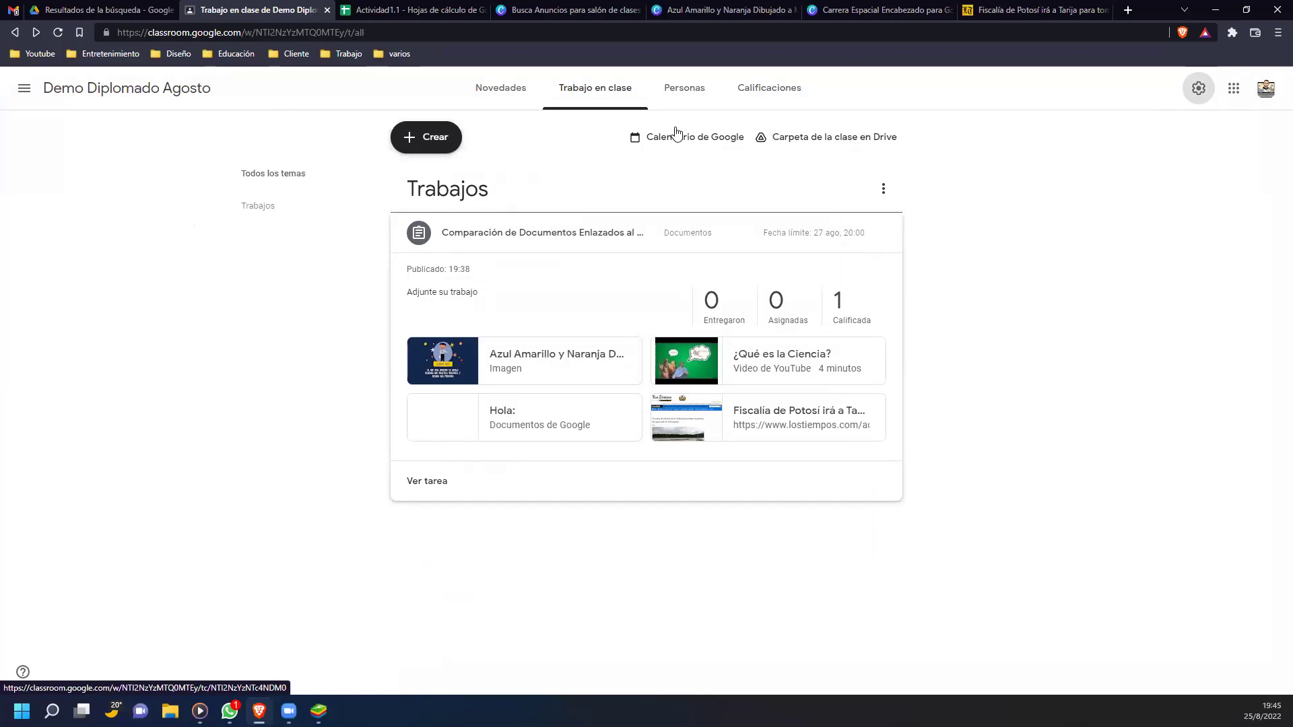
- Look over the class gradebook and the student's grade summary page
{"action": "left_click", "coordinate": [797, 94]}
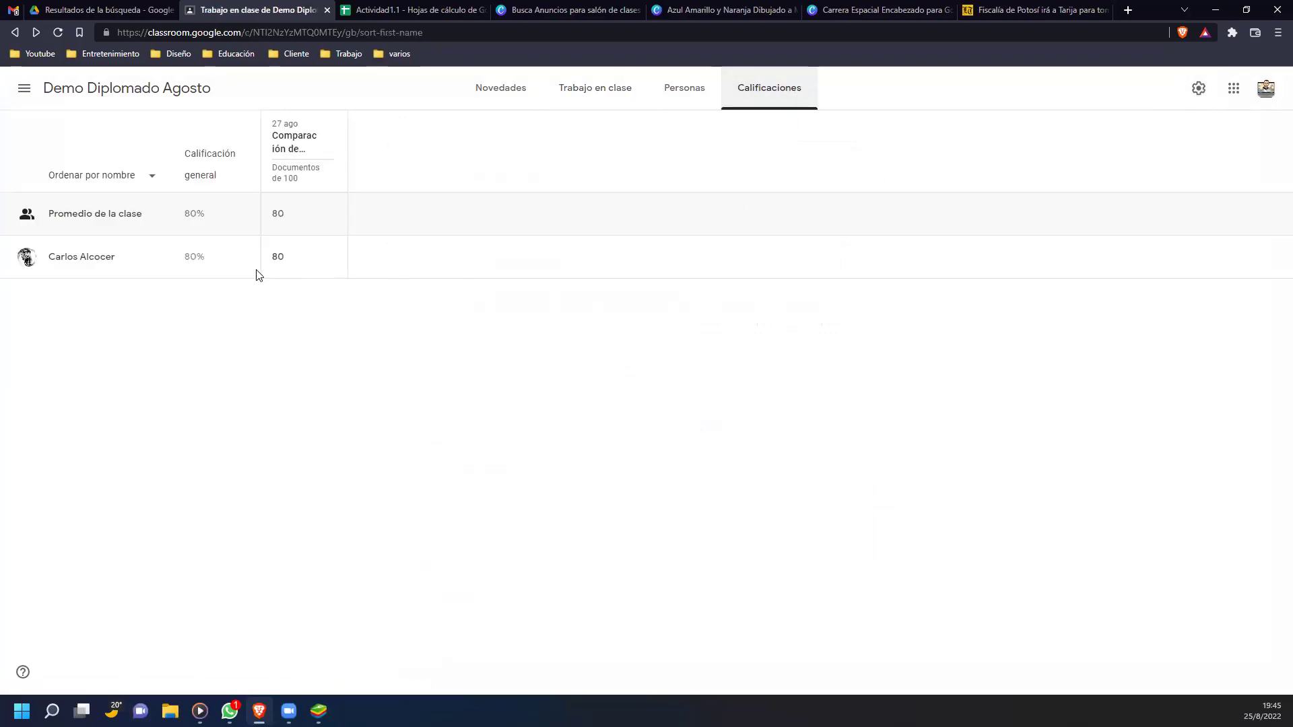
{"action": "left_click", "coordinate": [86, 261]}
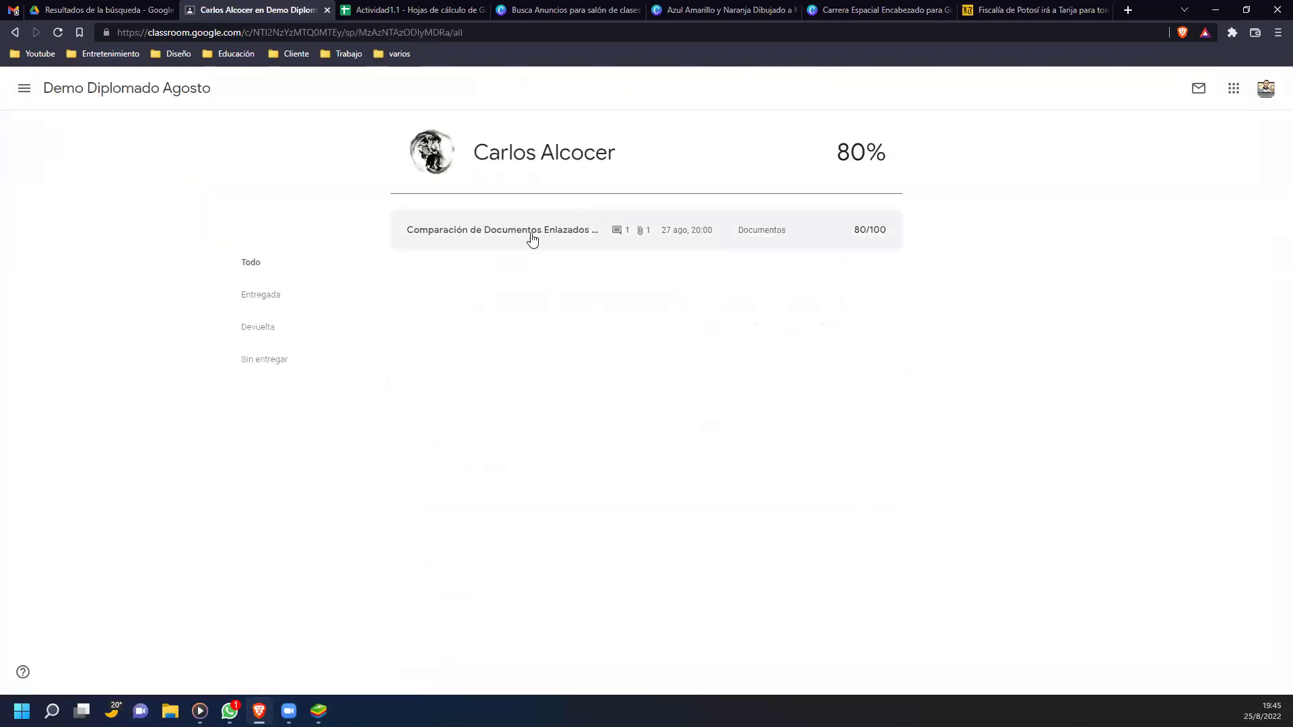
{"action": "left_click", "coordinate": [83, 94]}
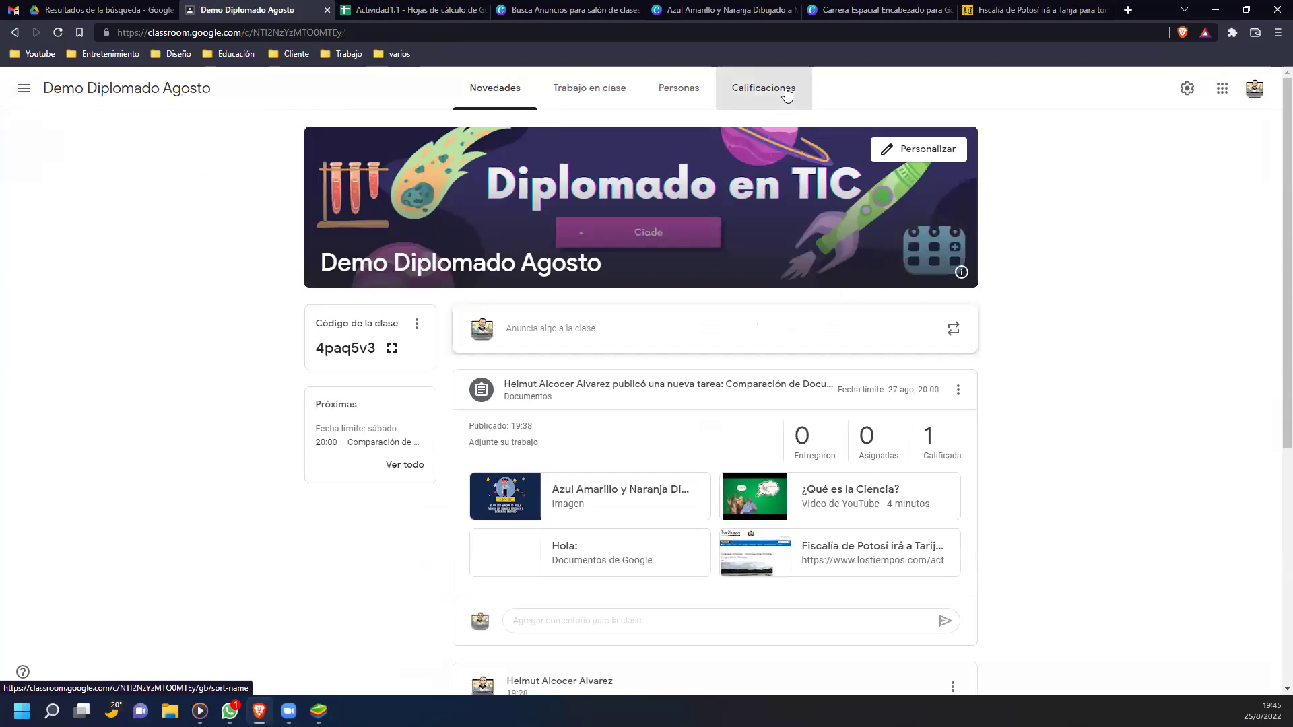
{"action": "left_click", "coordinate": [781, 94]}
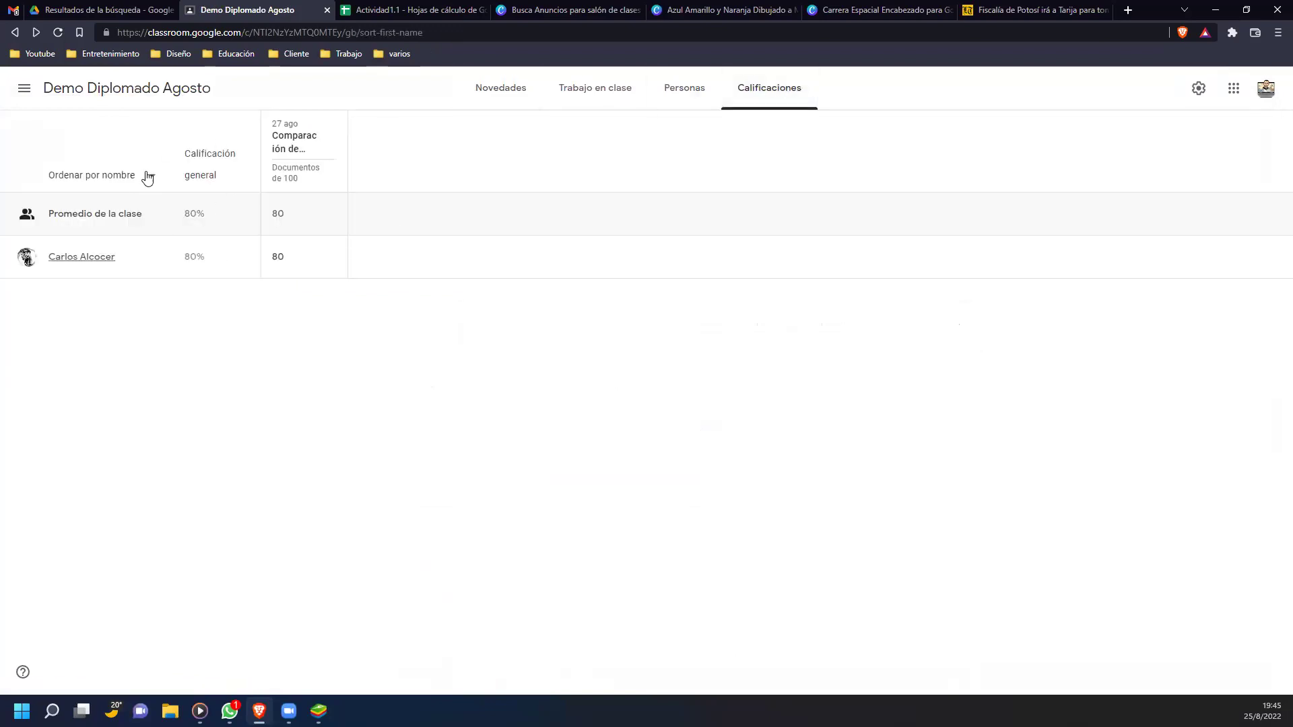
- Browse the Google apps list, the class settings and the class's teachers and students
{"action": "left_click", "coordinate": [1233, 90]}
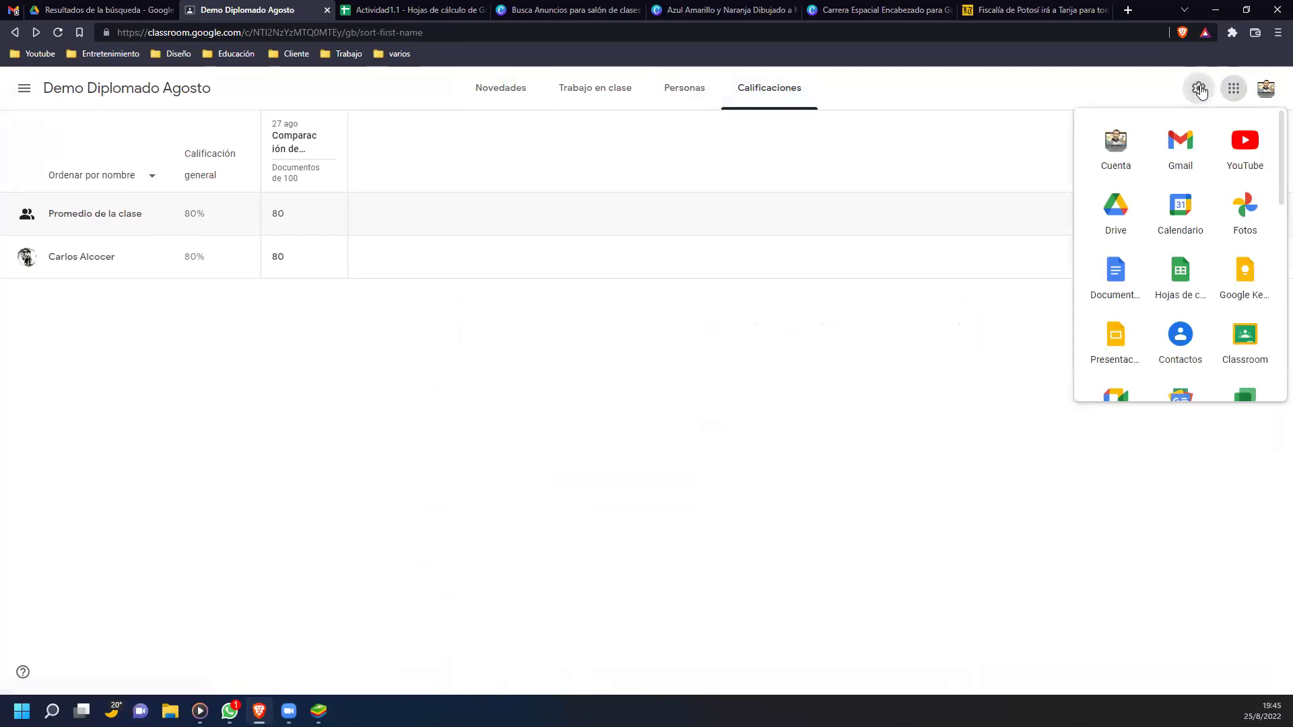
{"action": "left_click", "coordinate": [1198, 89]}
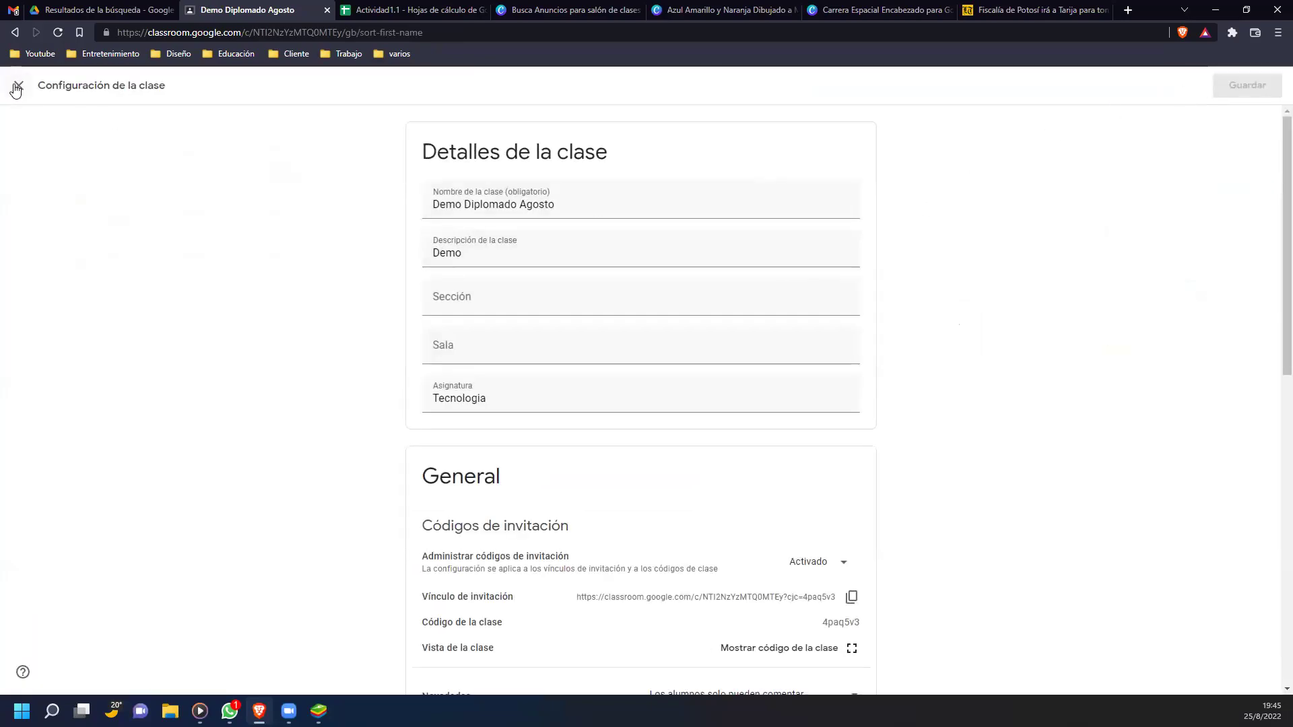
{"action": "left_click", "coordinate": [19, 85]}
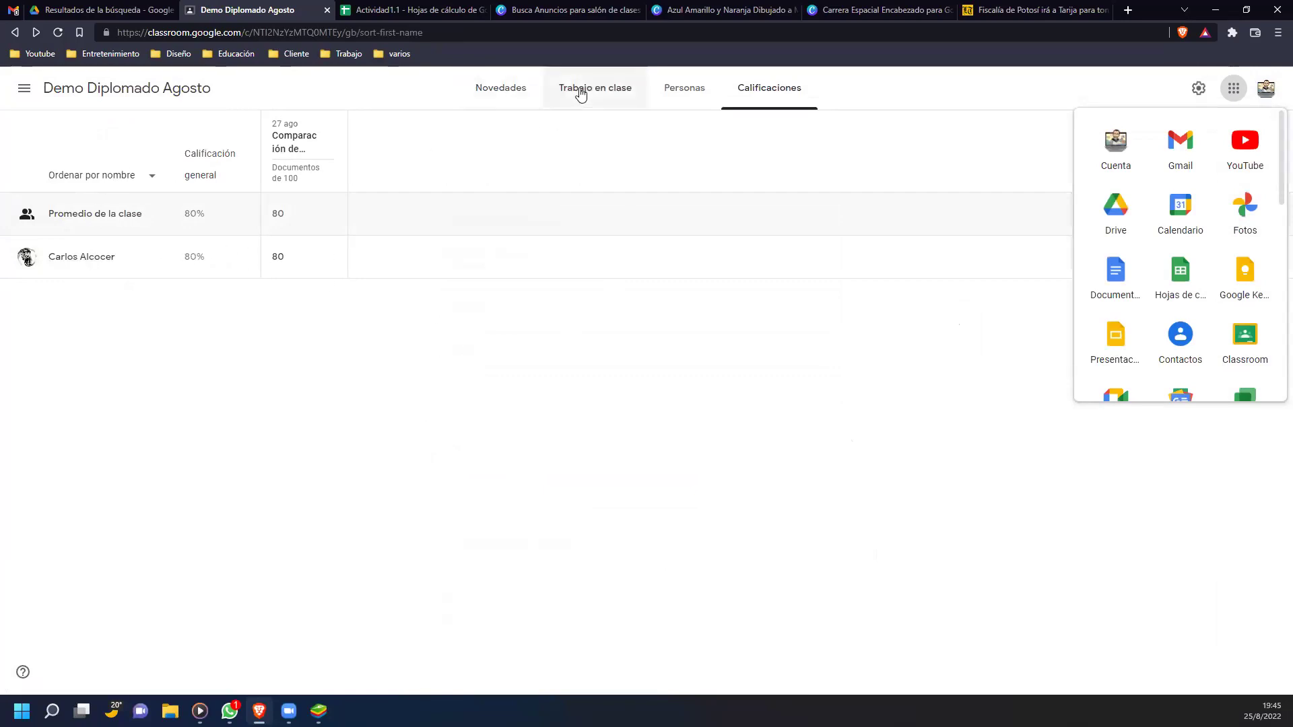
{"action": "left_click", "coordinate": [685, 89]}
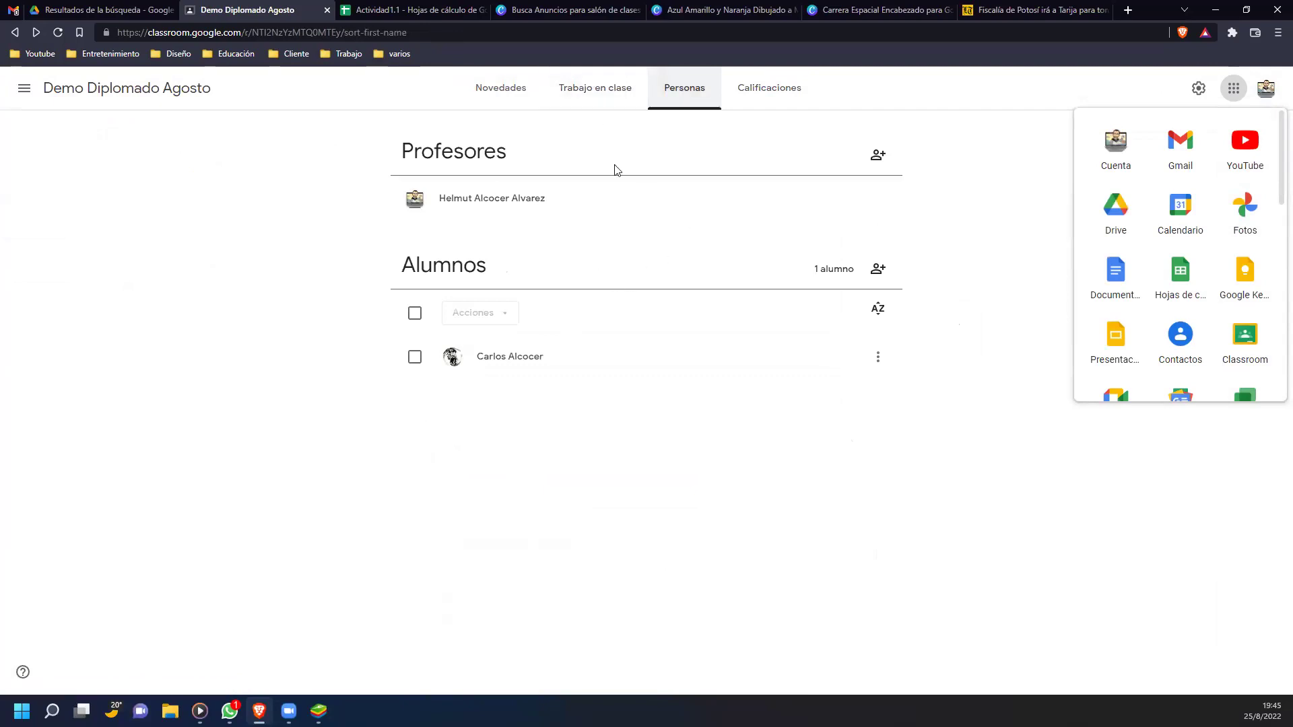
{"action": "left_click", "coordinate": [1198, 89]}
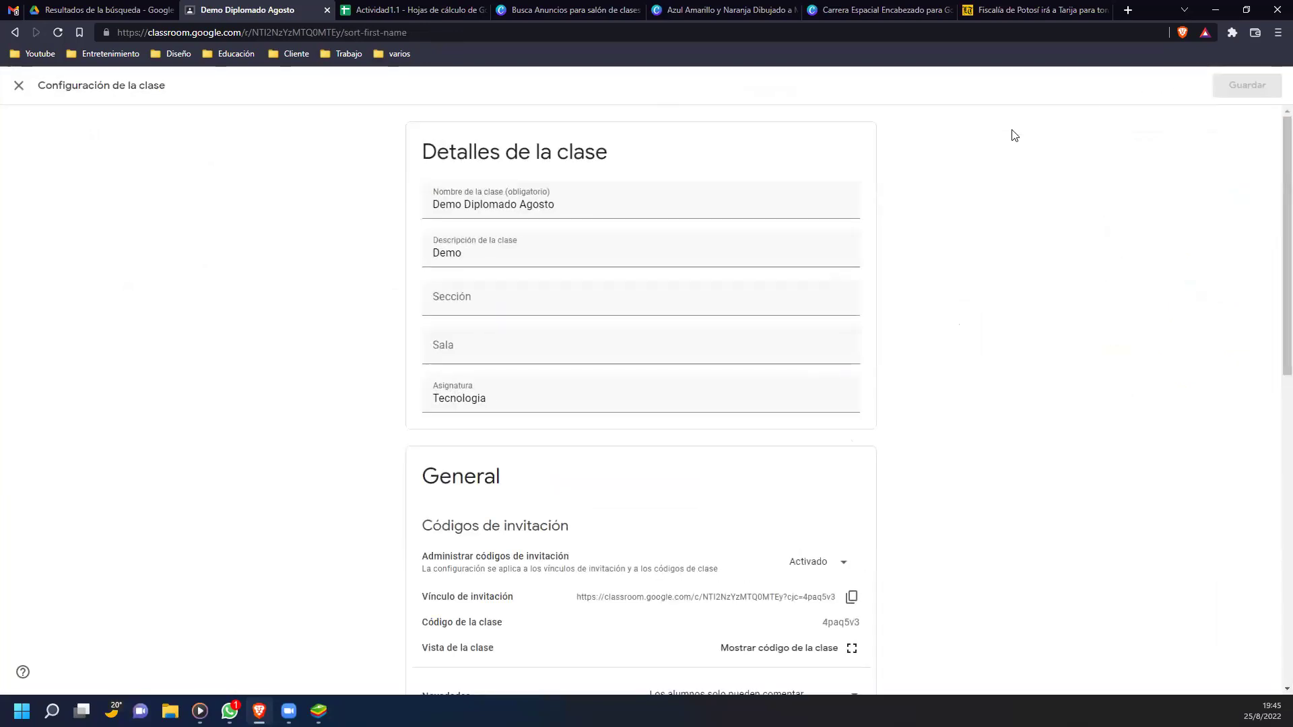
{"action": "left_click_drag", "start_coordinate": [105, 86], "coordinate": [66, 92]}
{"action": "left_click", "coordinate": [19, 86]}
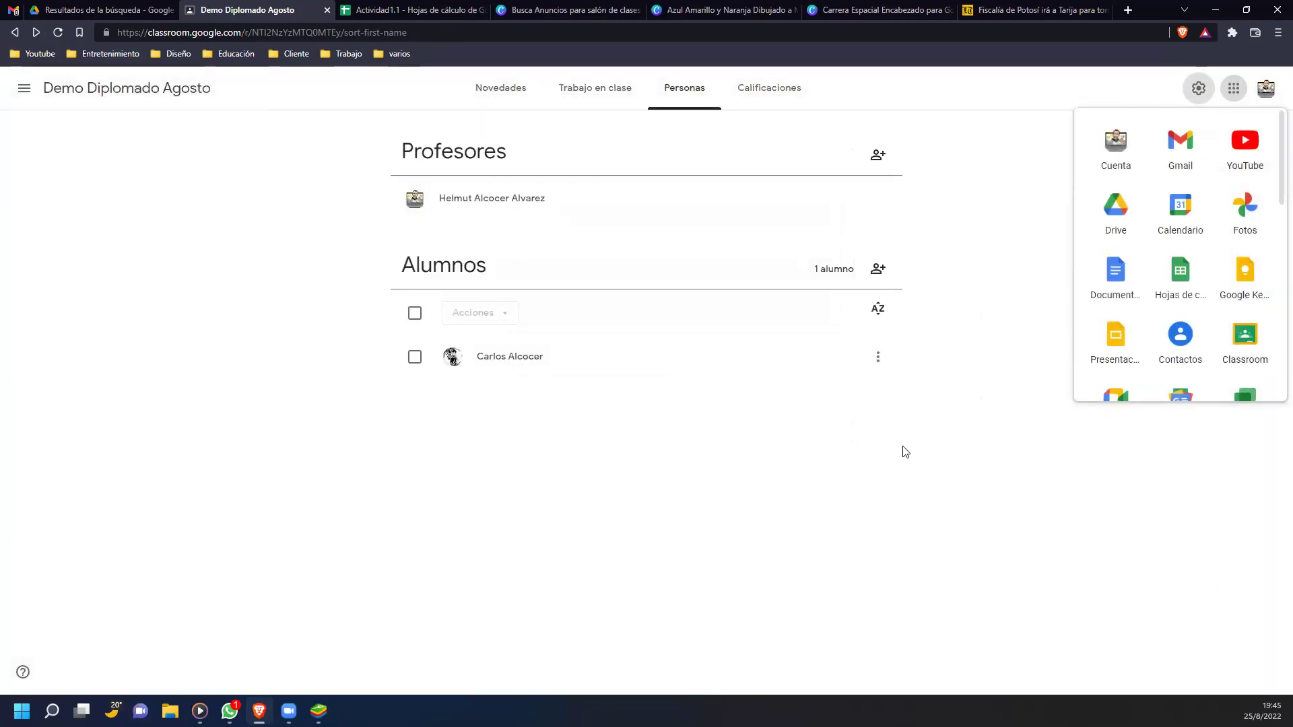
{"action": "left_click", "coordinate": [1234, 88]}
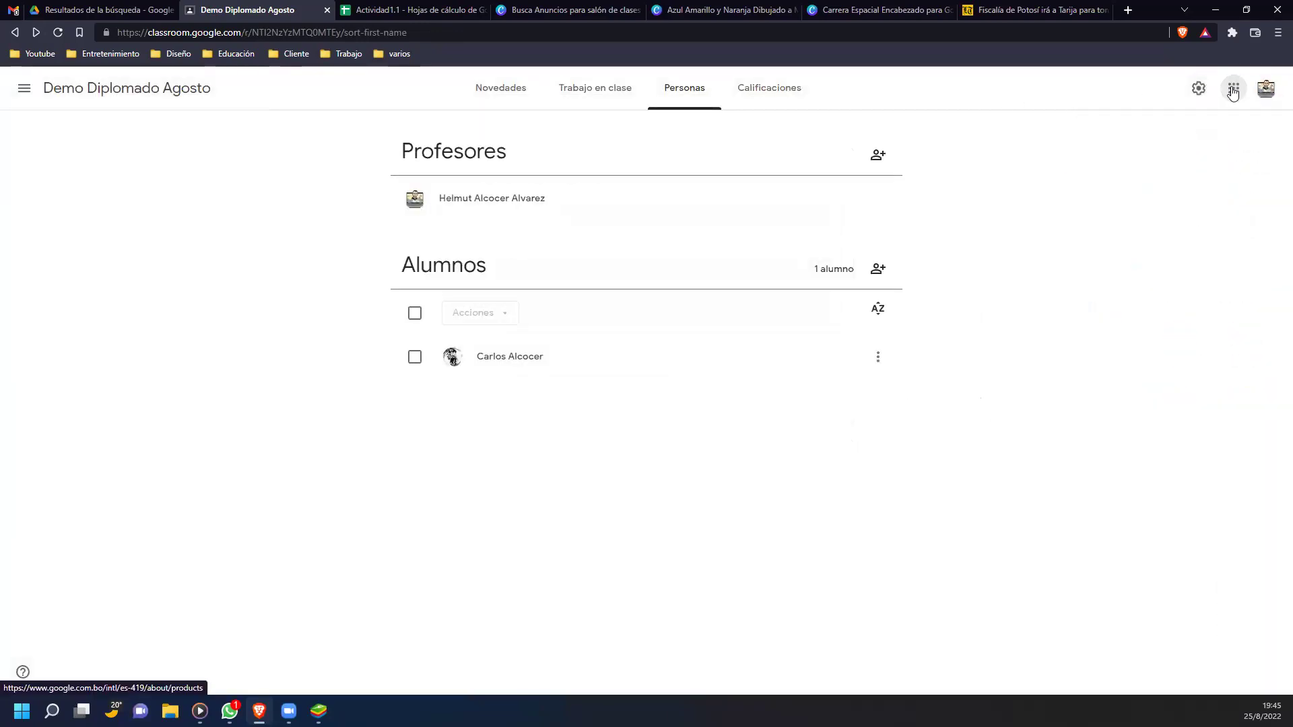
- Tour the class stream, classwork list and people page, checking the enrolled student's options
{"action": "left_click", "coordinate": [765, 88]}
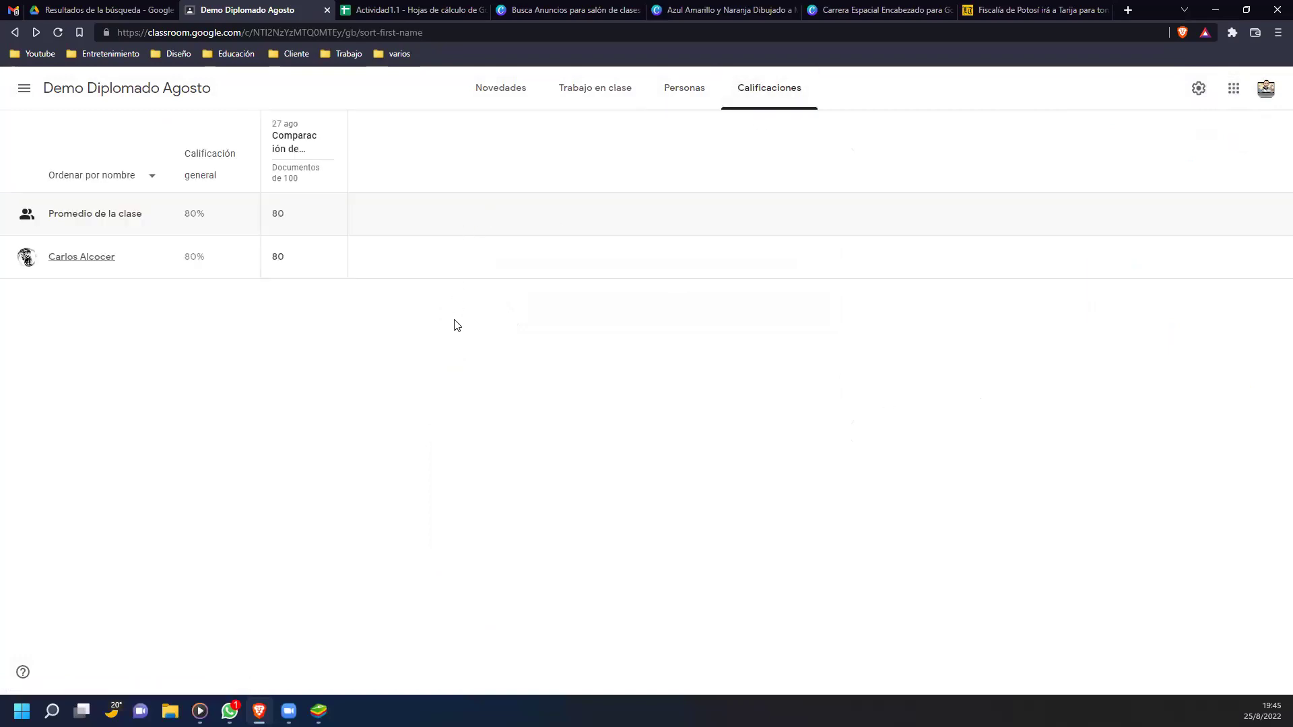
{"action": "left_click", "coordinate": [495, 93]}
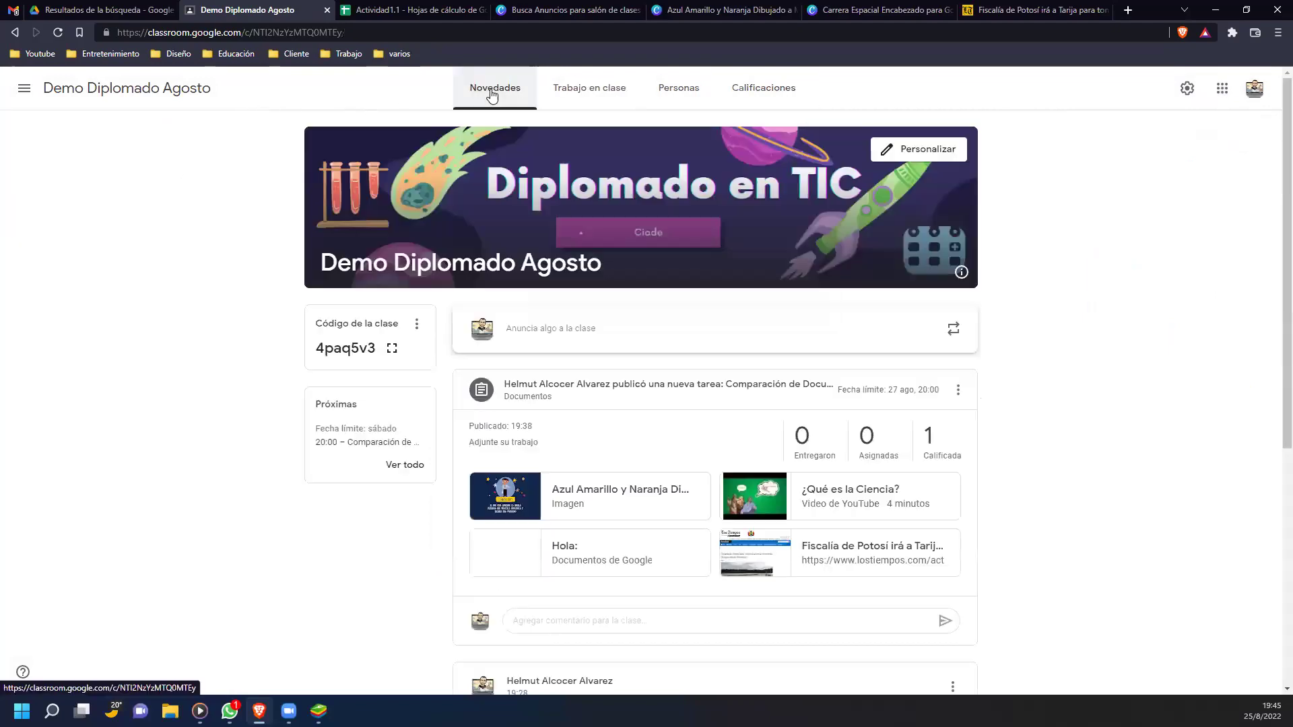
{"action": "left_click", "coordinate": [606, 89]}
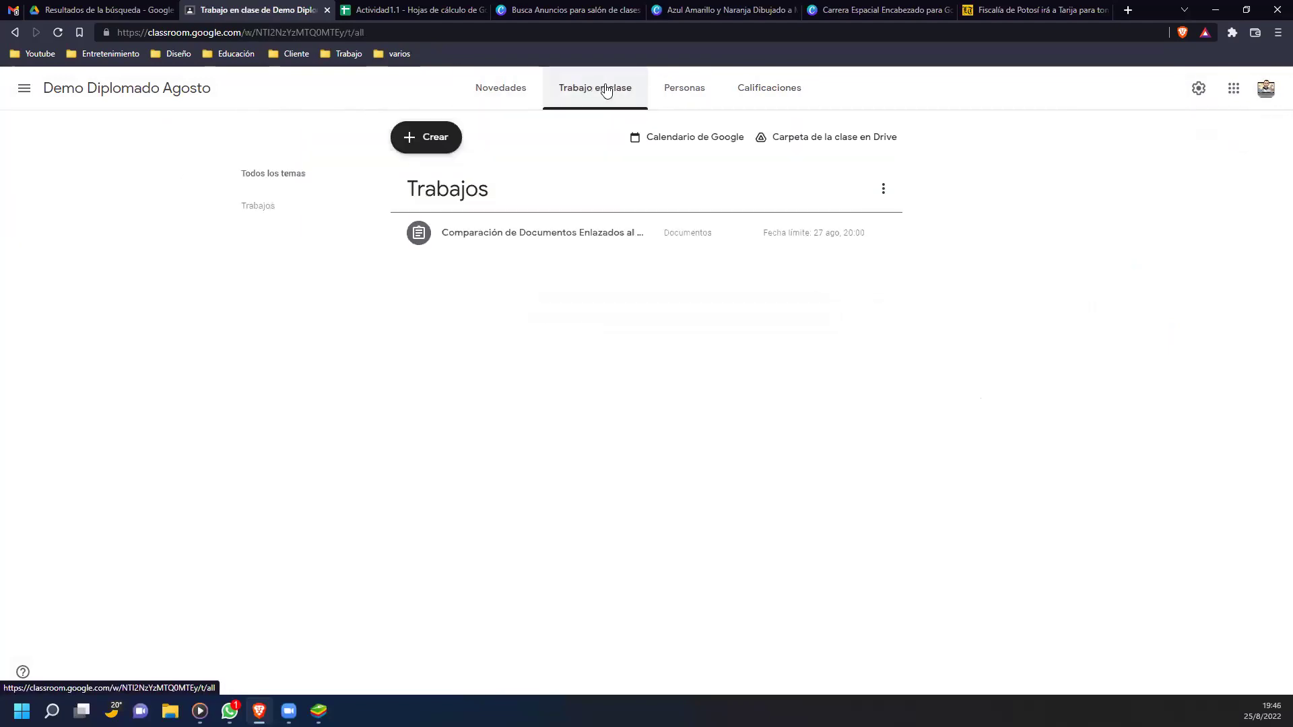
{"action": "left_click", "coordinate": [679, 89]}
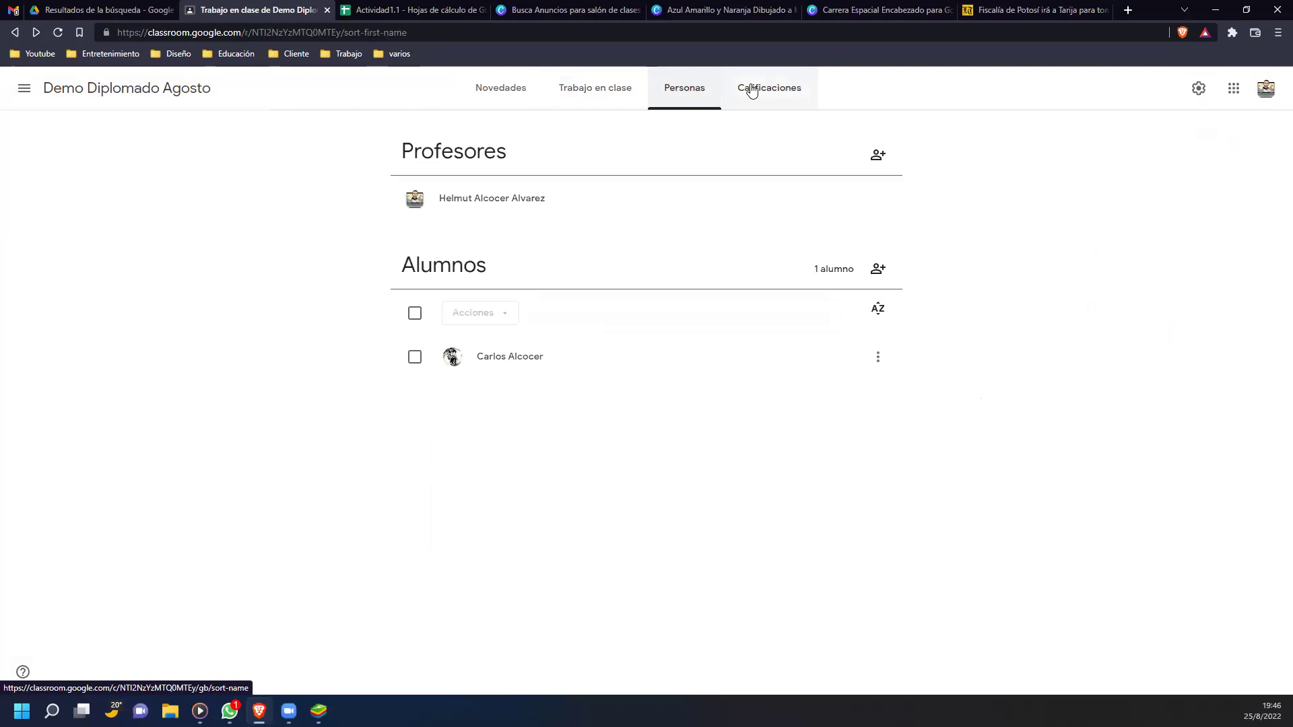
{"action": "left_click", "coordinate": [879, 359]}
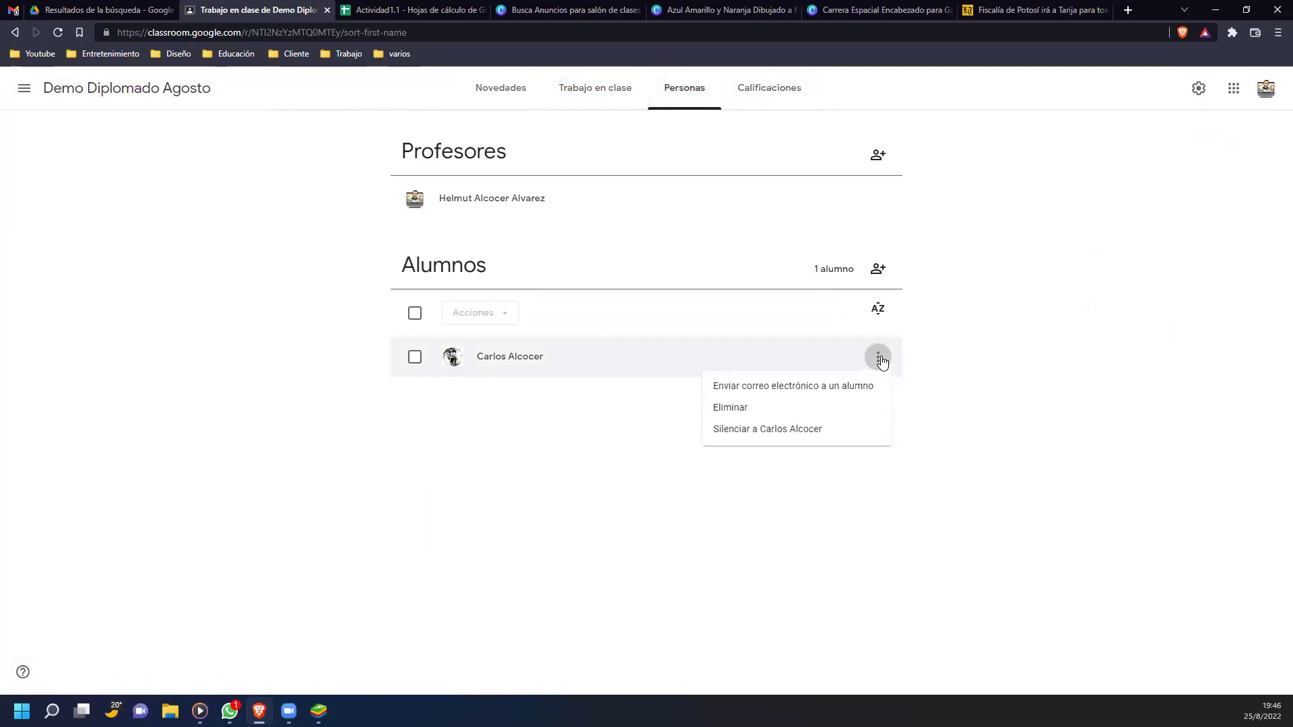
- From the Calificaciones overview, open the Comparación de Documentos Enlazados al universo student work
{"action": "left_click", "coordinate": [784, 98]}
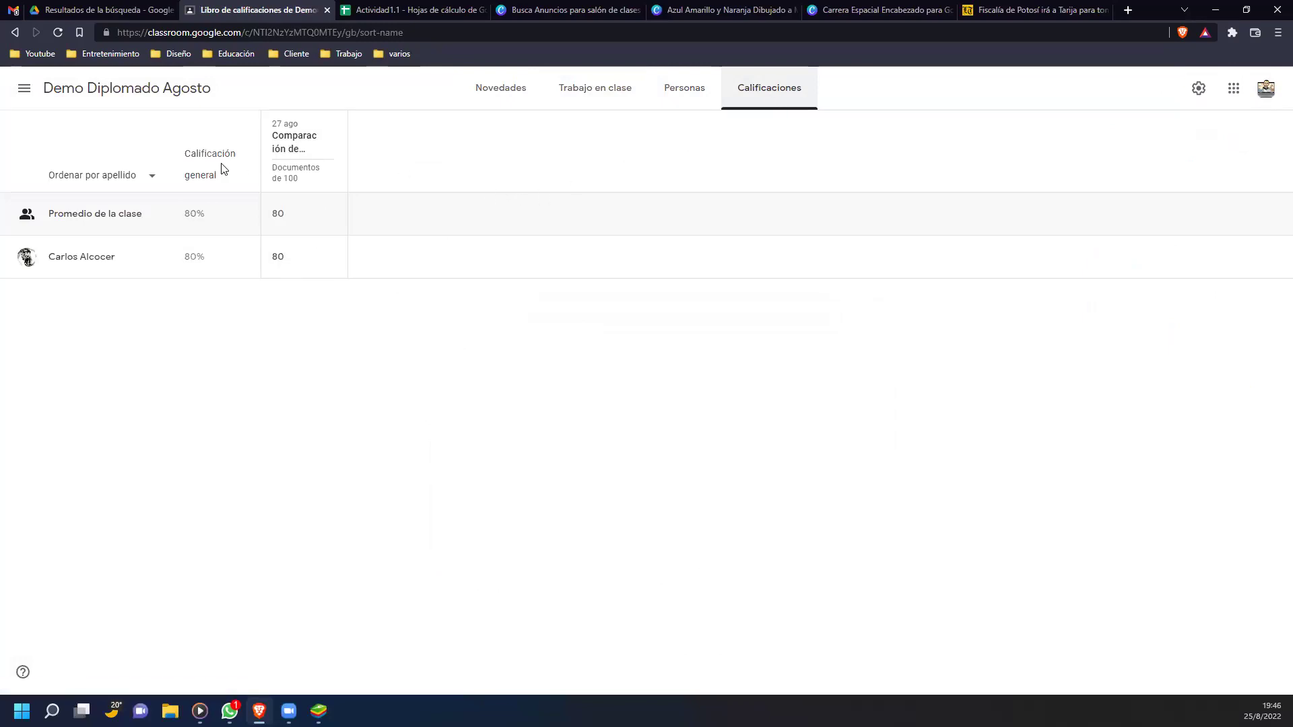
{"action": "left_click", "coordinate": [154, 179]}
{"action": "left_click", "coordinate": [204, 172]}
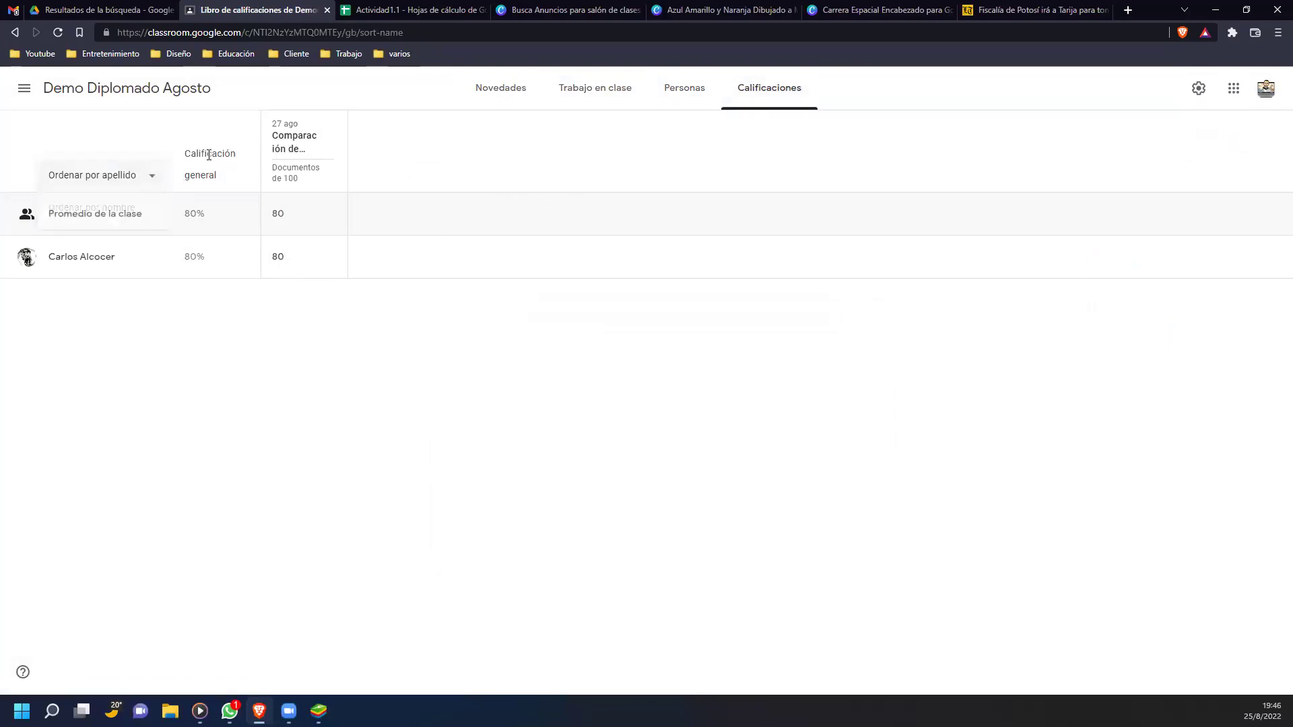
{"action": "left_click", "coordinate": [295, 147]}
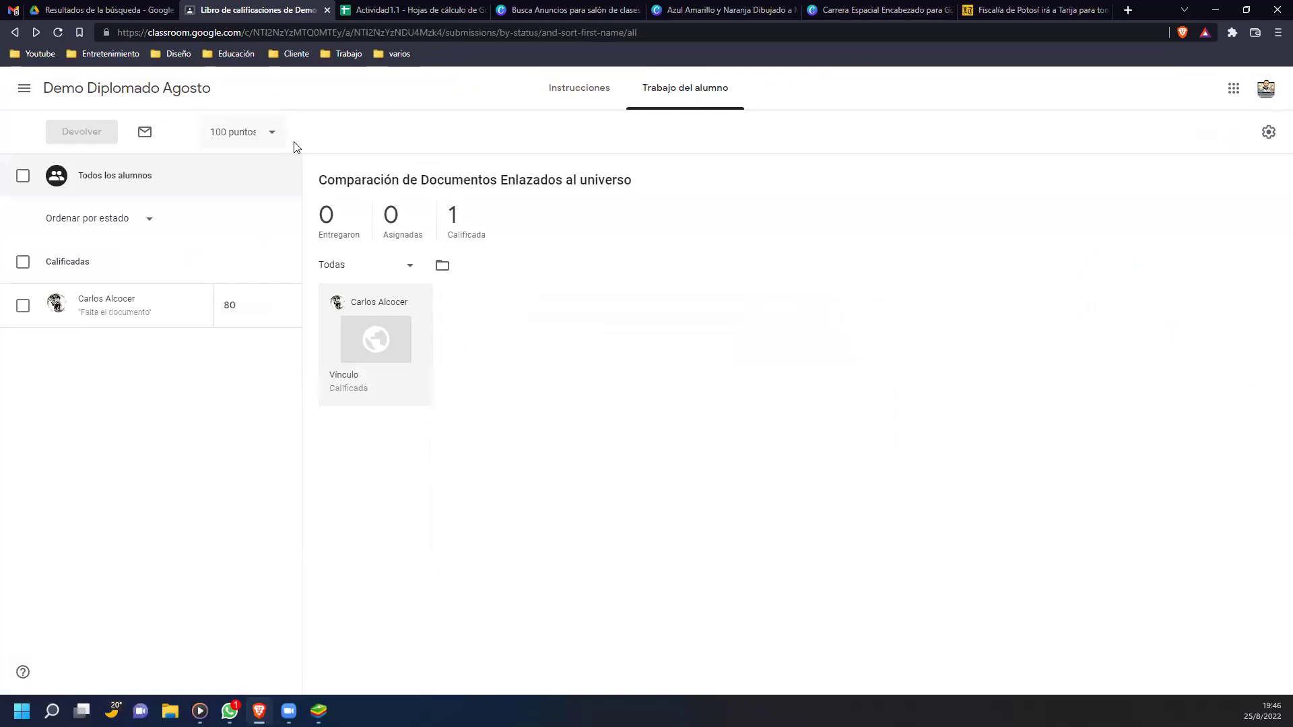
- Copy all grades into a new Sheets file, 'Calificaciones Demo Diplomado Agosto 25-08-2022'
{"action": "left_click", "coordinate": [1268, 132]}
{"action": "left_click", "coordinate": [950, 146]}
{"action": "left_click", "coordinate": [1269, 133]}
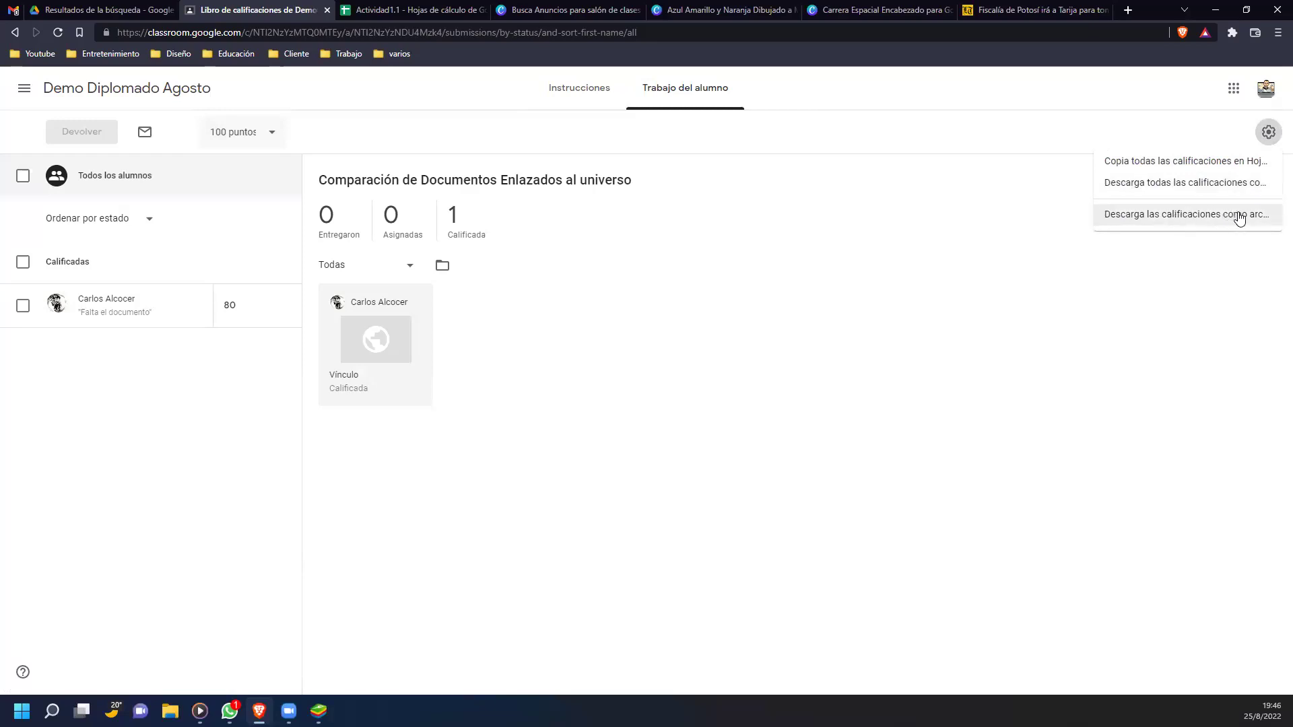
{"action": "left_click", "coordinate": [1237, 164]}
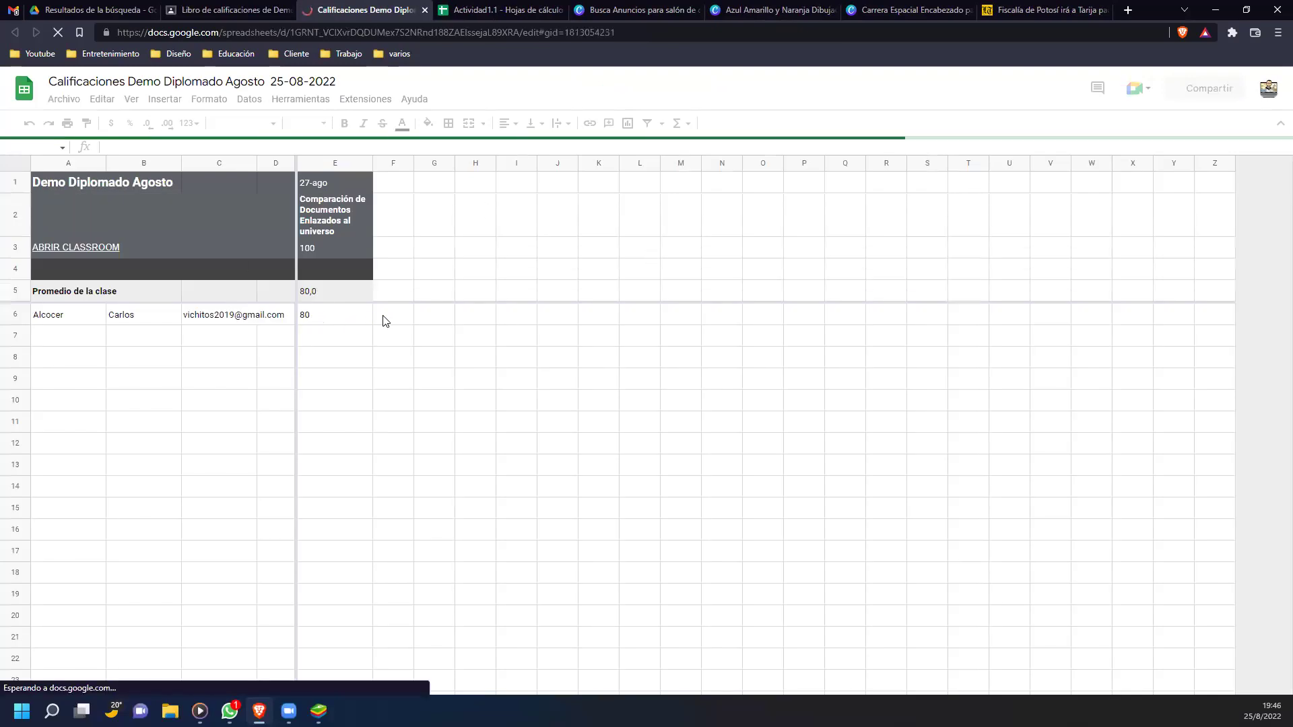
- Confirm the grade 80 in cell E6, then switch back to the Classroom tab
{"action": "left_click", "coordinate": [428, 316]}
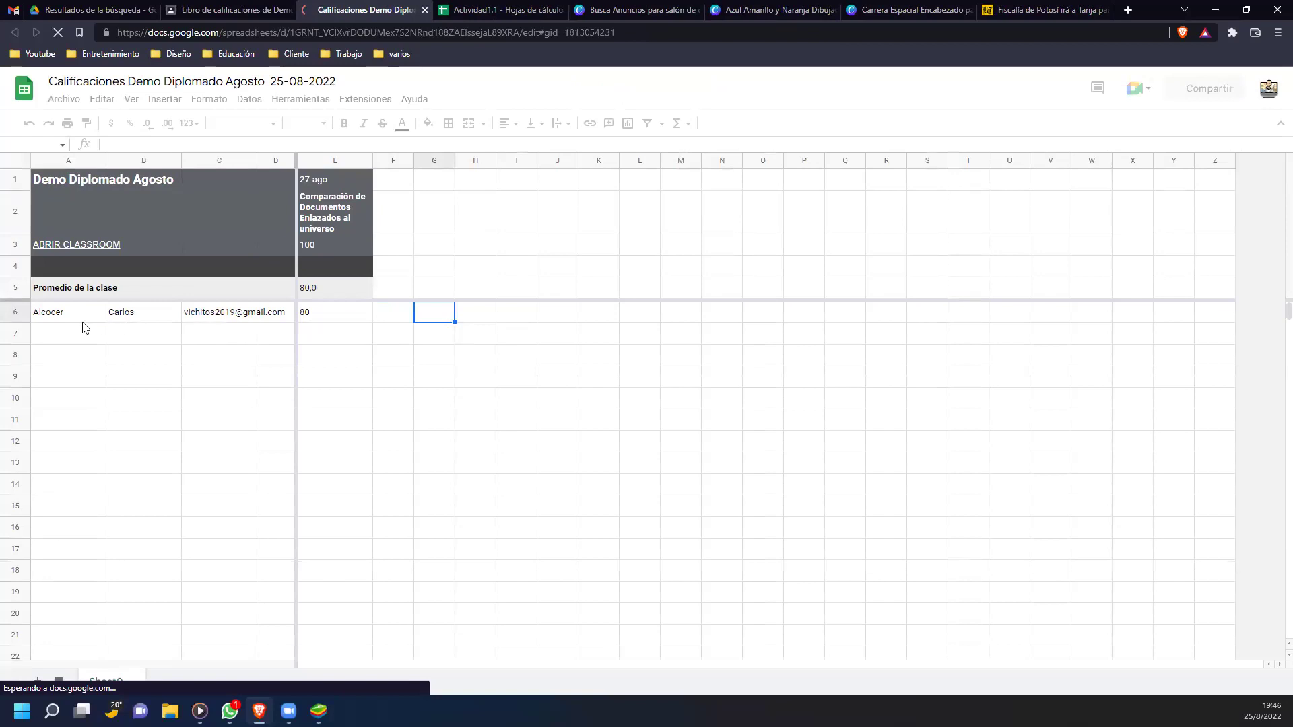
{"action": "left_click", "coordinate": [334, 317]}
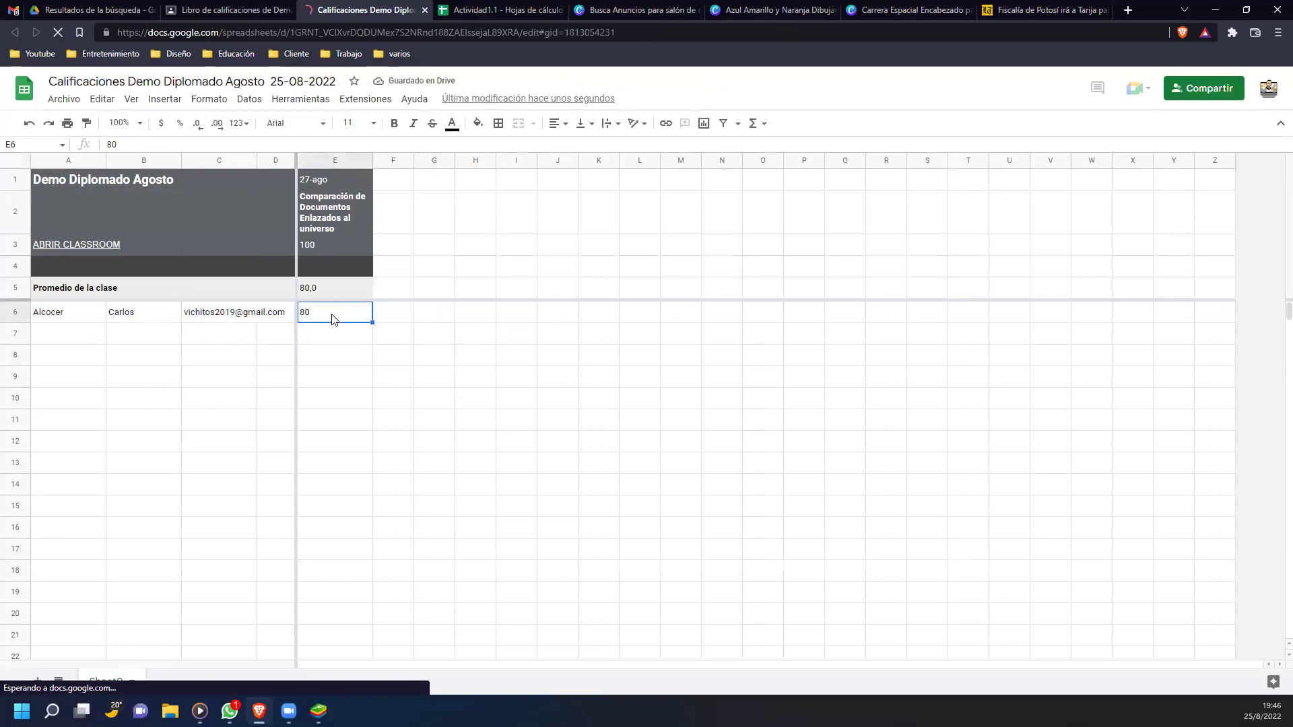
{"action": "key", "text": "Right"}
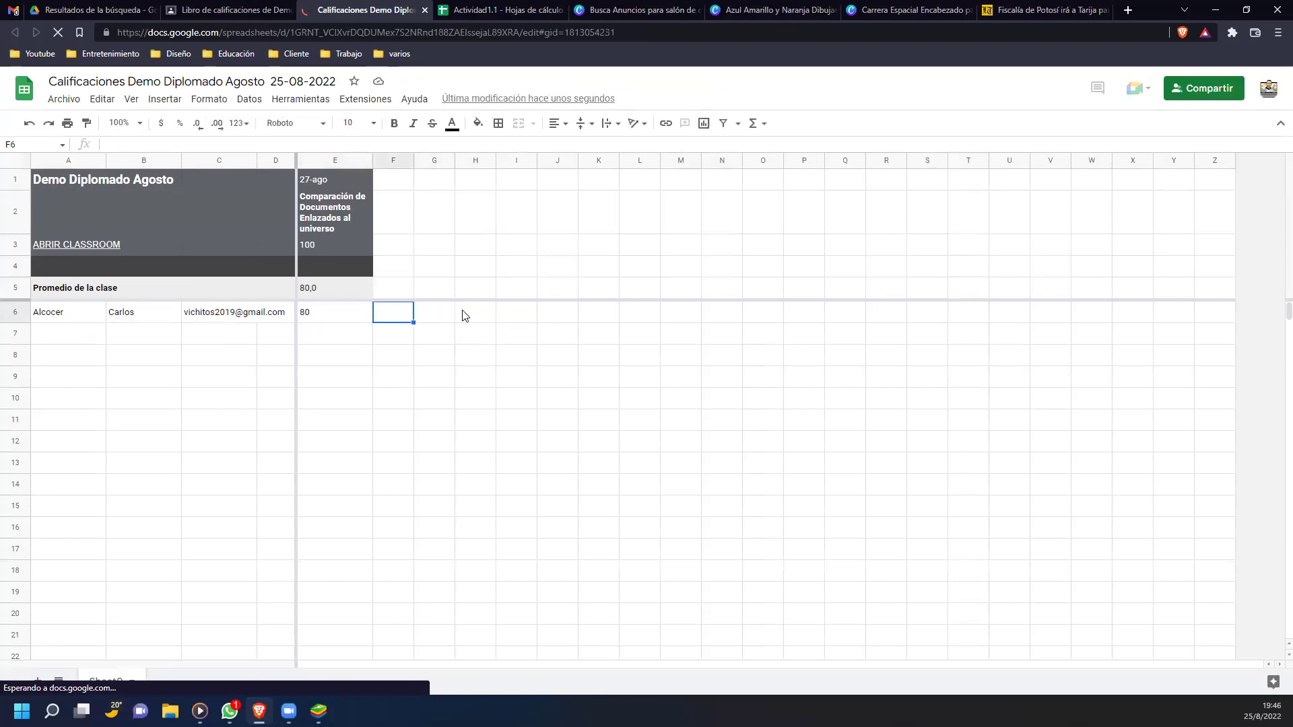
{"action": "left_click", "coordinate": [229, 10]}
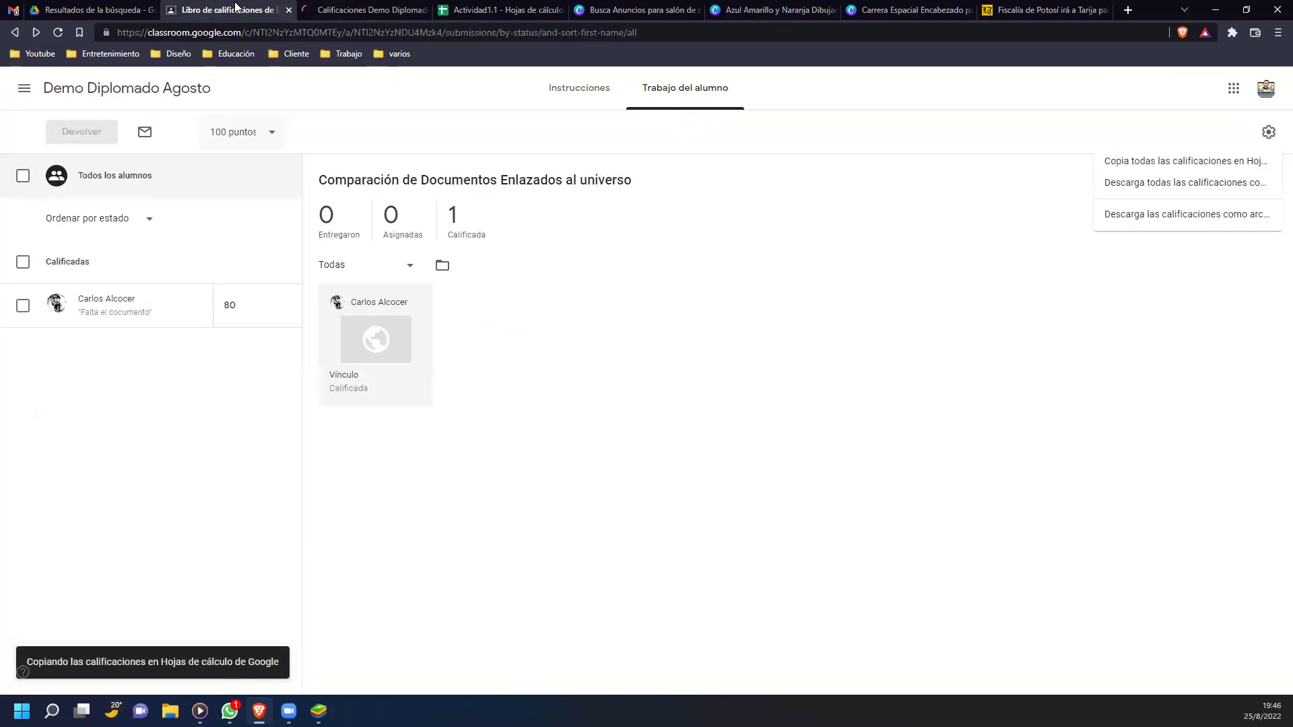
- Return to Demo Diplomado Agosto's Trabajo en clase page and bring up the Crear options
{"action": "left_click", "coordinate": [578, 93]}
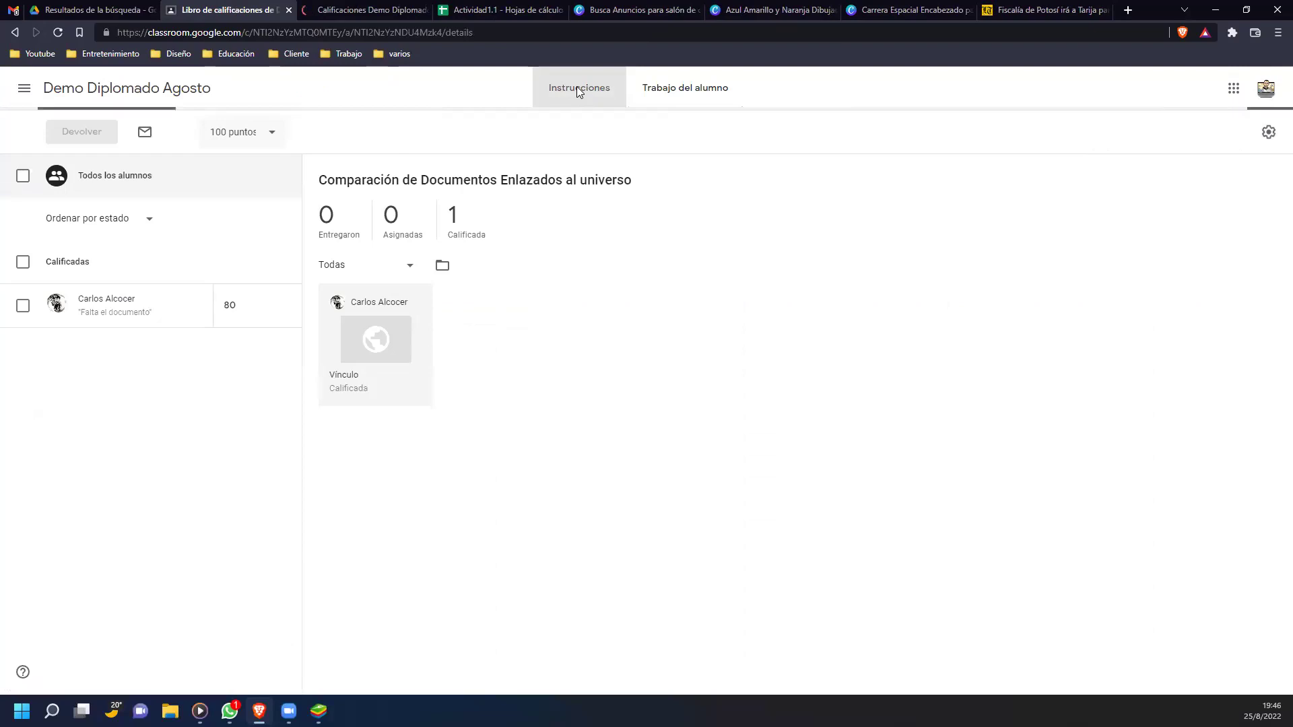
{"action": "left_click", "coordinate": [199, 91]}
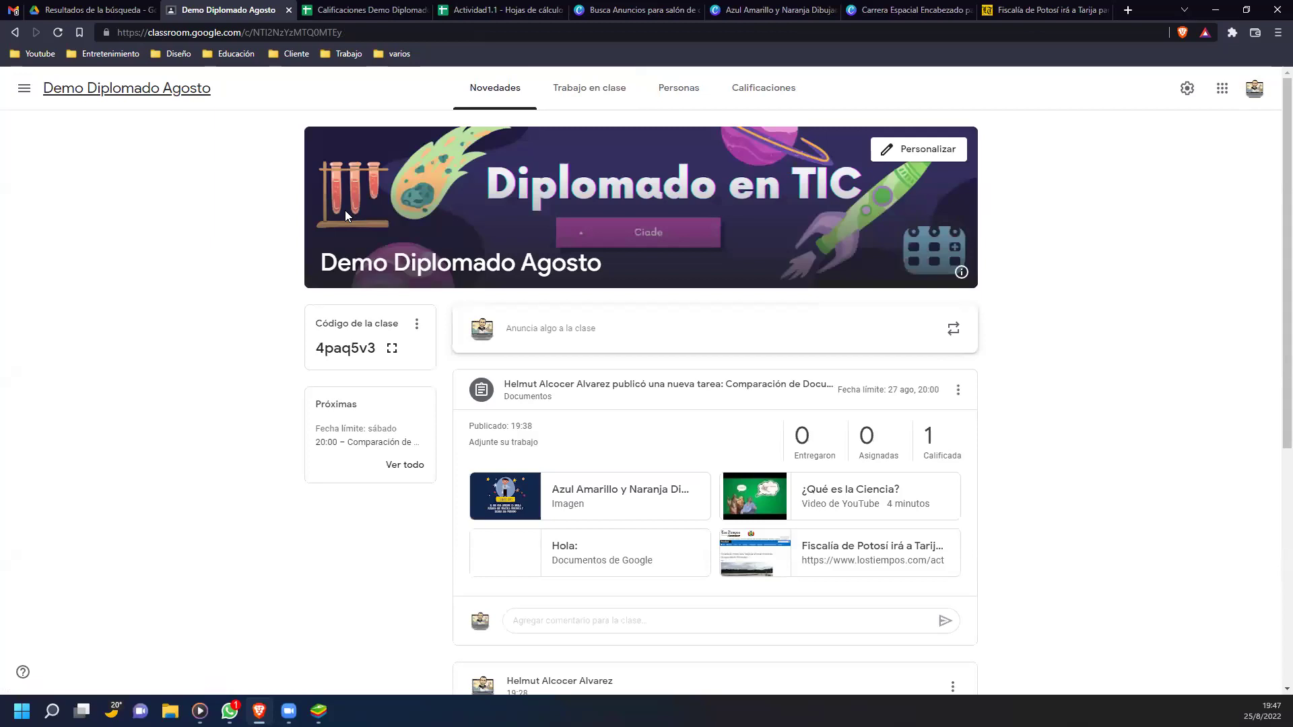
{"action": "left_click", "coordinate": [606, 91]}
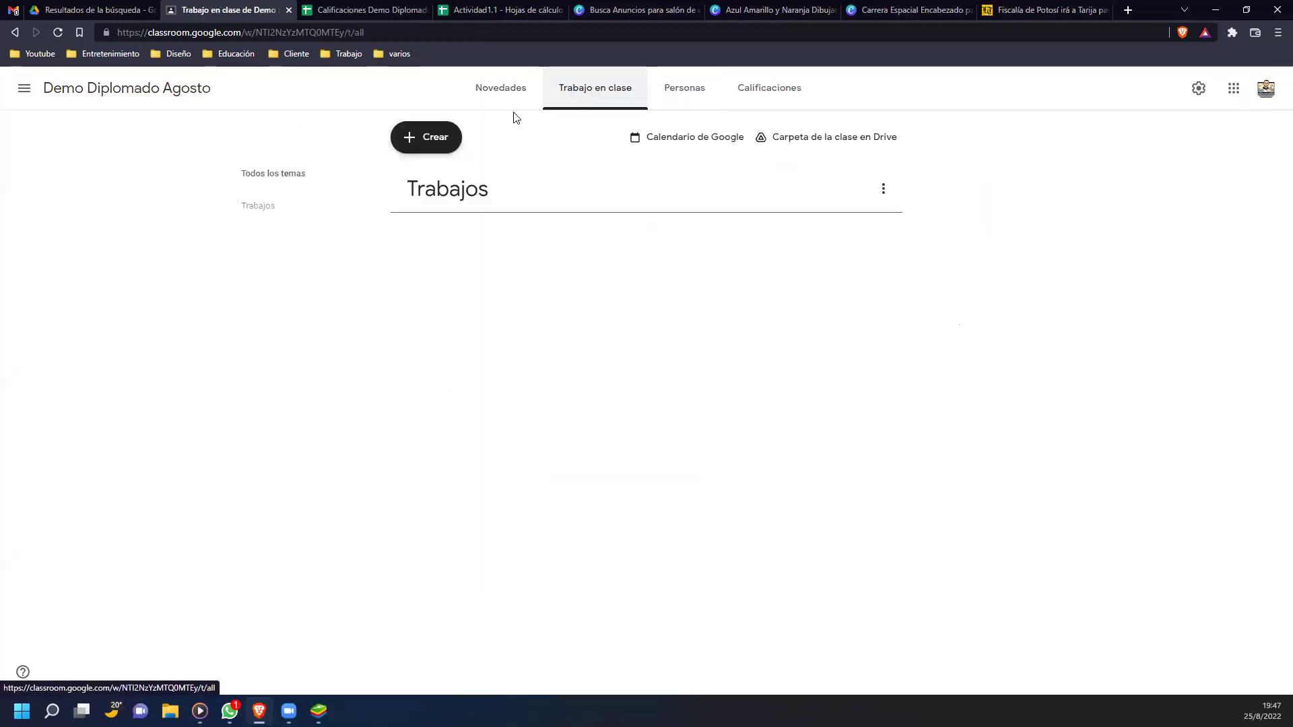
{"action": "left_click", "coordinate": [437, 142]}
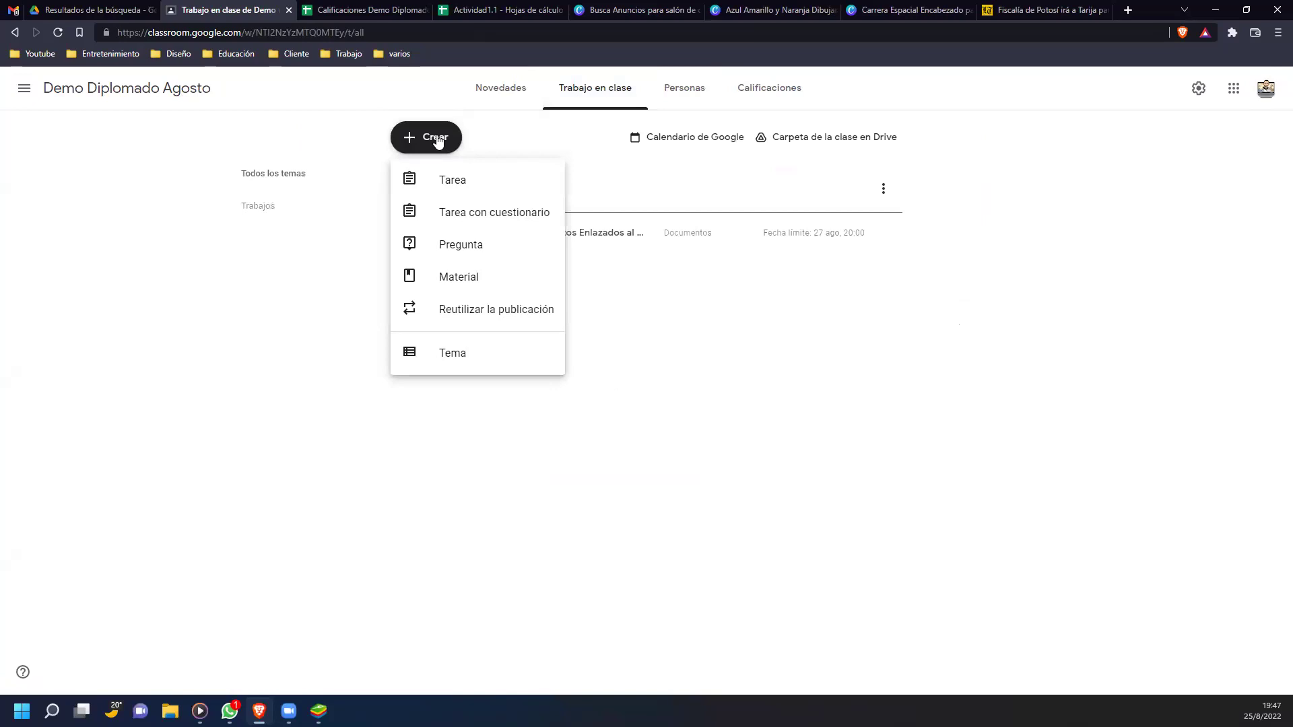
- Start a Tarea titled 'Dedmo2' in category Infografias, worth 100 points
{"action": "left_click", "coordinate": [456, 178]}
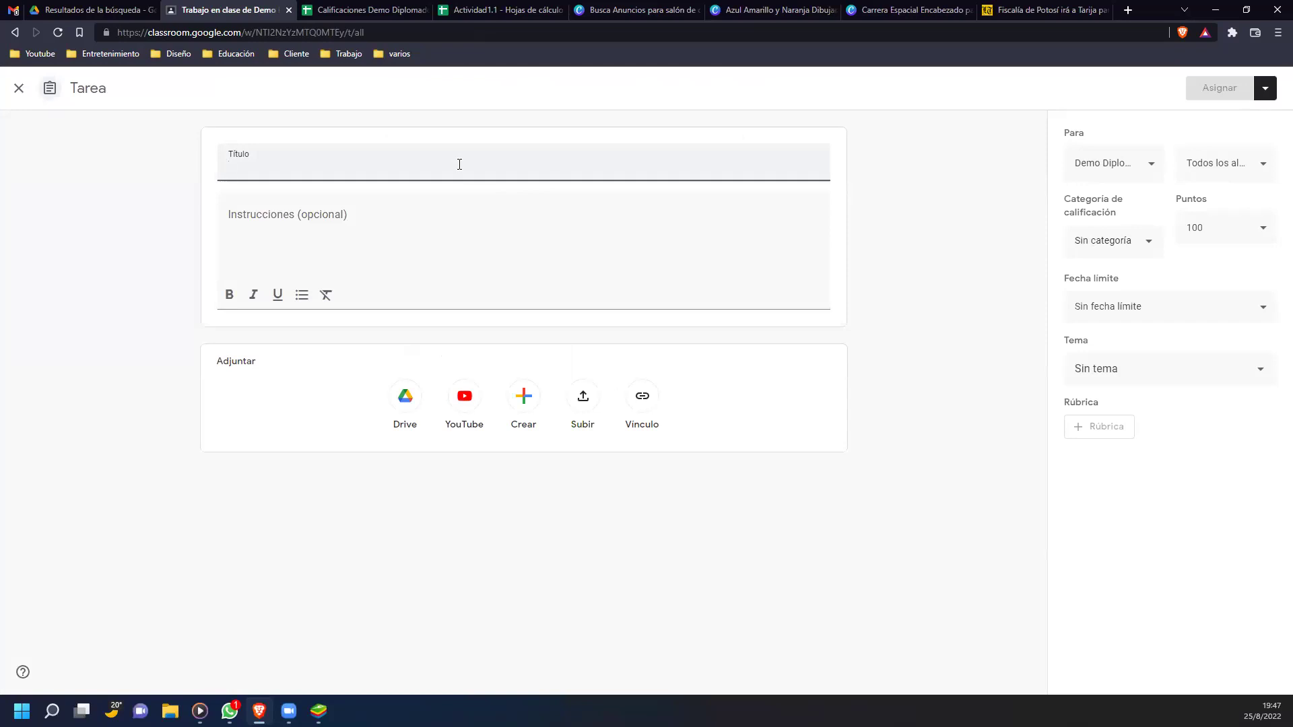
{"action": "type", "text": "Dedmo2"}
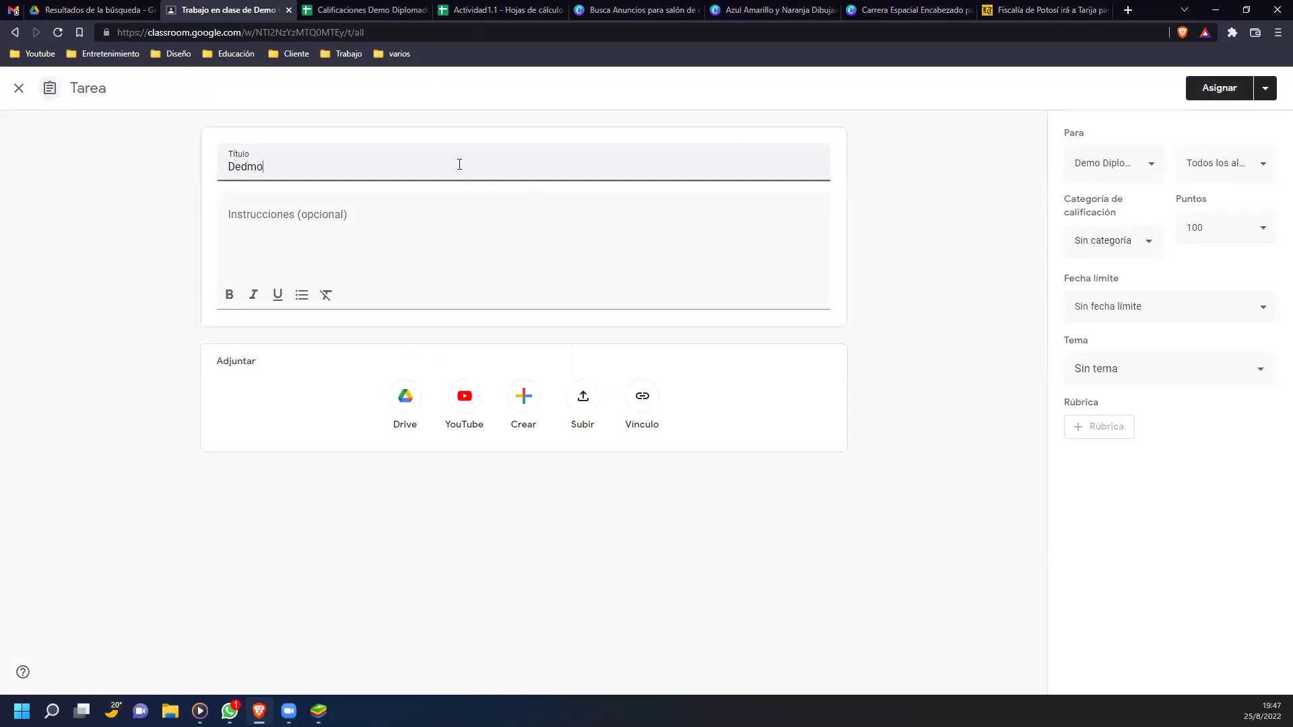
{"action": "left_click", "coordinate": [1110, 244]}
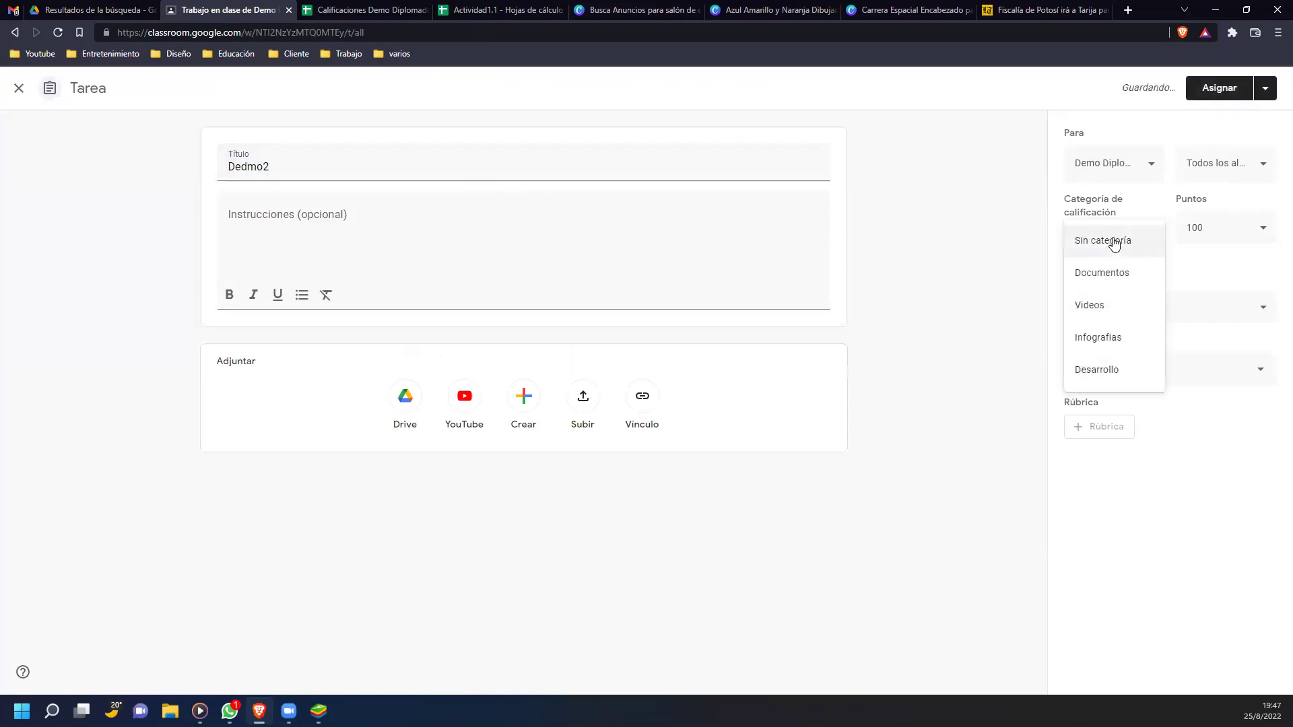
{"action": "left_click", "coordinate": [1109, 347]}
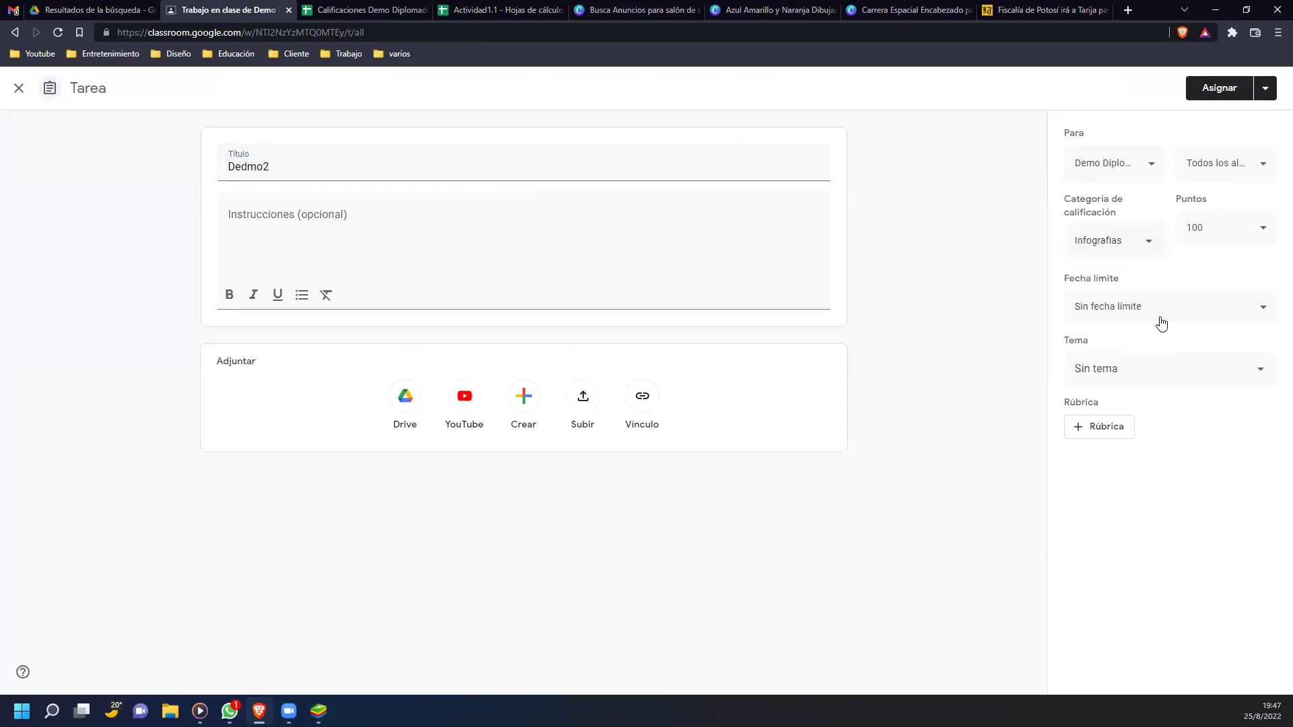
{"action": "left_click", "coordinate": [1257, 229]}
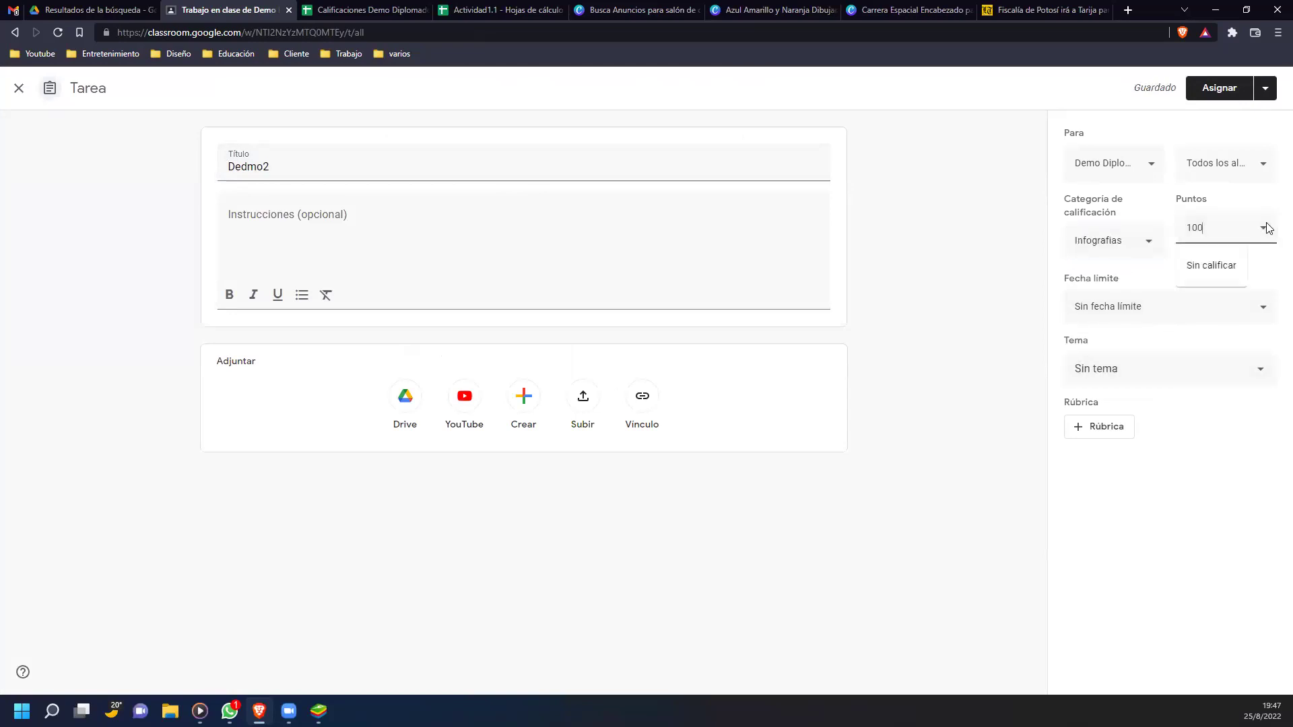
{"action": "left_click", "coordinate": [1215, 426]}
- Set the due date to 28 August and the topic to Trabajos
{"action": "left_click", "coordinate": [1186, 311]}
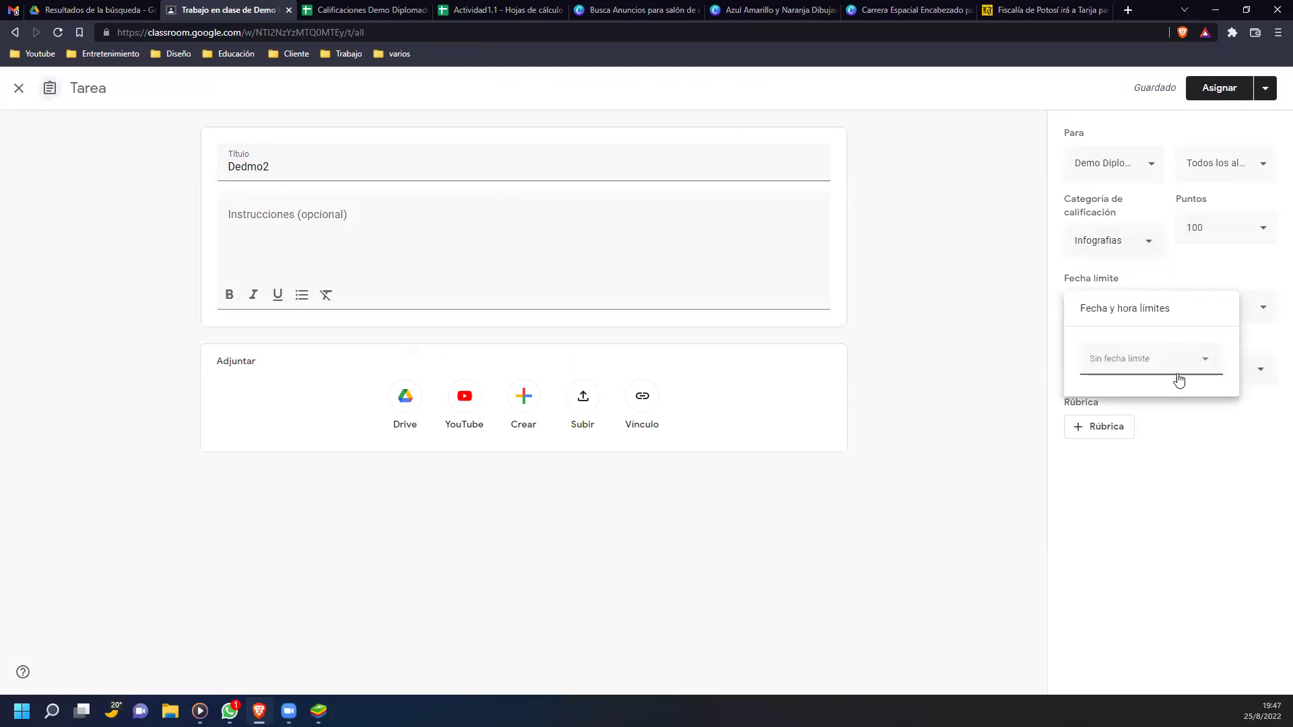
{"action": "left_click", "coordinate": [1174, 377]}
{"action": "left_click", "coordinate": [1221, 487]}
{"action": "left_click", "coordinate": [1191, 500]}
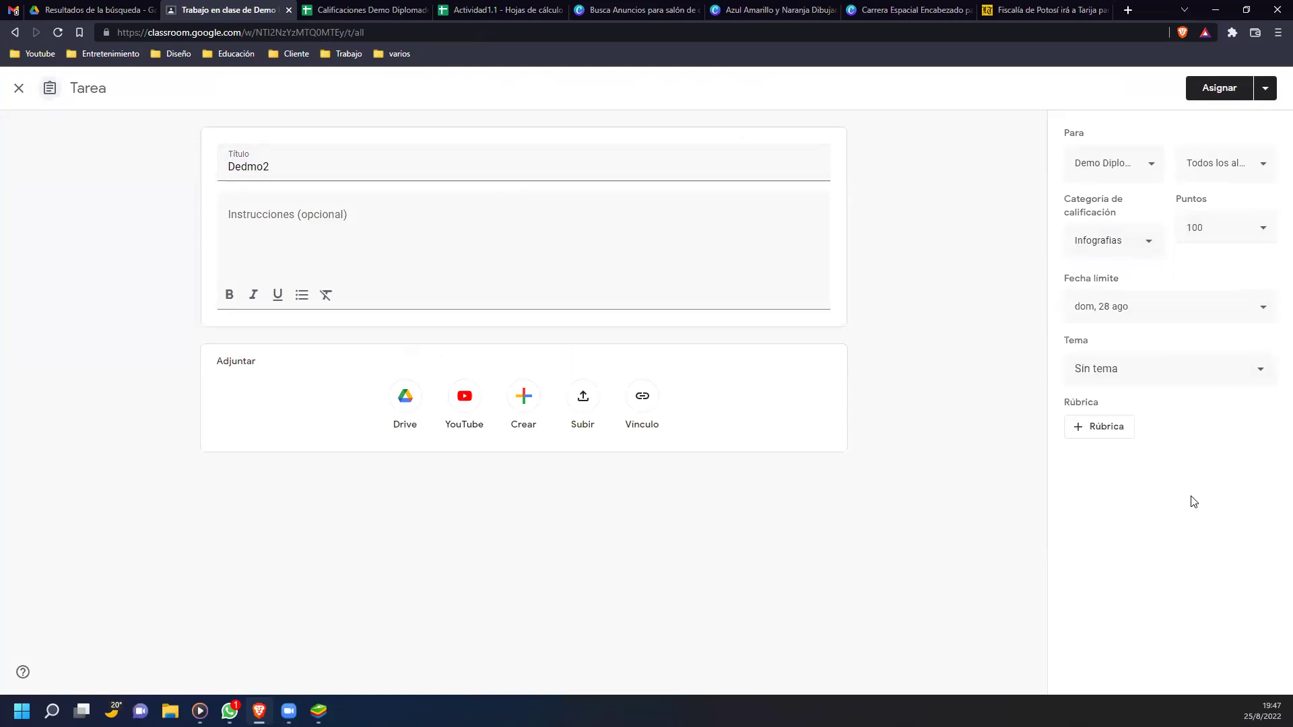
{"action": "left_click", "coordinate": [1158, 367]}
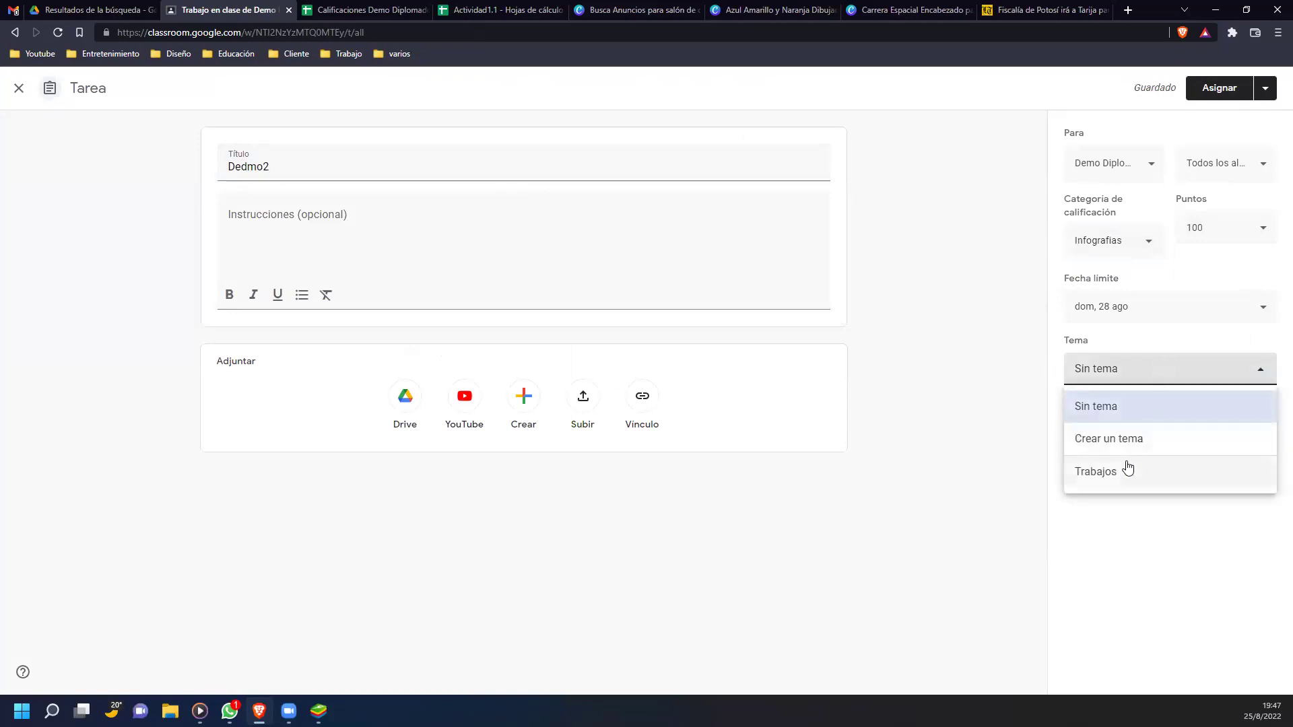
{"action": "left_click", "coordinate": [1121, 474]}
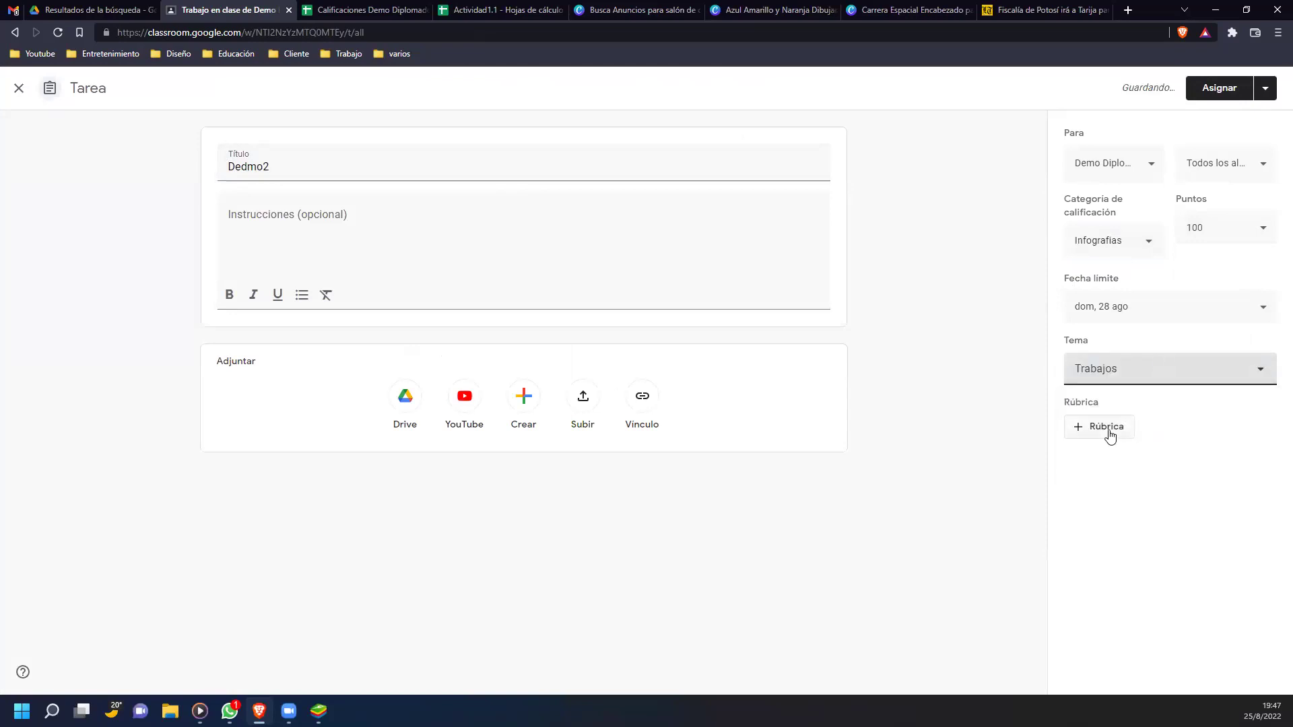
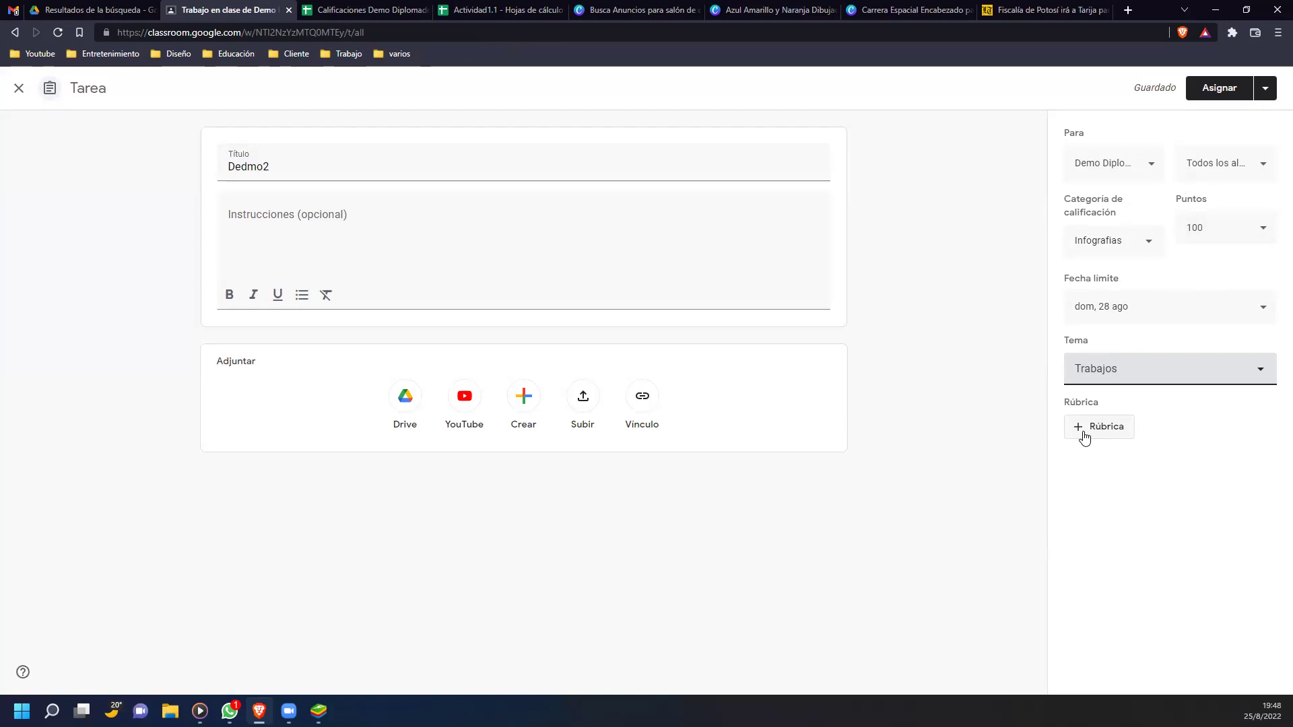
- Create a new blank rubric for the Dedmo2 assignment with Crear rúbrica
{"action": "left_click", "coordinate": [1084, 436]}
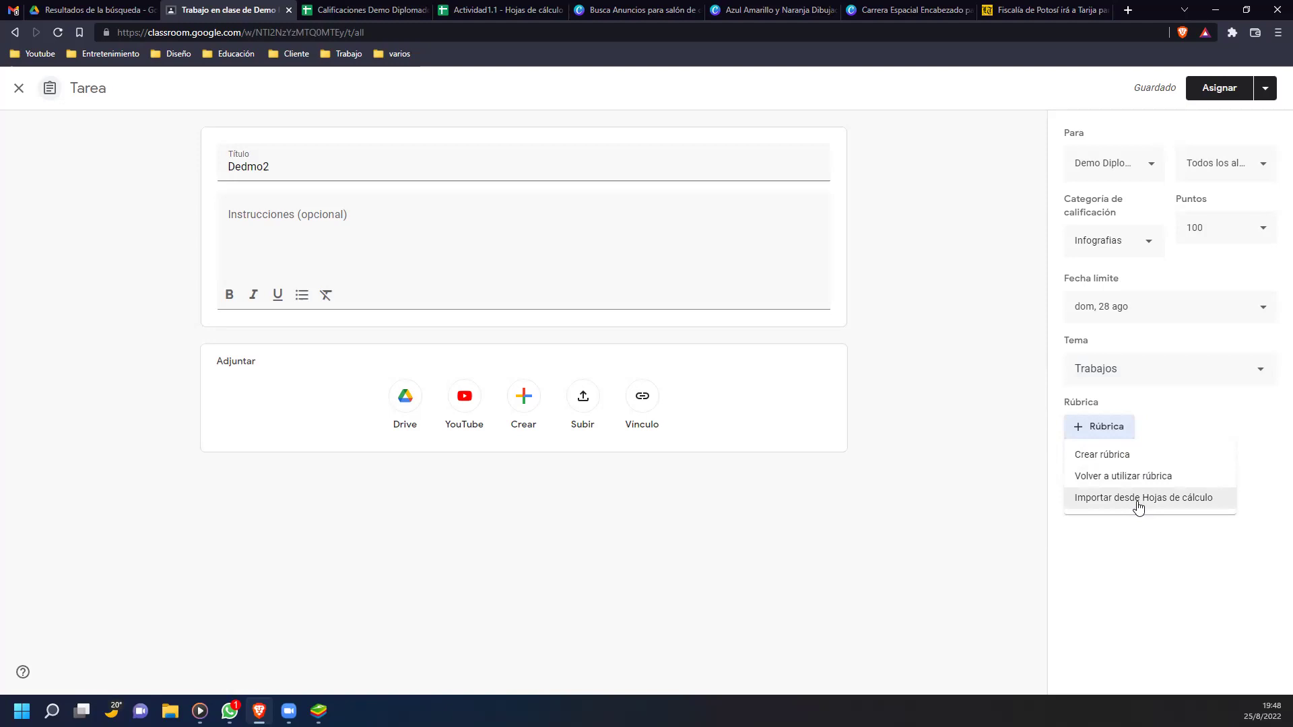
{"action": "left_click", "coordinate": [1131, 454]}
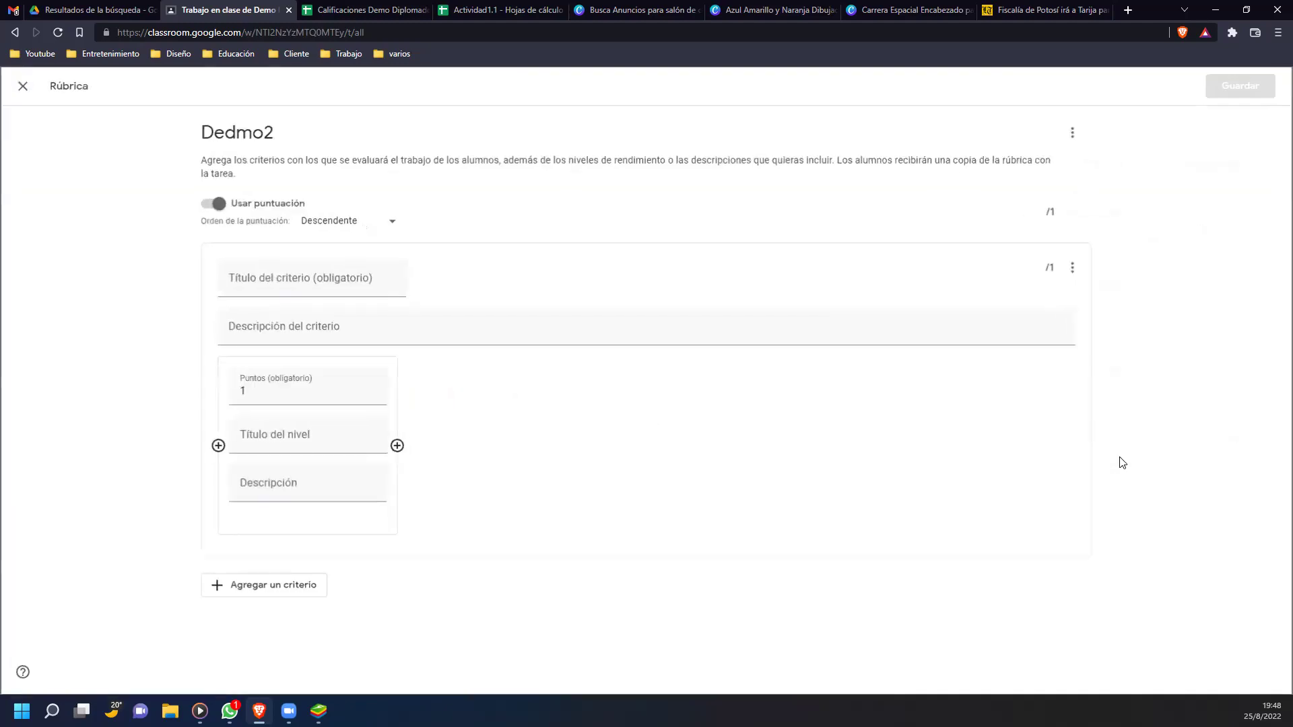
- Title the first criterion 'Desafío Tic' and describe it as 'Uso de las Herramientas'
{"action": "left_click", "coordinate": [253, 277]}
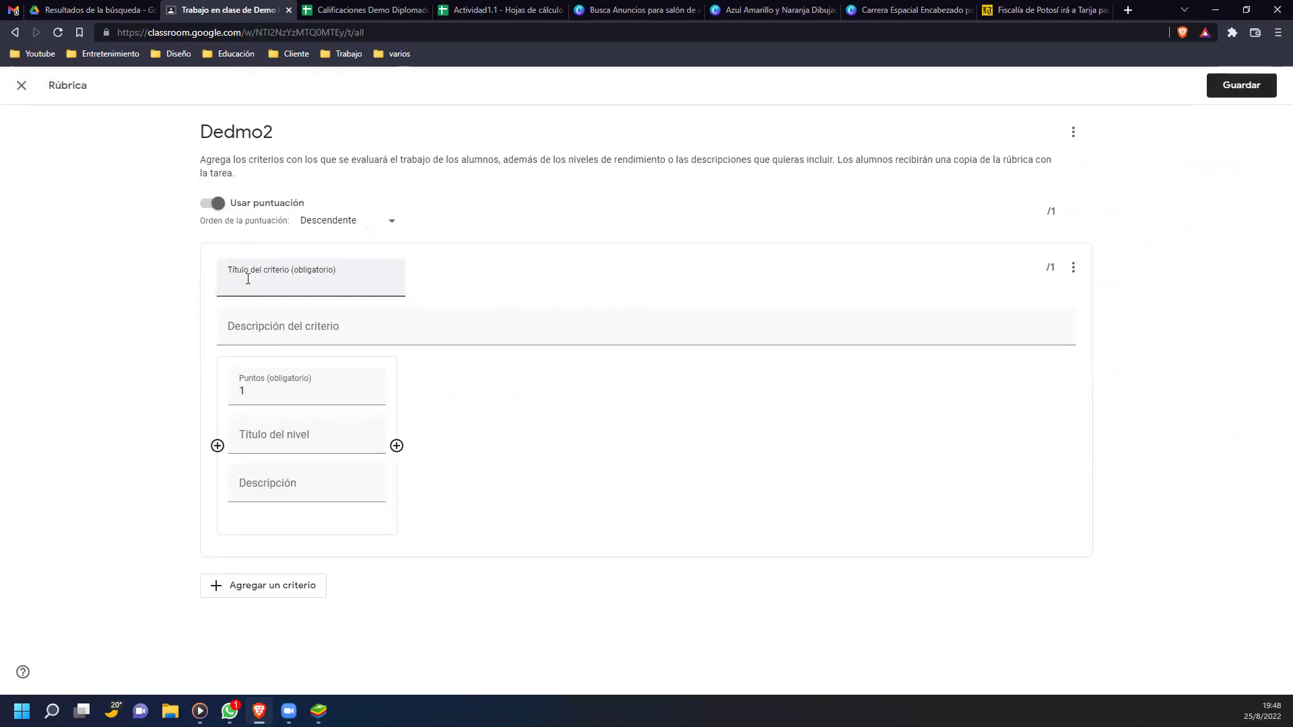
{"action": "type", "text": "Desafio "}
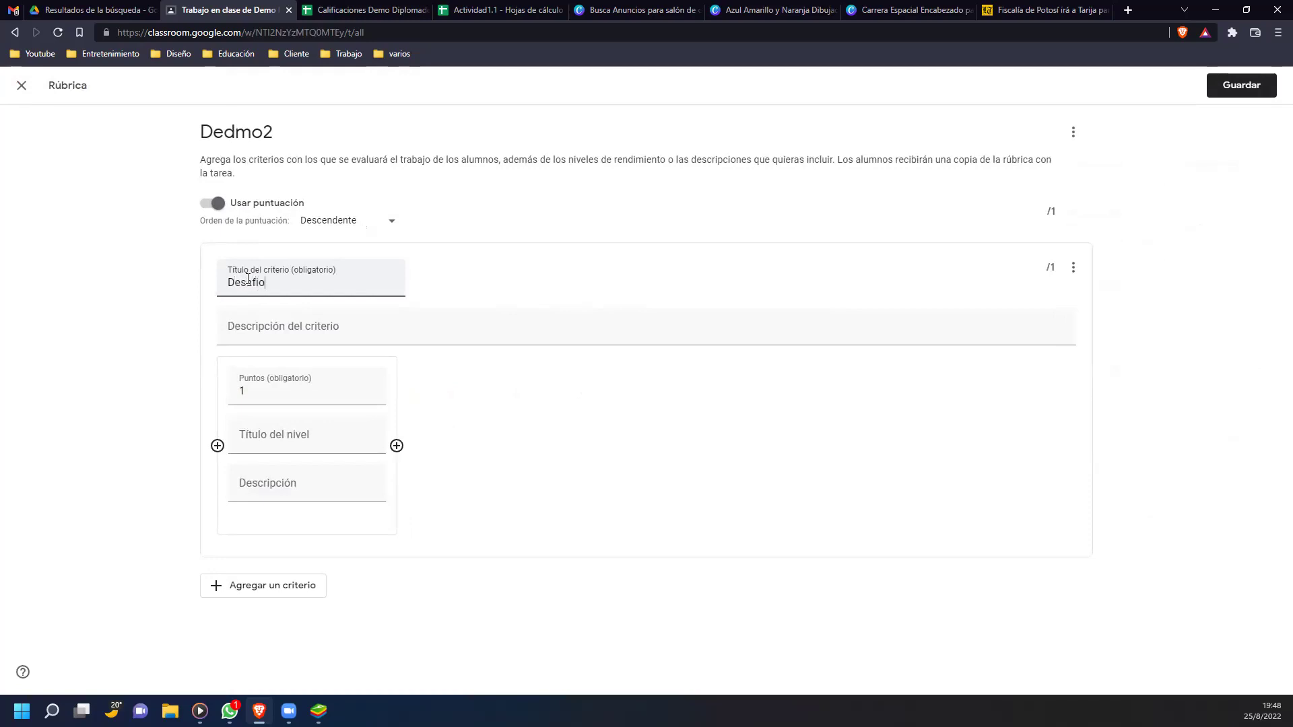
{"action": "type", "text": "Tic"}
{"action": "right_click", "coordinate": [246, 277]}
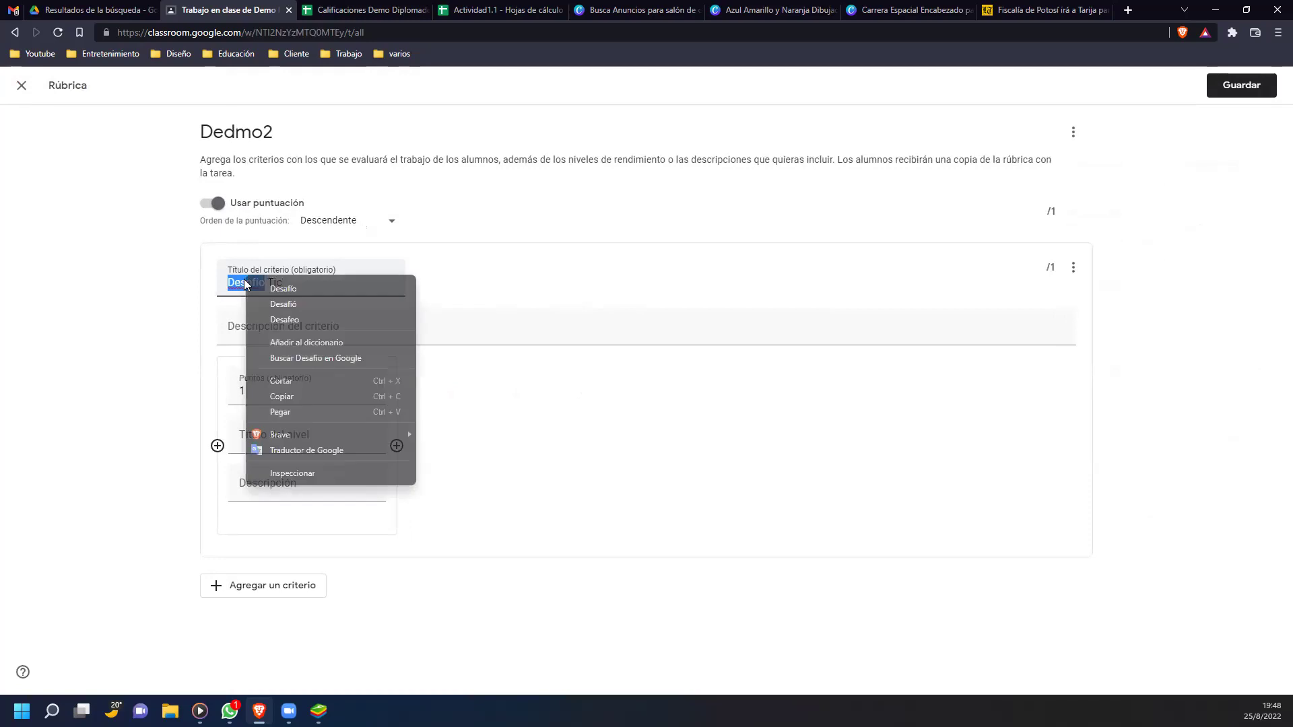
{"action": "left_click", "coordinate": [284, 289]}
{"action": "left_click", "coordinate": [364, 340]}
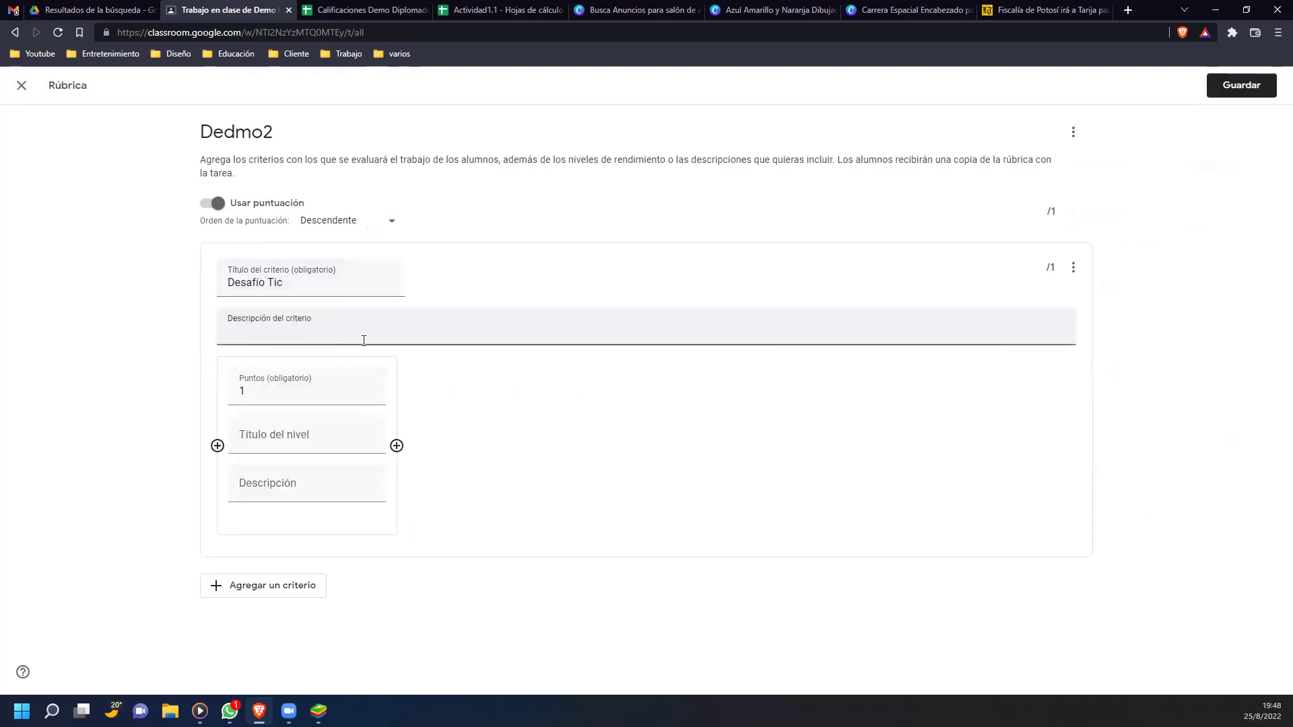
{"action": "type", "text": "Uso de las H"}
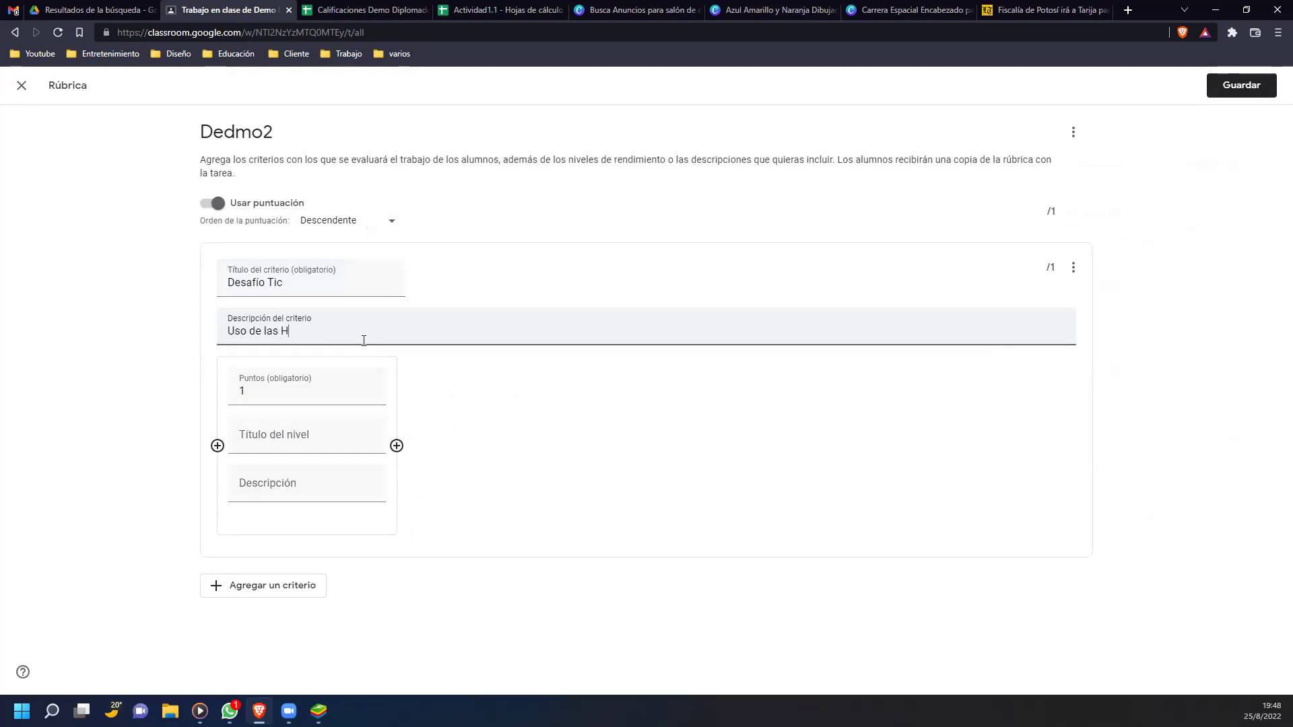
{"action": "type", "text": "erramientas"}
- Give its first level 10 points, the title 'Perfecto' and the description 'Perfecto'
{"action": "left_click", "coordinate": [324, 387]}
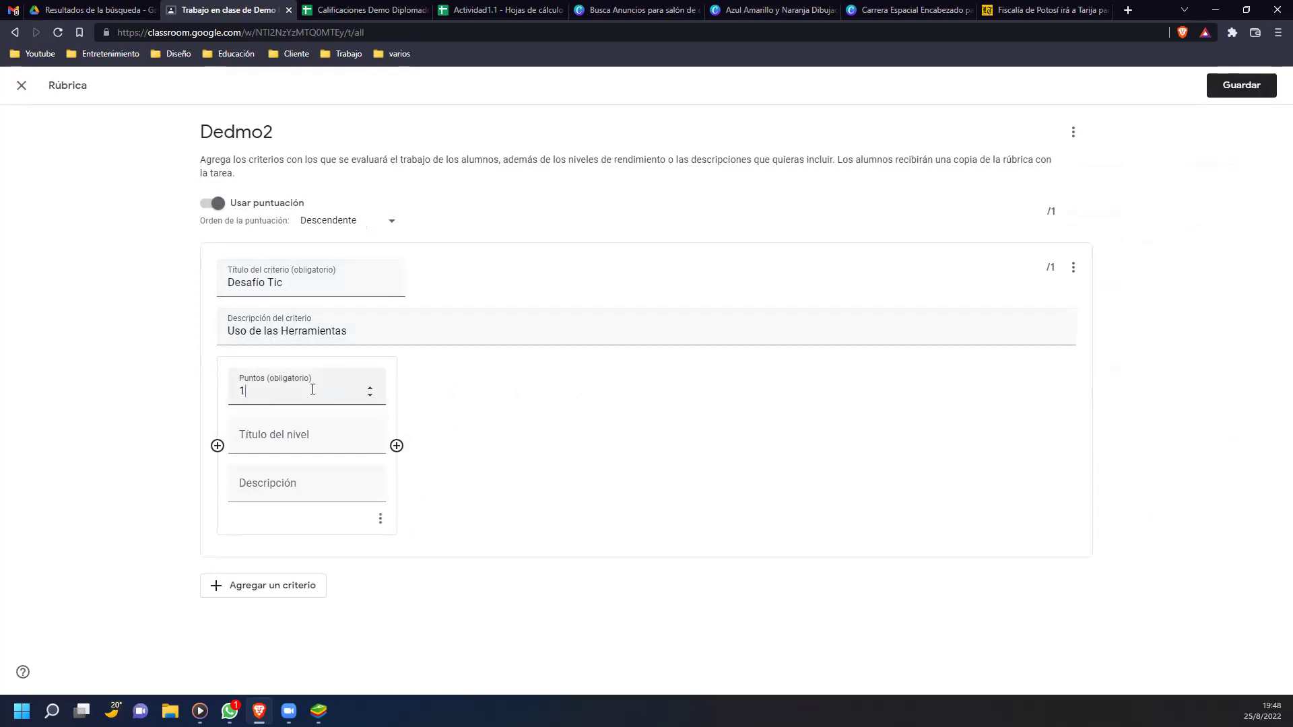
{"action": "double_click", "coordinate": [254, 388]}
{"action": "type", "text": "10"}
{"action": "left_click", "coordinate": [258, 440]}
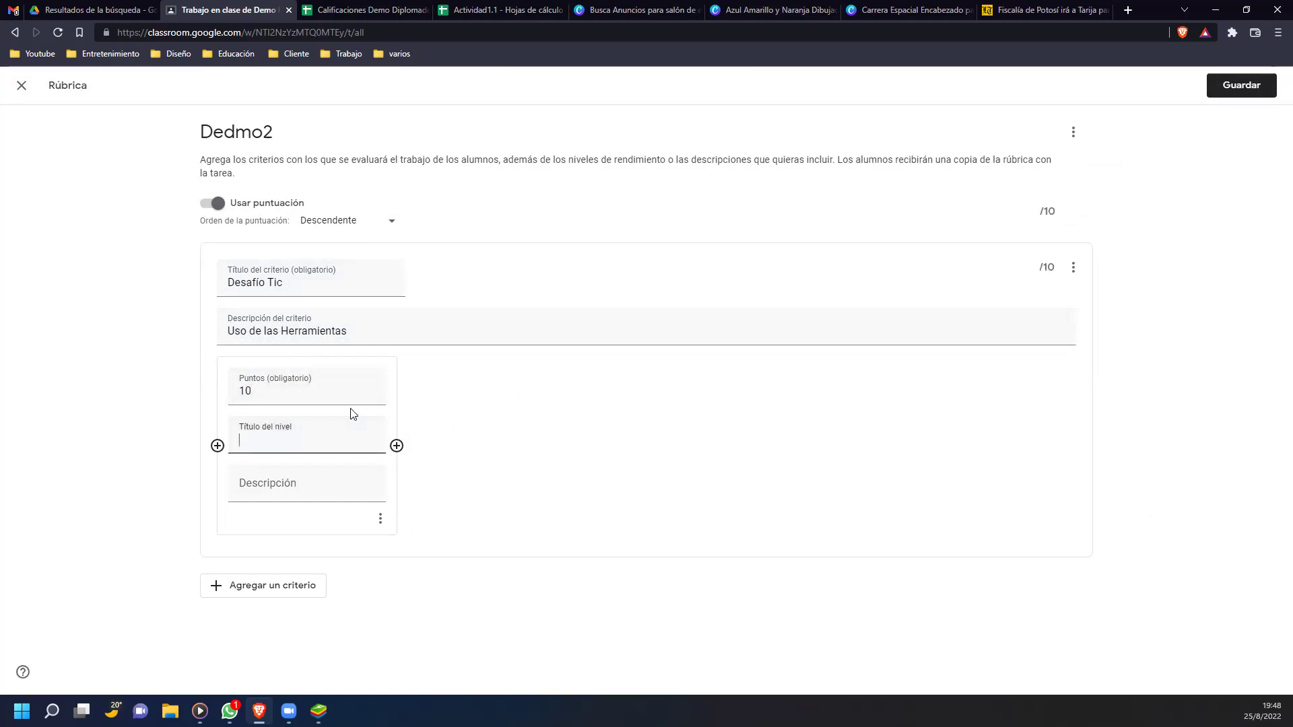
{"action": "type", "text": "Perfecto"}
{"action": "left_click", "coordinate": [287, 481]}
{"action": "type", "text": "Perfe"}
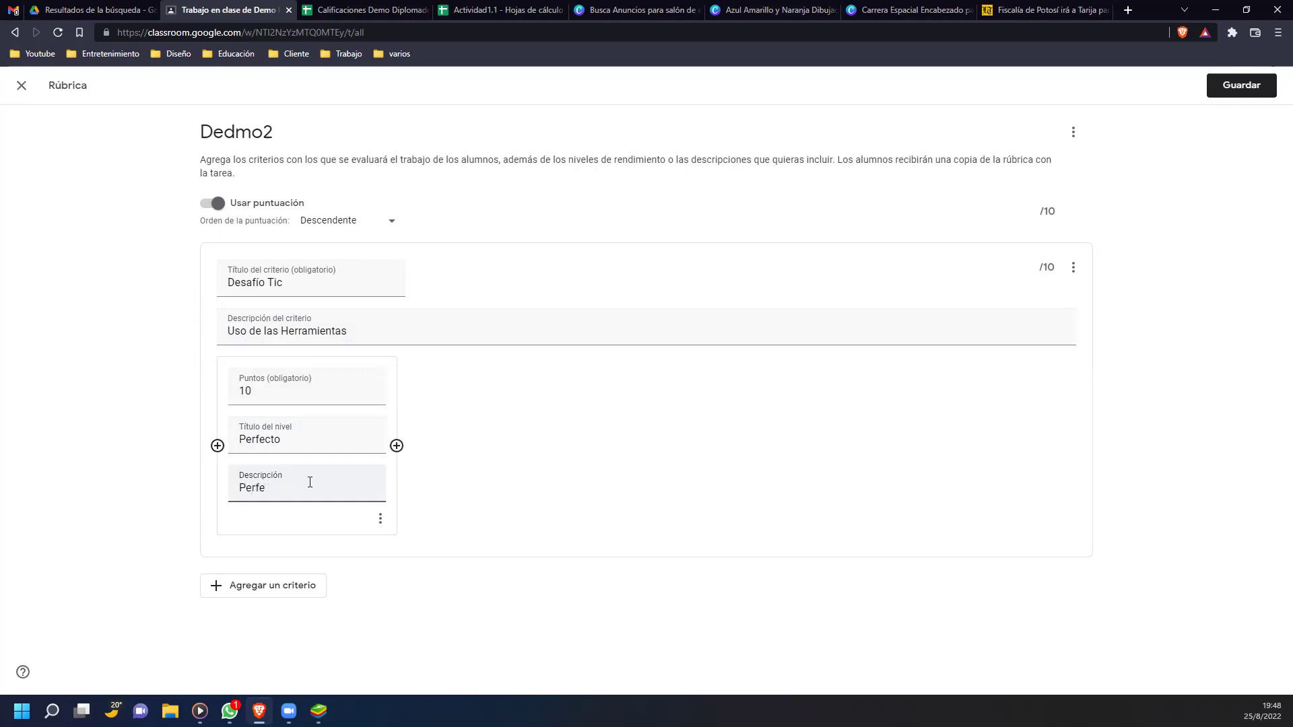
{"action": "type", "text": "cto"}
- Add a second level worth 8 points titled 'Falta'
{"action": "left_click", "coordinate": [397, 444]}
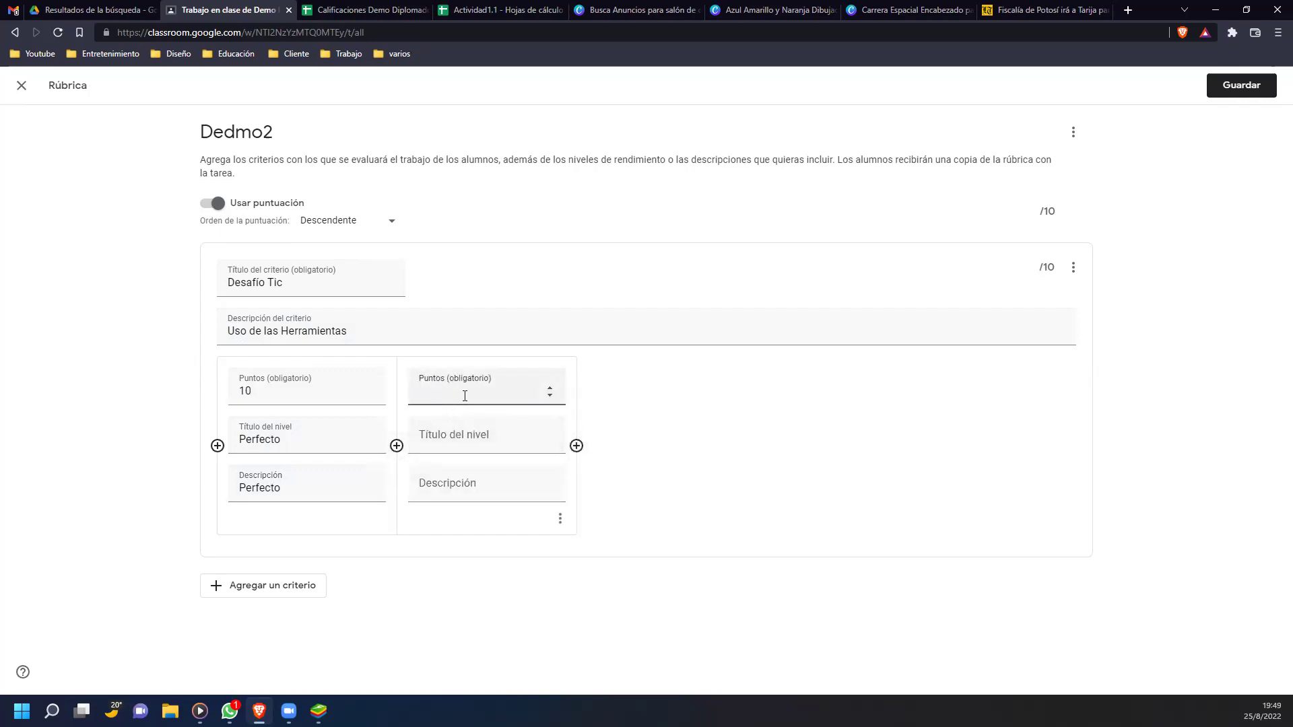
{"action": "type", "text": "8"}
{"action": "left_click", "coordinate": [456, 439]}
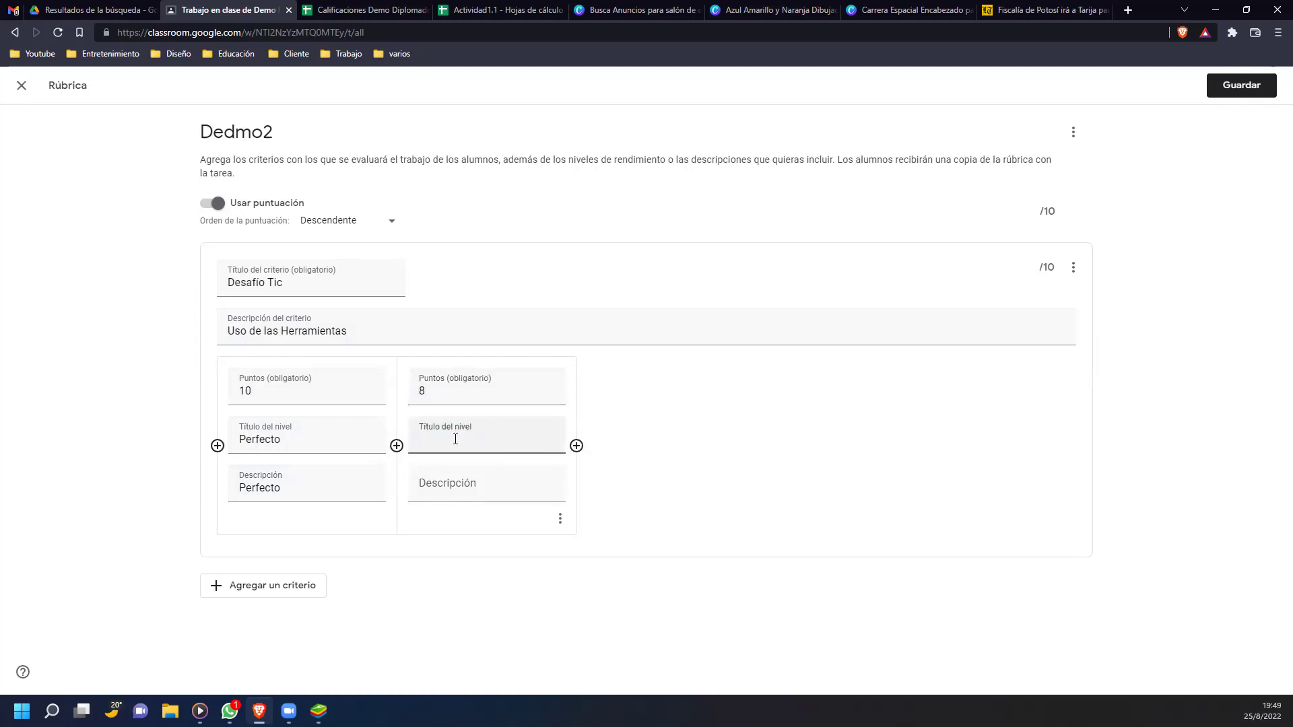
{"action": "type", "text": "Falta"}
{"action": "left_click", "coordinate": [473, 476]}
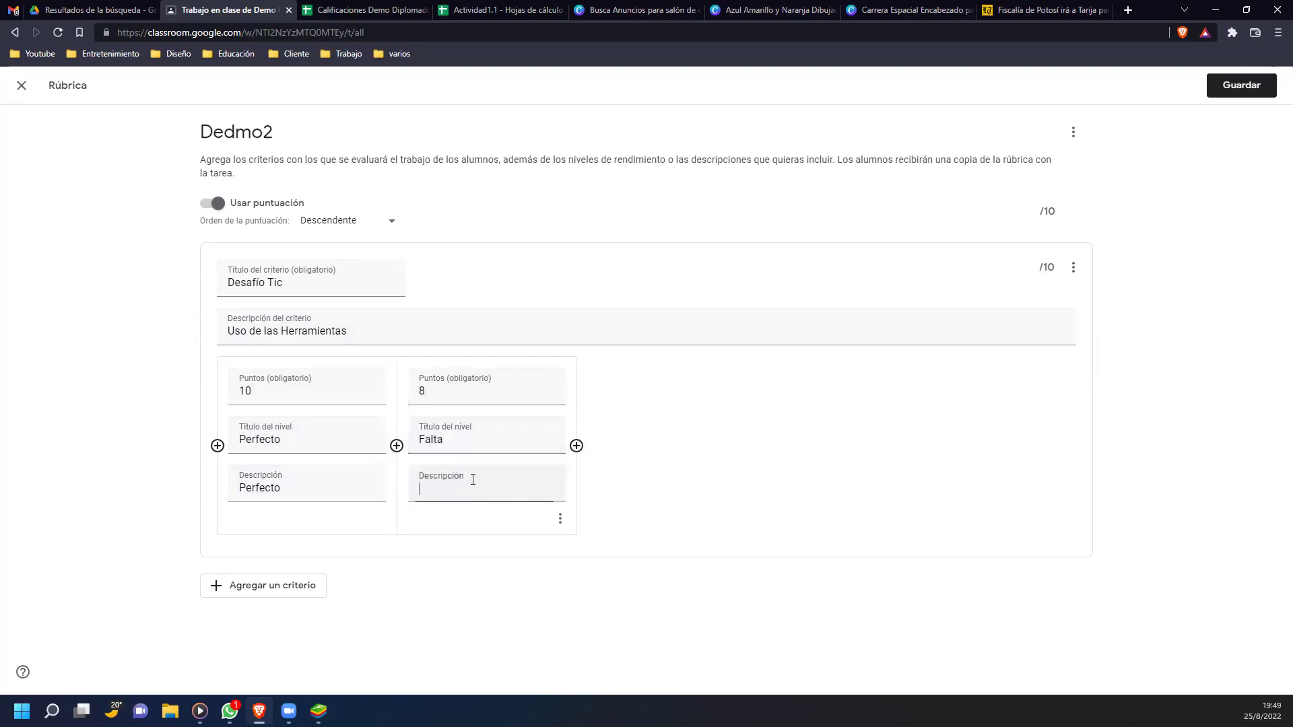
- Add a third level worth 5 points titled 'Practica mas', correcting the spelling
{"action": "left_click", "coordinate": [576, 446]}
{"action": "type", "text": "5"}
{"action": "left_click", "coordinate": [638, 447]}
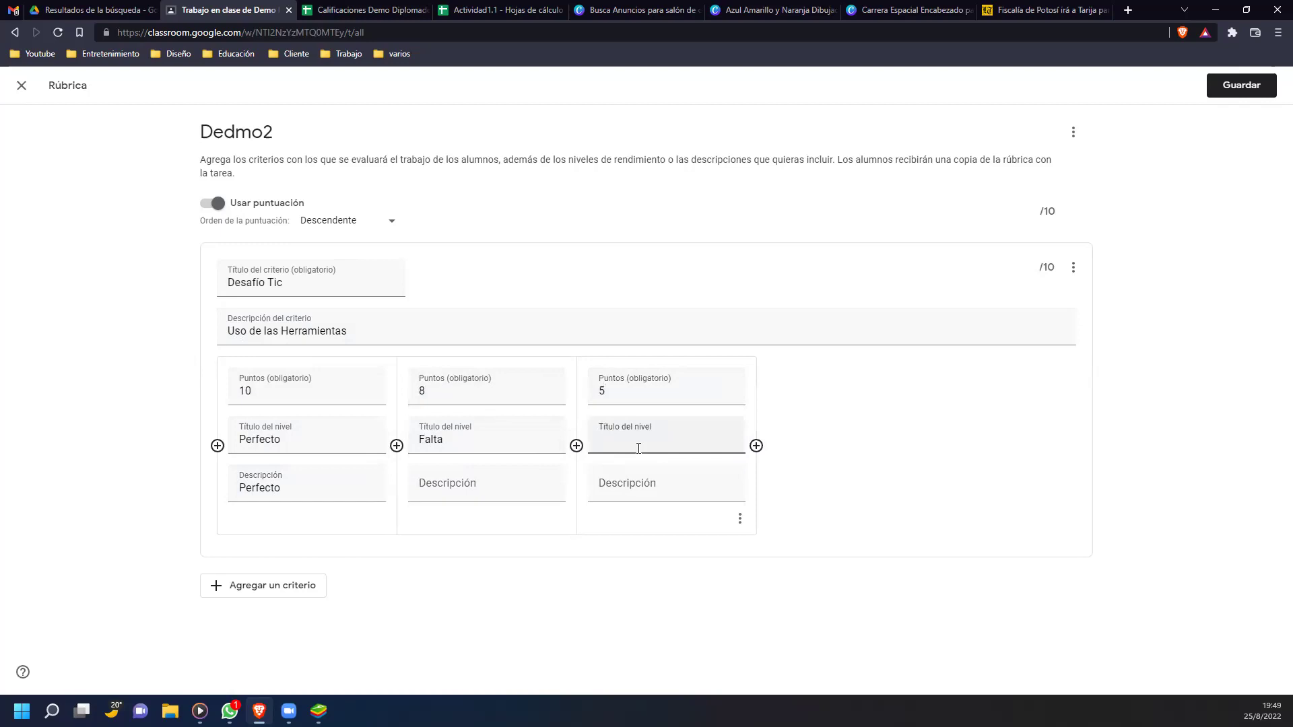
{"action": "type", "text": "Practiaca mas"}
{"action": "right_click", "coordinate": [627, 429]}
{"action": "right_click", "coordinate": [624, 439]}
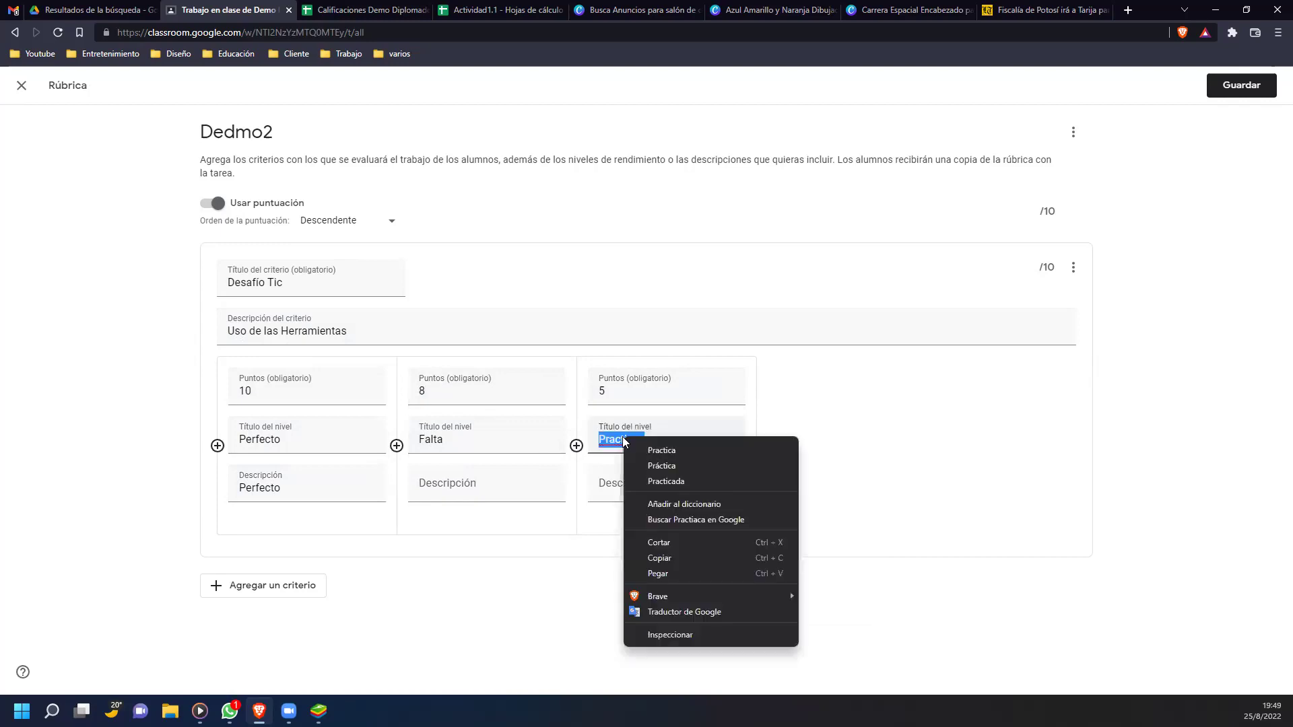
{"action": "left_click", "coordinate": [659, 450]}
- Add a fourth level worth 2 points titled 'Malo'
{"action": "left_click", "coordinate": [757, 446]}
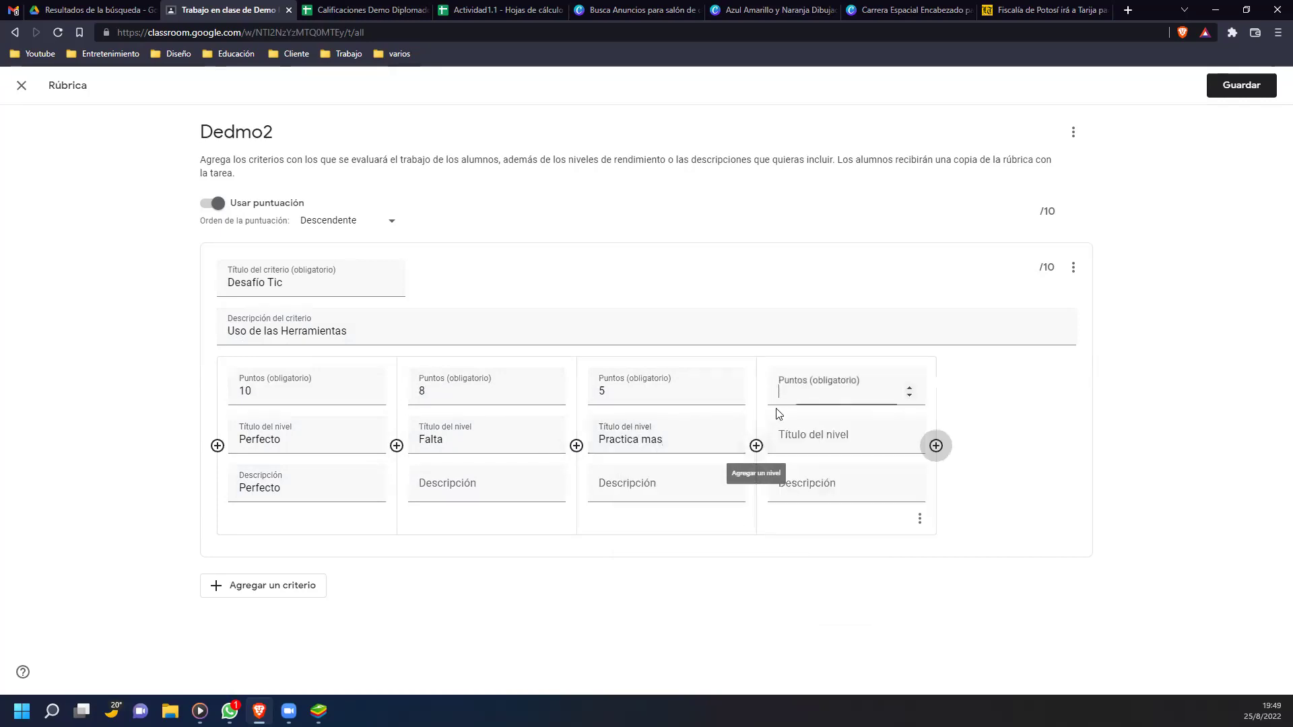
{"action": "type", "text": "21"}
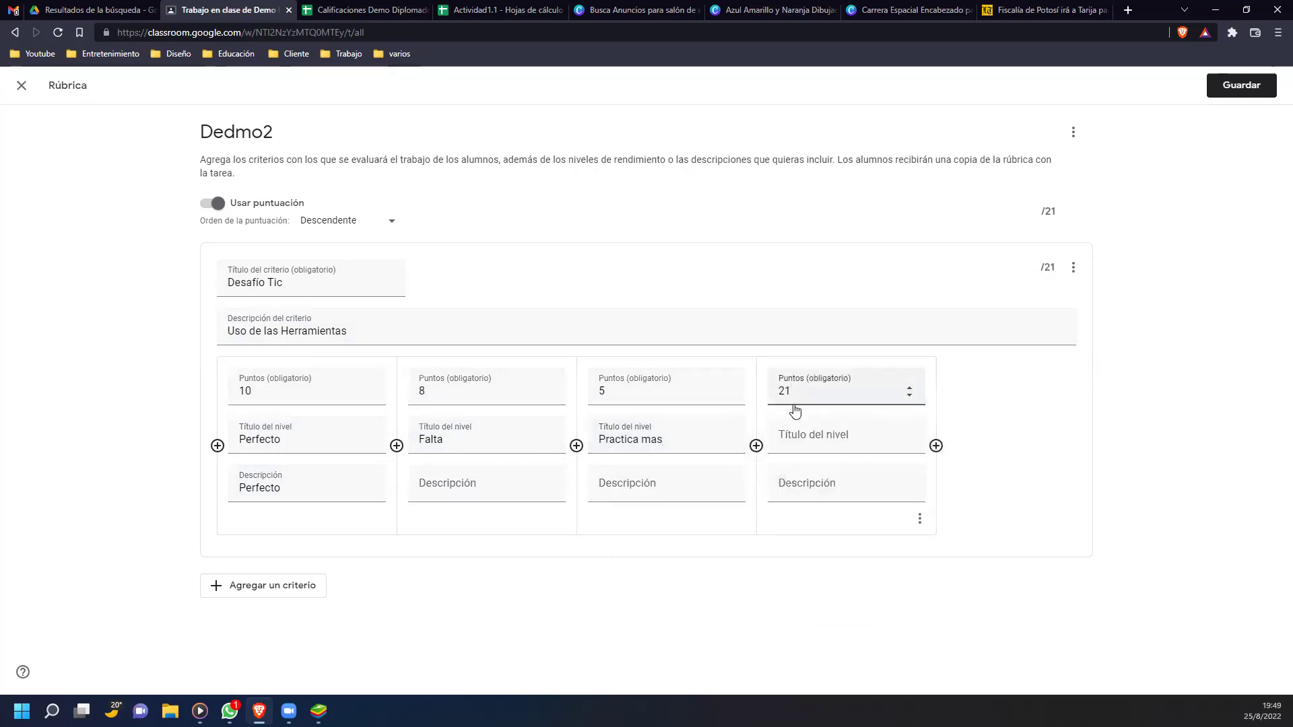
{"action": "left_click", "coordinate": [807, 446]}
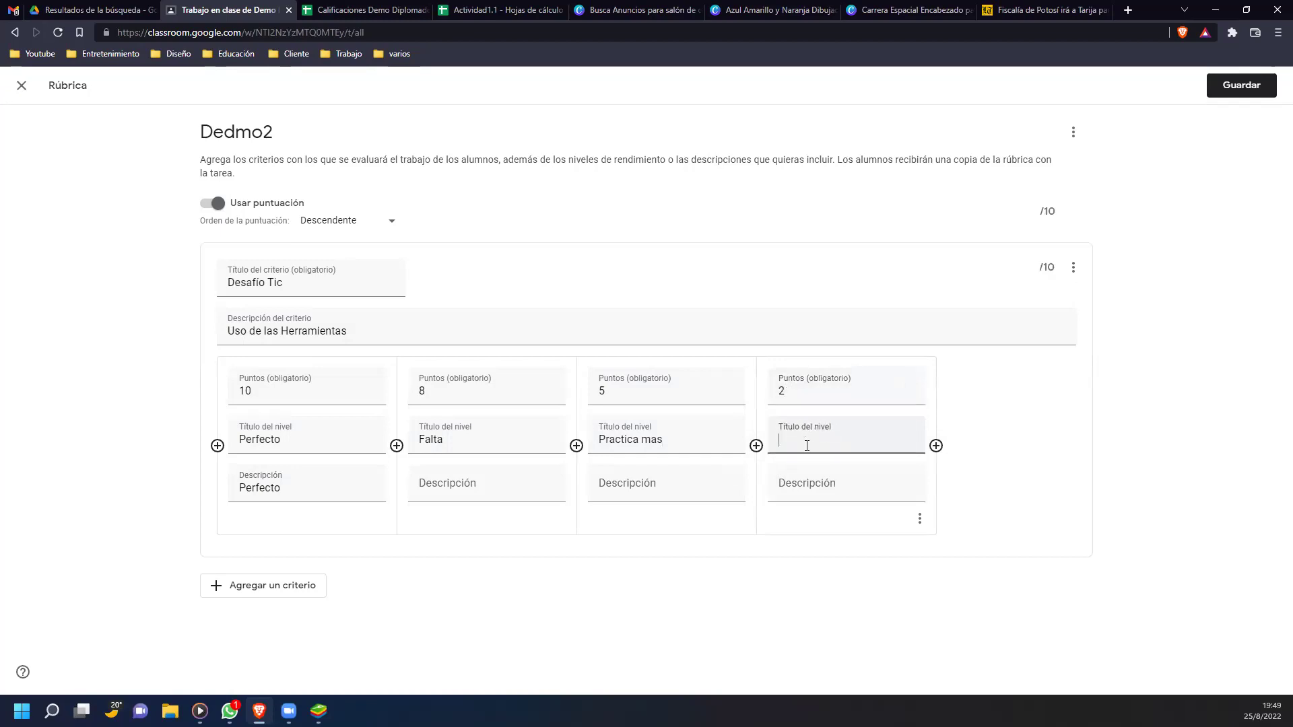
{"action": "type", "text": "TE"}
{"action": "key", "text": "BackSpace"}
{"action": "key", "text": "BackSpace"}
{"action": "type", "text": "lop"}
- Add a second criterion titled 'Creatividad'
{"action": "left_click", "coordinate": [297, 586]}
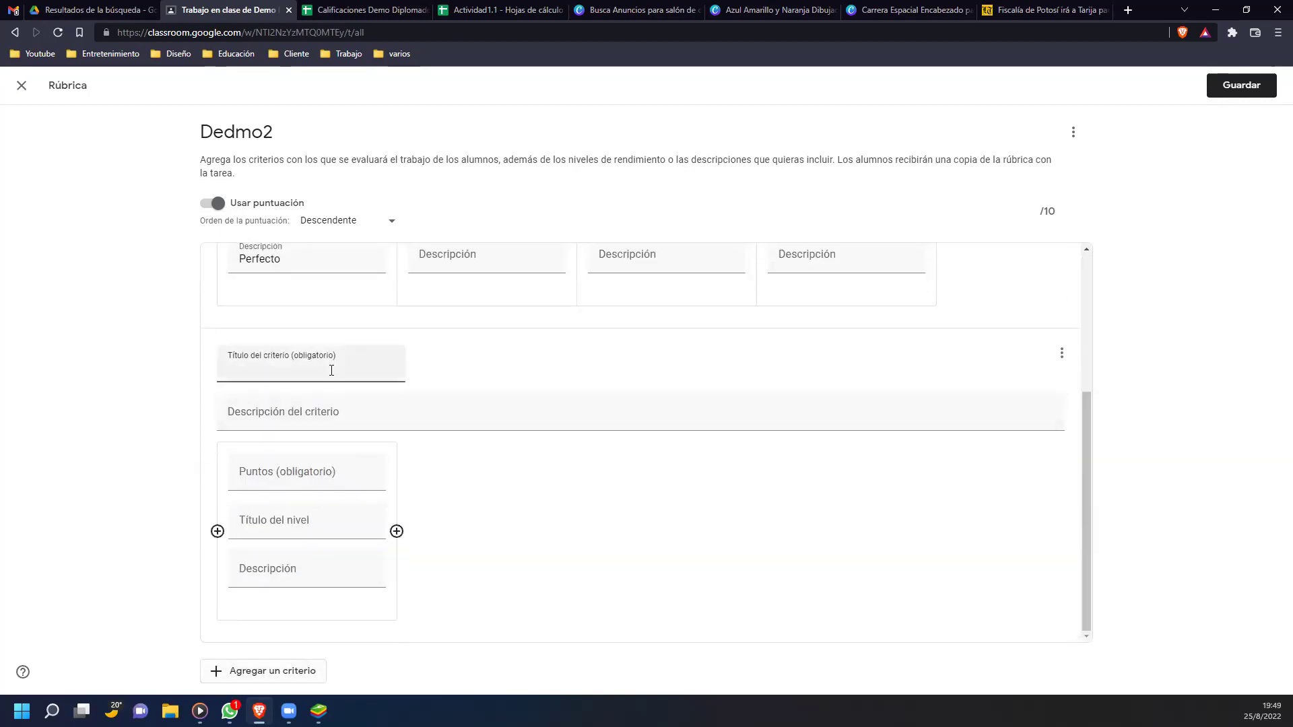
{"action": "scroll", "coordinate": [341, 330], "scroll_direction": "up", "scroll_amount": 3}
{"action": "scroll", "coordinate": [342, 357], "scroll_direction": "down", "scroll_amount": 1}
{"action": "left_click", "coordinate": [316, 496]}
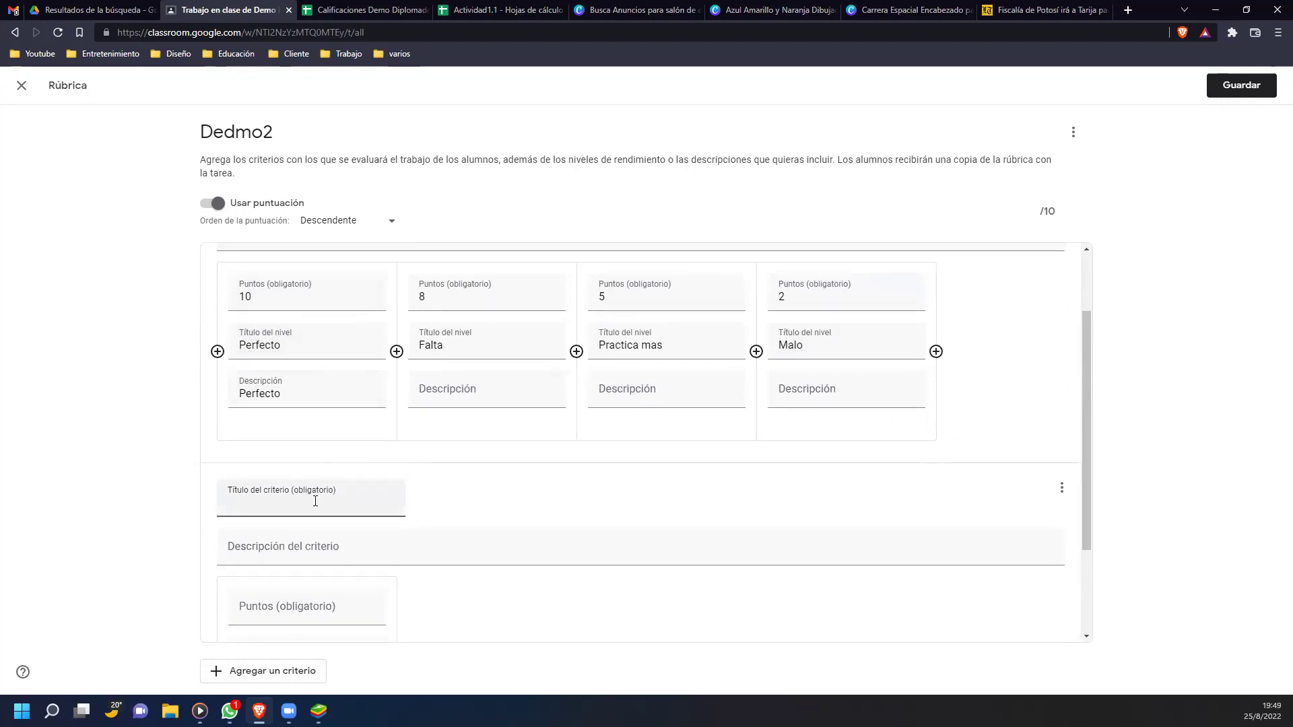
{"action": "type", "text": "Creativida"}
{"action": "left_click", "coordinate": [307, 540]}
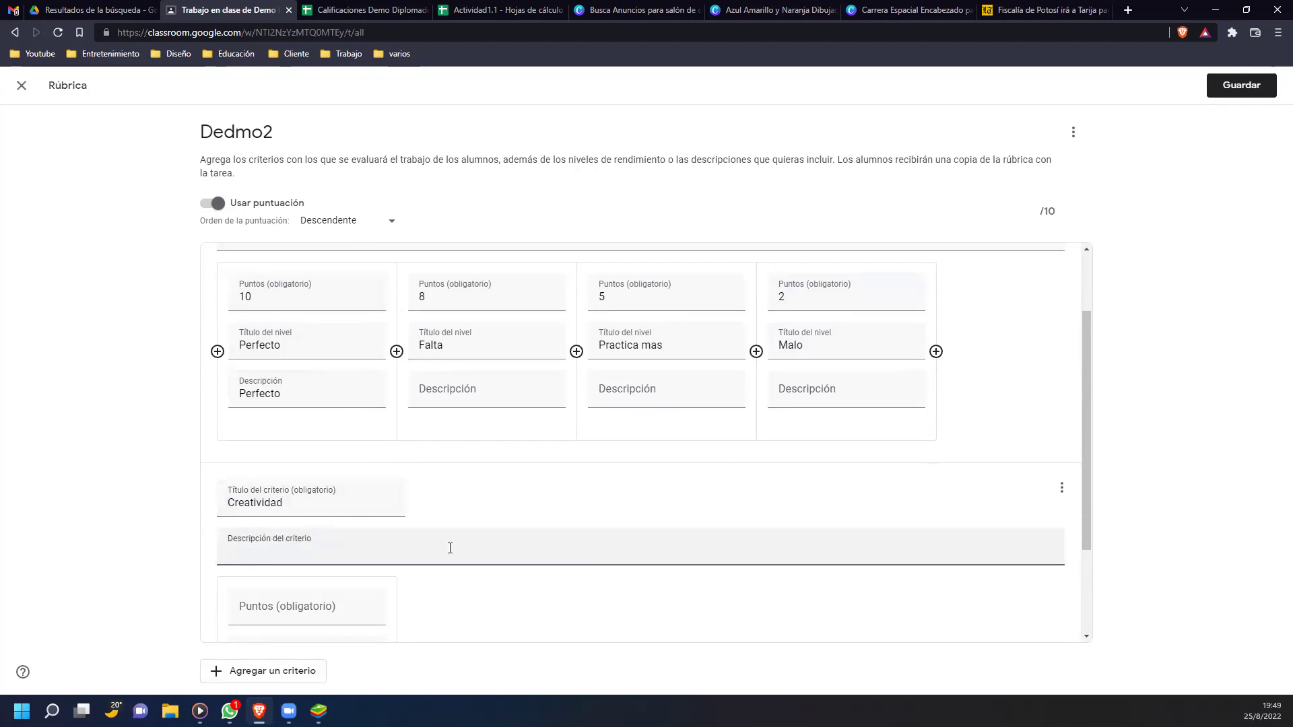
{"action": "scroll", "coordinate": [411, 422], "scroll_direction": "down", "scroll_amount": 2}
- Give the Creatividad criterion's first level 10 points and the title 'Experto'
{"action": "left_click", "coordinate": [324, 471]}
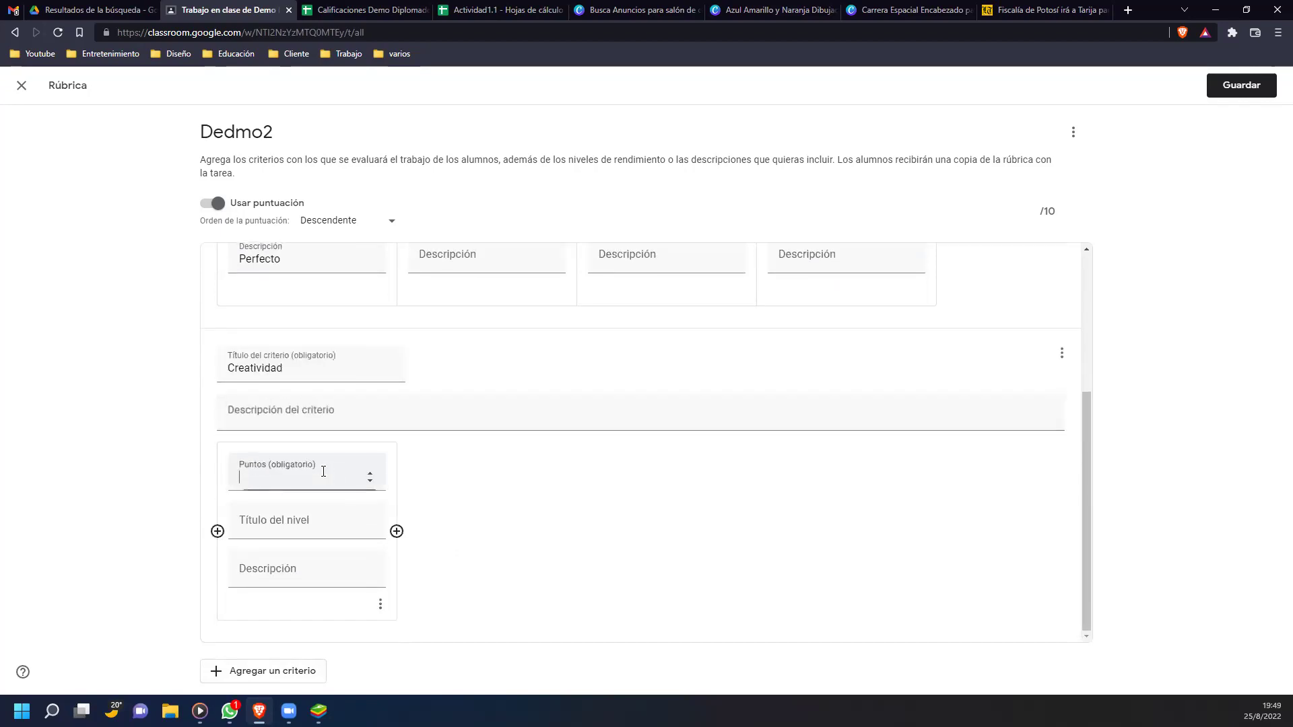
{"action": "type", "text": "10"}
{"action": "left_click", "coordinate": [319, 516]}
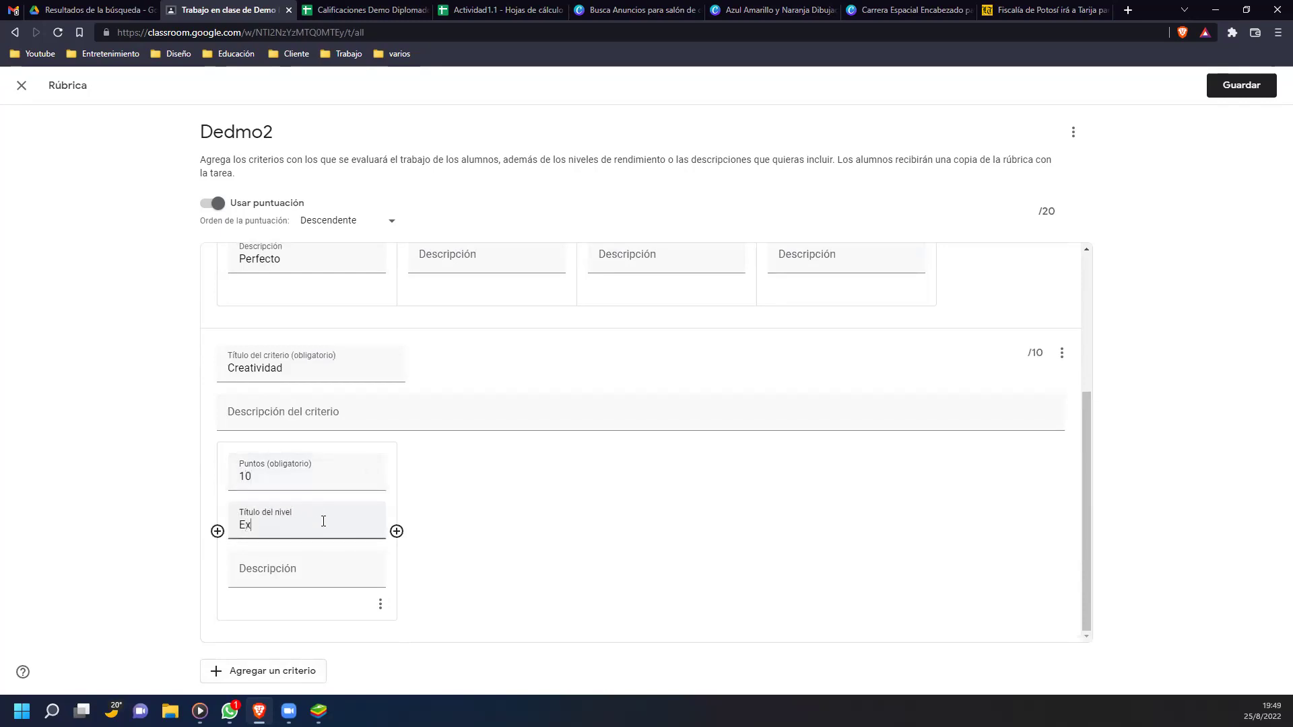
{"action": "type", "text": "Expe"}
{"action": "key", "text": "BackSpace"}
{"action": "type", "text": "to"}
- Add levels 5 'rtgr' and 3 'trtr', then add a third, empty criterion
{"action": "left_click", "coordinate": [396, 531]}
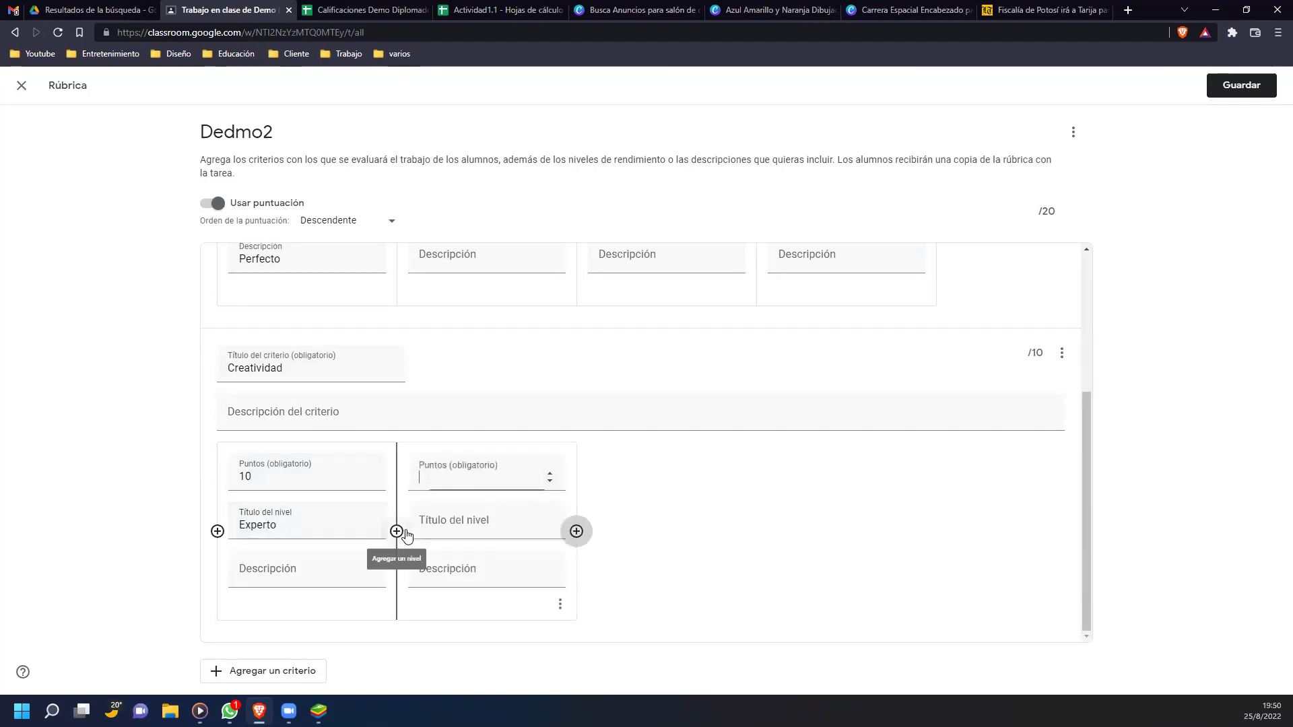
{"action": "left_click", "coordinate": [590, 537]}
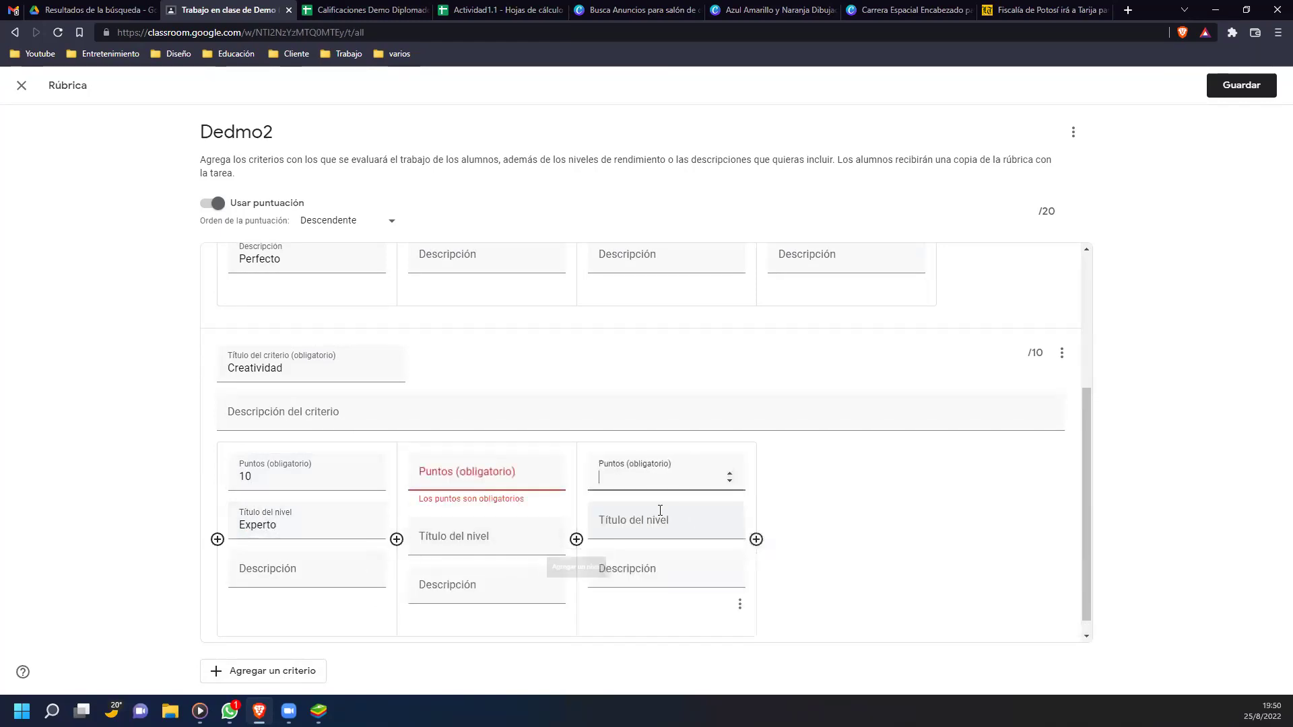
{"action": "left_click", "coordinate": [509, 477]}
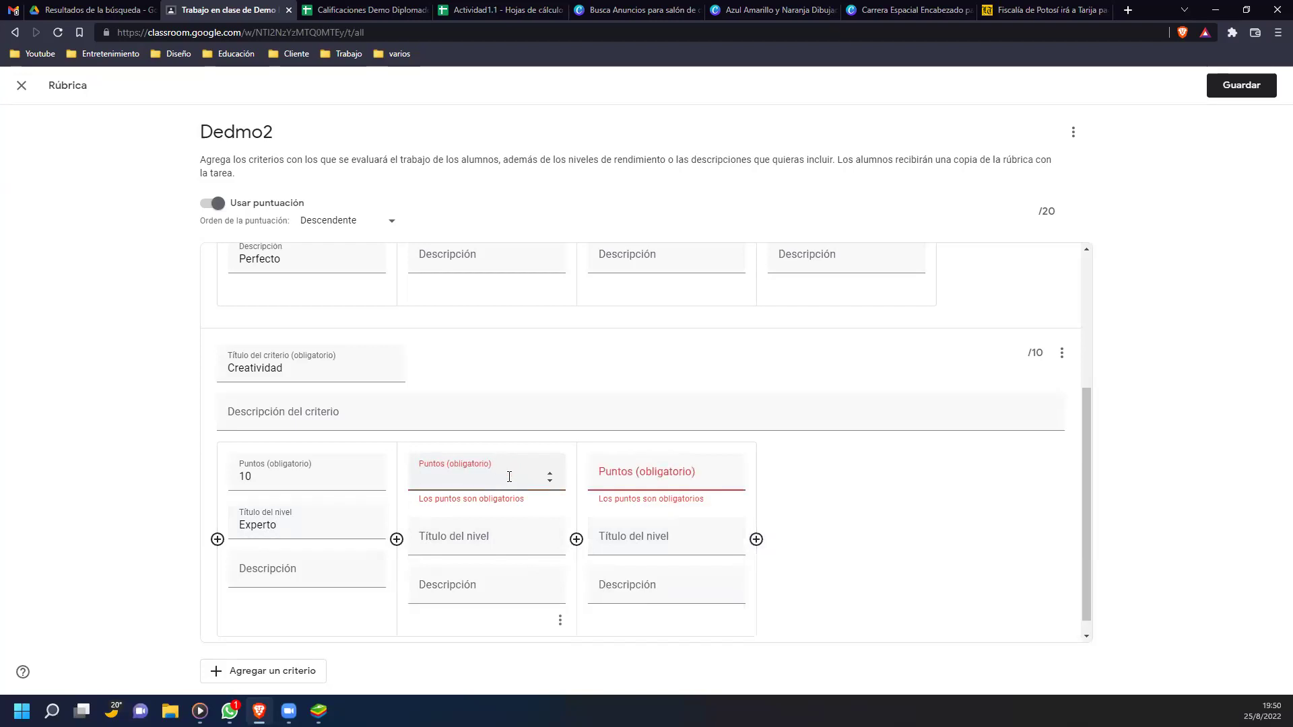
{"action": "left_click", "coordinate": [505, 539]}
{"action": "type", "text": "rtgr"}
{"action": "left_click", "coordinate": [655, 476]}
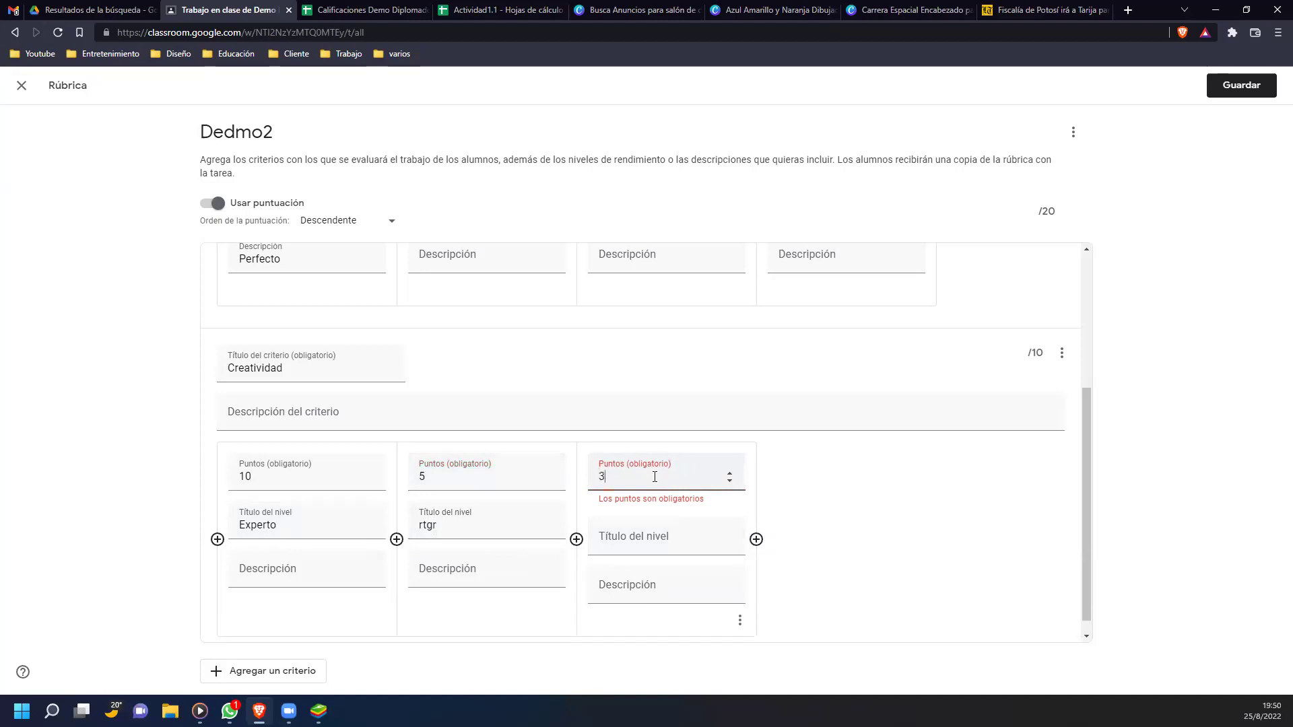
{"action": "left_click", "coordinate": [659, 538]}
{"action": "type", "text": "trtr"}
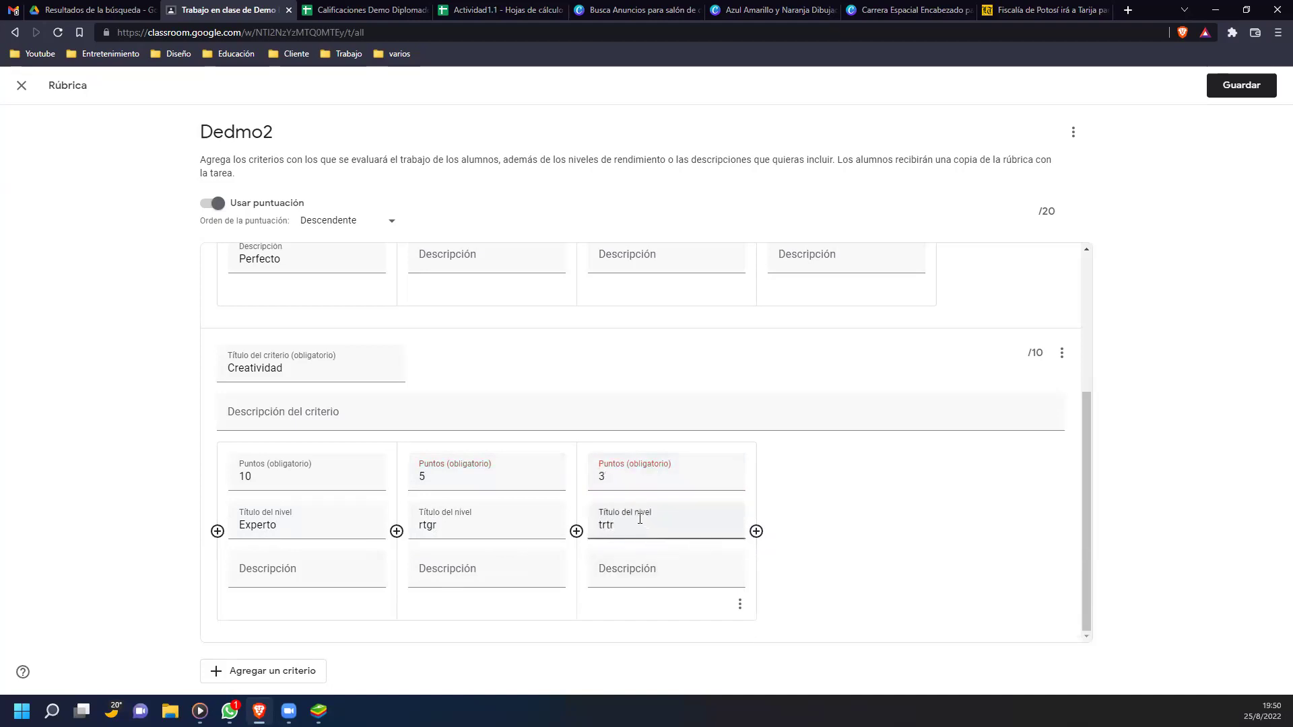
{"action": "left_click", "coordinate": [294, 671]}
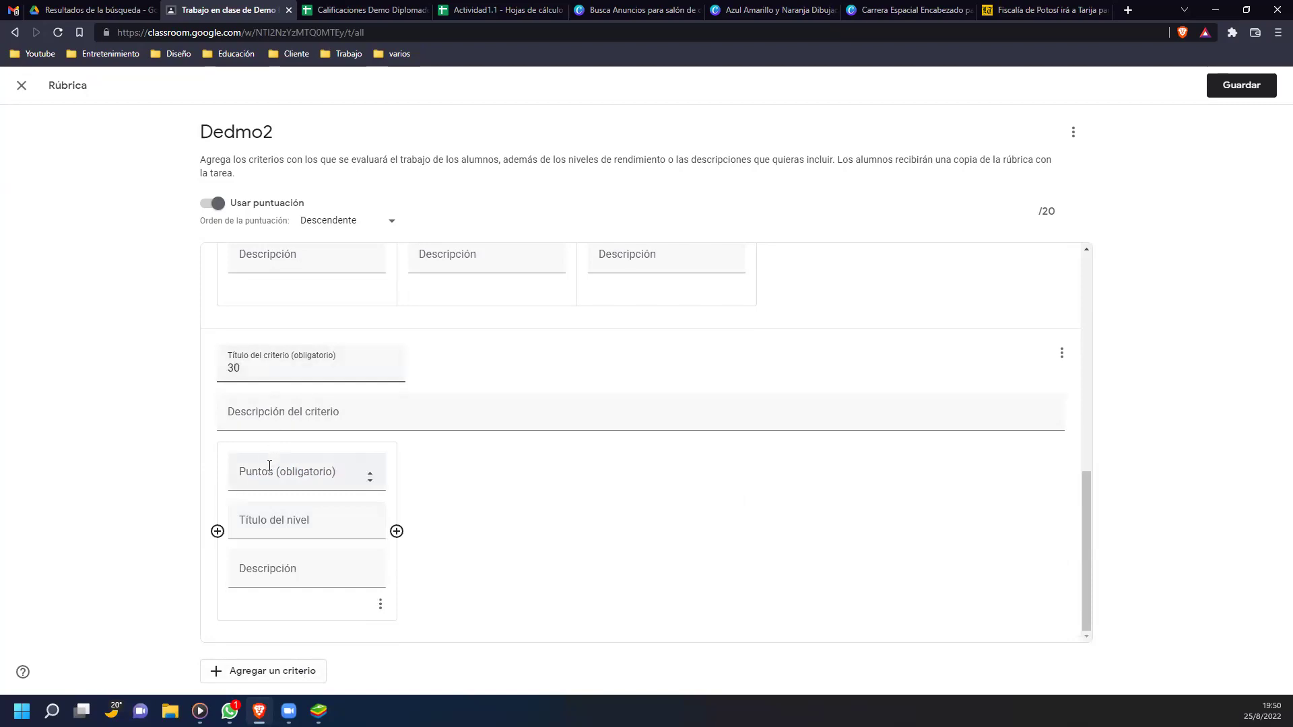
- Rename the new criterion 'Busqueda' and give its first level 30 points titled 'Bueno'
{"action": "left_click", "coordinate": [295, 467]}
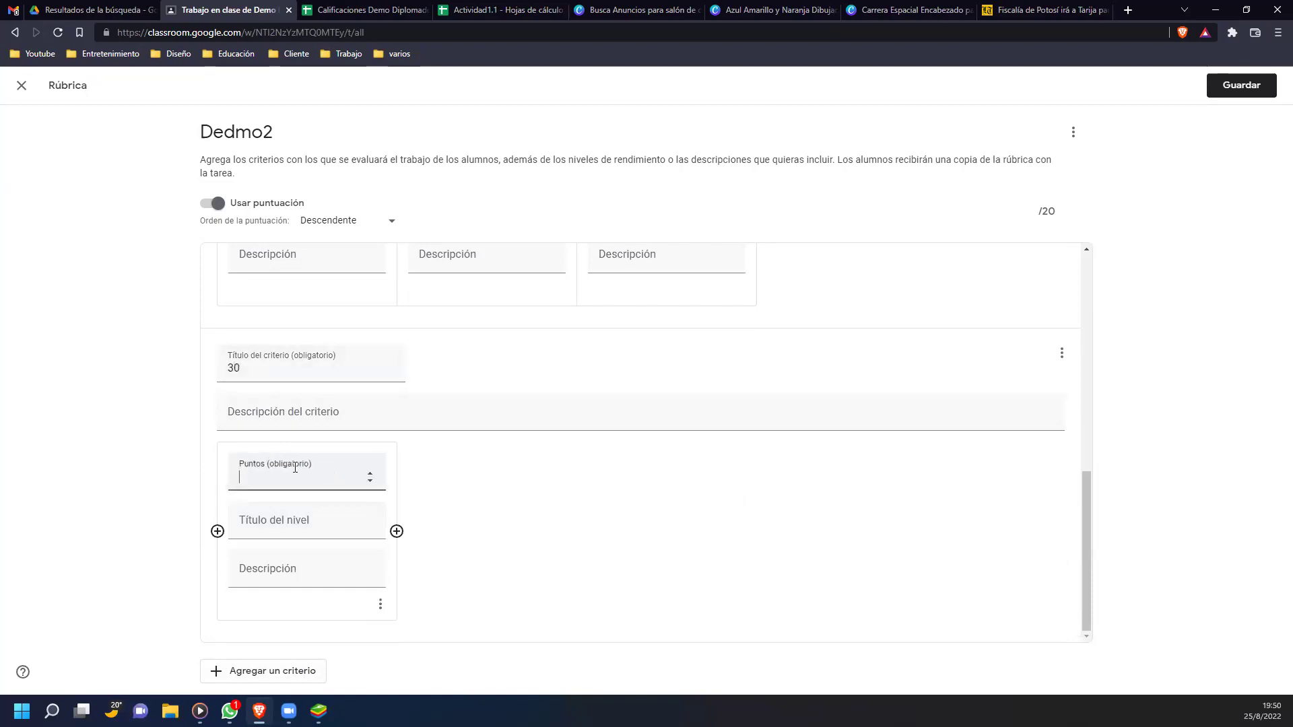
{"action": "double_click", "coordinate": [246, 376]}
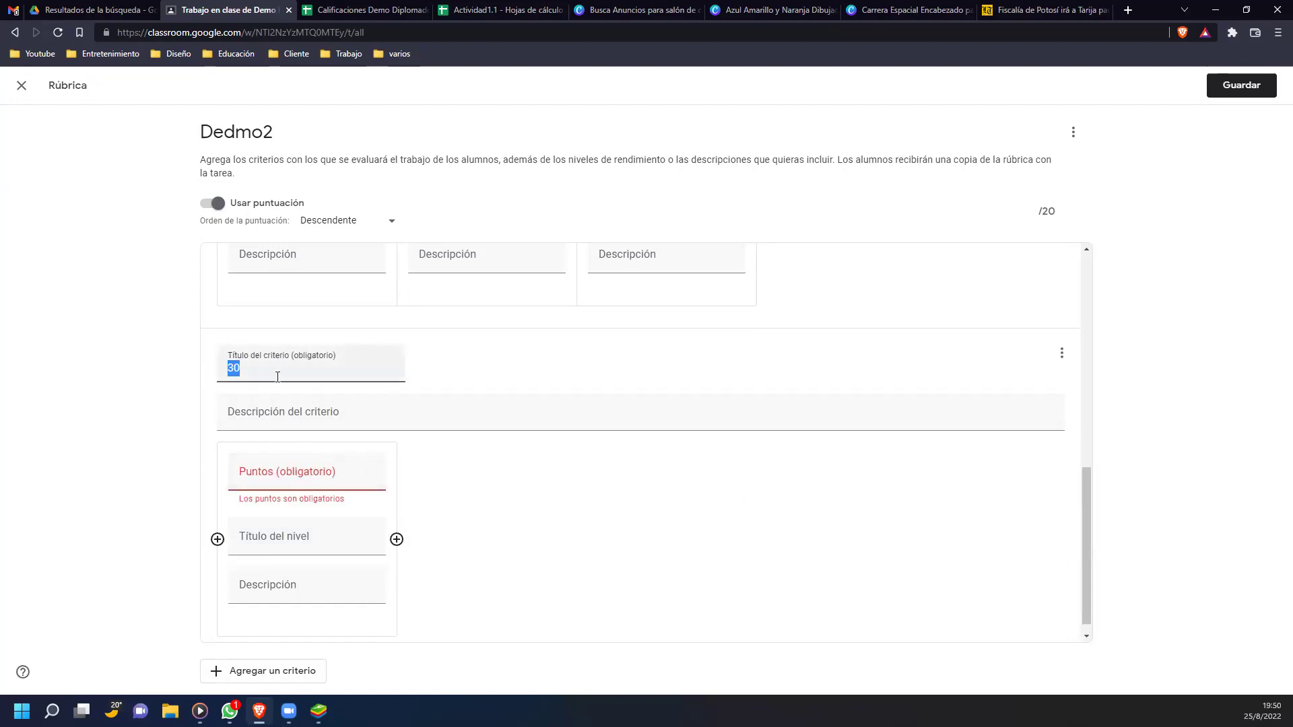
{"action": "type", "text": "Busqued"}
{"action": "left_click", "coordinate": [289, 475]}
{"action": "type", "text": "30"}
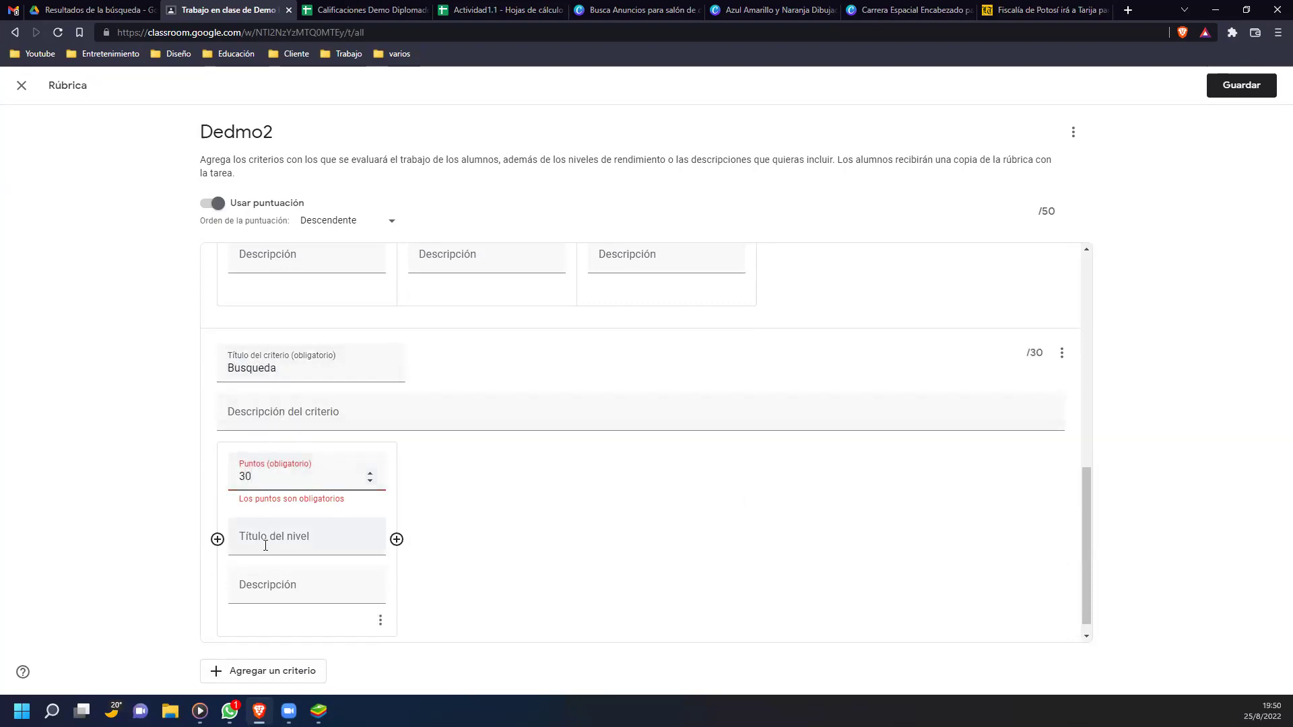
{"action": "left_click", "coordinate": [265, 546]}
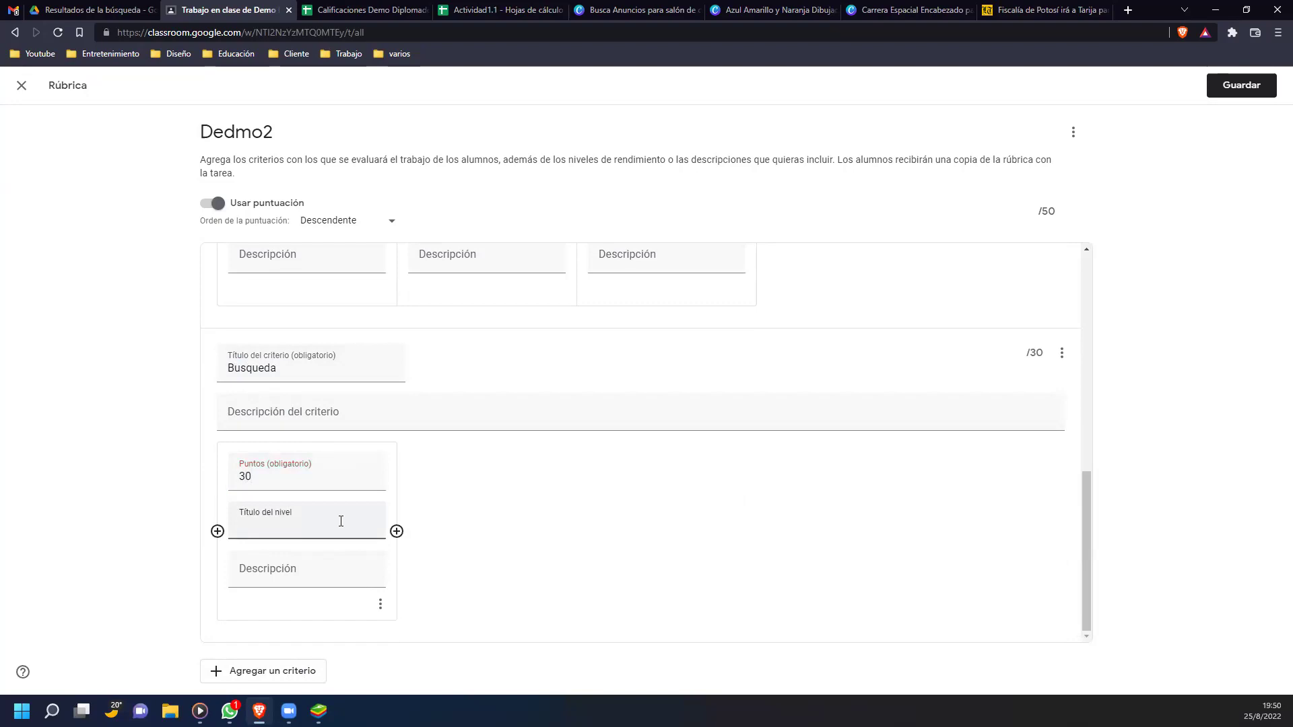
{"action": "type", "text": "Bueno"}
{"action": "key", "text": "Tab"}
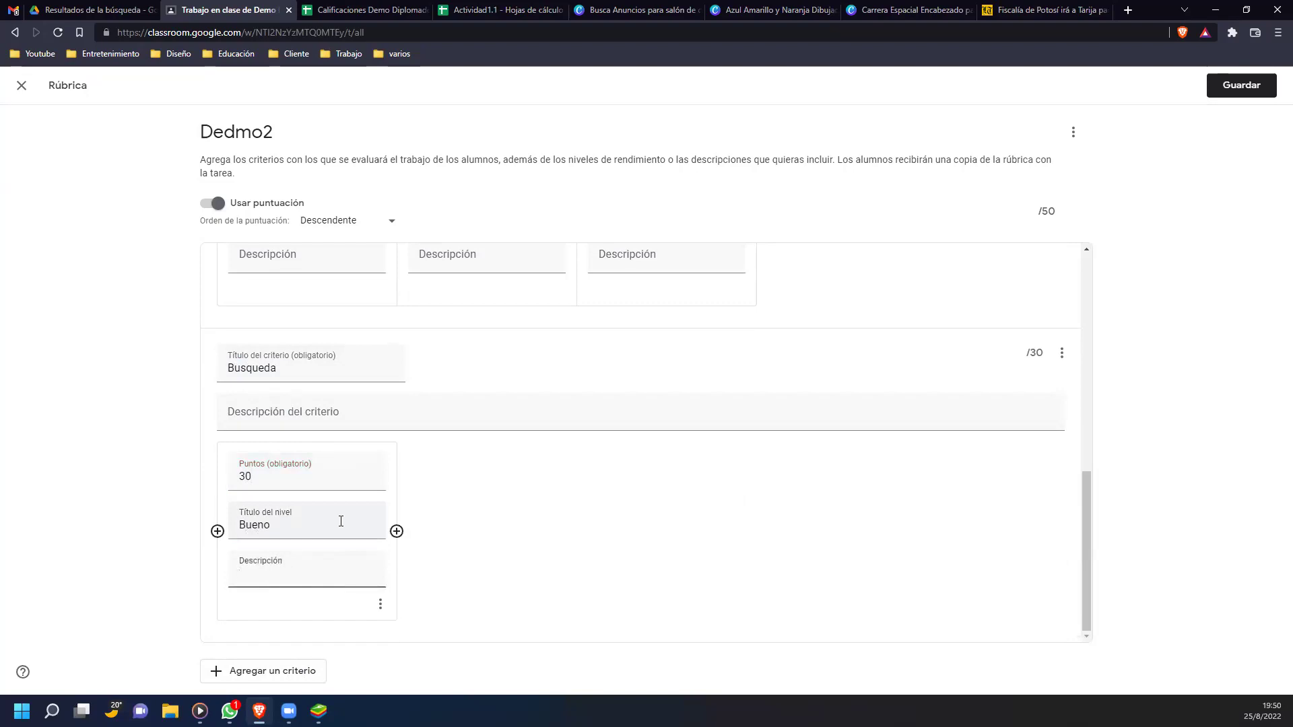
{"action": "key", "text": "Tab"}
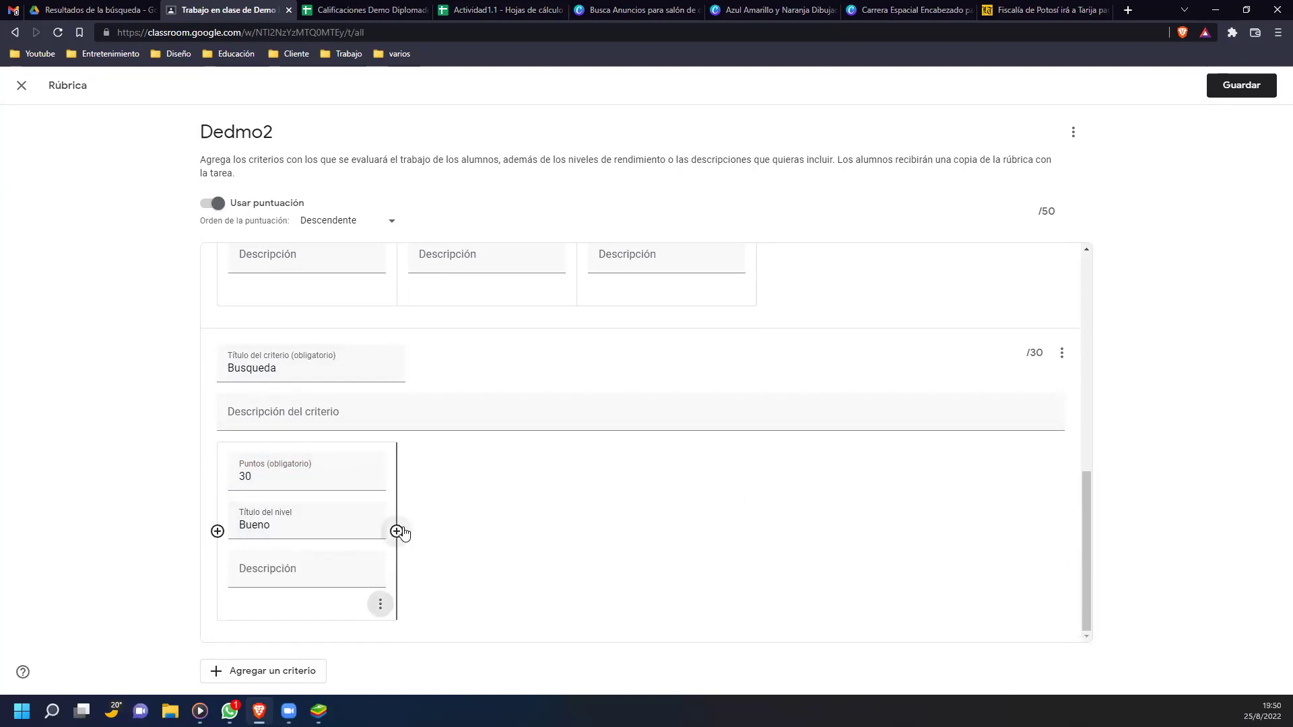
- Add Busqueda levels 20 'Medio' and 10 'Malo'
{"action": "left_click", "coordinate": [397, 532]}
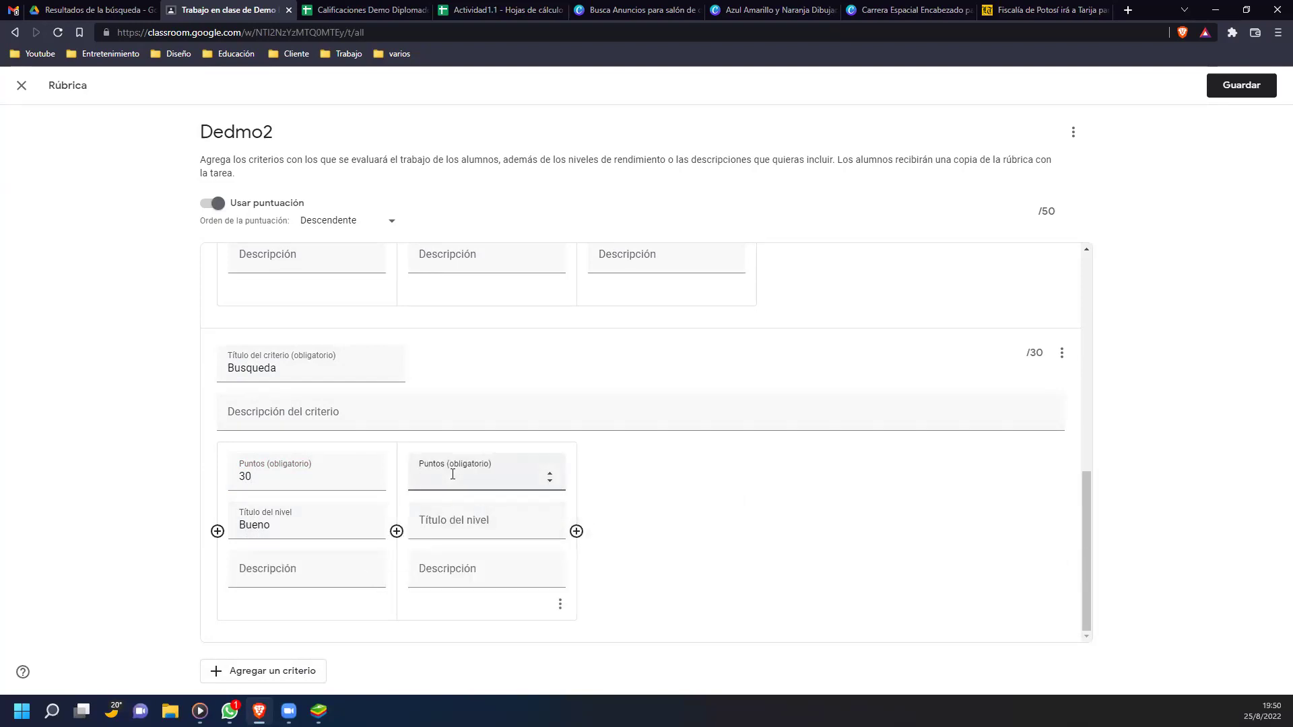
{"action": "type", "text": "20"}
{"action": "left_click", "coordinate": [419, 527]}
{"action": "type", "text": "Medio"}
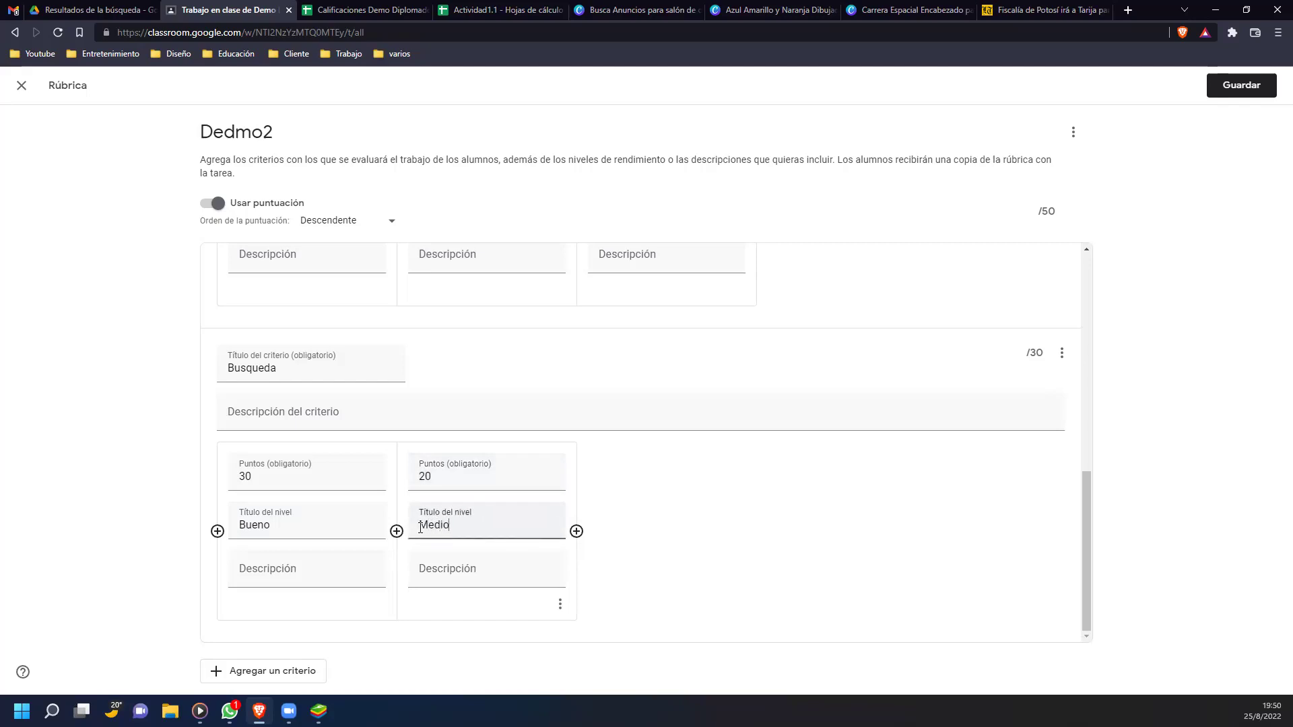
{"action": "left_click", "coordinate": [576, 531]}
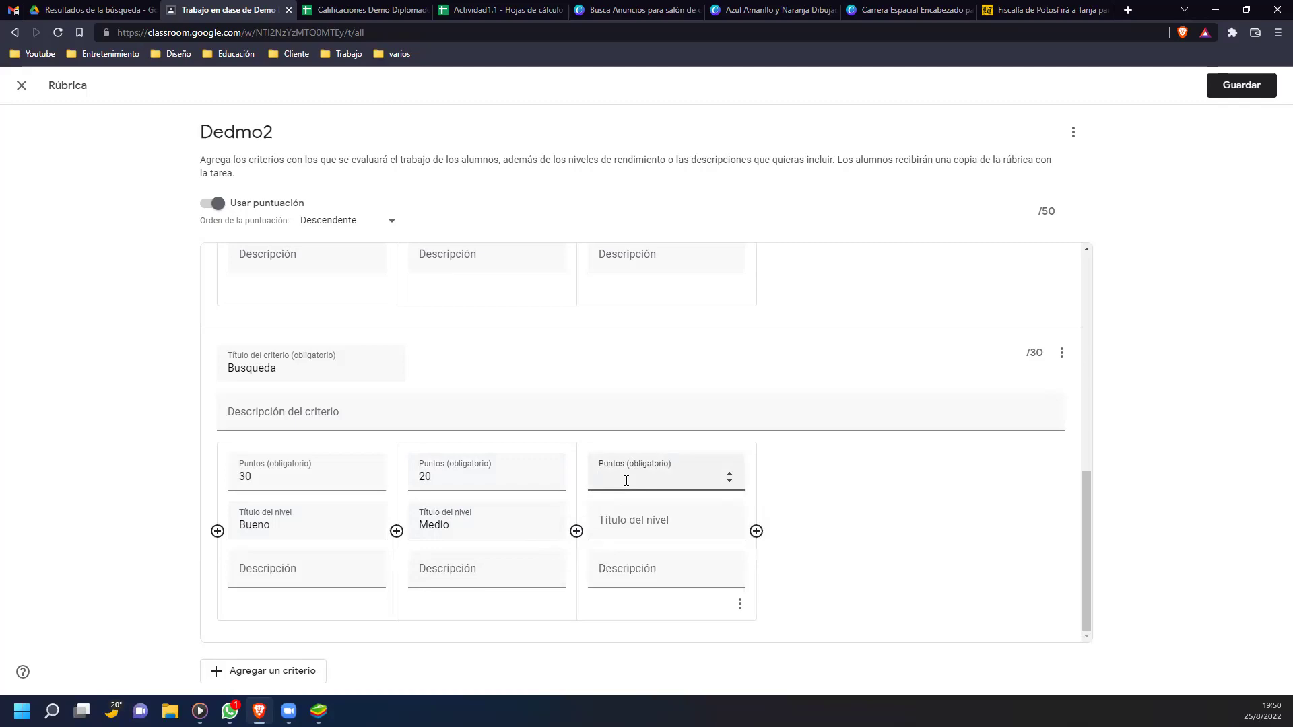
{"action": "type", "text": "Malo"}
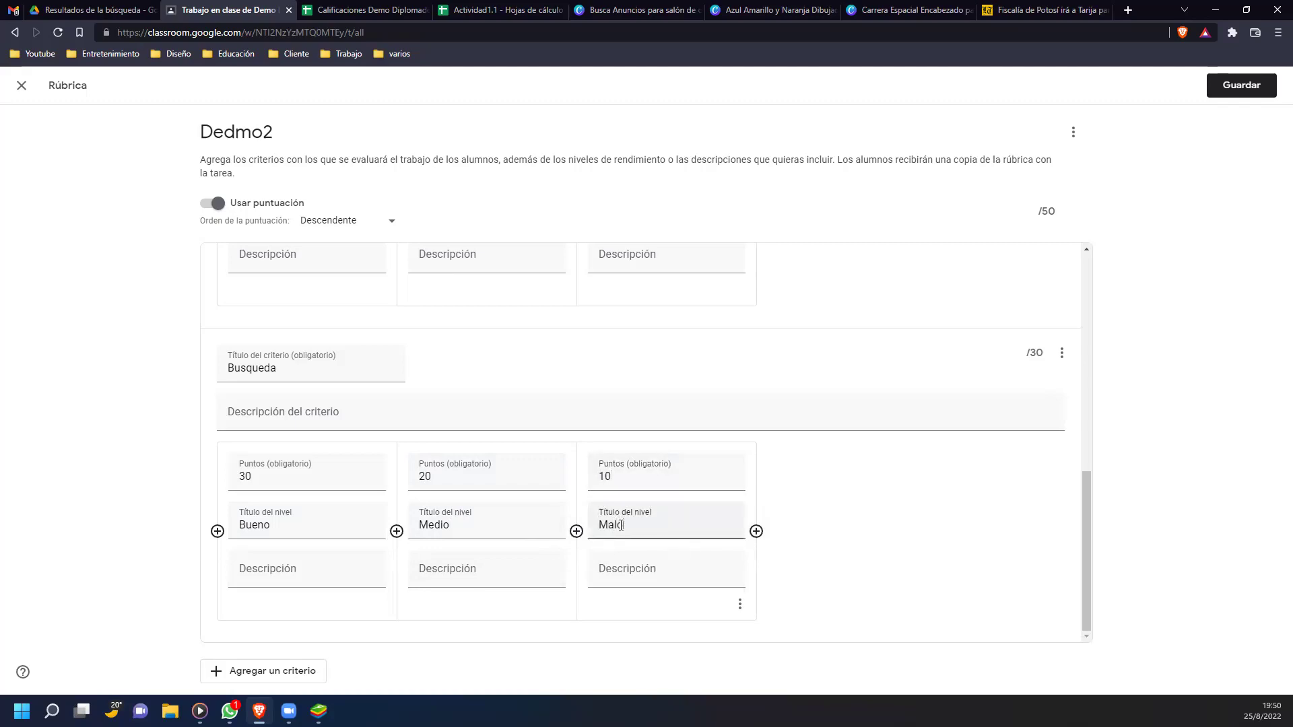
{"action": "left_click", "coordinate": [820, 504]}
- Review the rubric, keep scoring turned on, and save the 50-point rubric
{"action": "scroll", "coordinate": [952, 372], "scroll_direction": "up", "scroll_amount": 3}
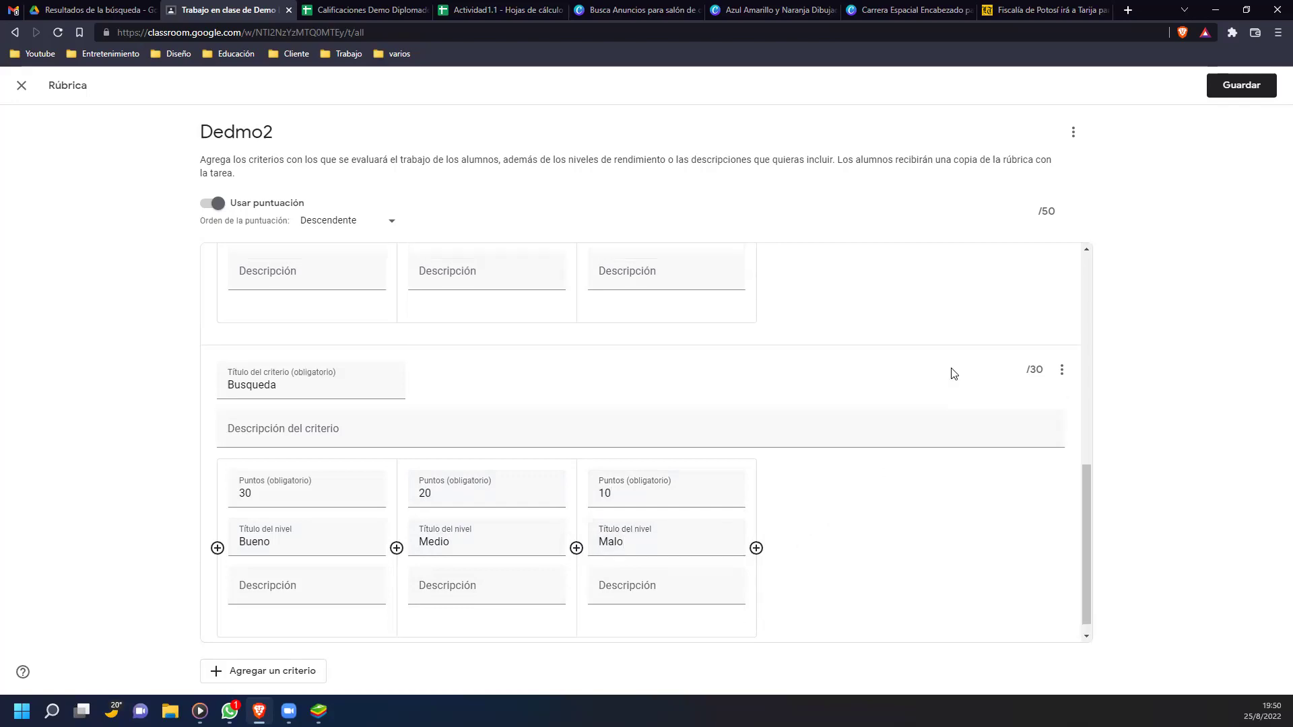
{"action": "scroll", "coordinate": [349, 313], "scroll_direction": "up", "scroll_amount": 1}
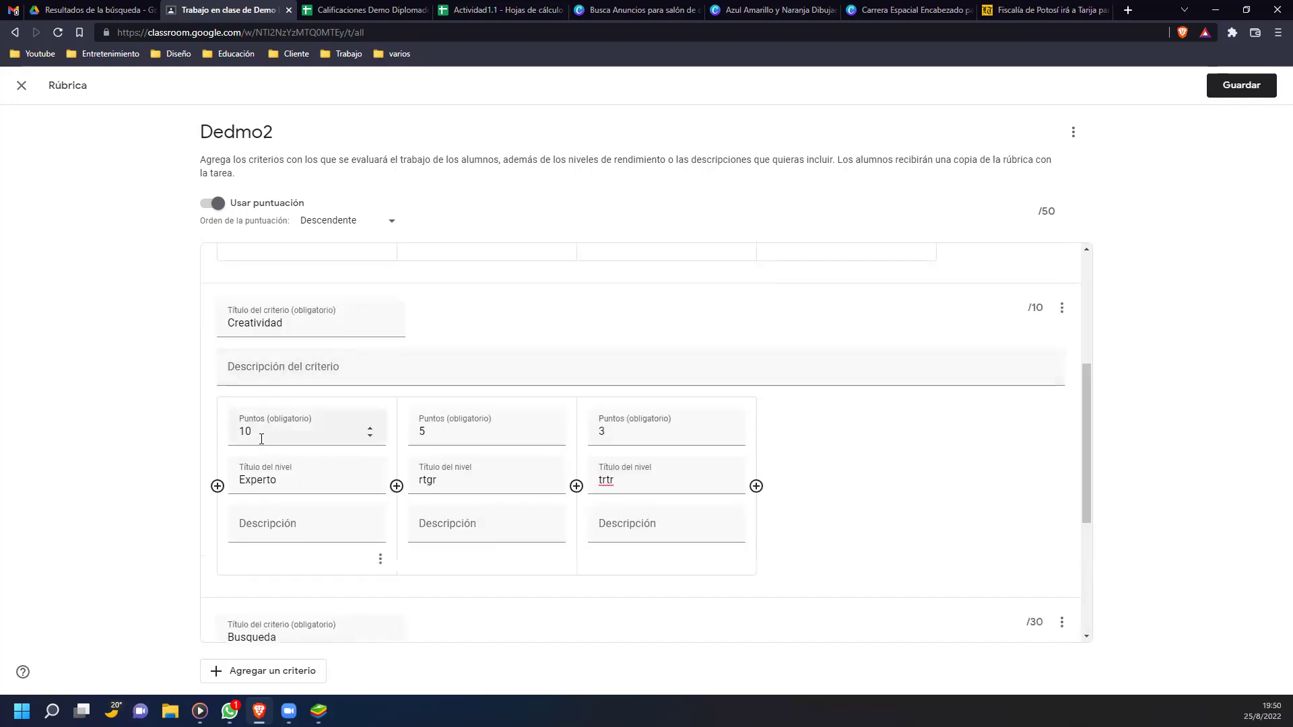
{"action": "scroll", "coordinate": [256, 431], "scroll_direction": "up", "scroll_amount": 3}
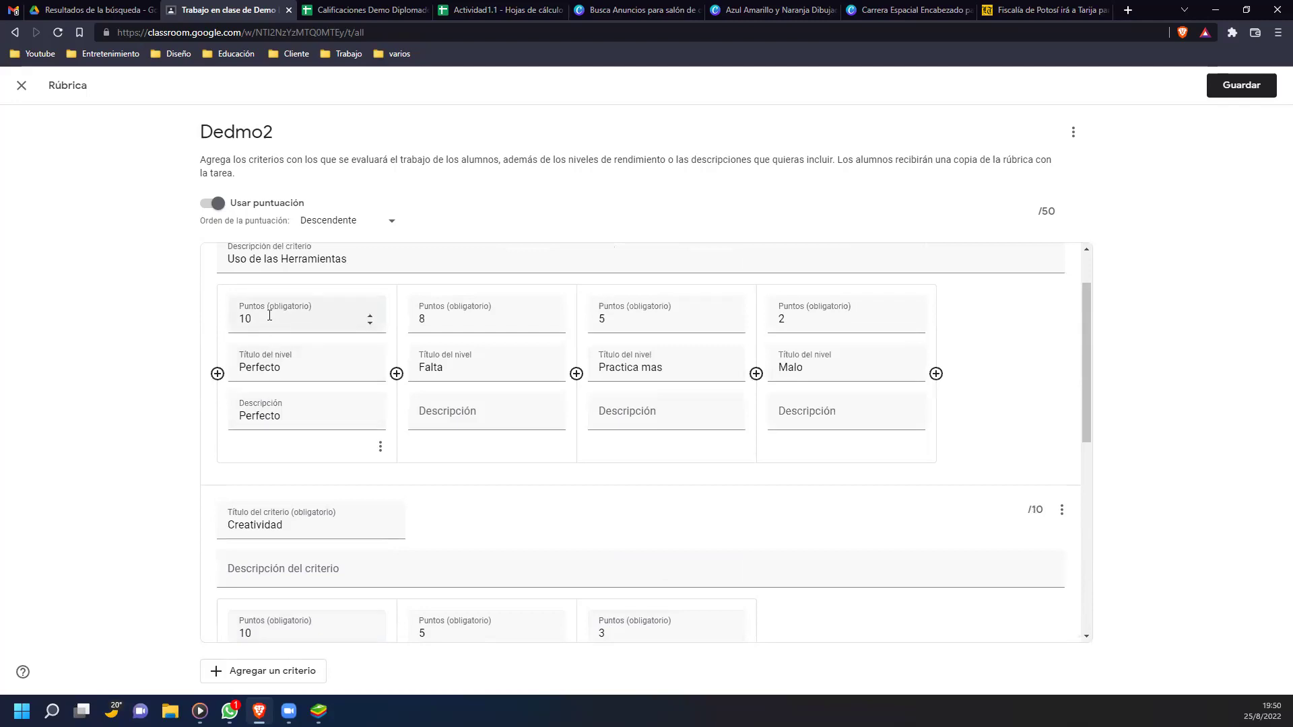
{"action": "double_click", "coordinate": [262, 321]}
{"action": "left_click", "coordinate": [187, 318]}
{"action": "left_click", "coordinate": [210, 204]}
{"action": "left_click", "coordinate": [650, 416]}
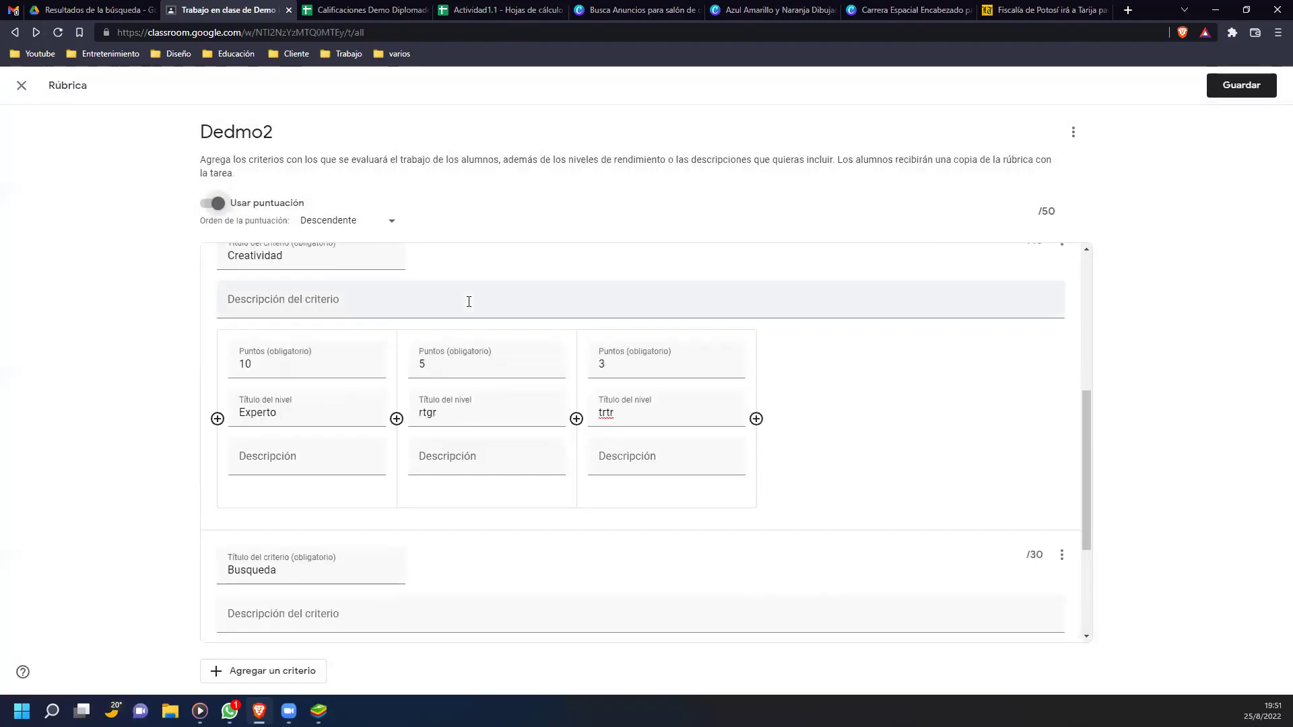
{"action": "scroll", "coordinate": [468, 303], "scroll_direction": "down", "scroll_amount": 7}
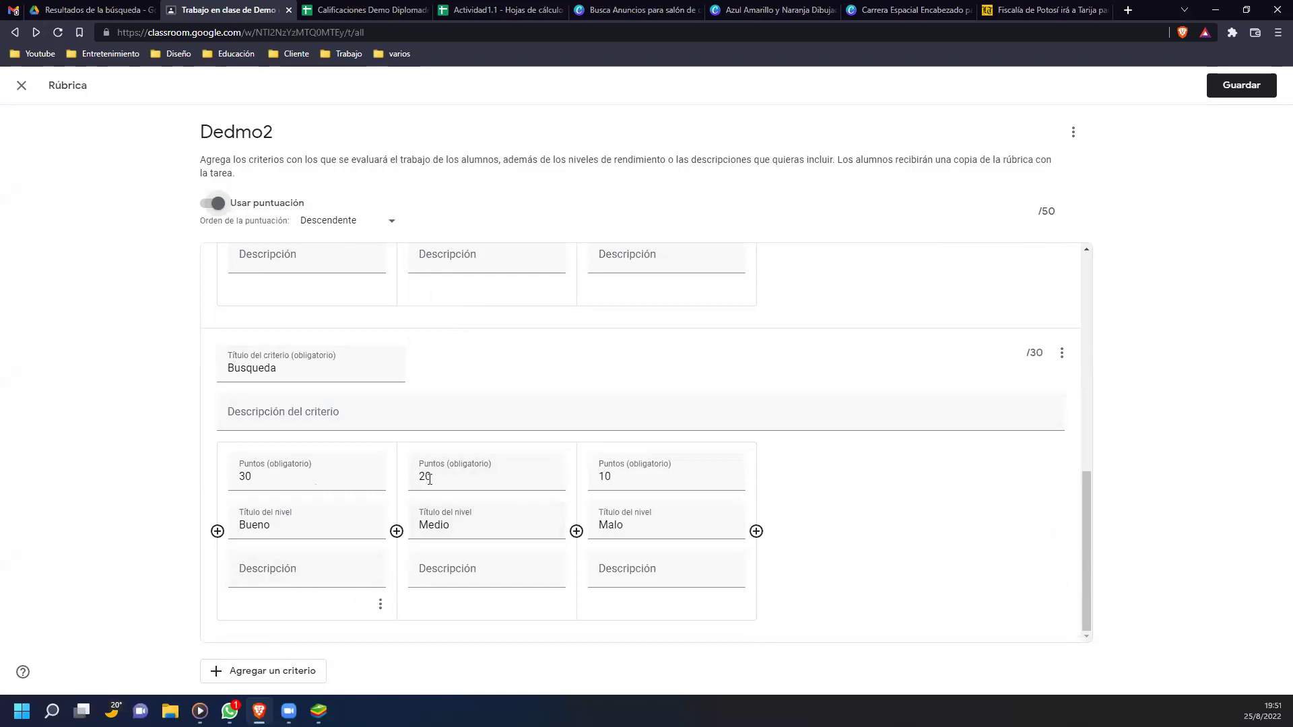
{"action": "scroll", "coordinate": [901, 309], "scroll_direction": "up", "scroll_amount": 3}
{"action": "left_click", "coordinate": [1231, 87]}
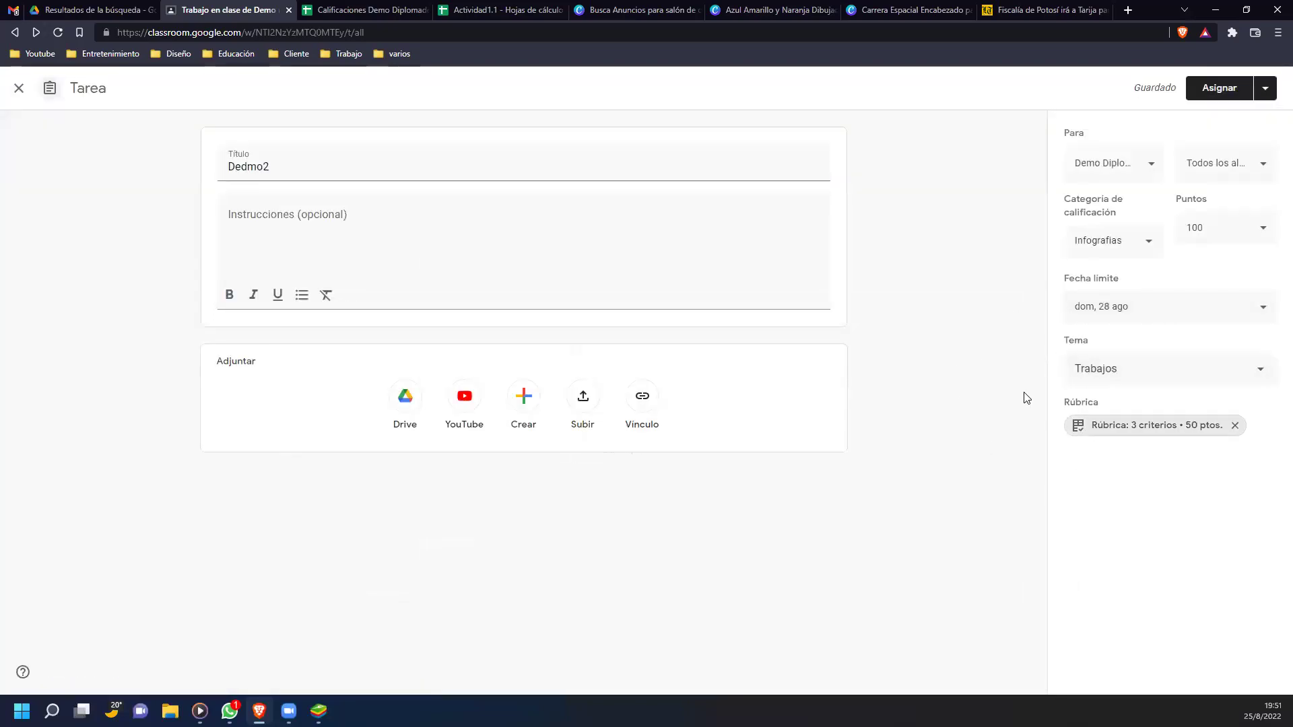
- Enter the instructions 'Adjunte un archivo' and assign Dedmo2 to the class
{"action": "left_click", "coordinate": [353, 226]}
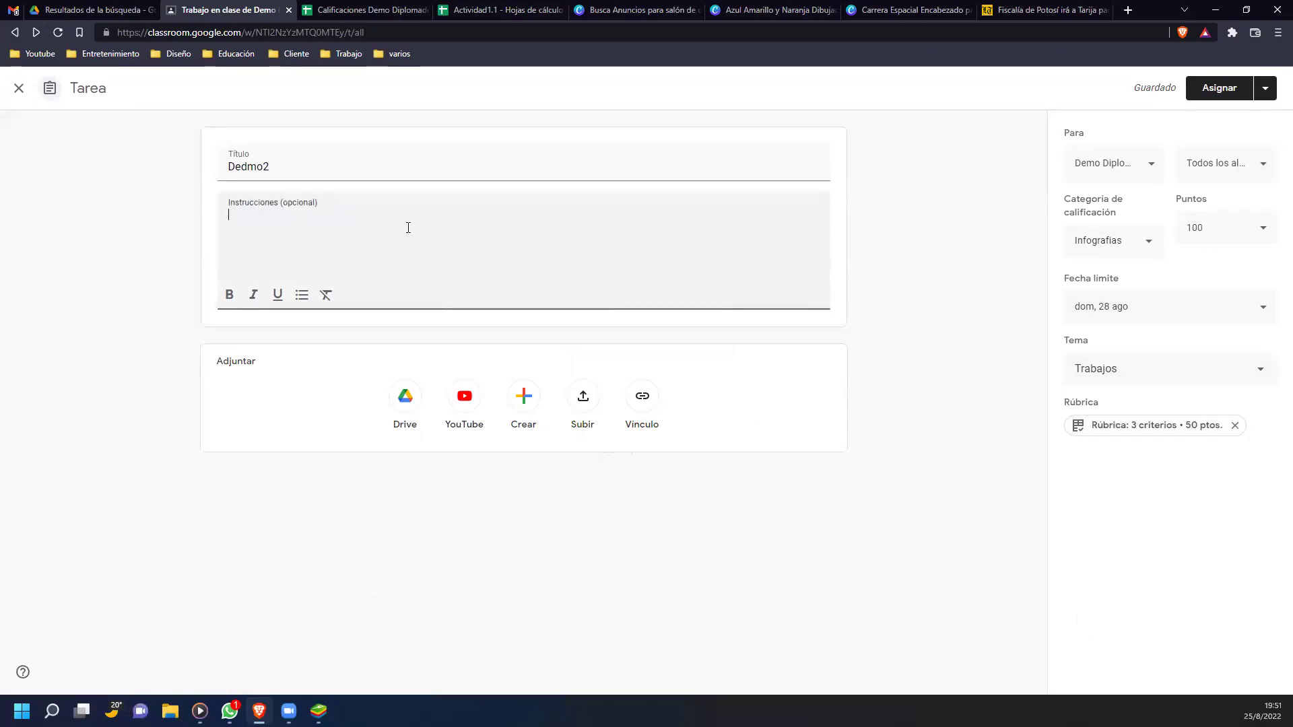
{"action": "type", "text": "Adjunte un archivo"}
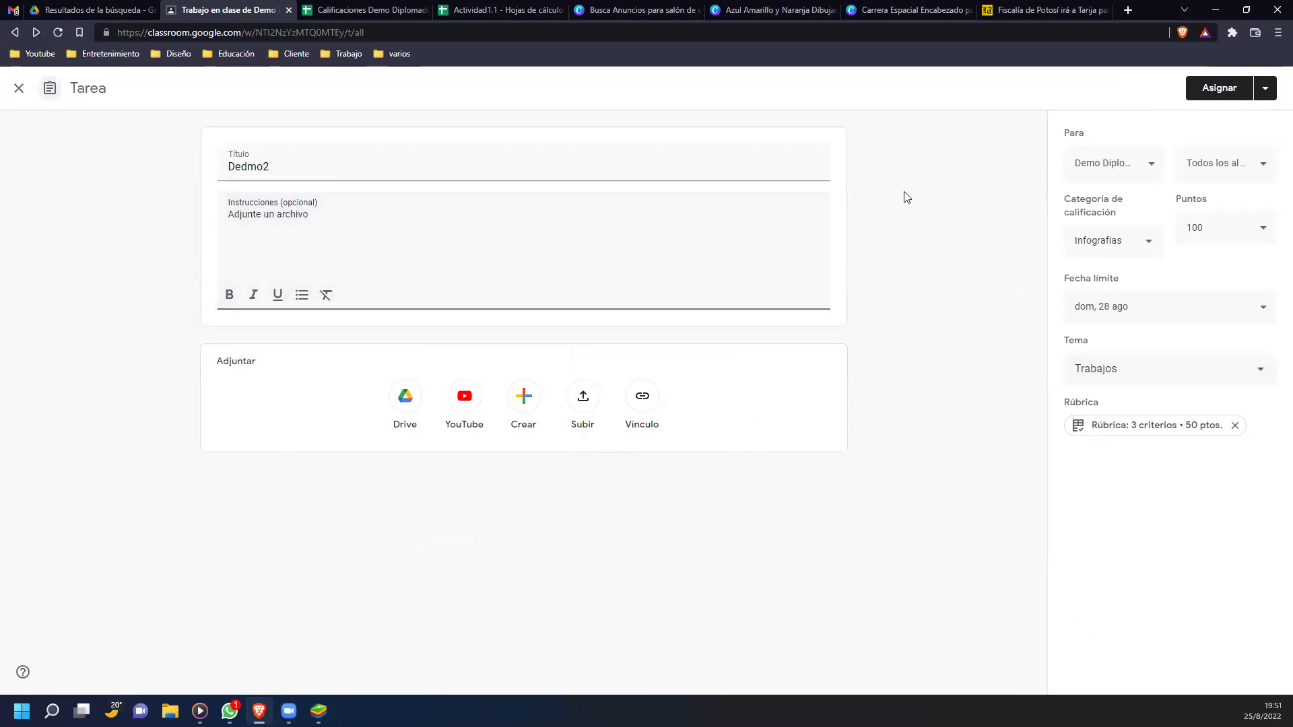
{"action": "left_click", "coordinate": [1220, 86]}
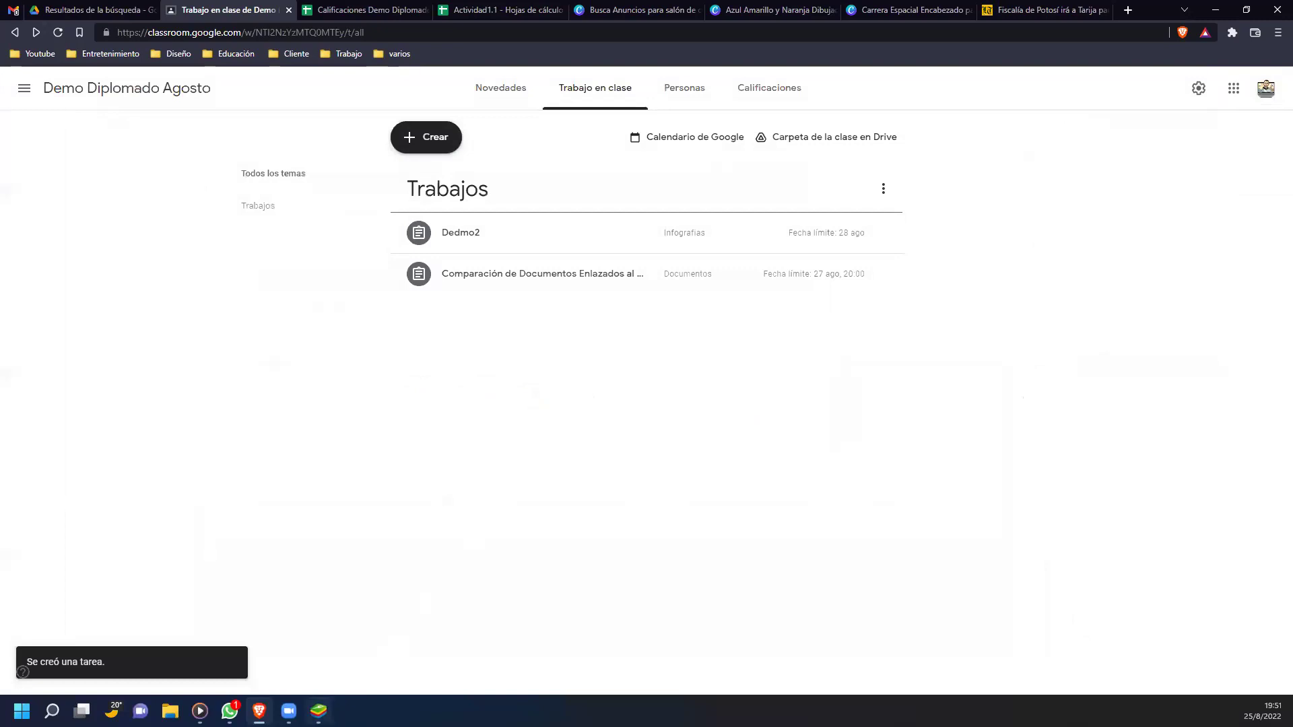
{"action": "left_click", "coordinate": [319, 712]}
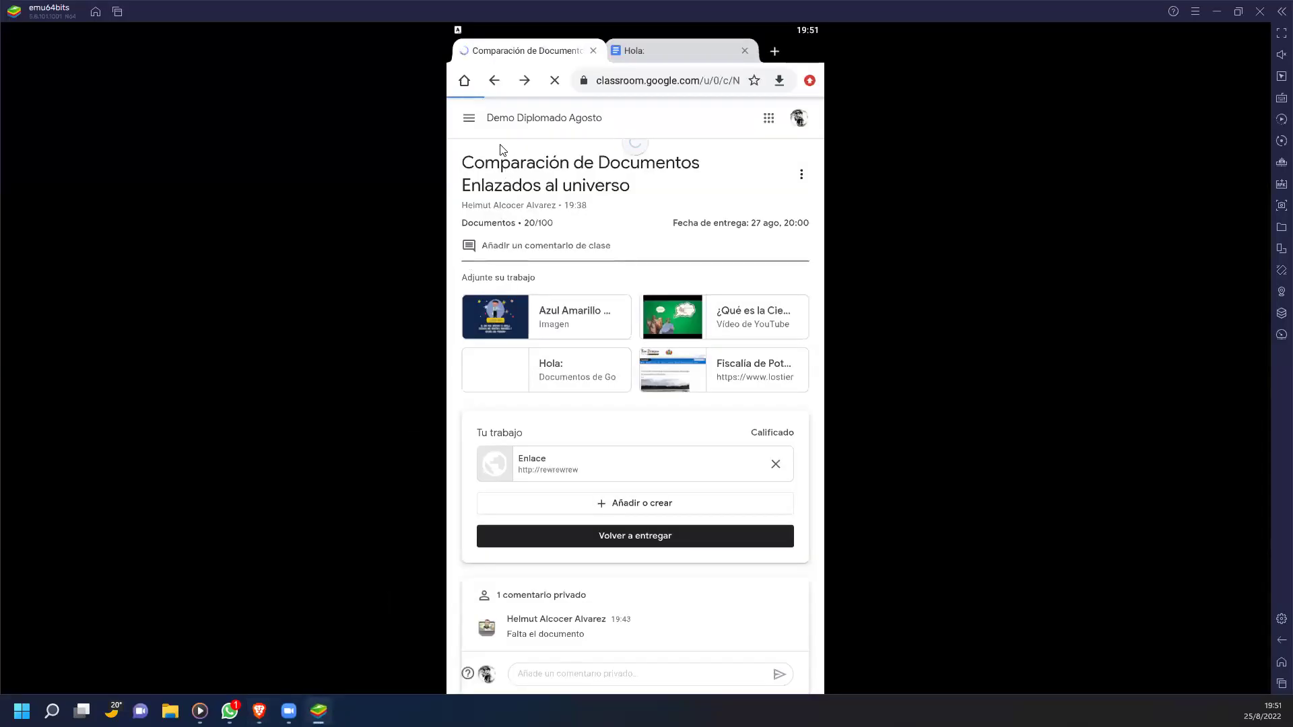
- Search for classroom in the browser, continue with the suggested Google account and enable sync
{"action": "left_click", "coordinate": [466, 81]}
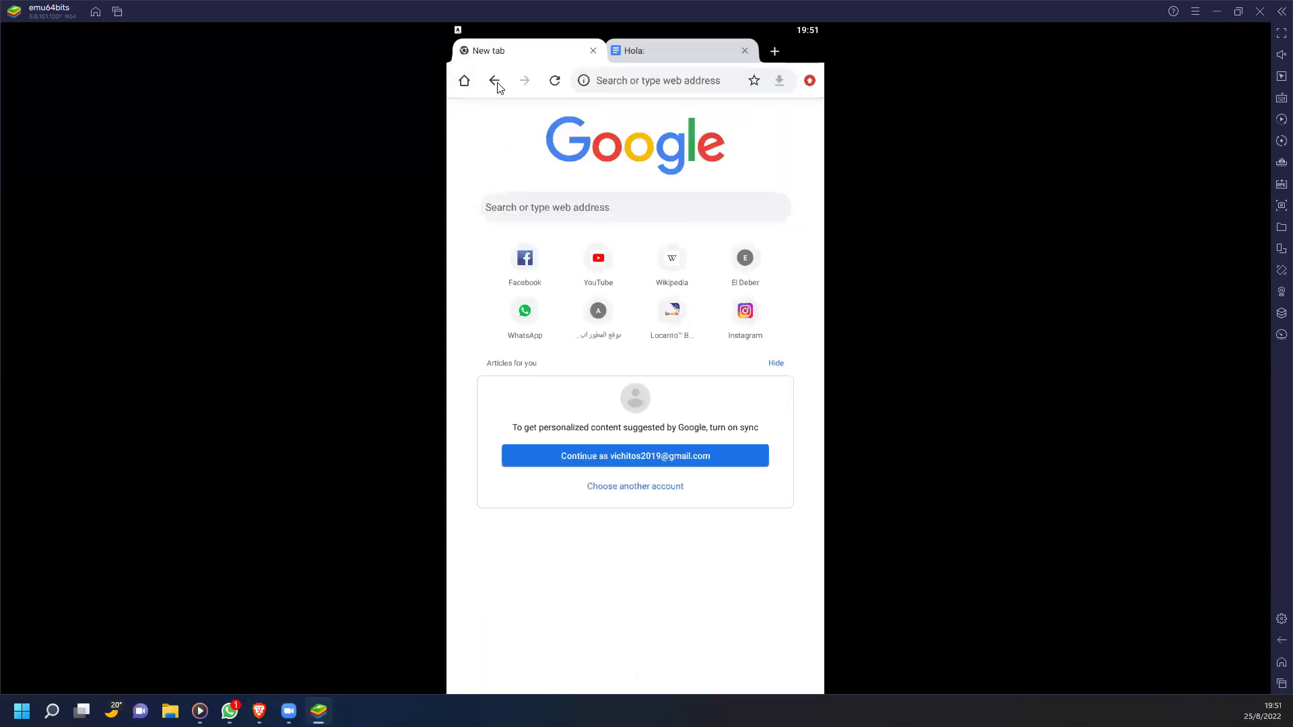
{"action": "left_click", "coordinate": [638, 85]}
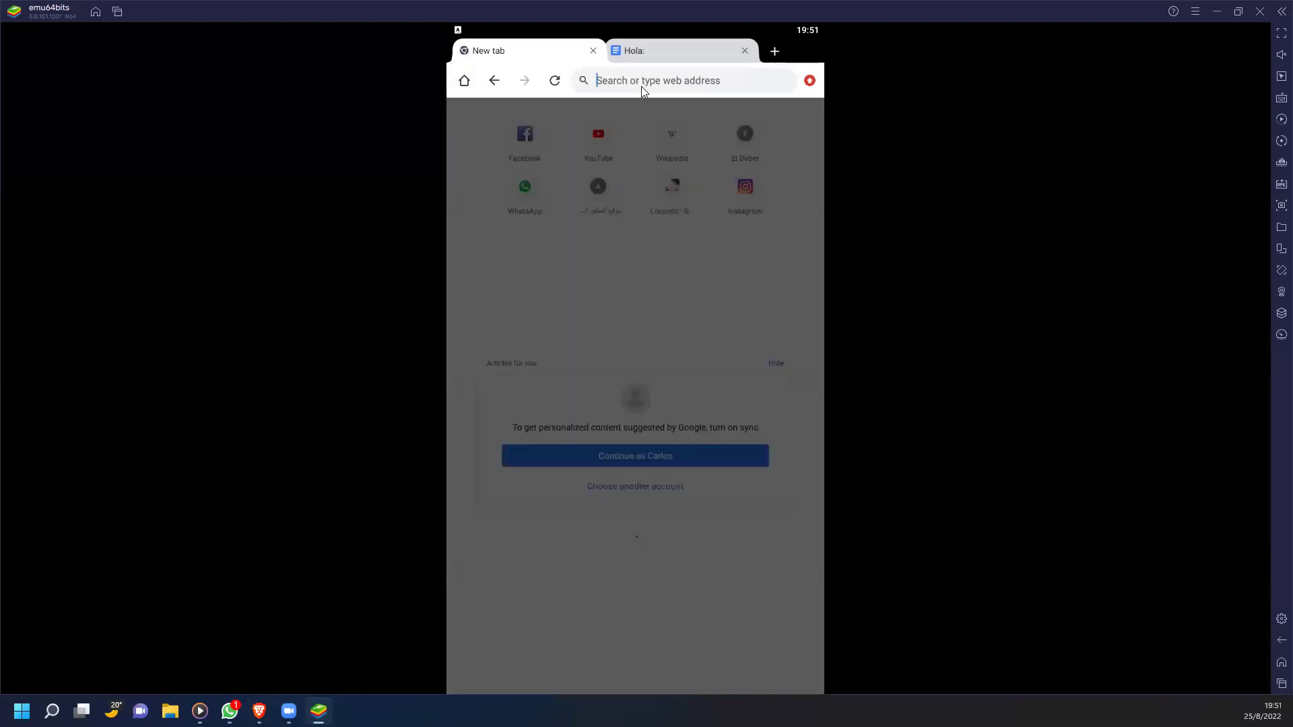
{"action": "type", "text": "cla"}
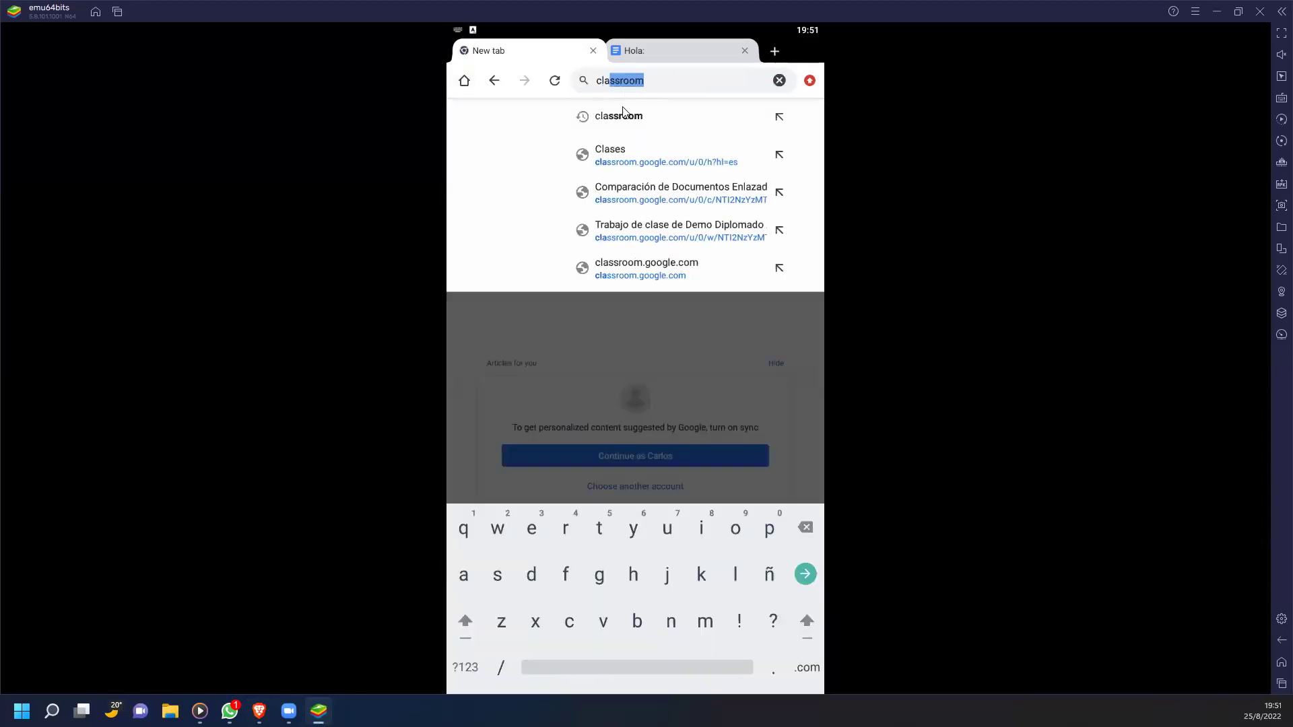
{"action": "left_click", "coordinate": [625, 119]}
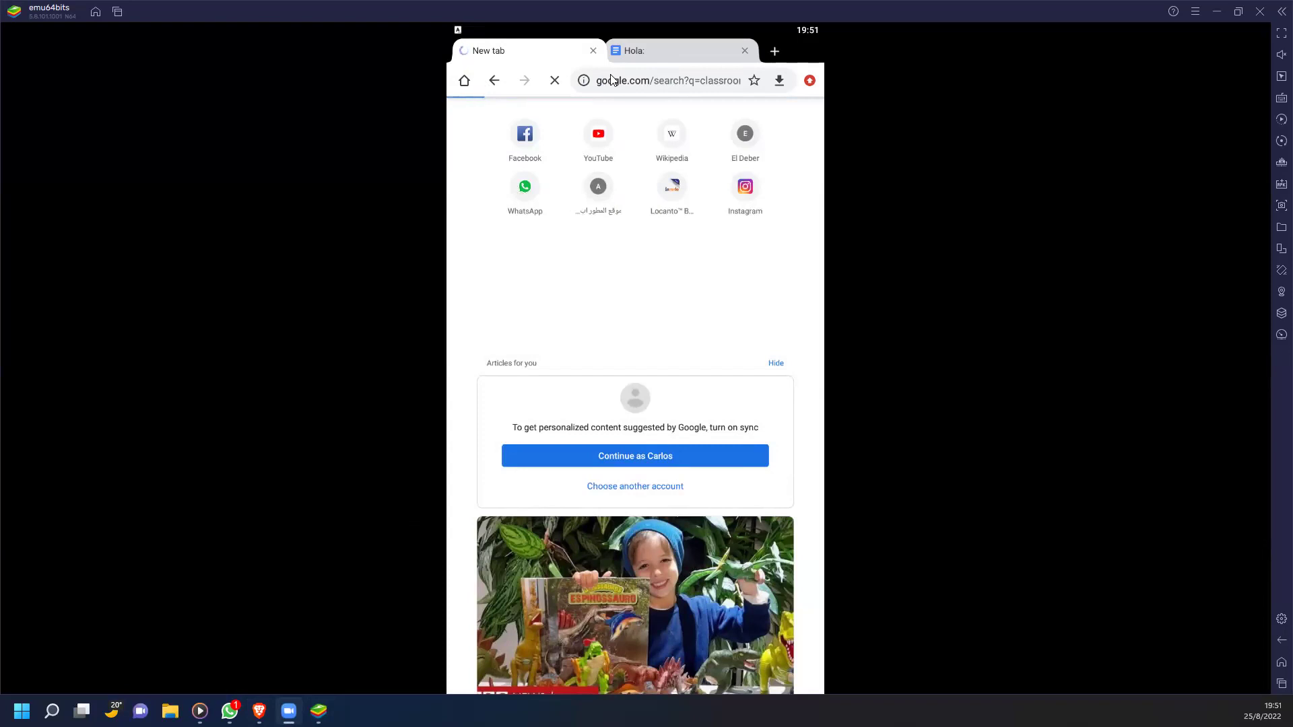
{"action": "left_click", "coordinate": [647, 455]}
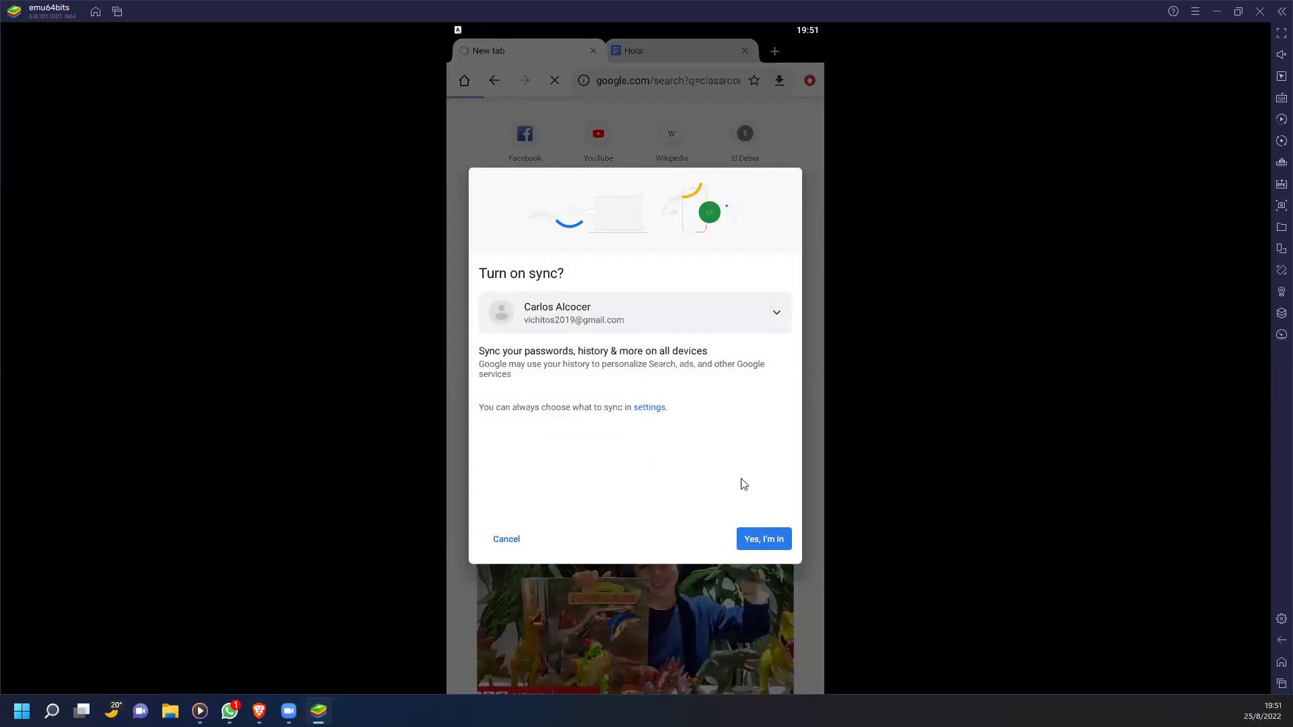
{"action": "left_click", "coordinate": [764, 539]}
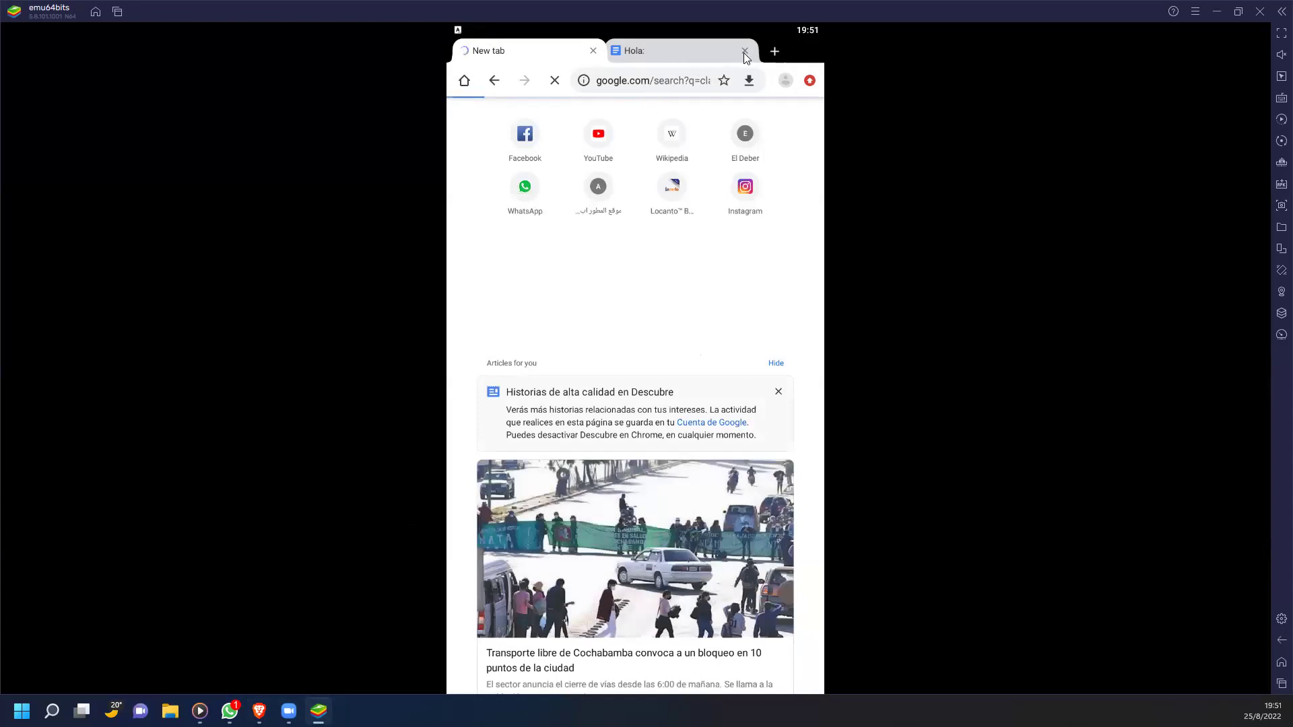
- Close all recent apps in the emulator, including DomiNations, Ajustes and Chrome
{"action": "left_click", "coordinate": [1280, 662]}
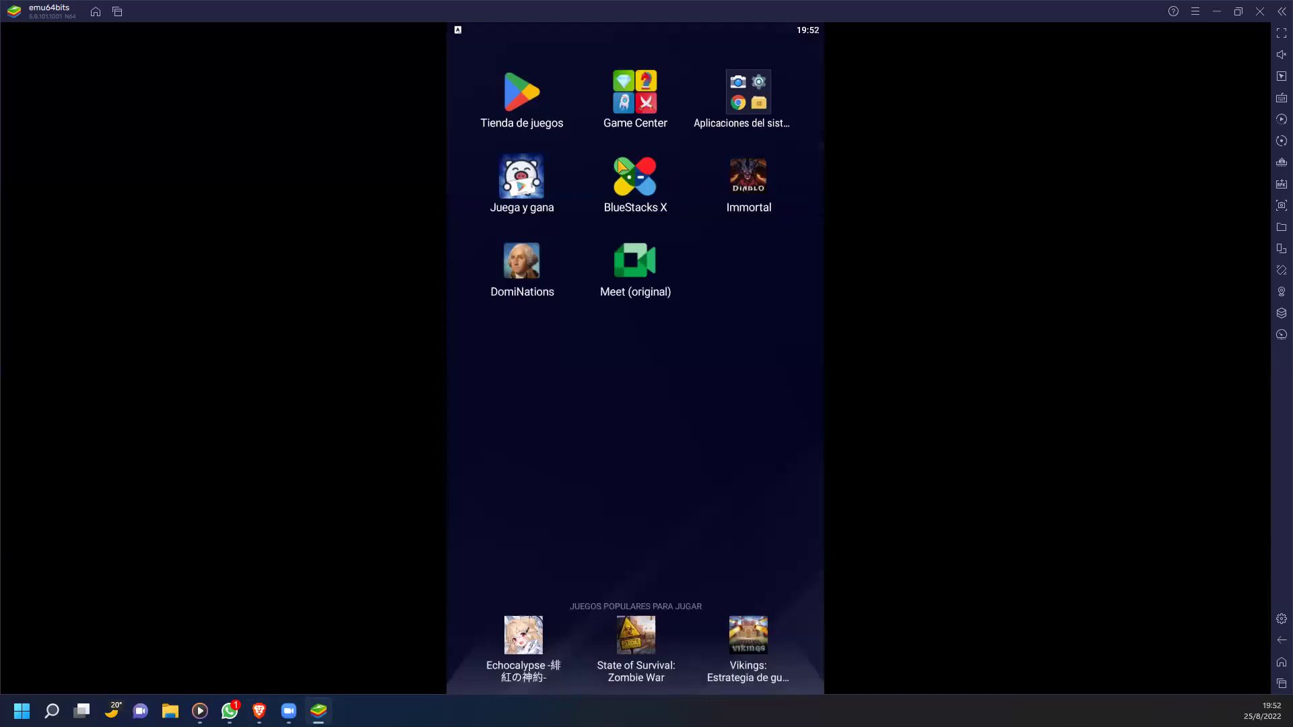
{"action": "left_click", "coordinate": [1281, 683]}
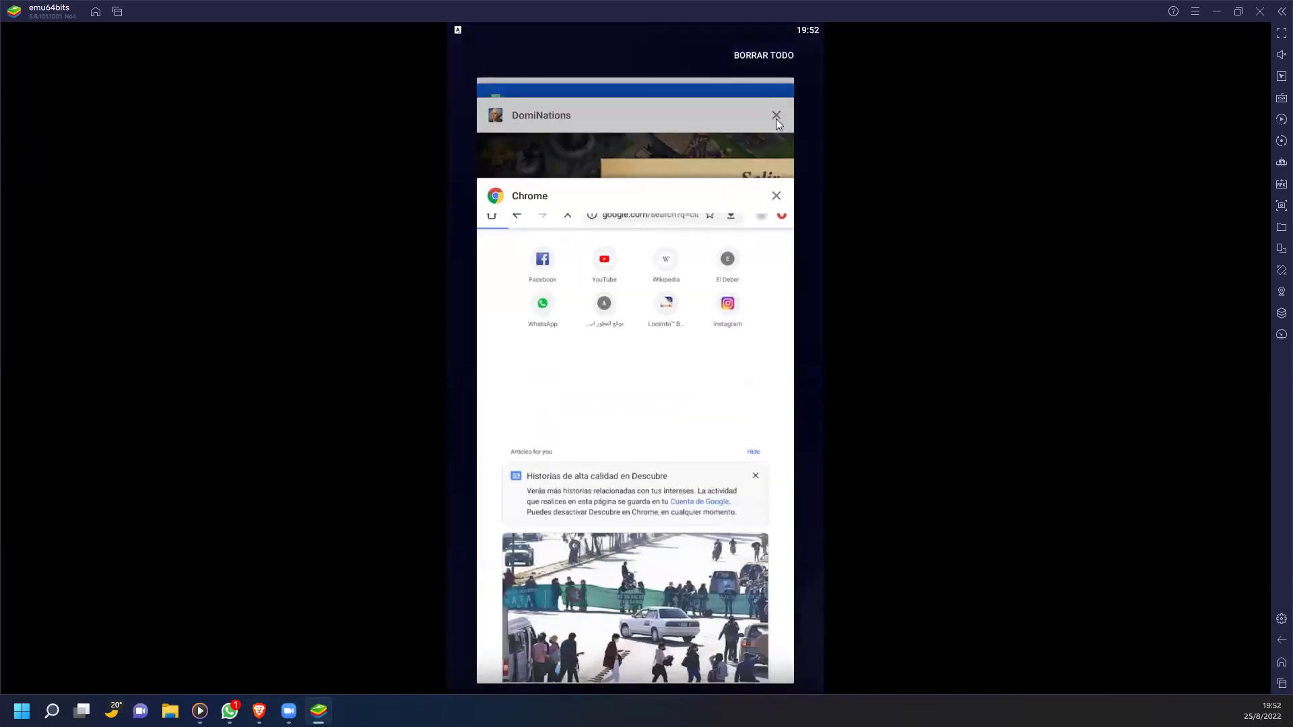
{"action": "left_click", "coordinate": [776, 118]}
{"action": "left_click", "coordinate": [776, 123]}
{"action": "left_click", "coordinate": [776, 120]}
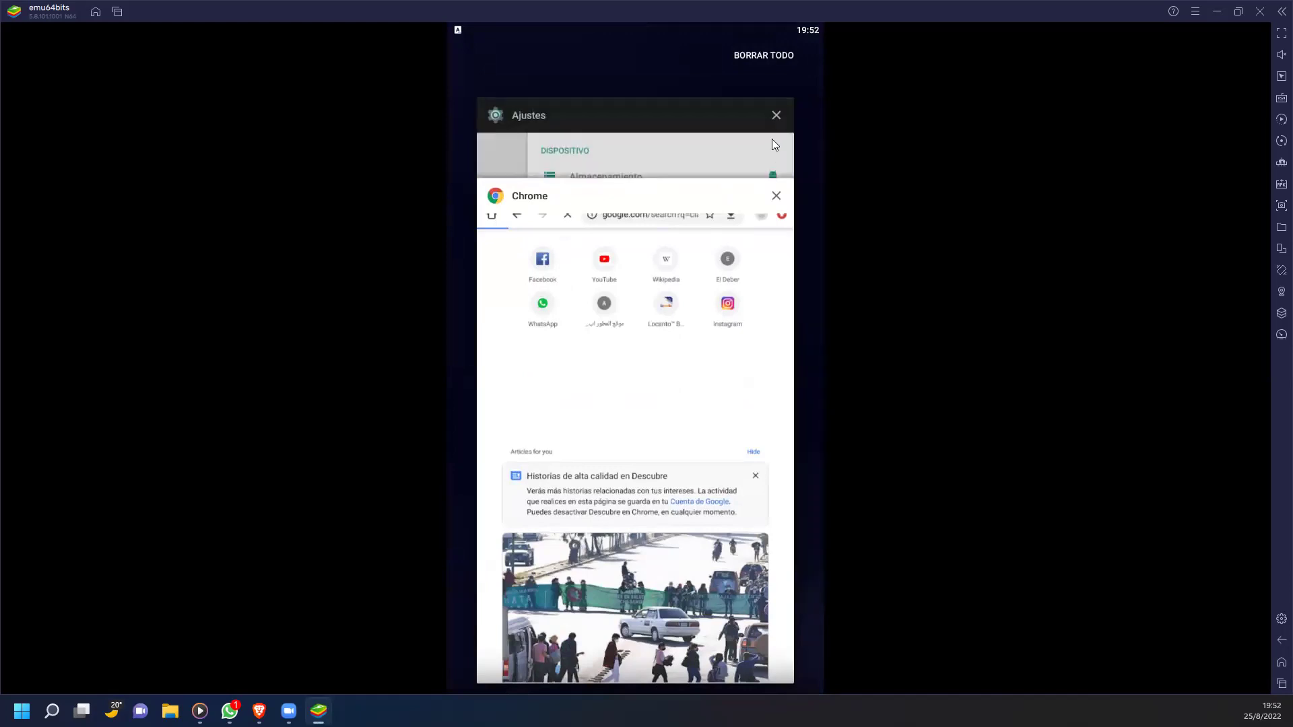
{"action": "left_click", "coordinate": [775, 116]}
{"action": "left_click", "coordinate": [777, 153]}
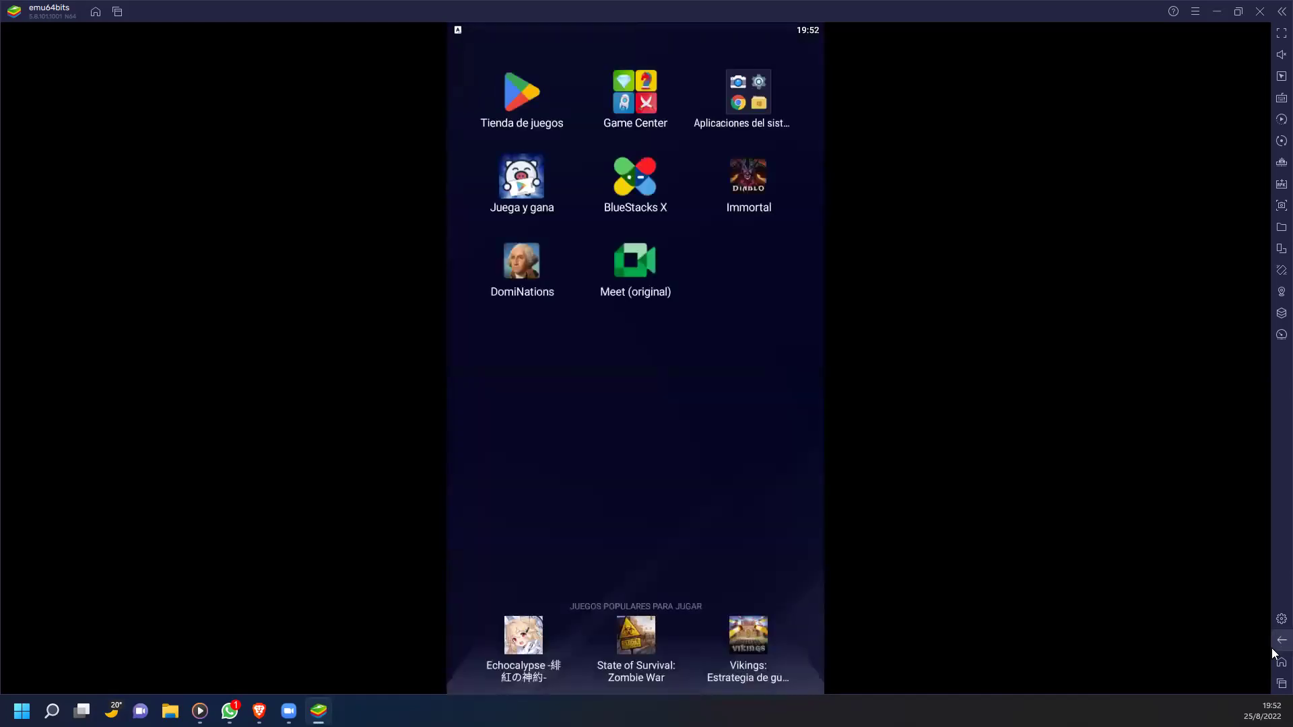
- Launch Chrome from System apps, search 'classroom' and open the Google Classroom result
{"action": "left_click", "coordinate": [721, 103]}
{"action": "left_click", "coordinate": [626, 347]}
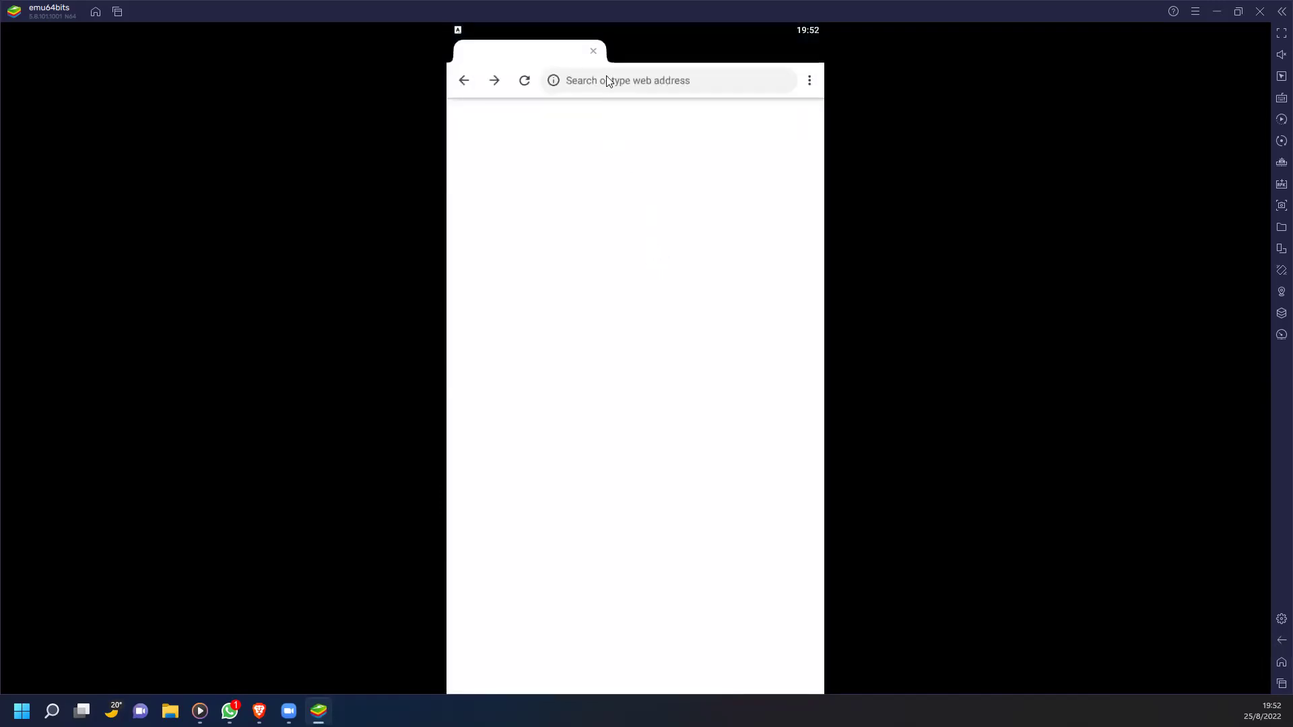
{"action": "left_click", "coordinate": [610, 80]}
{"action": "type", "text": "classroom"}
{"action": "key", "text": "Return"}
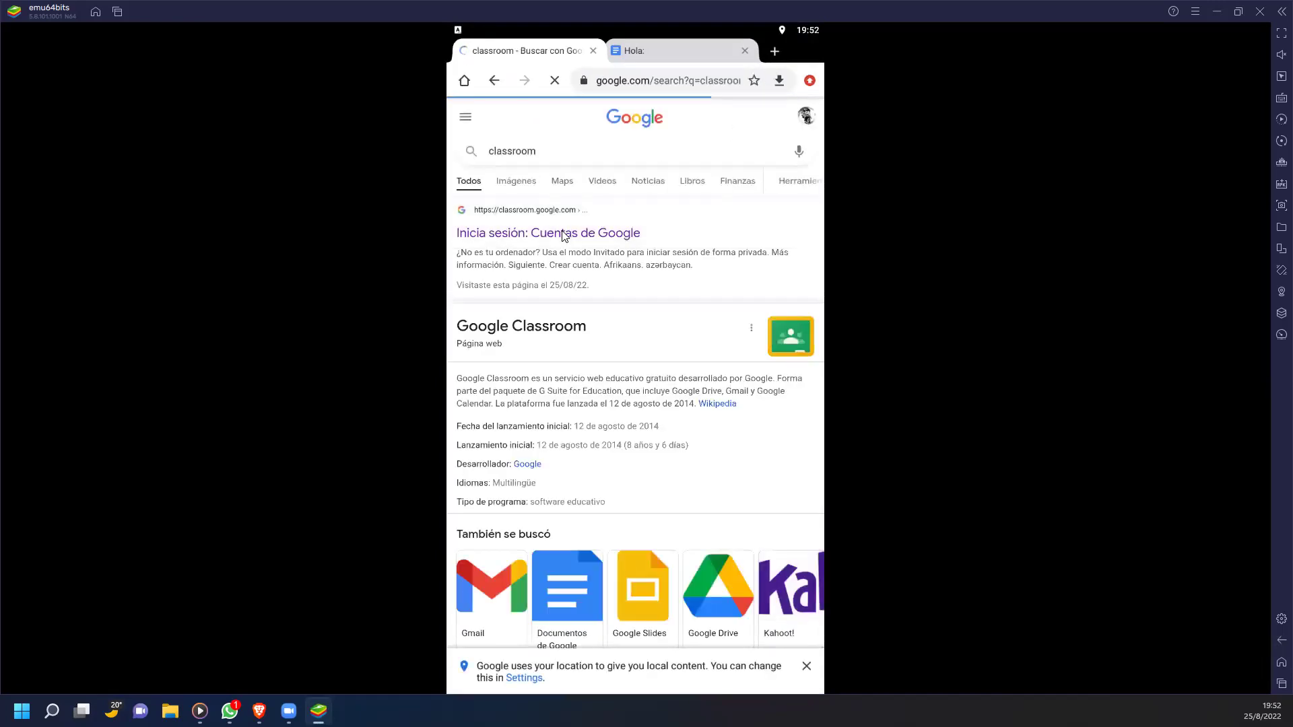
{"action": "left_click", "coordinate": [563, 233]}
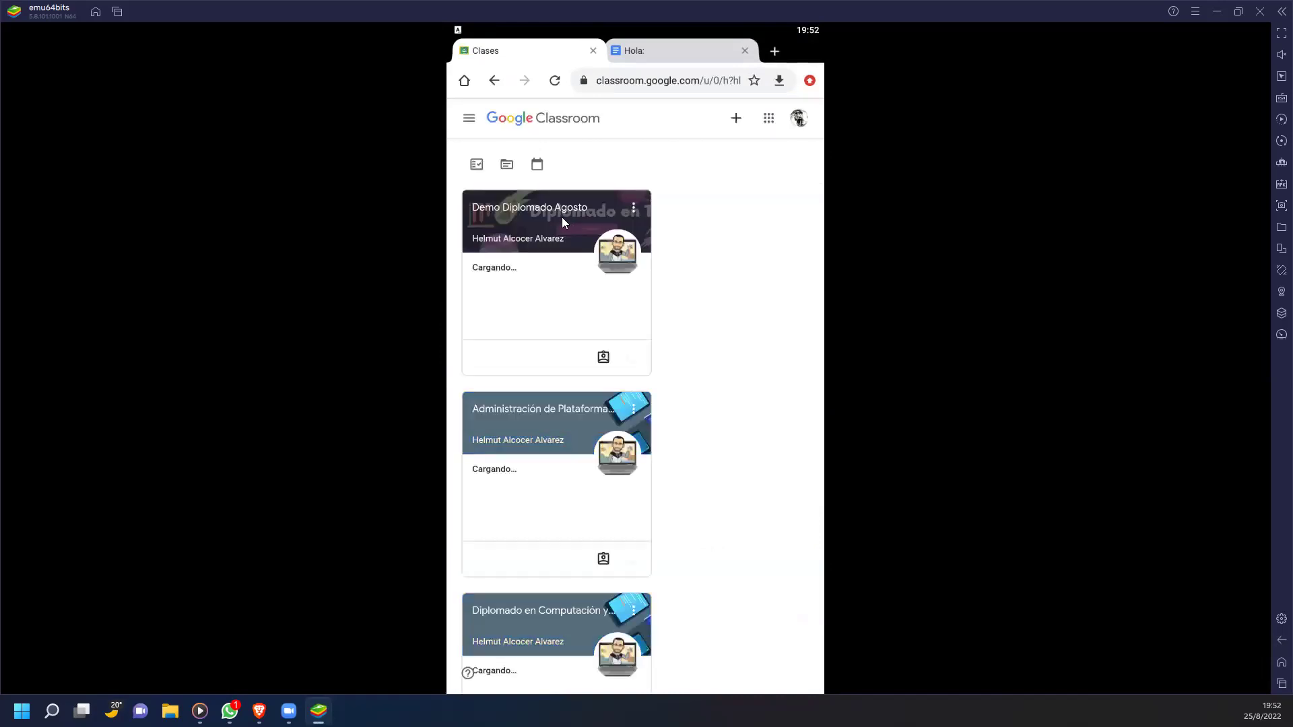
- Open Demo Diplomado Agosto and review the latest assignment's 3-criterion, 50-point rubric
{"action": "left_click", "coordinate": [561, 207]}
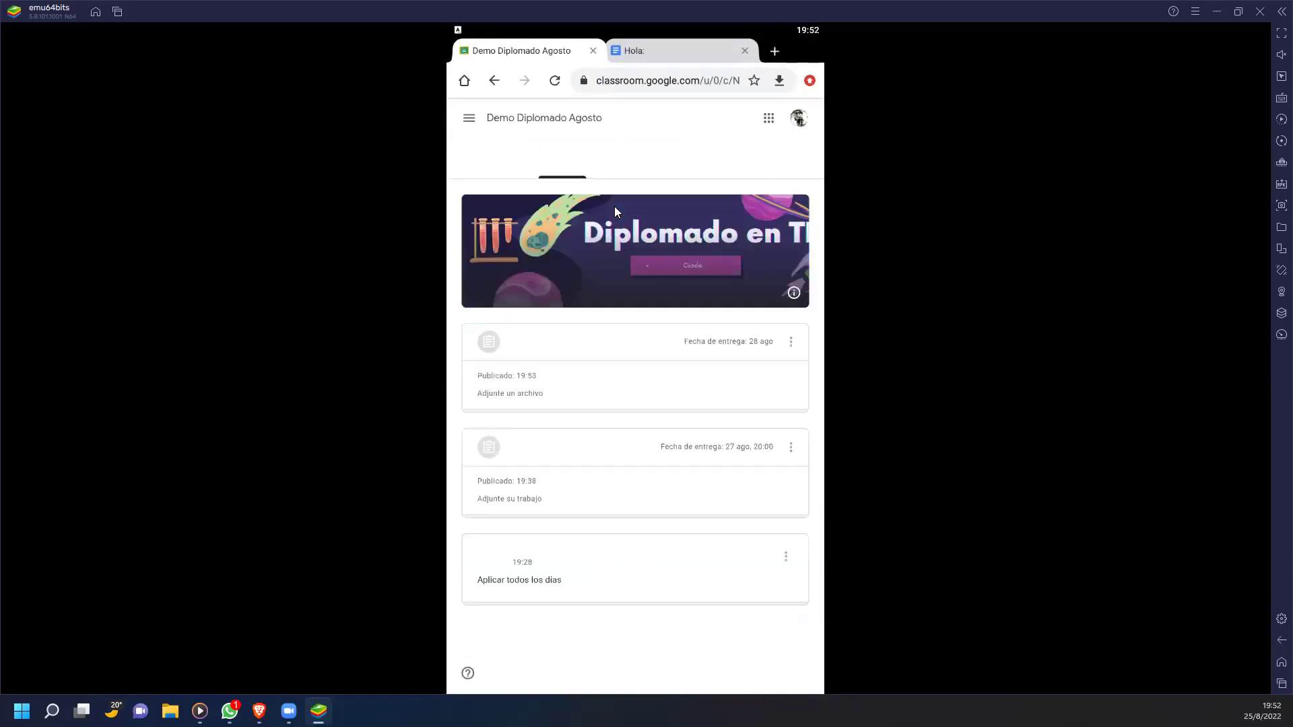
{"action": "scroll", "coordinate": [620, 309], "scroll_direction": "down", "scroll_amount": 3}
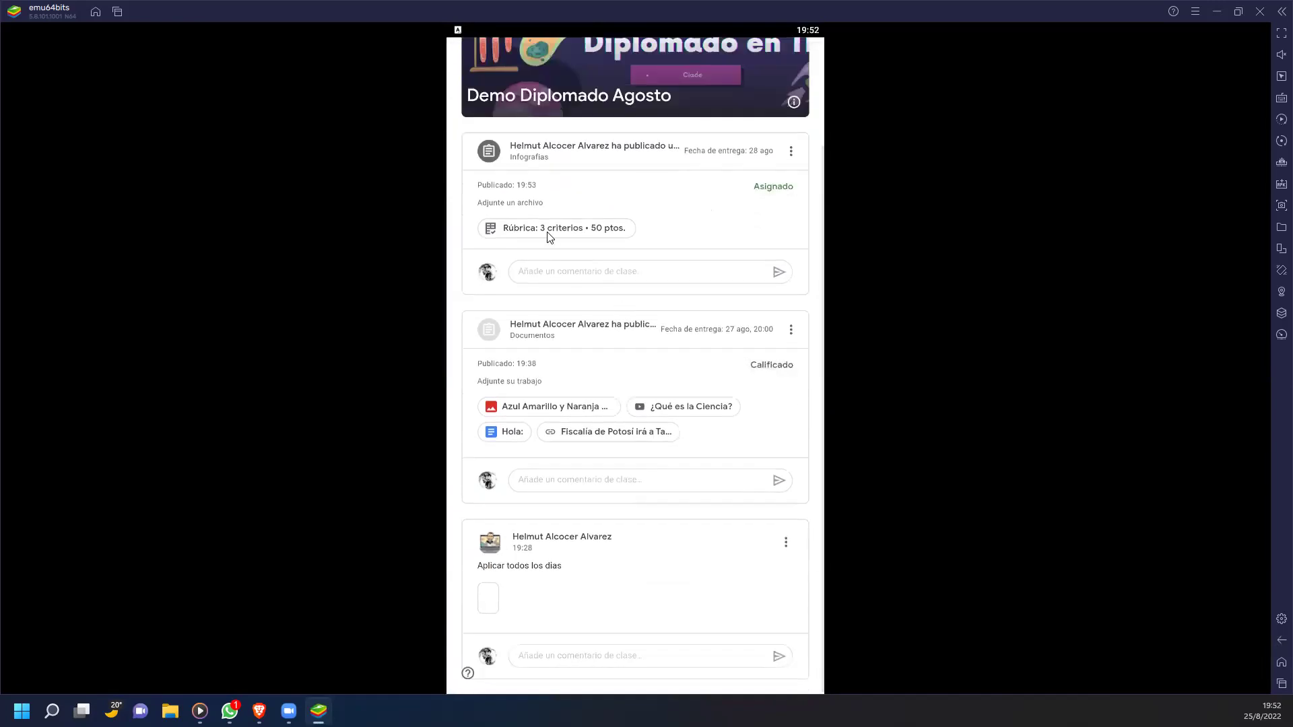
{"action": "left_click_drag", "start_coordinate": [548, 231], "coordinate": [556, 424]}
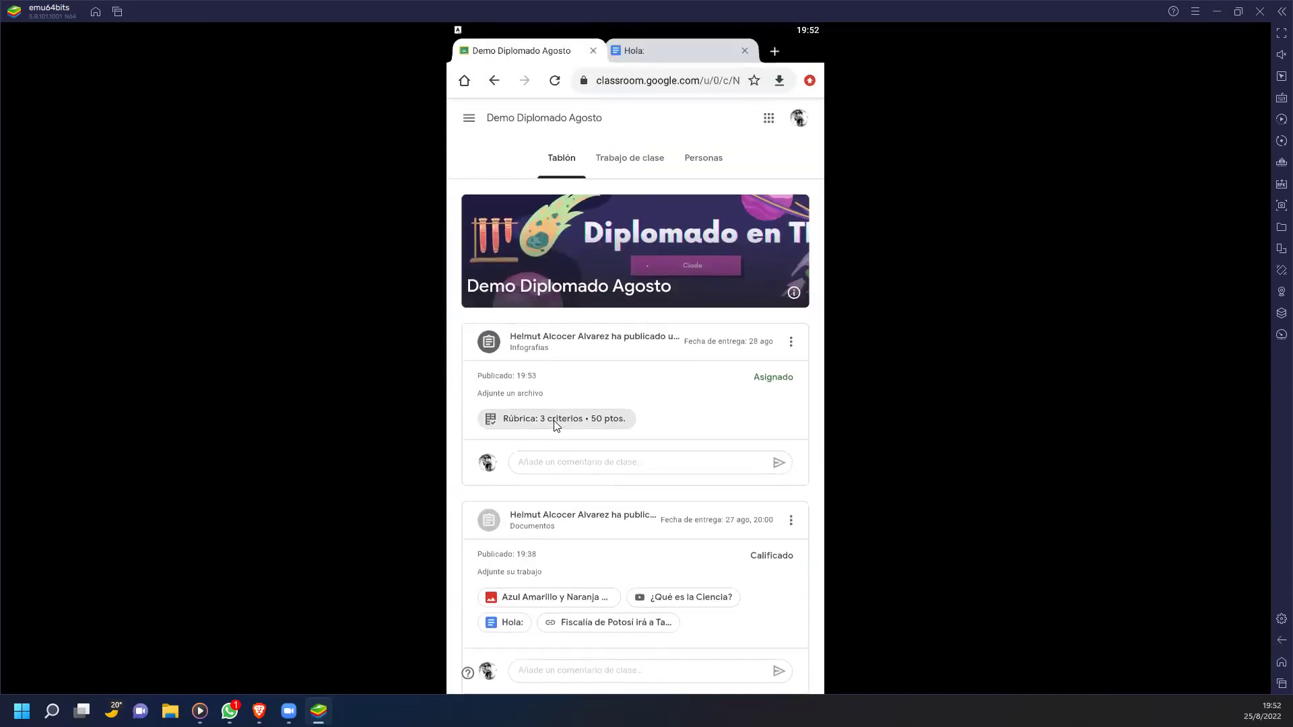
{"action": "left_click", "coordinate": [556, 423]}
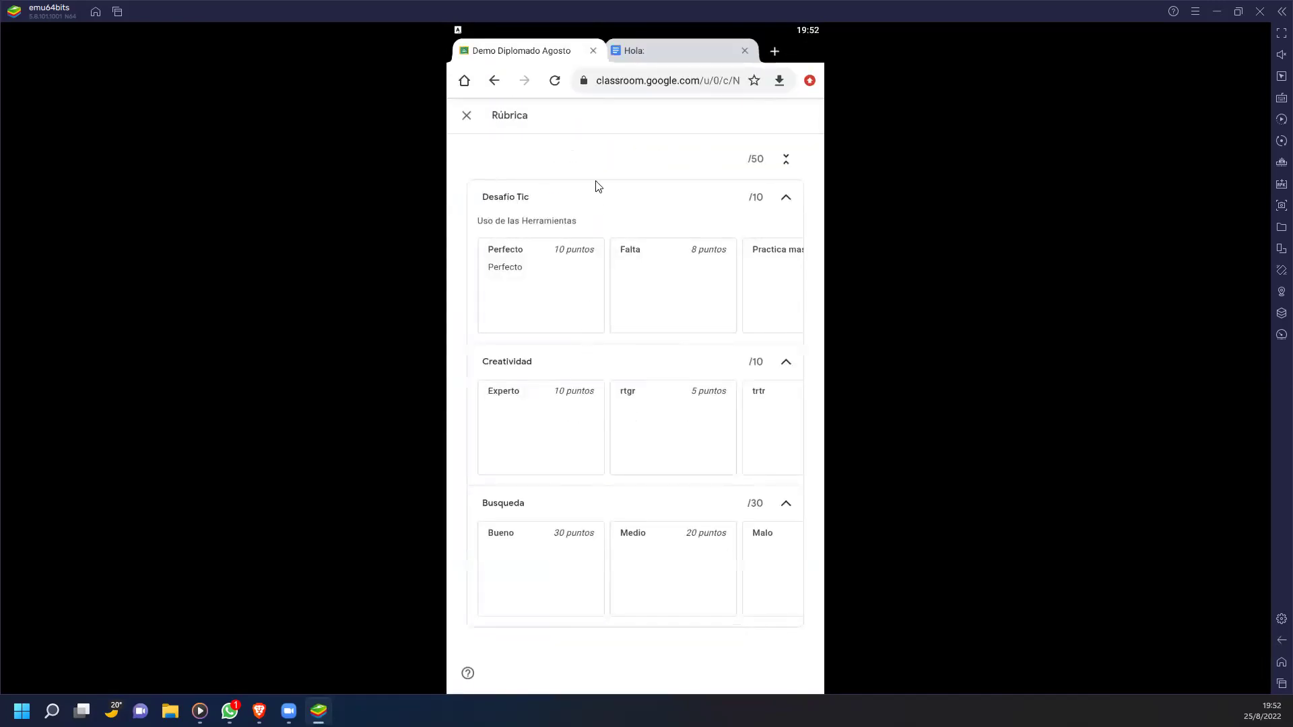
{"action": "left_click_drag", "start_coordinate": [598, 153], "coordinate": [574, 211]}
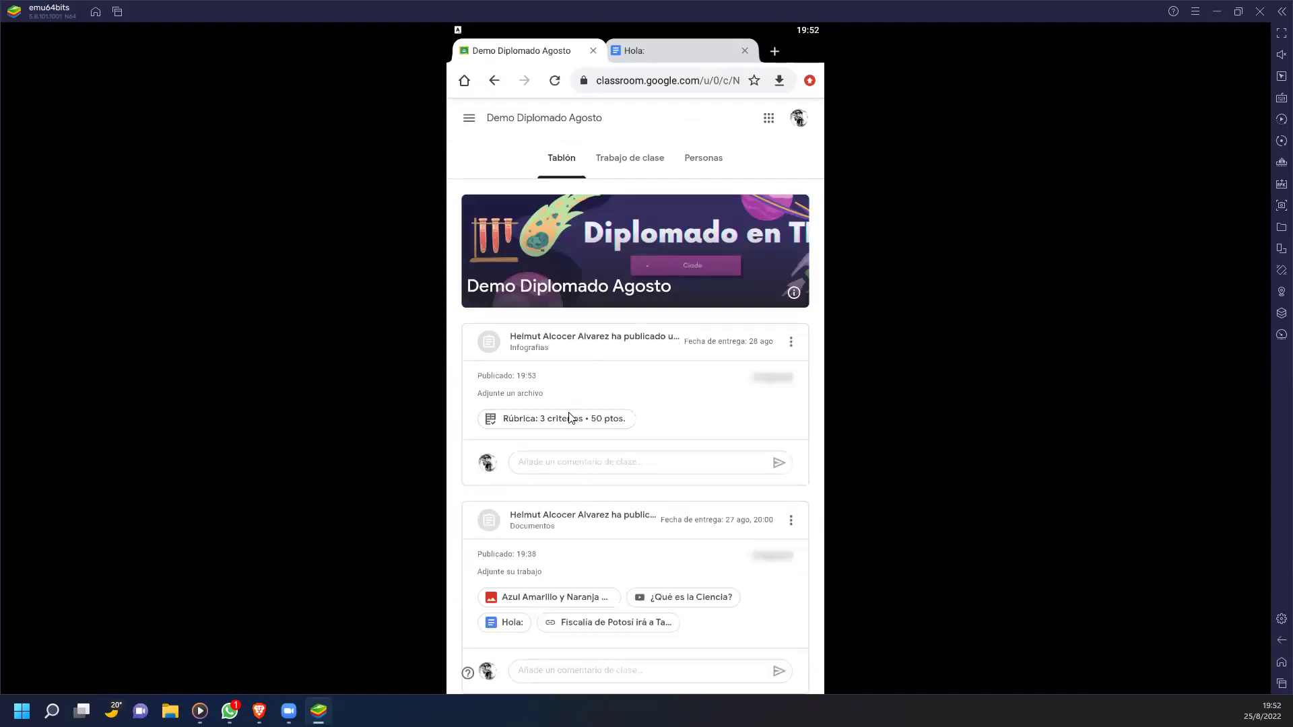
{"action": "left_click", "coordinate": [557, 423]}
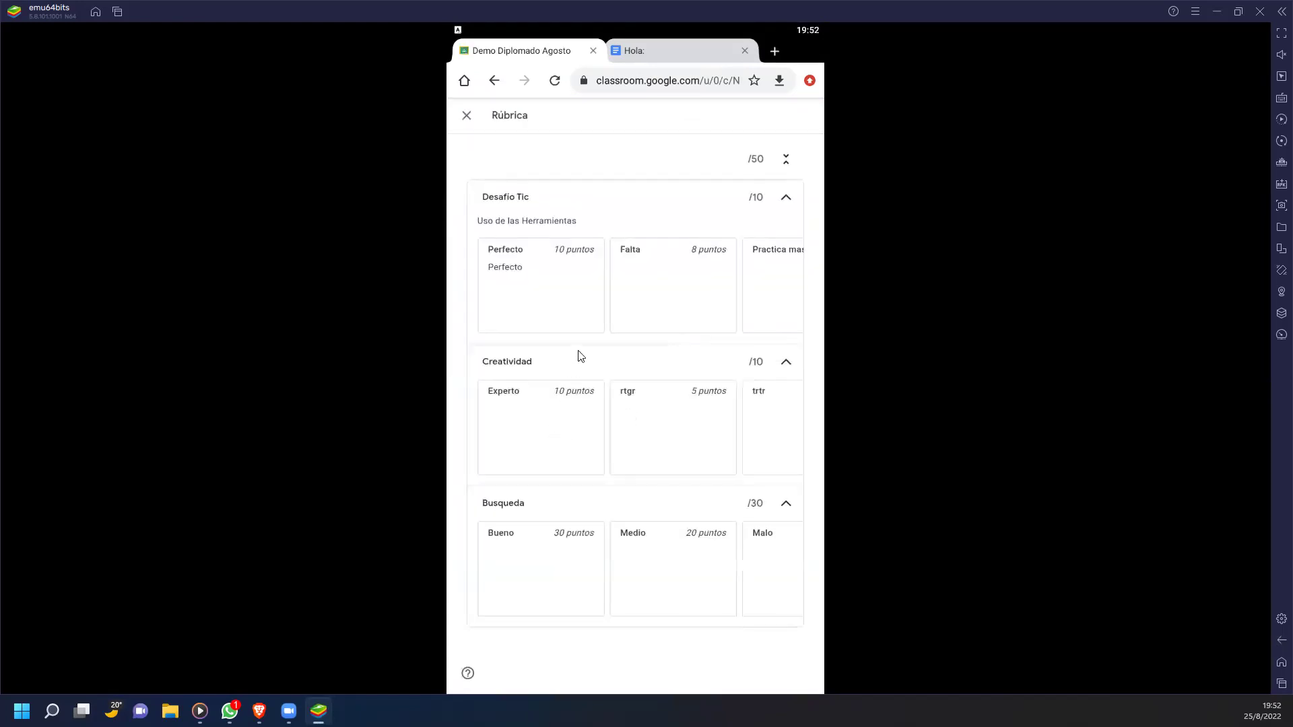
{"action": "scroll", "coordinate": [659, 340], "scroll_direction": "down", "scroll_amount": 2}
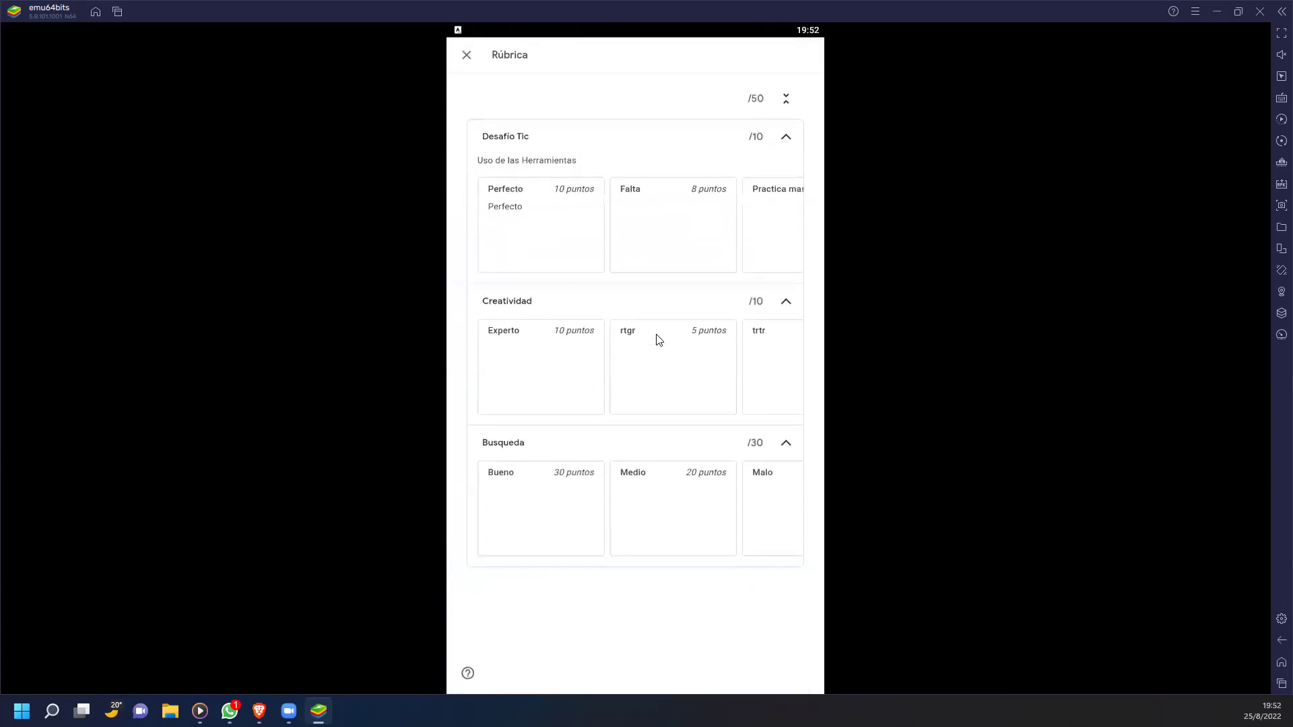
{"action": "scroll", "coordinate": [649, 352], "scroll_direction": "up", "scroll_amount": 2}
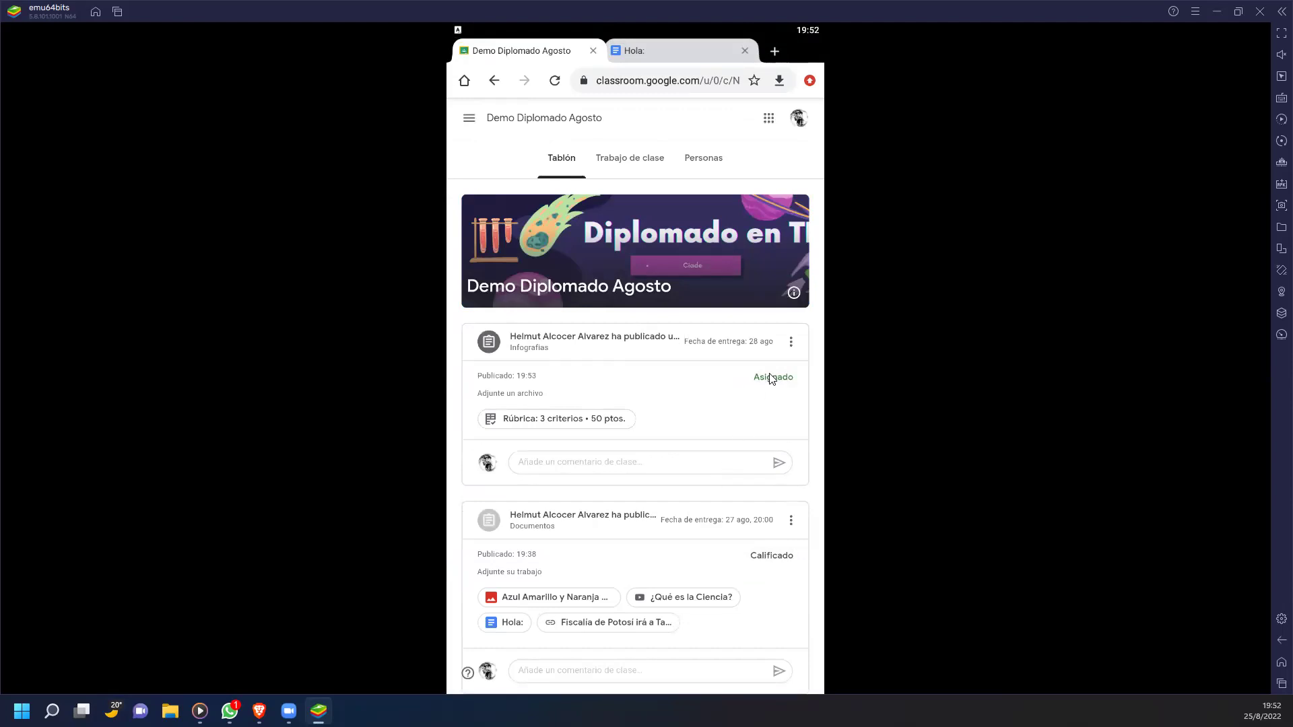
{"action": "left_click", "coordinate": [519, 423]}
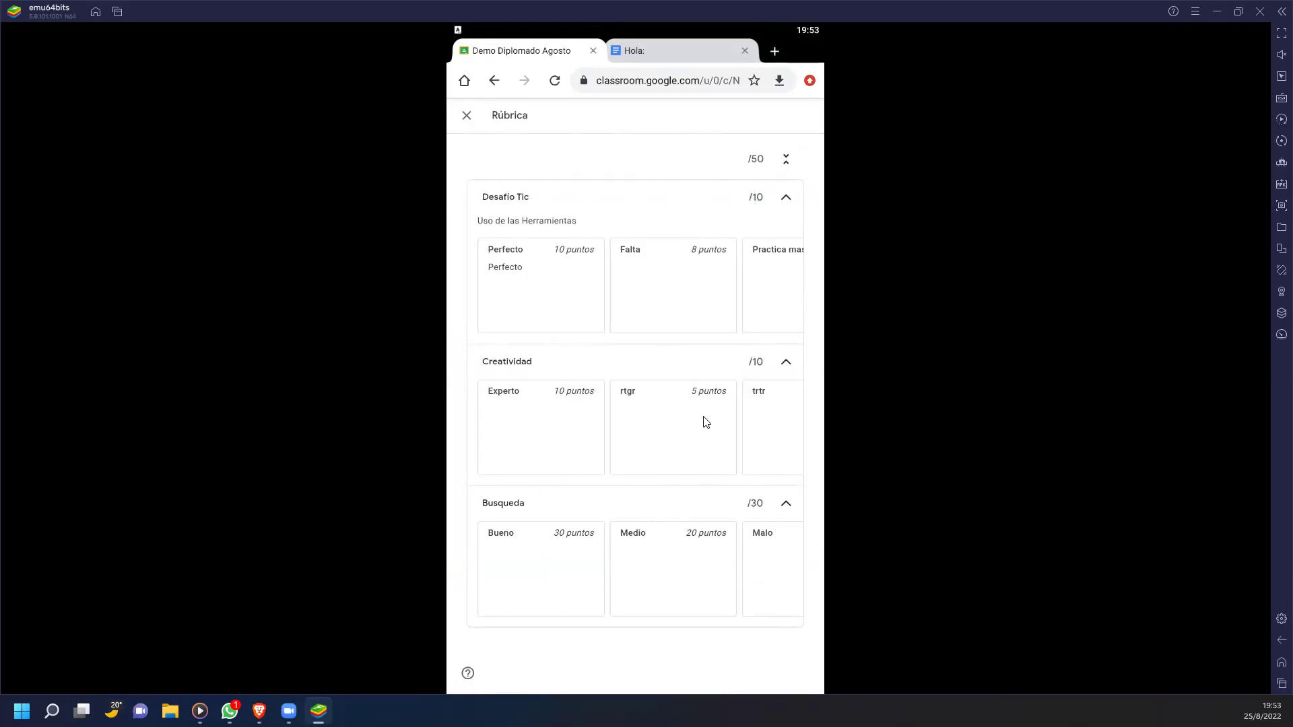
{"action": "left_click", "coordinate": [466, 116]}
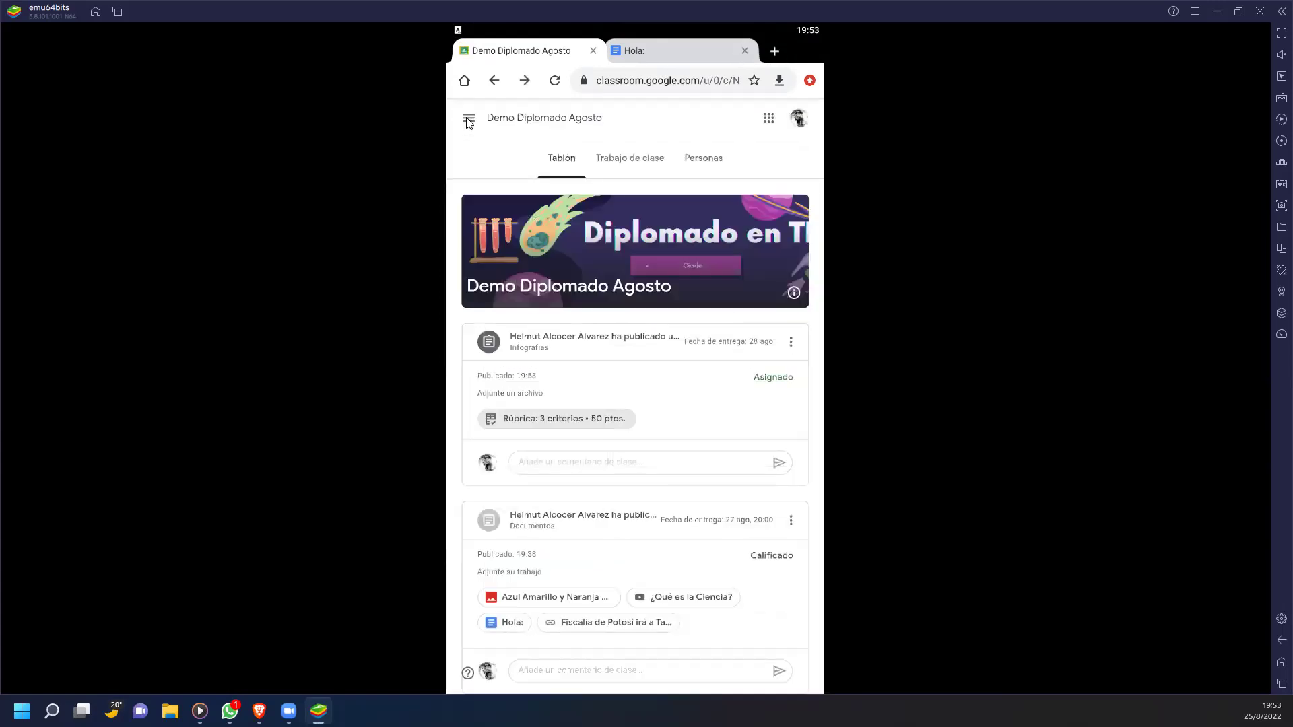
- Back in the desktop browser, create a new assignment with Crear > Tarea
{"action": "key", "text": "alt+Tab"}
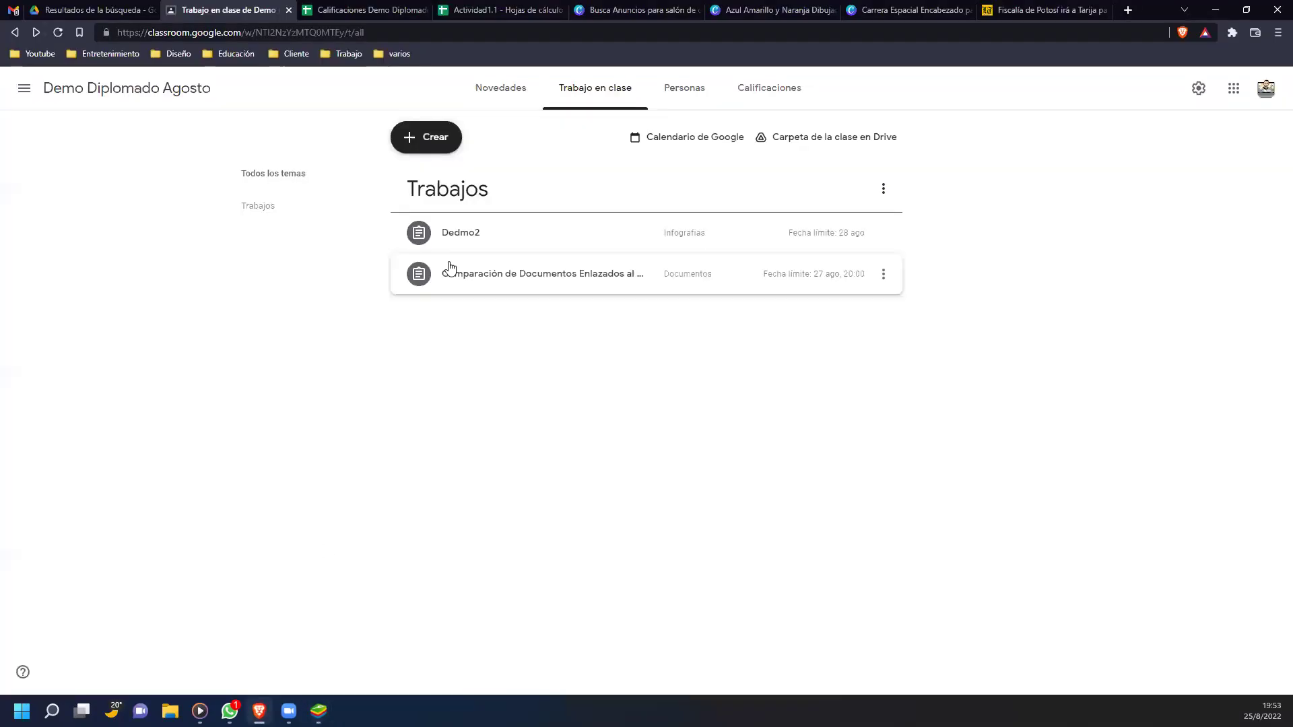
{"action": "left_click", "coordinate": [450, 140]}
{"action": "left_click", "coordinate": [456, 180]}
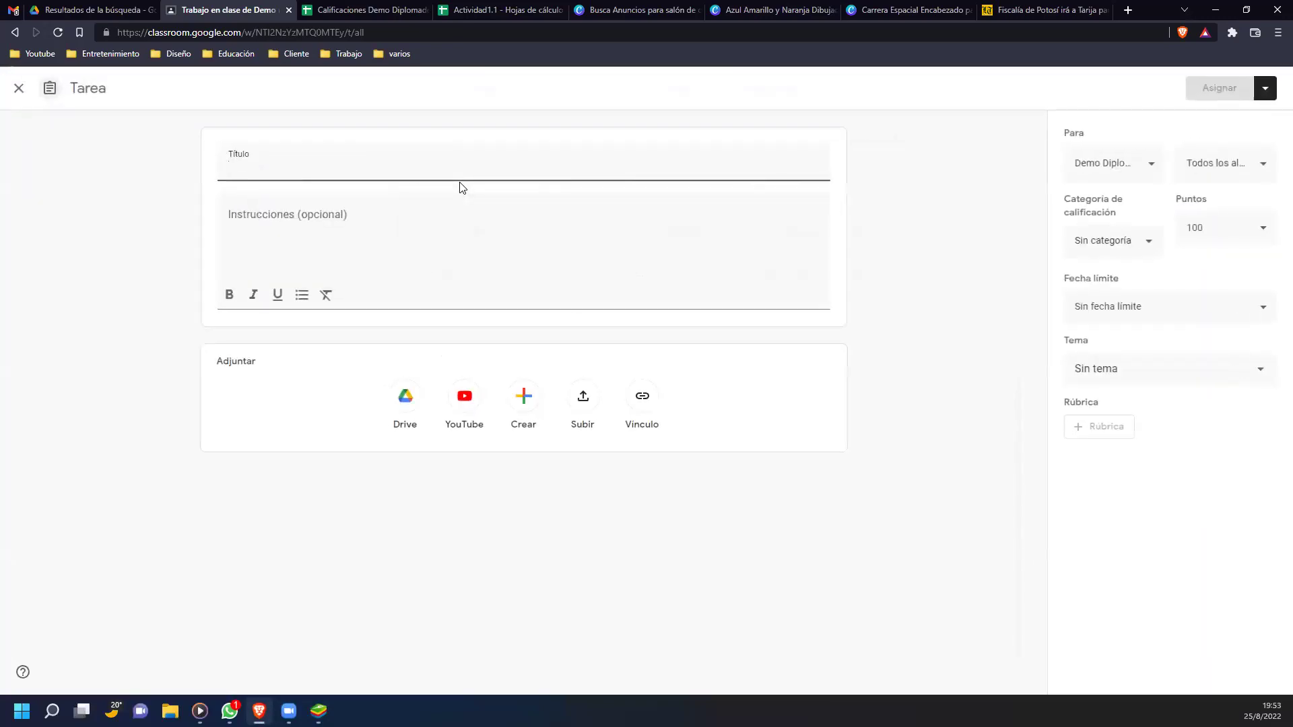
- Title the assignment 'retry' with instructions 'tertr' and grading category Videos
{"action": "type", "text": "retry"}
{"action": "key", "text": "Tab"}
{"action": "type", "text": "tertr"}
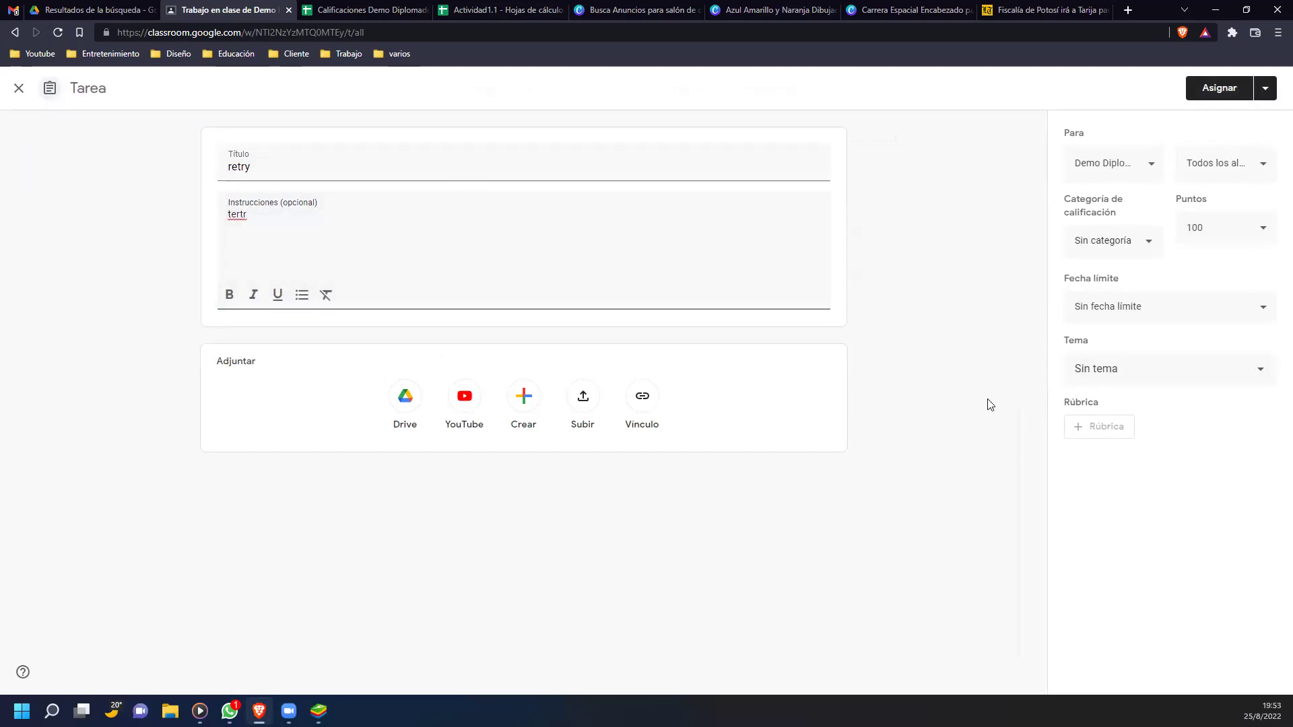
{"action": "left_click", "coordinate": [1144, 243]}
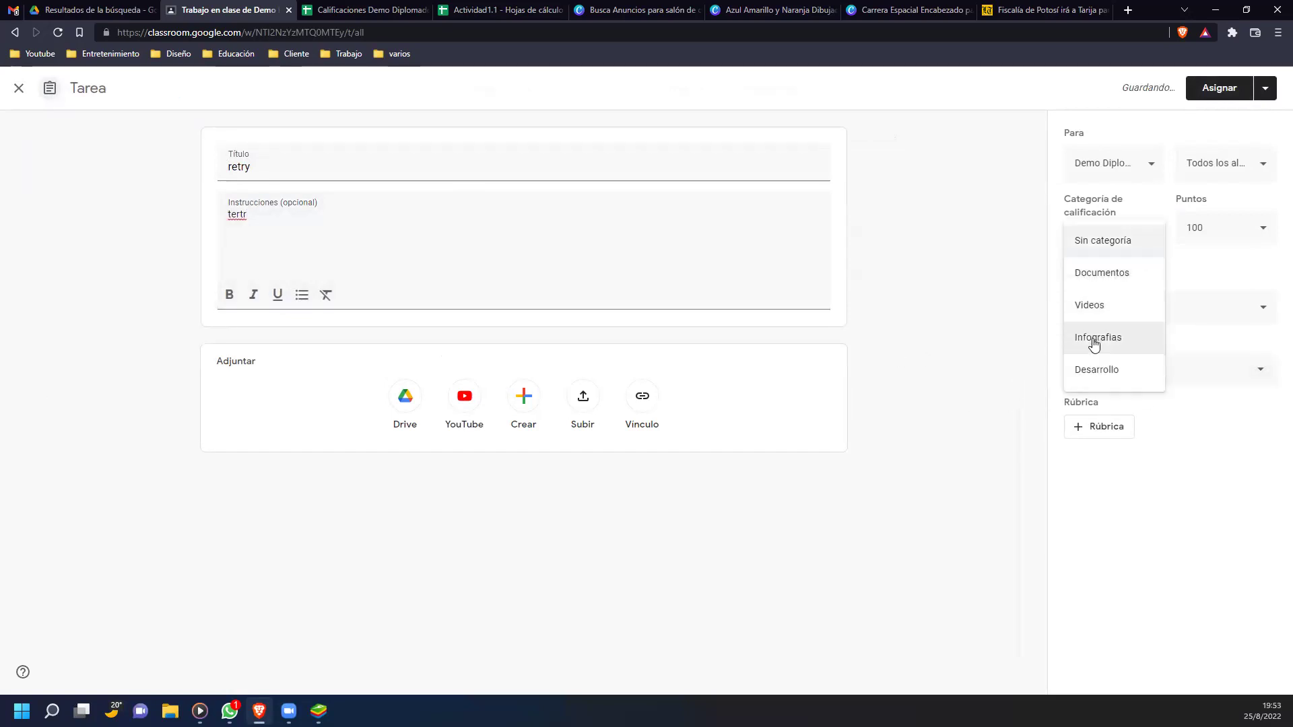
{"action": "left_click", "coordinate": [1100, 309]}
{"action": "left_click", "coordinate": [1091, 429]}
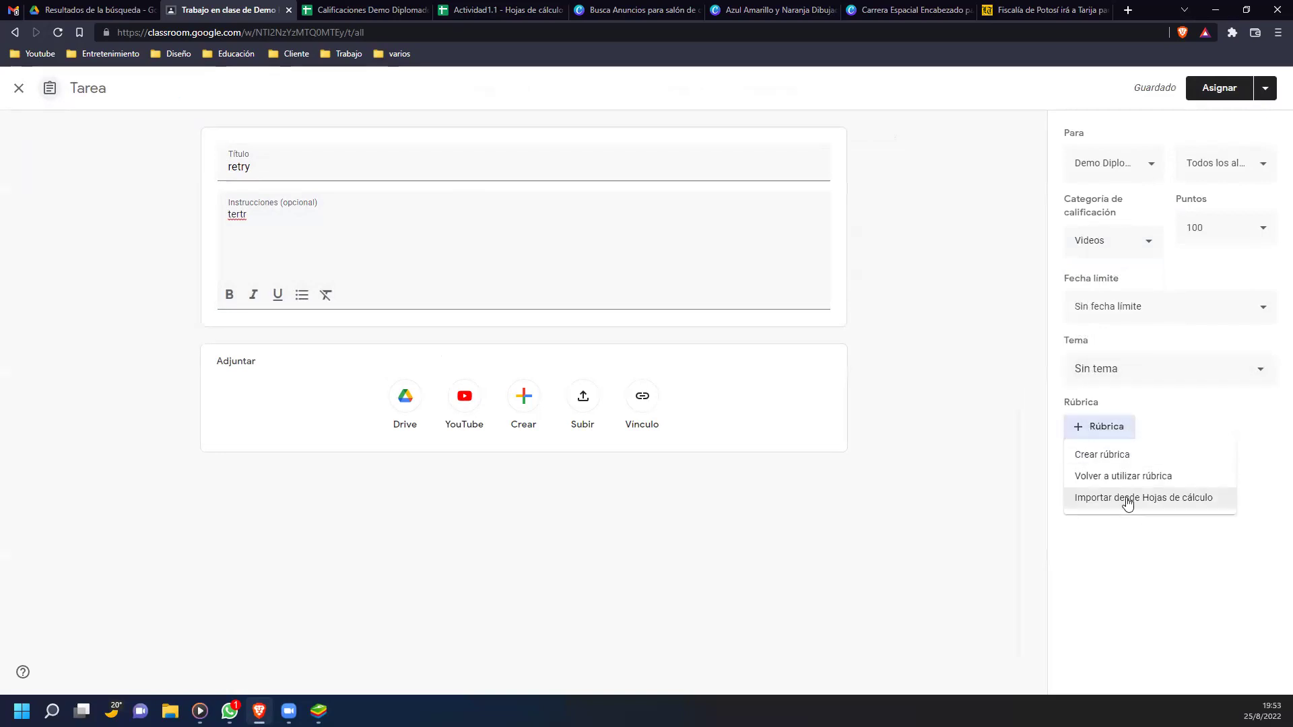
- Import the rubric from the Actividad1.1 spreadsheet using Importar desde Hojas de cálculo
{"action": "left_click", "coordinate": [1151, 499]}
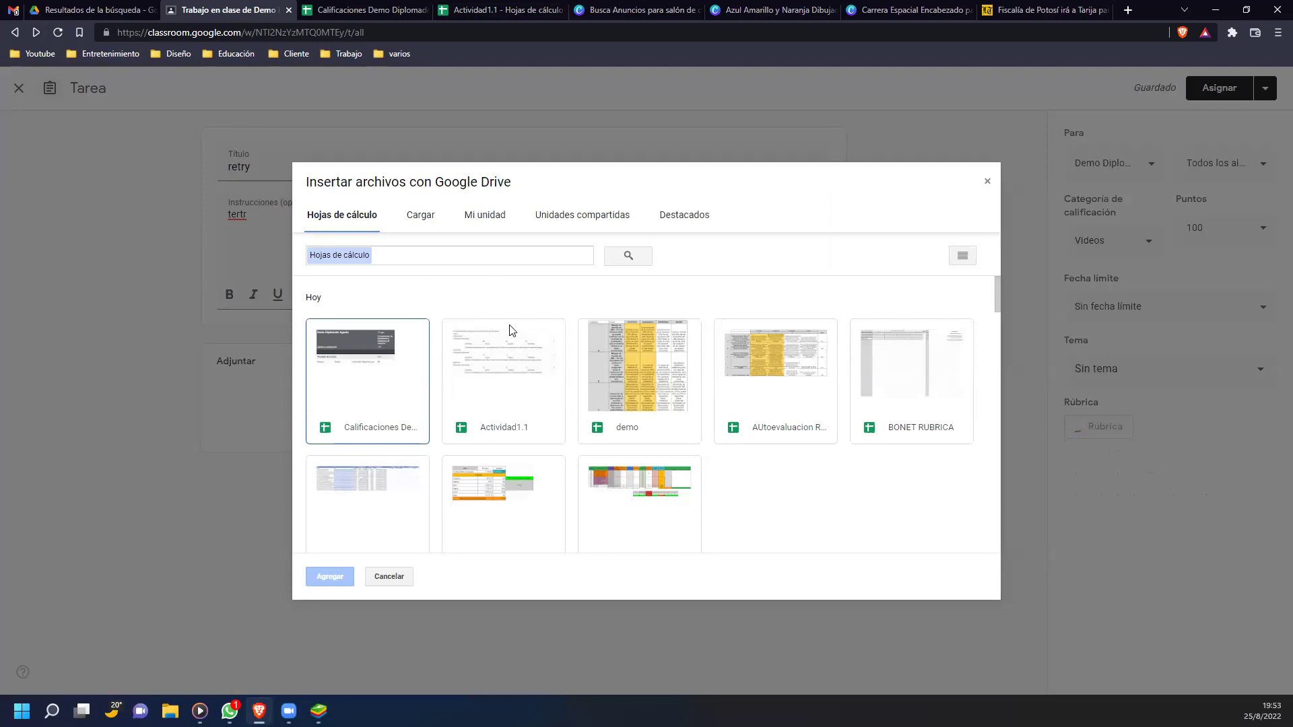
{"action": "left_click", "coordinate": [502, 344]}
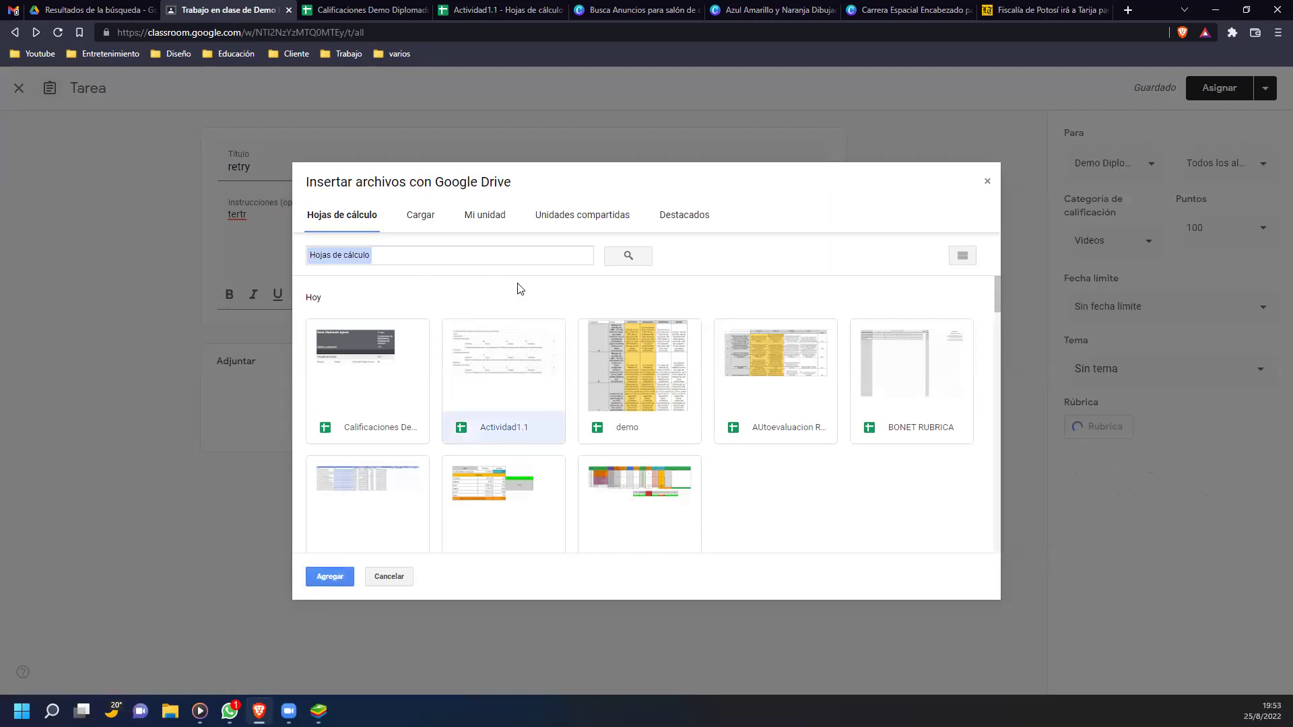
{"action": "left_click", "coordinate": [336, 580]}
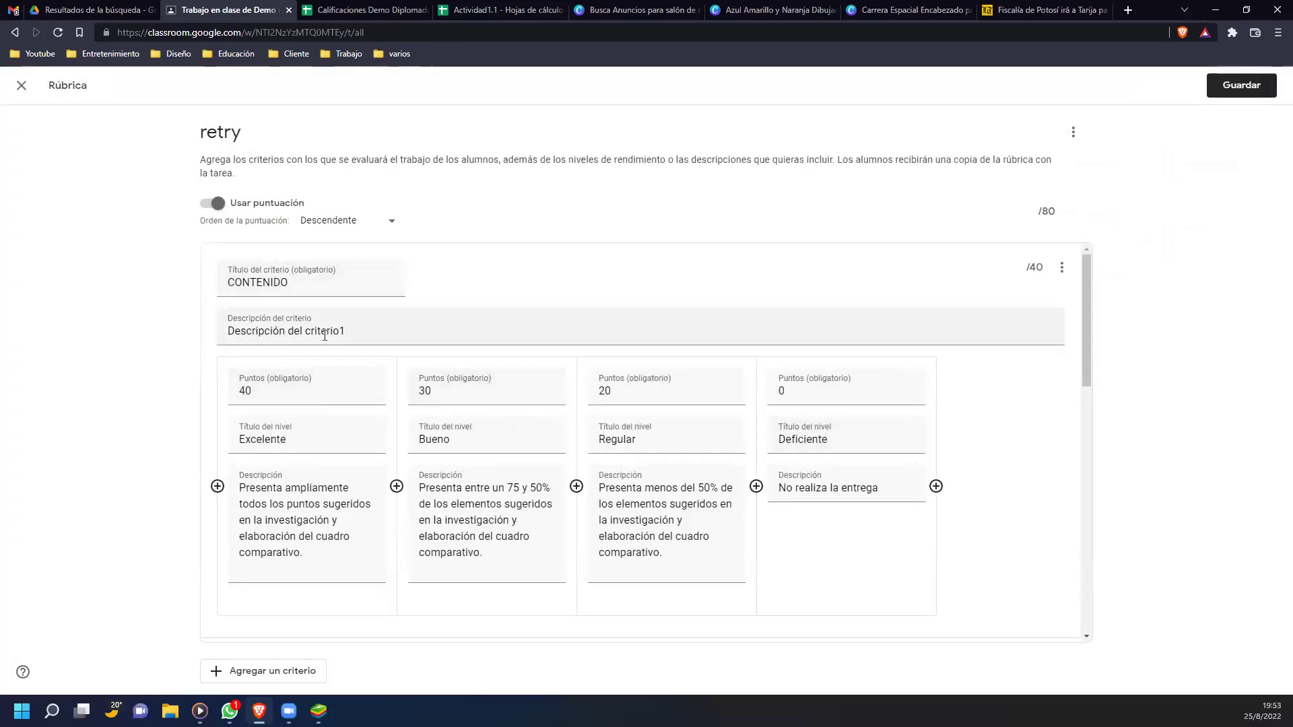
- Review the PORTADA and ANÁLISIS criteria, then save the three-criterion, 80-point rubric
{"action": "scroll", "coordinate": [325, 336], "scroll_direction": "down", "scroll_amount": 2}
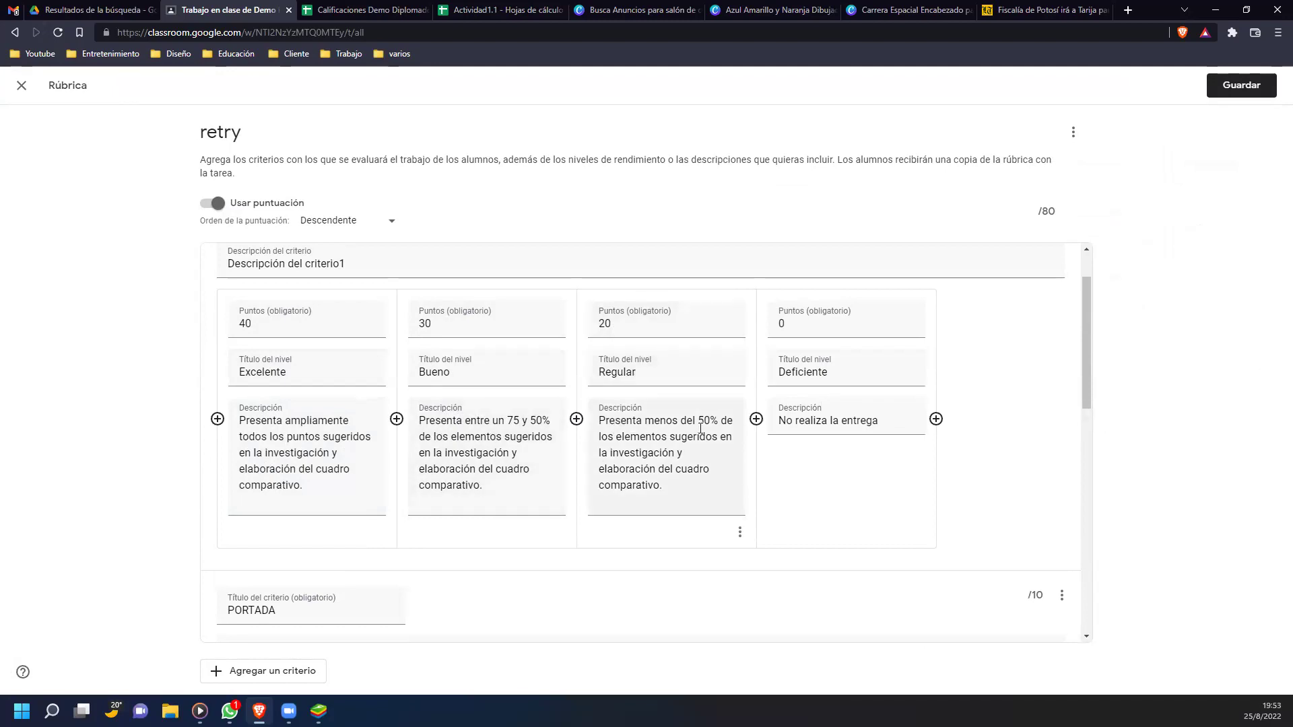
{"action": "scroll", "coordinate": [774, 470], "scroll_direction": "down", "scroll_amount": 5}
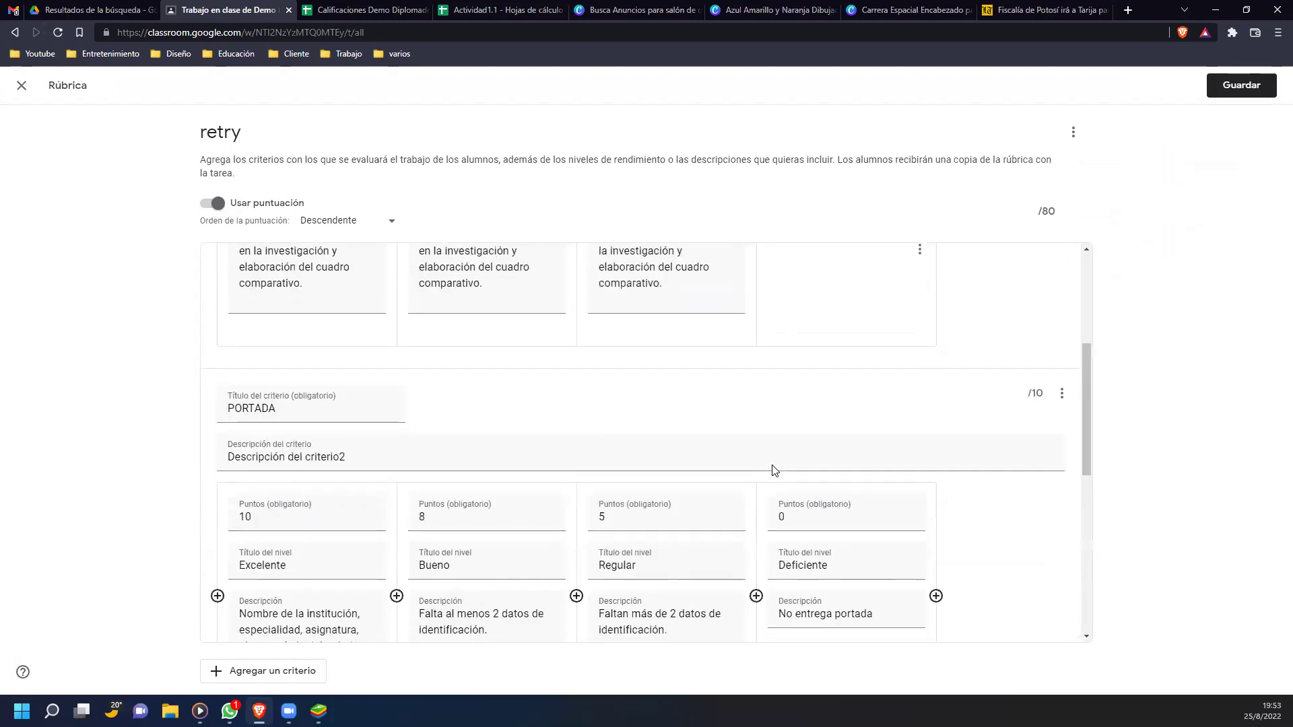
{"action": "scroll", "coordinate": [357, 310], "scroll_direction": "up", "scroll_amount": 1}
{"action": "scroll", "coordinate": [355, 319], "scroll_direction": "up", "scroll_amount": 5}
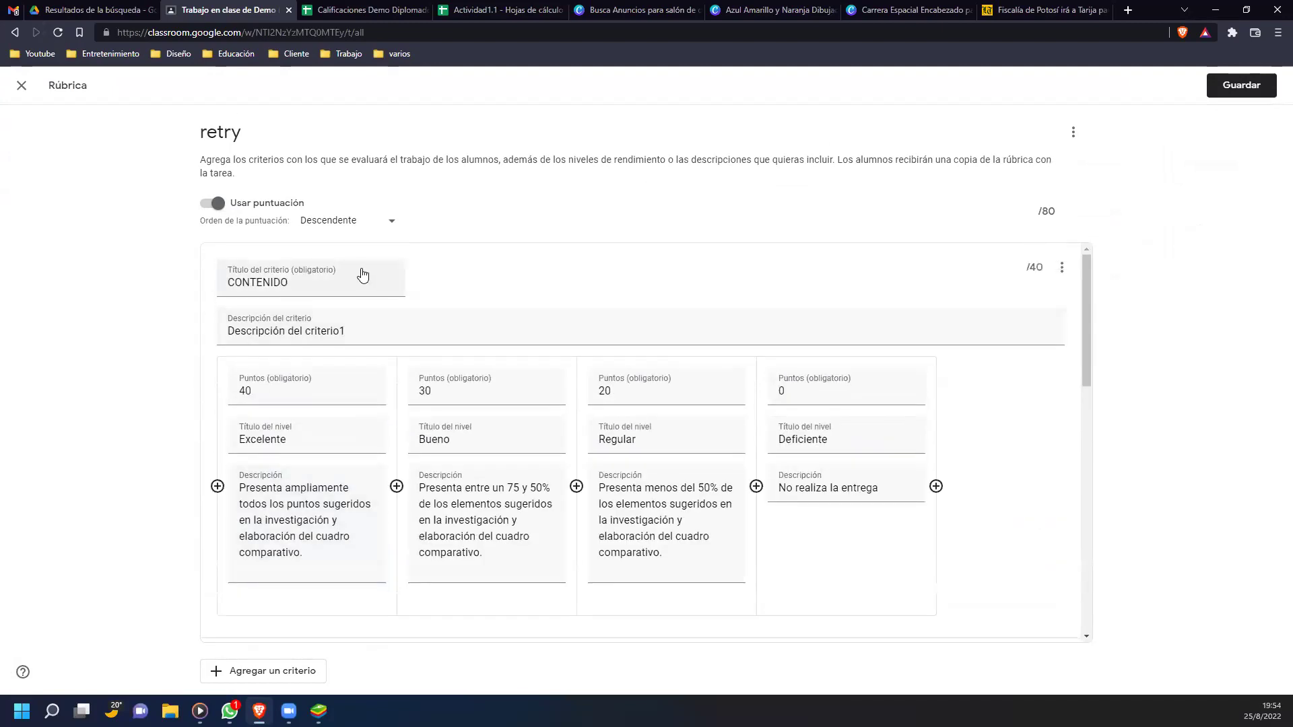
{"action": "scroll", "coordinate": [335, 280], "scroll_direction": "down", "scroll_amount": 5}
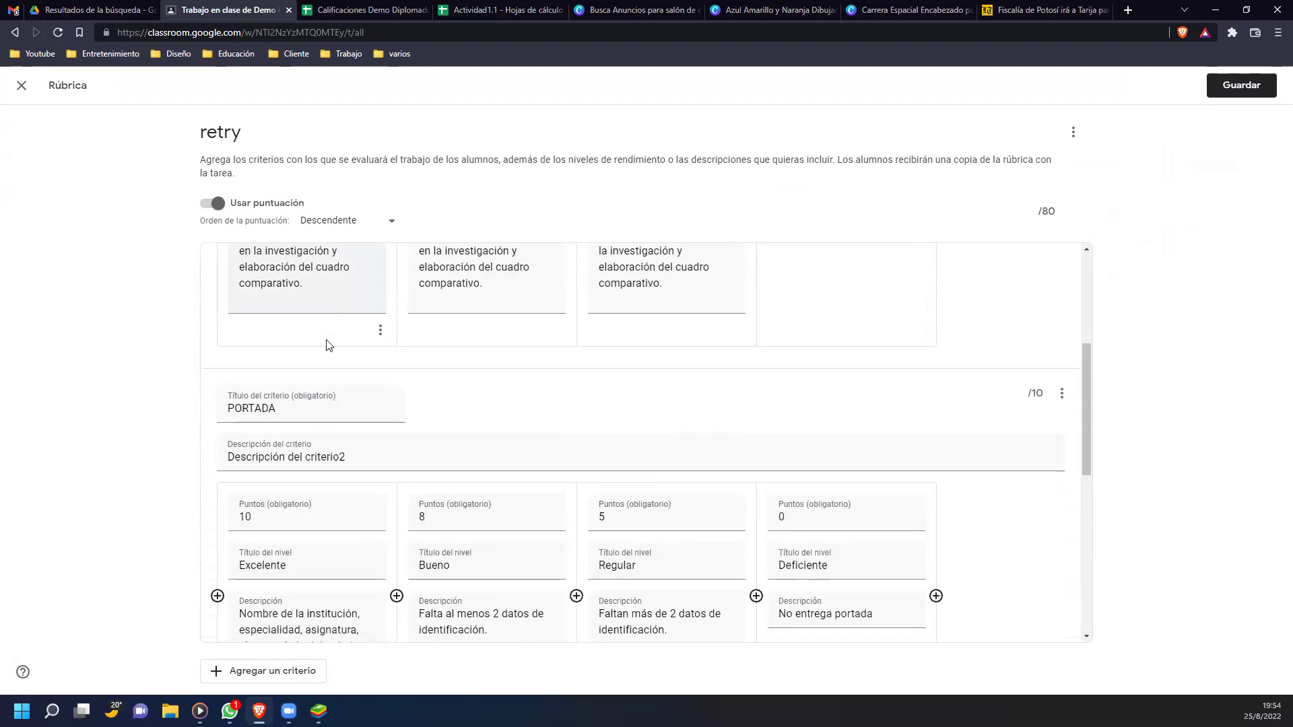
{"action": "scroll", "coordinate": [328, 392], "scroll_direction": "down", "scroll_amount": 5}
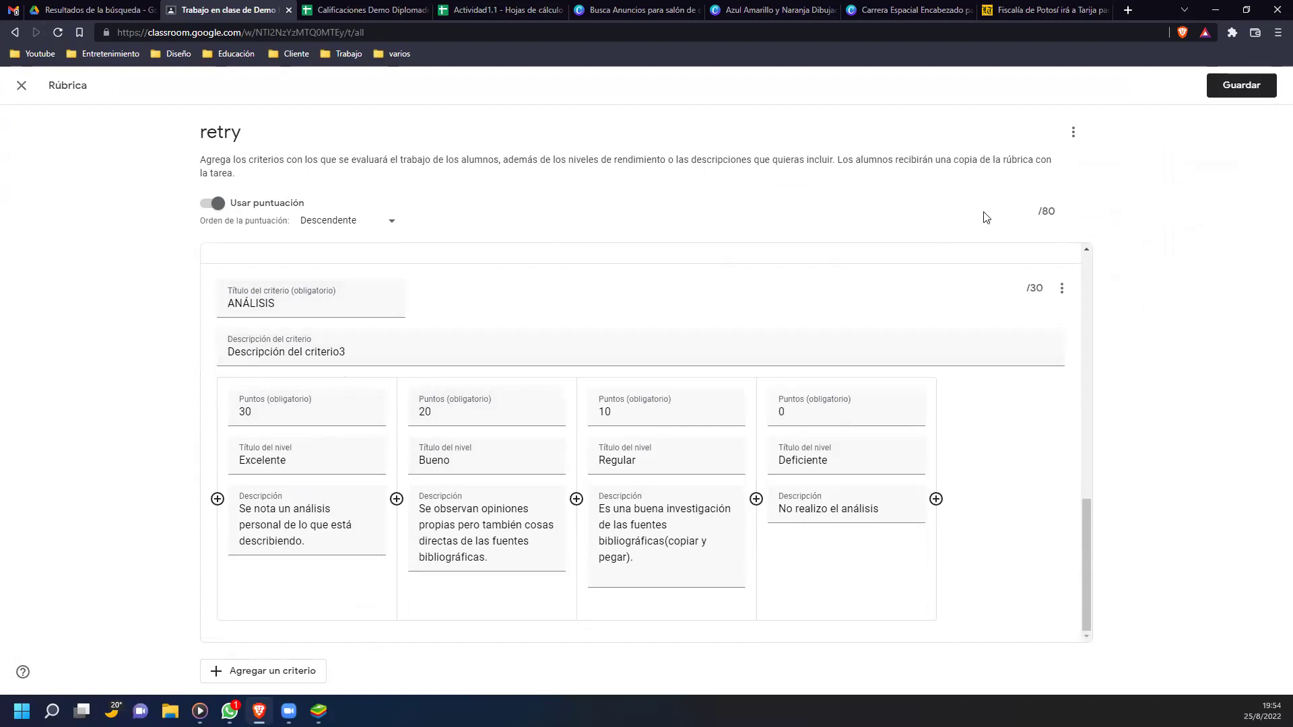
{"action": "left_click", "coordinate": [1242, 85]}
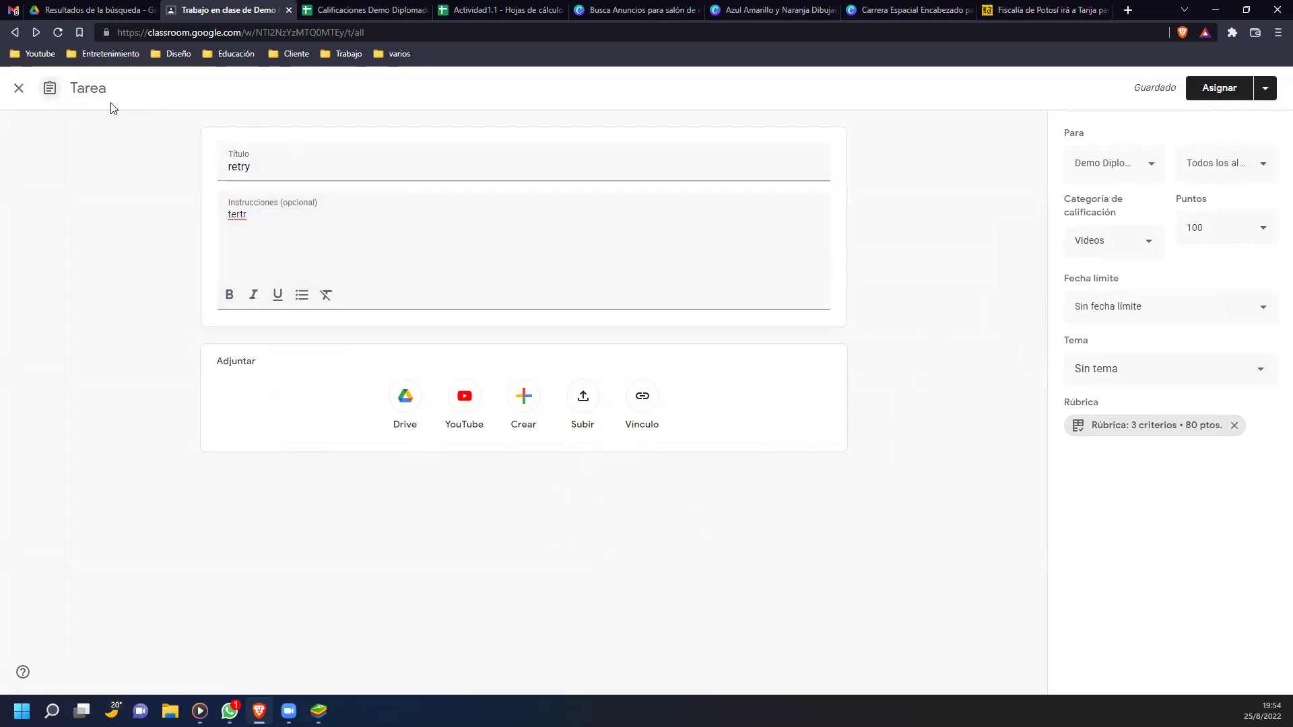
- Close the retry assignment as a draft and open the Dedmo2 assignment for editing
{"action": "left_click", "coordinate": [19, 88]}
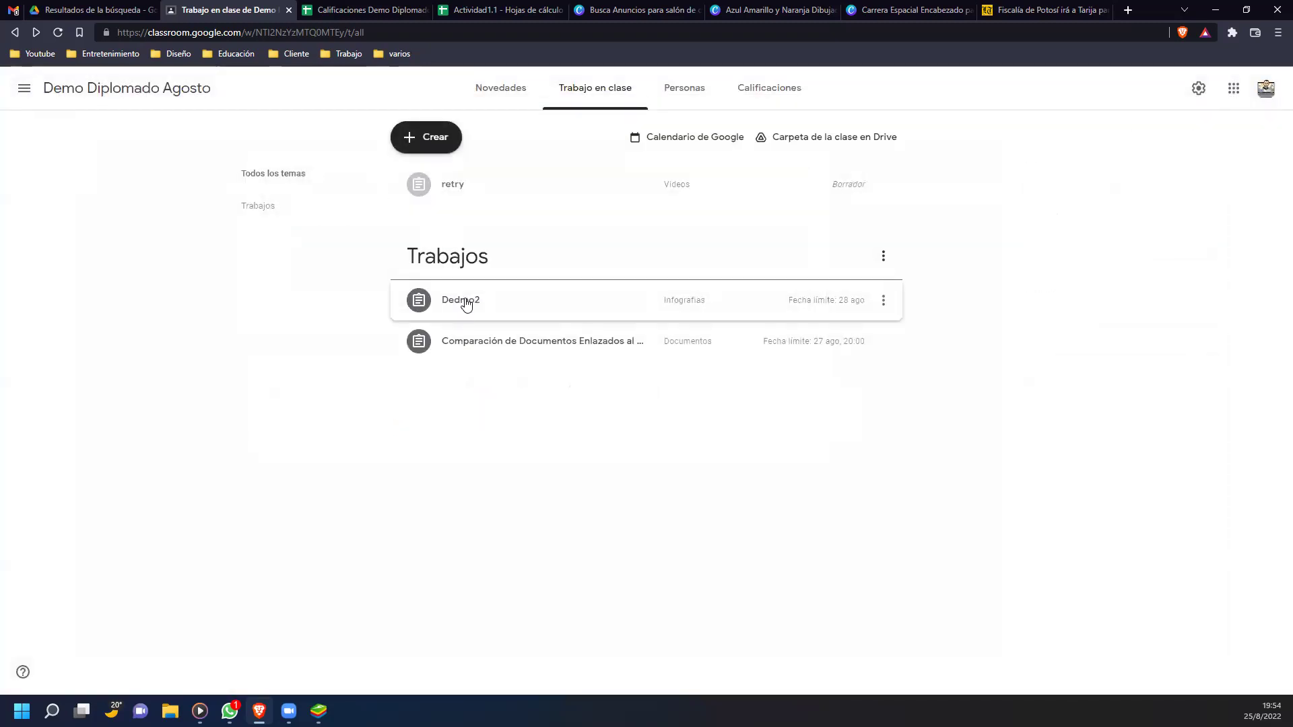
{"action": "left_click", "coordinate": [466, 303]}
{"action": "left_click", "coordinate": [465, 303]}
{"action": "left_click", "coordinate": [465, 303]}
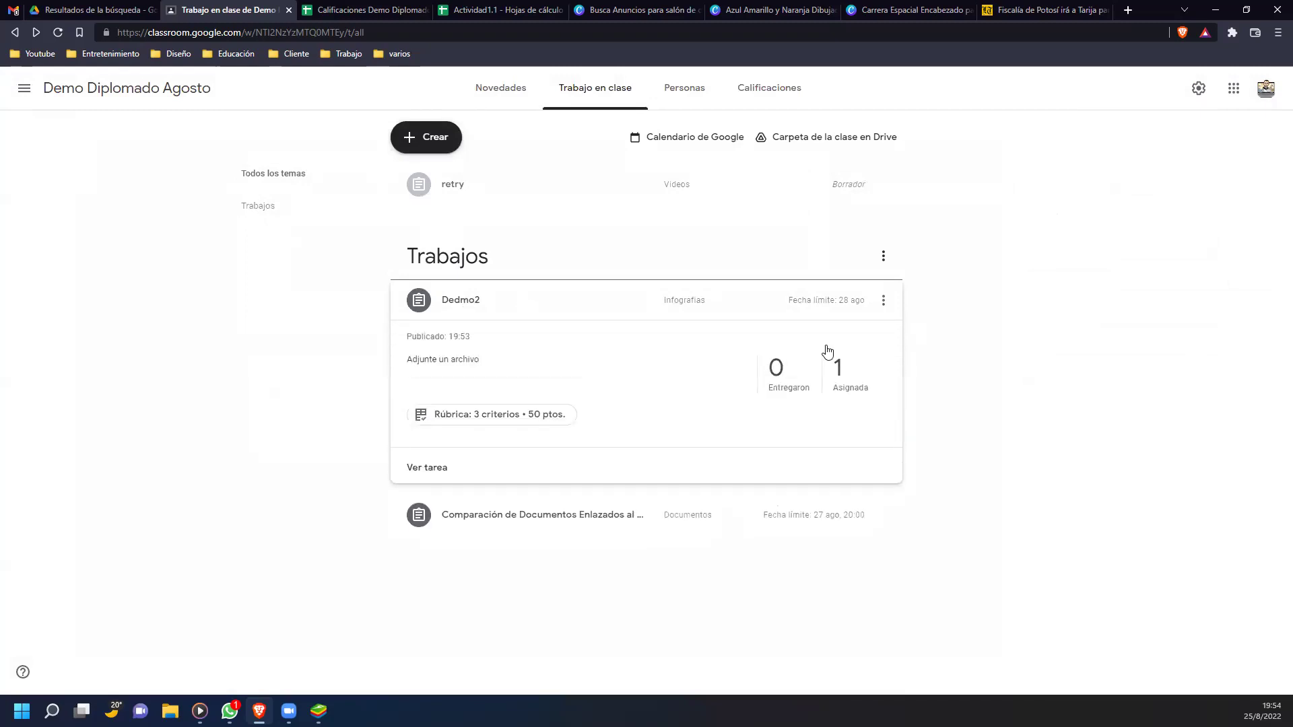
{"action": "left_click", "coordinate": [883, 300]}
{"action": "left_click", "coordinate": [818, 330]}
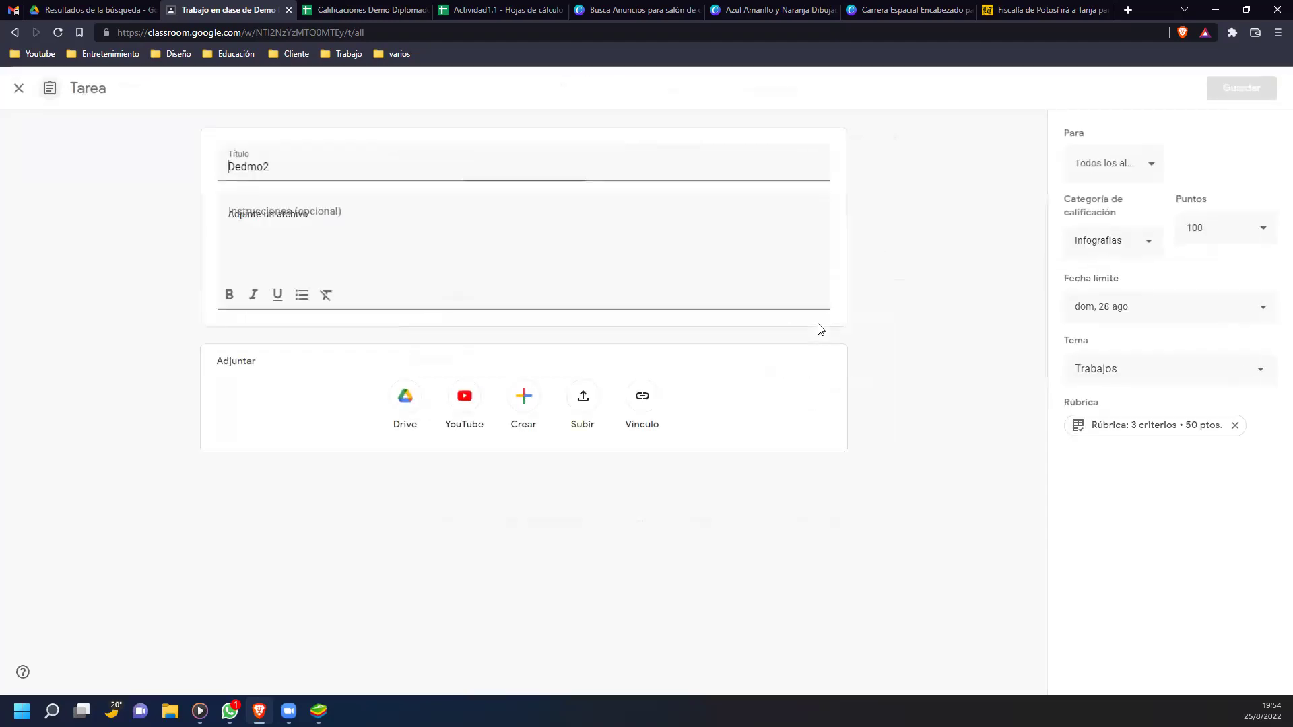
- Export the Dedmo2 rubric to Google Sheets and open the new spreadsheet
{"action": "left_click", "coordinate": [1153, 431]}
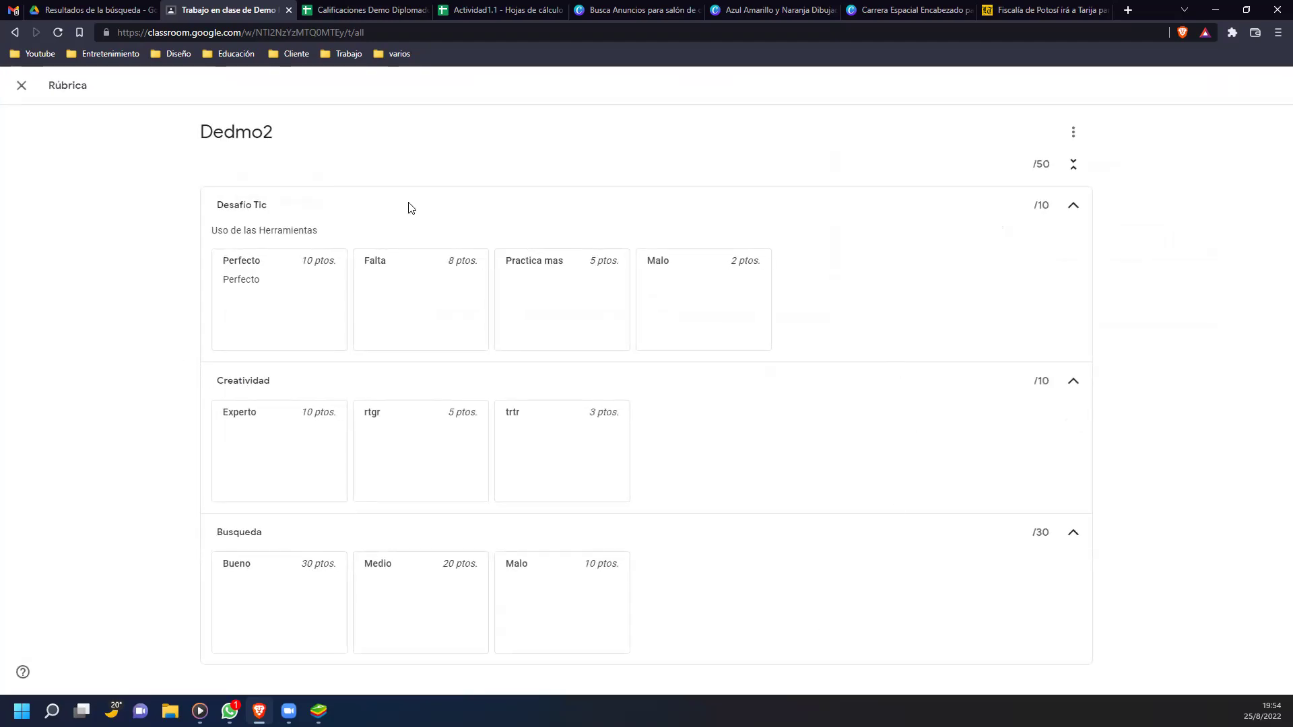
{"action": "left_click", "coordinate": [1073, 133]}
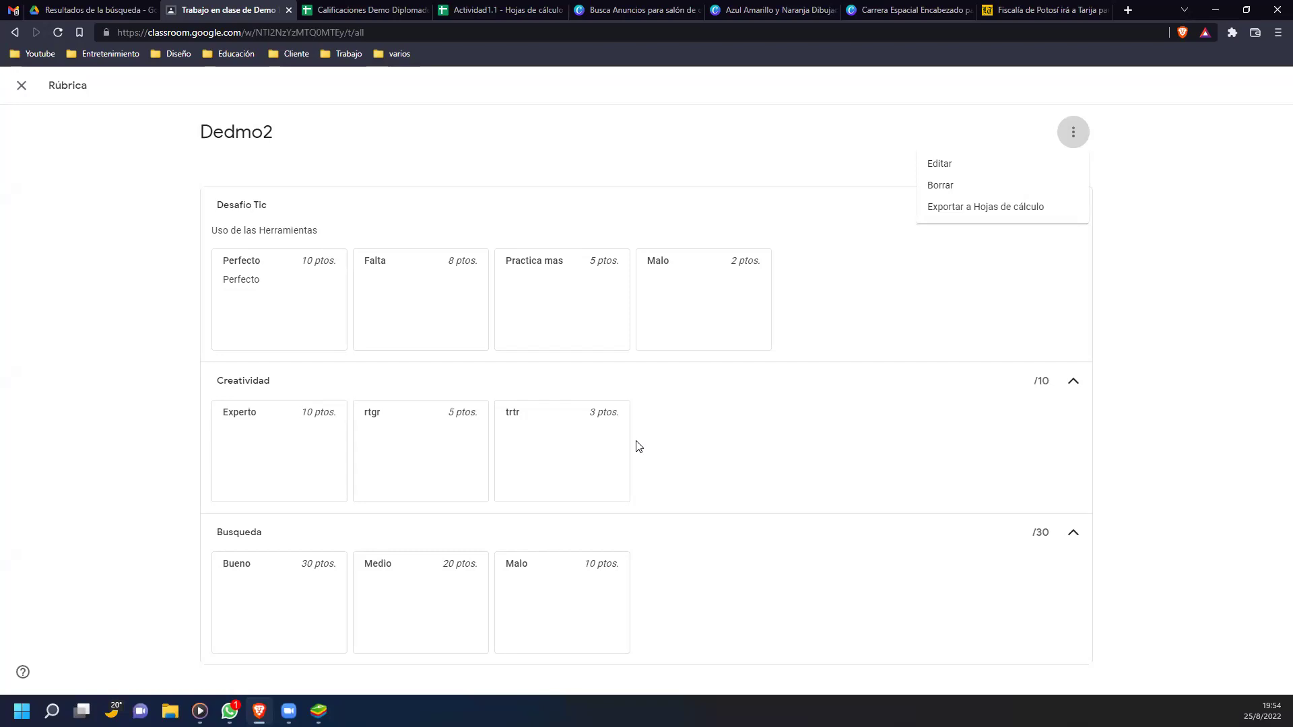
{"action": "left_click", "coordinate": [957, 219]}
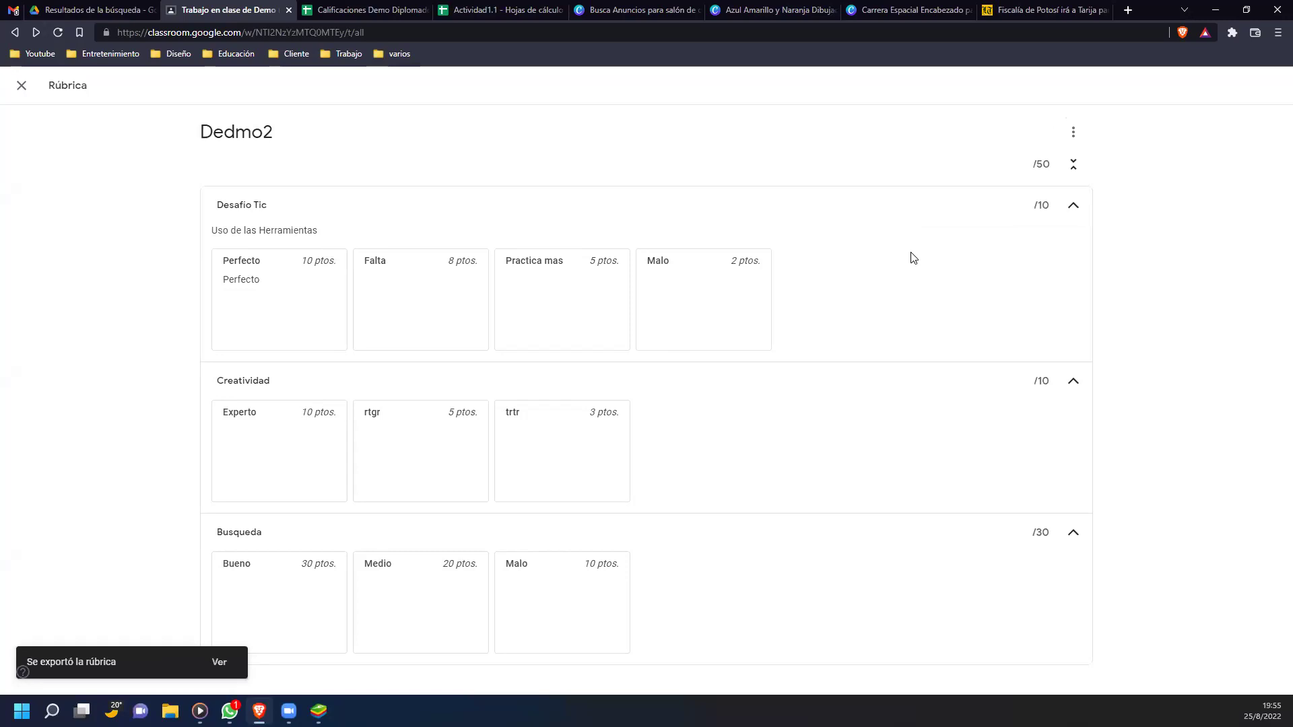
{"action": "left_click", "coordinate": [222, 664]}
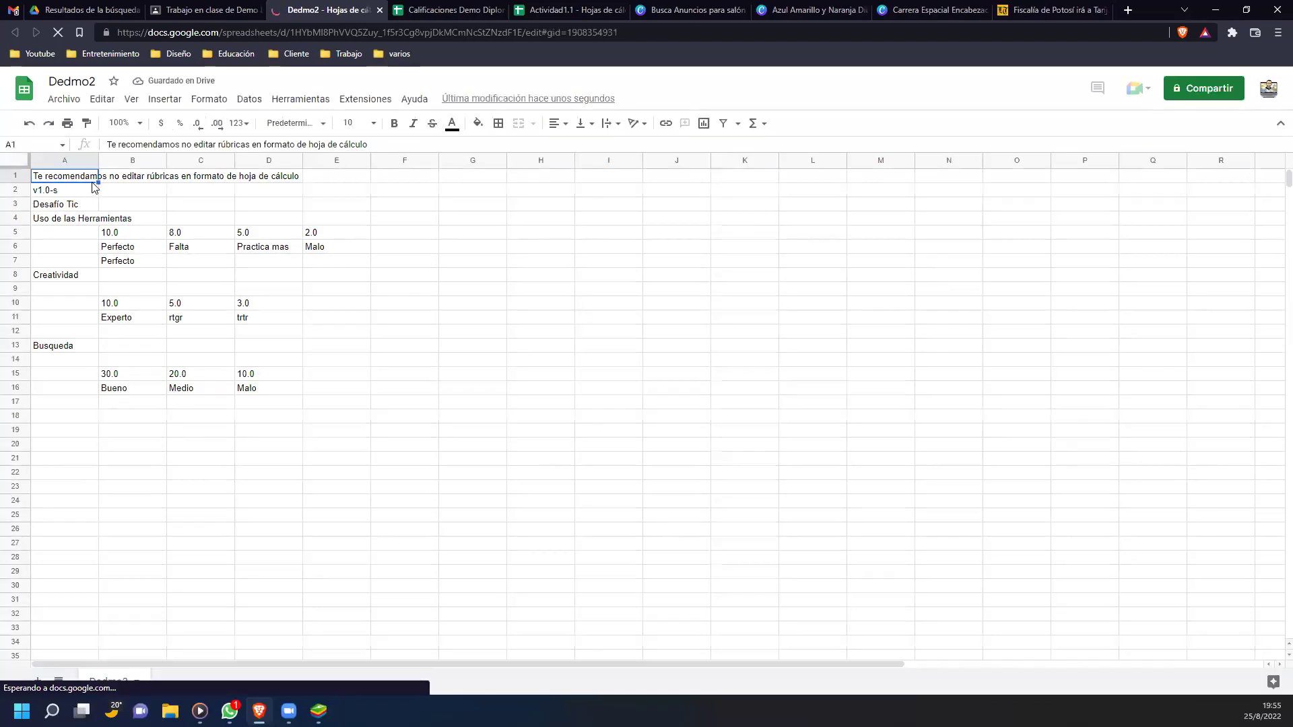
- Inspect the Dedmo2 sheet's level names, descriptions and points in rows 6–10, then return to Classroom
{"action": "left_click", "coordinate": [129, 250]}
{"action": "left_click", "coordinate": [132, 264]}
{"action": "left_click", "coordinate": [202, 264]}
{"action": "left_click", "coordinate": [260, 264]}
{"action": "left_click", "coordinate": [328, 264]}
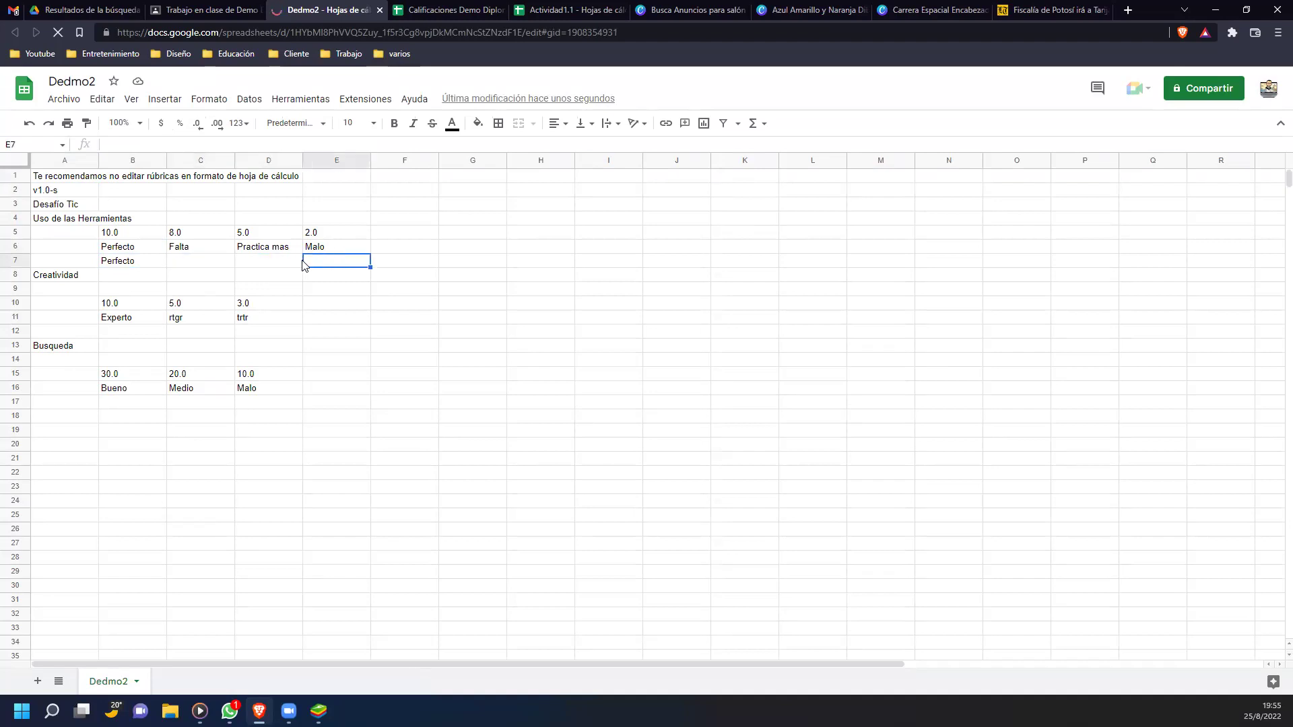
{"action": "left_click", "coordinate": [215, 260]}
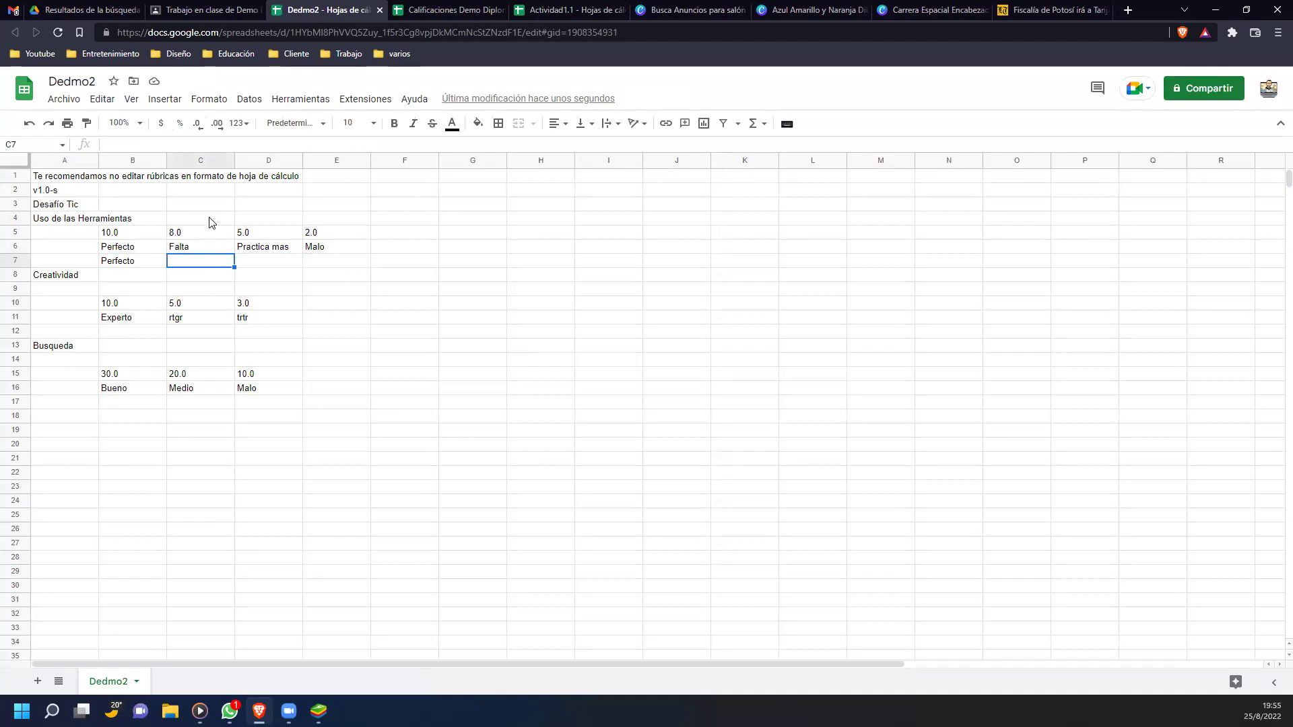
{"action": "left_click", "coordinate": [270, 303]}
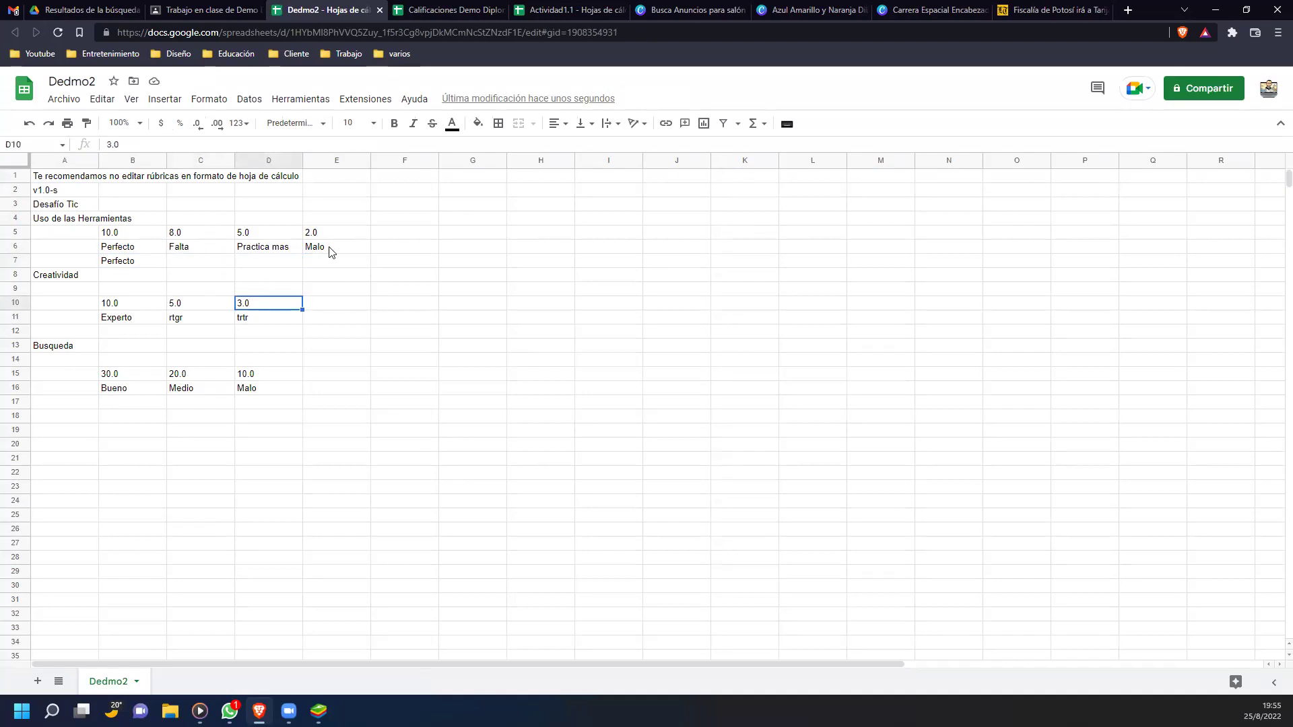
{"action": "left_click", "coordinate": [182, 10]}
- Create an assignment titled 'uytuytu' with instructions 'uytrutyuy' in the Infografías category
{"action": "left_click", "coordinate": [21, 86]}
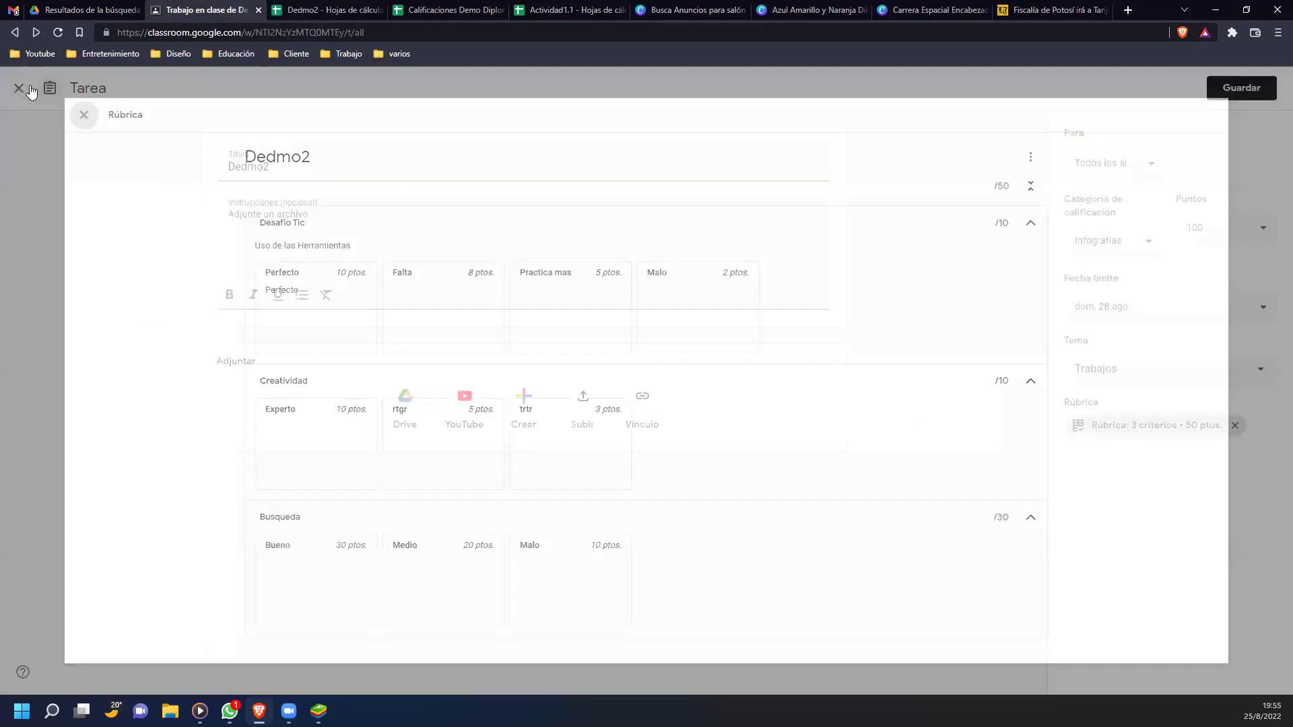
{"action": "left_click", "coordinate": [19, 88]}
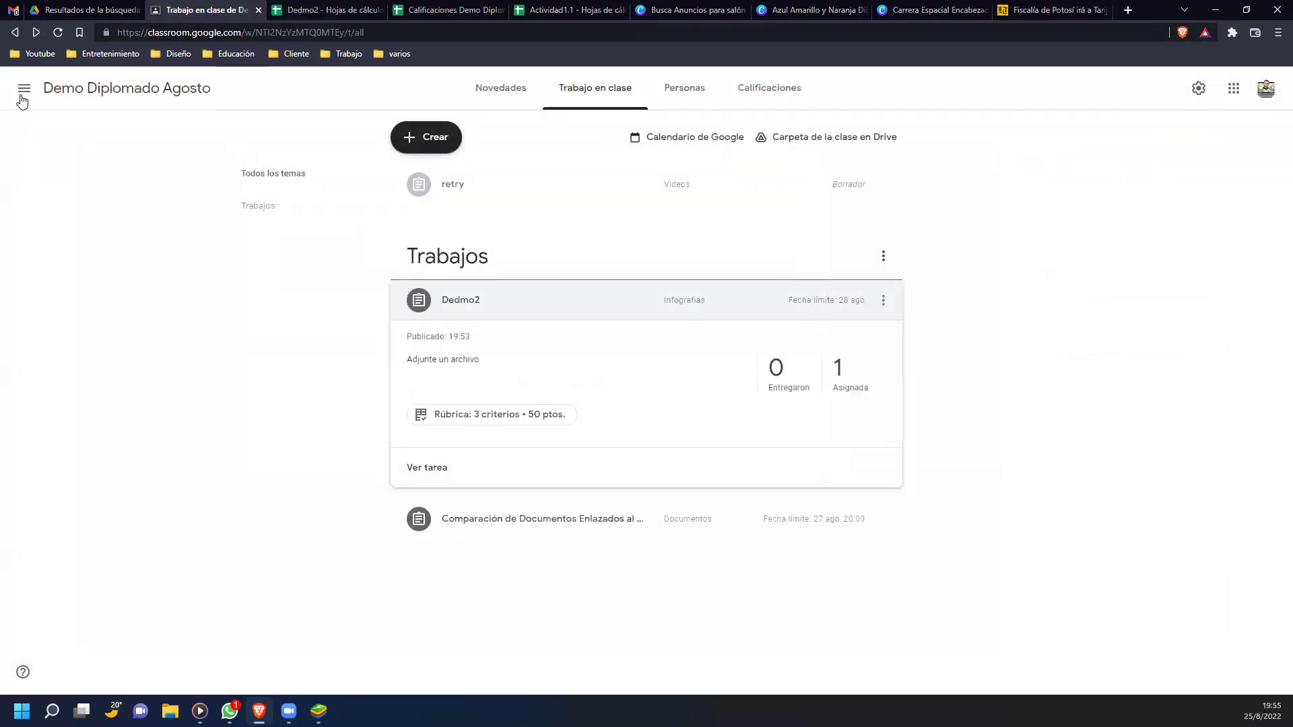
{"action": "left_click", "coordinate": [424, 143]}
{"action": "left_click", "coordinate": [438, 179]}
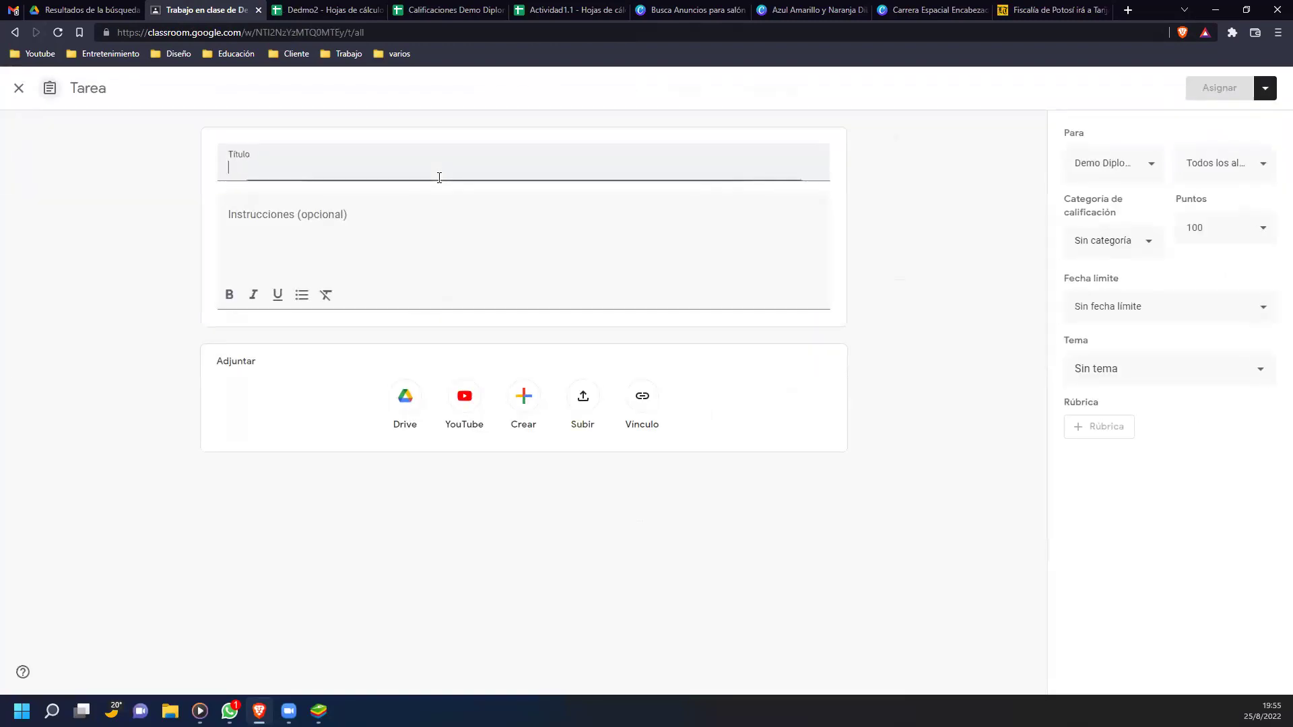
{"action": "type", "text": "uytuytu"}
{"action": "left_click", "coordinate": [393, 254]}
{"action": "type", "text": "uytrutyuy"}
{"action": "left_click", "coordinate": [1116, 250]}
{"action": "left_click", "coordinate": [1086, 342]}
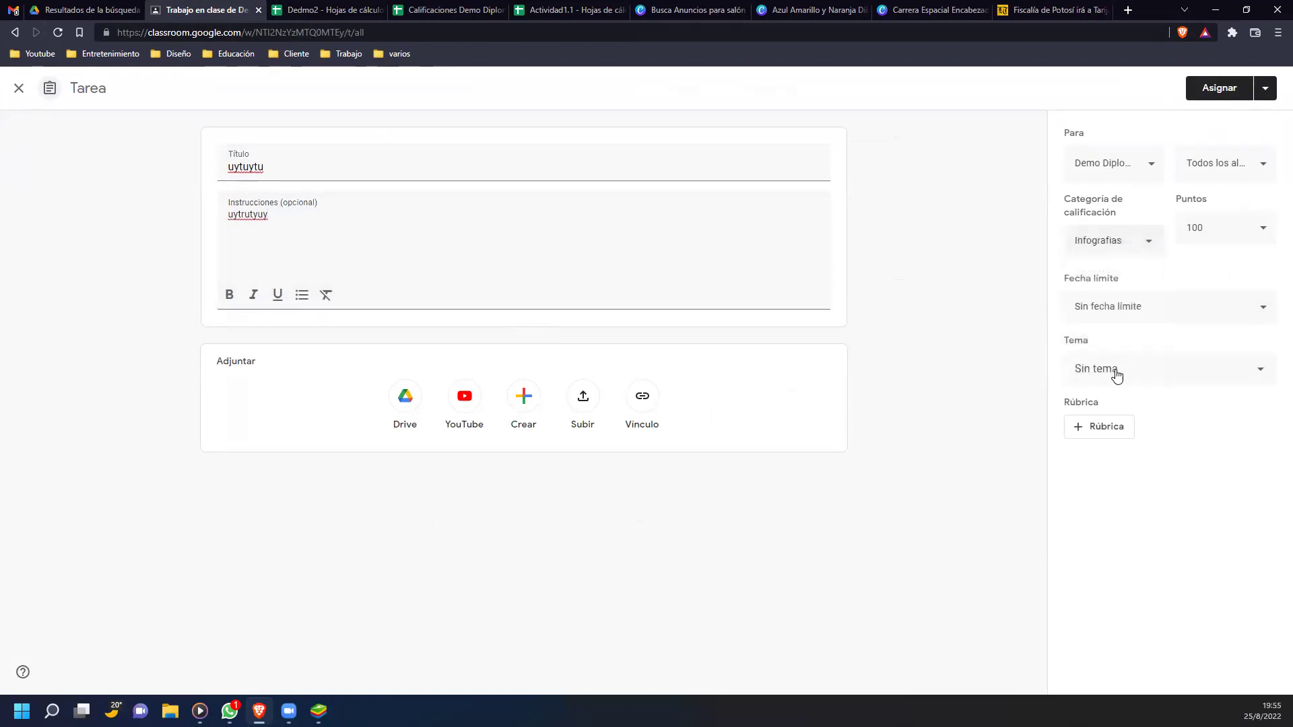
- Import the Dedmo2 spreadsheet from Google Sheets as the assignment's rubric
{"action": "left_click", "coordinate": [1110, 426]}
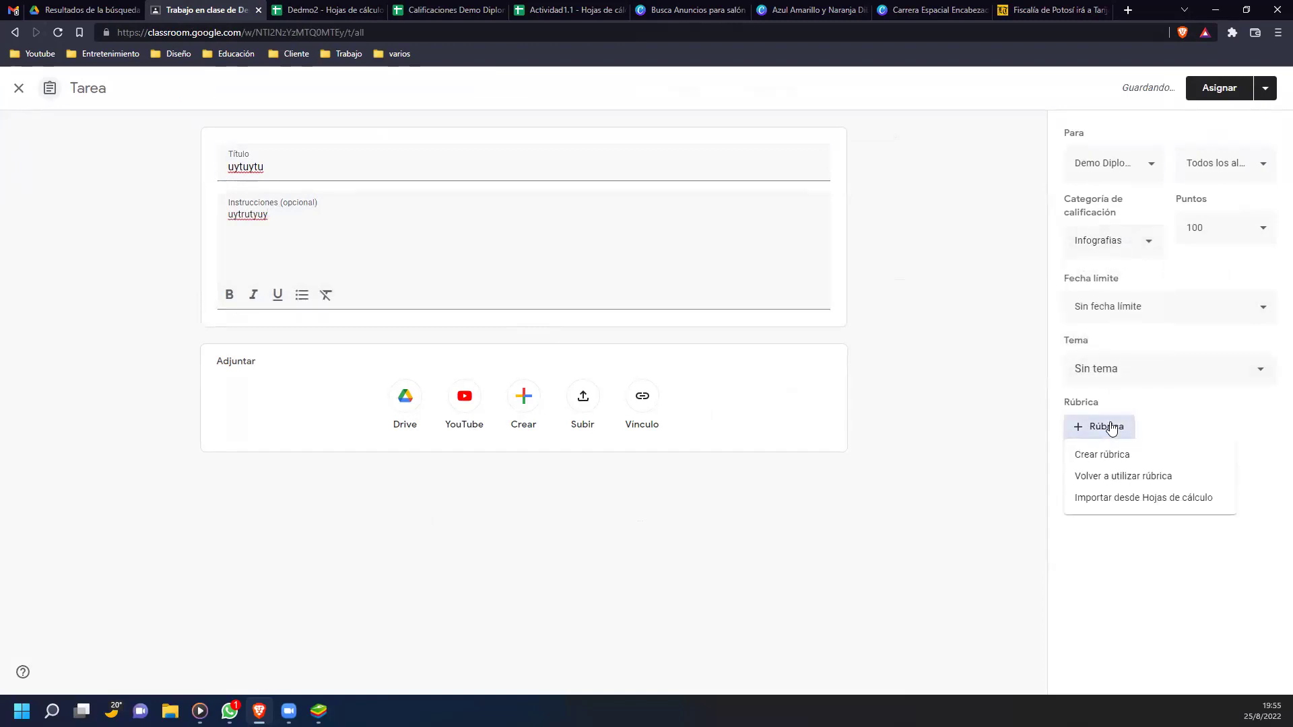
{"action": "left_click", "coordinate": [1116, 499]}
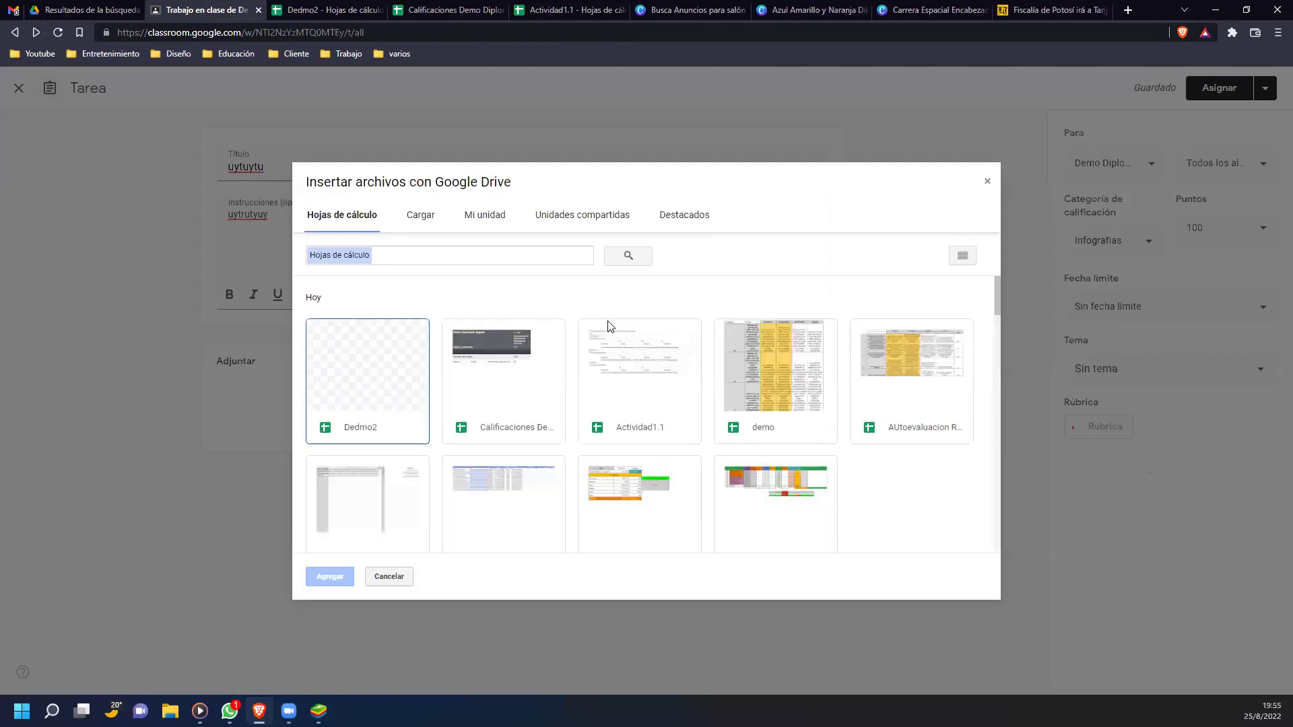
{"action": "left_click", "coordinate": [355, 361]}
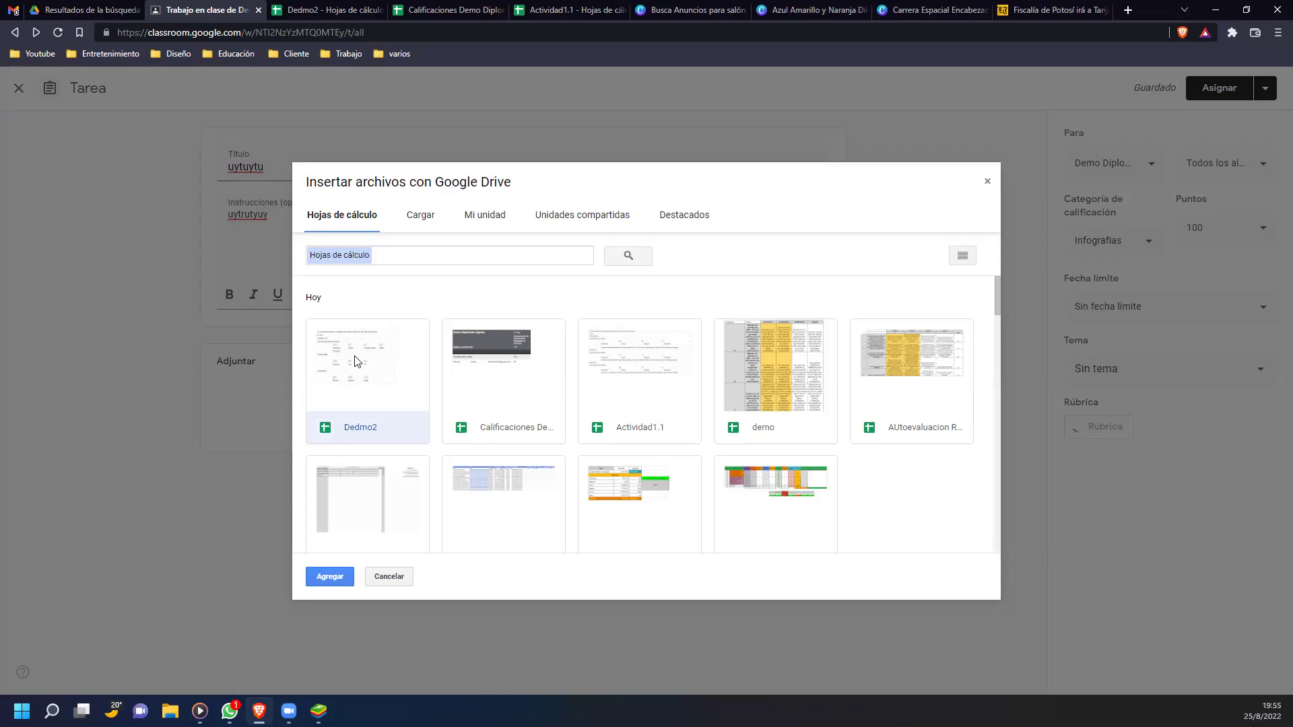
{"action": "left_click", "coordinate": [347, 577]}
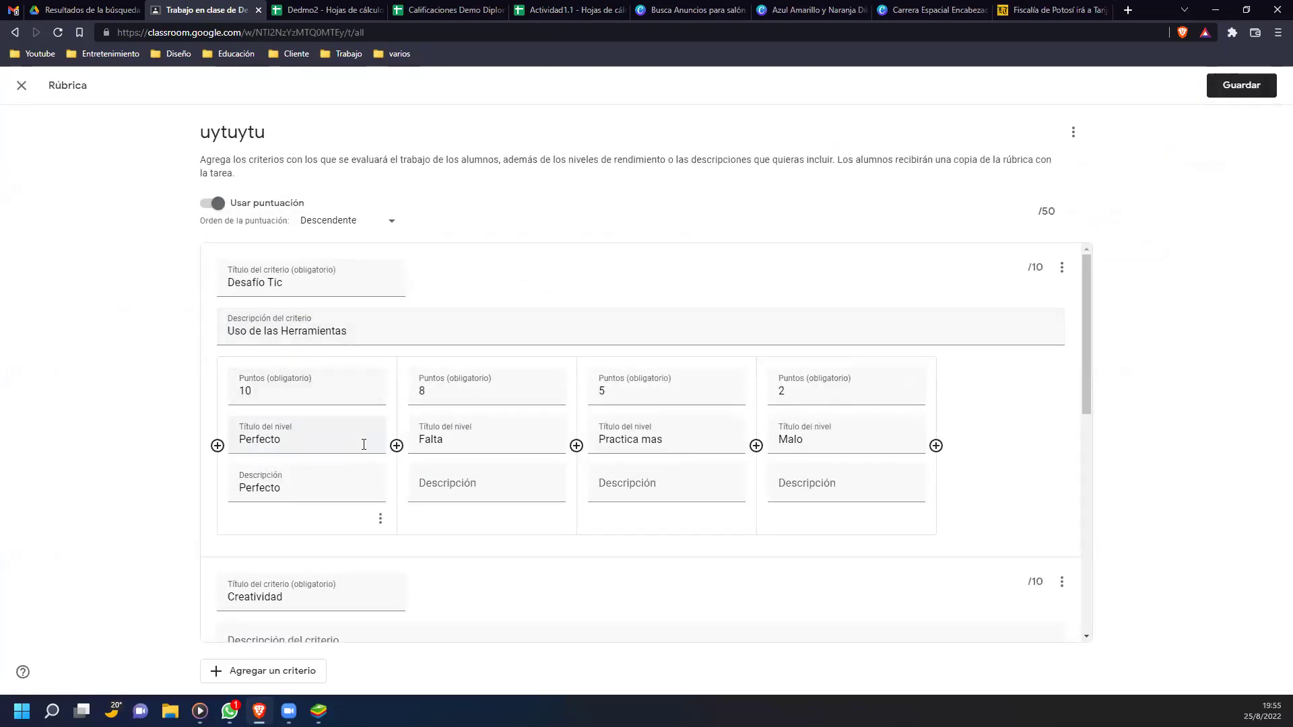
- Review the imported Desafío Tic, Creatividad and Busqueda criteria, then stop screen sharing
{"action": "scroll", "coordinate": [369, 471], "scroll_direction": "down", "scroll_amount": 8}
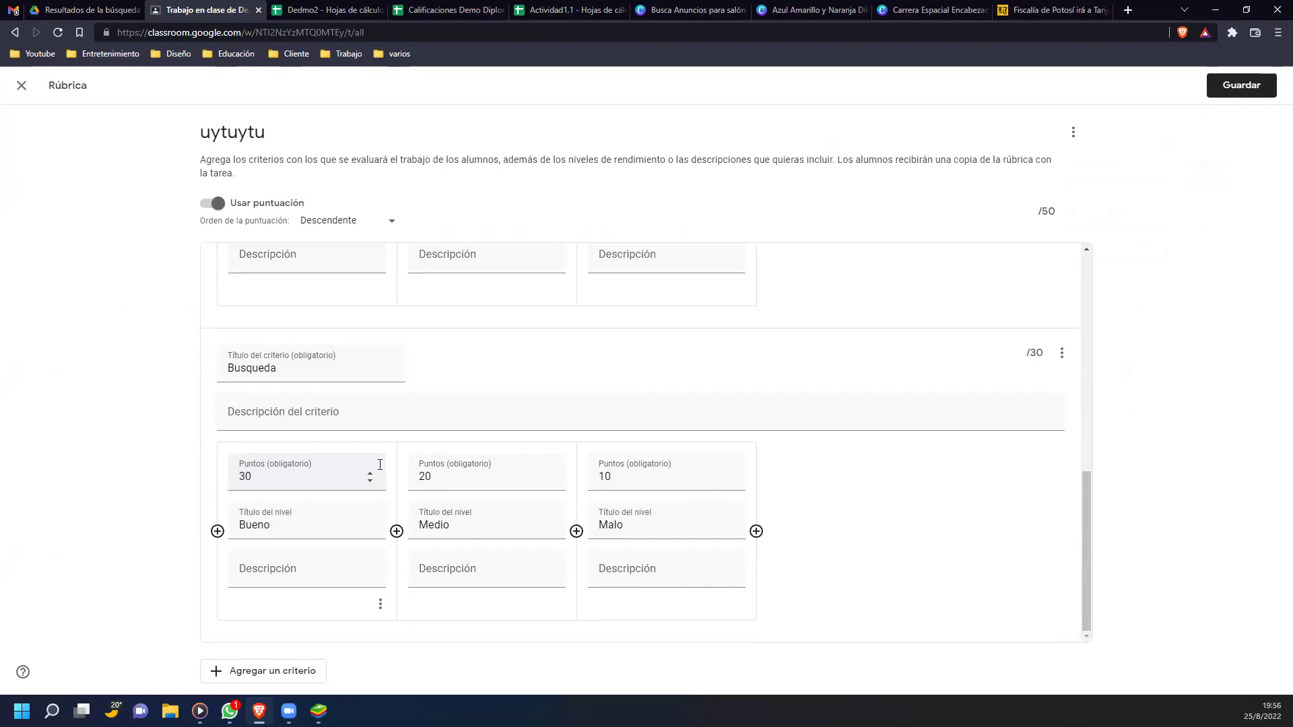
{"action": "left_click", "coordinate": [303, 370]}
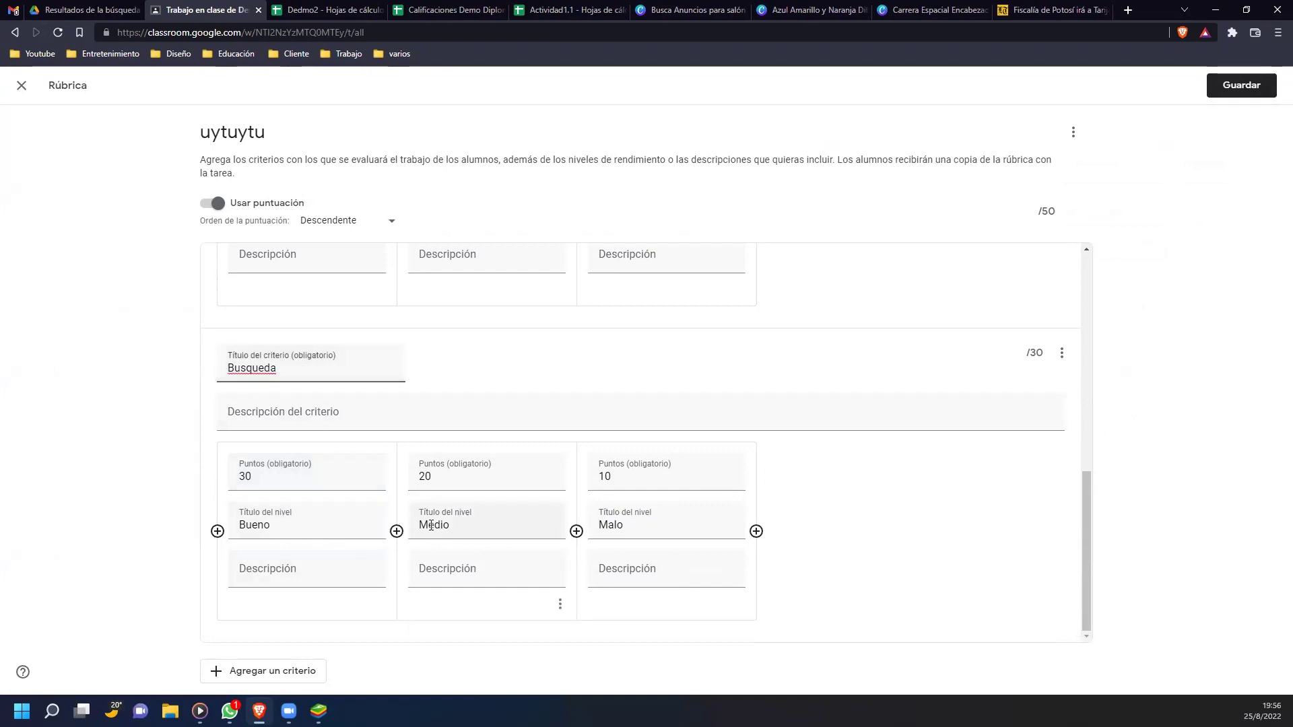
{"action": "scroll", "coordinate": [473, 445], "scroll_direction": "up", "scroll_amount": 5}
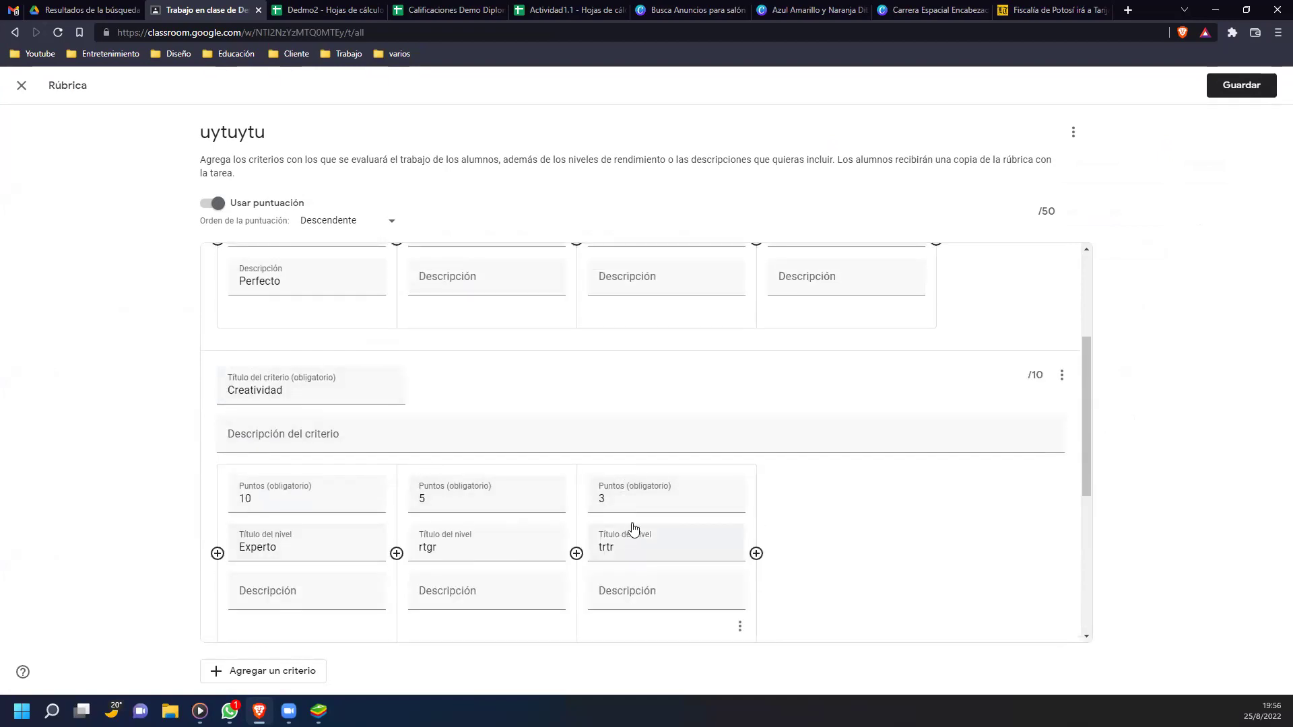
{"action": "scroll", "coordinate": [630, 539], "scroll_direction": "up", "scroll_amount": 3}
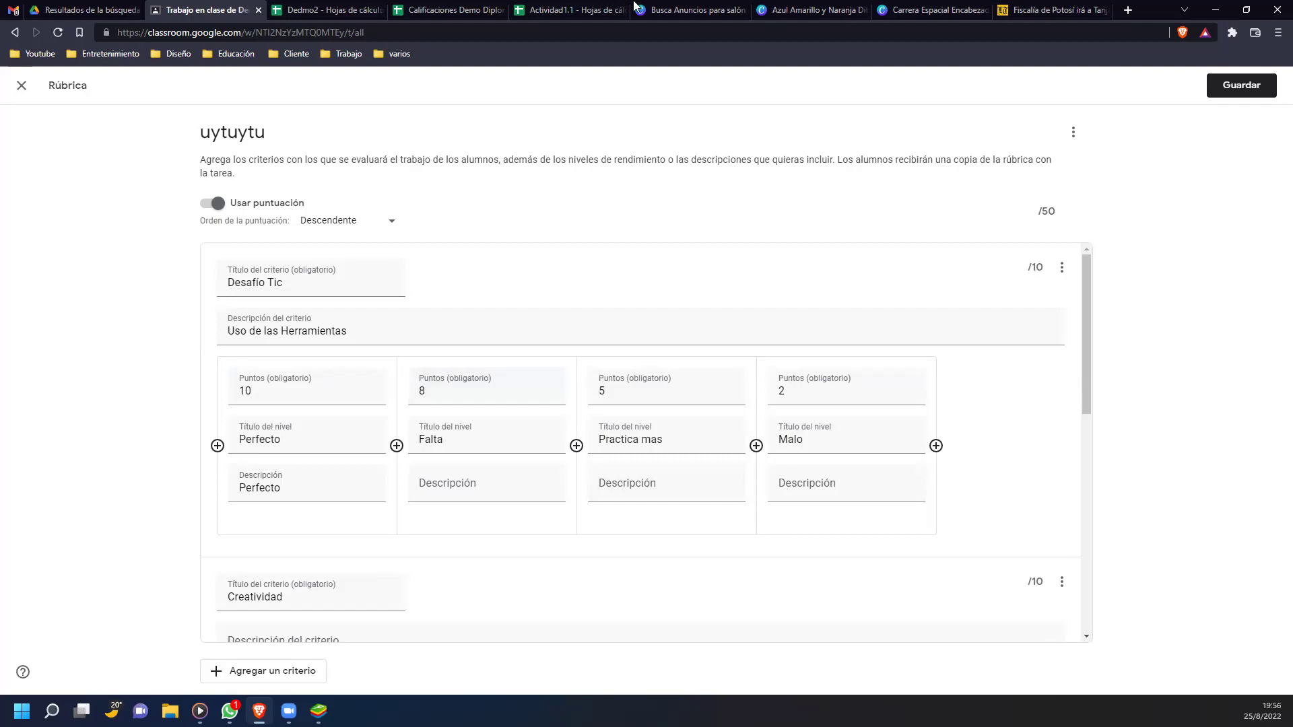
{"action": "left_click", "coordinate": [716, 41]}
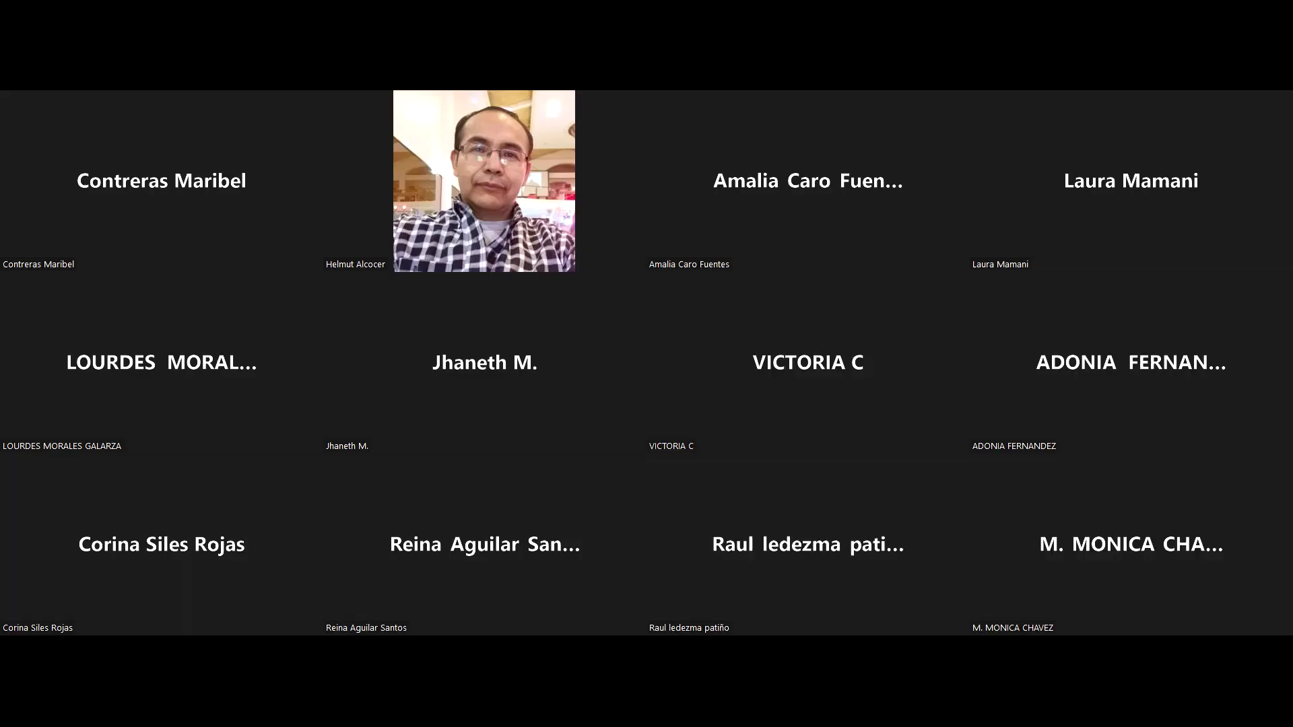